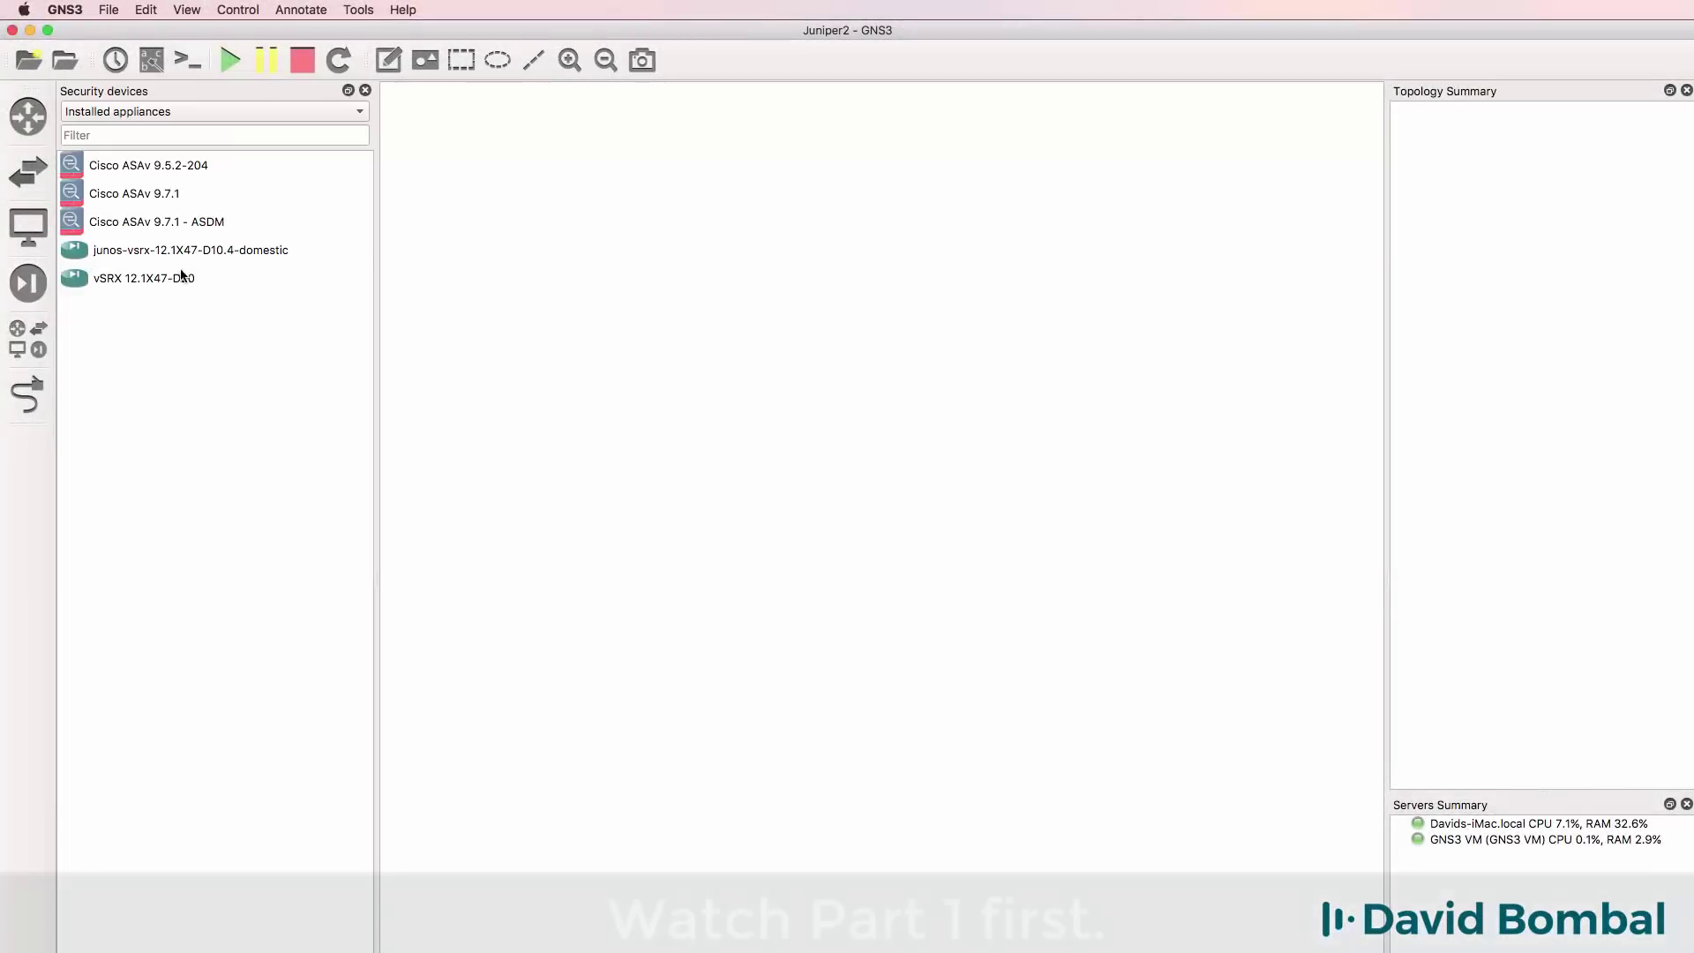
Place the vSRX 12.1X47-D20 firewall on the canvas and zoom in on the topology.
{"action": "left_click_drag", "start_coordinate": [182, 276], "coordinate": [1132, 272]}
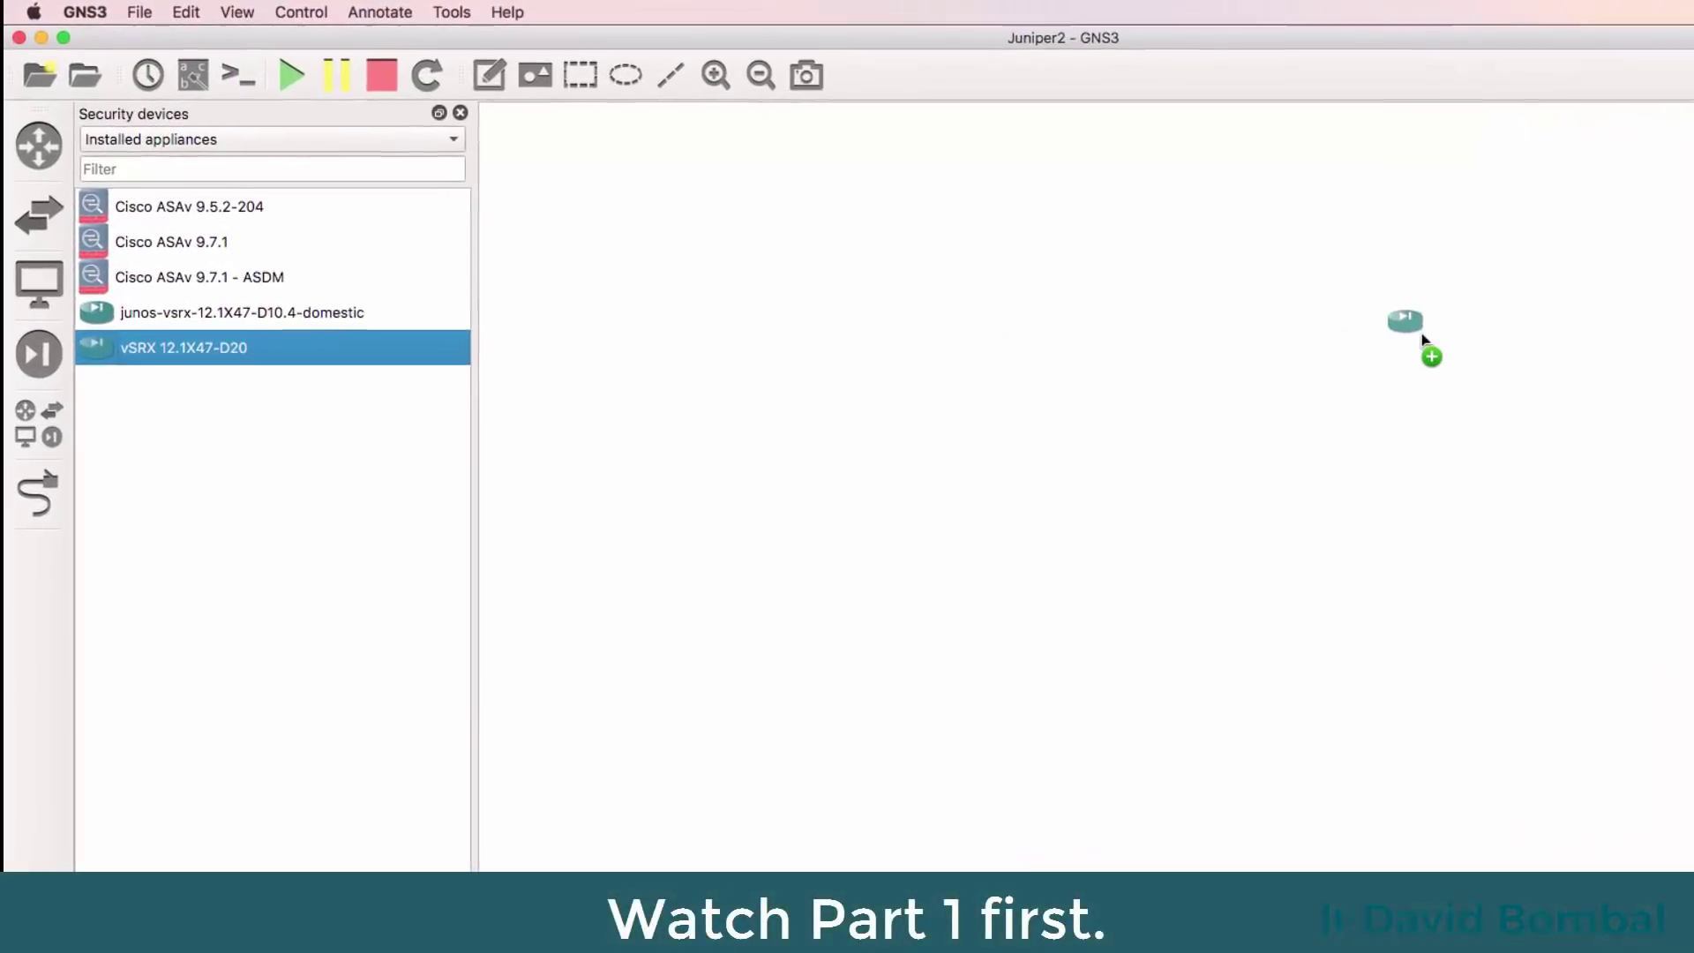
{"action": "left_click_drag", "start_coordinate": [1422, 336], "coordinate": [1366, 319]}
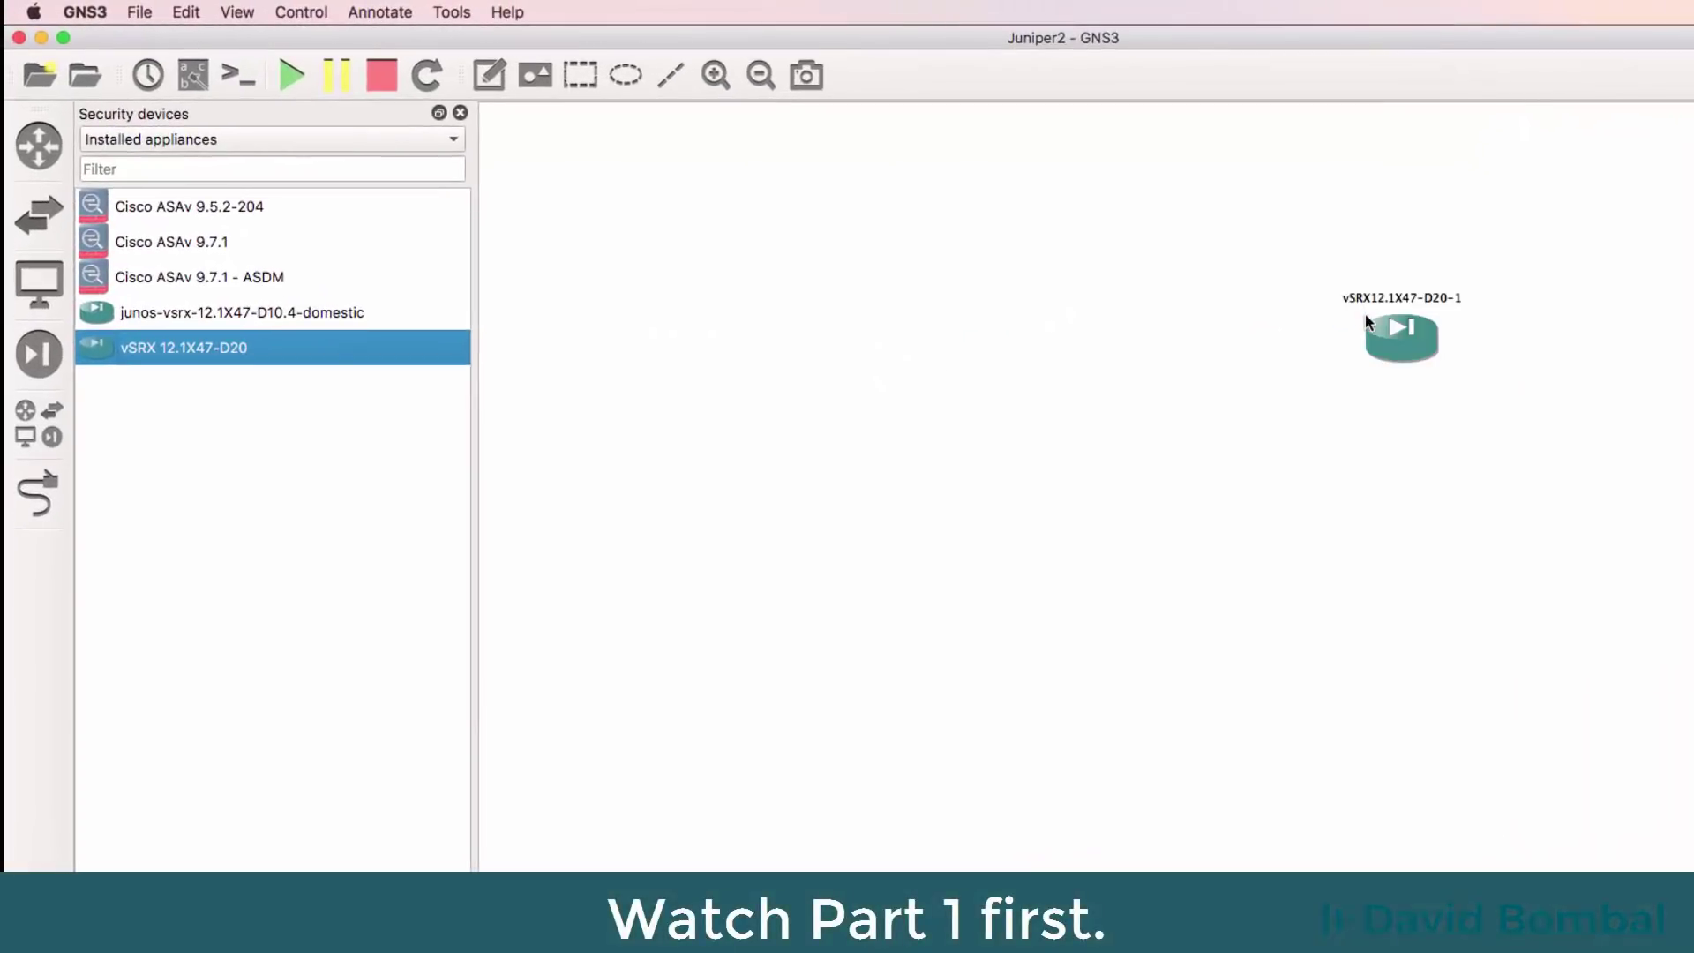
{"action": "left_click", "coordinate": [716, 75]}
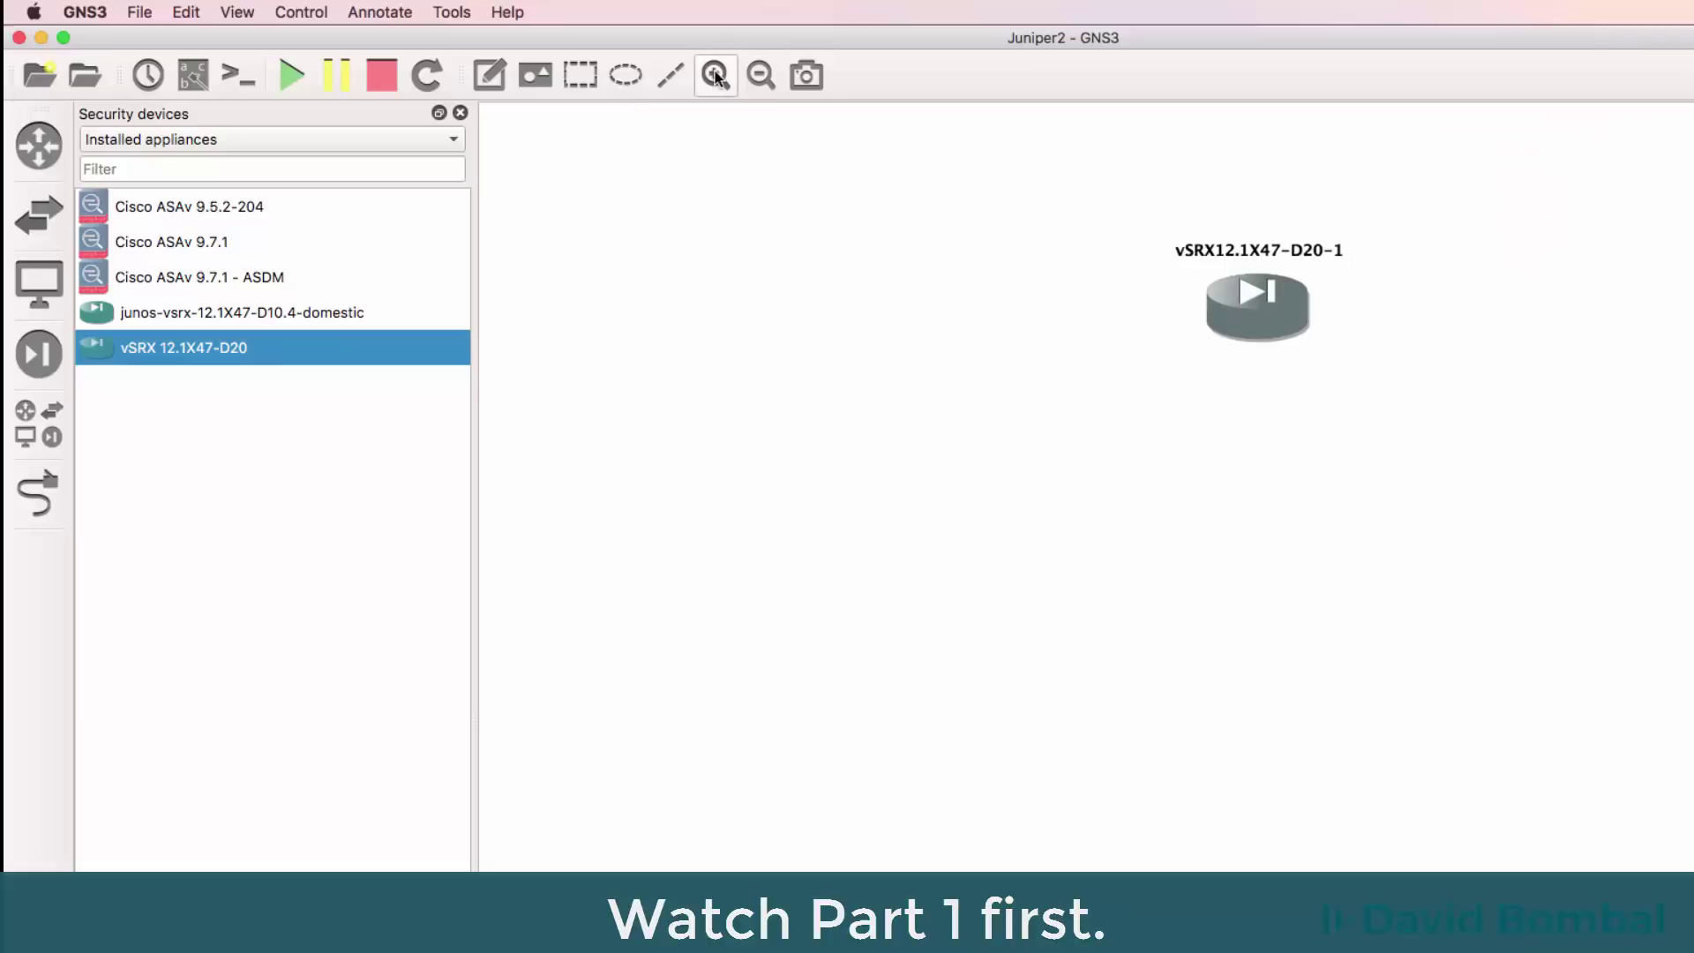
{"action": "left_click", "coordinate": [717, 76]}
{"action": "left_click_drag", "start_coordinate": [1293, 150], "coordinate": [1486, 340]}
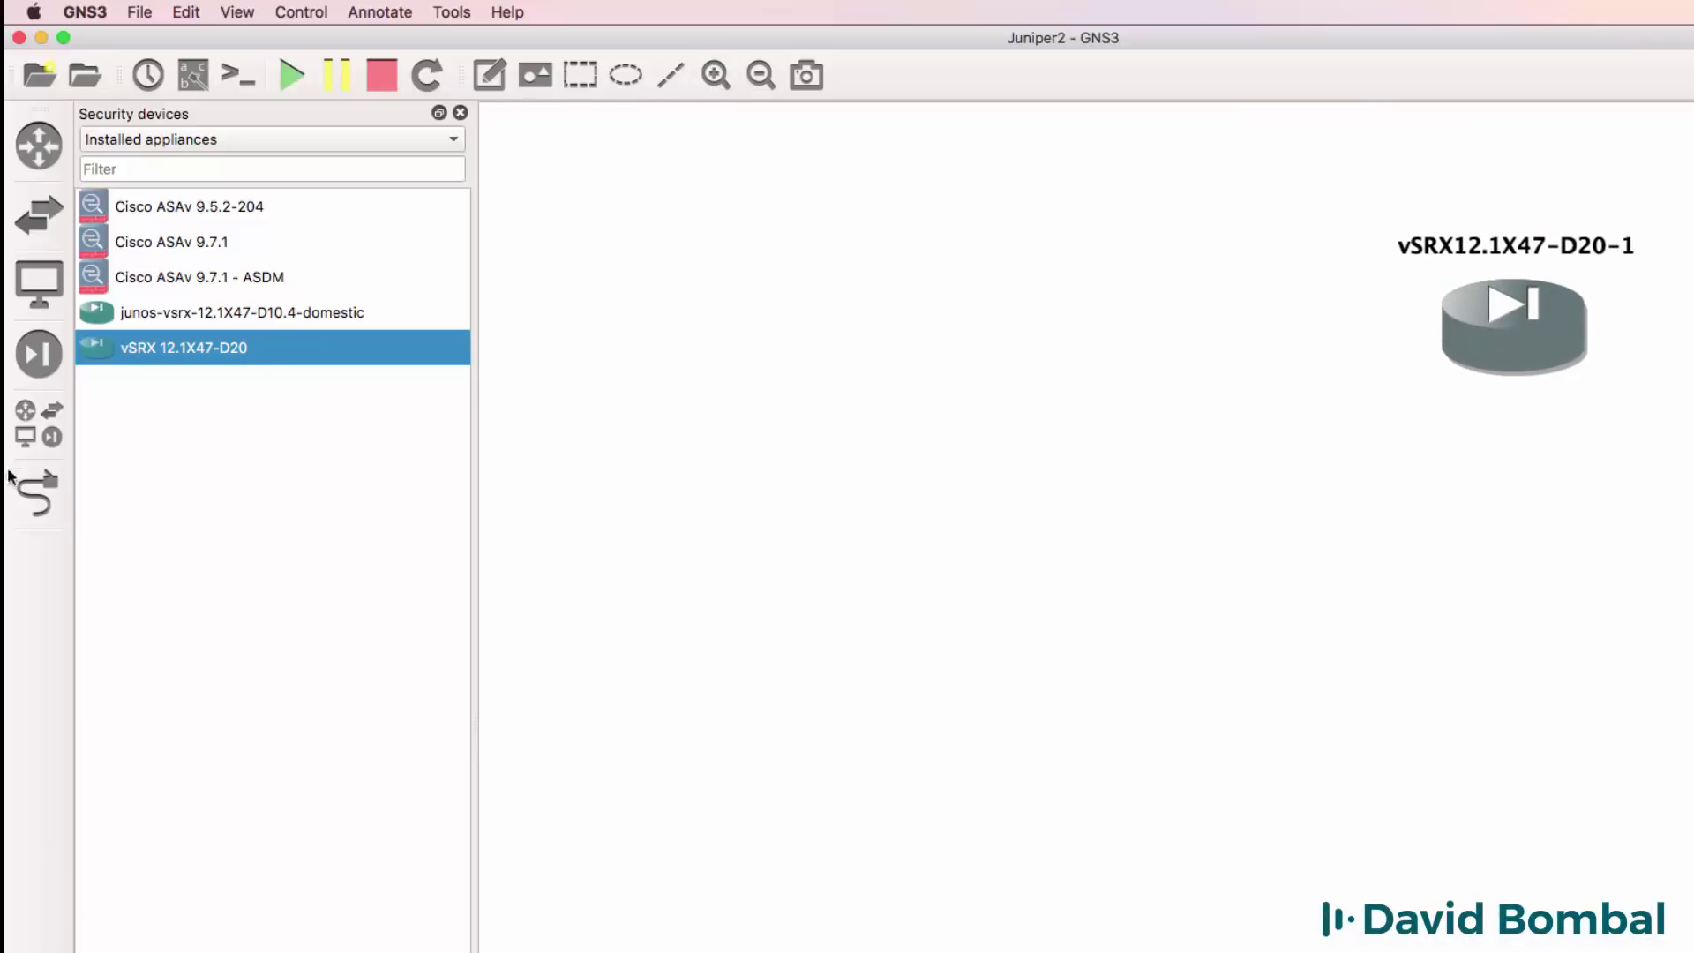
Add the Network Automation host and an Ethernet switch running on the GNS3 VM.
{"action": "left_click", "coordinate": [38, 283]}
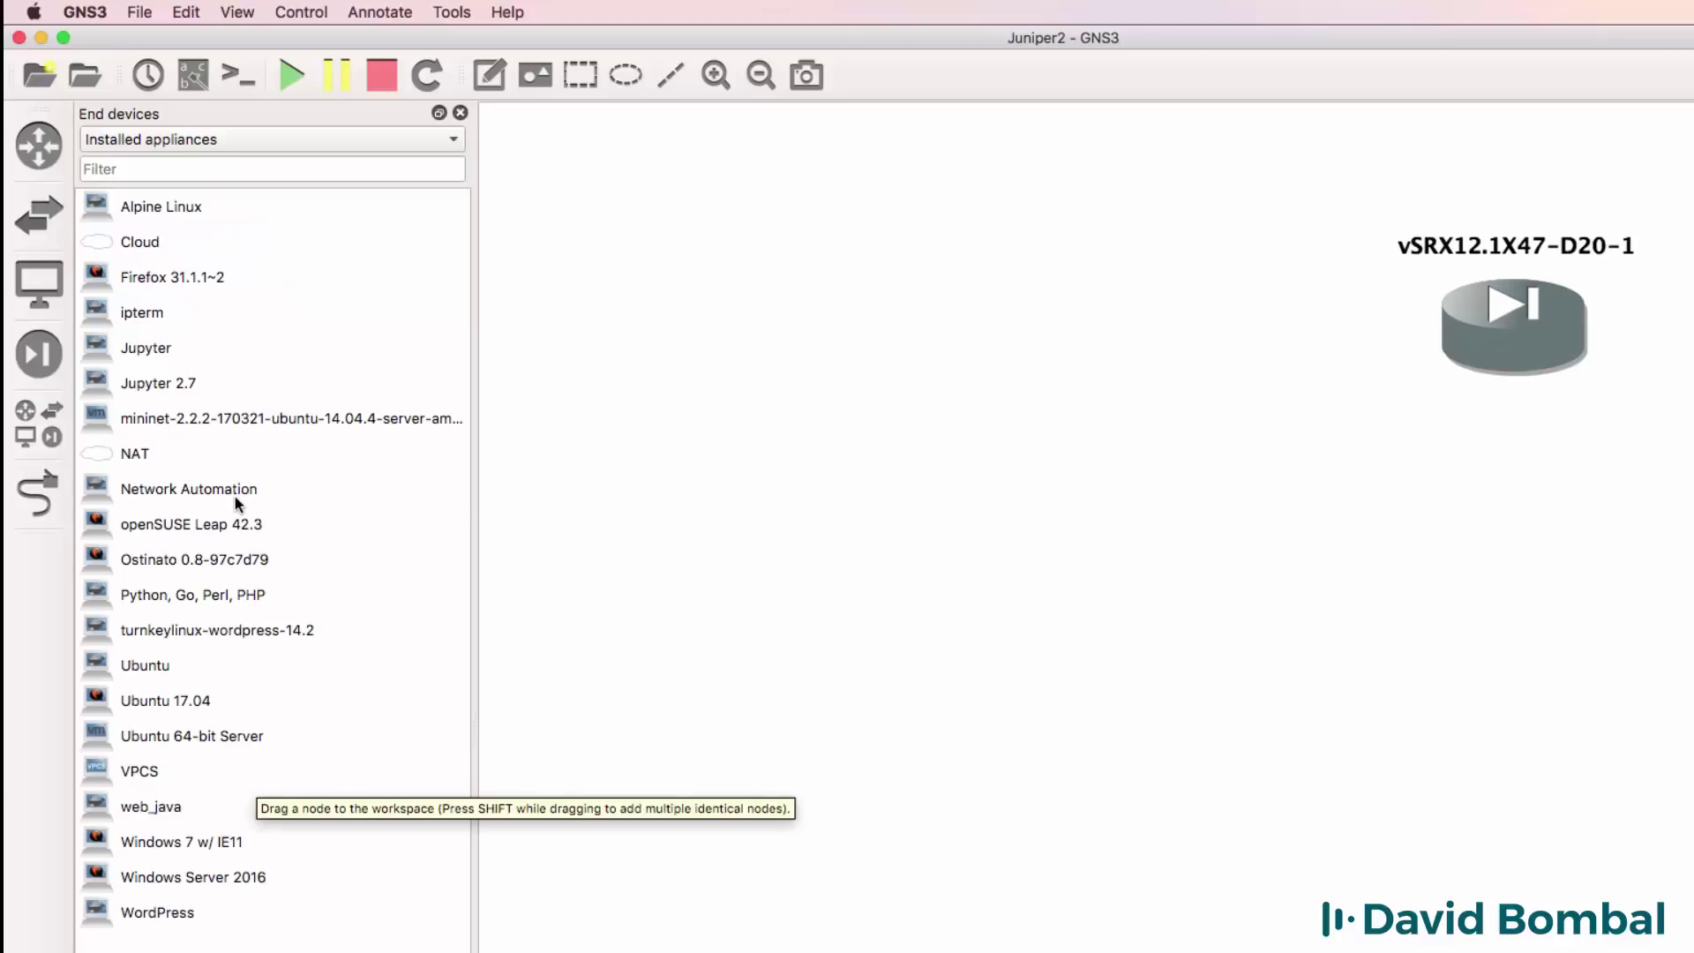
{"action": "left_click_drag", "start_coordinate": [238, 504], "coordinate": [618, 302]}
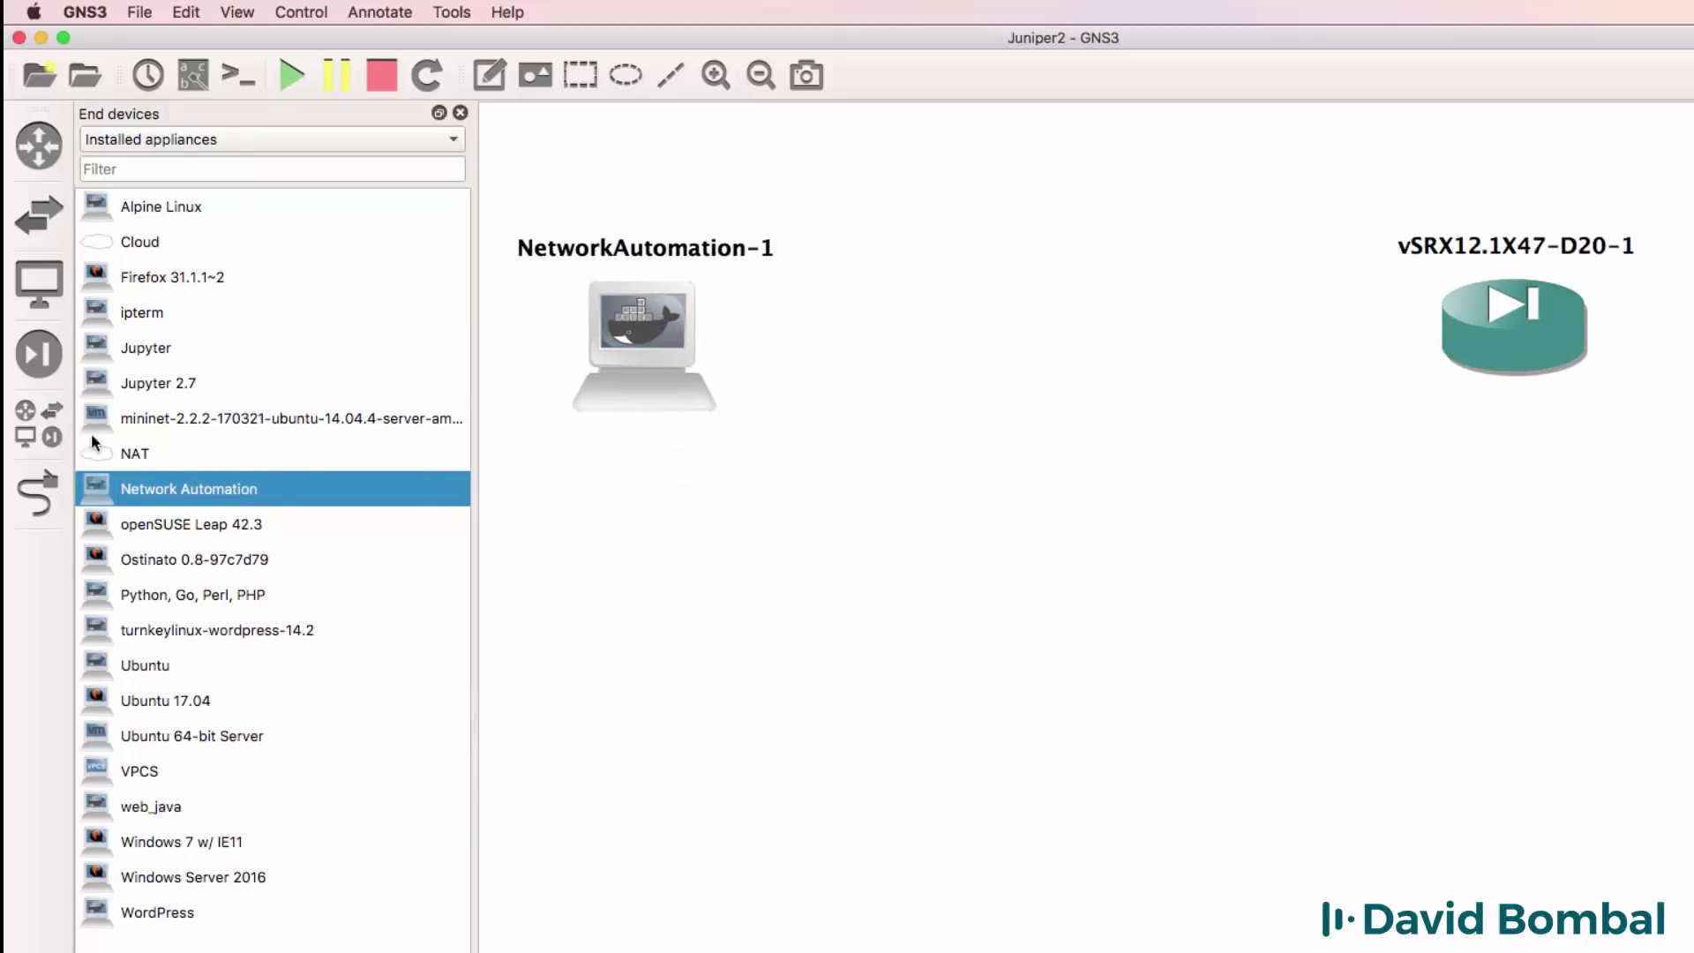
{"action": "left_click", "coordinate": [39, 425]}
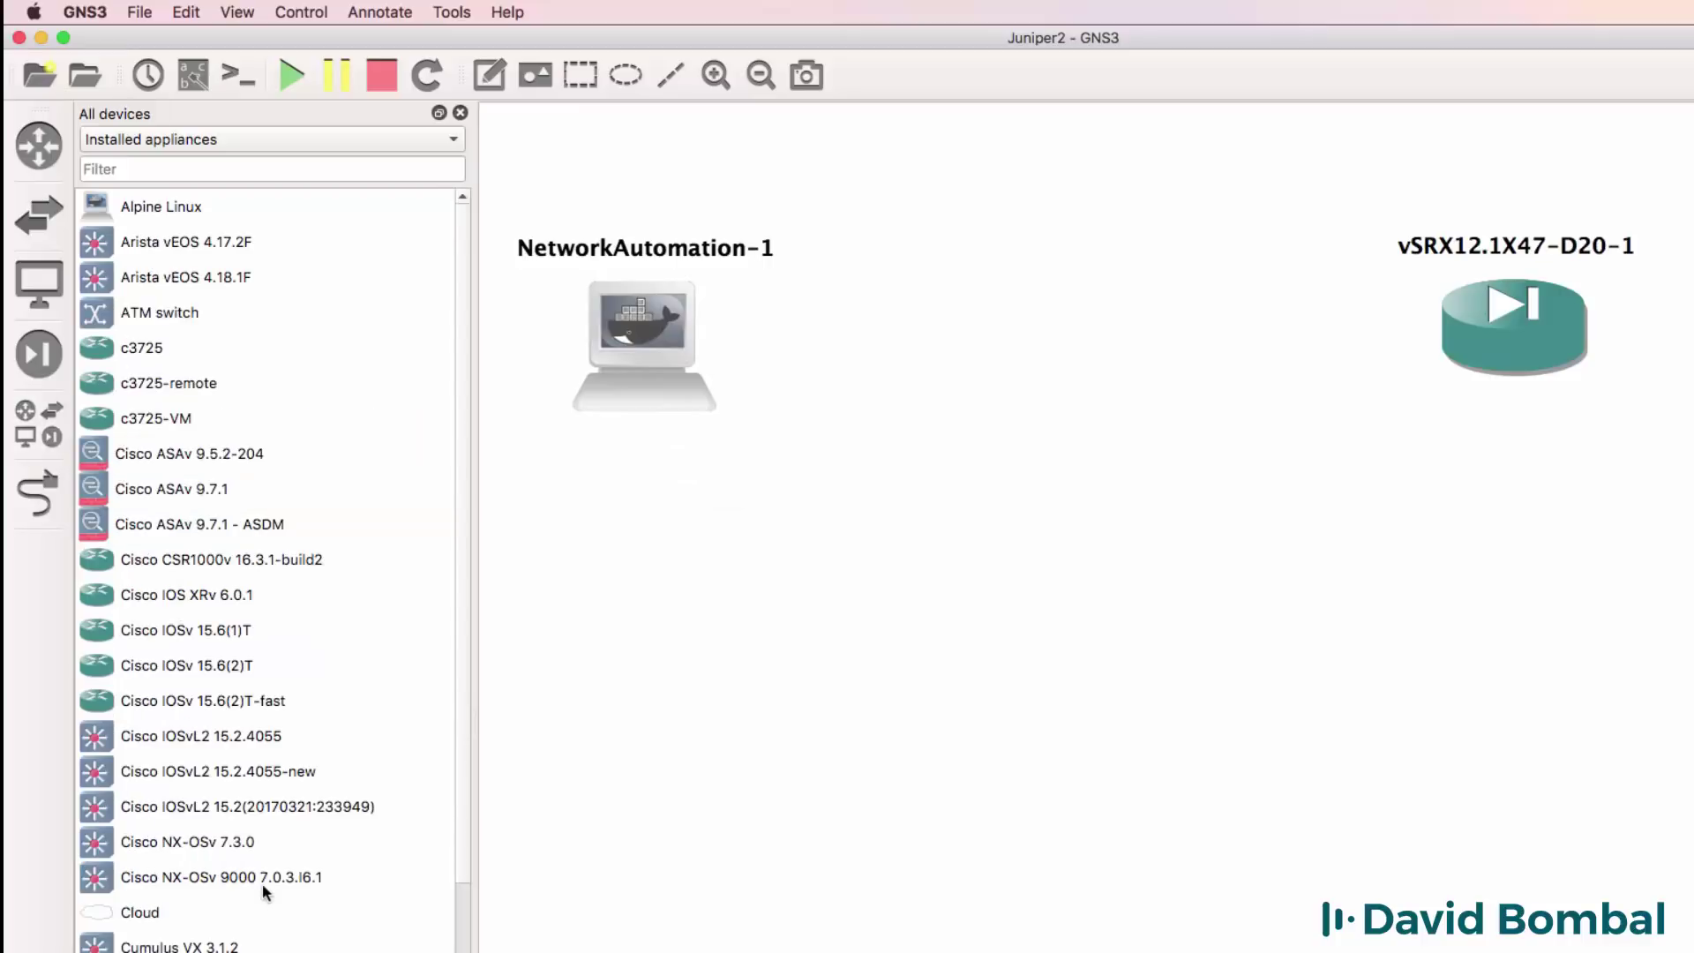
{"action": "left_click_drag", "start_coordinate": [1153, 188], "coordinate": [1006, 335]}
{"action": "left_click", "coordinate": [1081, 686]}
{"action": "left_click", "coordinate": [1050, 715]}
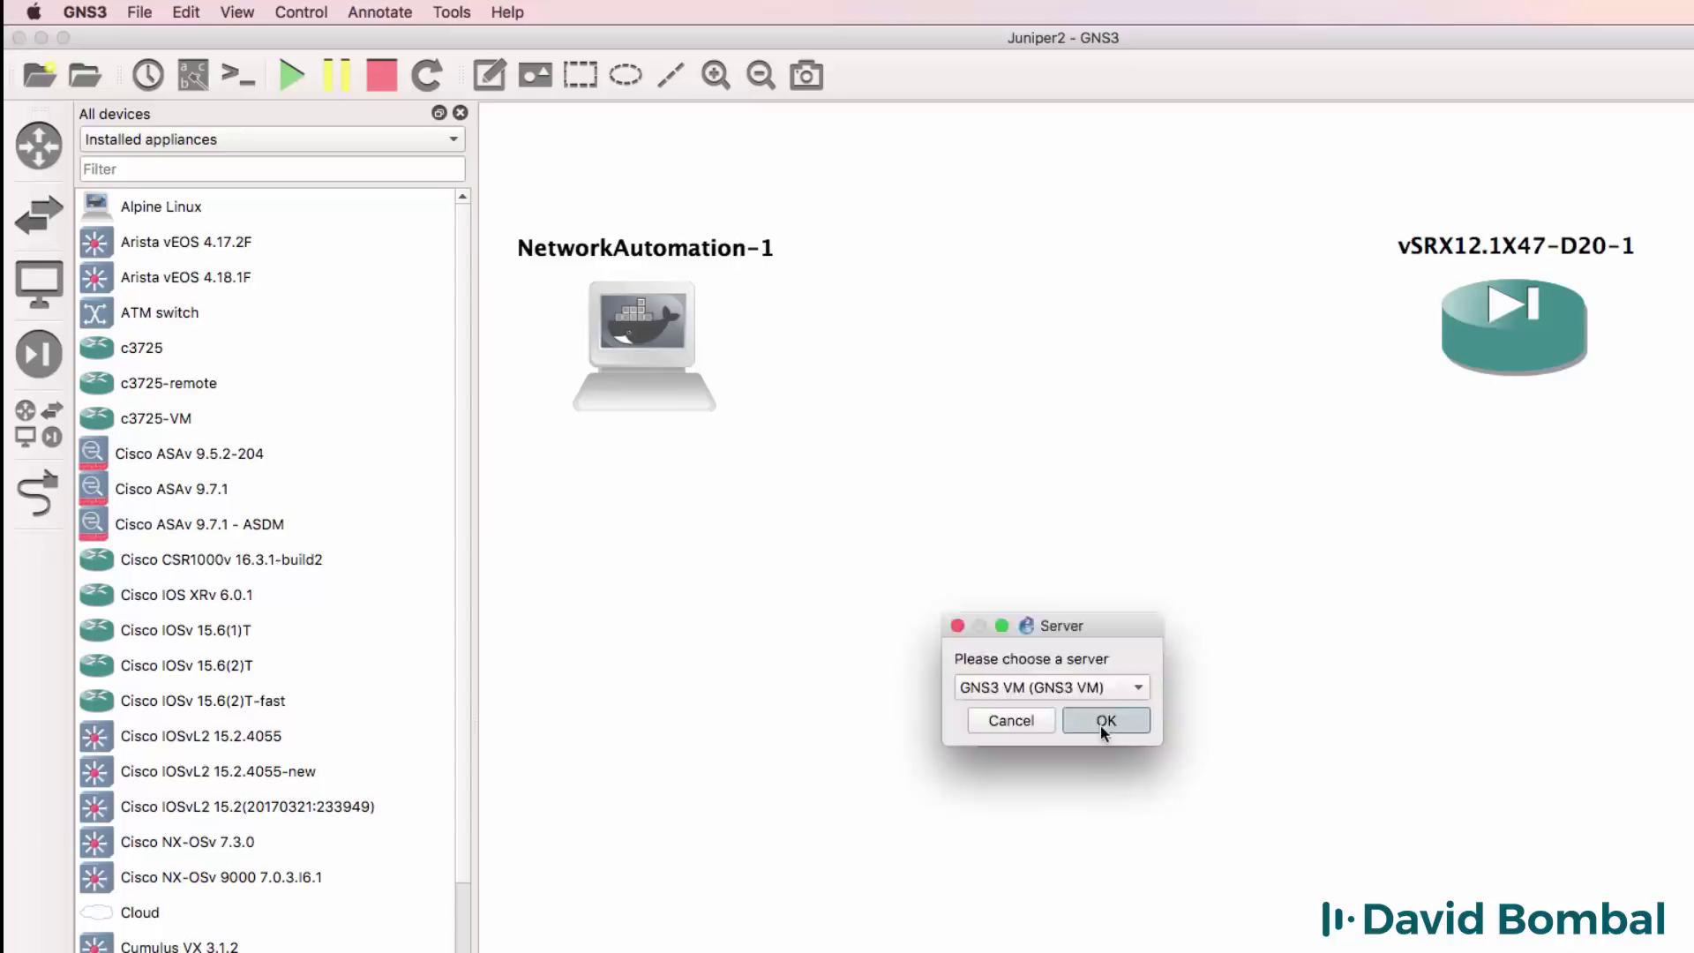
{"action": "left_click", "coordinate": [1099, 725]}
{"action": "left_click_drag", "start_coordinate": [1063, 367], "coordinate": [1017, 342]}
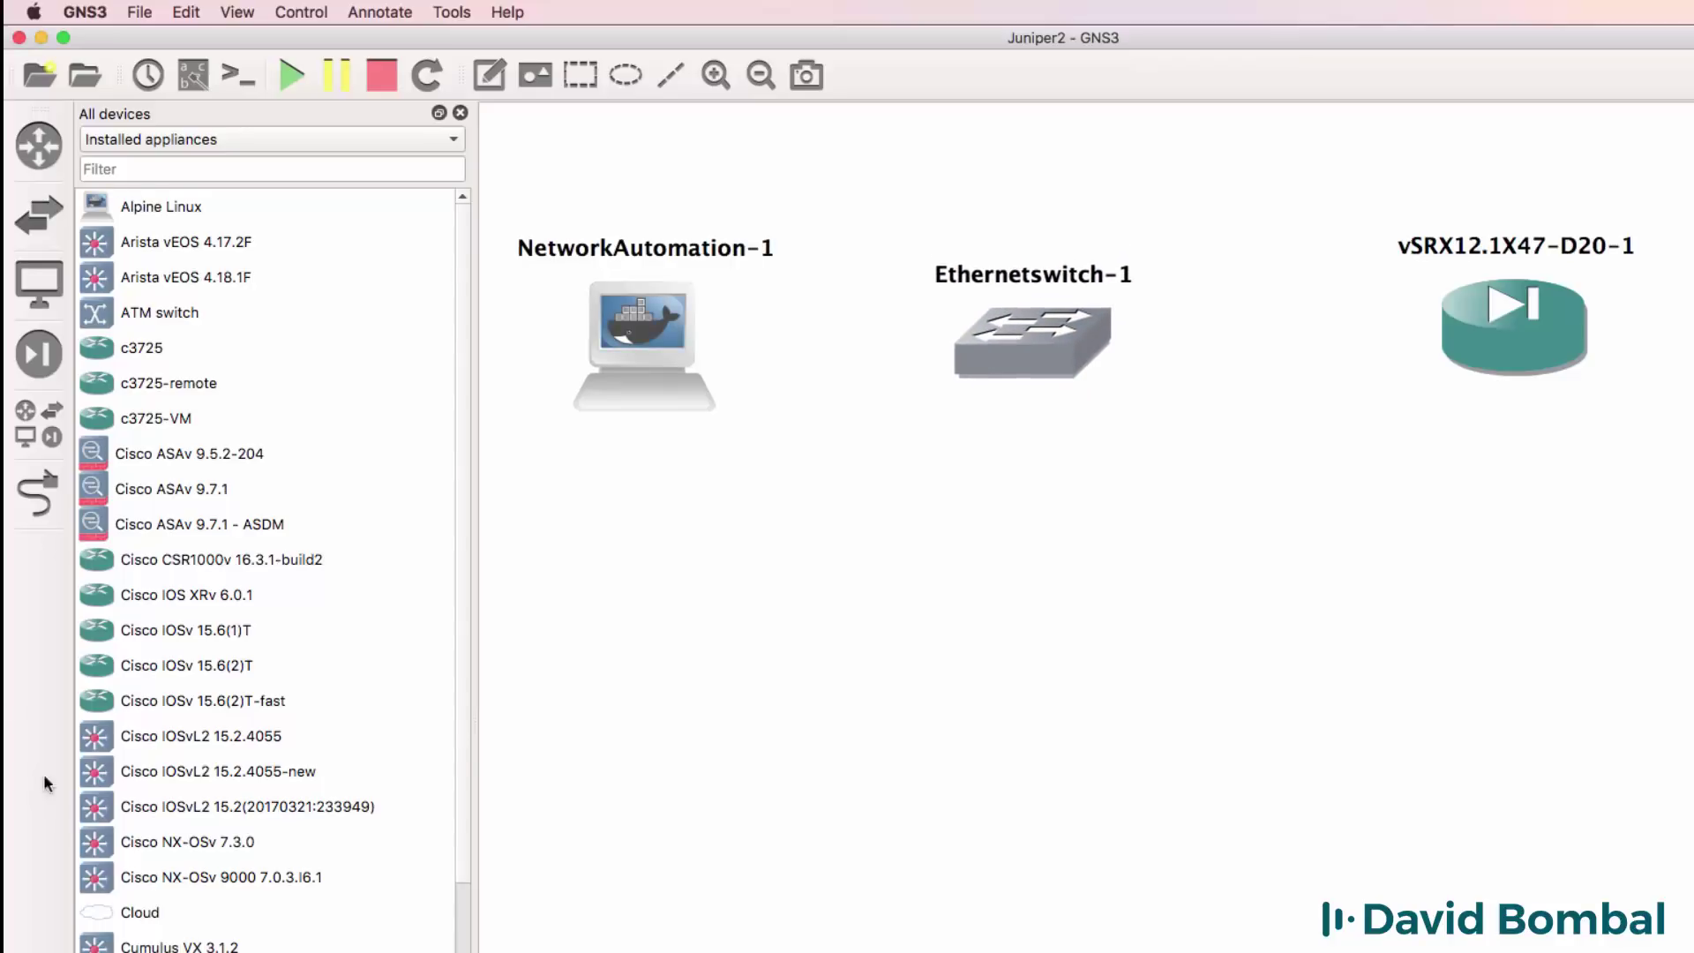
Add a NAT cloud running on the local computer.
{"action": "scroll", "coordinate": [221, 627], "scroll_direction": "down", "scroll_amount": 6}
{"action": "left_click_drag", "start_coordinate": [221, 629], "coordinate": [1632, 422]}
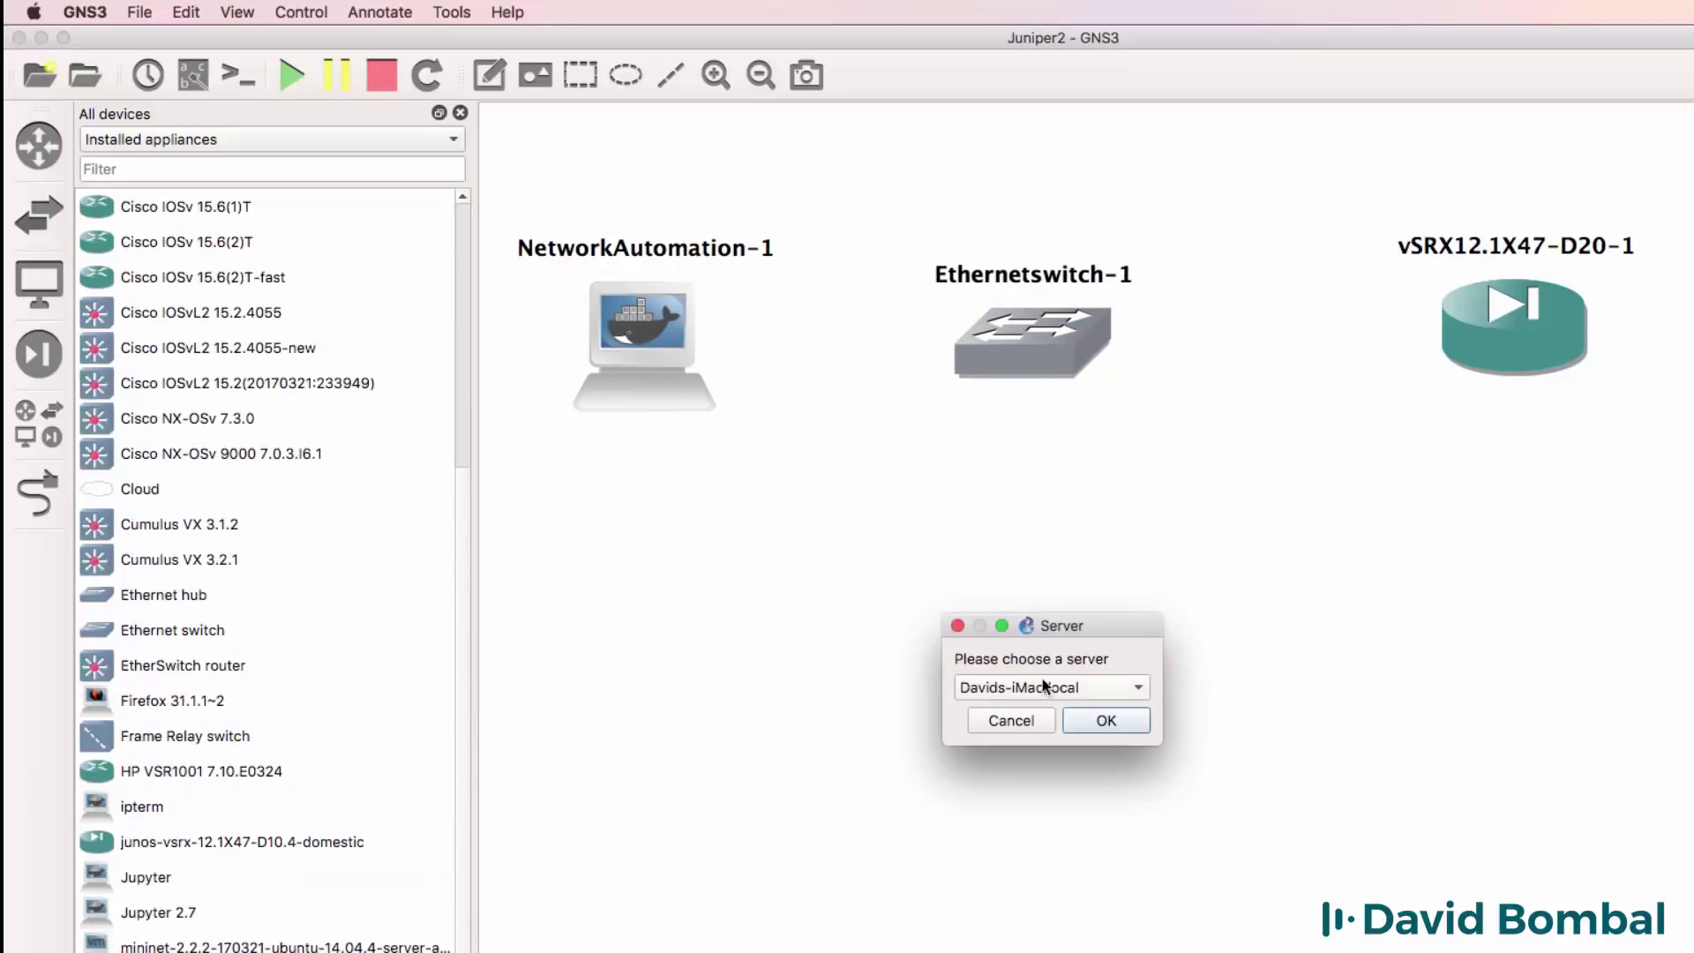
{"action": "left_click", "coordinate": [1047, 686]}
{"action": "left_click", "coordinate": [1050, 715]}
{"action": "left_click", "coordinate": [1094, 726]}
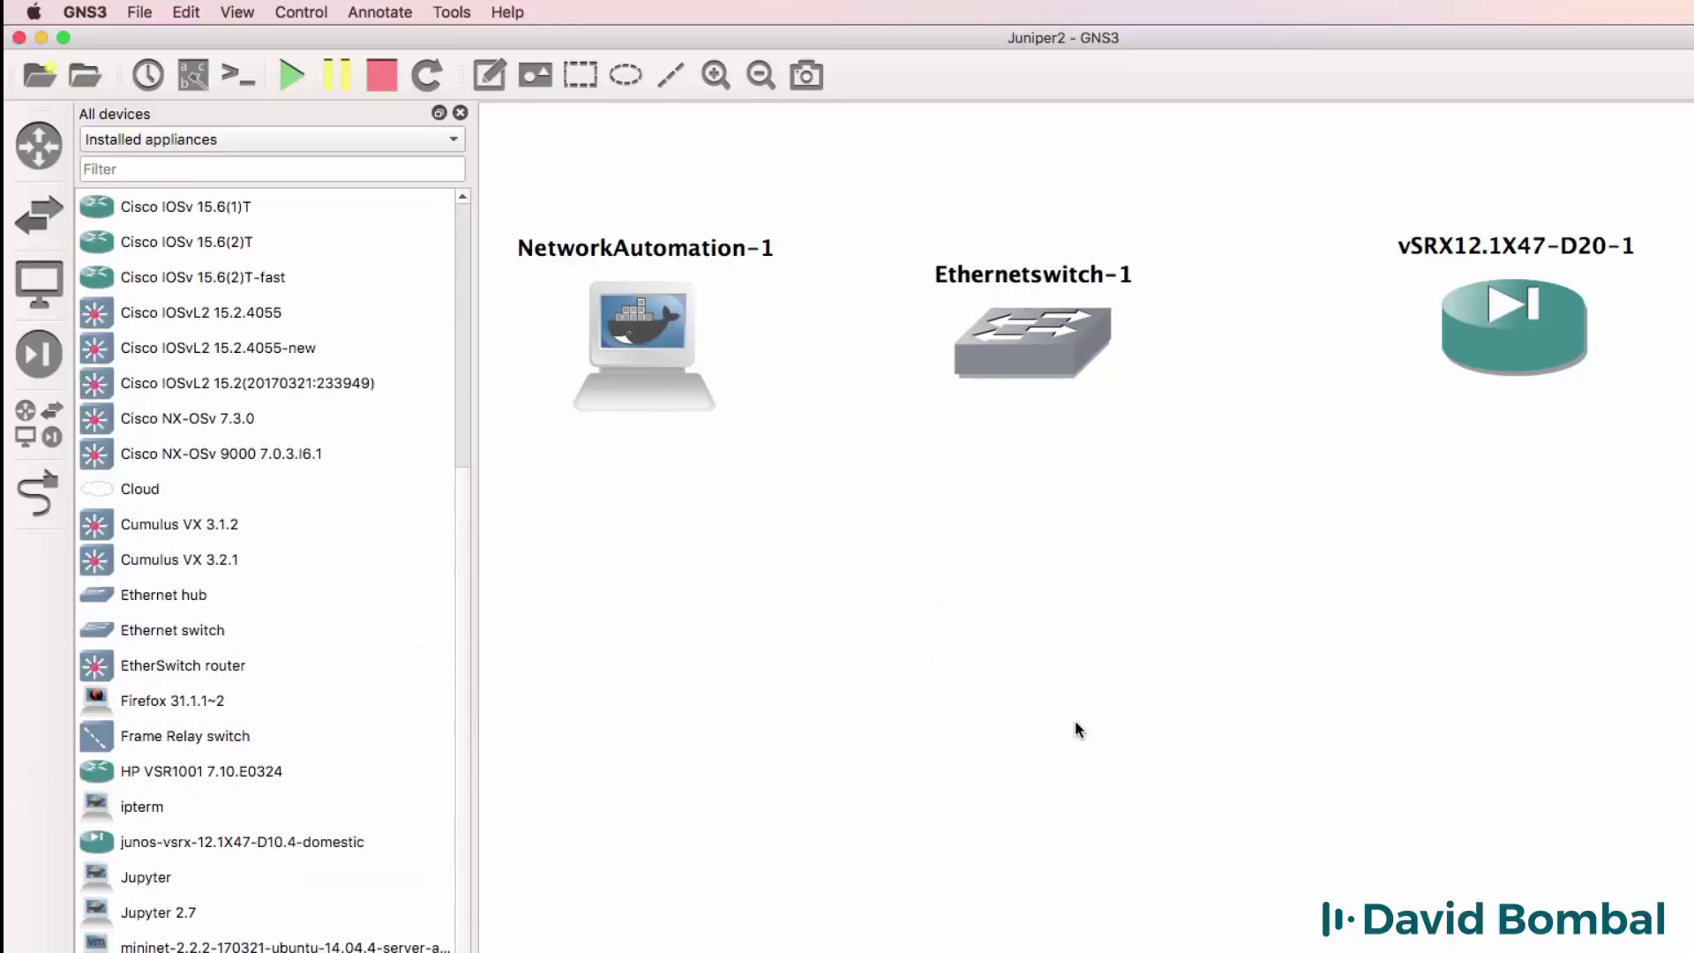
Hide the devices panel and line up NetworkAutomation-1, Ethernetswitch-1, vSRX and NAT-1 left to right.
{"action": "left_click", "coordinate": [462, 112]}
{"action": "left_click_drag", "start_coordinate": [481, 317], "coordinate": [319, 309]}
{"action": "left_click_drag", "start_coordinate": [865, 340], "coordinate": [682, 343]}
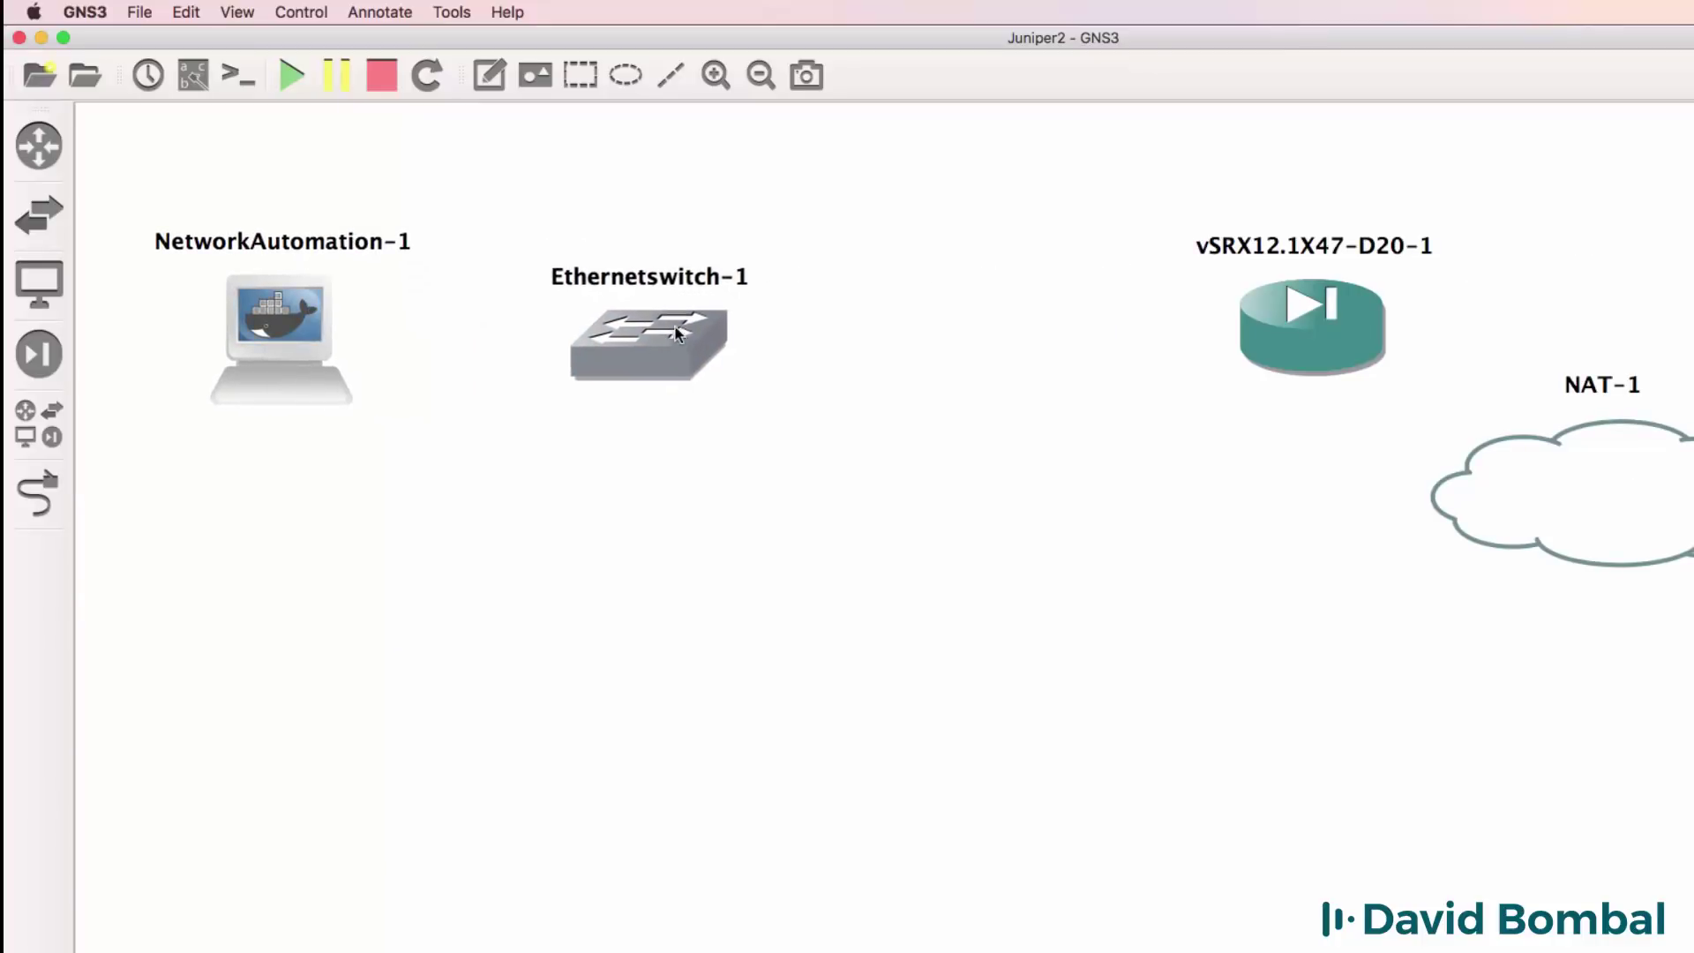
{"action": "left_click_drag", "start_coordinate": [1374, 335], "coordinate": [1084, 347]}
{"action": "left_click_drag", "start_coordinate": [1562, 461], "coordinate": [1463, 359]}
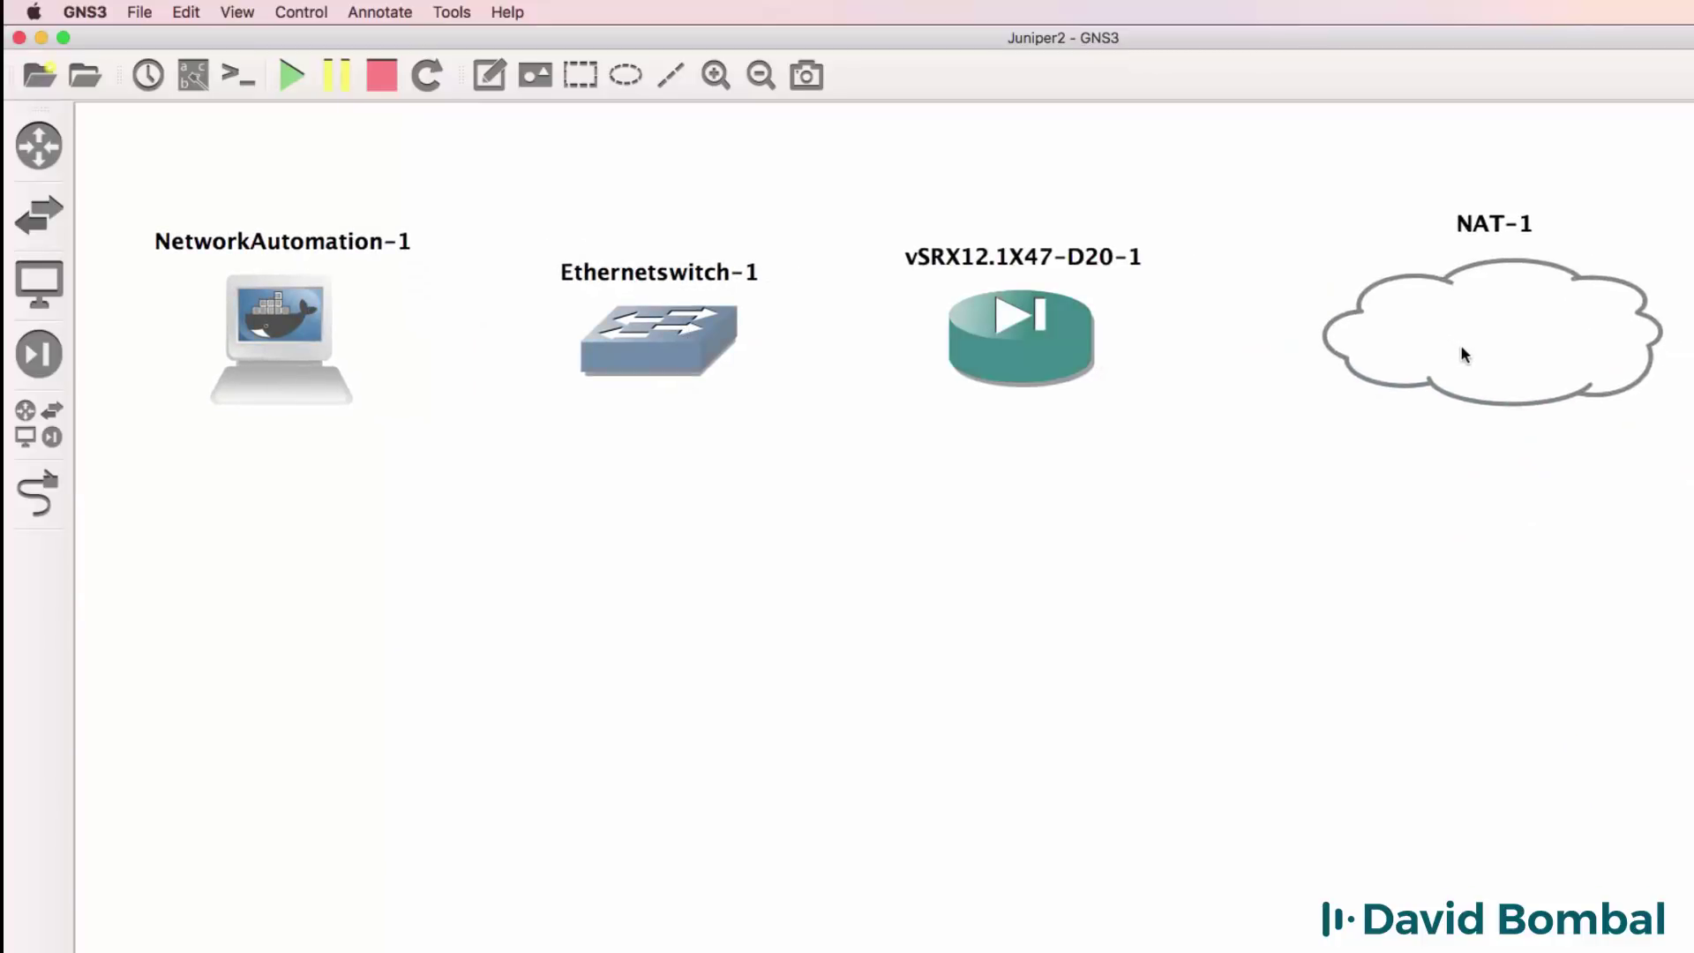
Link vSRX interface ge-0/0/0 to NAT-1 port nat0.
{"action": "left_click", "coordinate": [30, 496]}
{"action": "left_click", "coordinate": [1016, 325]}
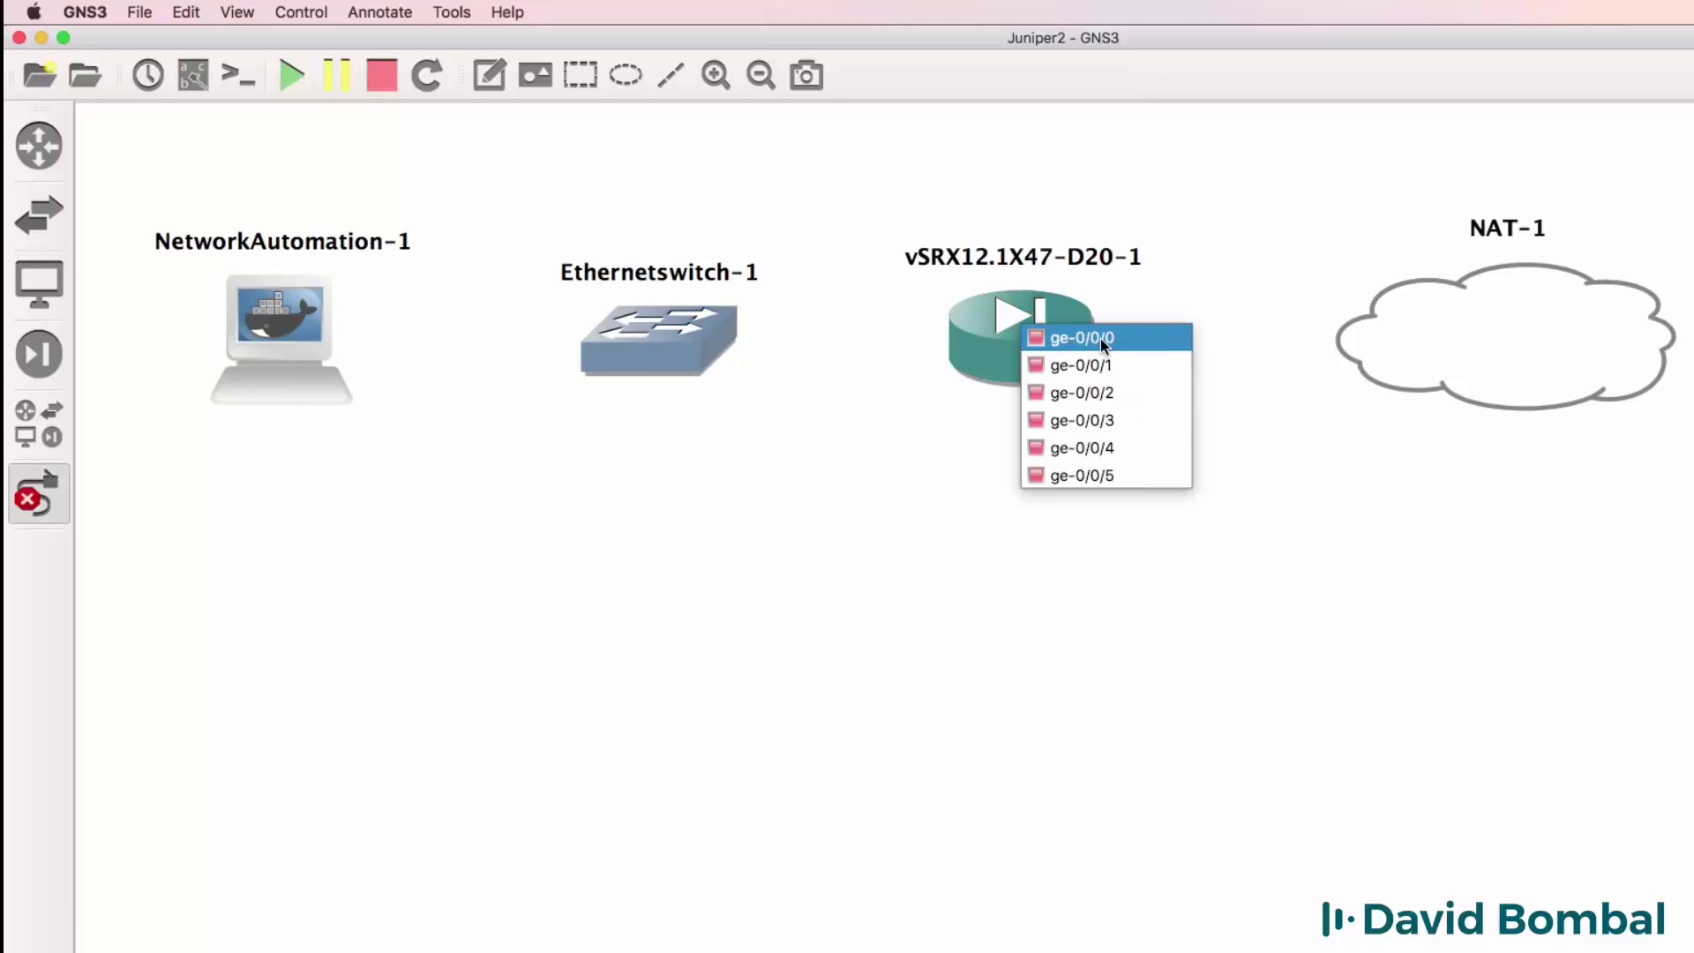
{"action": "left_click", "coordinate": [1071, 336]}
{"action": "left_click", "coordinate": [1421, 343]}
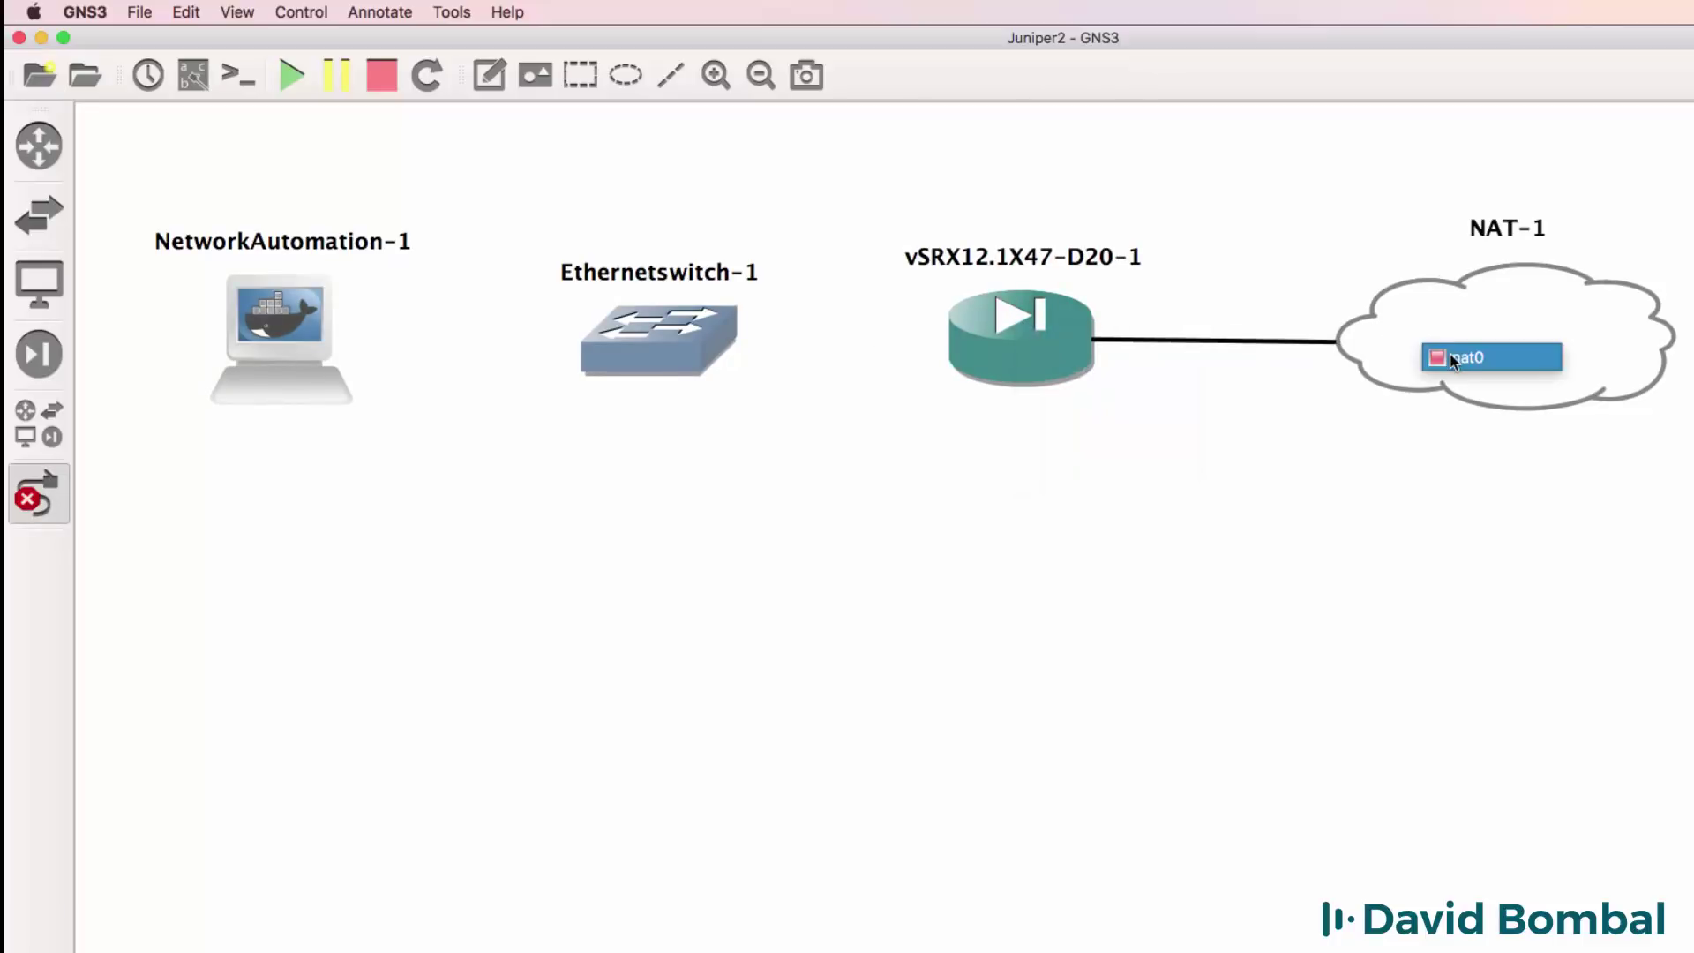
{"action": "left_click", "coordinate": [1453, 357]}
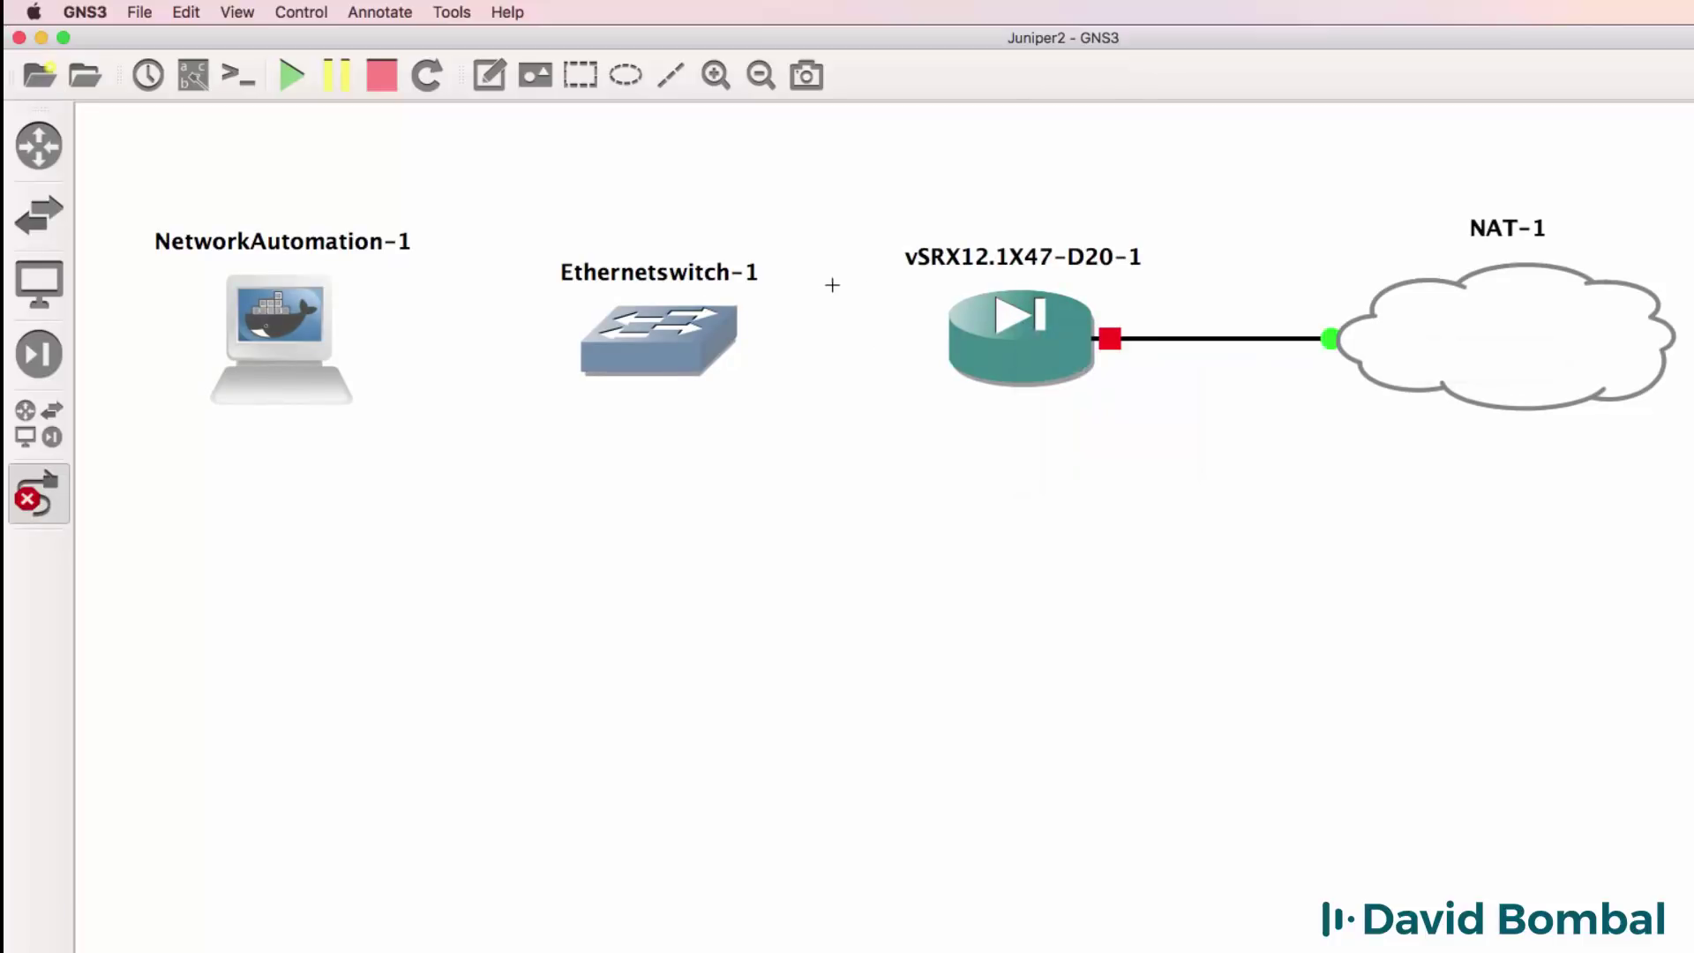
Link vSRX ge-0/0/1 to switch Ethernet0, and switch Ethernet1 to the host's eth0.
{"action": "left_click", "coordinate": [968, 334]}
{"action": "left_click", "coordinate": [1058, 372]}
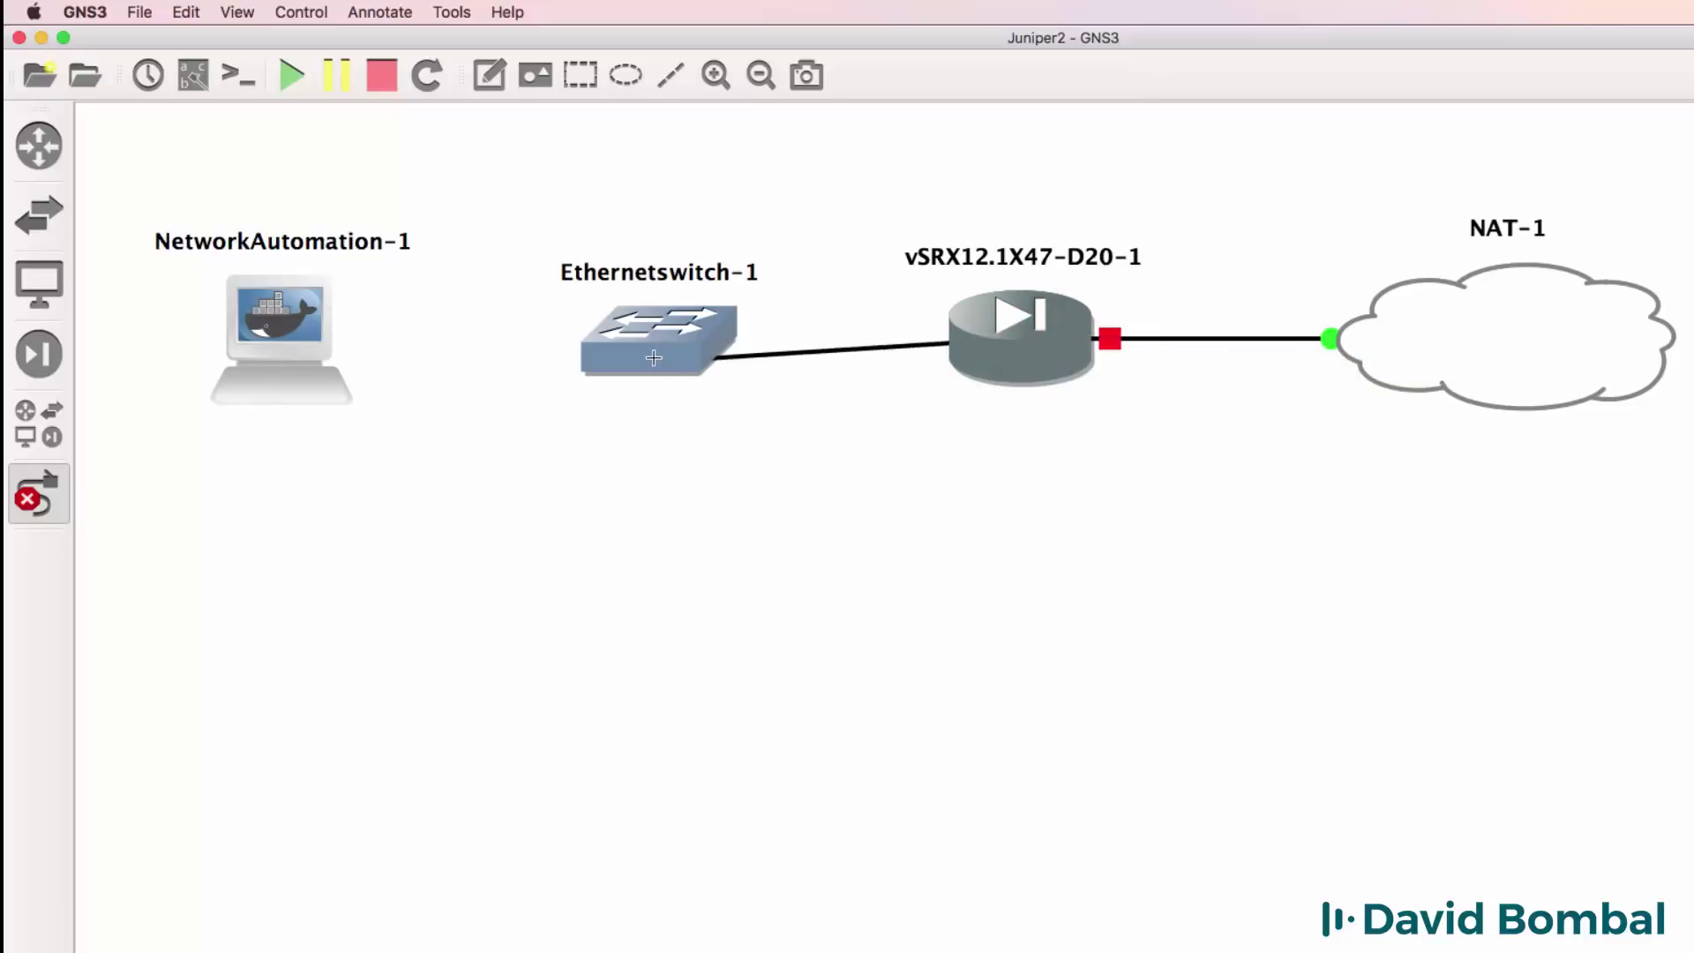
{"action": "left_click", "coordinate": [658, 341]}
{"action": "left_click", "coordinate": [673, 353]}
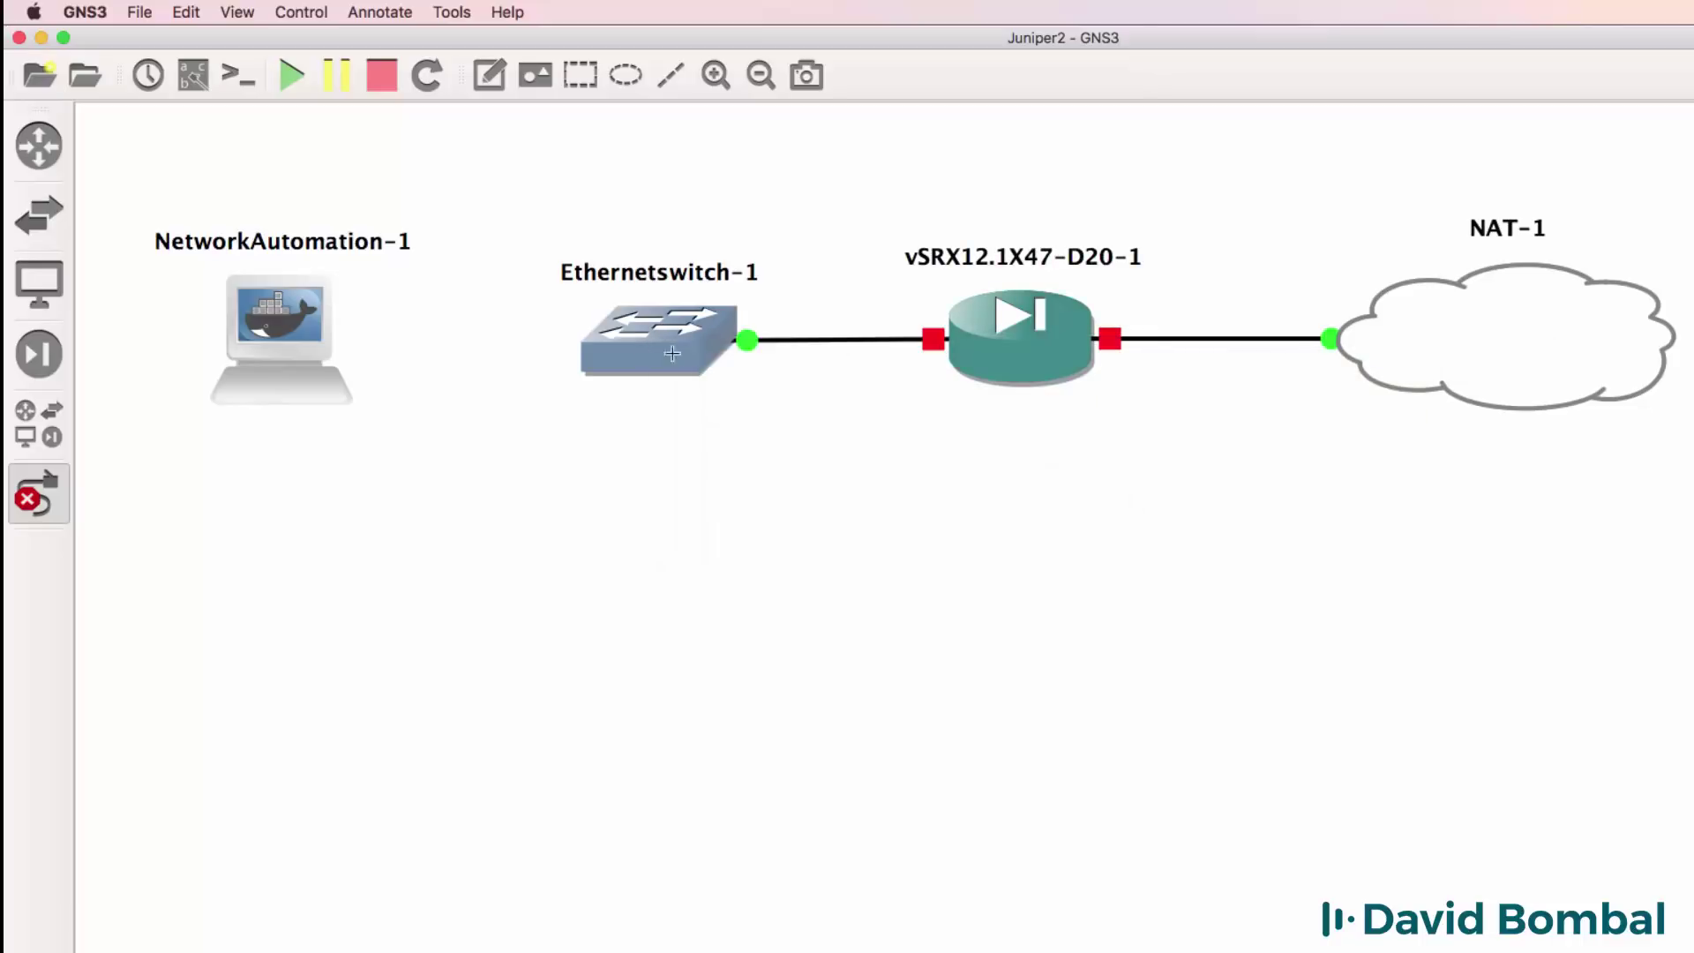
{"action": "left_click", "coordinate": [615, 340]}
{"action": "left_click", "coordinate": [662, 381]}
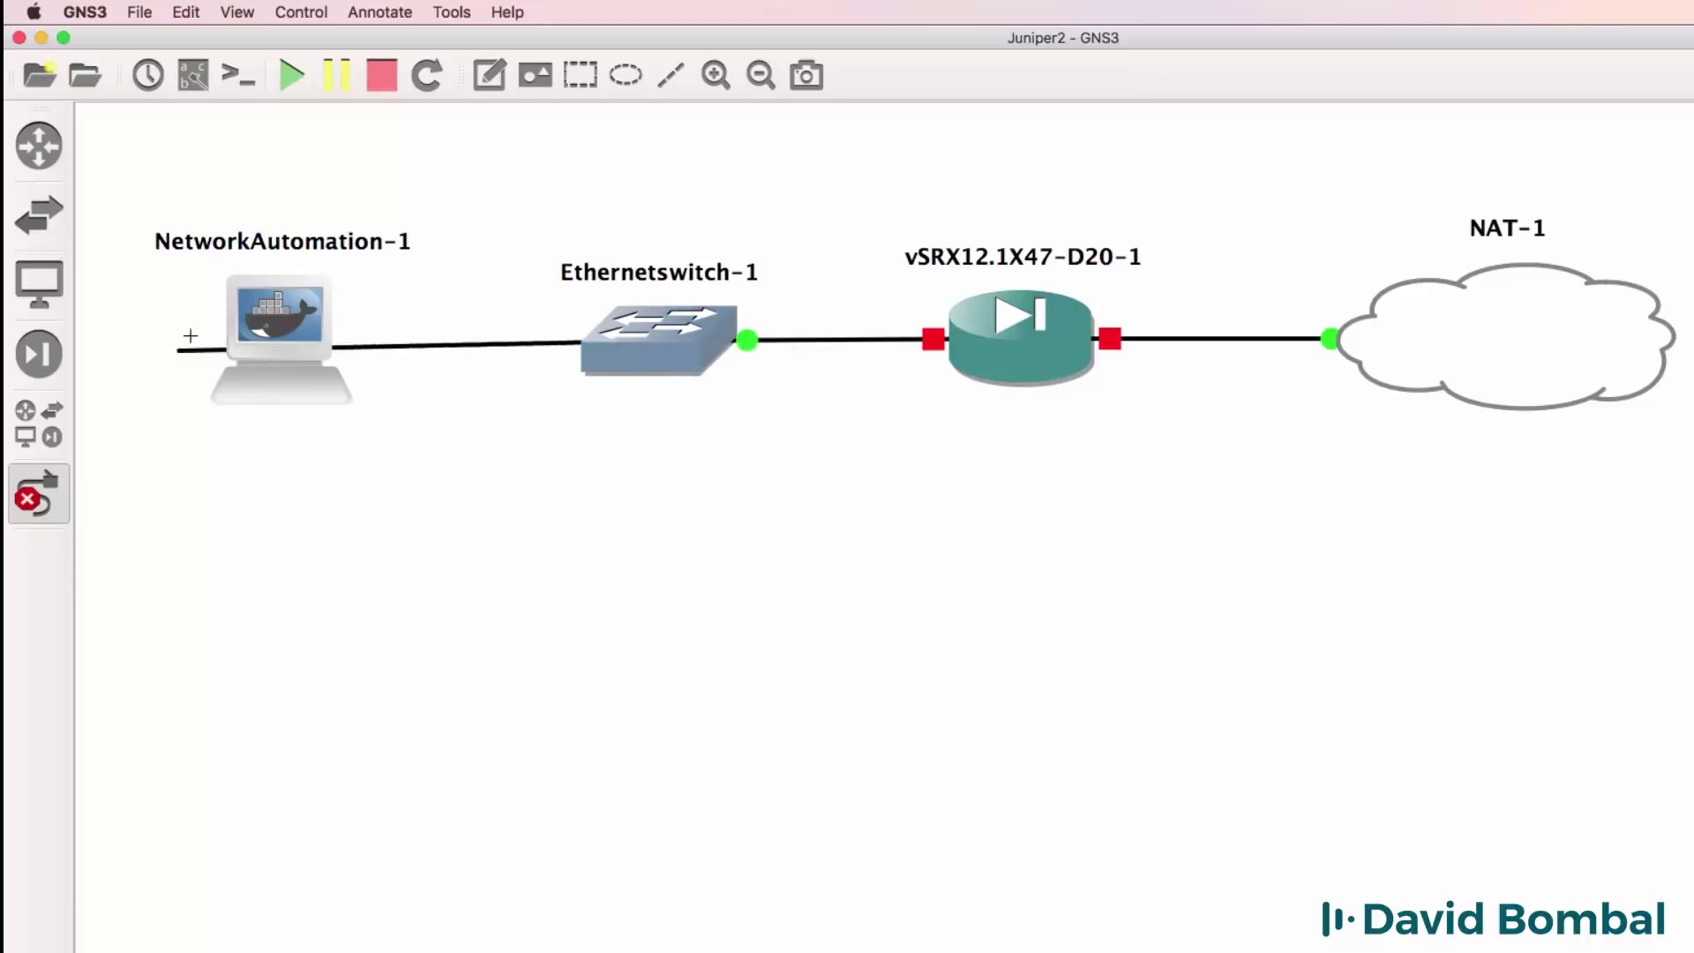
{"action": "left_click", "coordinate": [282, 339]}
{"action": "left_click", "coordinate": [293, 349]}
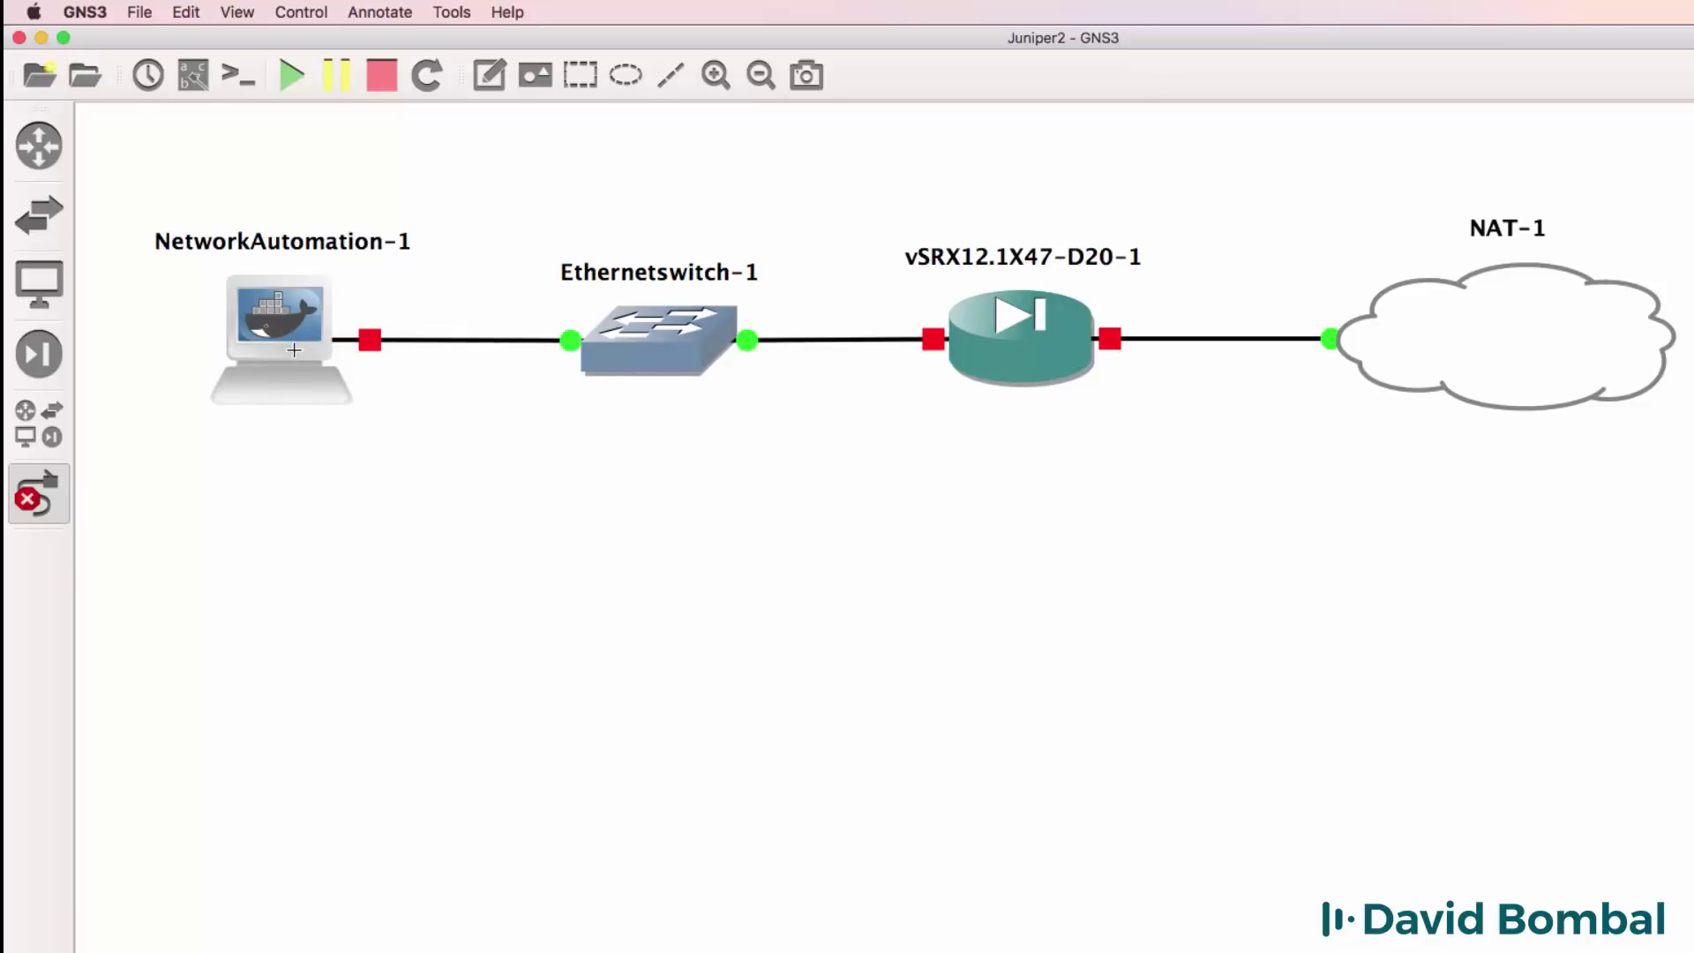
Show interface names on the links and move the e1 and ge-0/0/1 labels clear.
{"action": "left_click", "coordinate": [194, 75]}
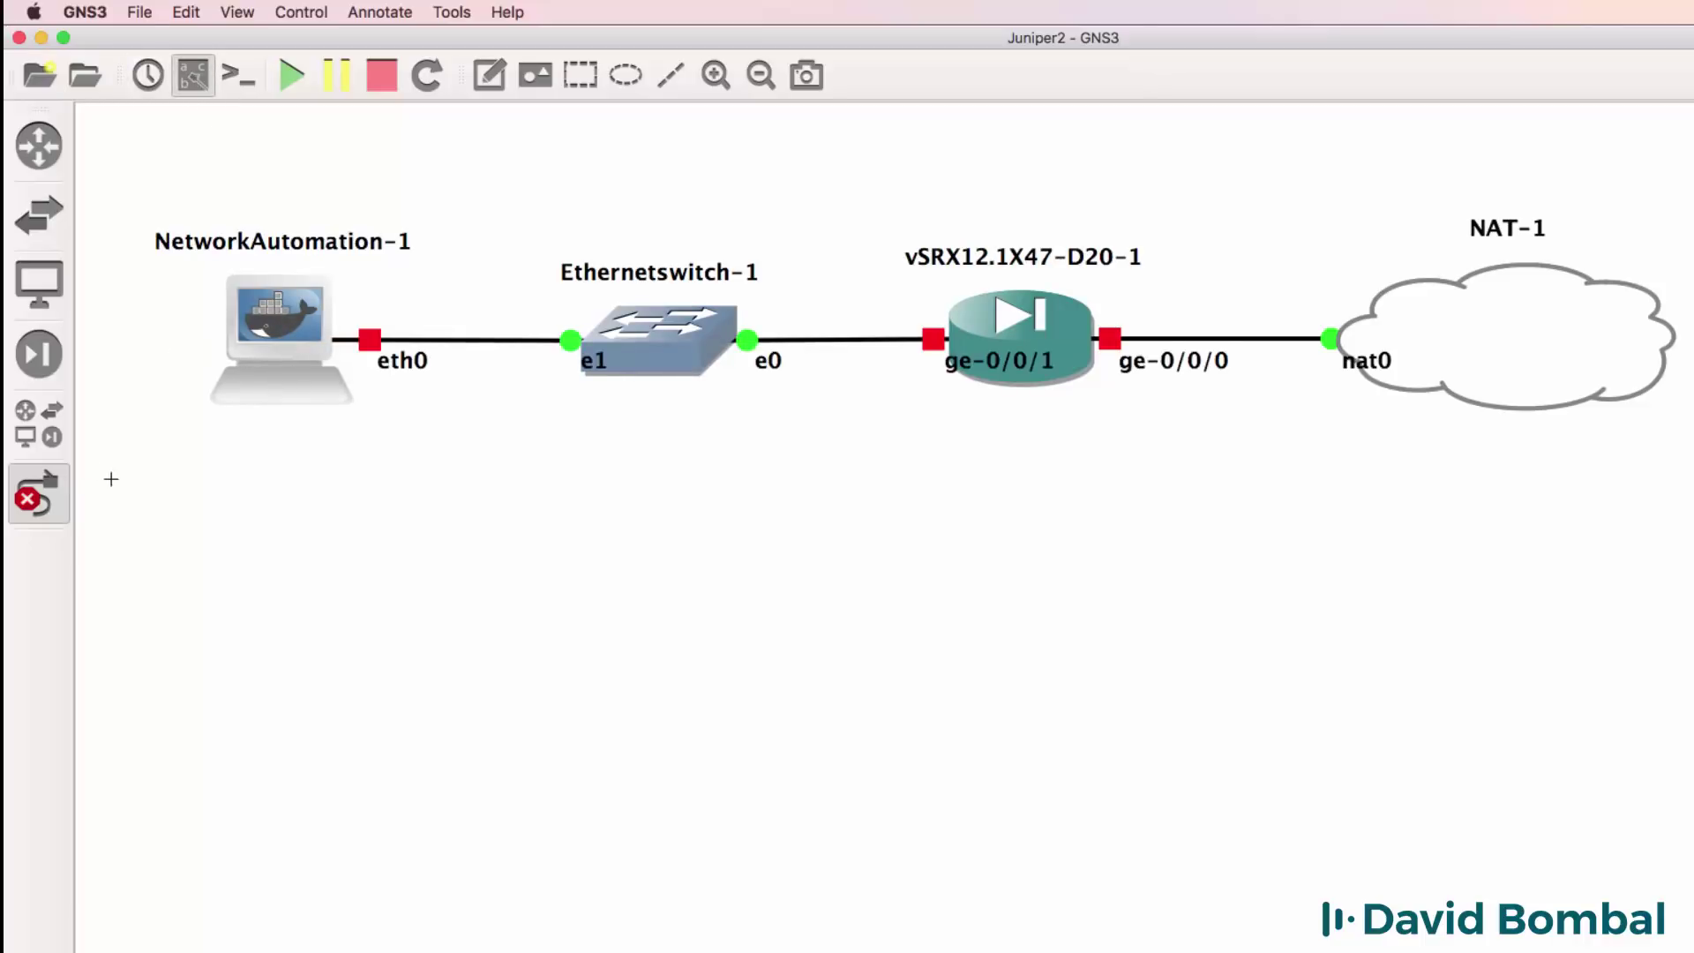
{"action": "left_click", "coordinate": [60, 495]}
{"action": "left_click_drag", "start_coordinate": [592, 362], "coordinate": [540, 366]}
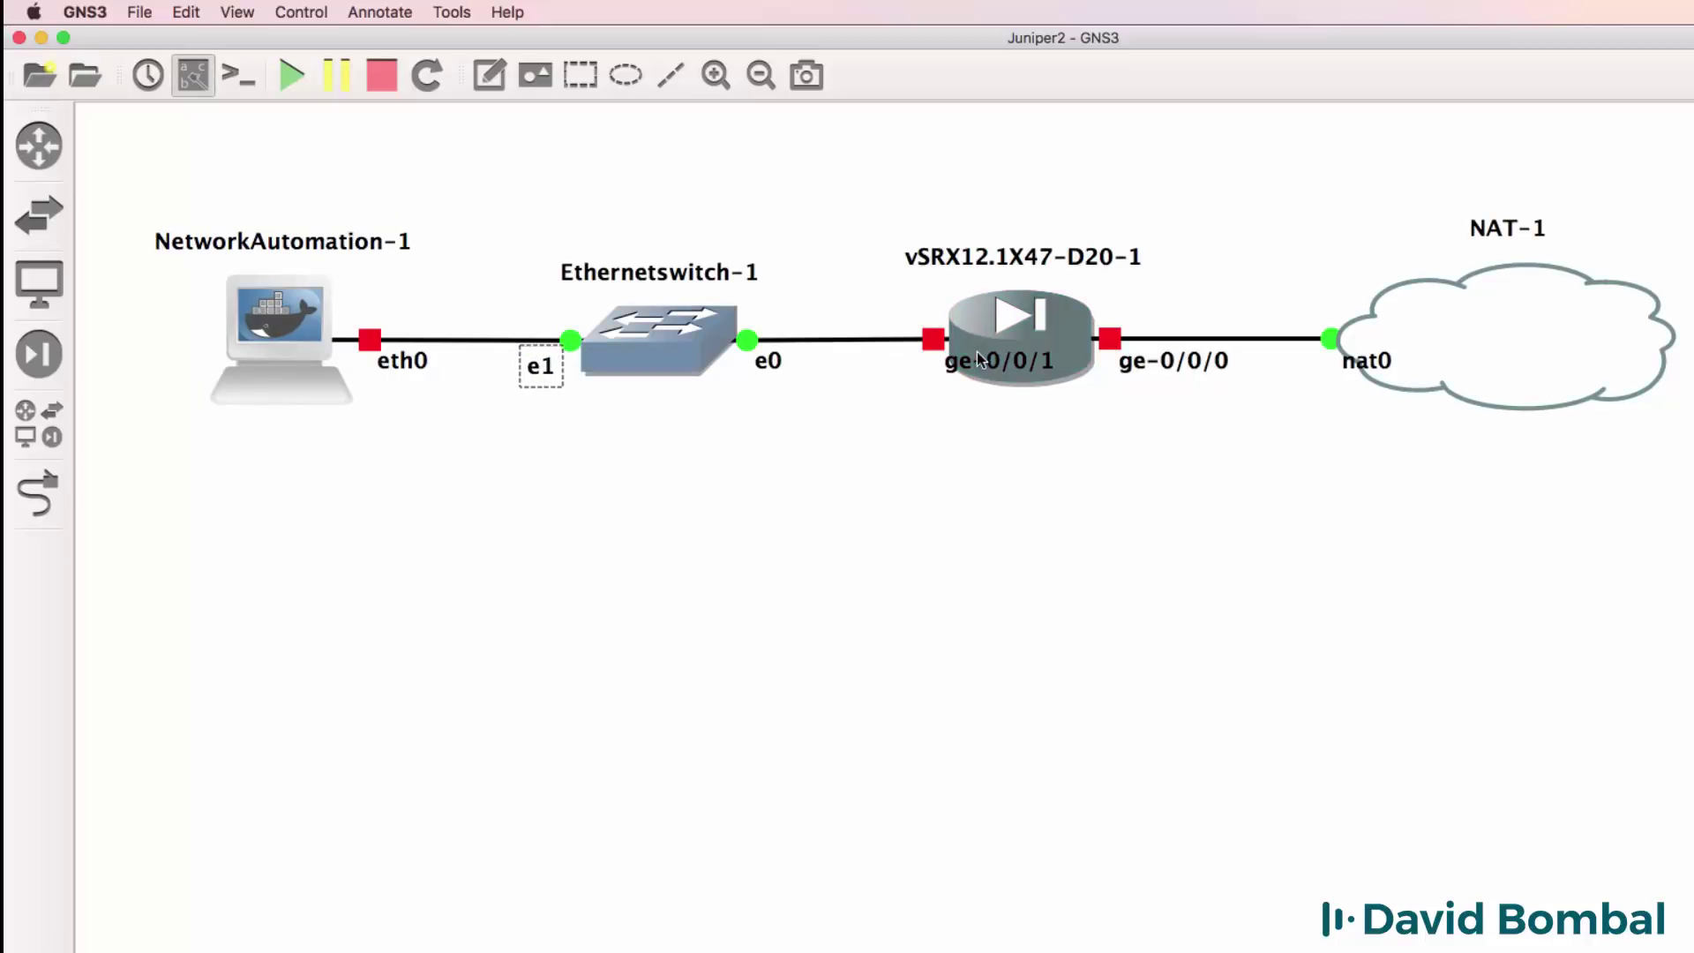
{"action": "left_click_drag", "start_coordinate": [978, 358], "coordinate": [861, 364]}
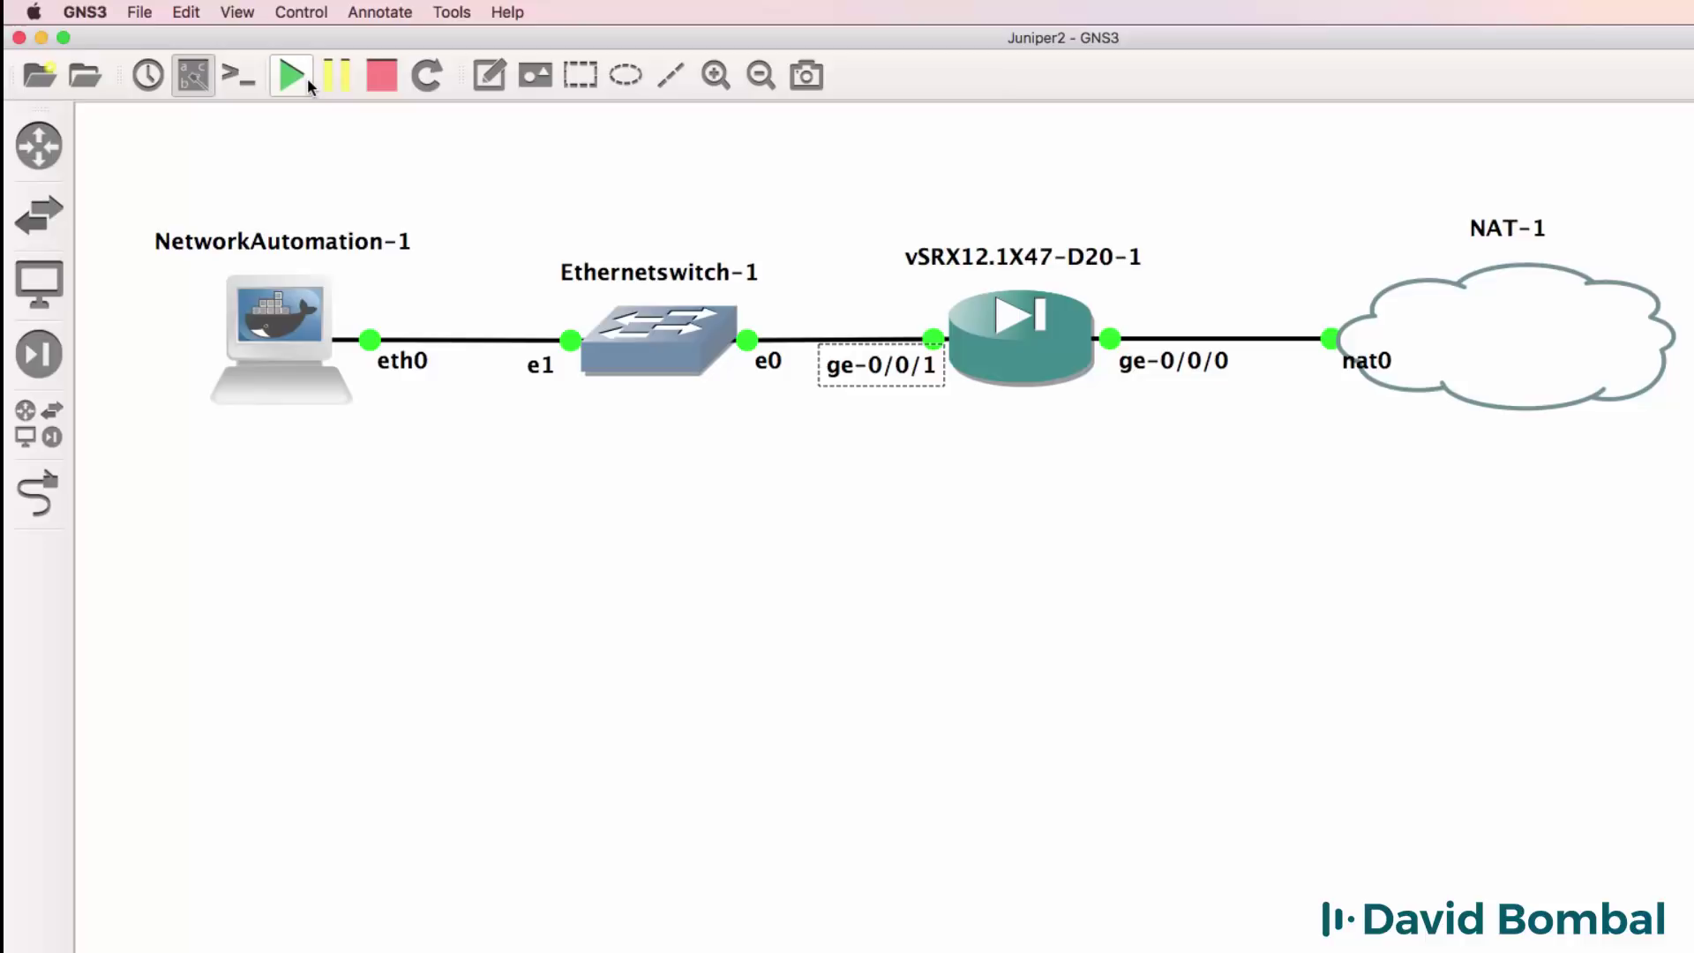
Open consoles to all nodes, minimize the Ethernetswitch-1 console, and arrange the vSRX and NetworkAutomation-1 windows.
{"action": "left_click", "coordinate": [247, 82]}
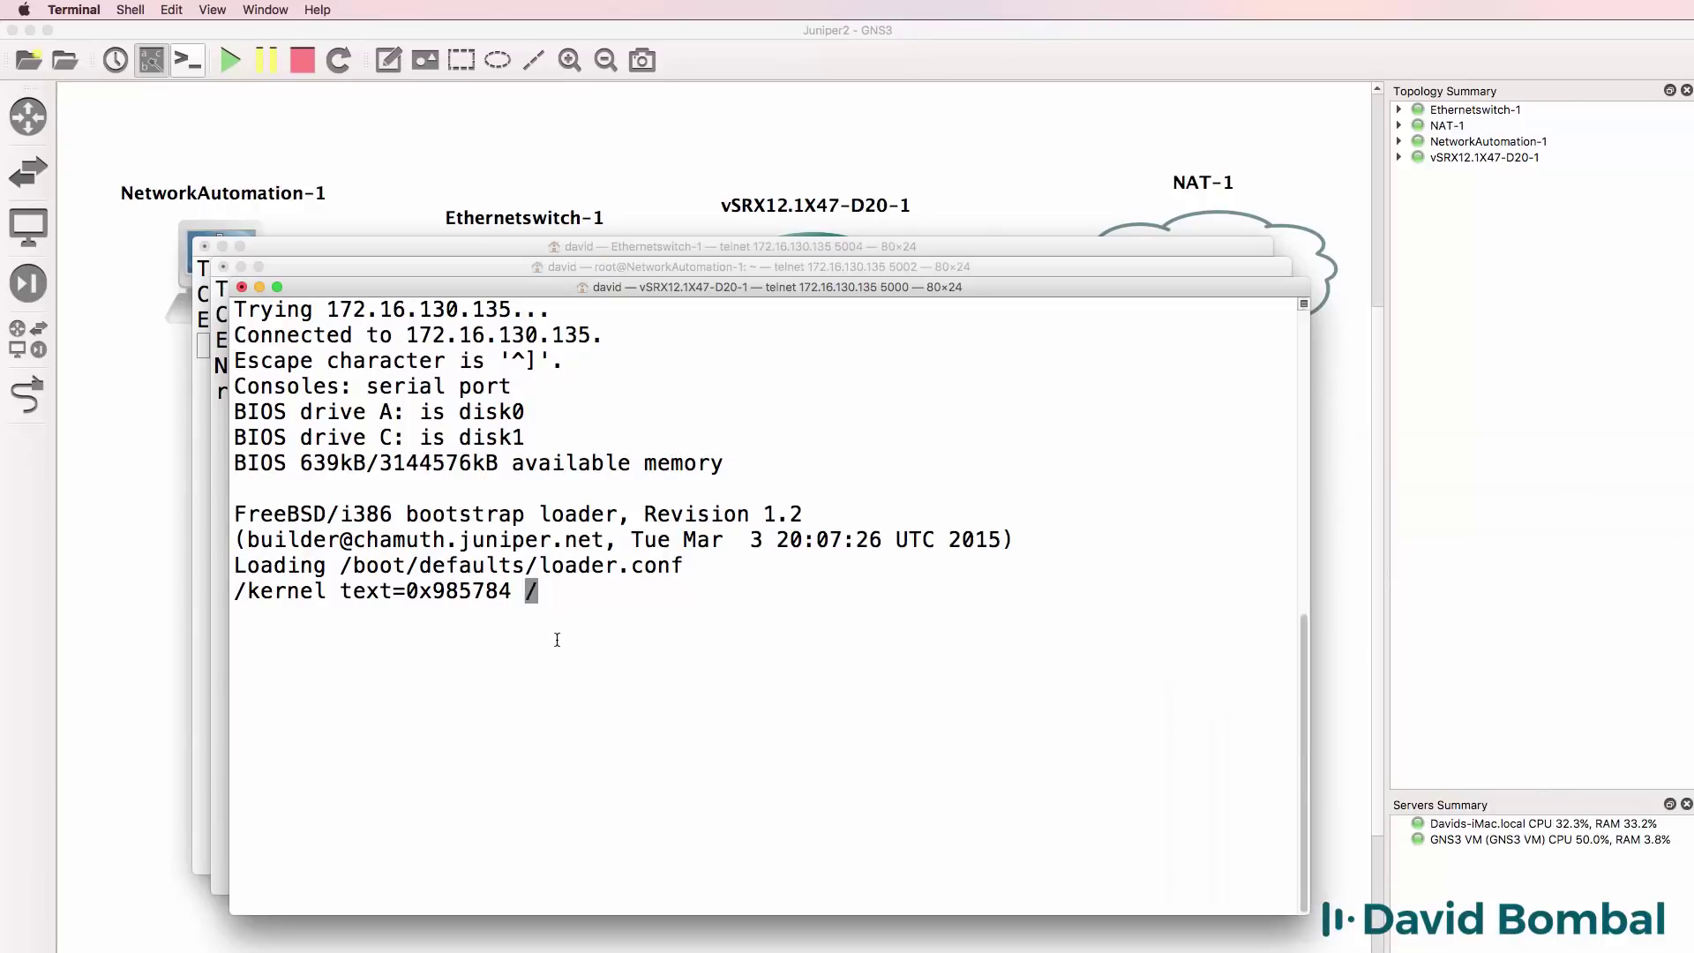
{"action": "left_click_drag", "start_coordinate": [557, 286], "coordinate": [882, 284]}
{"action": "left_click", "coordinate": [210, 253]}
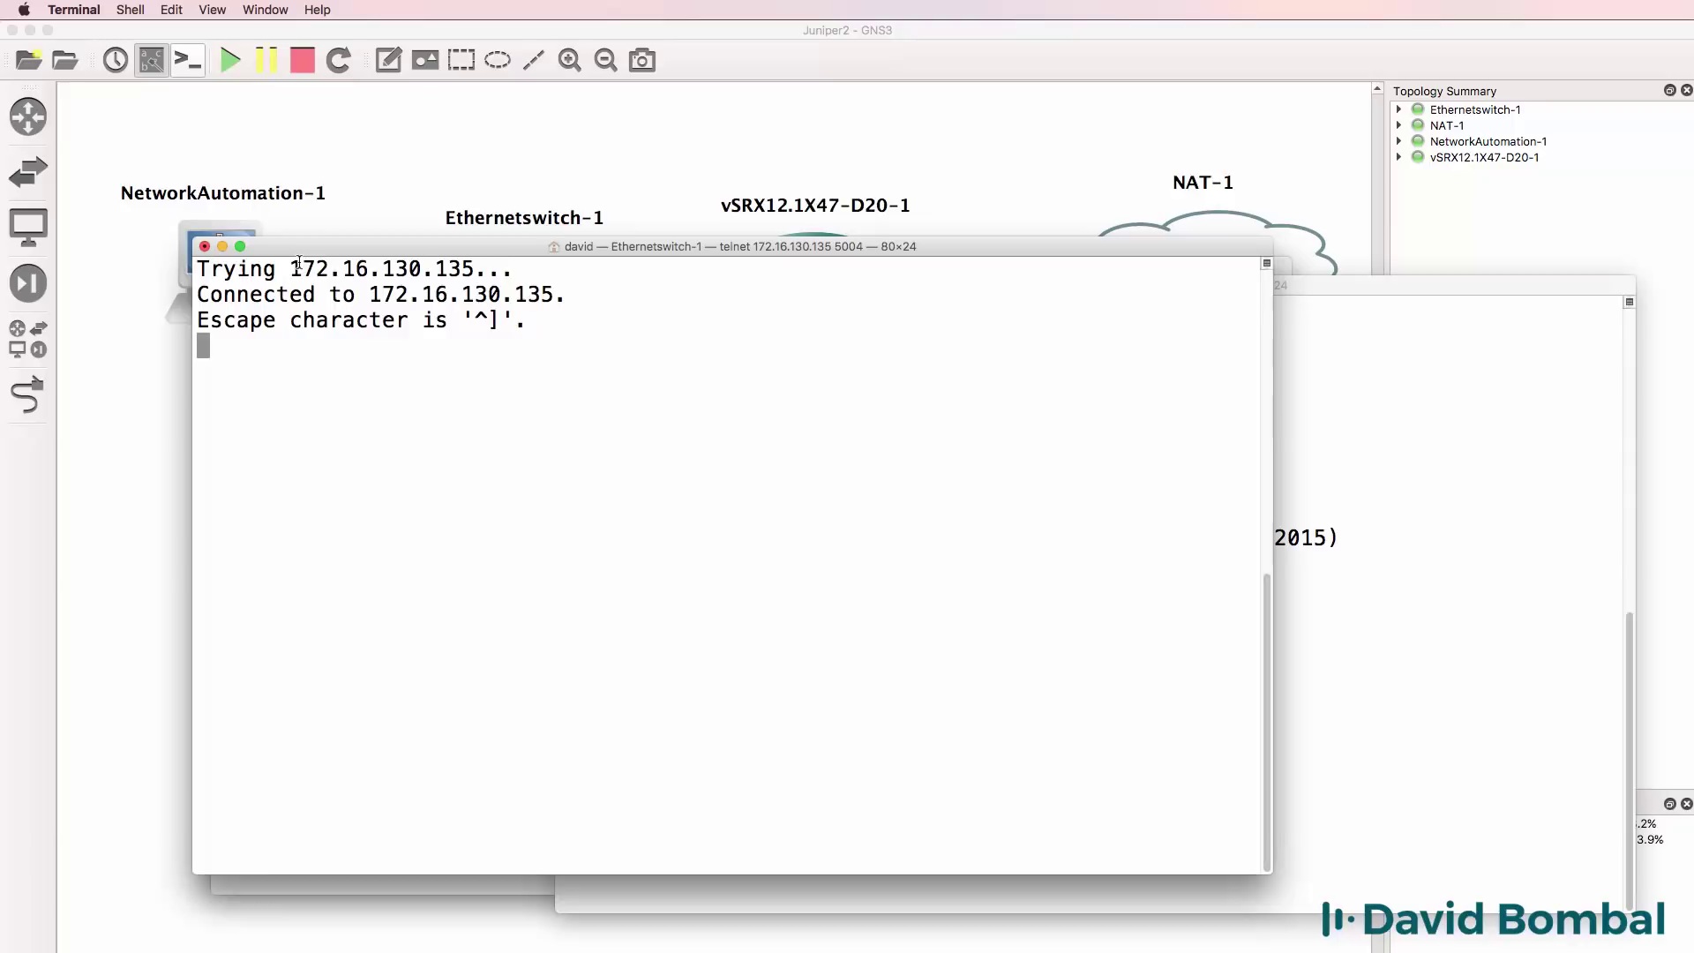
{"action": "left_click", "coordinate": [223, 253]}
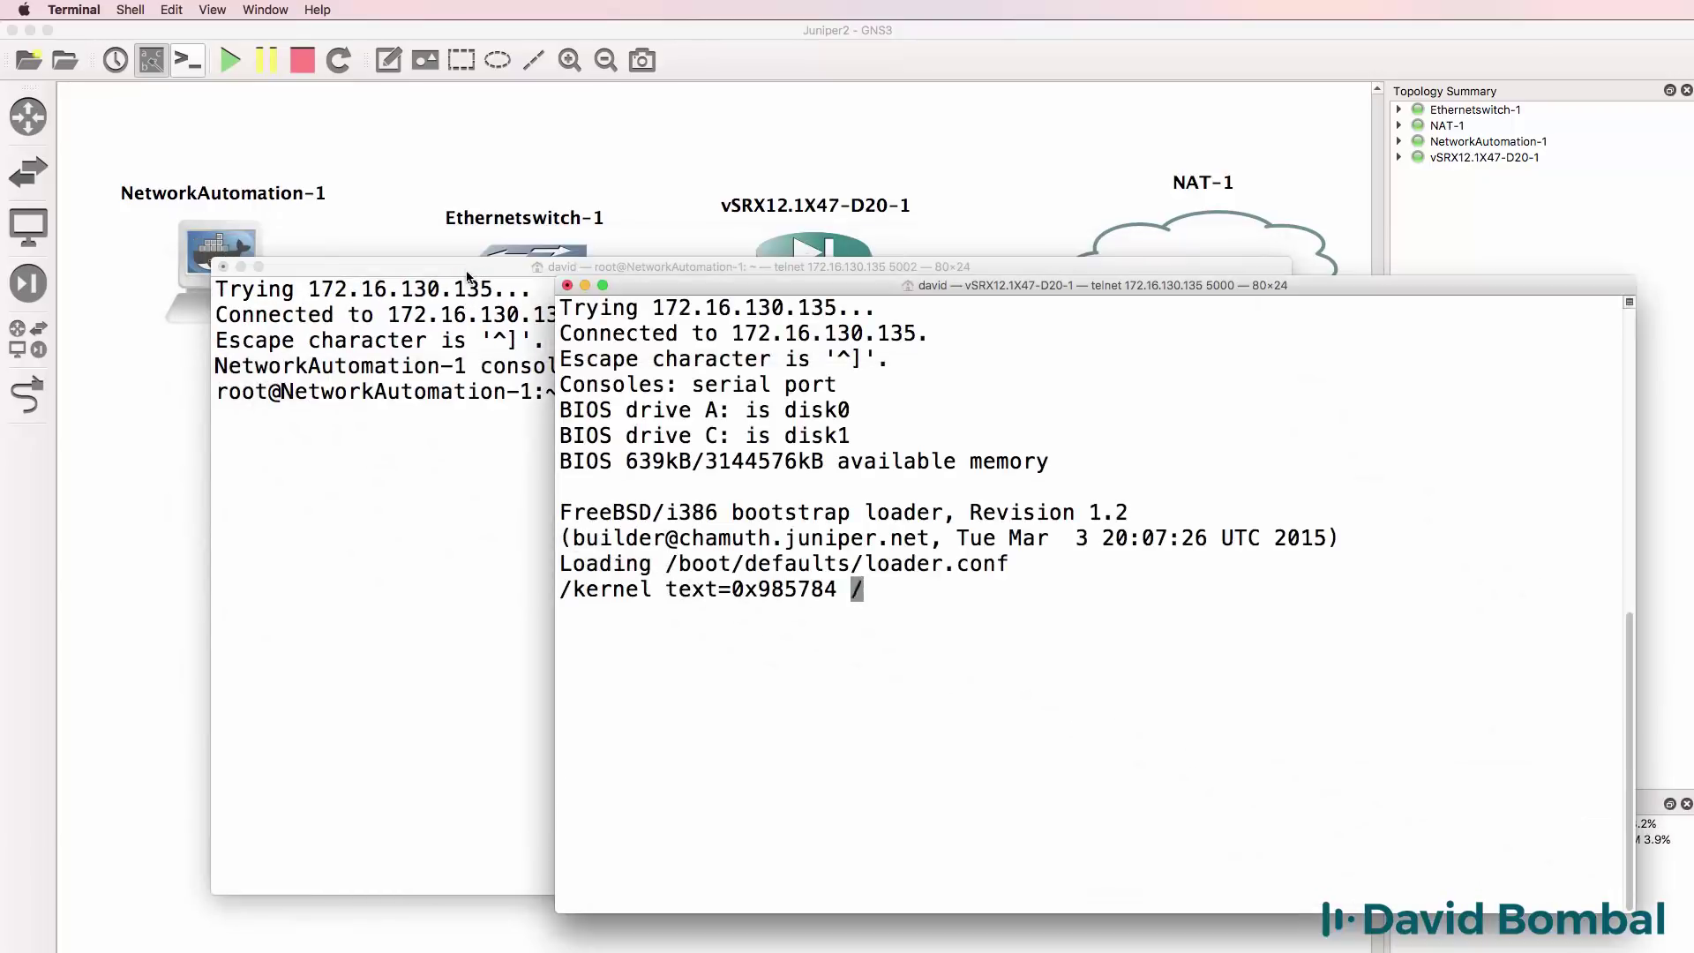
{"action": "left_click_drag", "start_coordinate": [469, 269], "coordinate": [277, 292]}
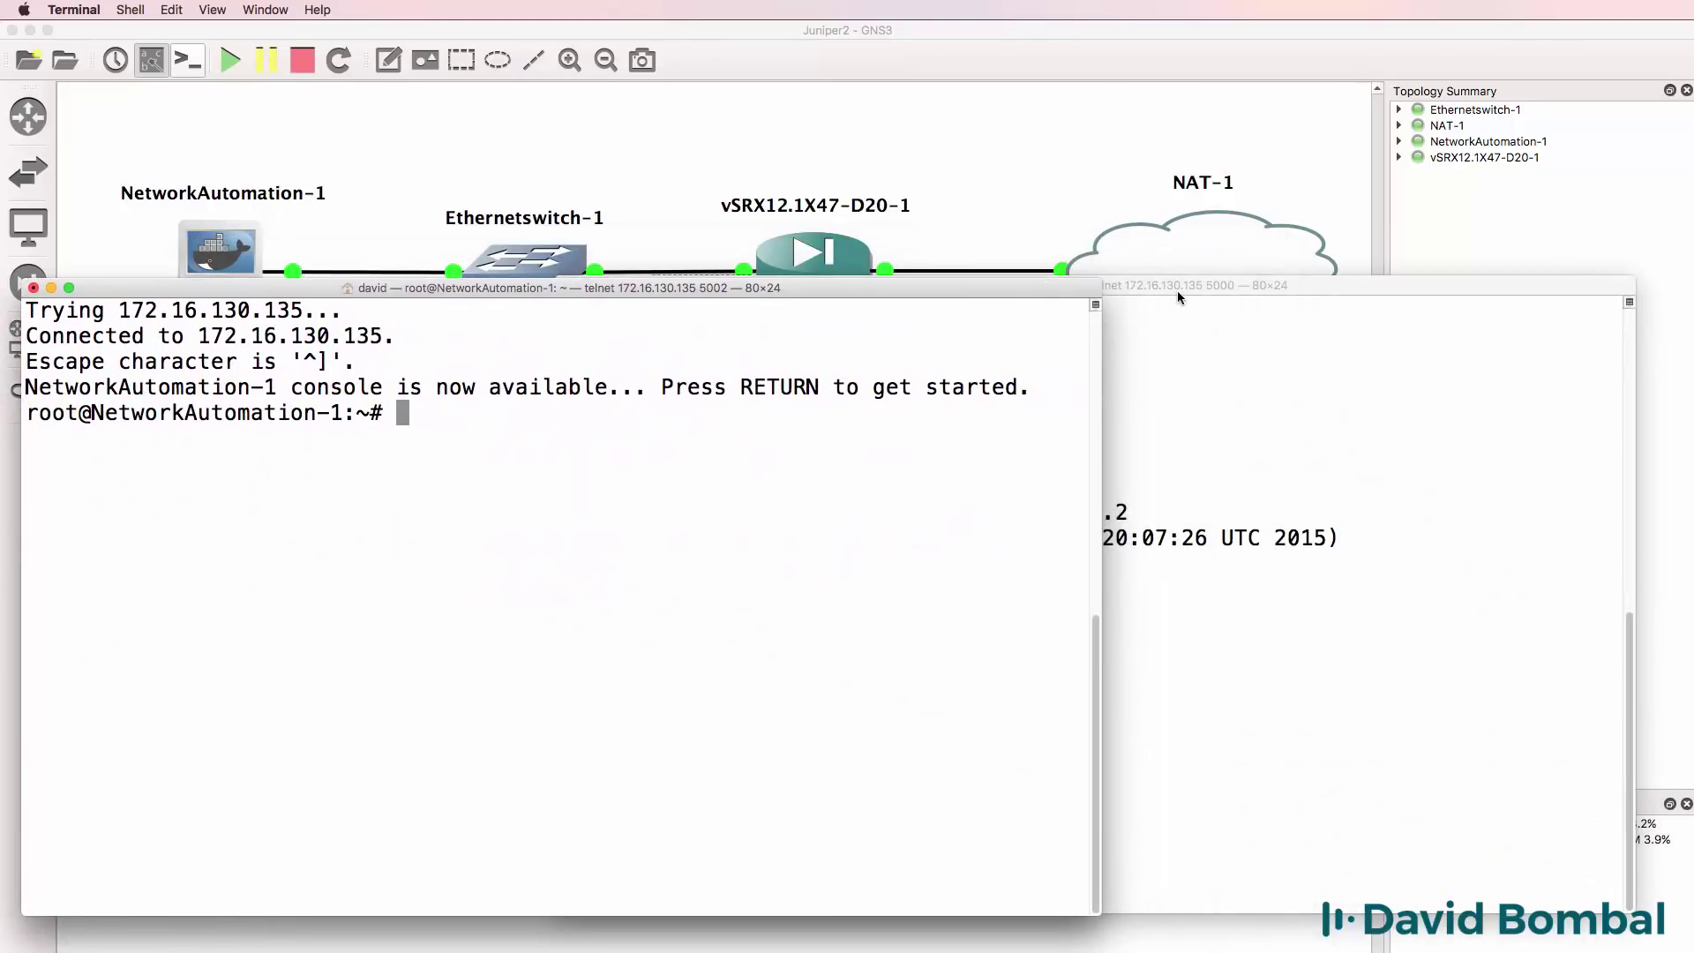
{"action": "left_click_drag", "start_coordinate": [1176, 289], "coordinate": [1209, 284]}
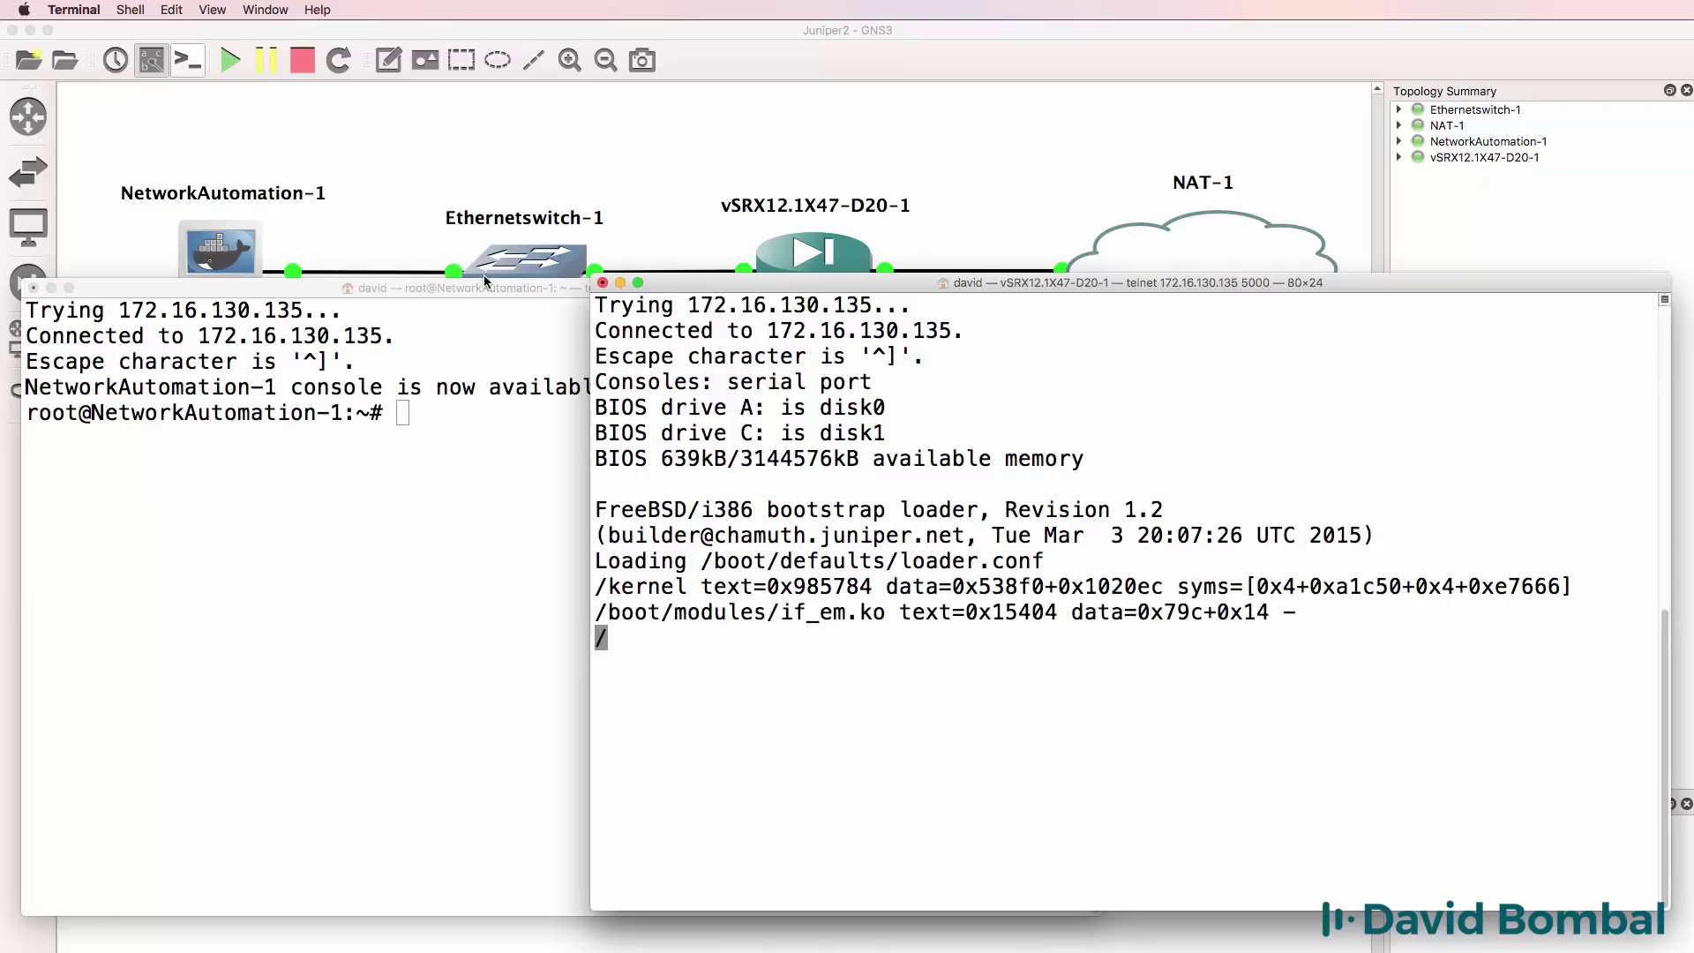
{"action": "left_click", "coordinate": [1277, 166]}
{"action": "scroll", "coordinate": [1382, 384], "scroll_direction": "down", "scroll_amount": 3}
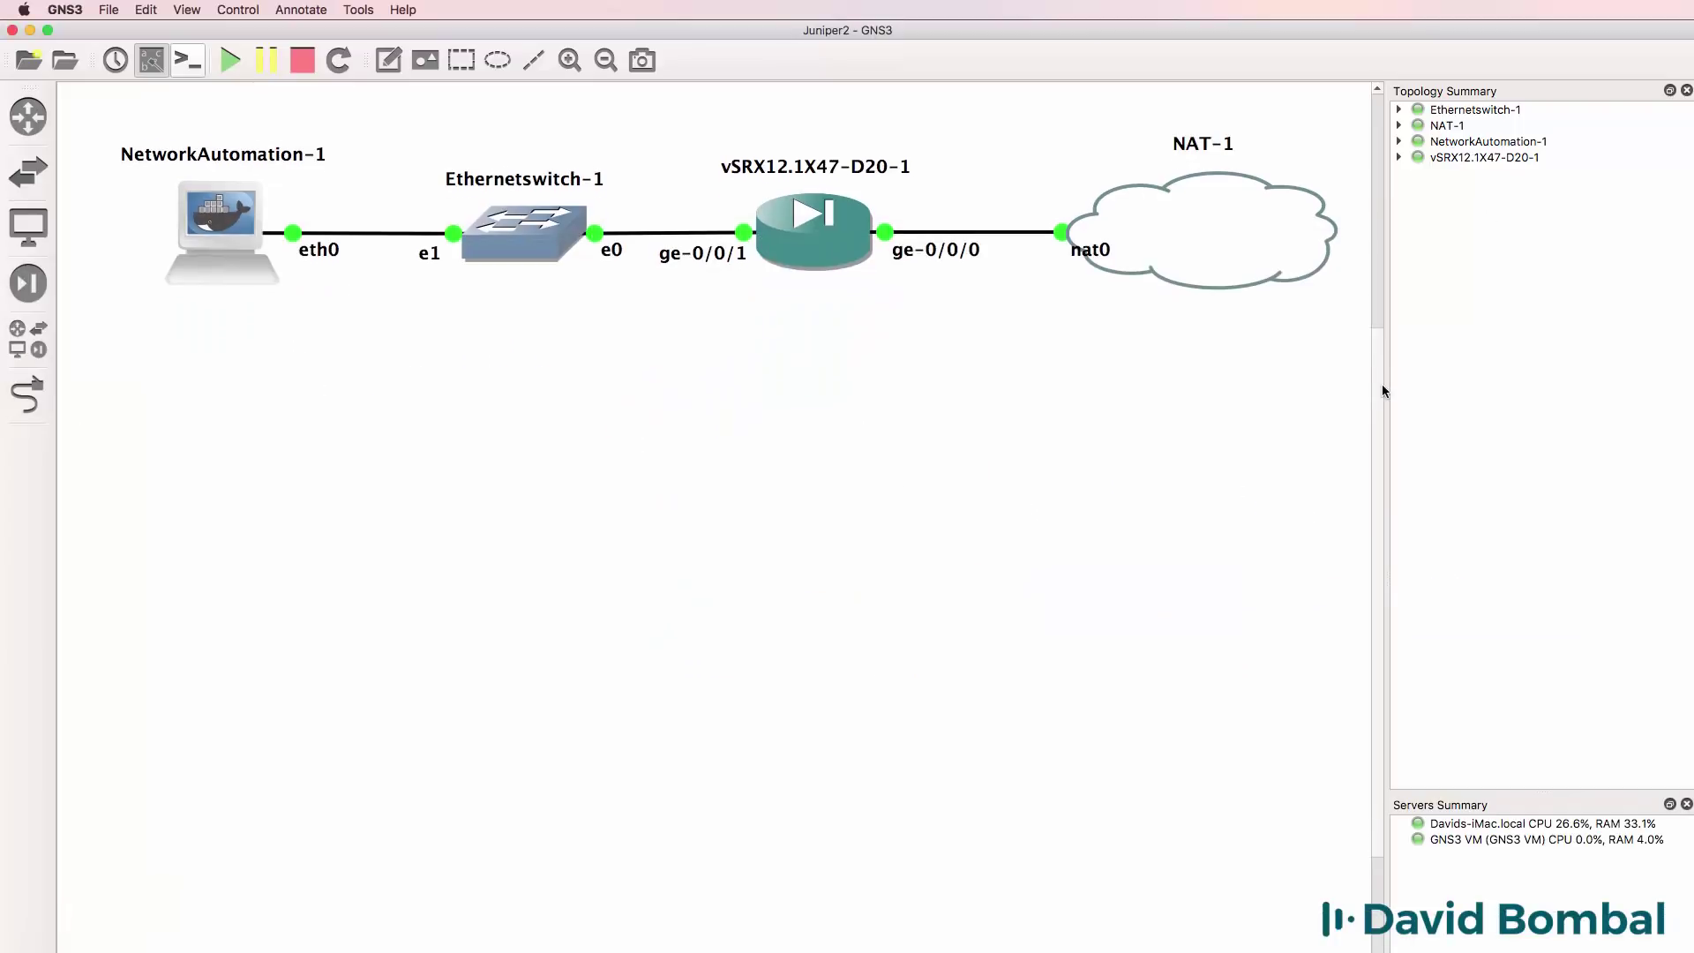
{"action": "key", "text": "super+Tab"}
Open /etc/network/interfaces in nano and uncomment the static eth0, gateway and nameserver lines.
{"action": "left_click_drag", "start_coordinate": [317, 352], "coordinate": [330, 75]}
{"action": "type", "text": "nano "}
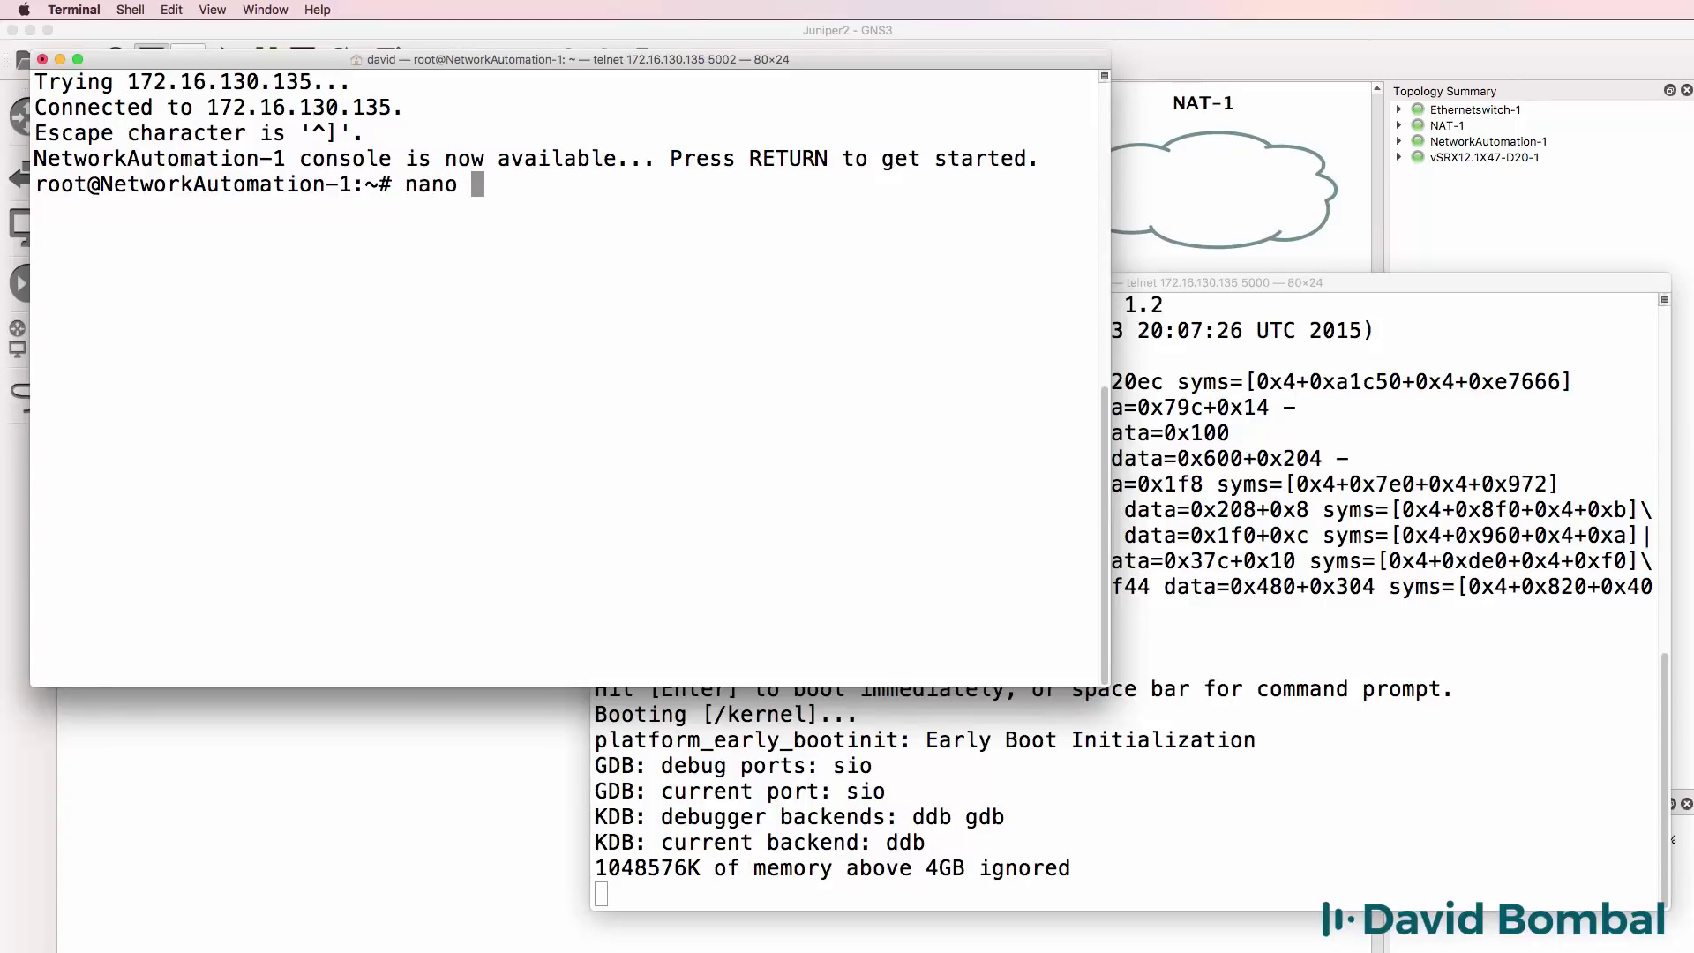
{"action": "type", "text": "/etc/network/interfaces"}
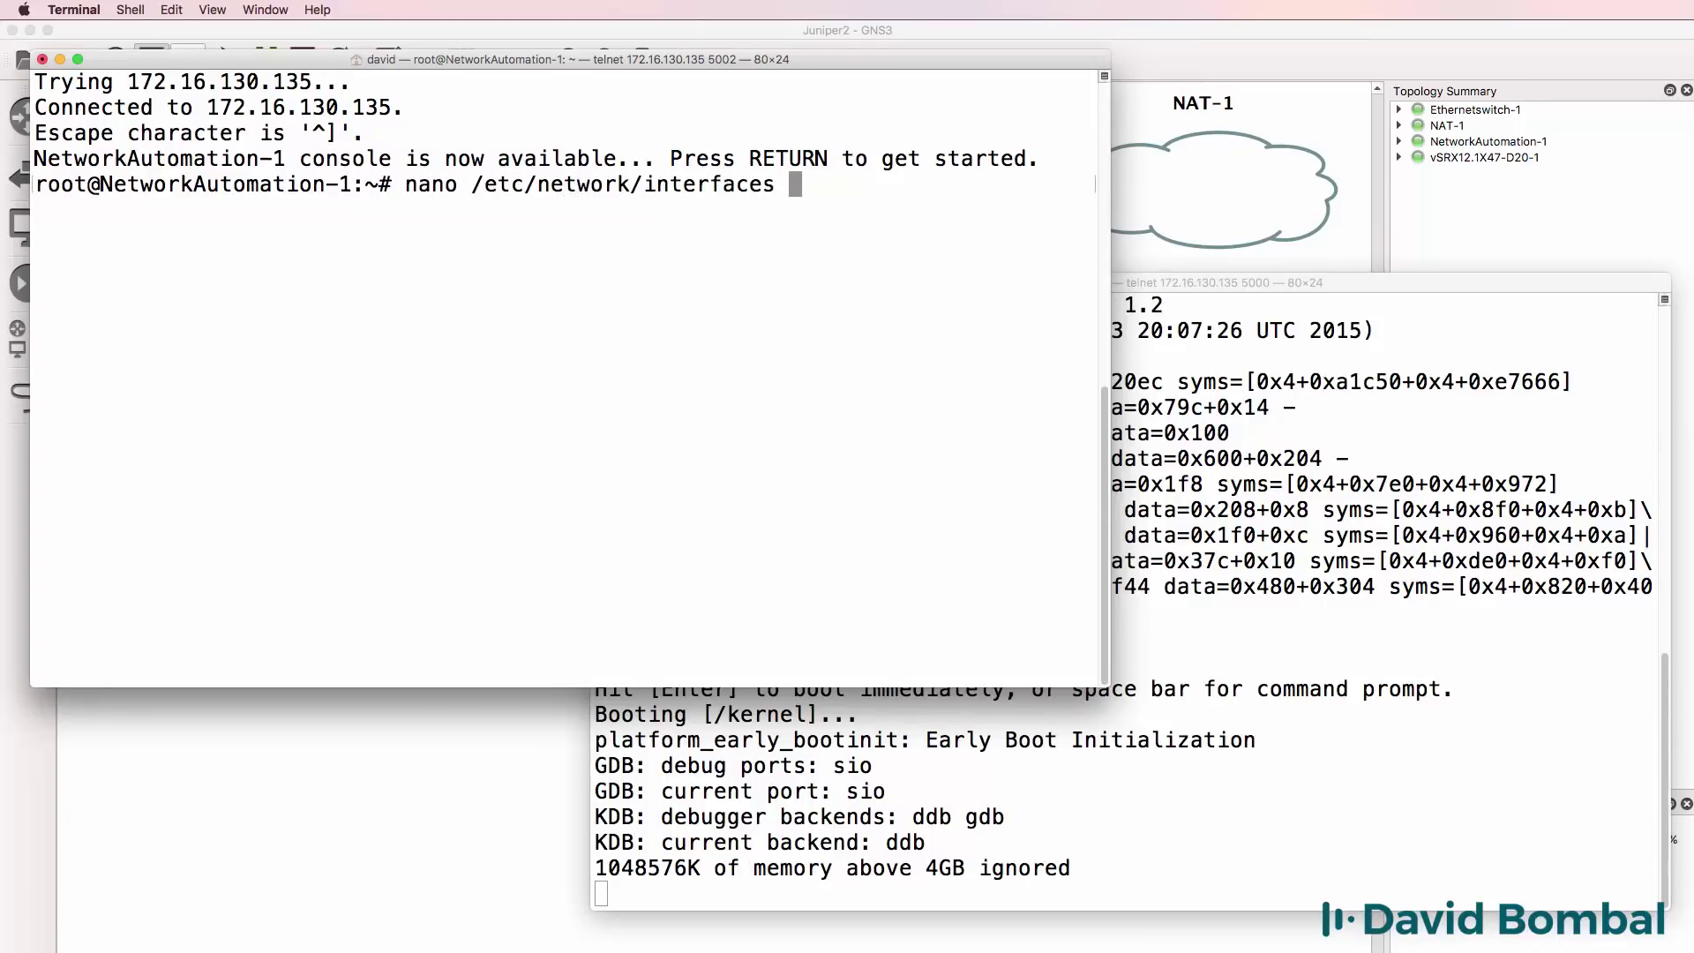
{"action": "key", "text": "Return"}
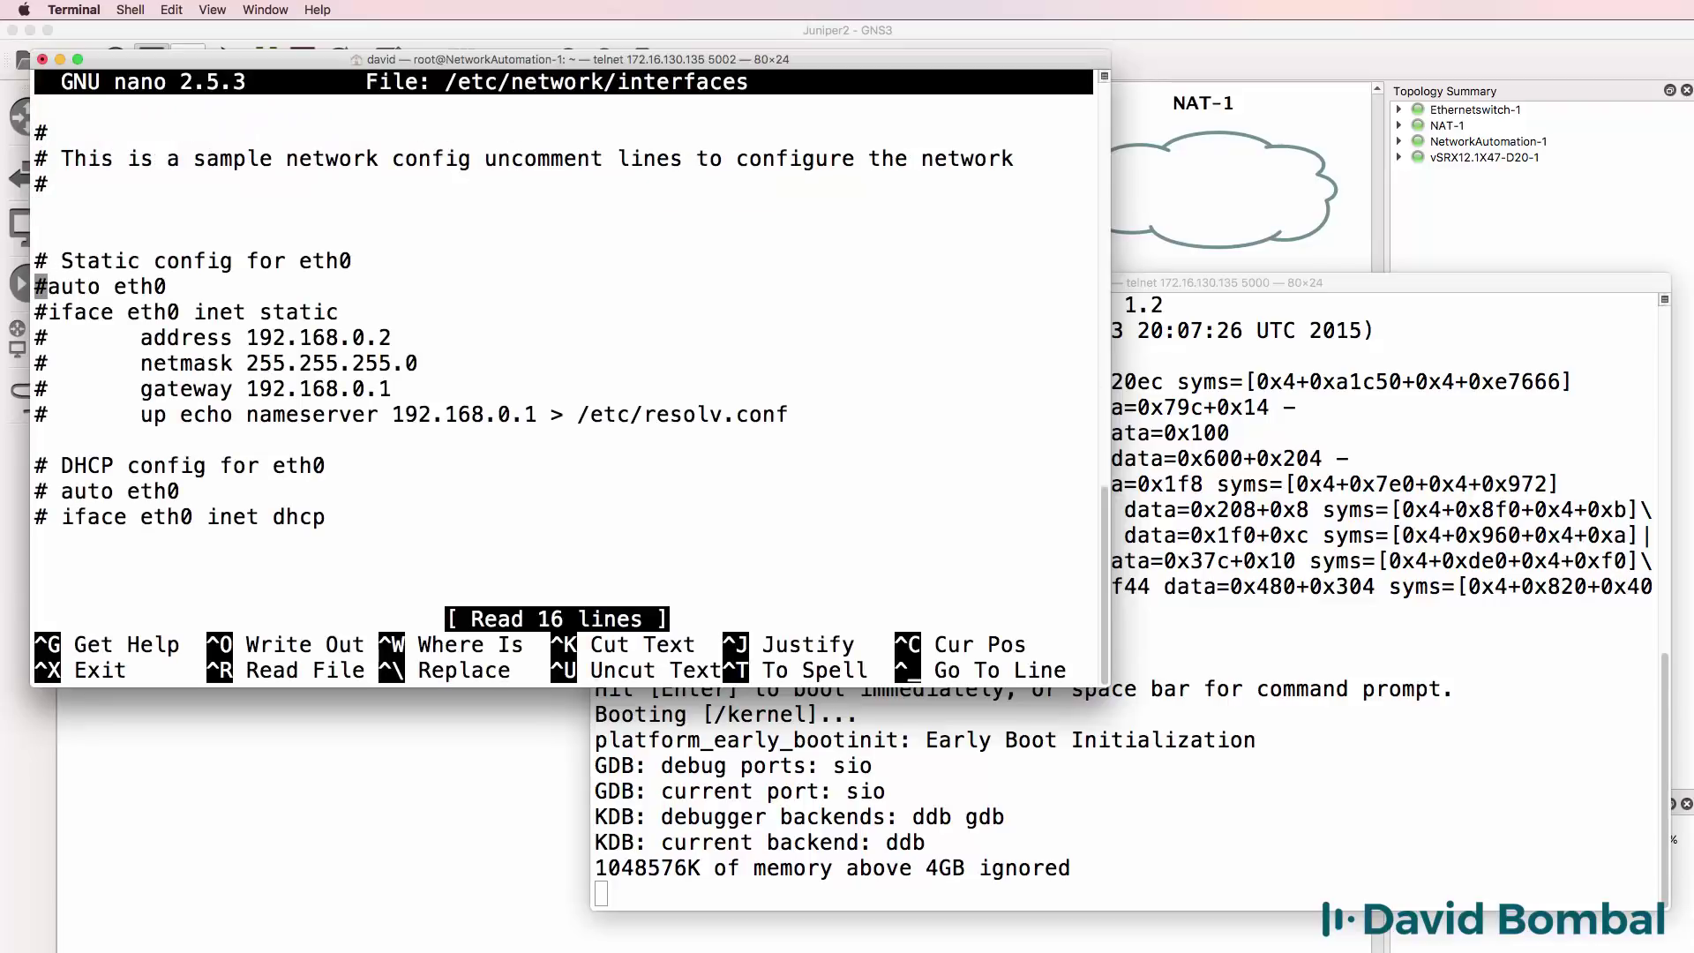
{"action": "key", "text": "Delete"}
{"action": "key", "text": "Down"}
{"action": "key", "text": "Delete"}
{"action": "key", "text": "Down"}
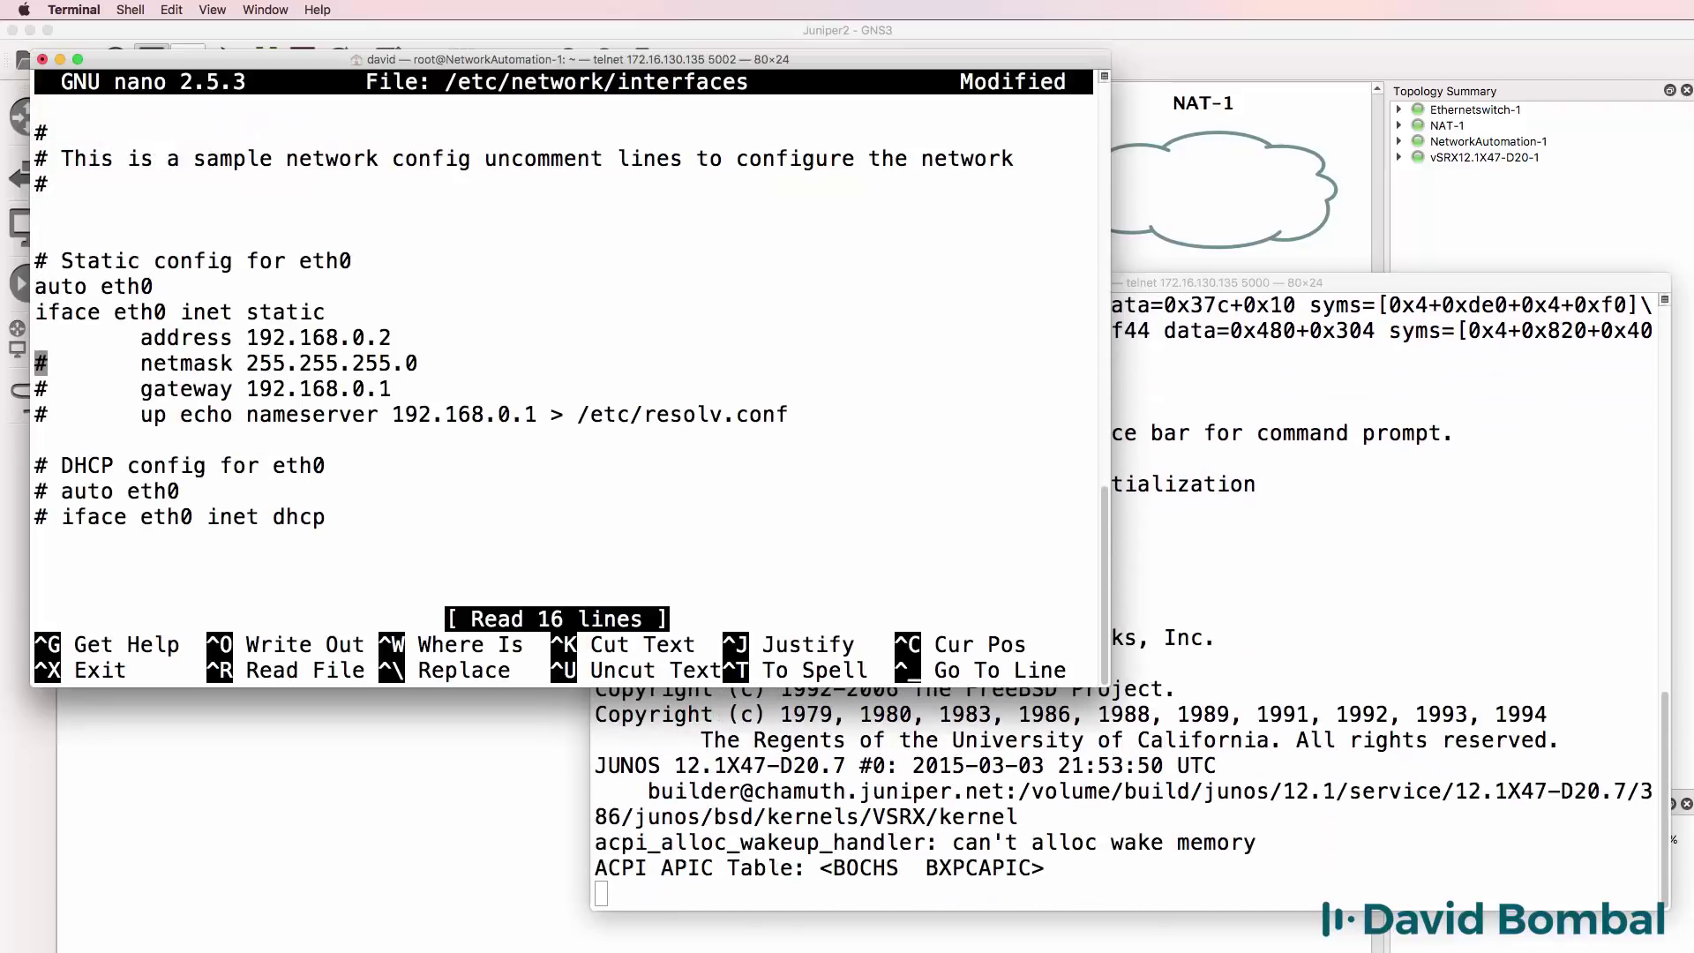
{"action": "key", "text": "Delete"}
{"action": "key", "text": "Down"}
Set eth0 address 10.1.1.1, gateway 10.1.1.254 and nameserver 8.8.8.8.
{"action": "key", "text": "Up"}
{"action": "key", "text": "Up"}
{"action": "key", "text": "Up"}
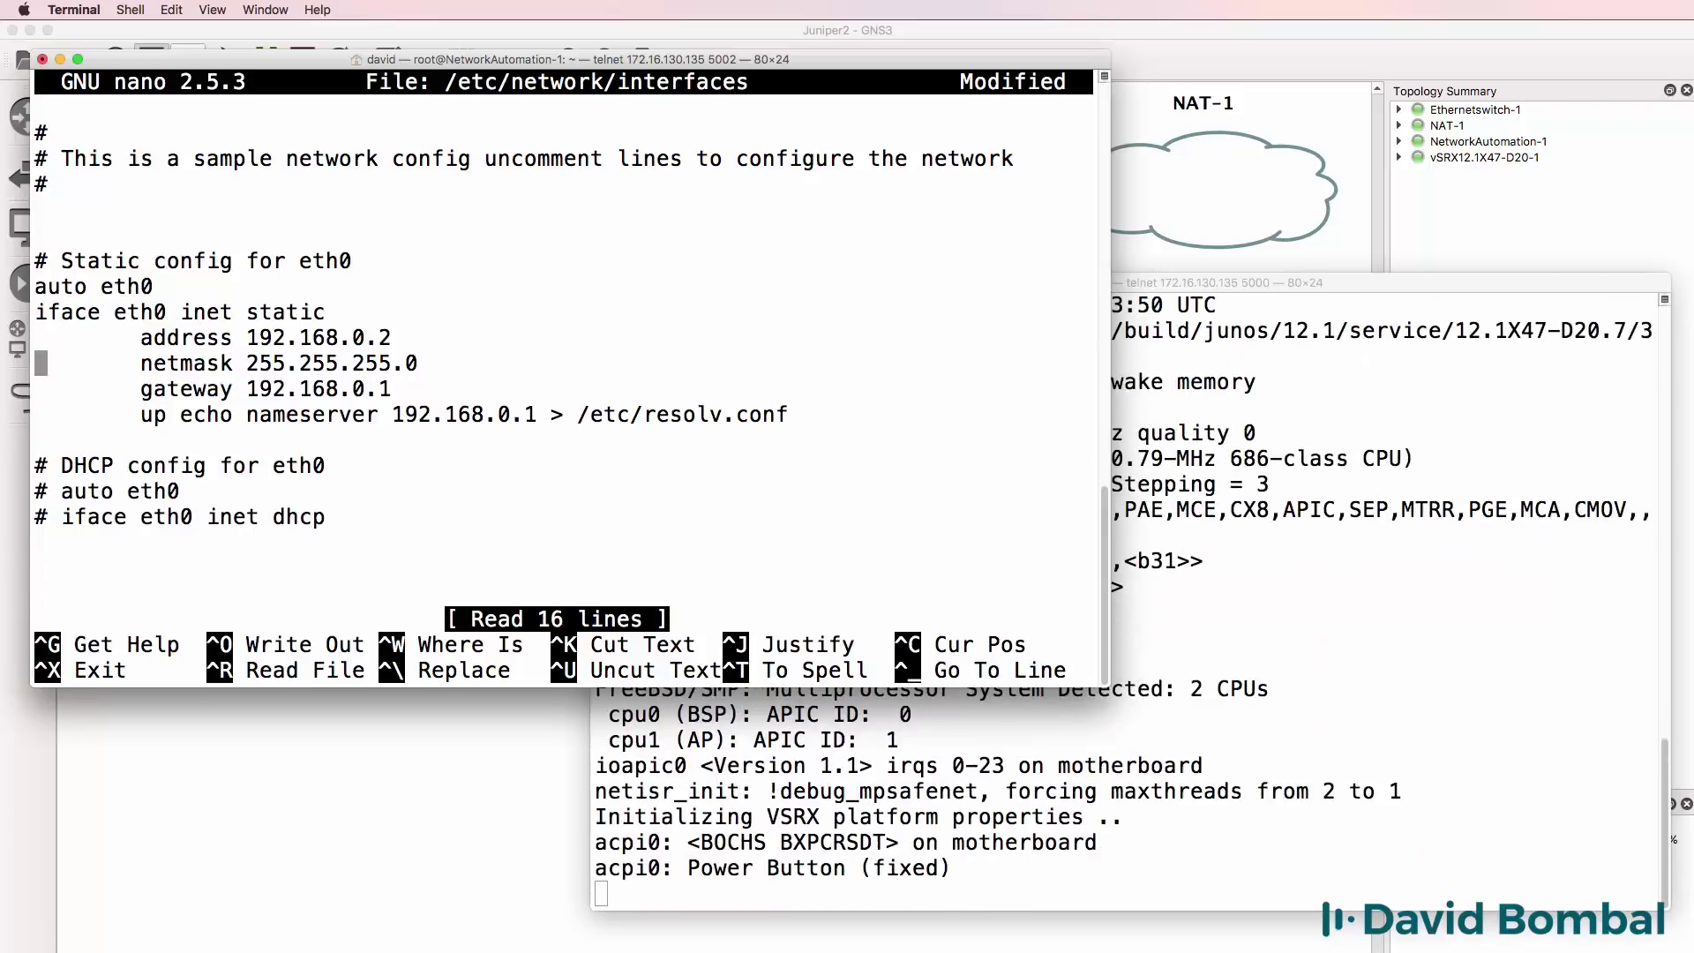
{"action": "key", "text": "End"}
{"action": "key", "text": "BackSpace"}
{"action": "key", "text": "BackSpace"}
{"action": "key", "text": "BackSpace"}
{"action": "key", "text": "BackSpace"}
{"action": "key", "text": "BackSpace"}
{"action": "key", "text": "BackSpace"}
{"action": "key", "text": "BackSpace"}
{"action": "key", "text": "BackSpace"}
{"action": "key", "text": "BackSpace"}
{"action": "key", "text": "BackSpace"}
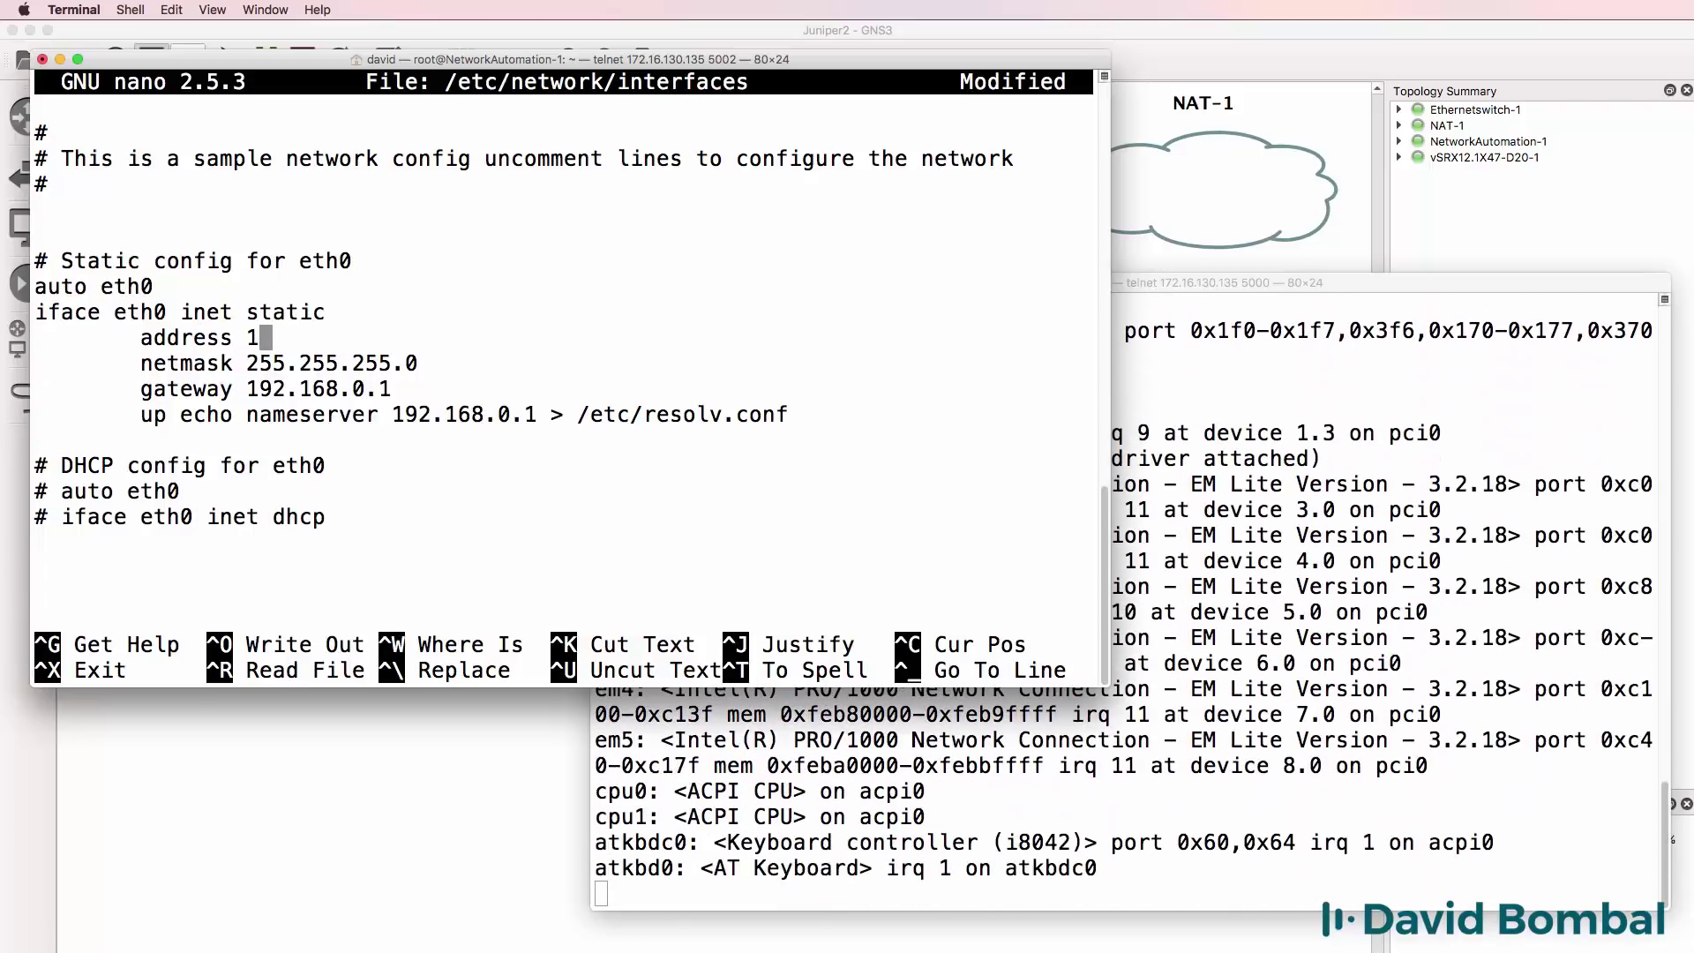
{"action": "type", "text": "0.1."}
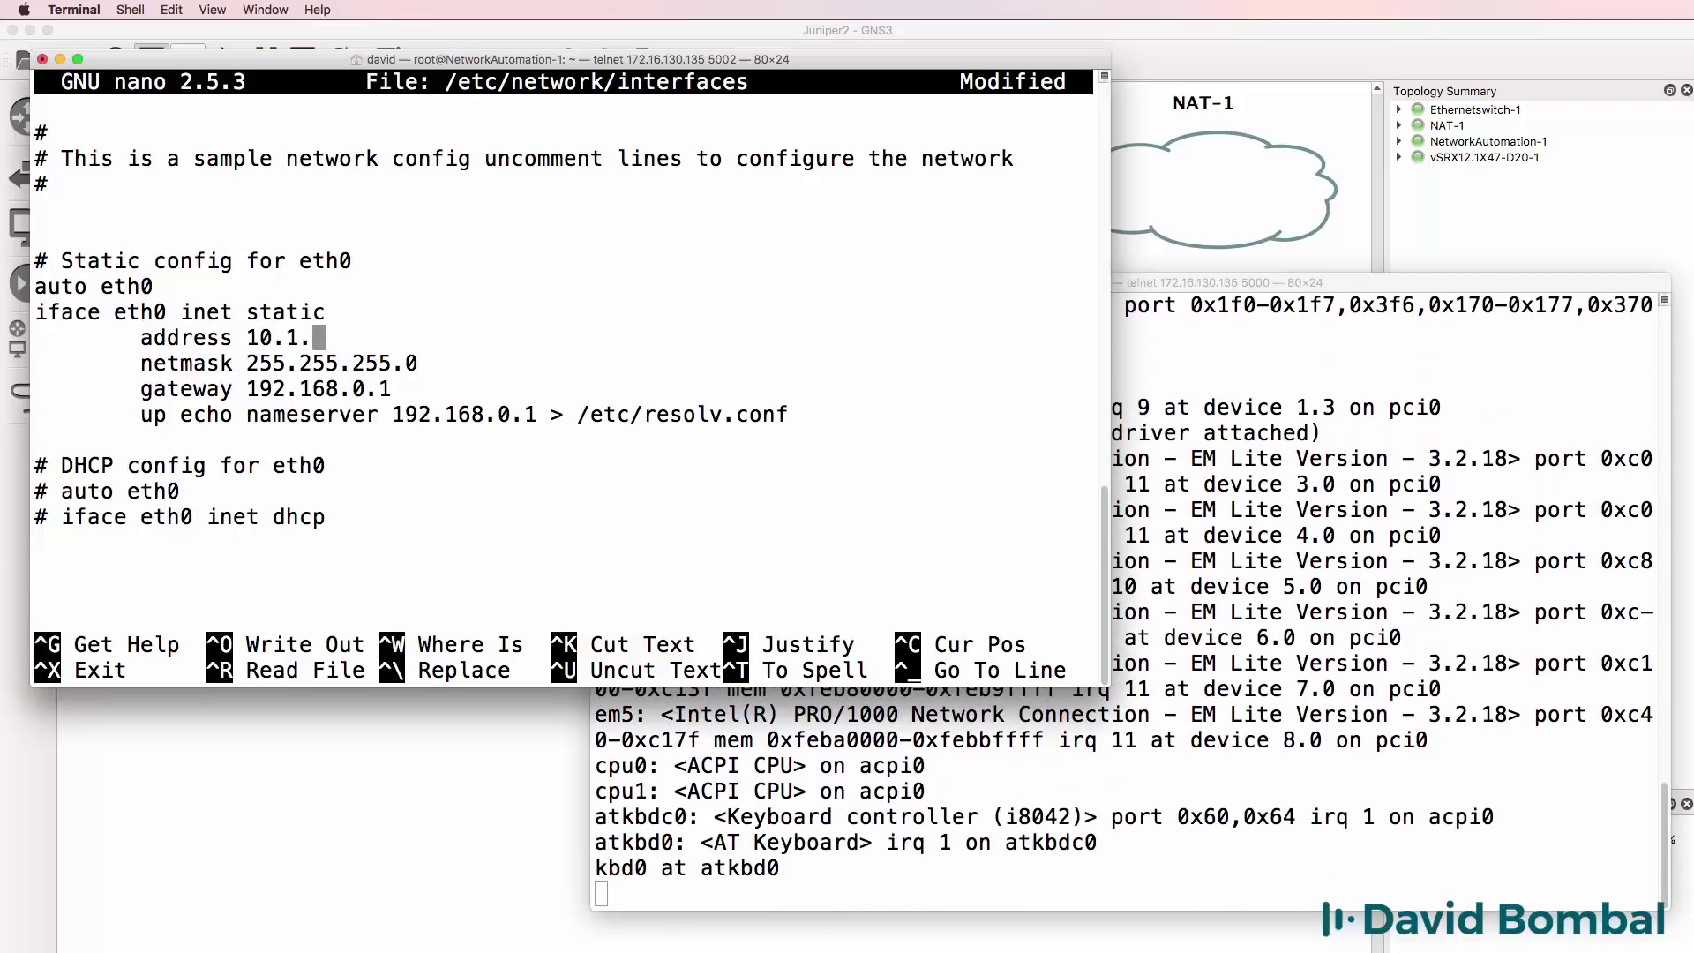
{"action": "type", "text": "1.1"}
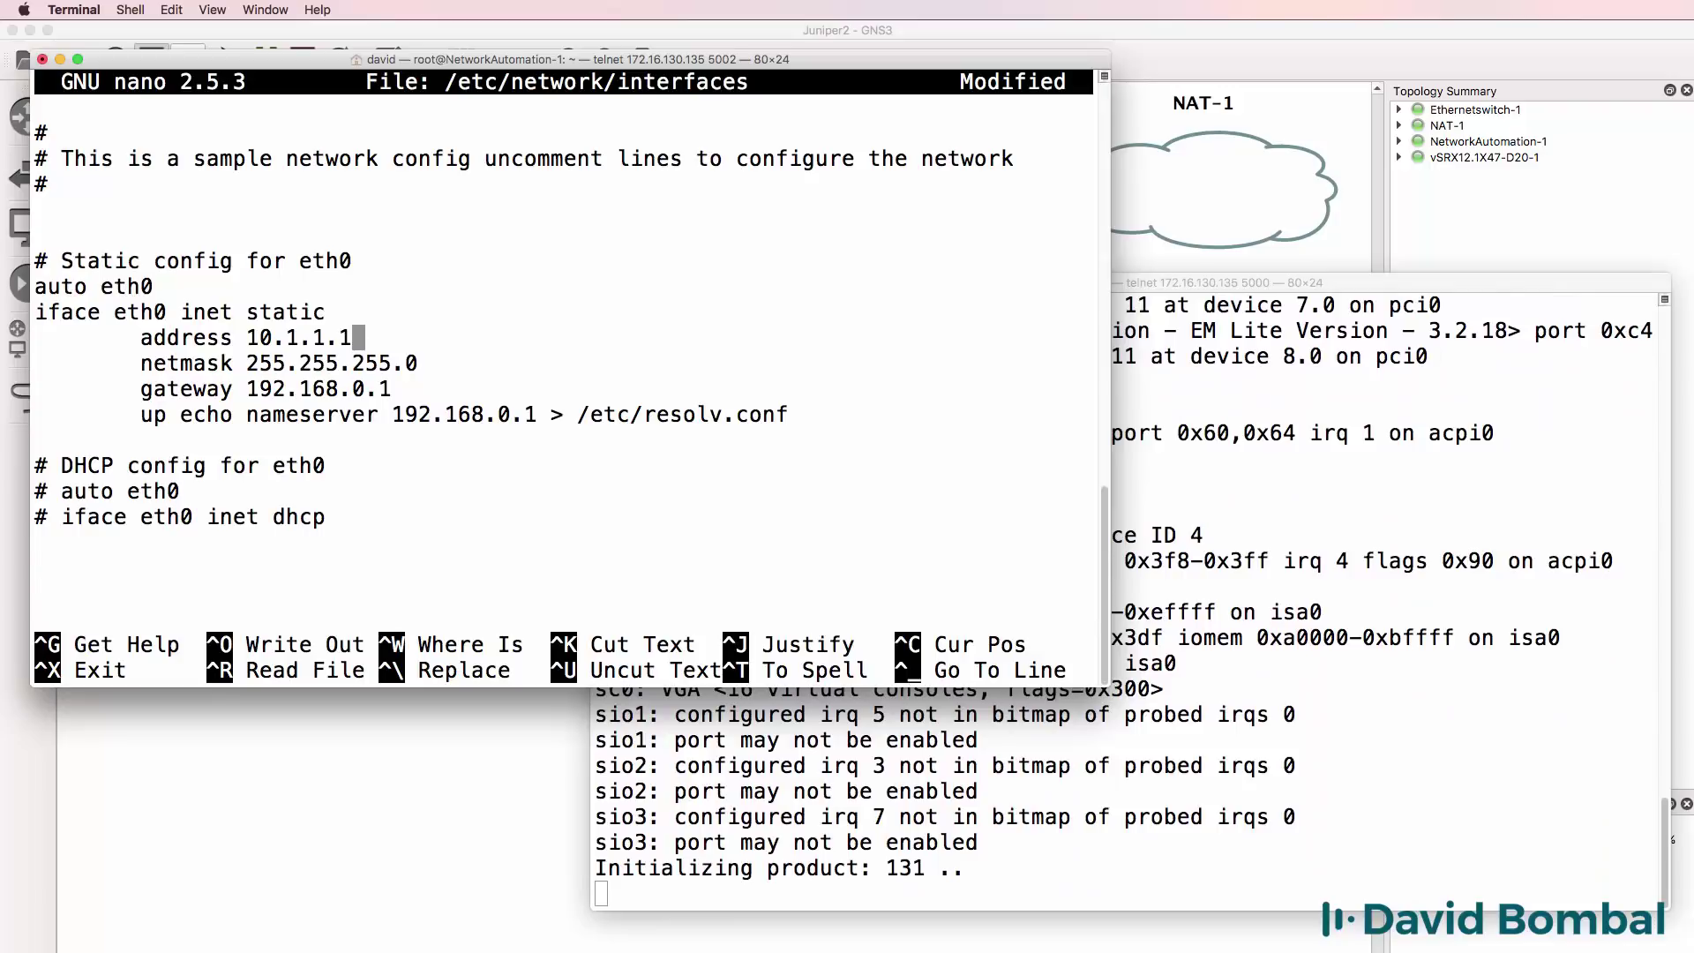
{"action": "key", "text": "Down"}
{"action": "key", "text": "Down"}
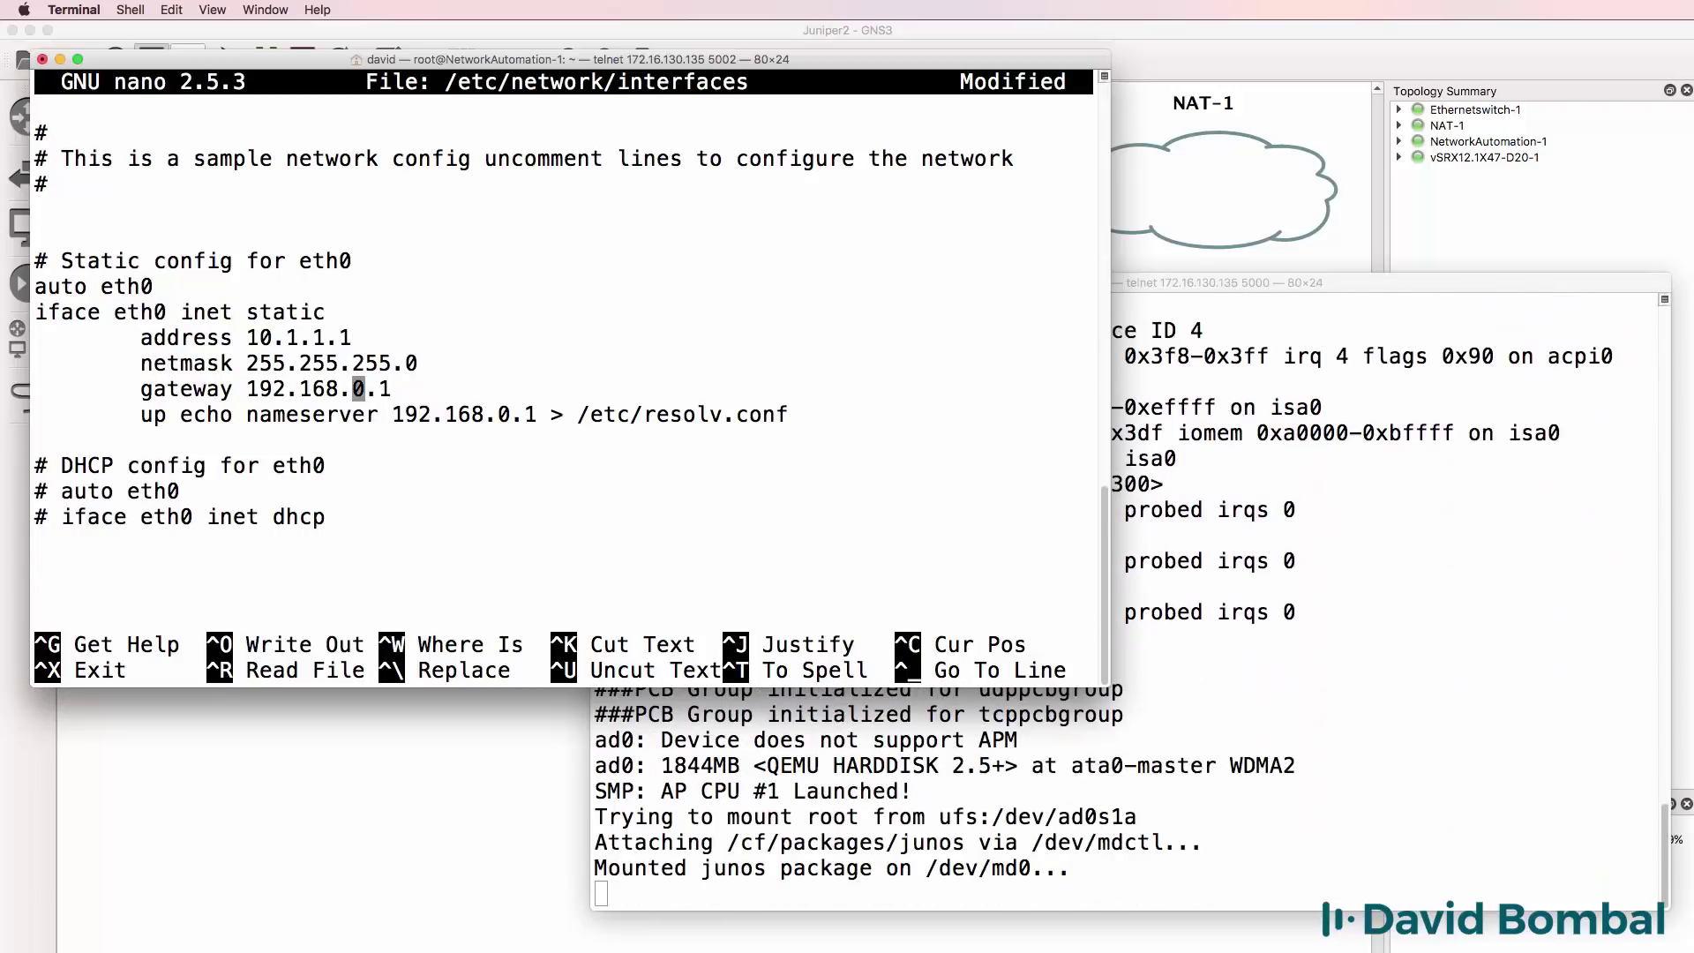
{"action": "key", "text": "Right"}
{"action": "key", "text": "Right"}
{"action": "key", "text": "Right"}
{"action": "key", "text": "BackSpace"}
{"action": "key", "text": "BackSpace"}
{"action": "key", "text": "BackSpace"}
{"action": "key", "text": "BackSpace"}
{"action": "key", "text": "BackSpace"}
{"action": "key", "text": "BackSpace"}
{"action": "key", "text": "BackSpace"}
{"action": "key", "text": "BackSpace"}
{"action": "key", "text": "BackSpace"}
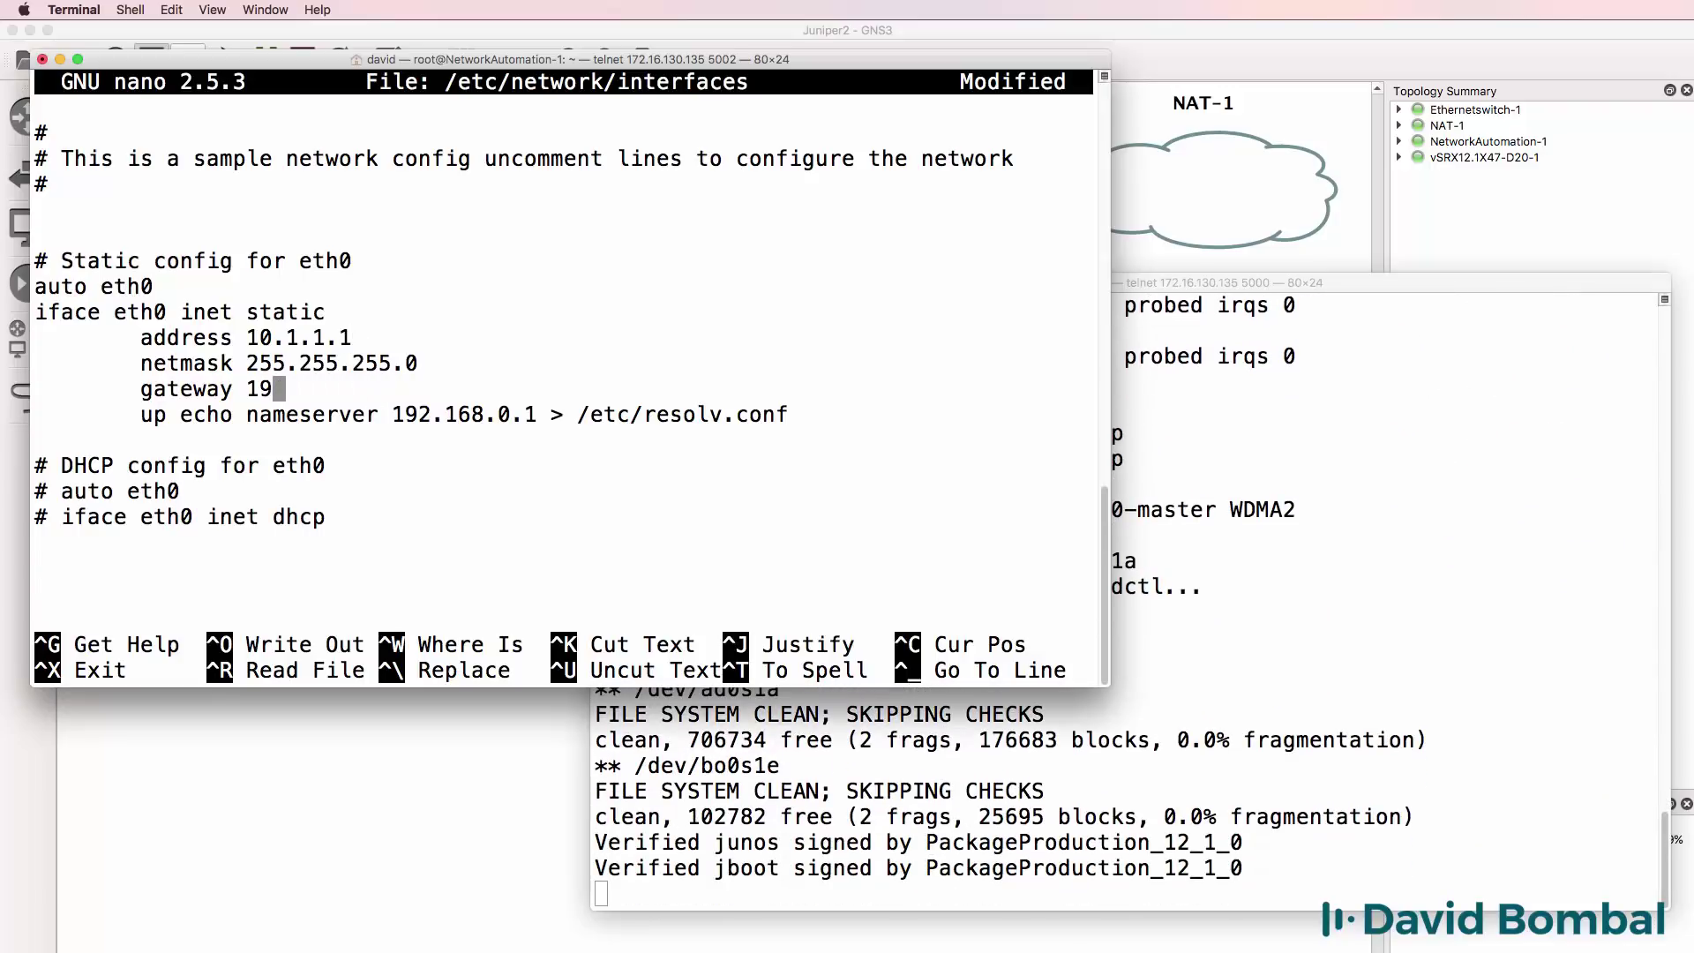
{"action": "type", "text": "0.1.1.254"}
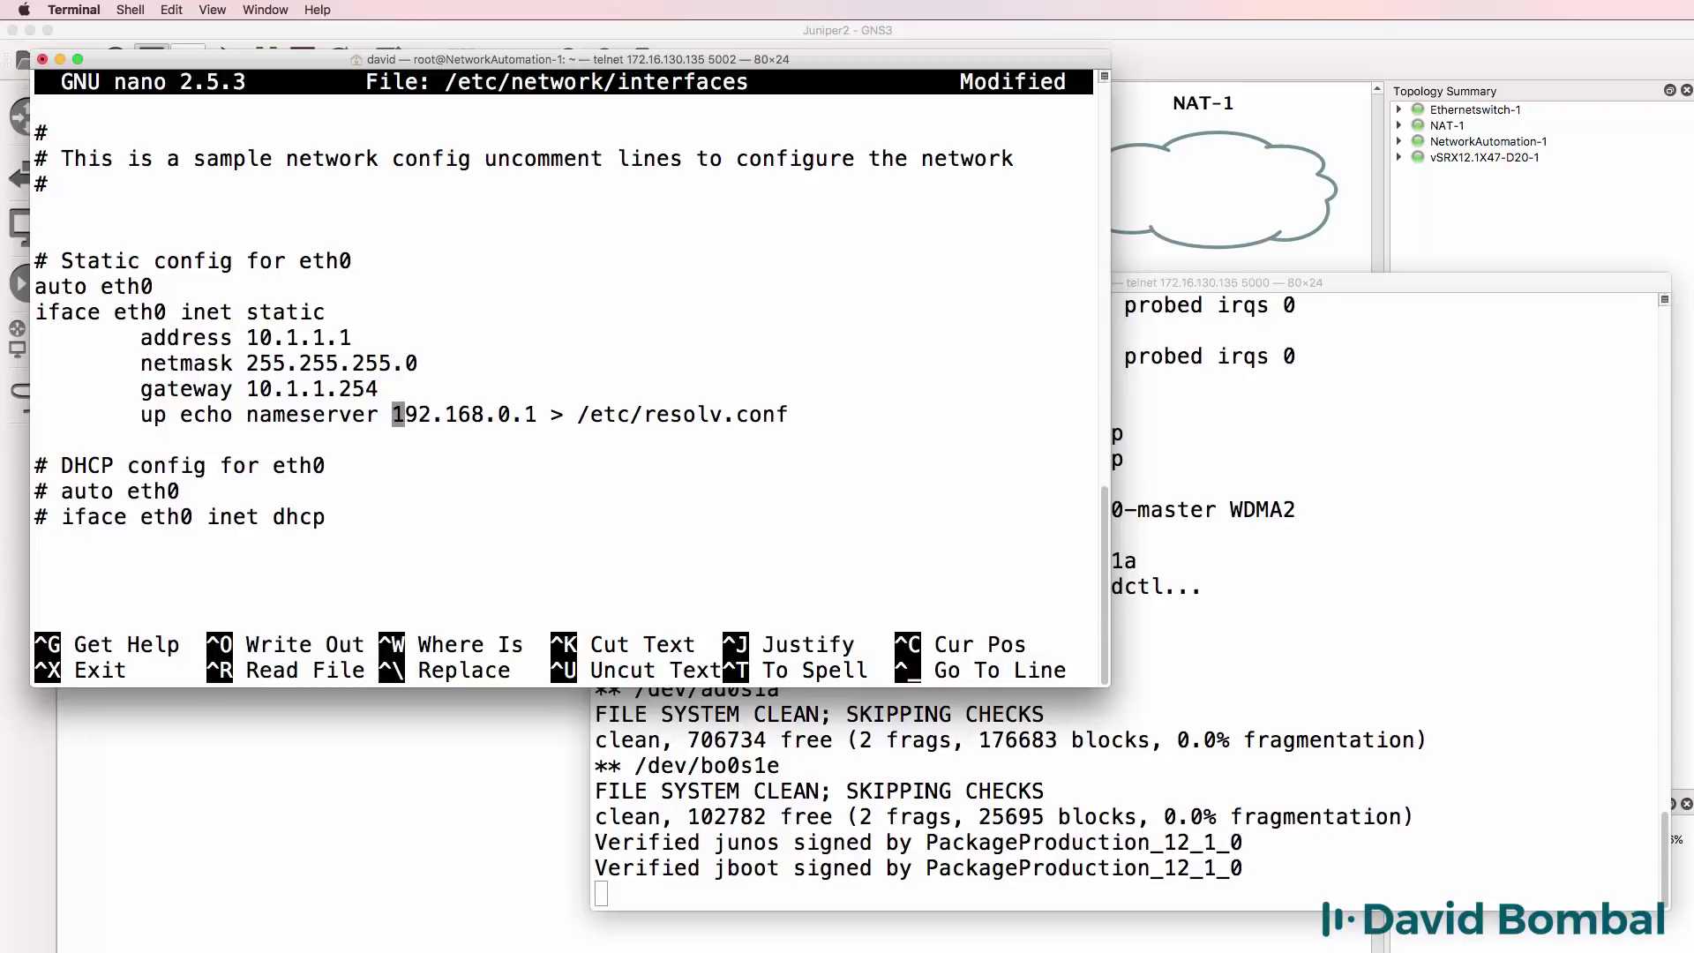
{"action": "key", "text": "Delete"}
{"action": "key", "text": "Delete"}
{"action": "key", "text": "Delete"}
{"action": "key", "text": "Delete"}
{"action": "key", "text": "BackSpace"}
{"action": "key", "text": "Delete"}
{"action": "key", "text": "Delete"}
{"action": "key", "text": "Delete"}
{"action": "key", "text": "Delete"}
{"action": "key", "text": "Delete"}
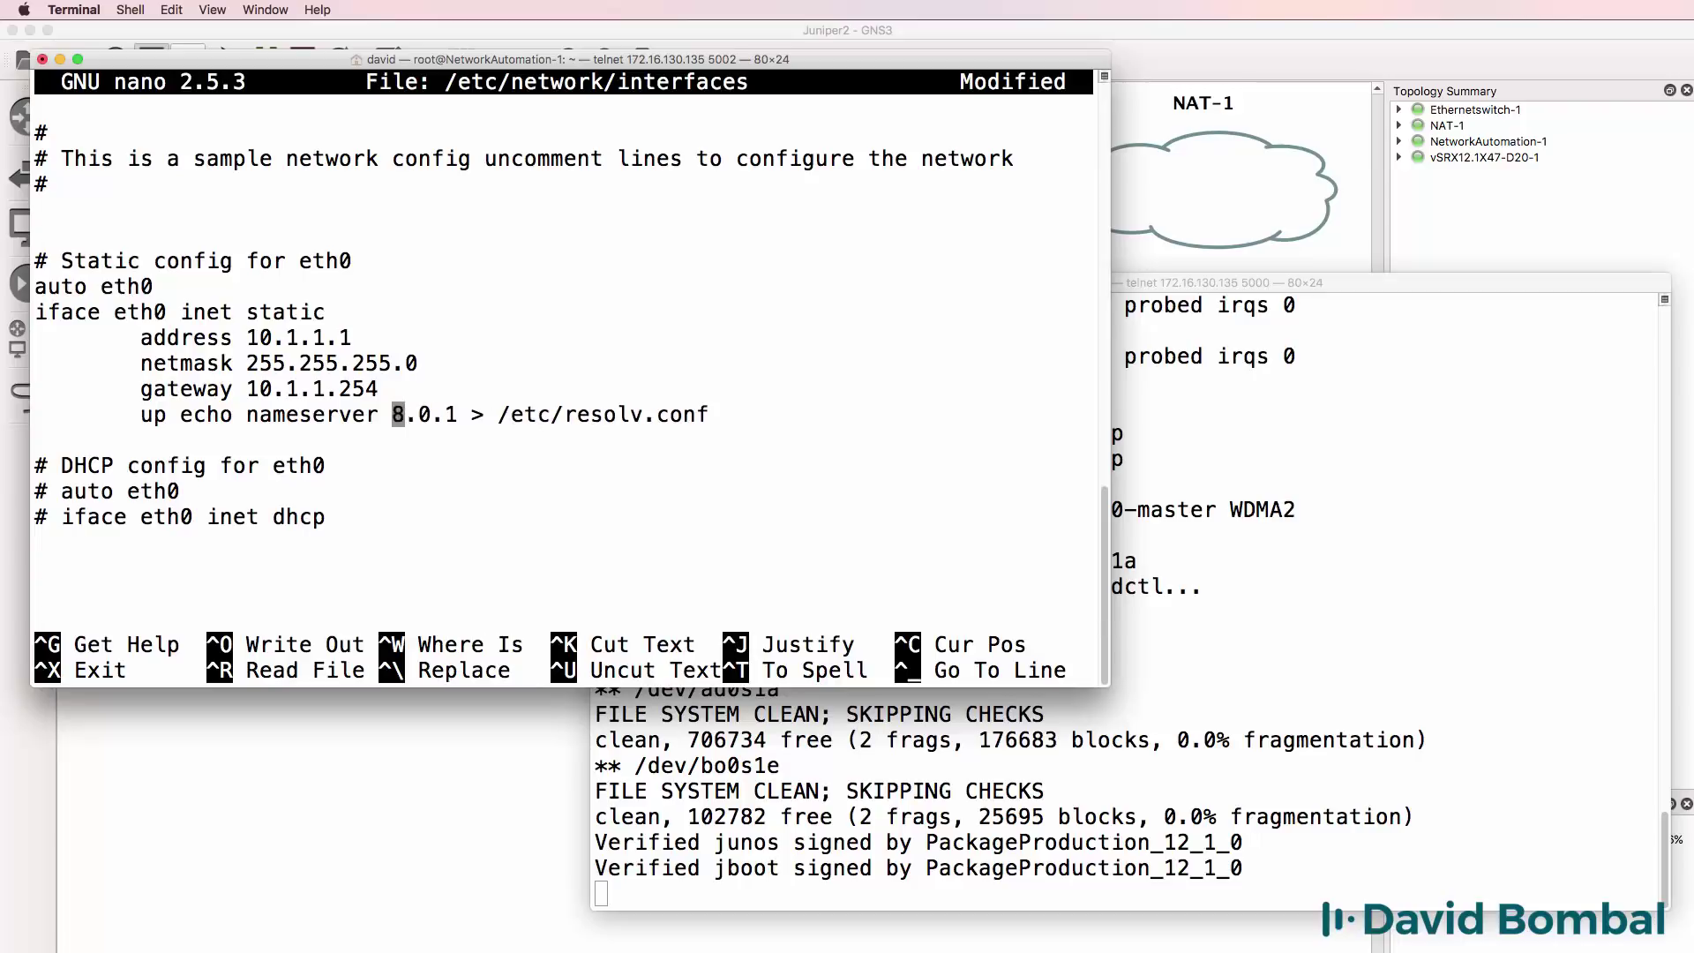
{"action": "key", "text": "Delete"}
{"action": "type", "text": "8.8.8"}
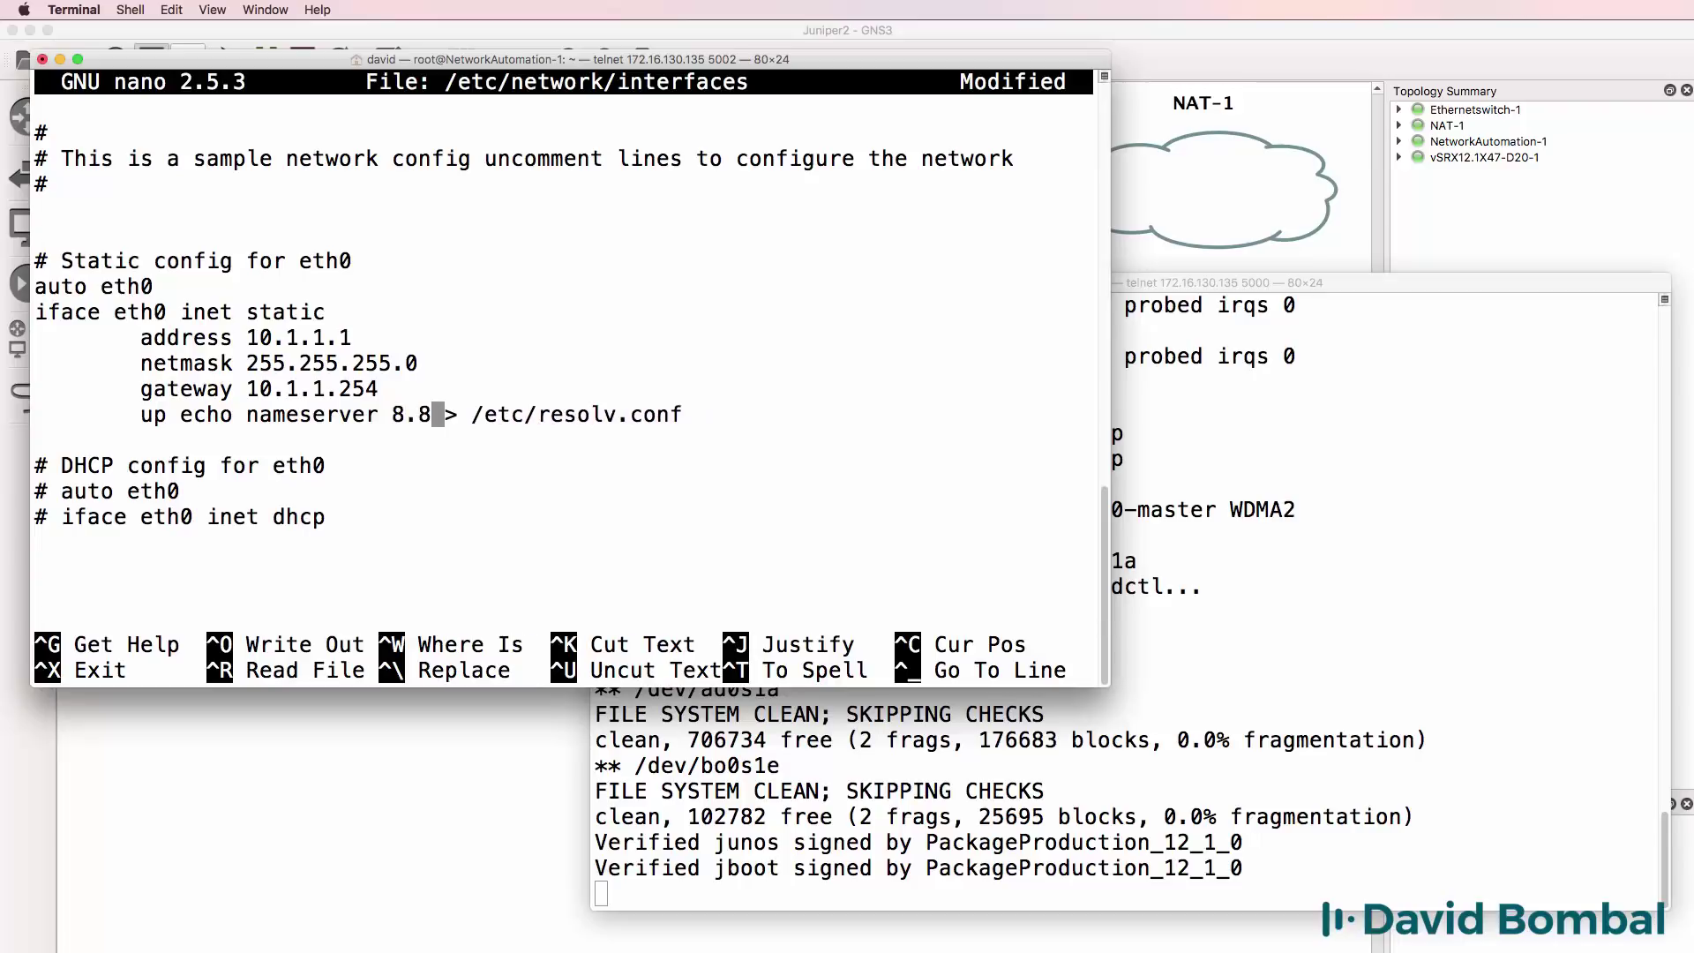
{"action": "type", "text": ".8"}
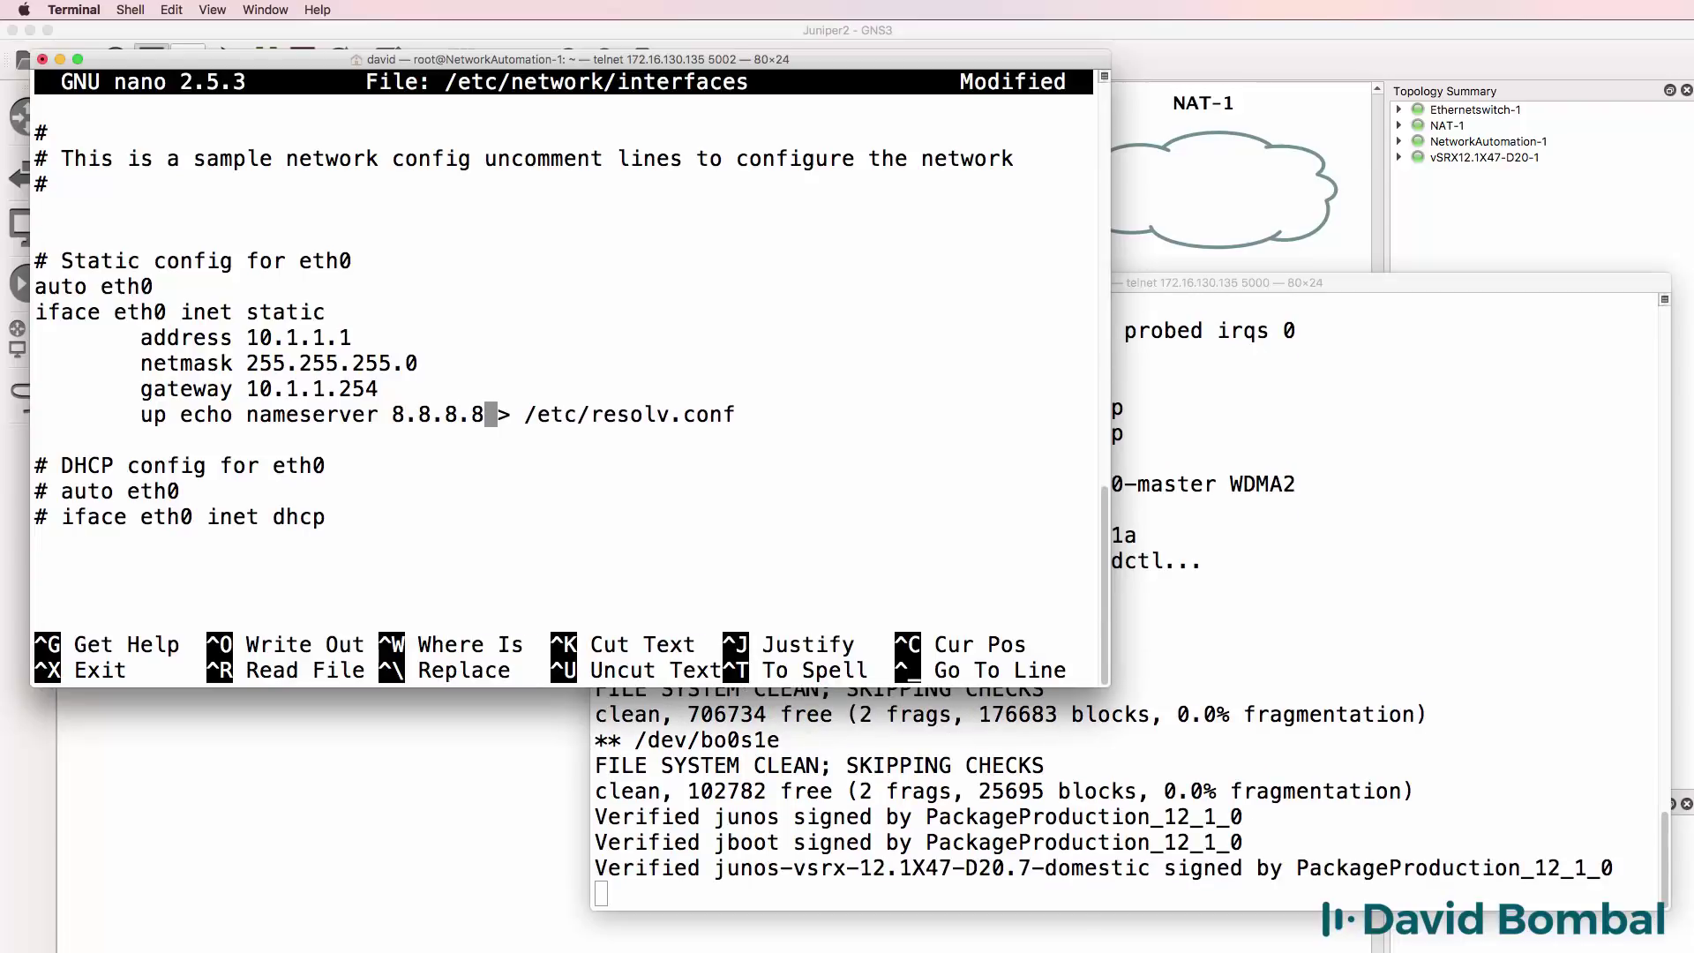
Save the file, exit nano, and print /etc/network/interfaces with cat to verify it.
{"action": "key", "text": "ctrl+x"}
{"action": "key", "text": "y"}
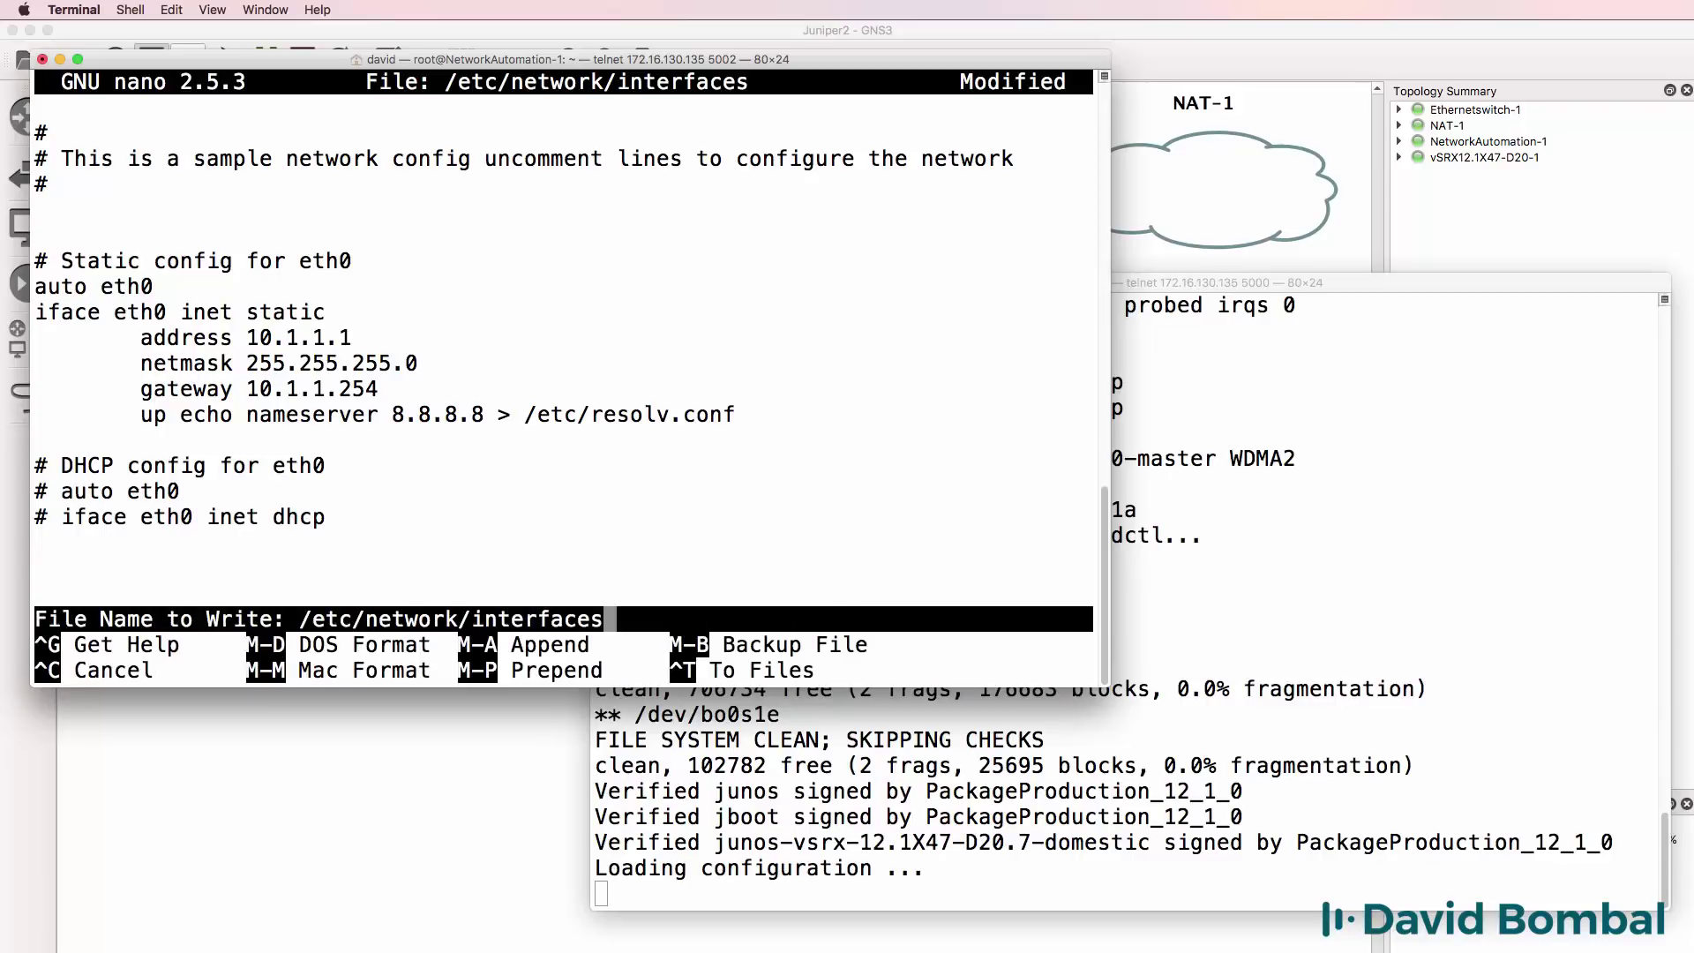
{"action": "key", "text": "Return"}
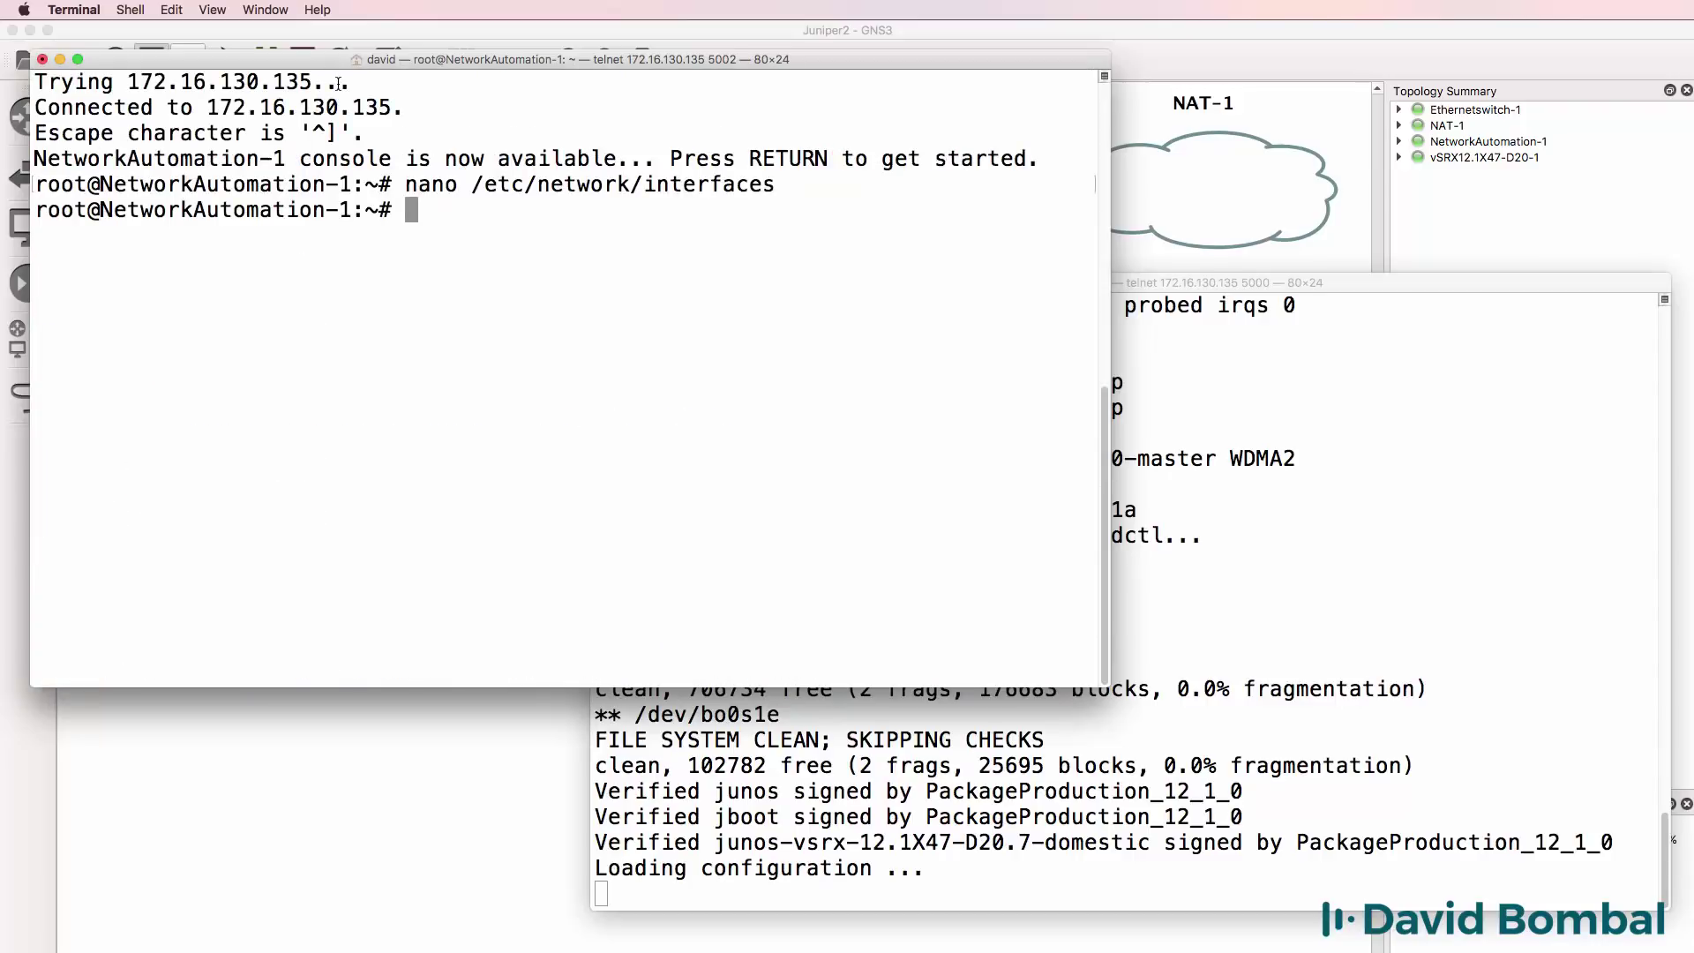
{"action": "type", "text": "c"}
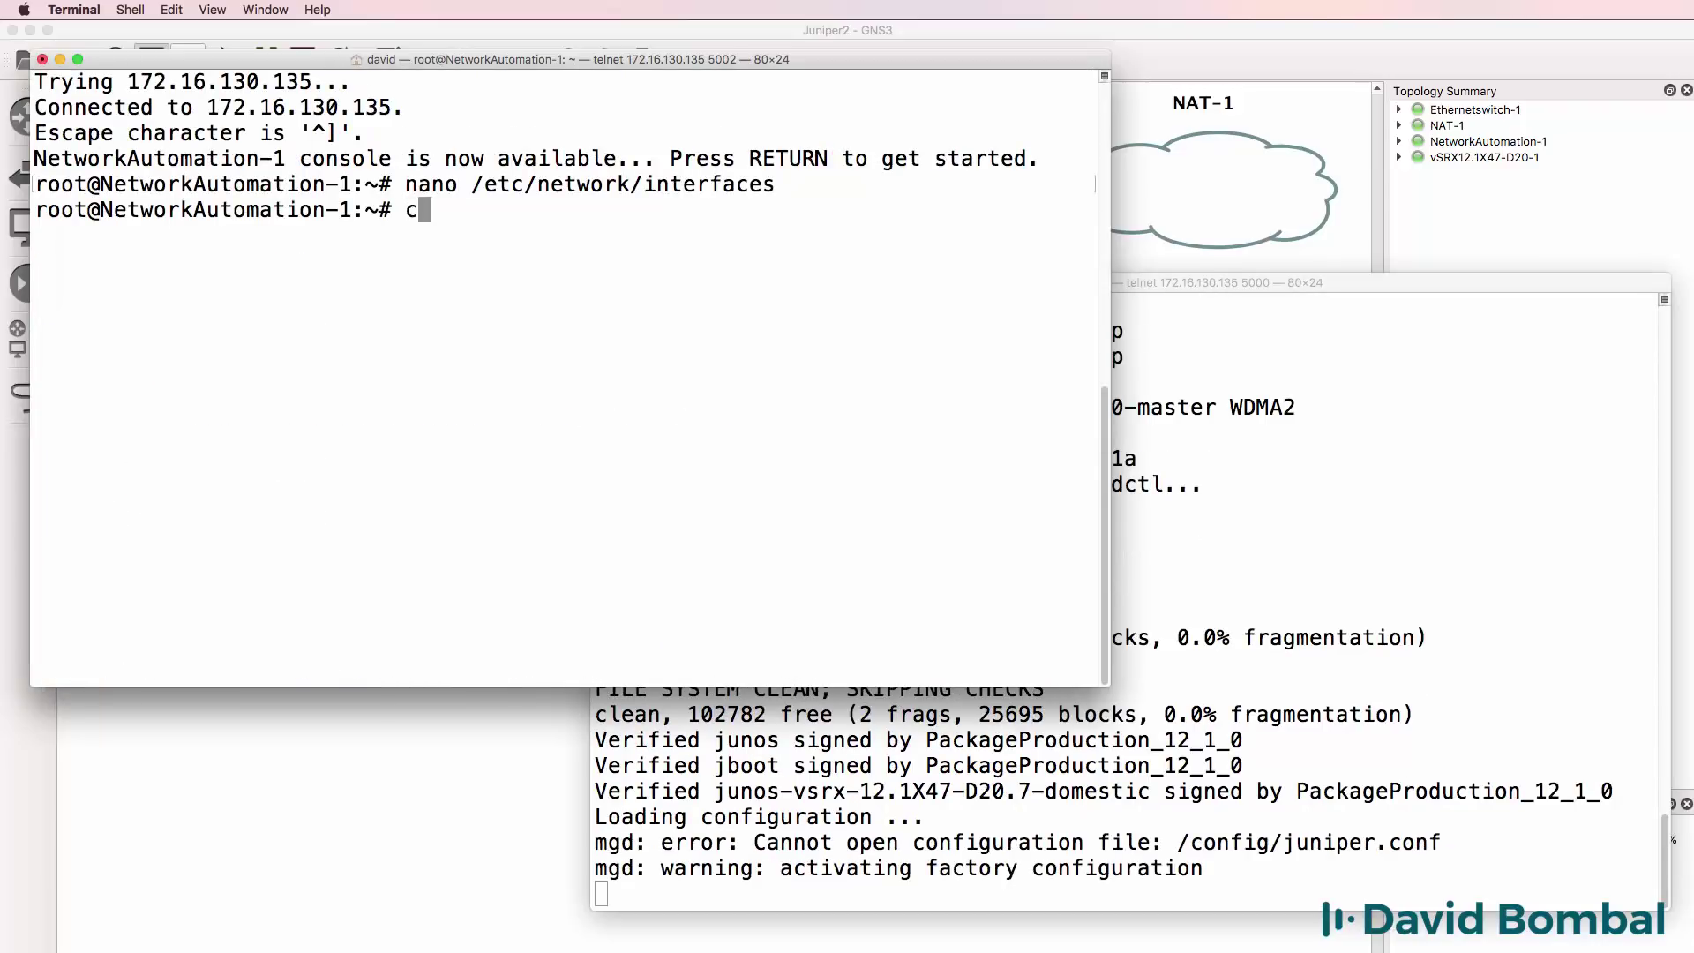
{"action": "type", "text": "at /etc/ne"}
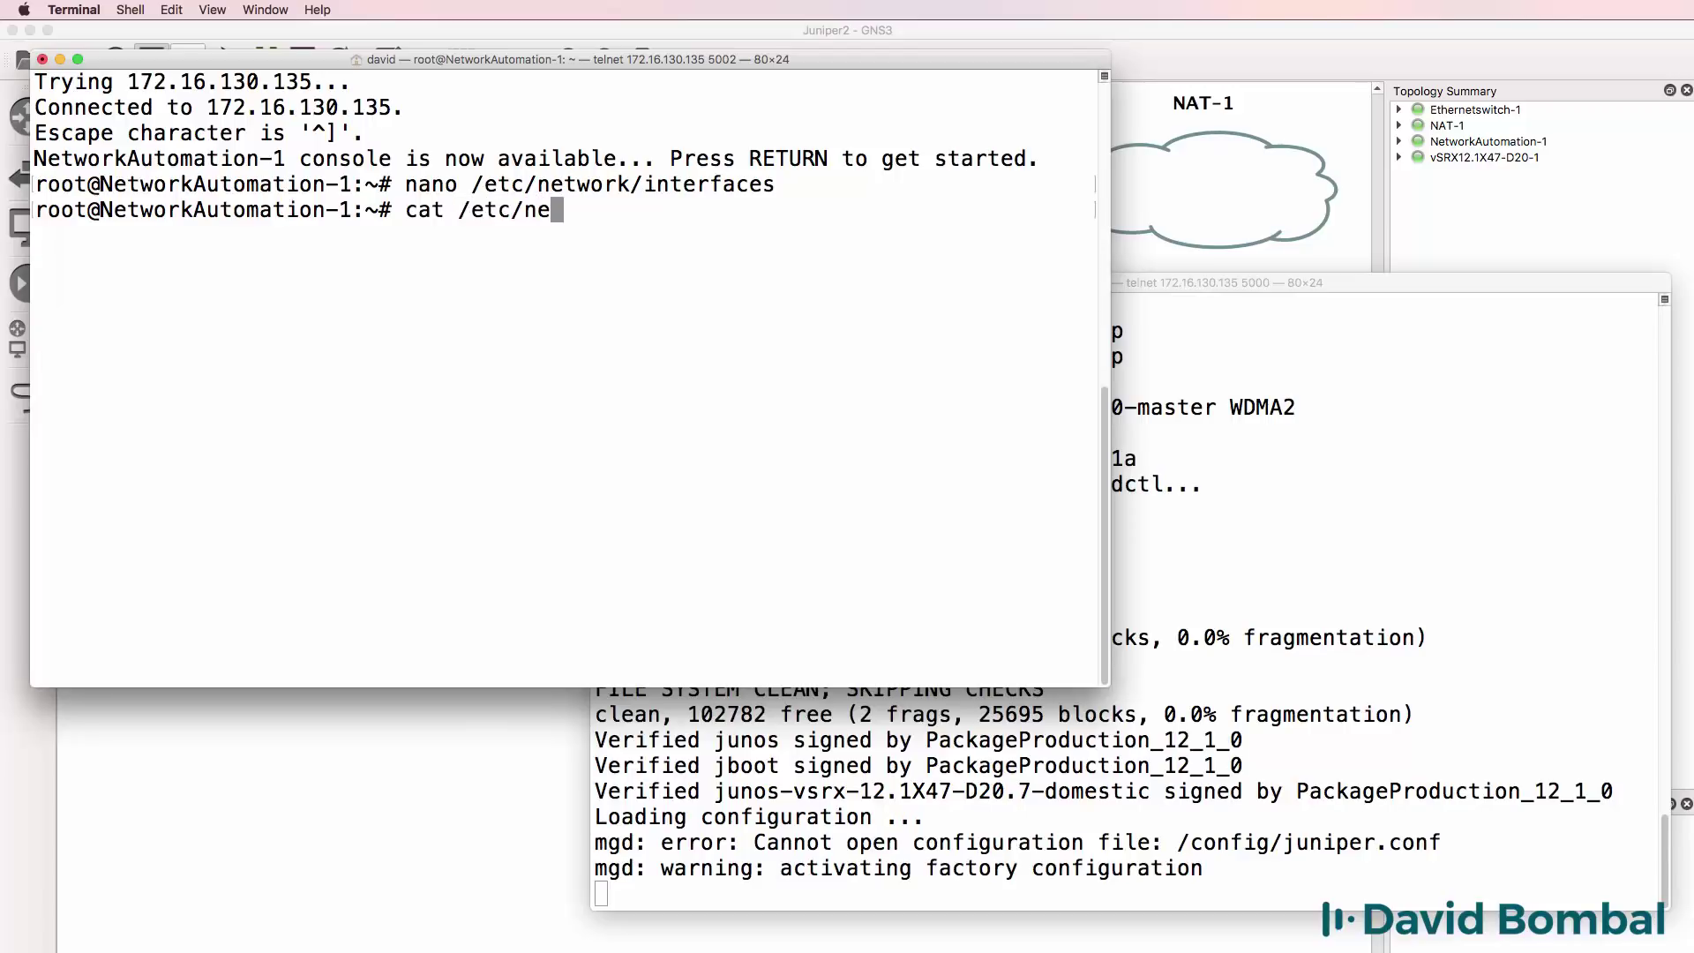
{"action": "type", "text": "twork/in"}
{"action": "key", "text": "Tab"}
{"action": "key", "text": "Return"}
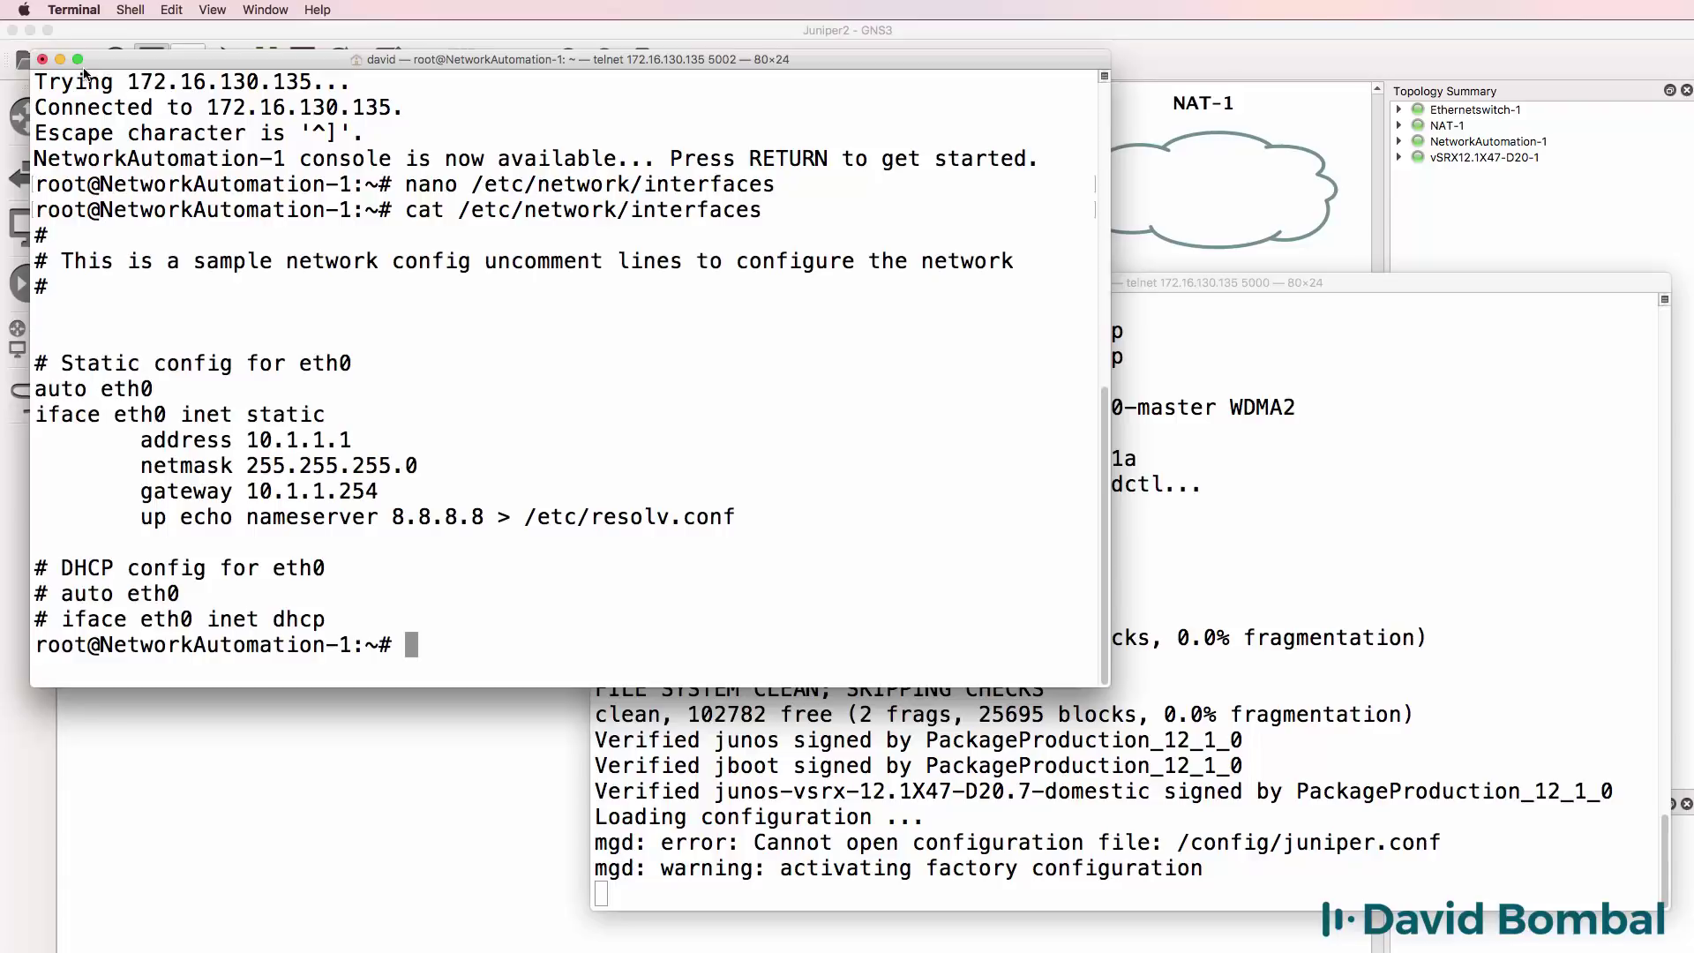
Close the NetworkAutomation-1 console, ending telnet, and stop the container.
{"action": "left_click", "coordinate": [41, 59]}
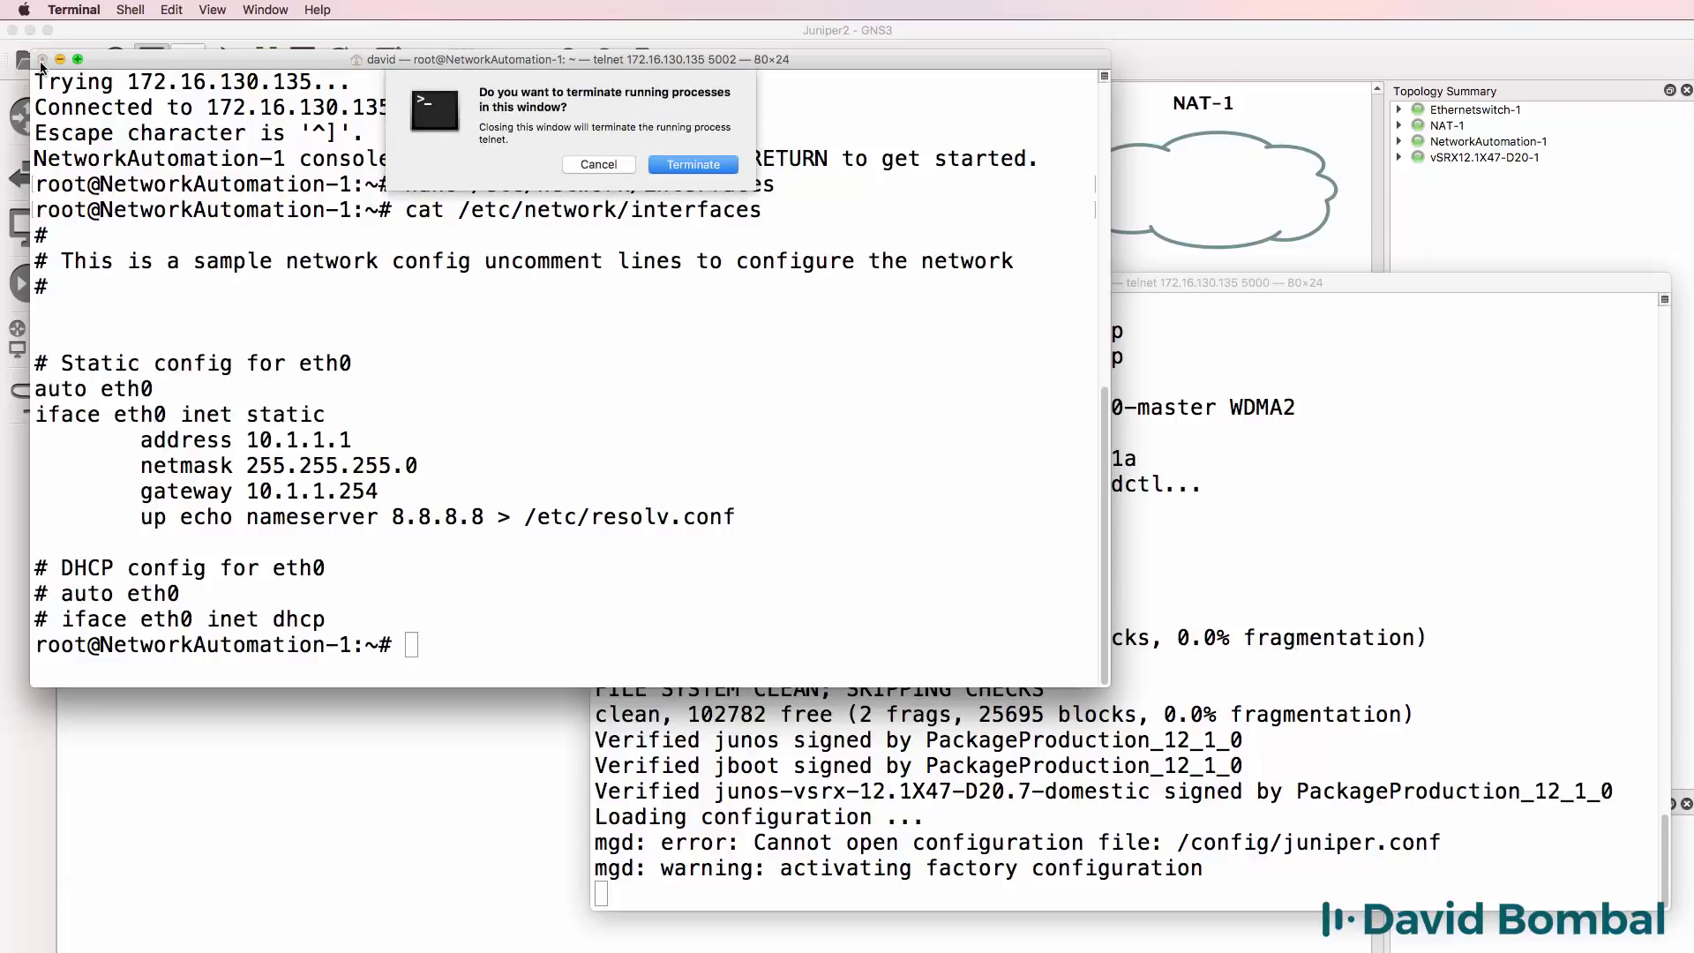
{"action": "left_click", "coordinate": [722, 165]}
{"action": "right_click", "coordinate": [227, 200]}
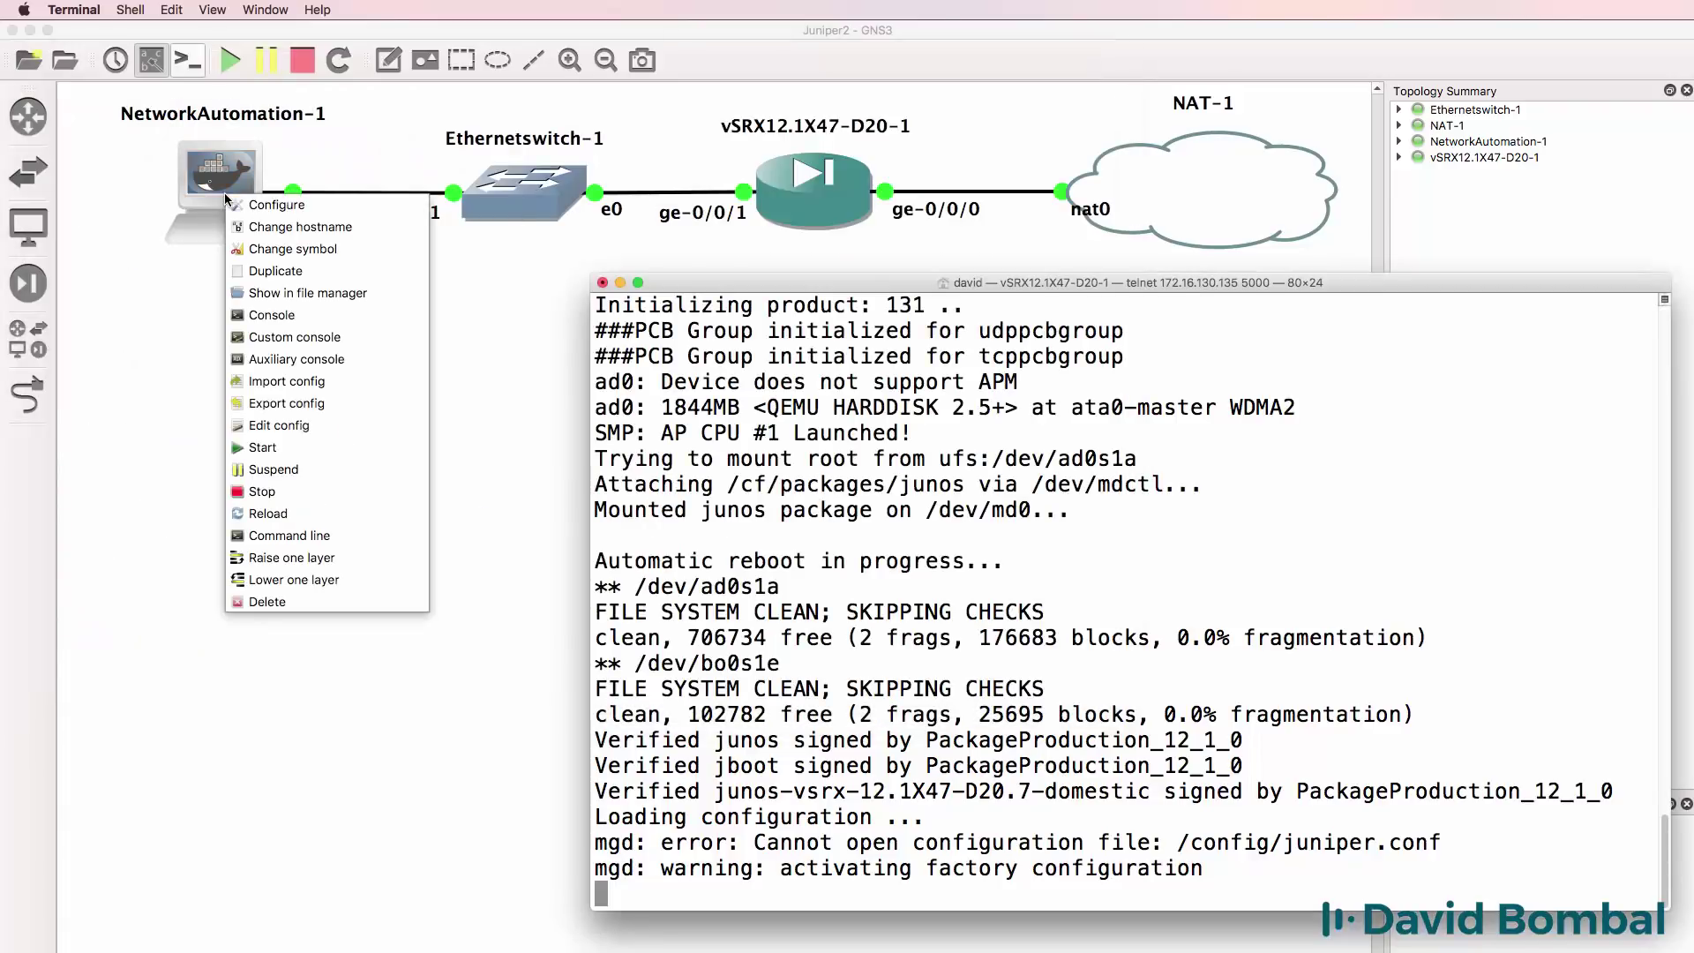
{"action": "left_click", "coordinate": [301, 490]}
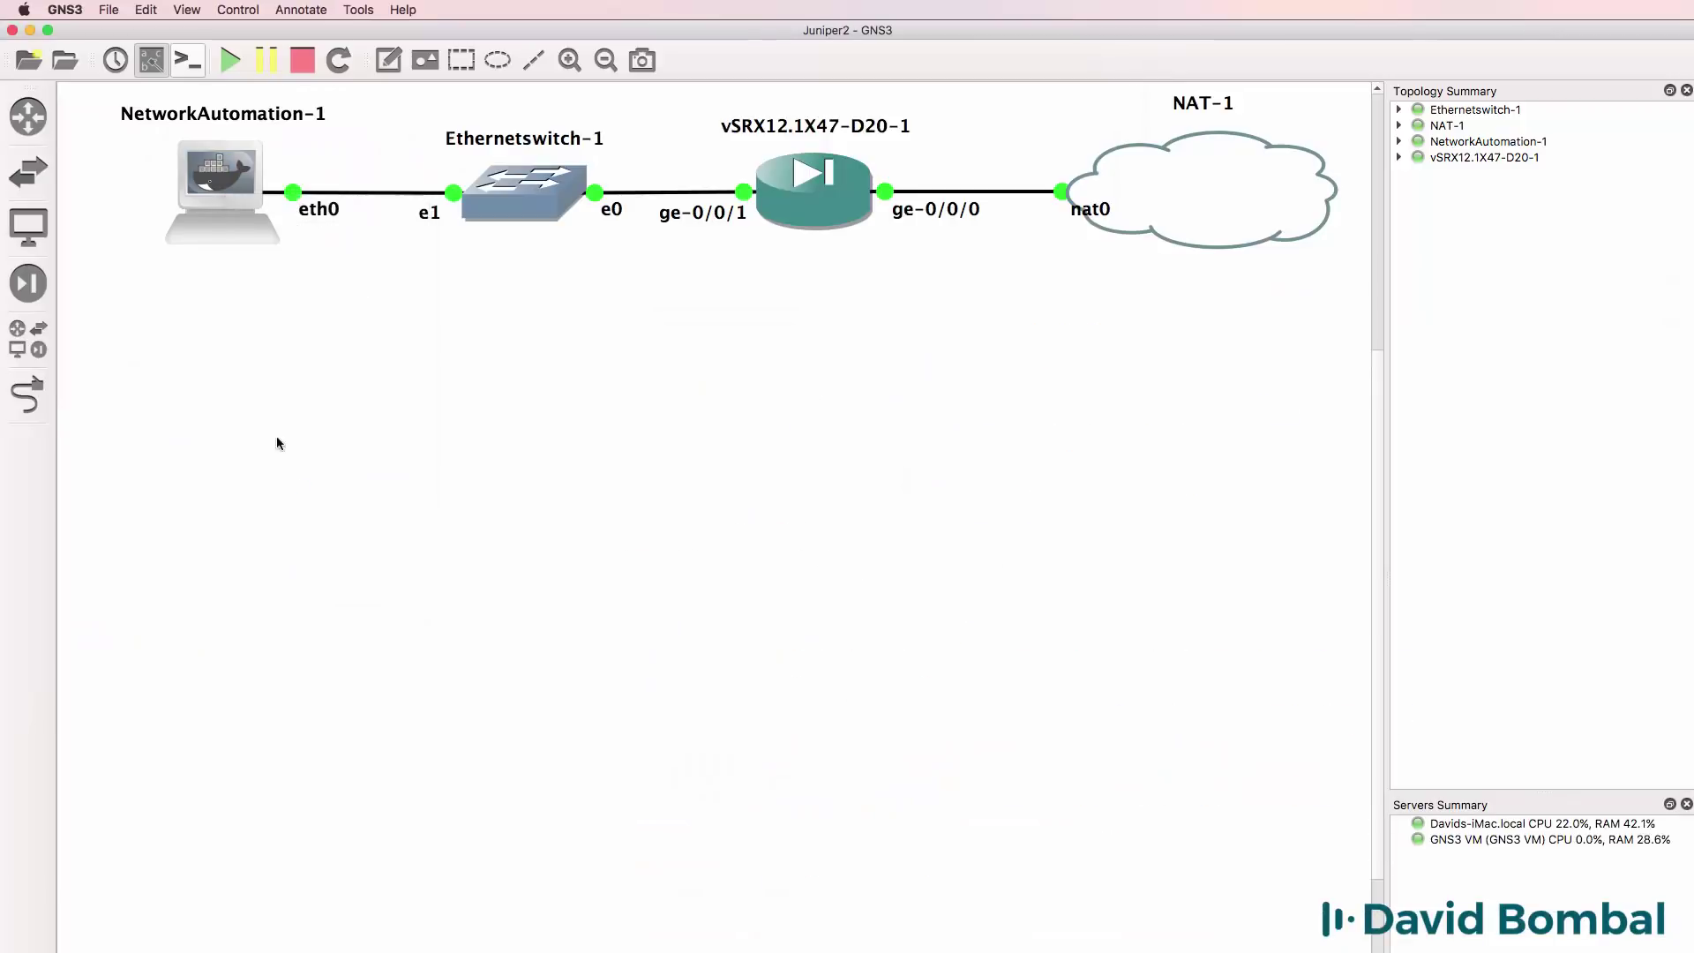
Start NetworkAutomation-1 again and open a fresh console to it.
{"action": "right_click", "coordinate": [216, 182]}
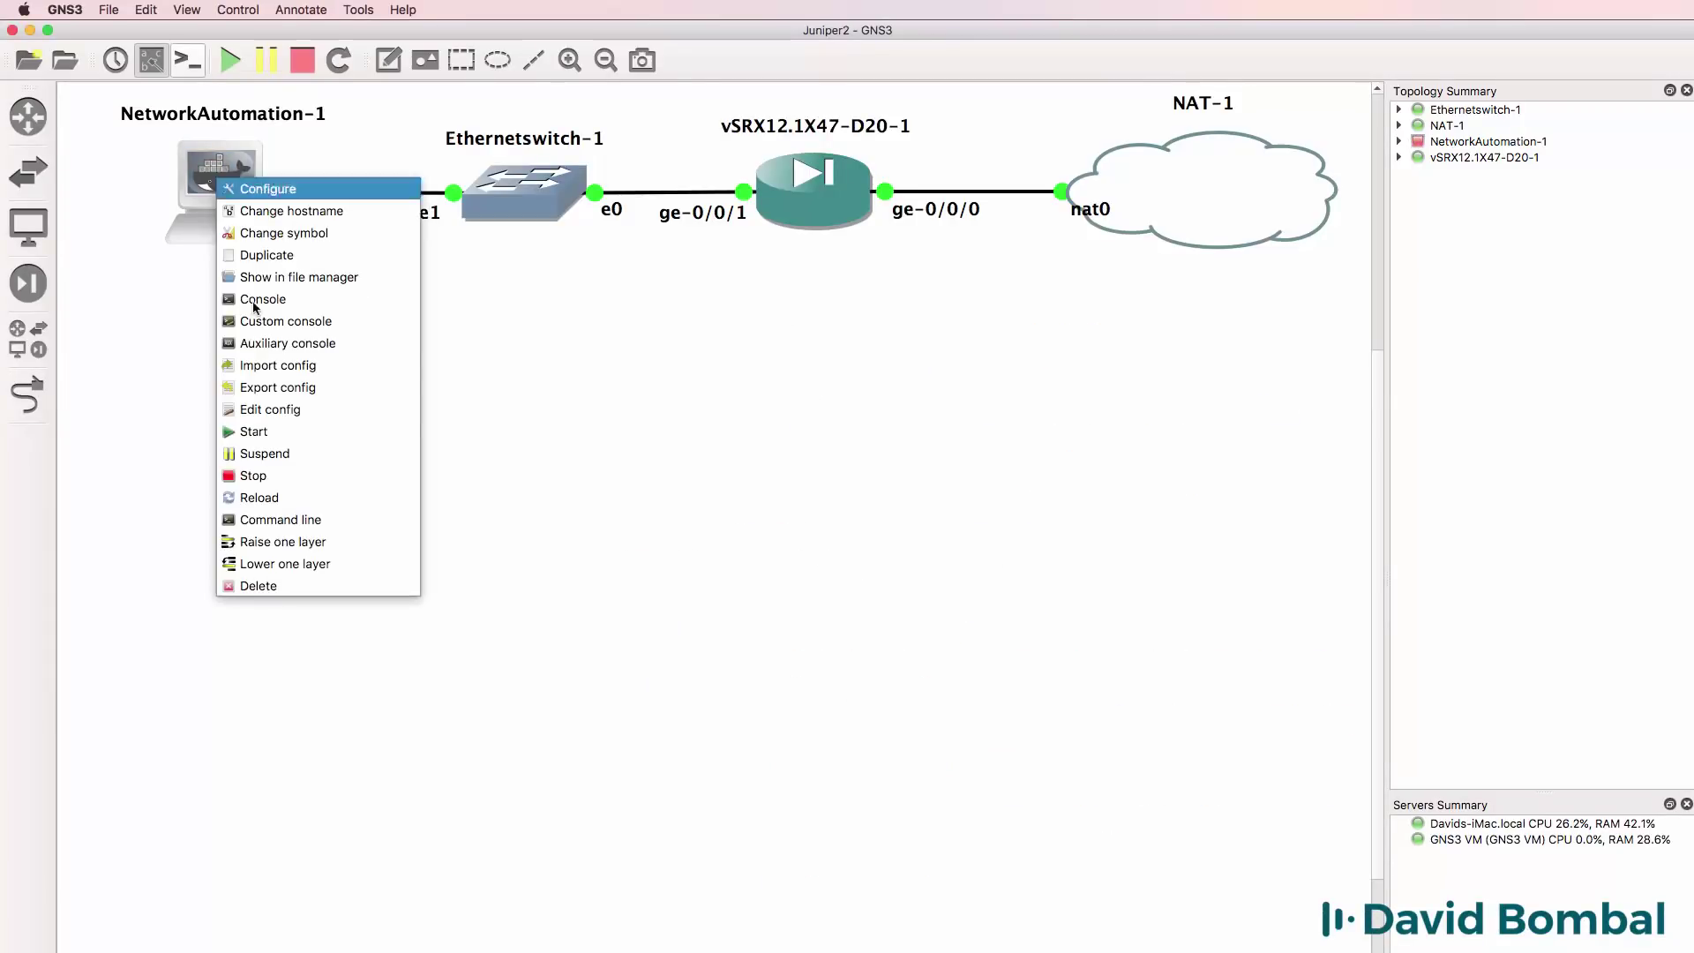
{"action": "left_click", "coordinate": [265, 432]}
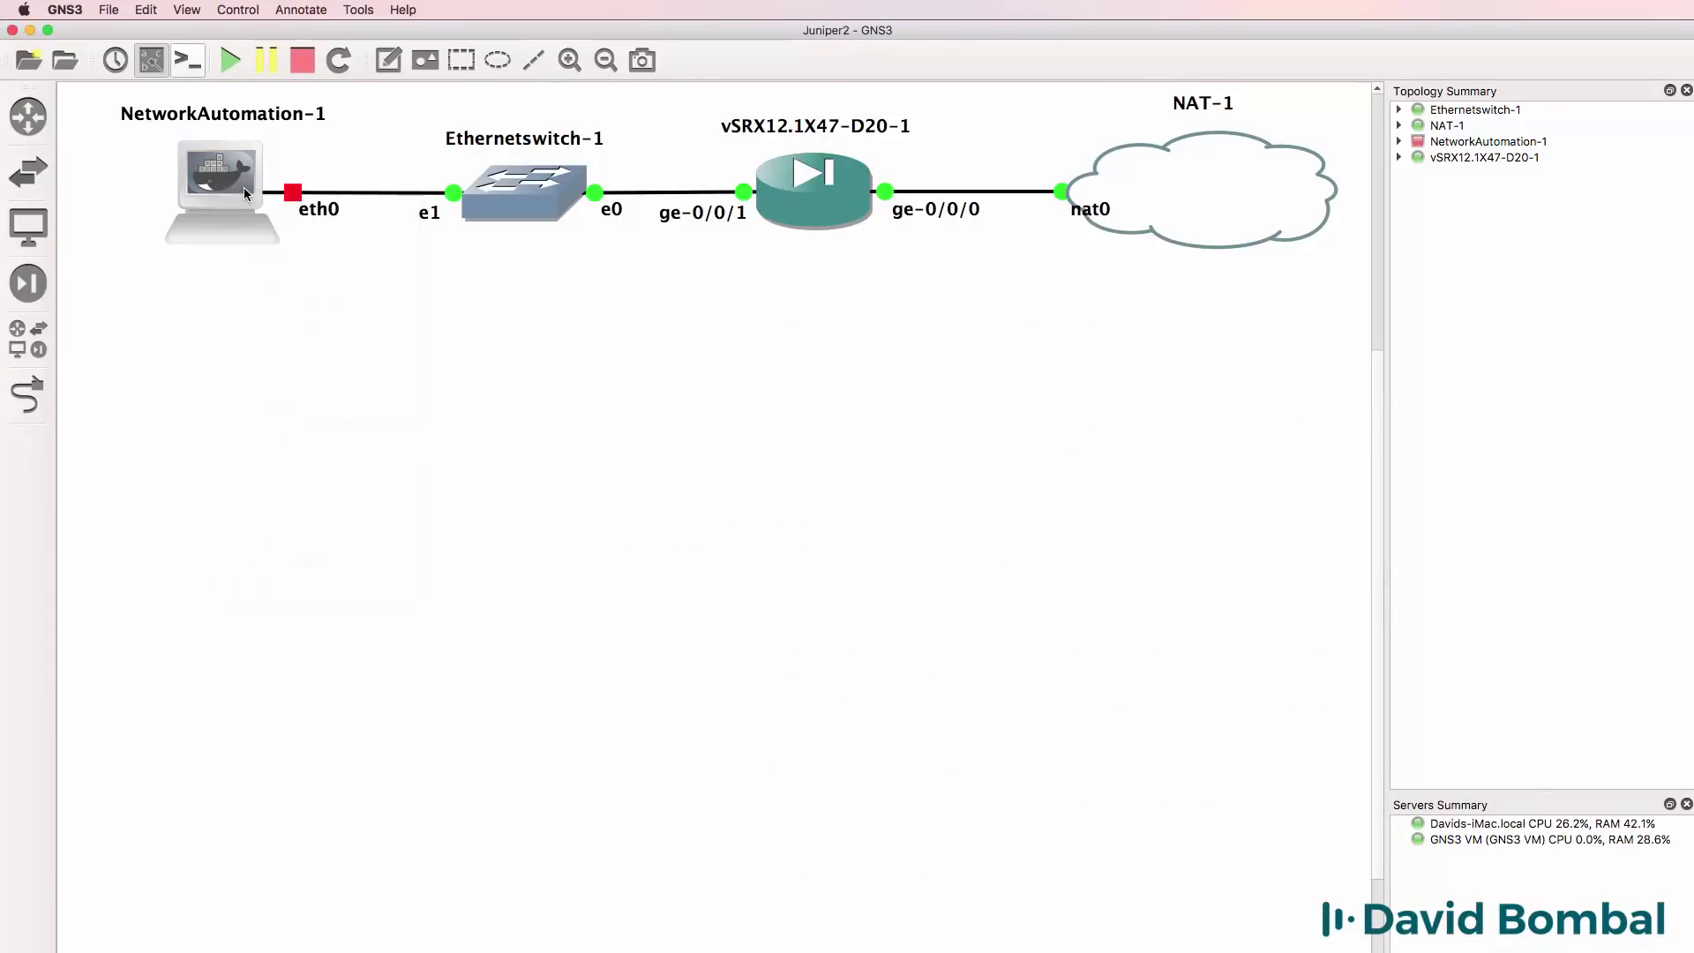
{"action": "right_click", "coordinate": [244, 190]}
{"action": "left_click", "coordinate": [260, 435]}
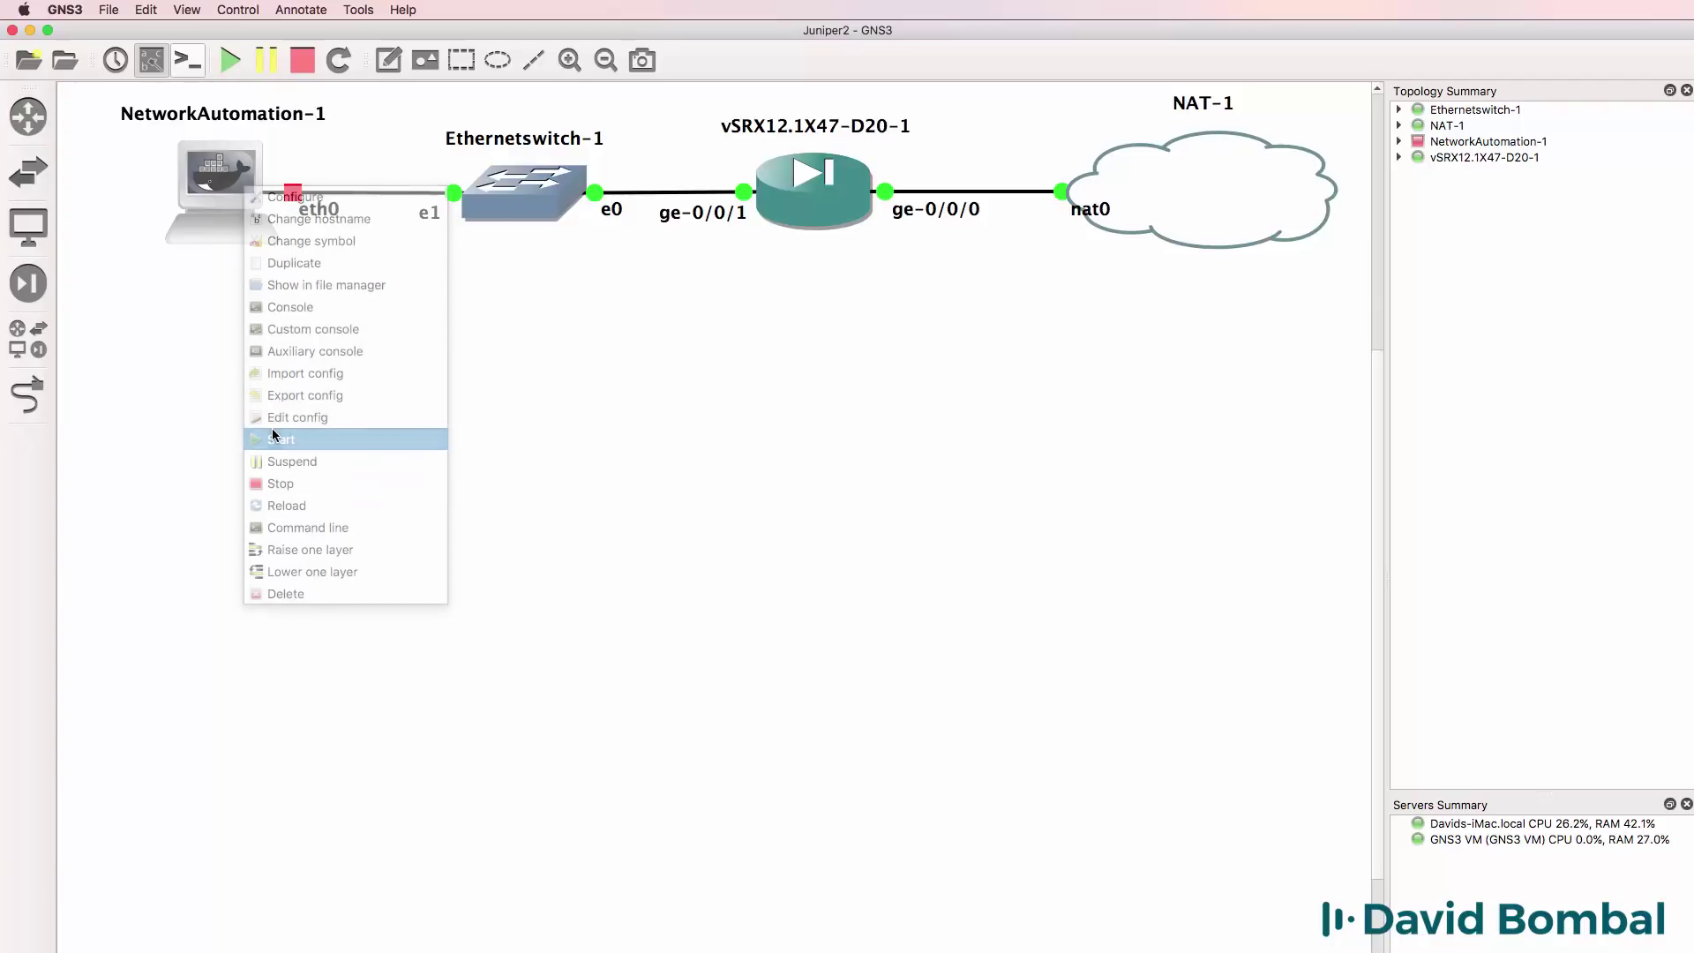
{"action": "right_click", "coordinate": [216, 183]}
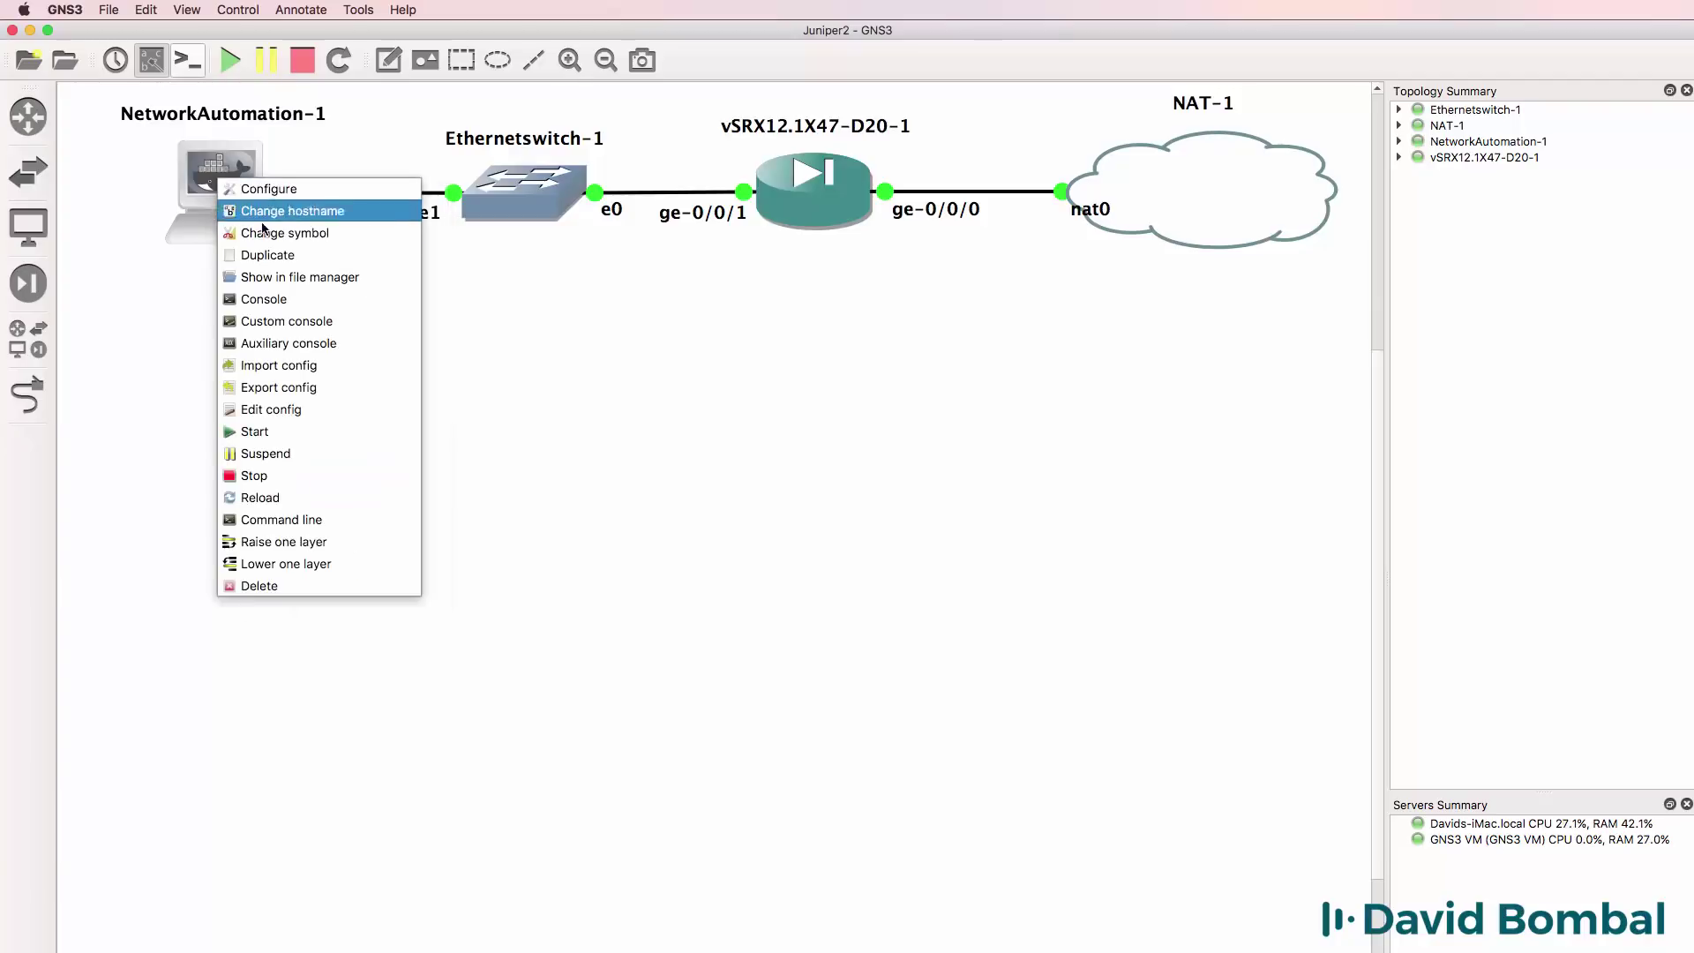
{"action": "left_click", "coordinate": [276, 299]}
Arrange the console windows and log in to the vSRX as root.
{"action": "left_click_drag", "start_coordinate": [526, 300], "coordinate": [296, 284]}
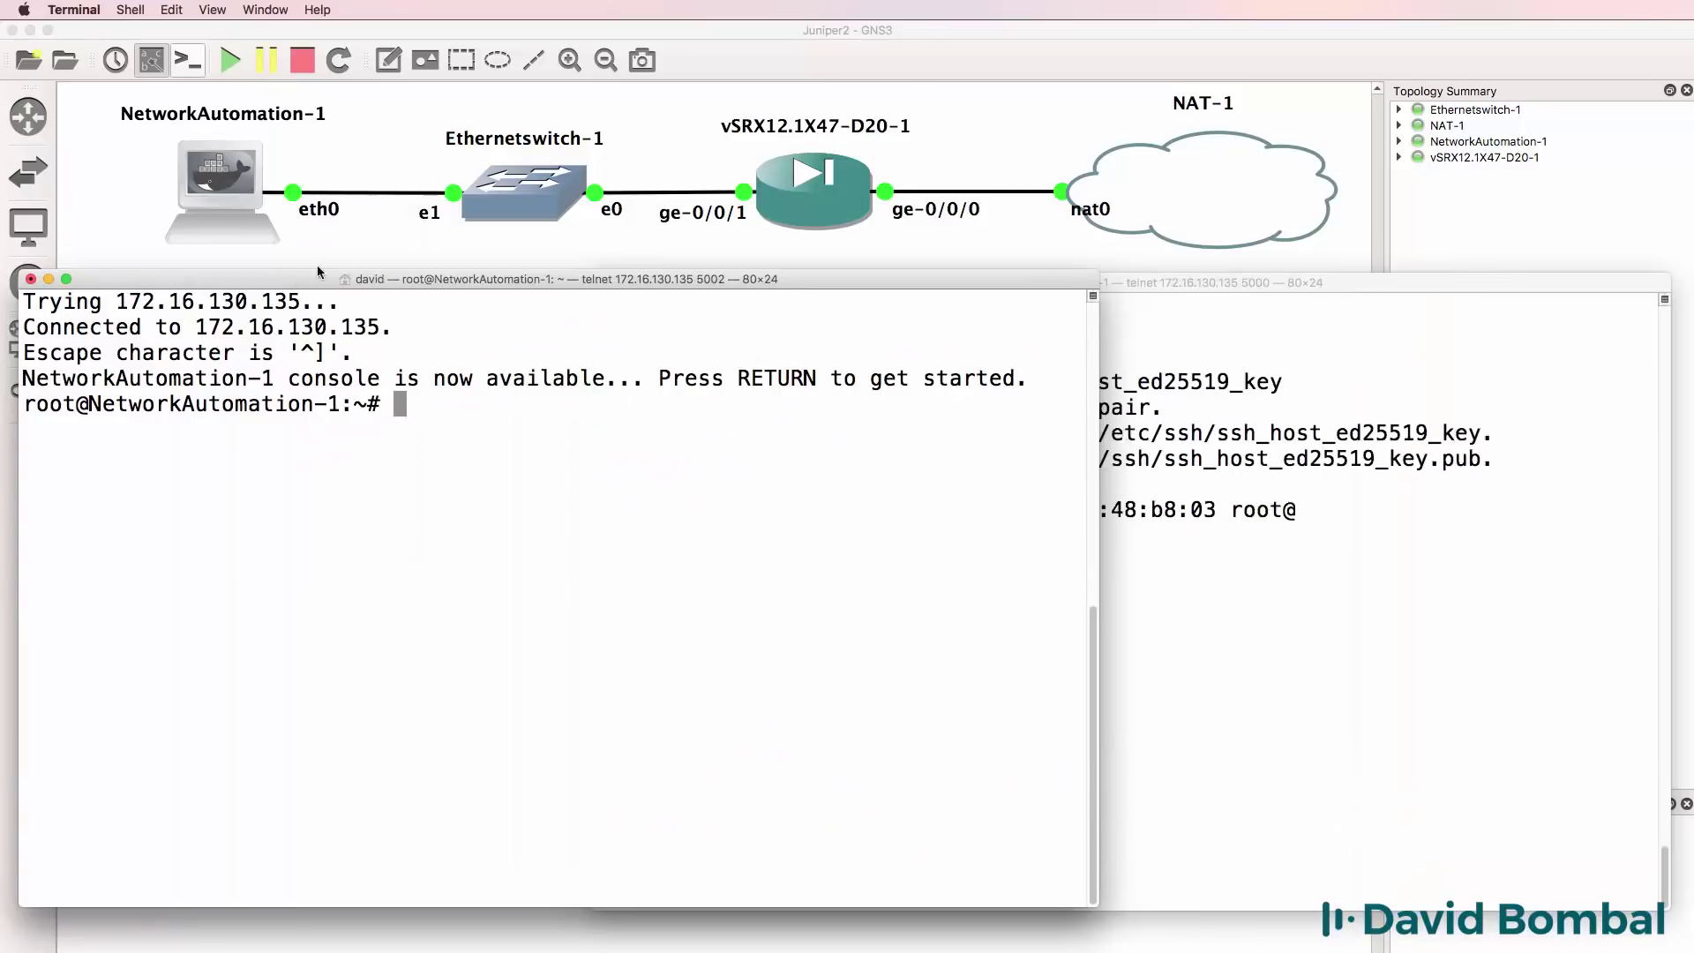
{"action": "left_click", "coordinate": [1267, 416]}
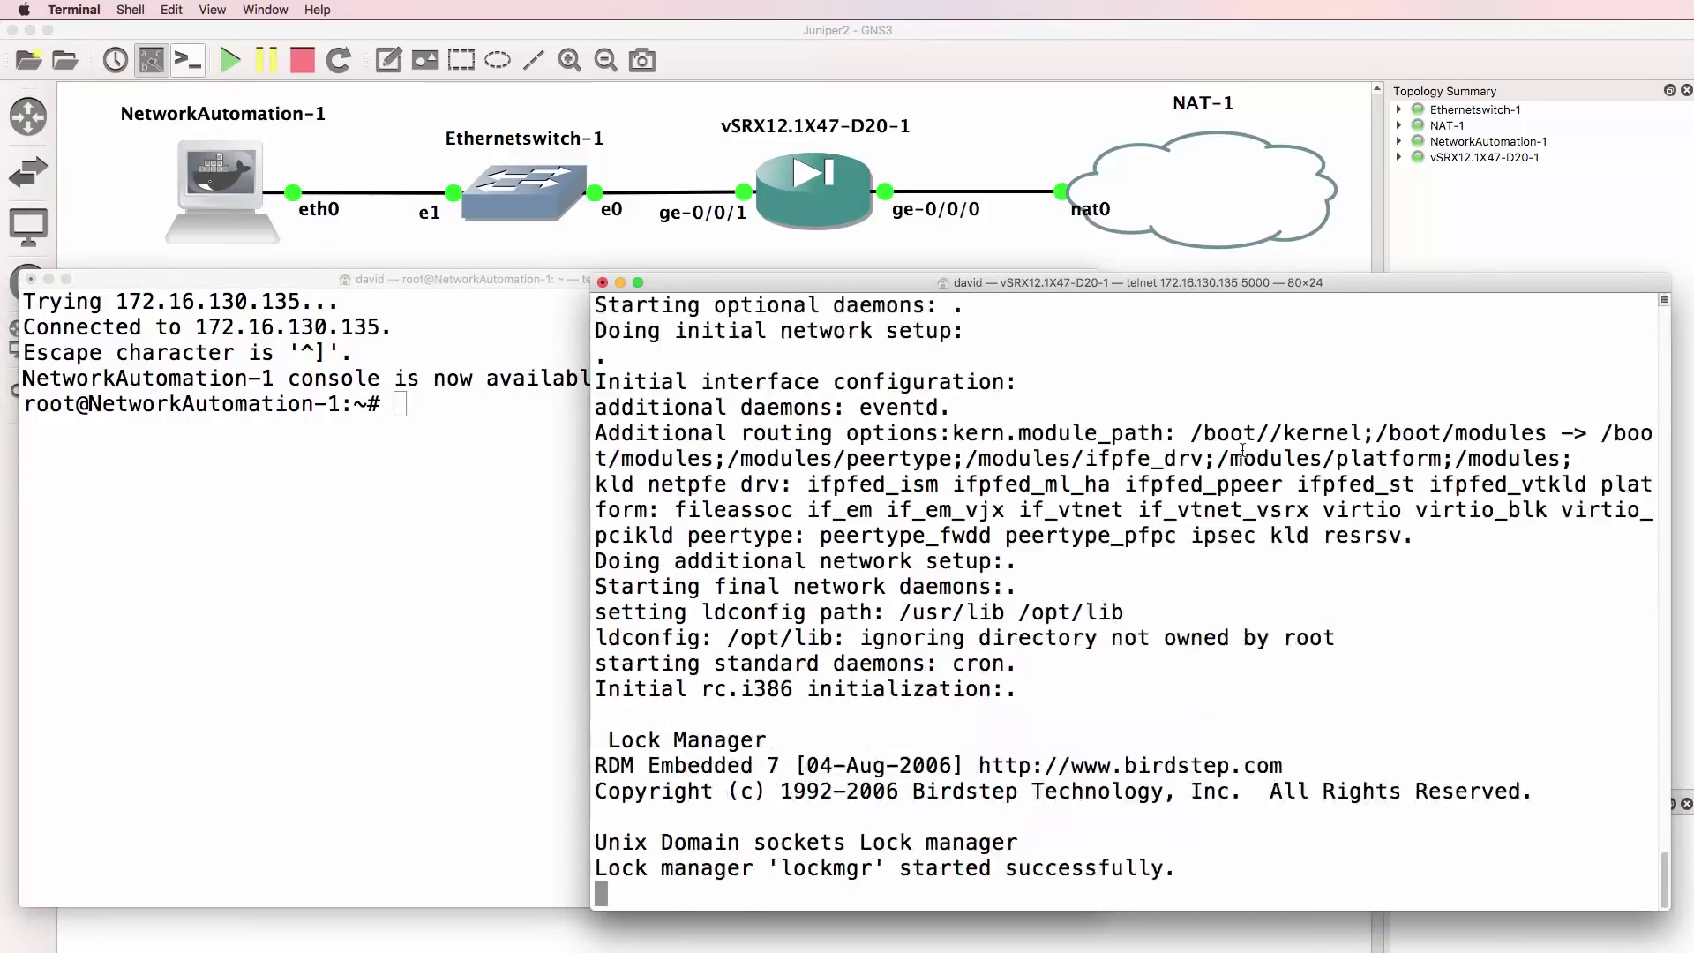
{"action": "mouse_move", "coordinate": [1664, 873]}
{"action": "left_mouse_down"}
{"action": "mouse_move", "coordinate": [1664, 679]}
{"action": "mouse_move", "coordinate": [1658, 893]}
{"action": "left_mouse_up"}
{"action": "left_click_drag", "start_coordinate": [692, 893], "coordinate": [584, 885]}
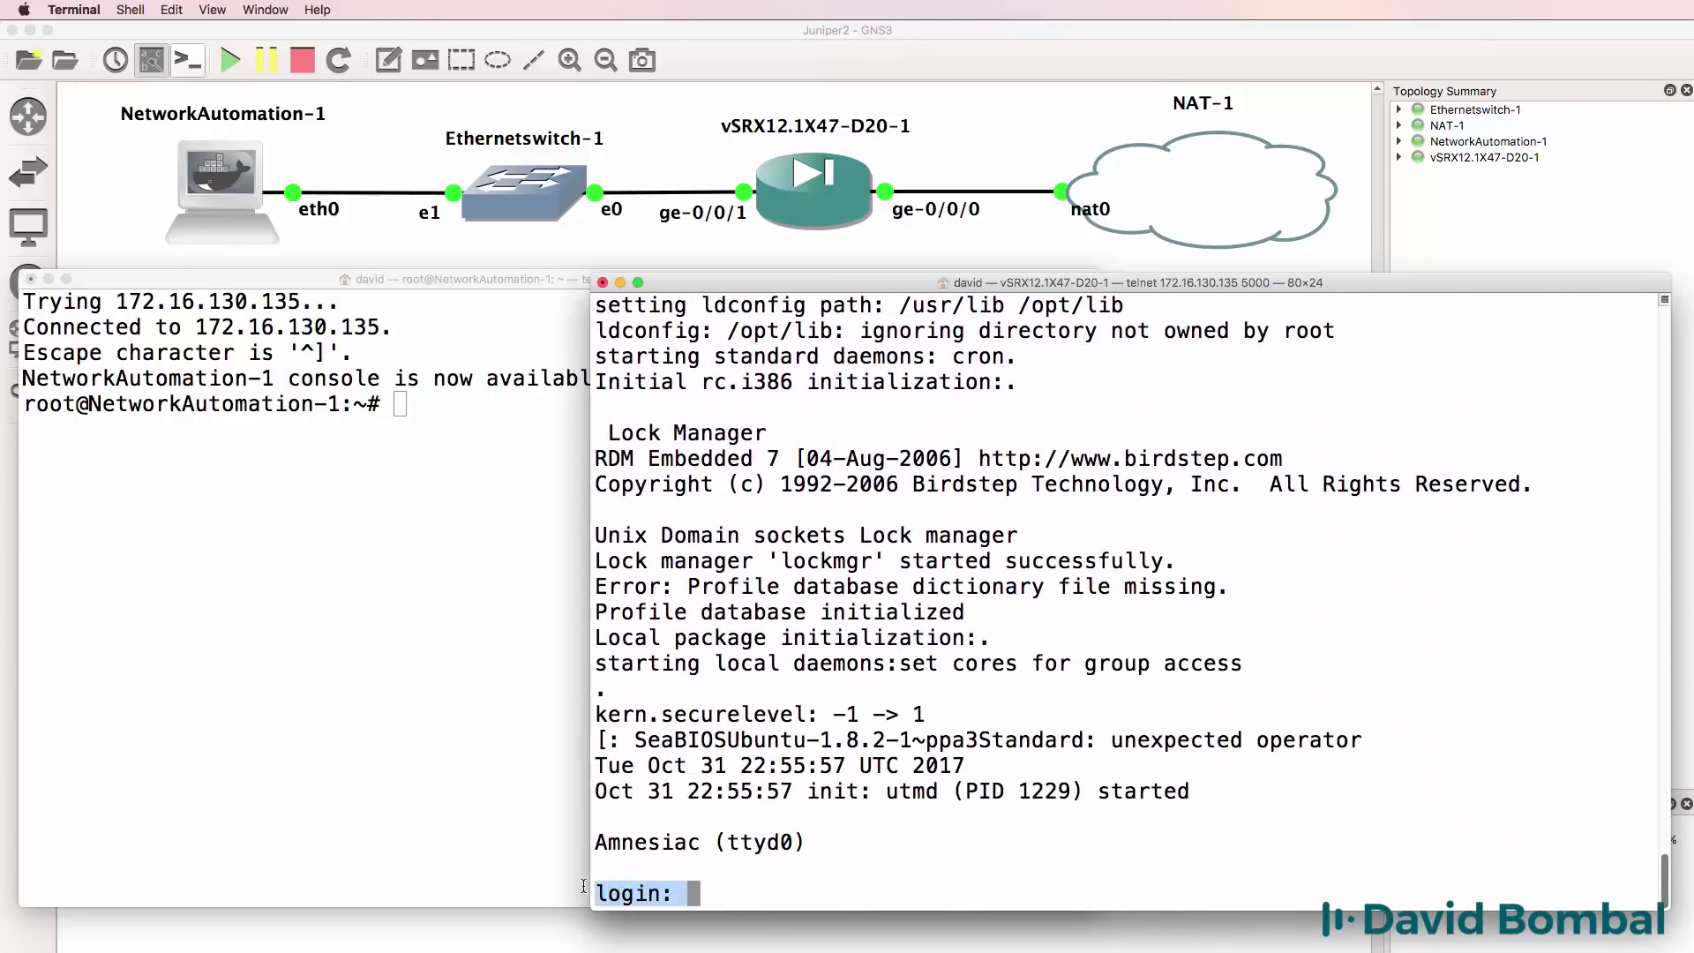
{"action": "left_click", "coordinate": [1153, 785]}
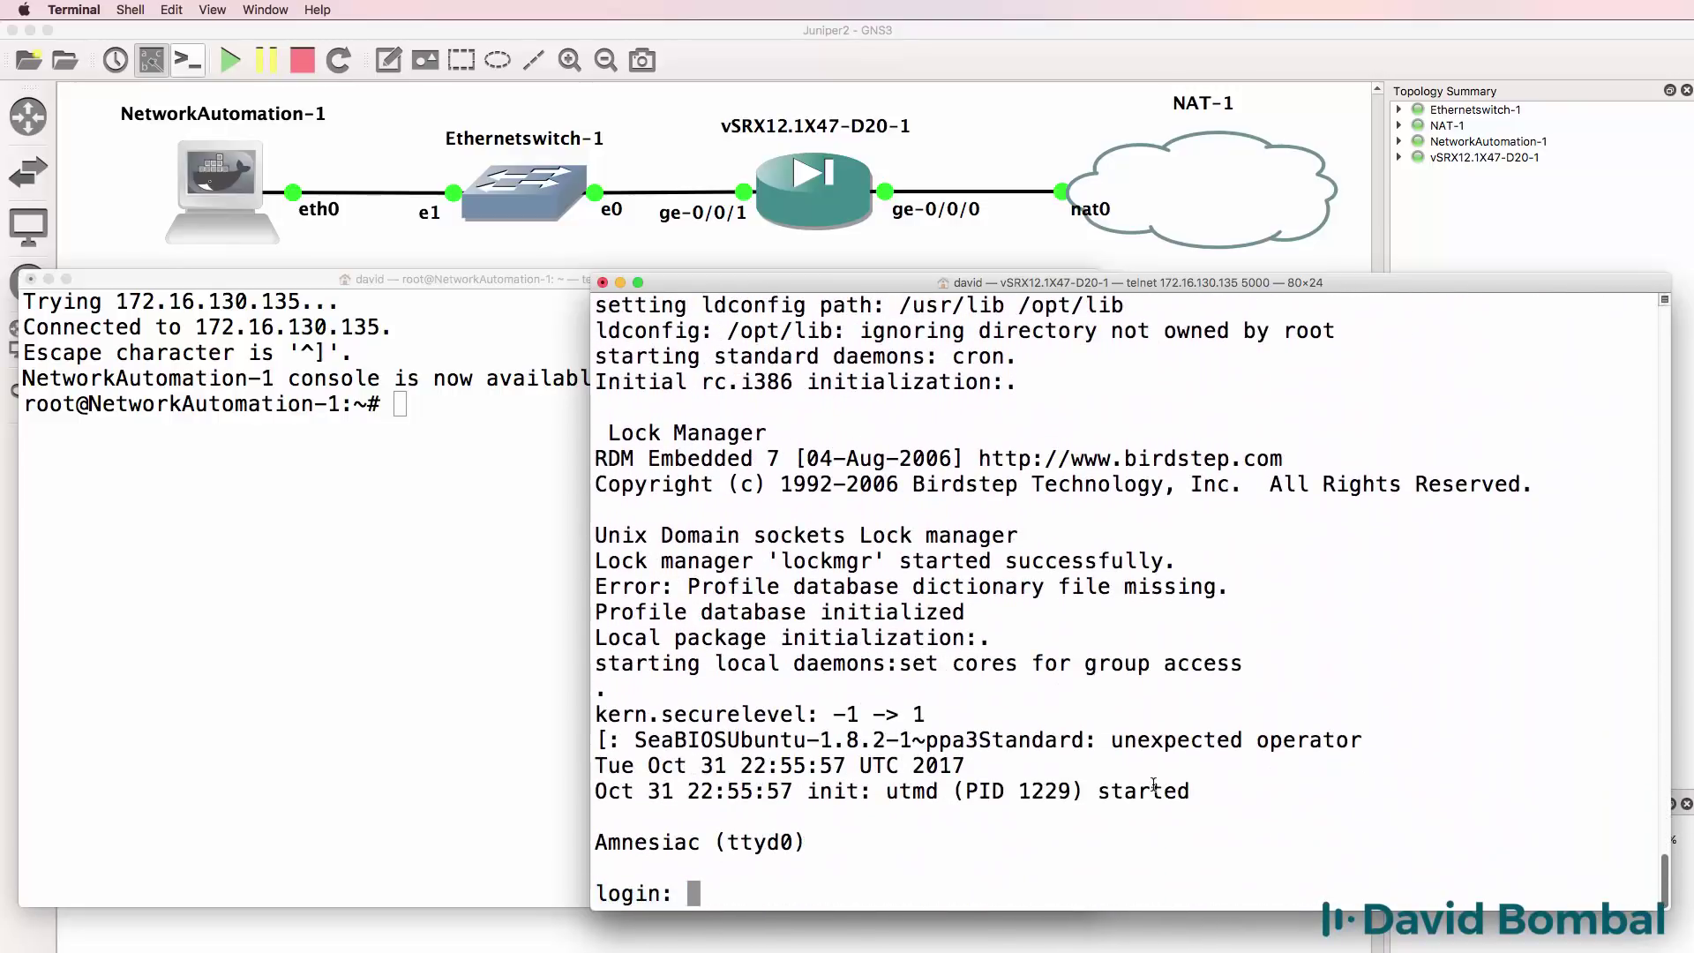
{"action": "type", "text": "root"}
{"action": "key", "text": "Return"}
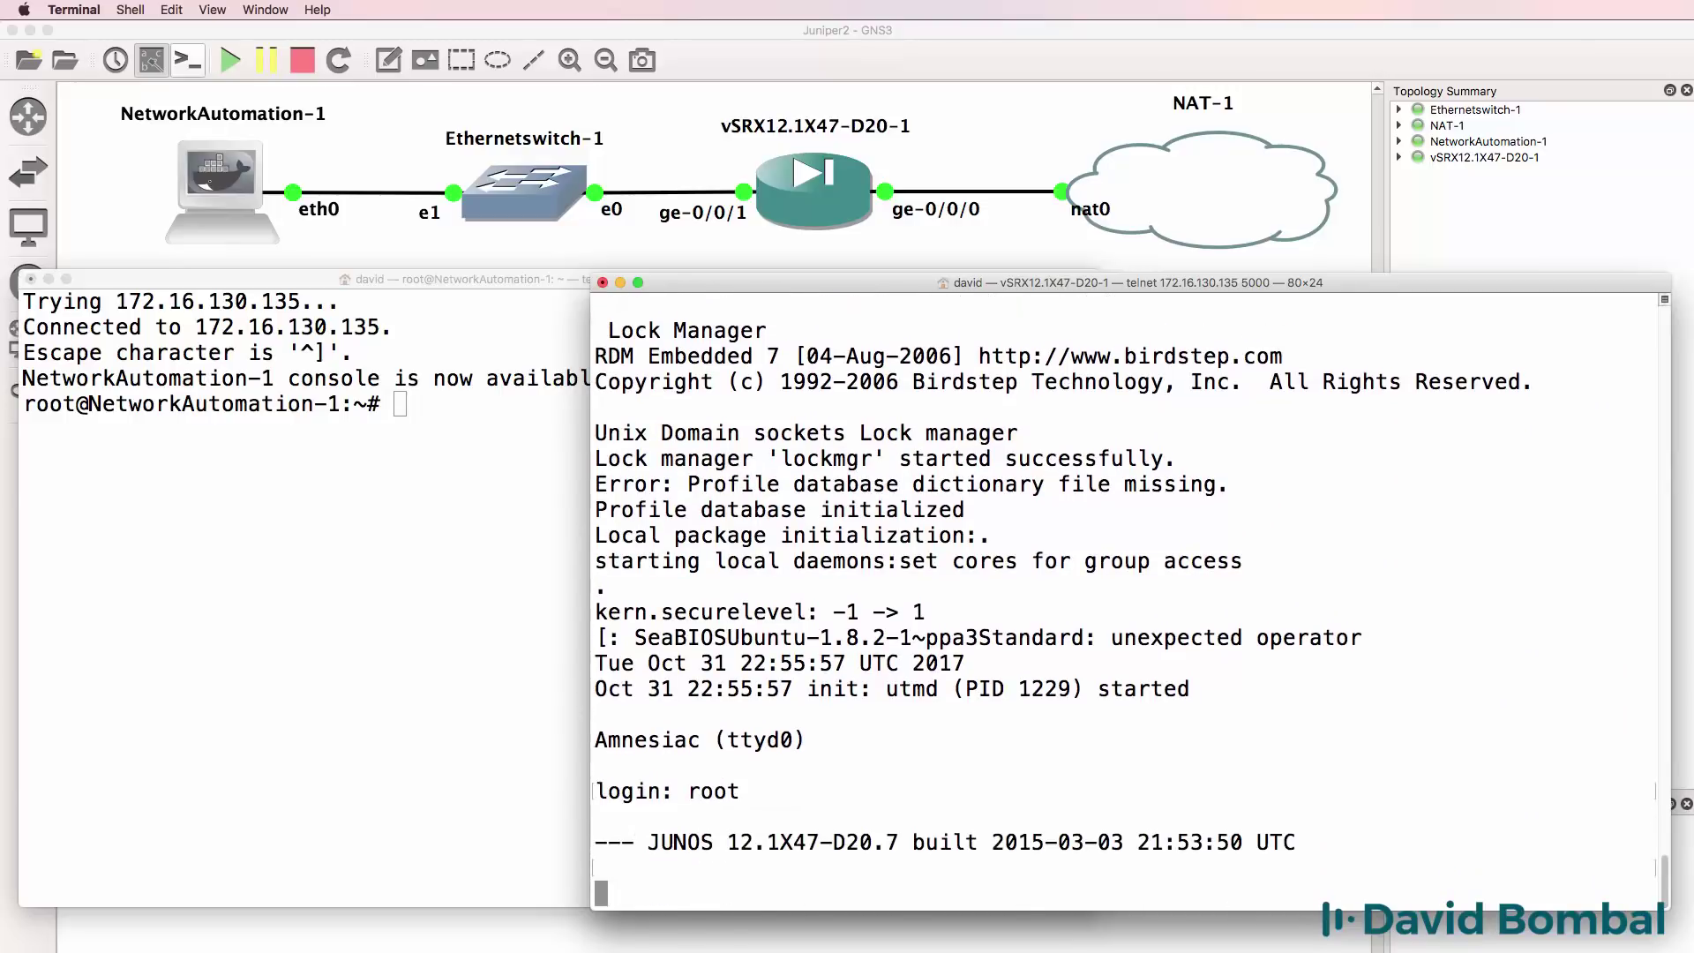
List root's home directory with ls and print the working directory with pwd.
{"action": "key", "text": "Return"}
{"action": "type", "text": "ls"}
{"action": "key", "text": "Return"}
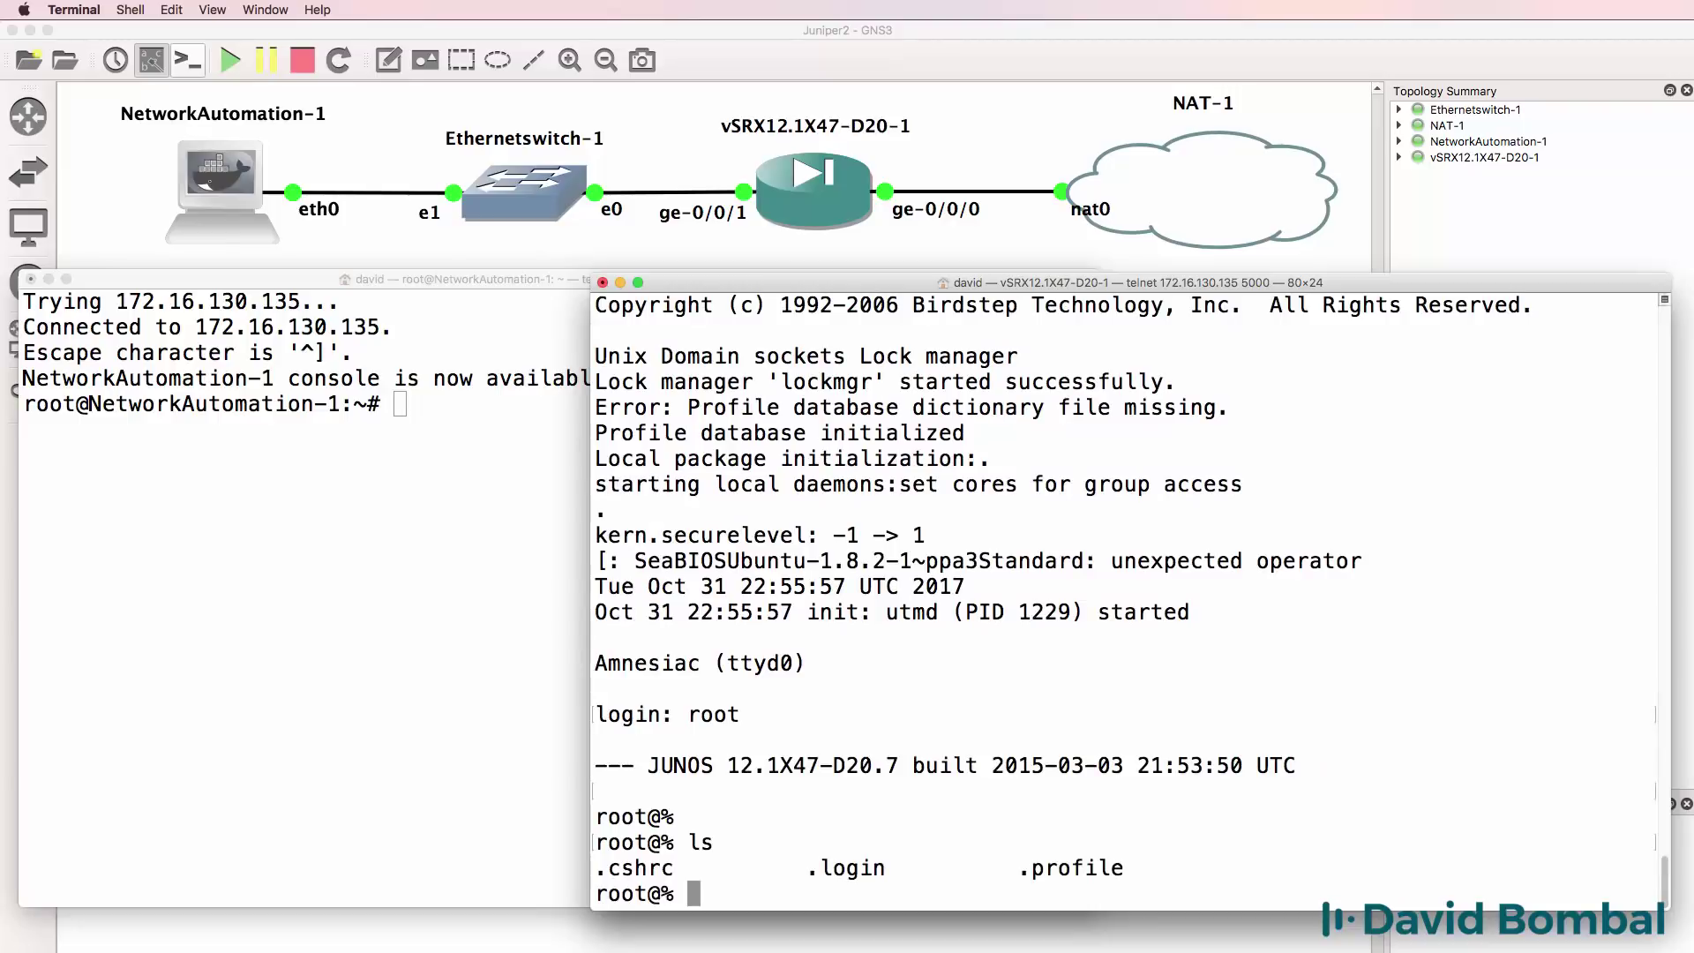
{"action": "type", "text": "pwd"}
{"action": "key", "text": "Return"}
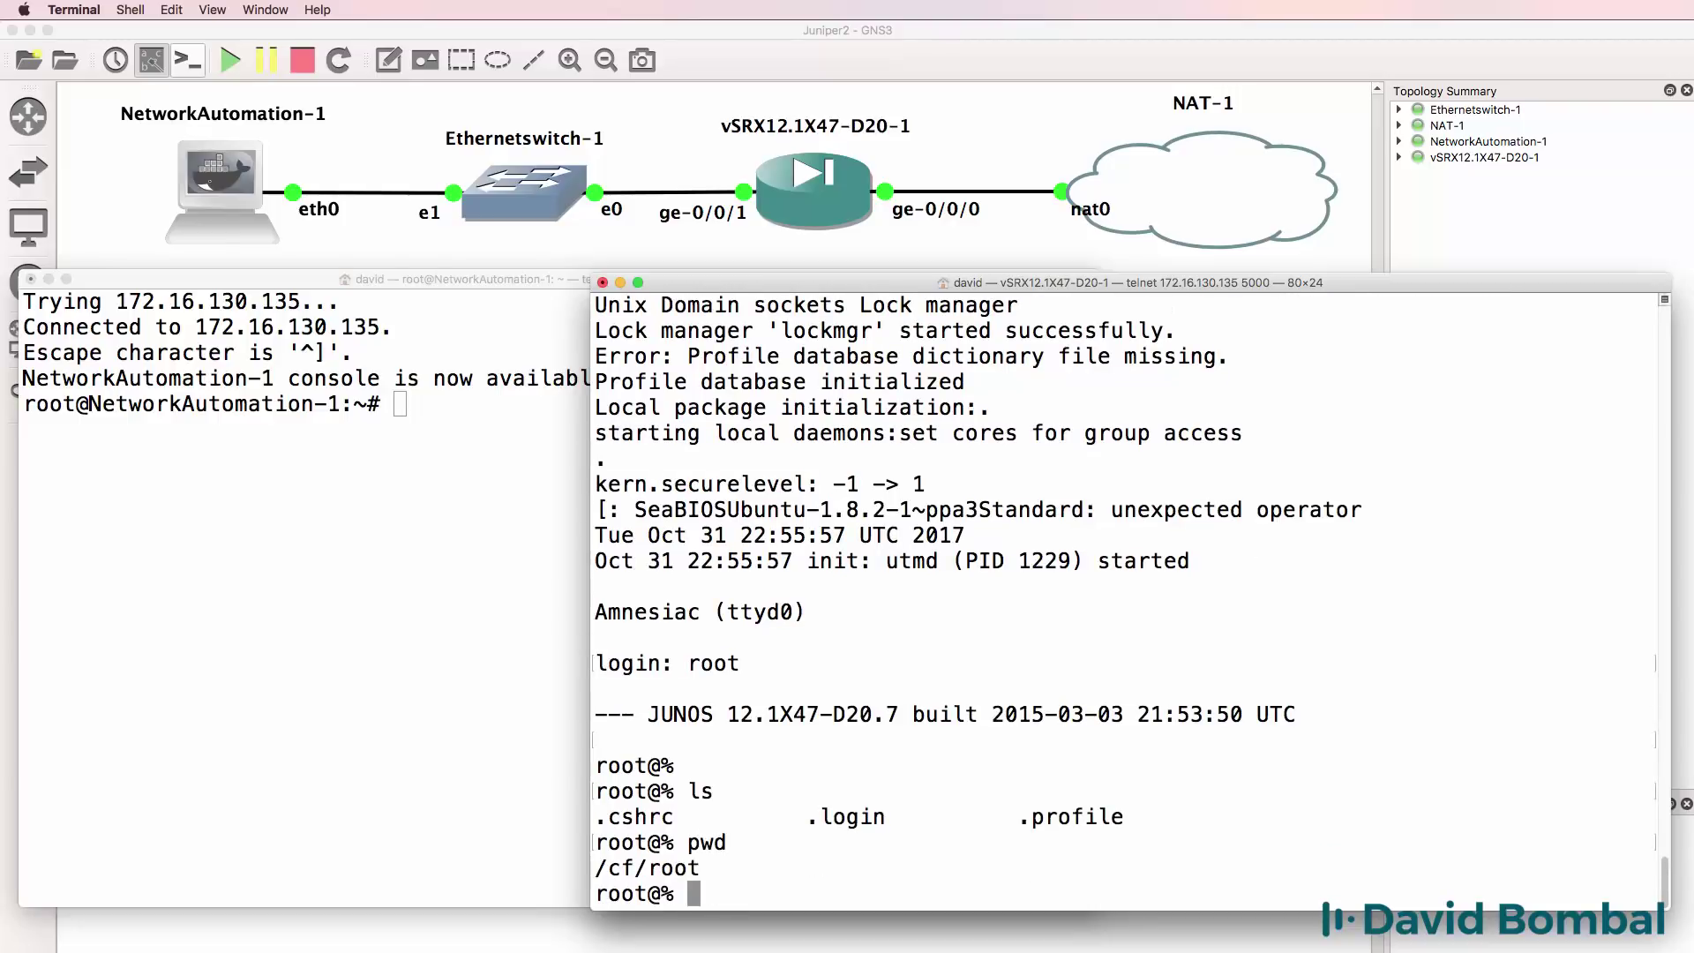
Change to / and list its contents, including a long-format ls -l listing.
{"action": "type", "text": "cd /"}
{"action": "key", "text": "Return"}
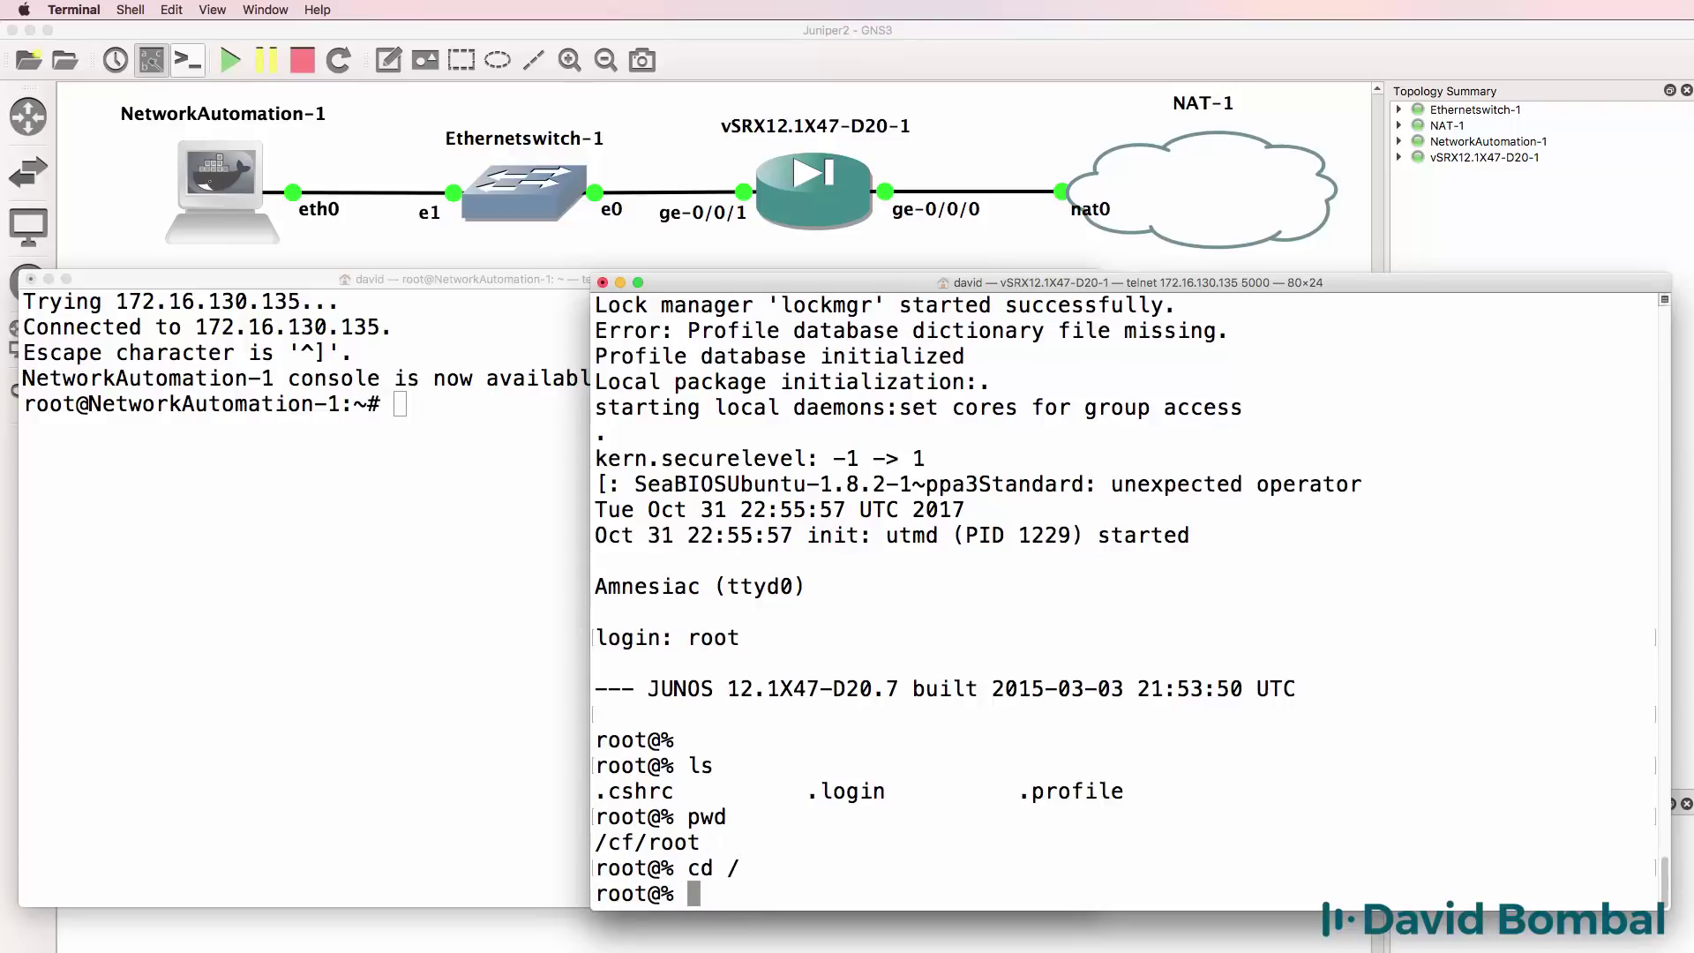
{"action": "type", "text": "ls"}
{"action": "key", "text": "Return"}
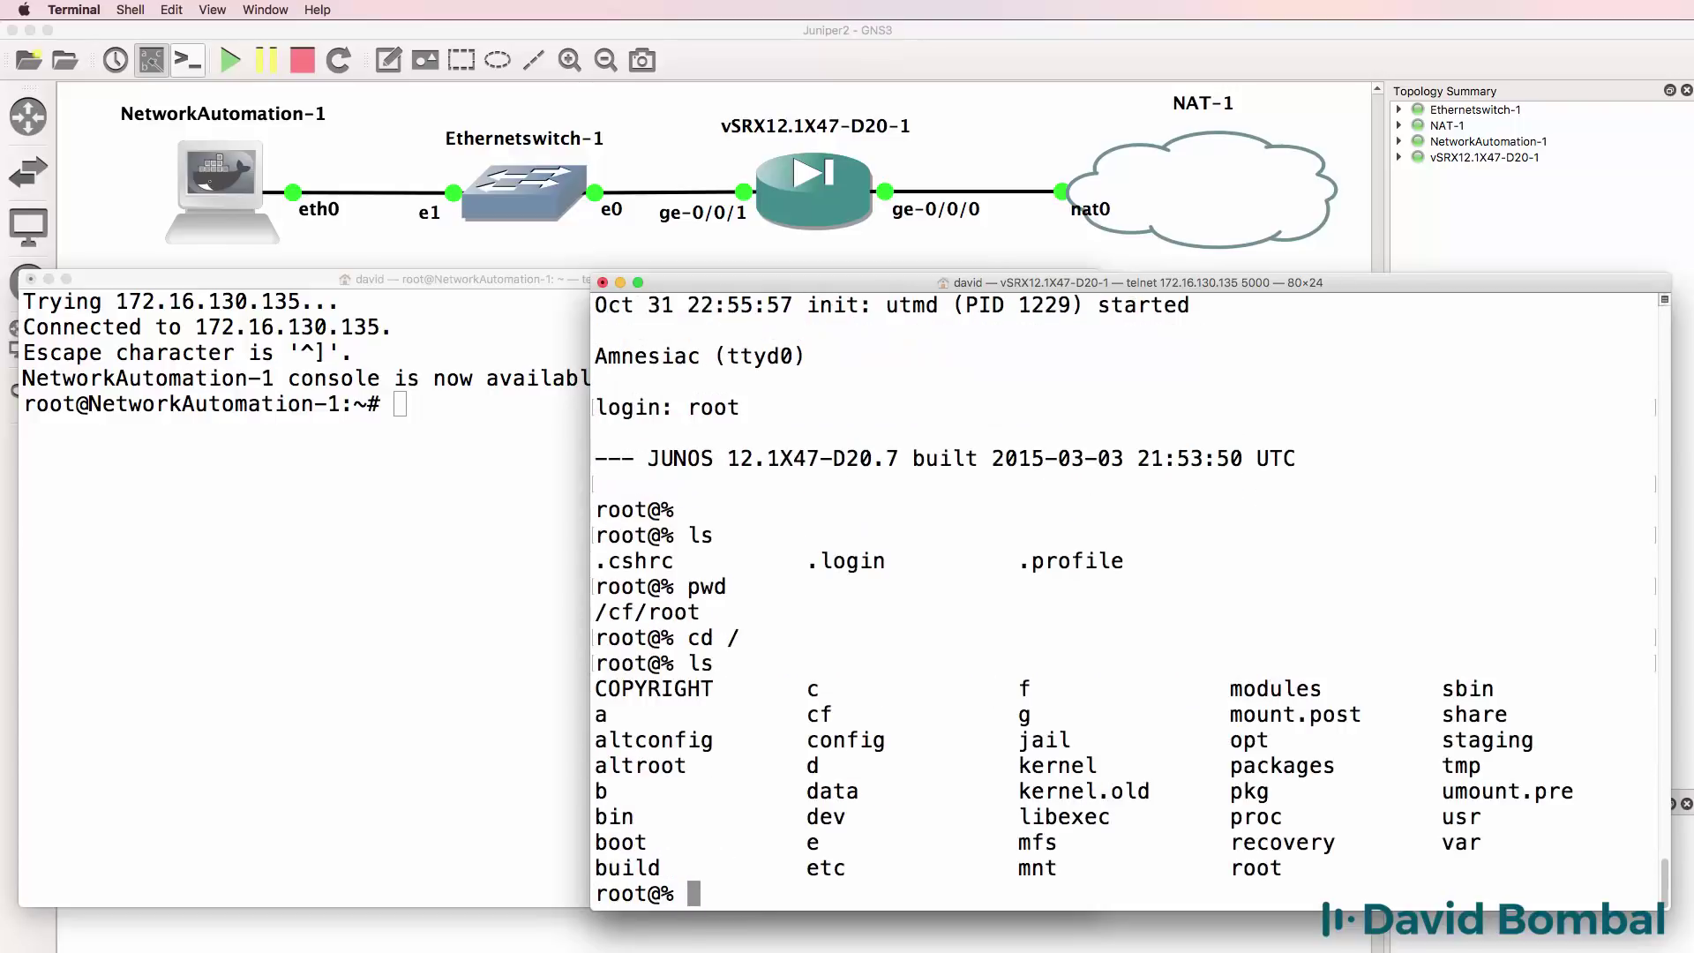
{"action": "type", "text": "ls -l"}
{"action": "key", "text": "Return"}
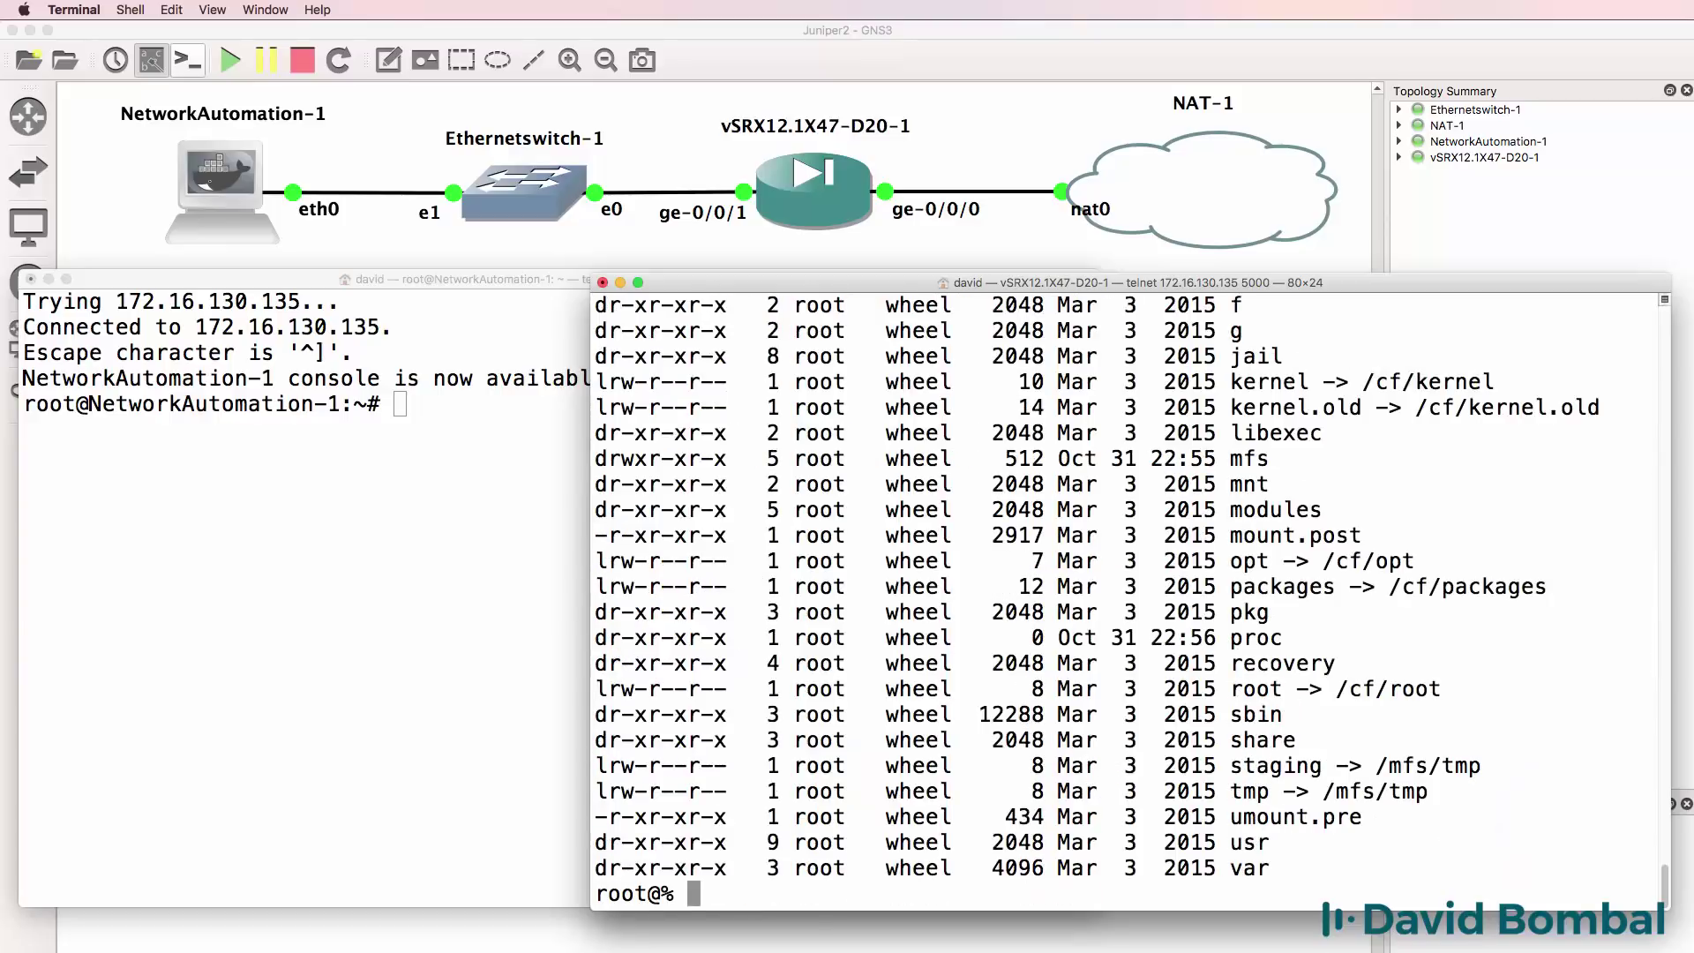
{"action": "scroll", "coordinate": [1067, 492], "scroll_direction": "up", "scroll_amount": 7}
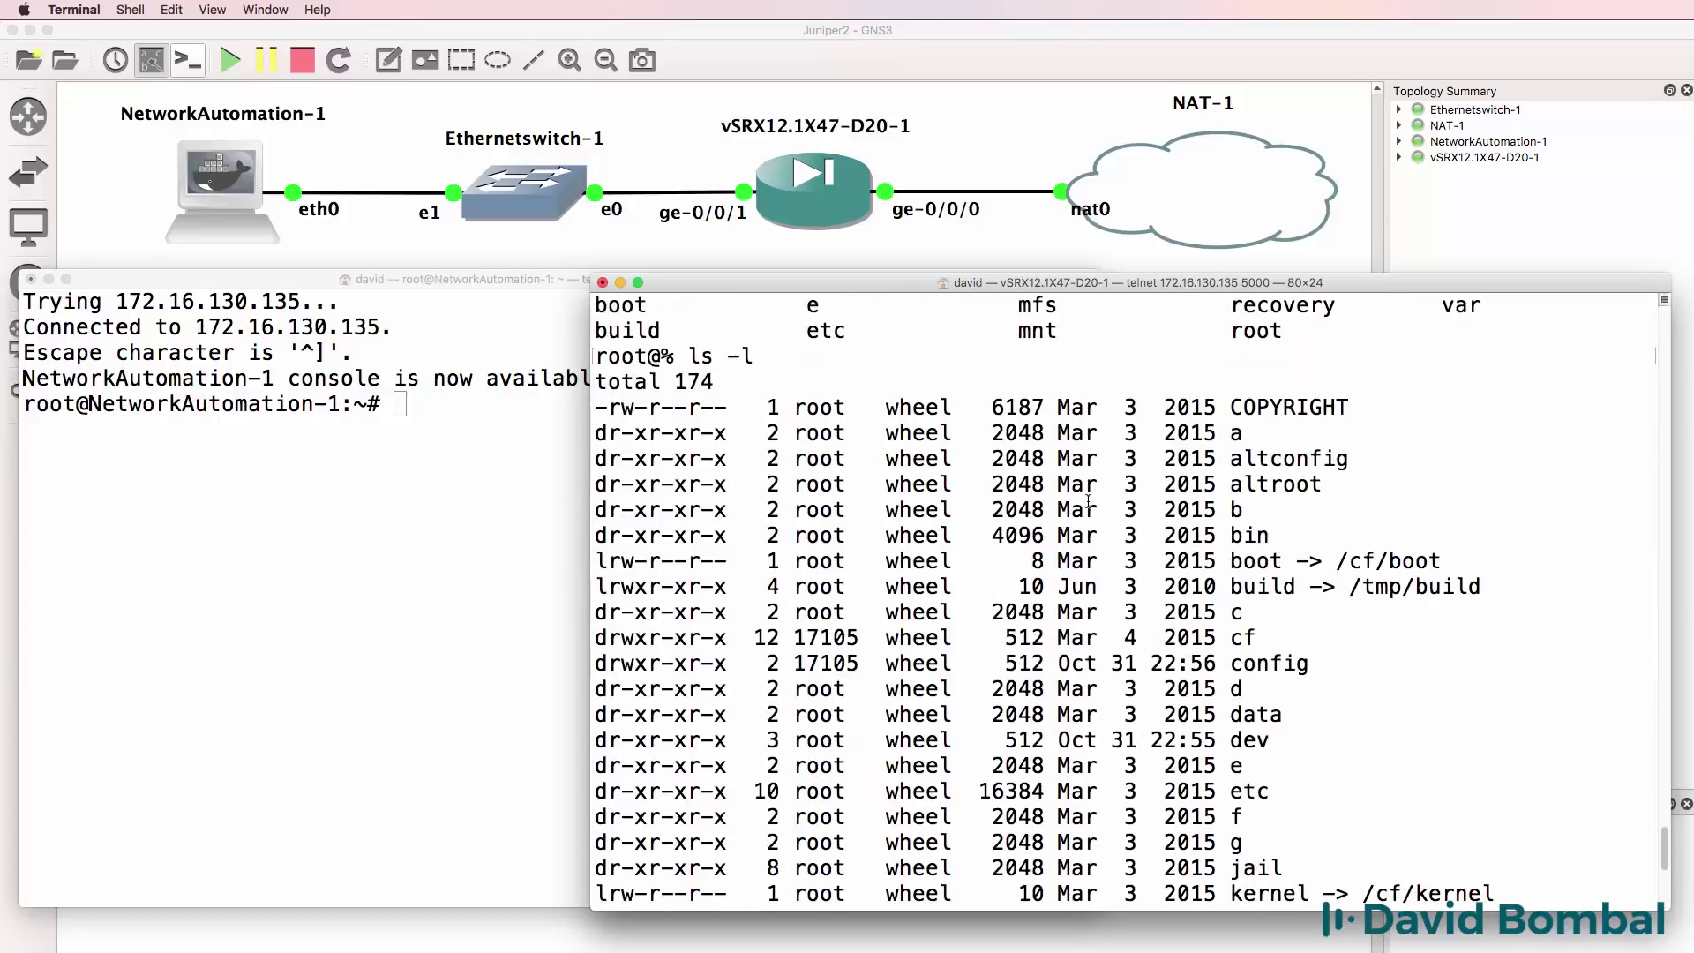
{"action": "scroll", "coordinate": [1088, 501], "scroll_direction": "down", "scroll_amount": 1}
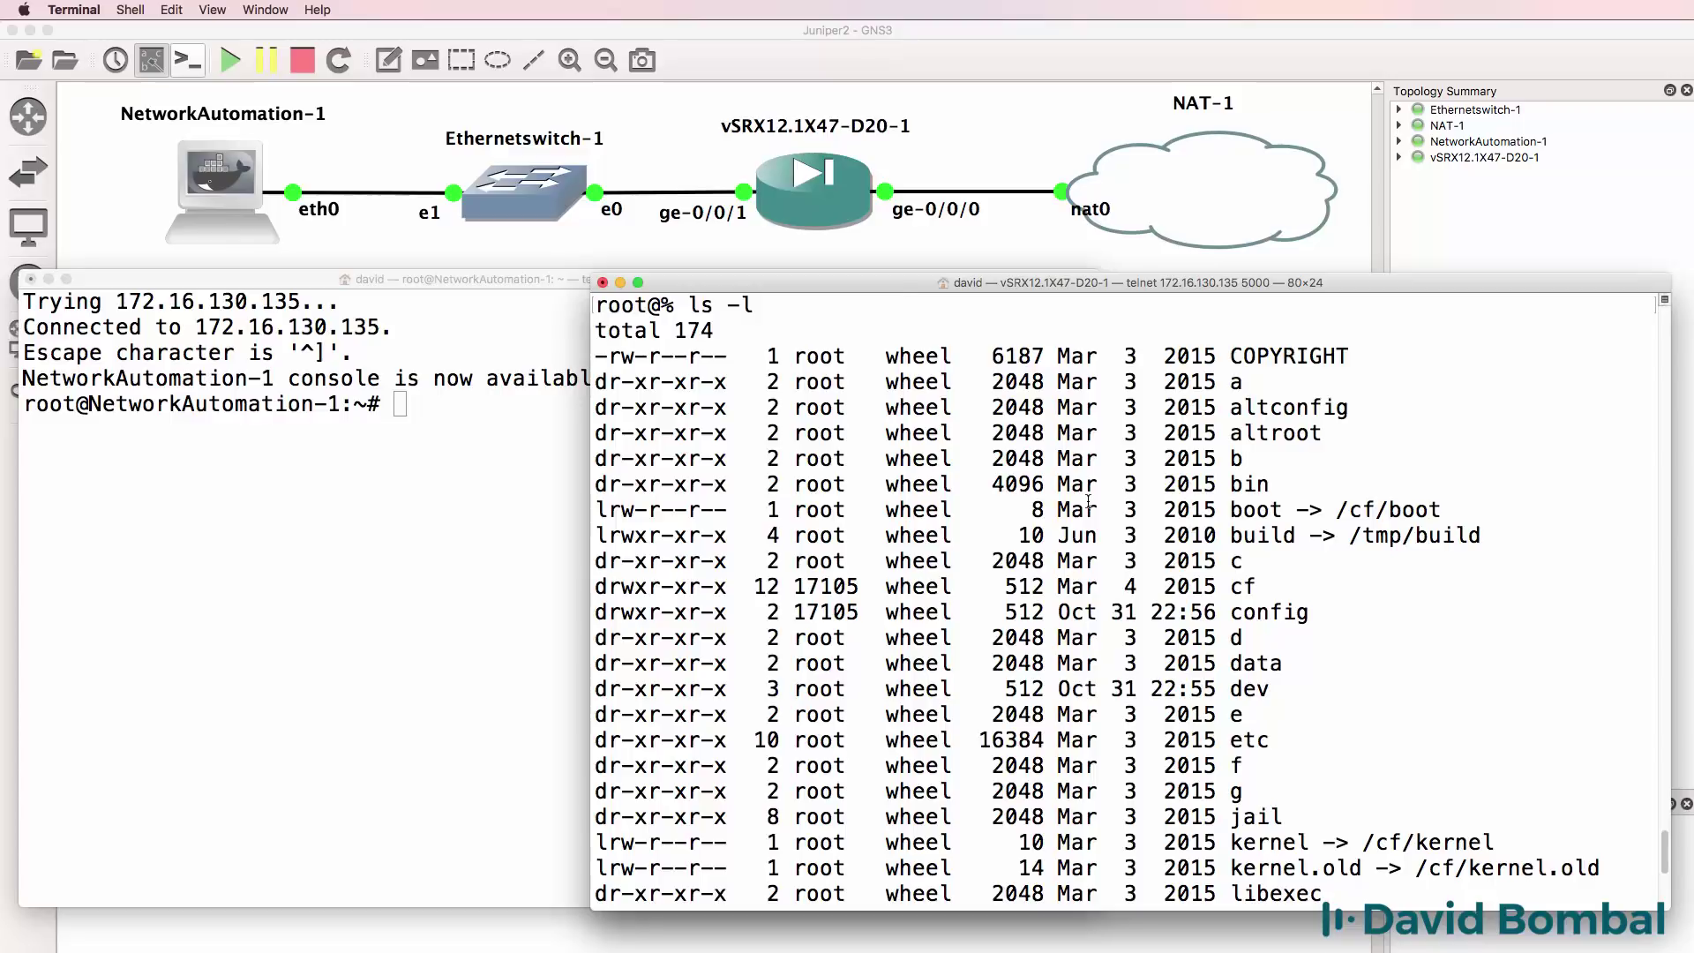
{"action": "scroll", "coordinate": [1089, 501], "scroll_direction": "down", "scroll_amount": 10}
{"action": "scroll", "coordinate": [1094, 512], "scroll_direction": "up", "scroll_amount": 10}
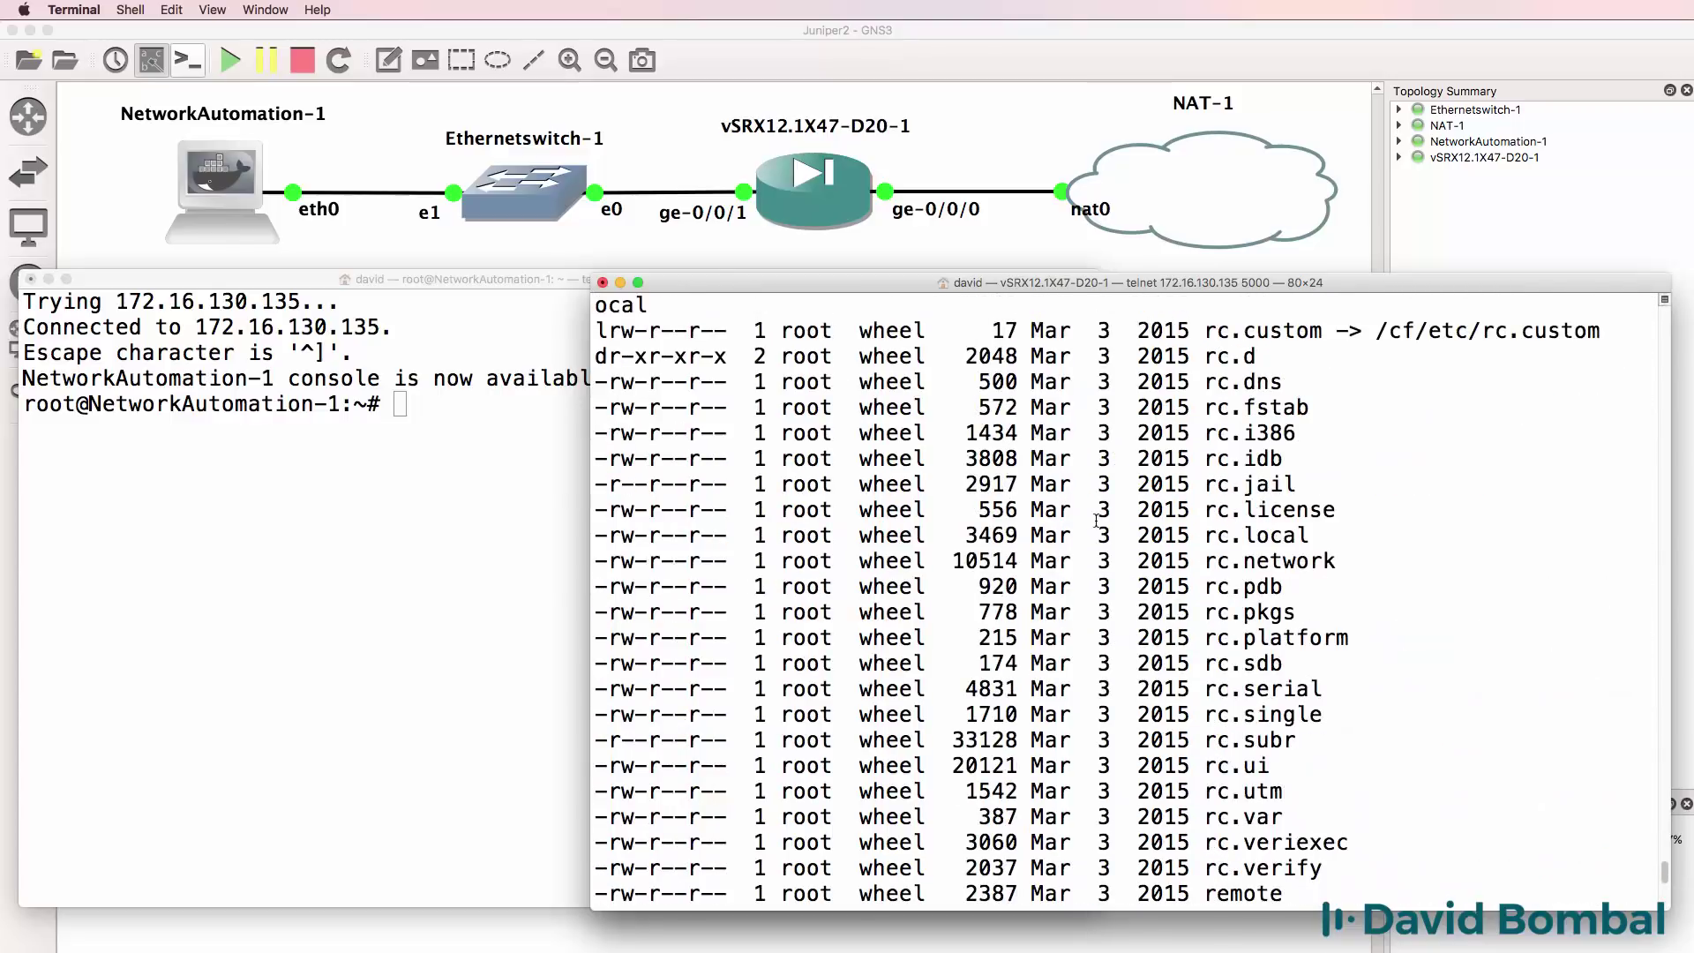
{"action": "scroll", "coordinate": [1096, 520], "scroll_direction": "up", "scroll_amount": 5}
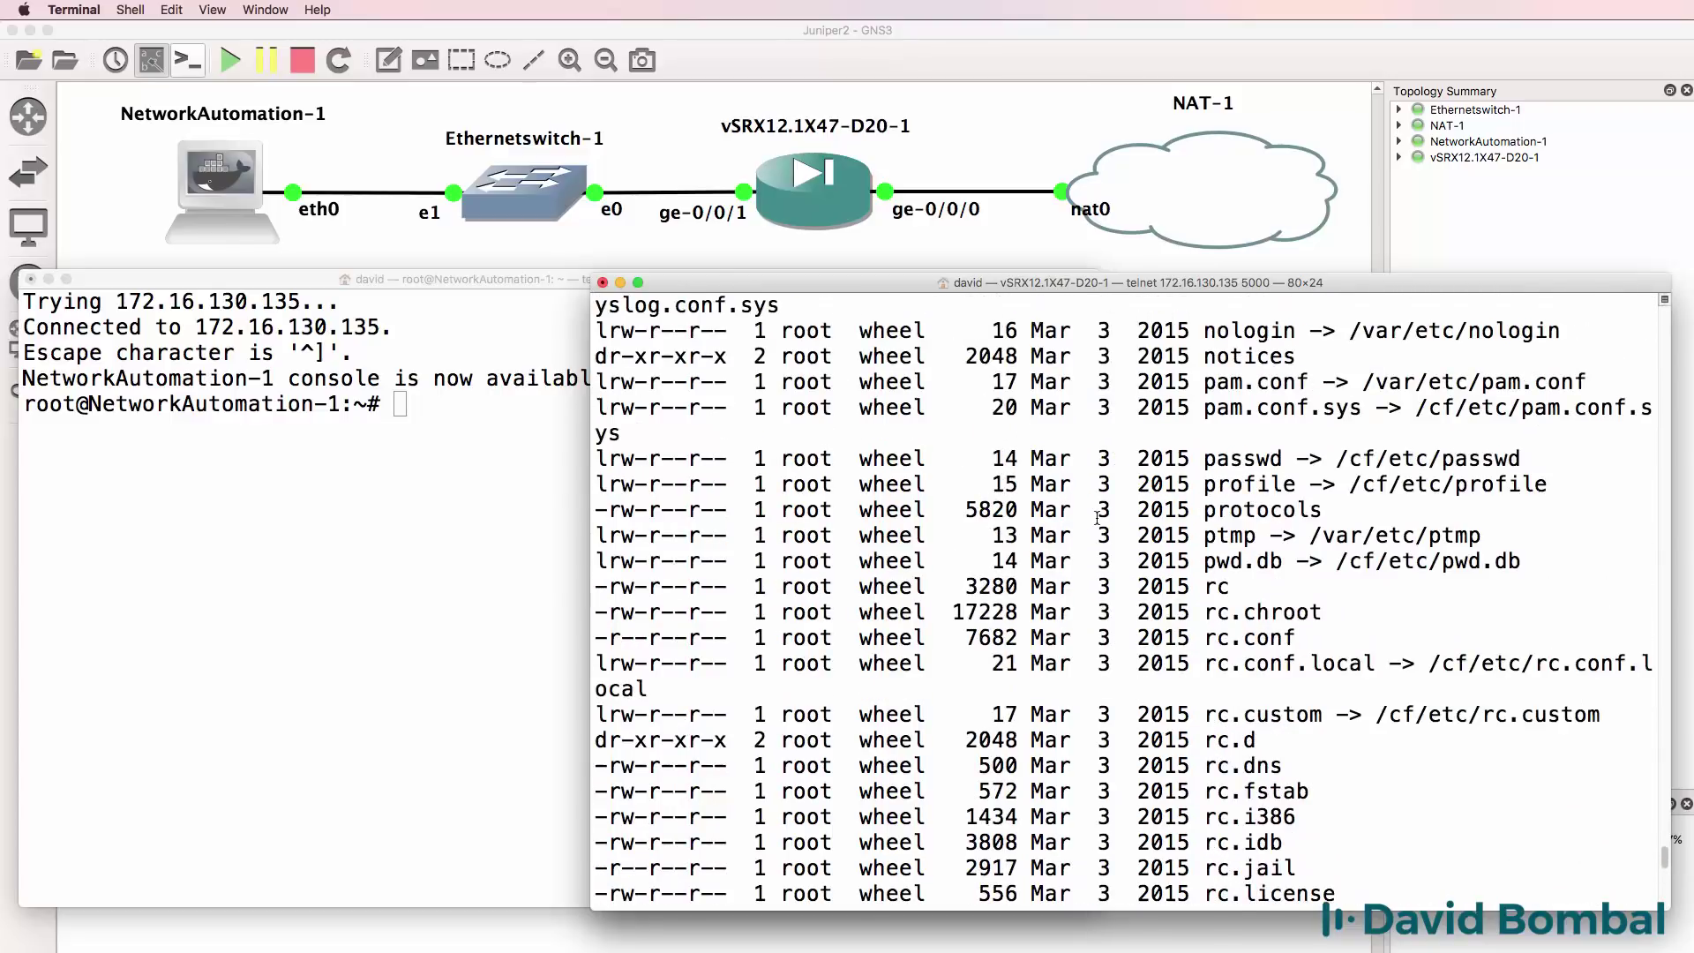
{"action": "scroll", "coordinate": [1098, 517], "scroll_direction": "up", "scroll_amount": 1}
{"action": "scroll", "coordinate": [1097, 512], "scroll_direction": "down", "scroll_amount": 10}
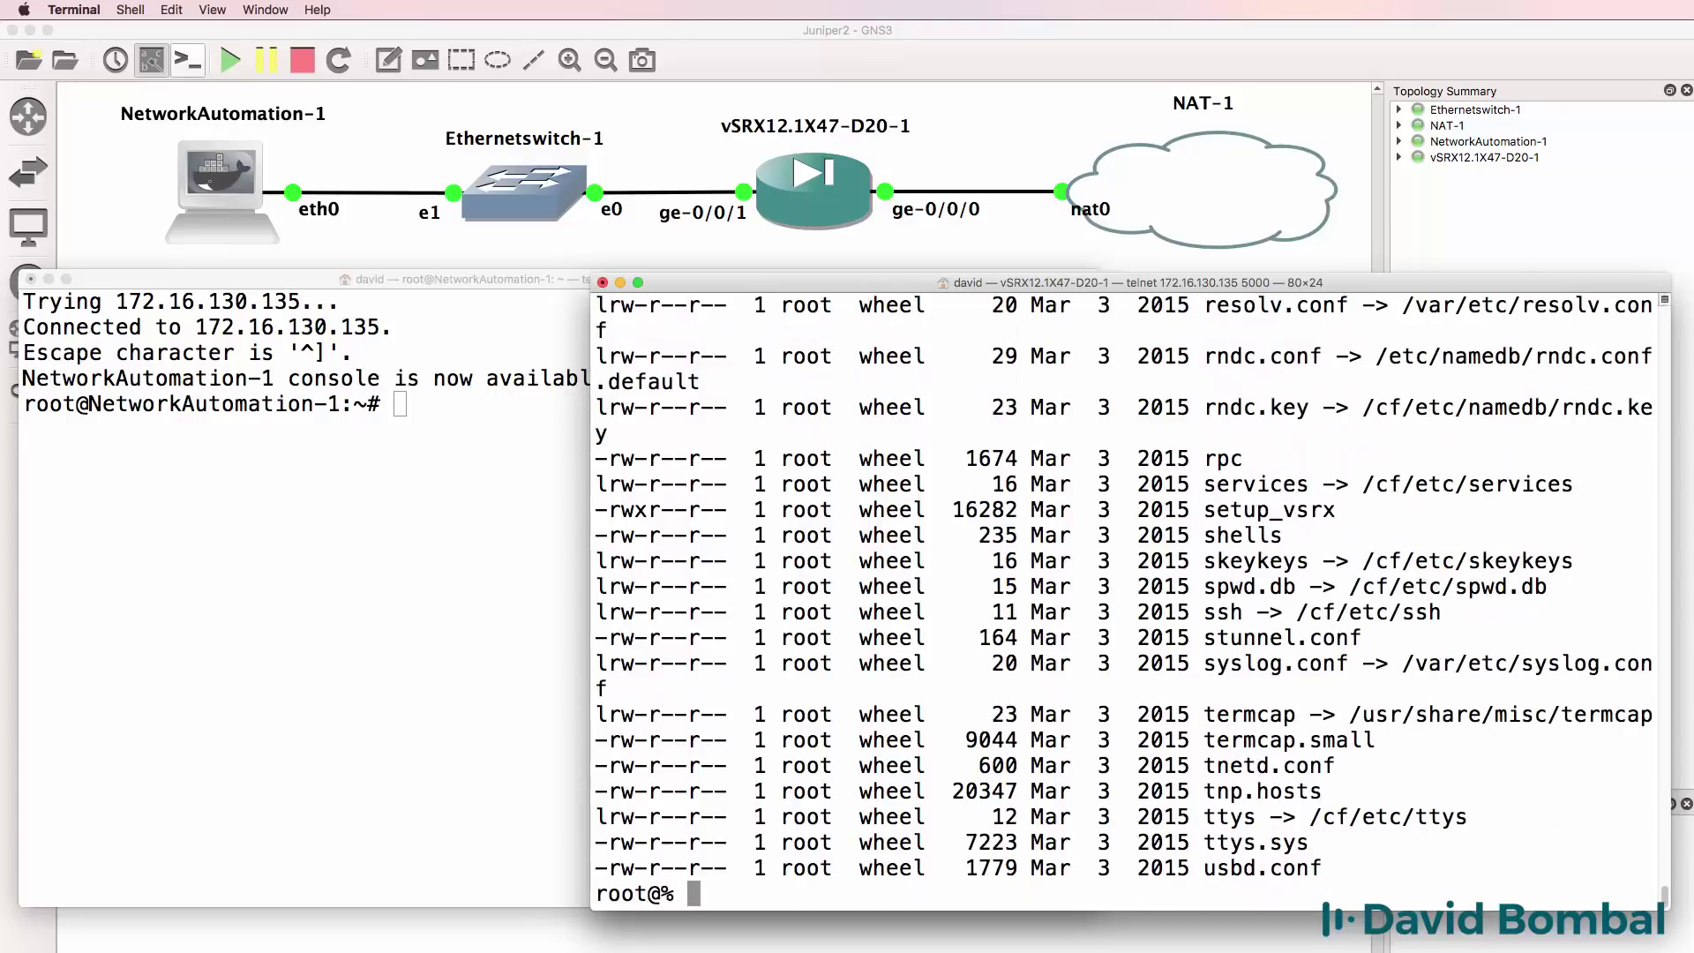
Return to the home directory and confirm pwd reports /cf/root.
{"action": "type", "text": "cd"}
{"action": "key", "text": "Return"}
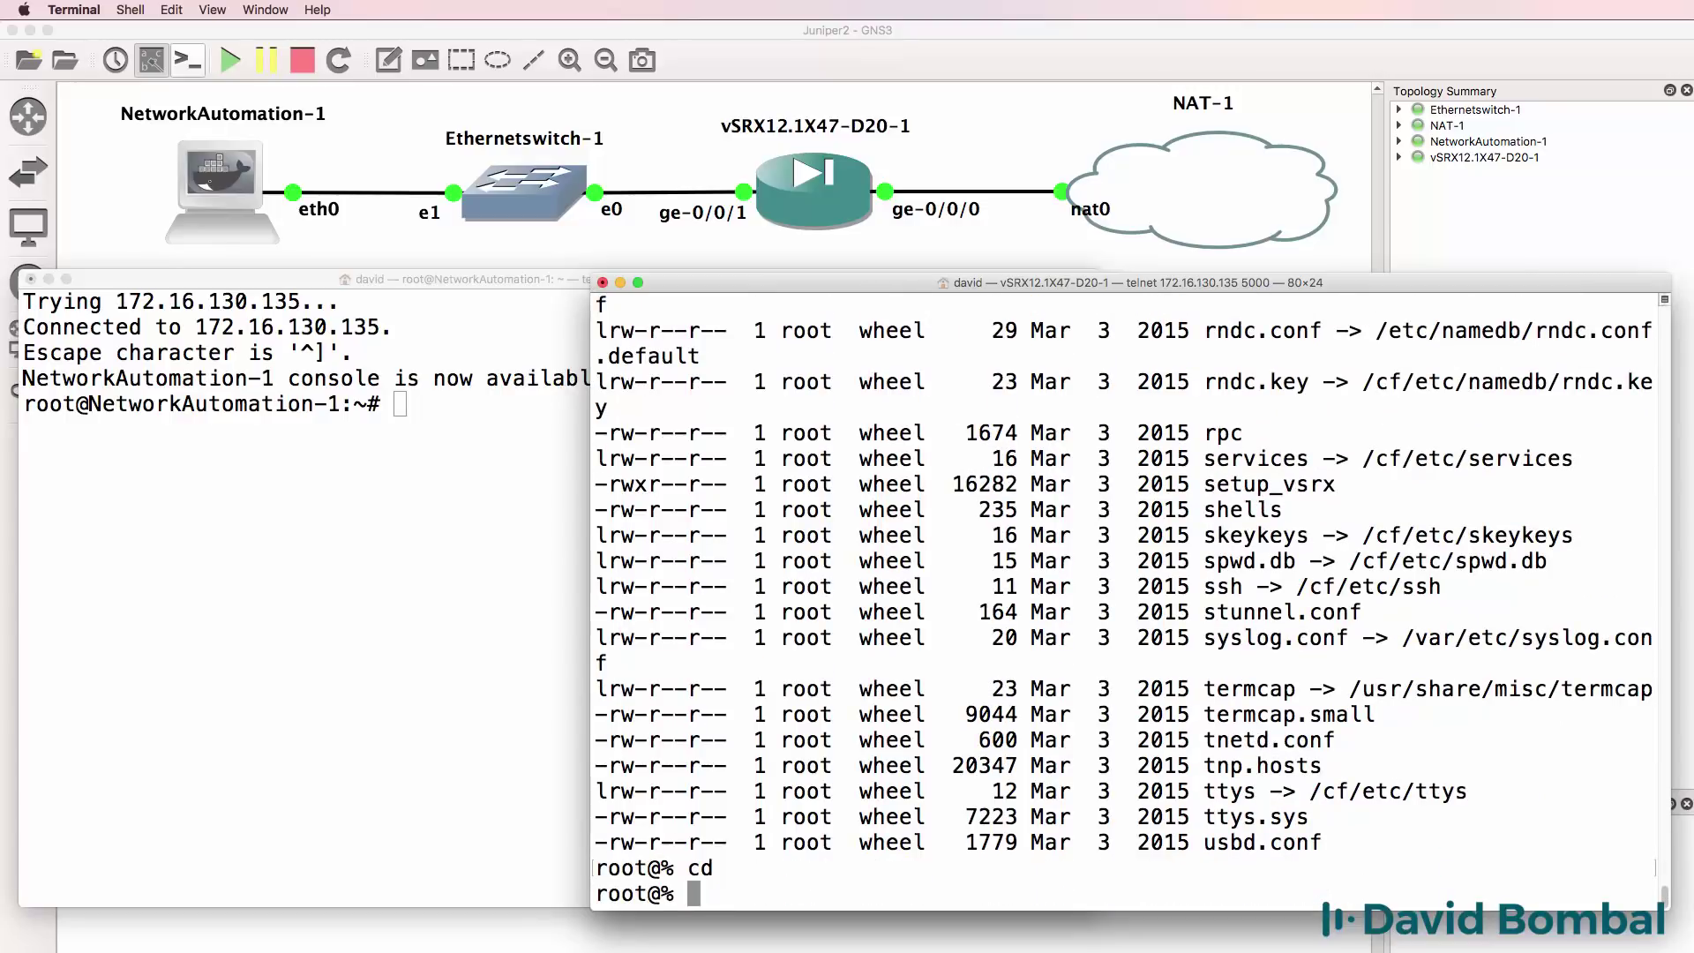
{"action": "type", "text": "pwd"}
{"action": "key", "text": "Return"}
Start the Junos CLI, enter configure mode, and page through run show configuration.
{"action": "type", "text": "cl"}
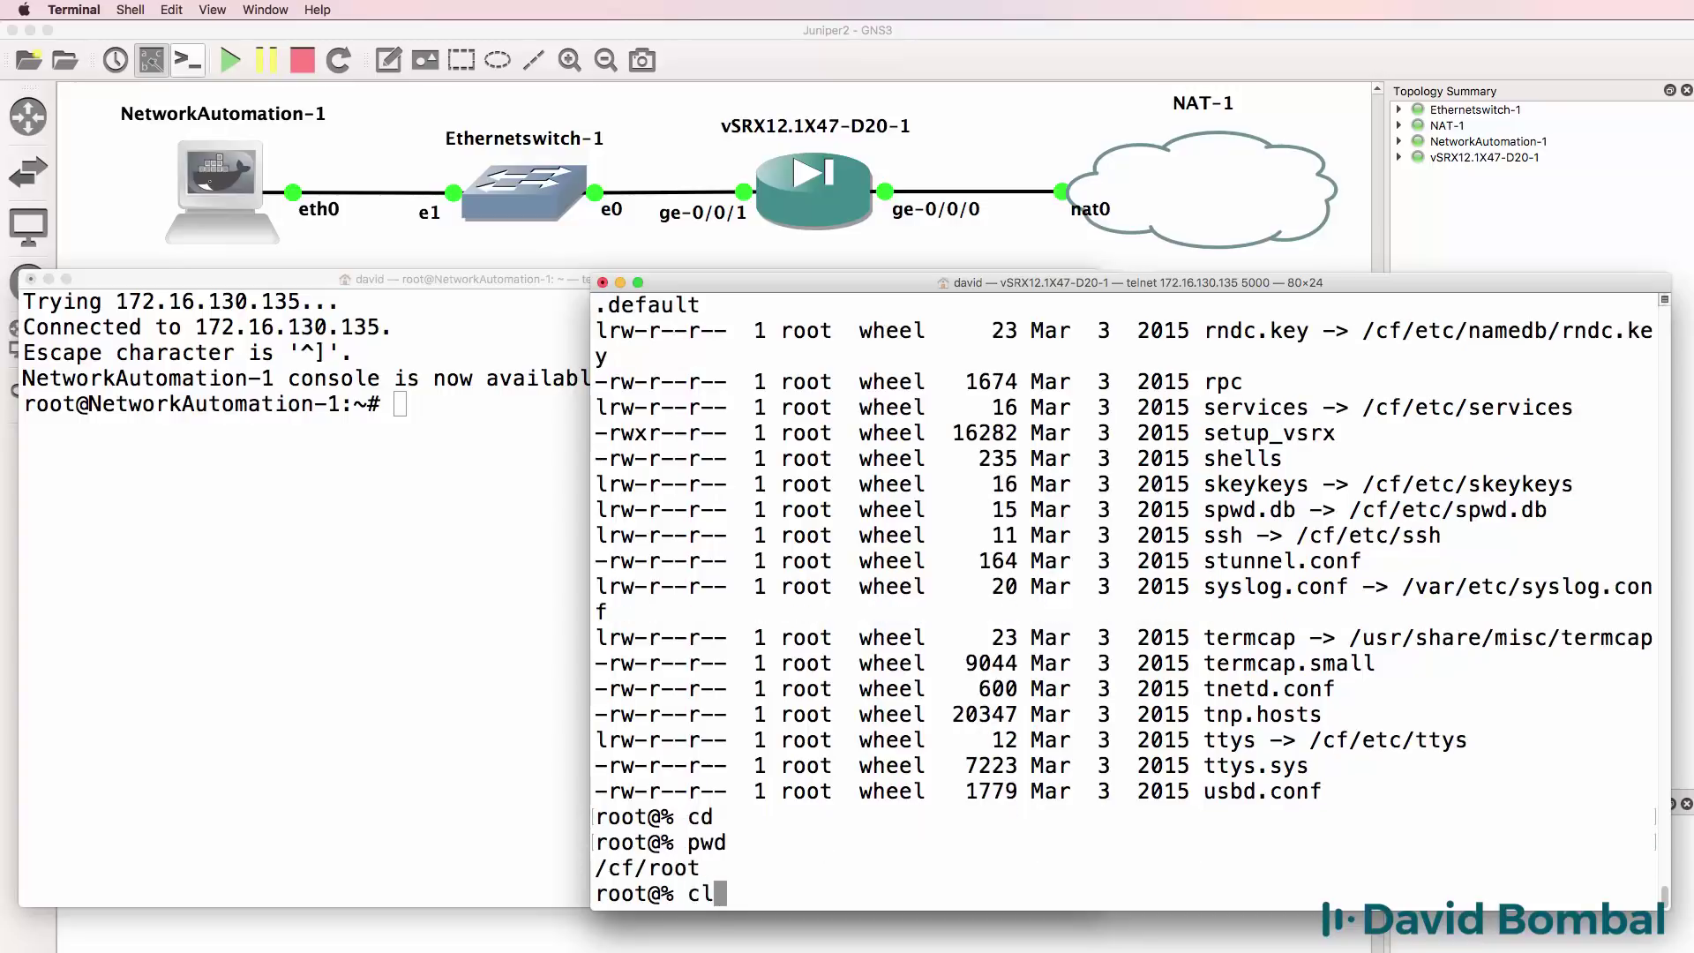
{"action": "type", "text": "i"}
{"action": "key", "text": "Return"}
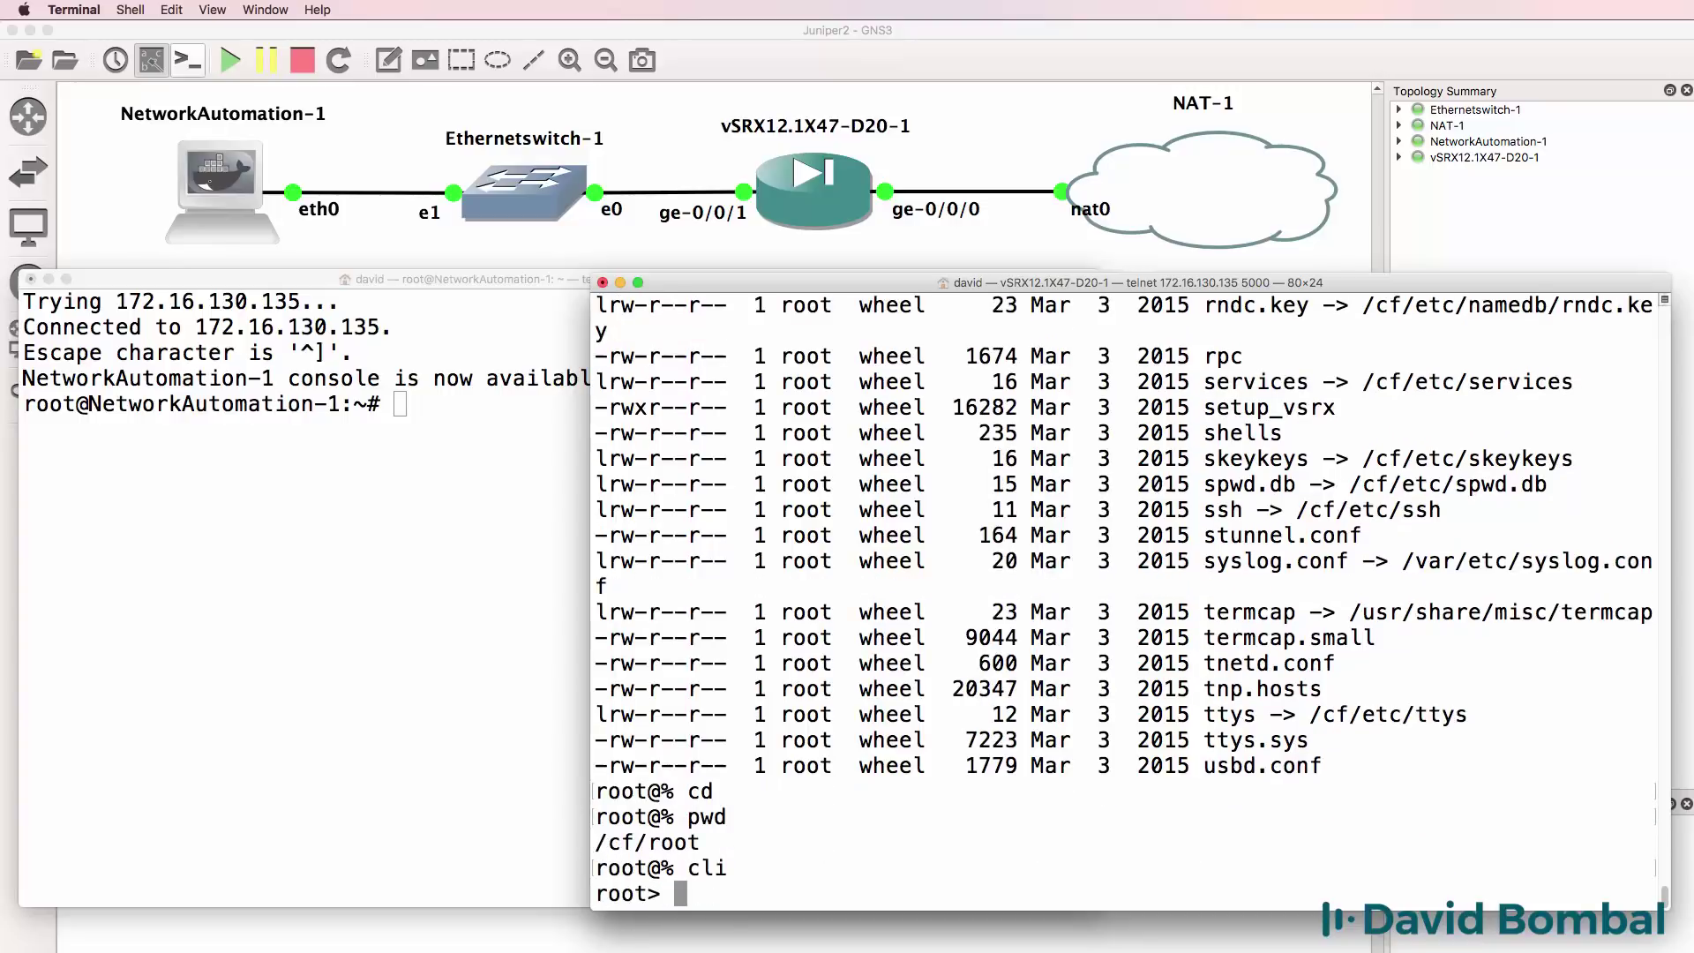
{"action": "type", "text": "configure"}
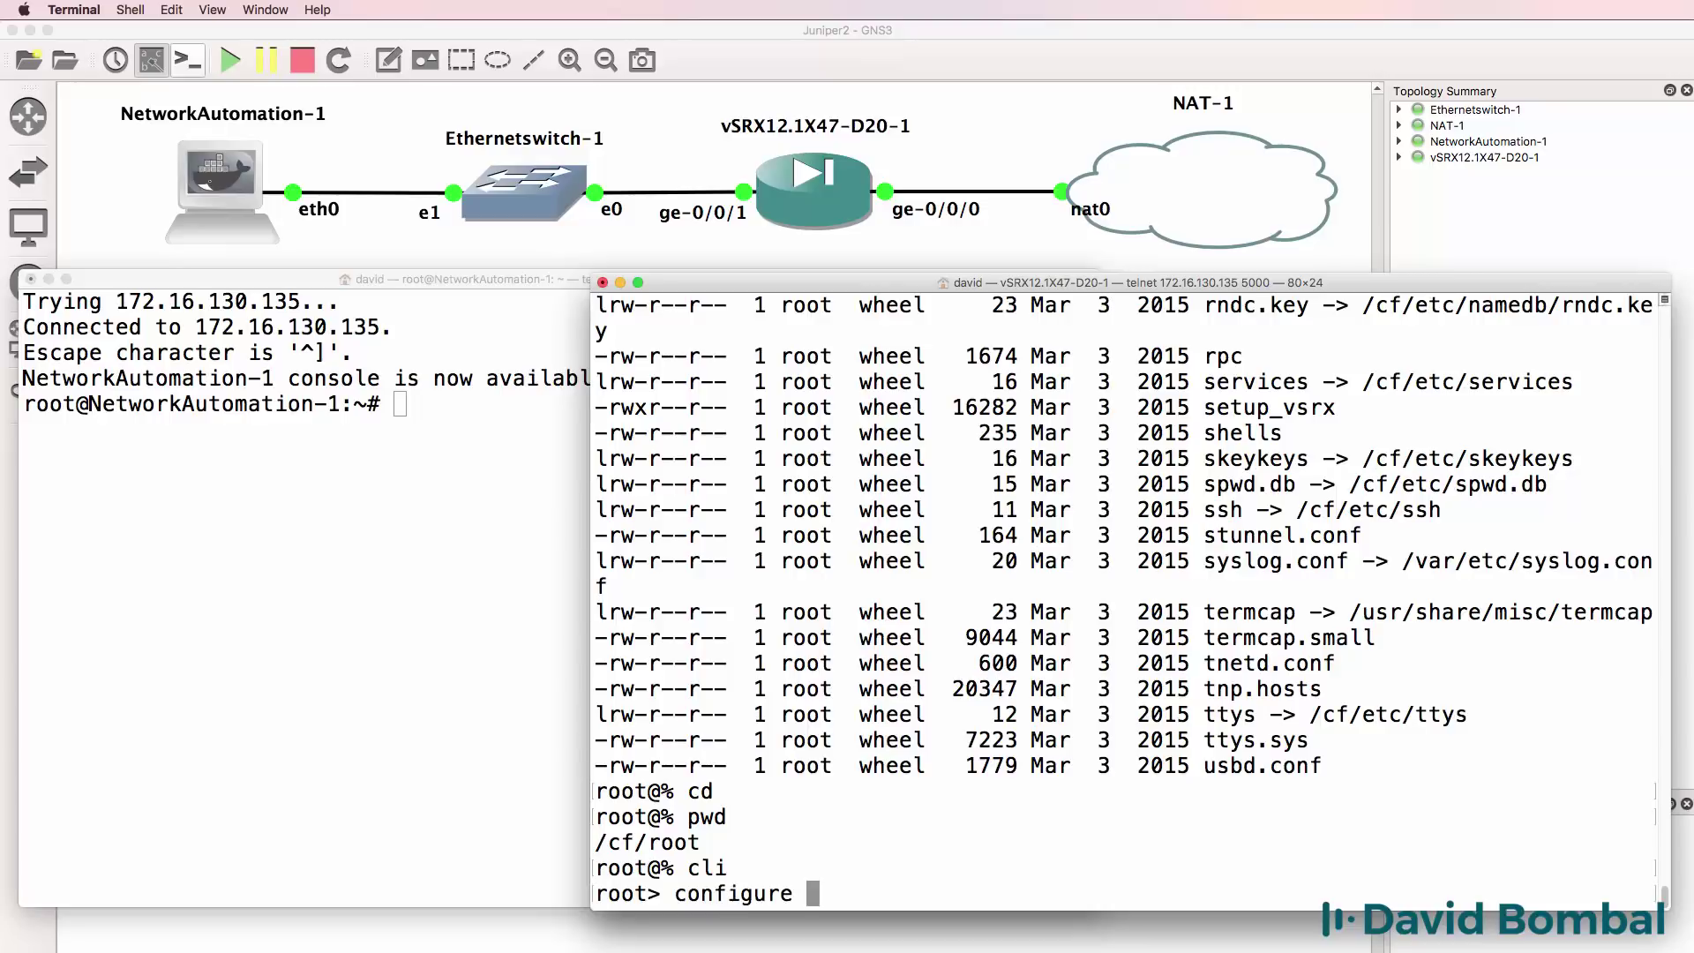
{"action": "key", "text": "Return"}
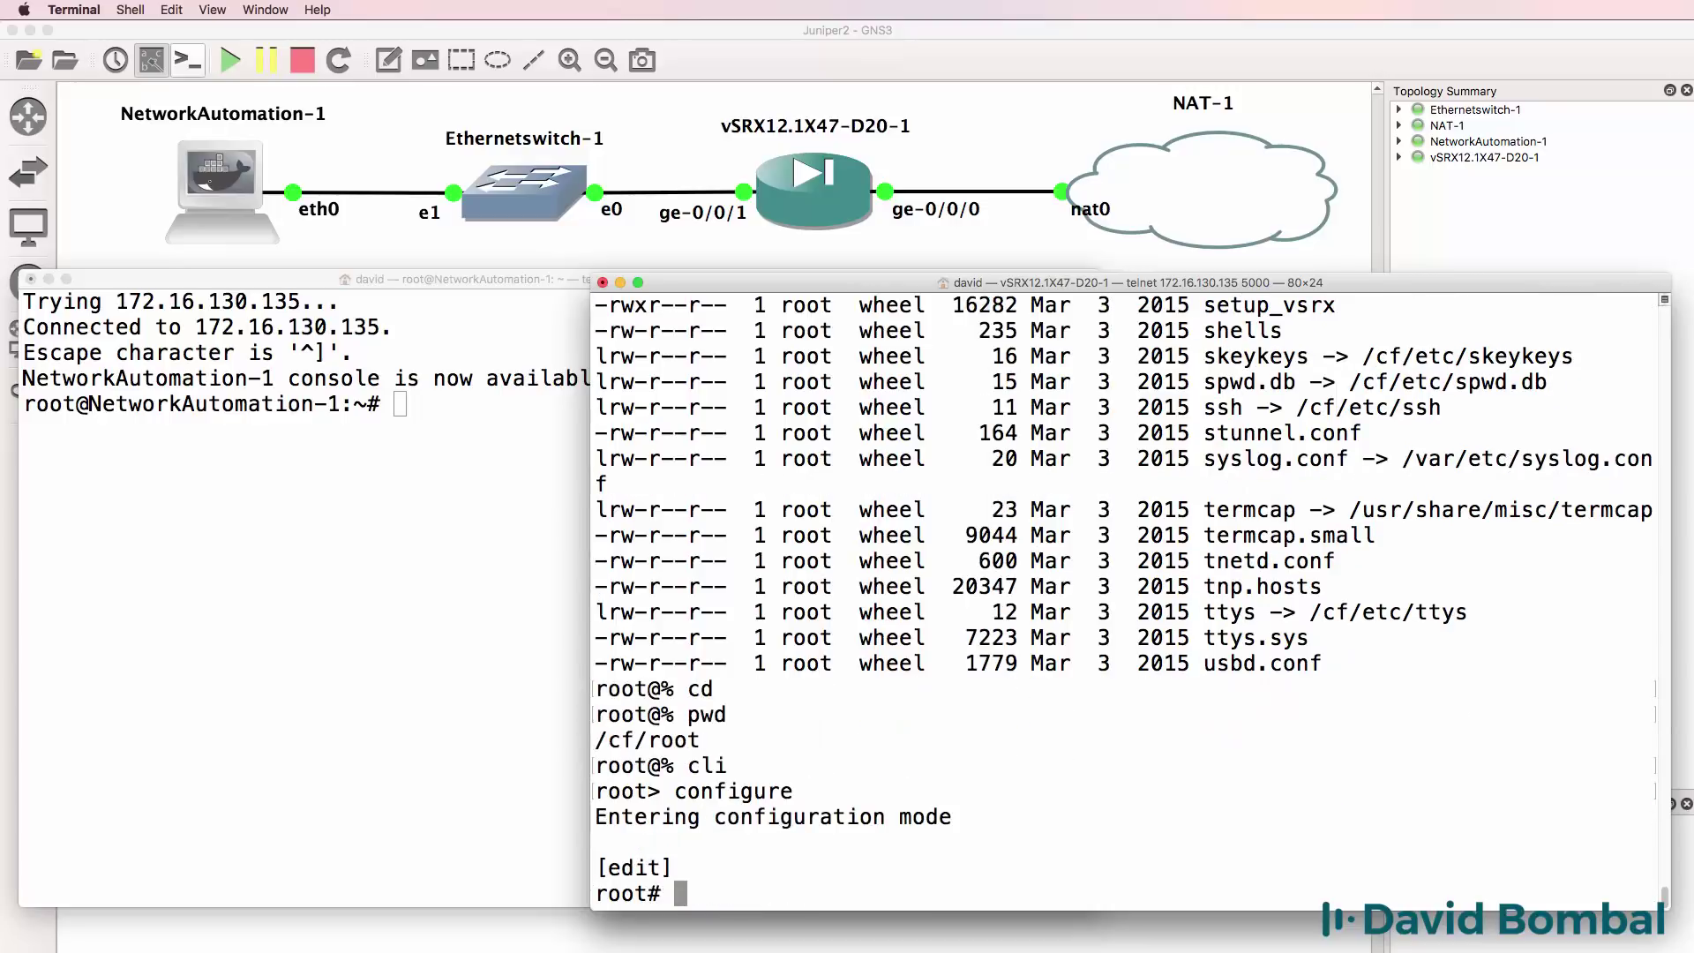
{"action": "type", "text": "run show conf"}
{"action": "key", "text": "Return"}
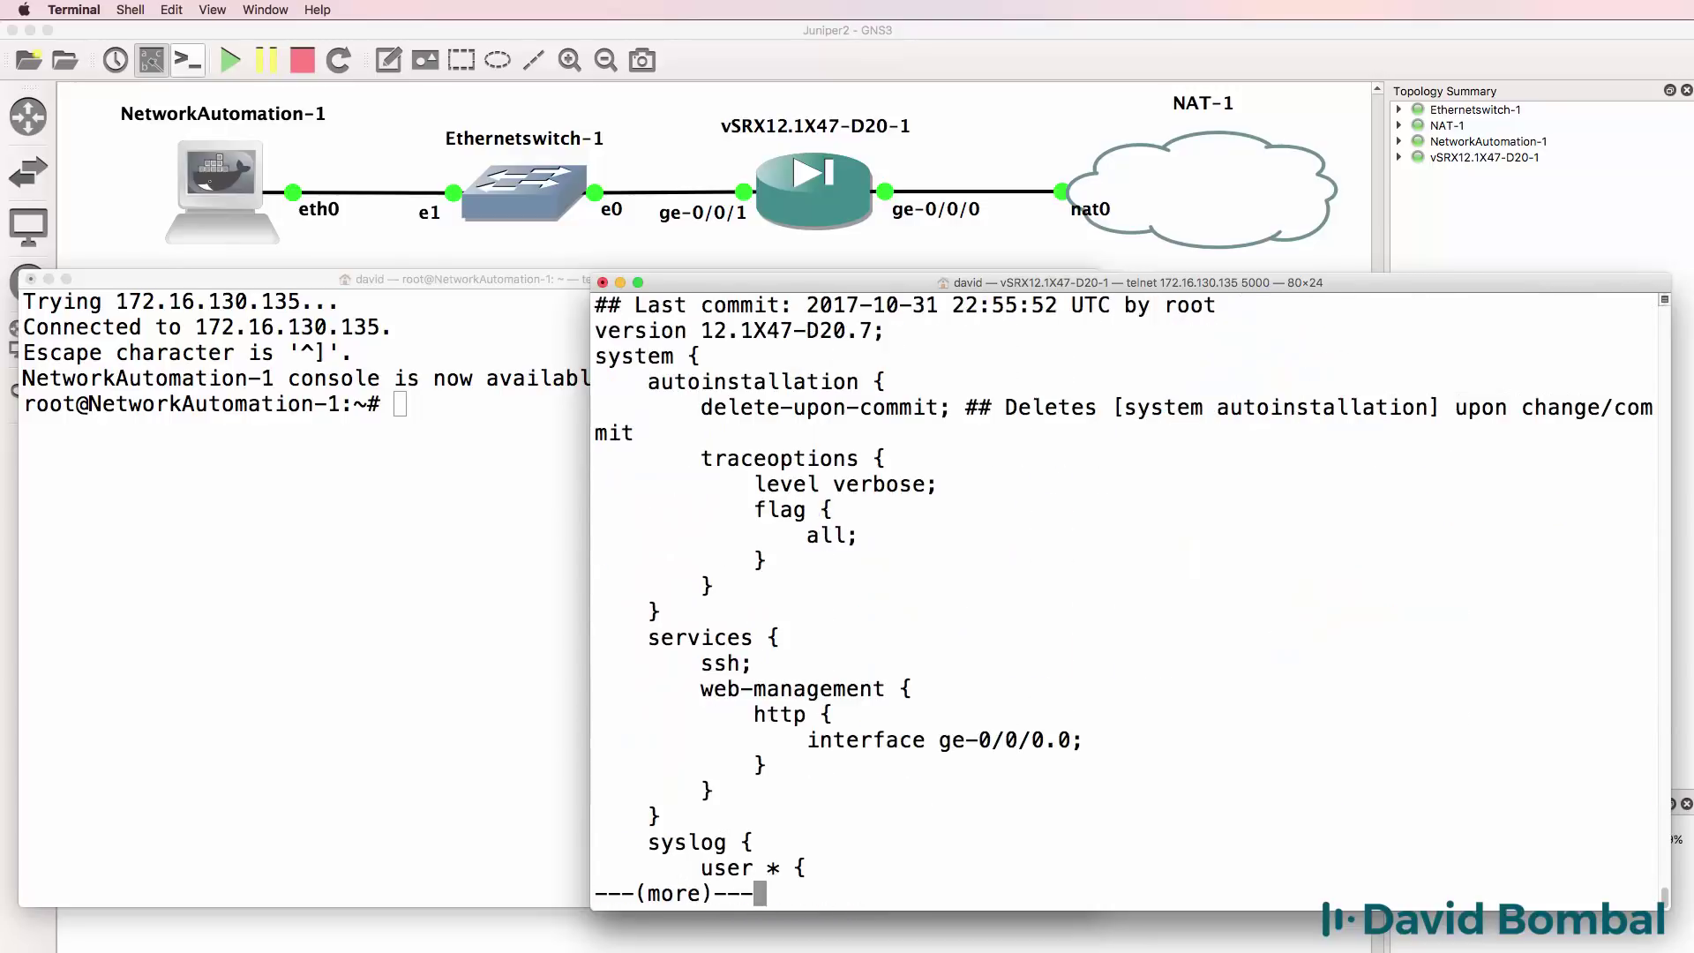
{"action": "key", "text": "space"}
{"action": "key", "text": "space"}
{"action": "key", "text": "space"}
{"action": "key", "text": "space"}
{"action": "key", "text": "space"}
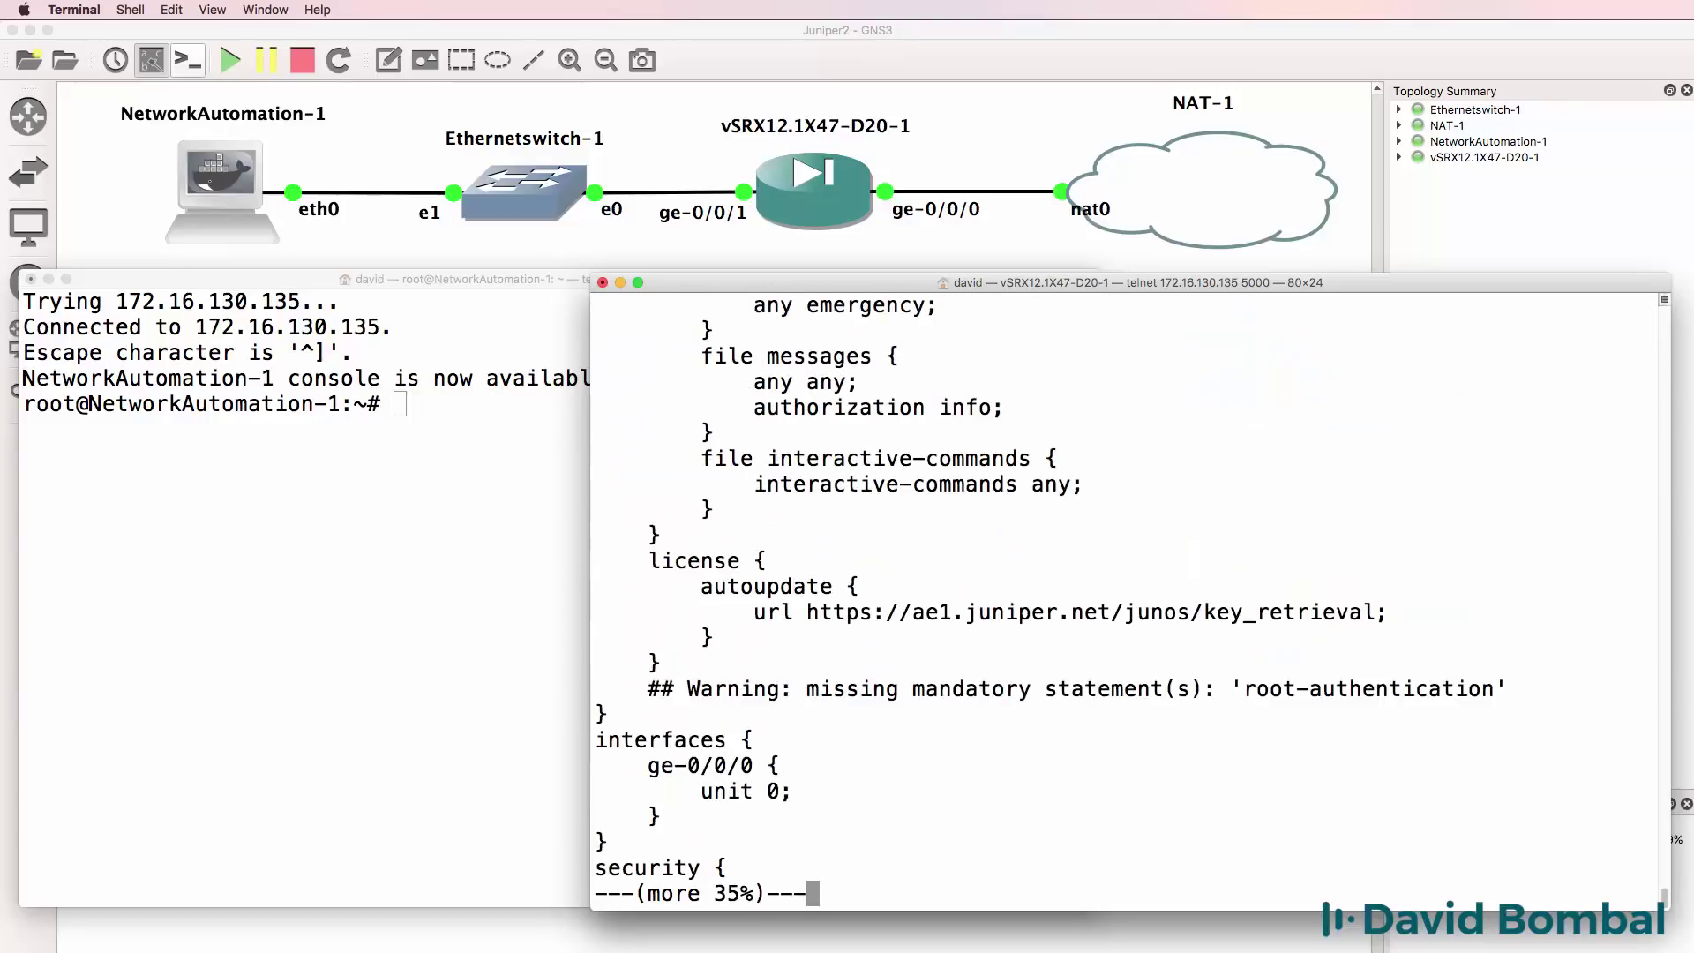
{"action": "key", "text": "q"}
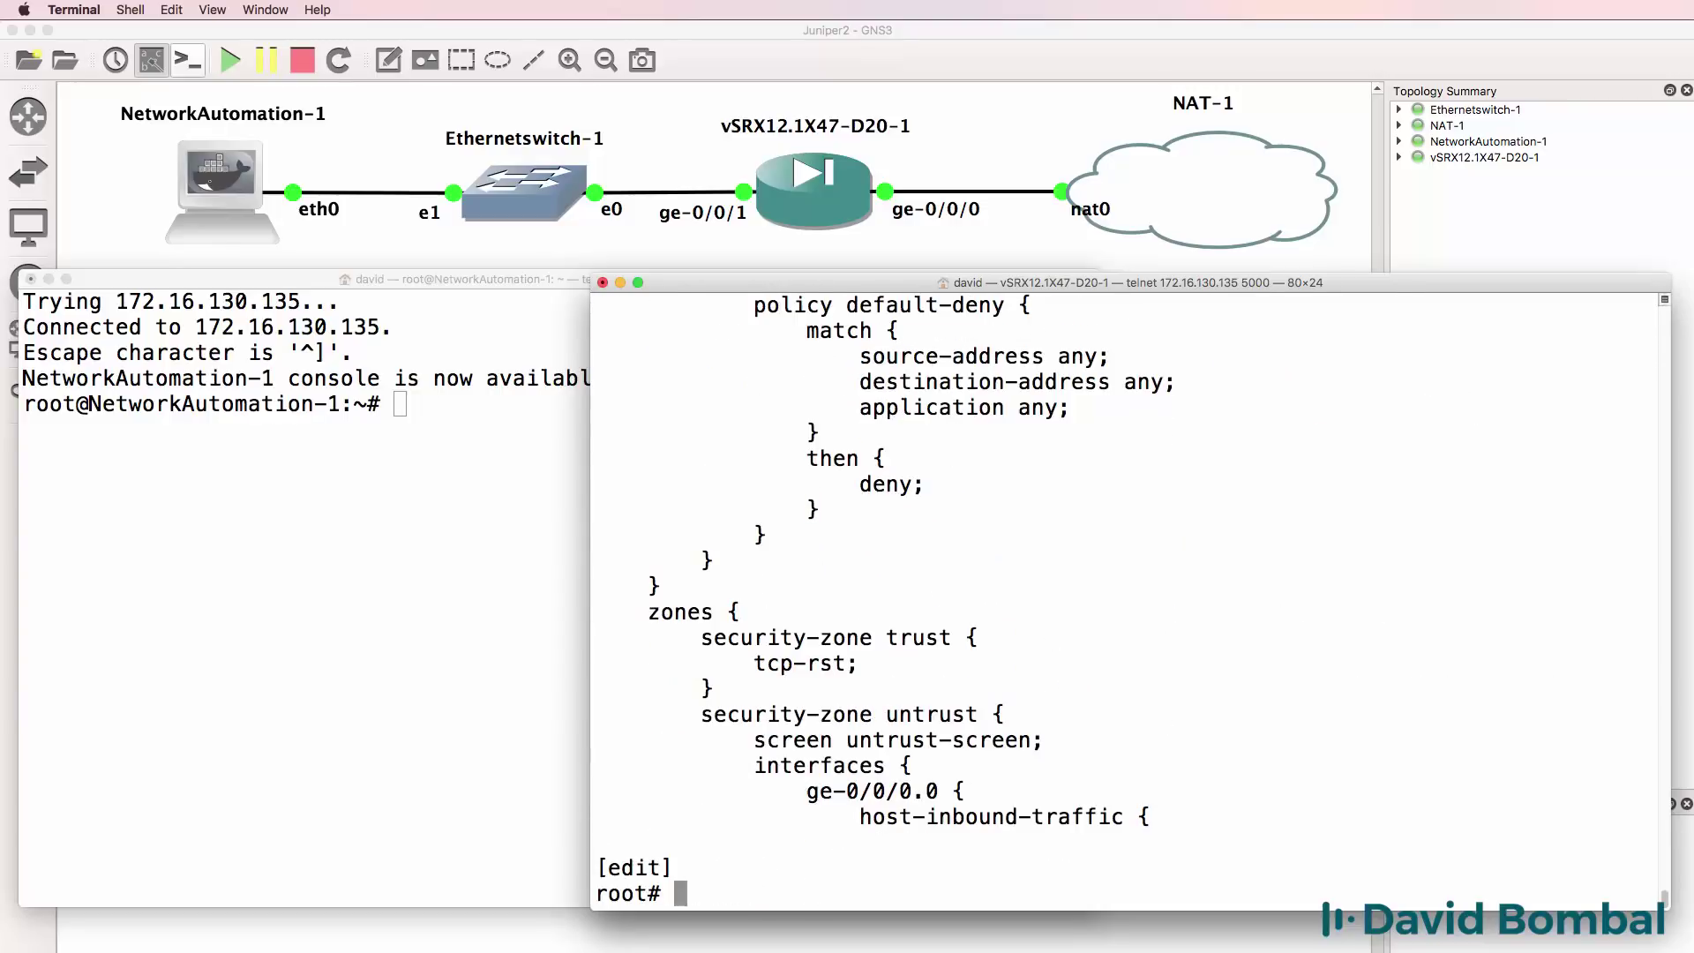
List the configuration as set commands with show configuration | display set.
{"action": "key", "text": "Up"}
{"action": "type", "text": "| "}
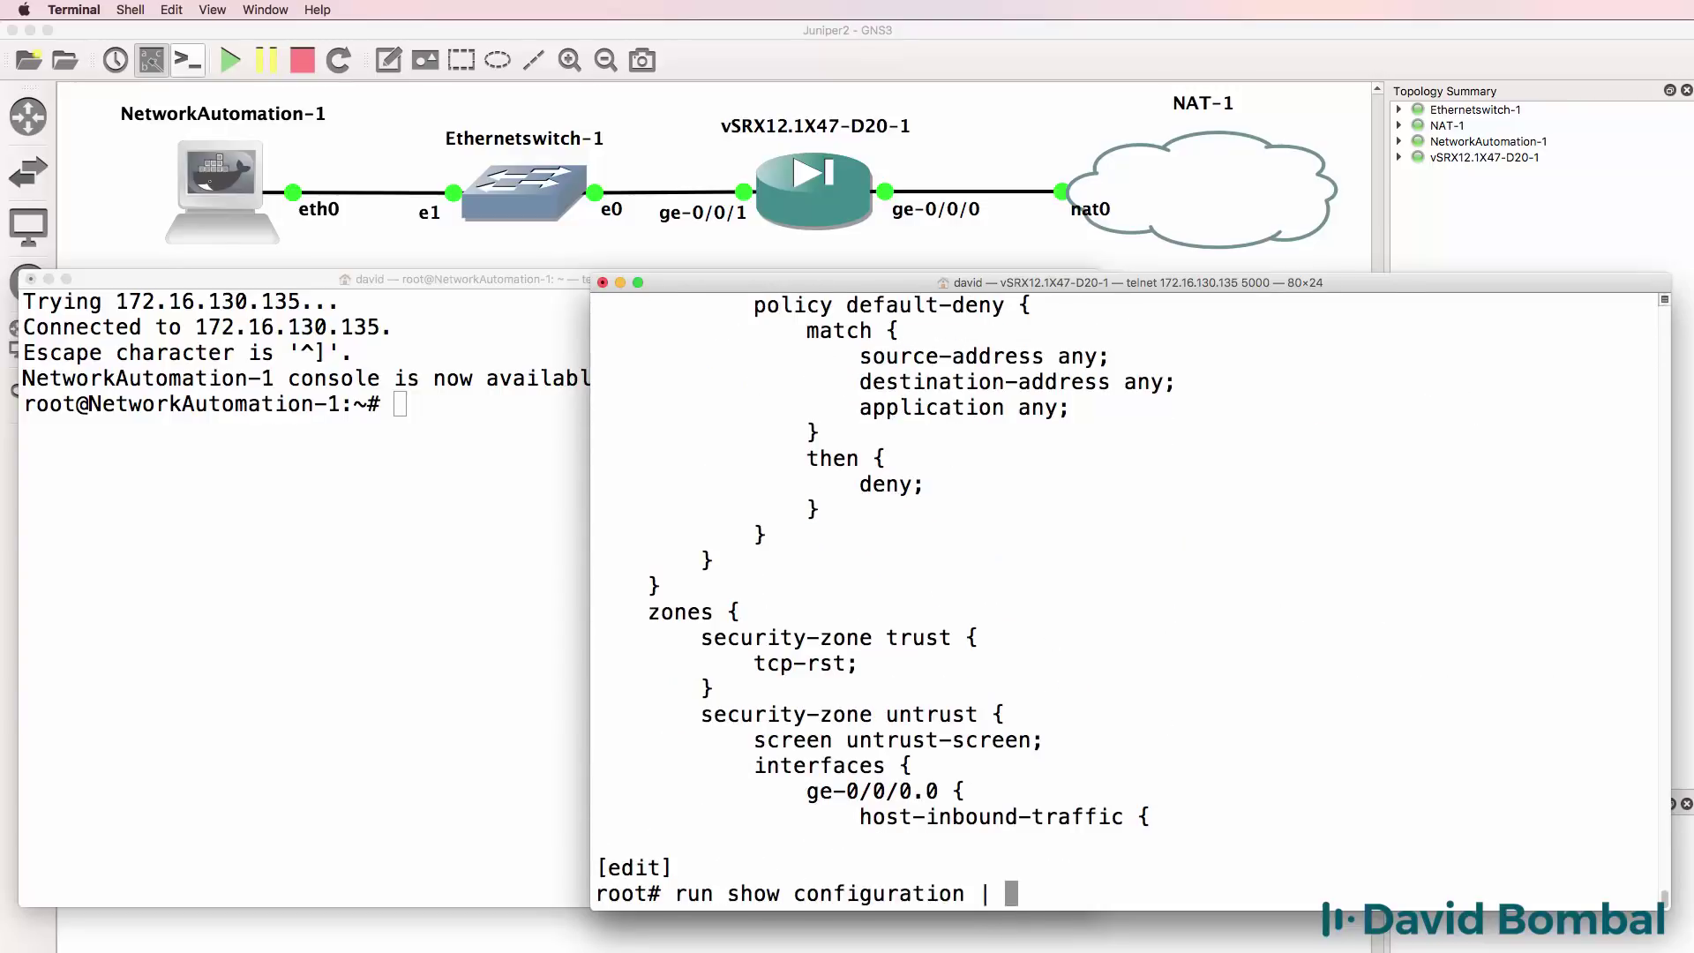
{"action": "type", "text": "display set"}
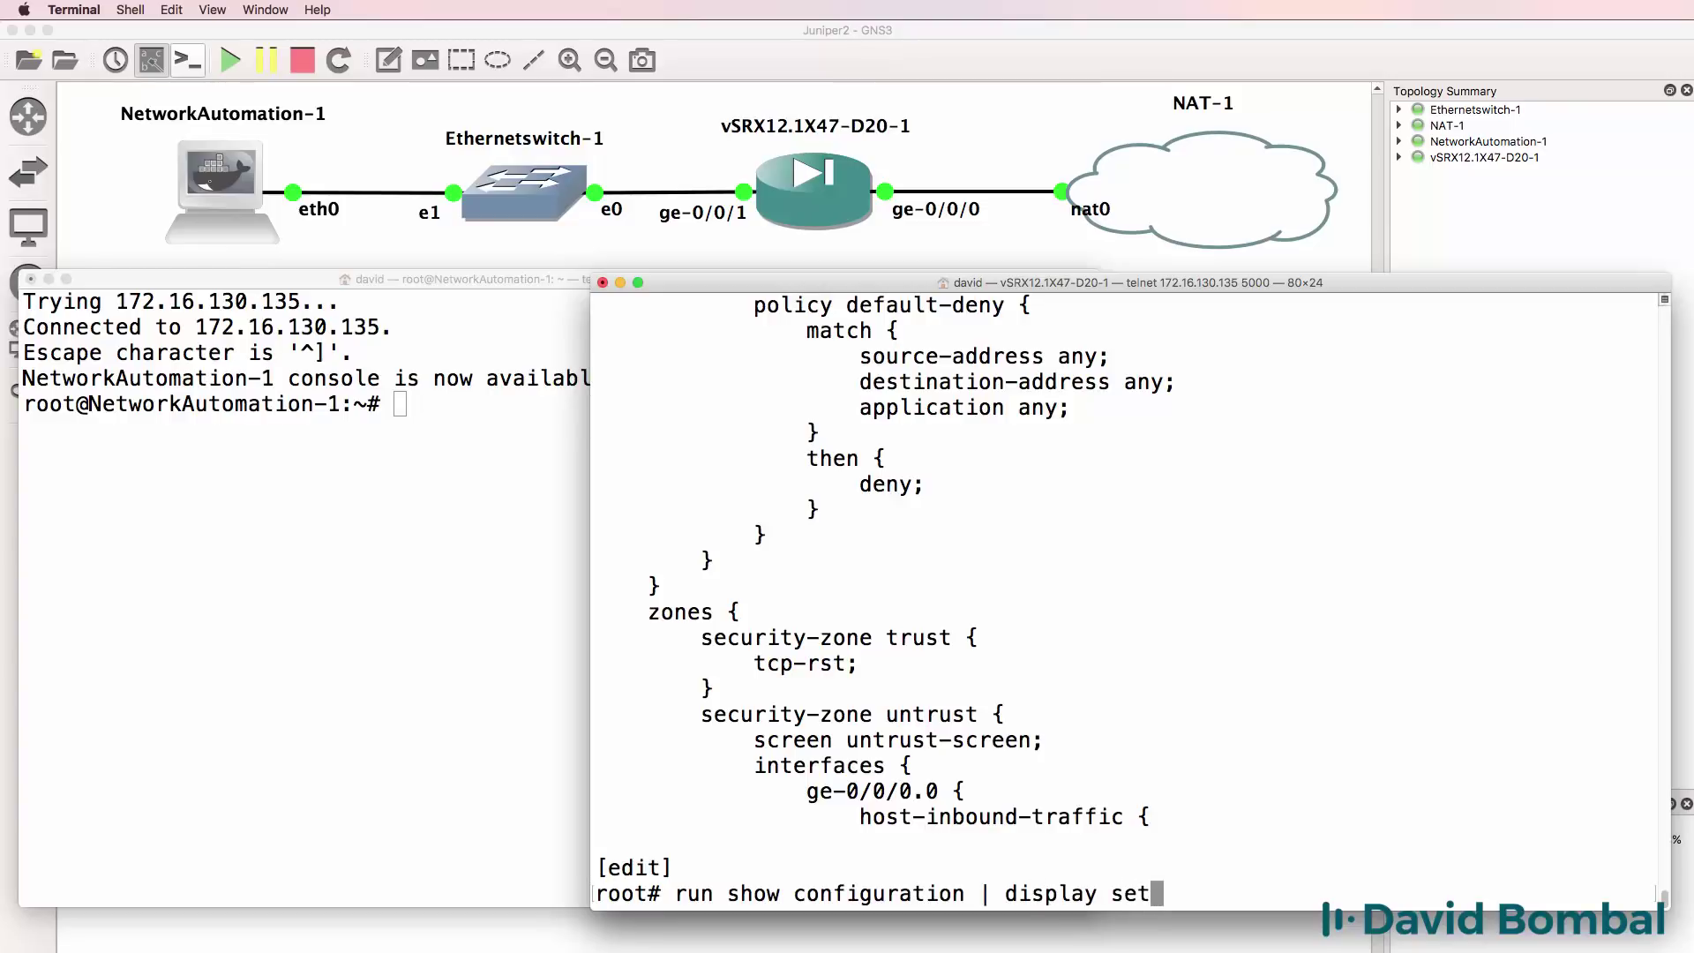
{"action": "key", "text": "Return"}
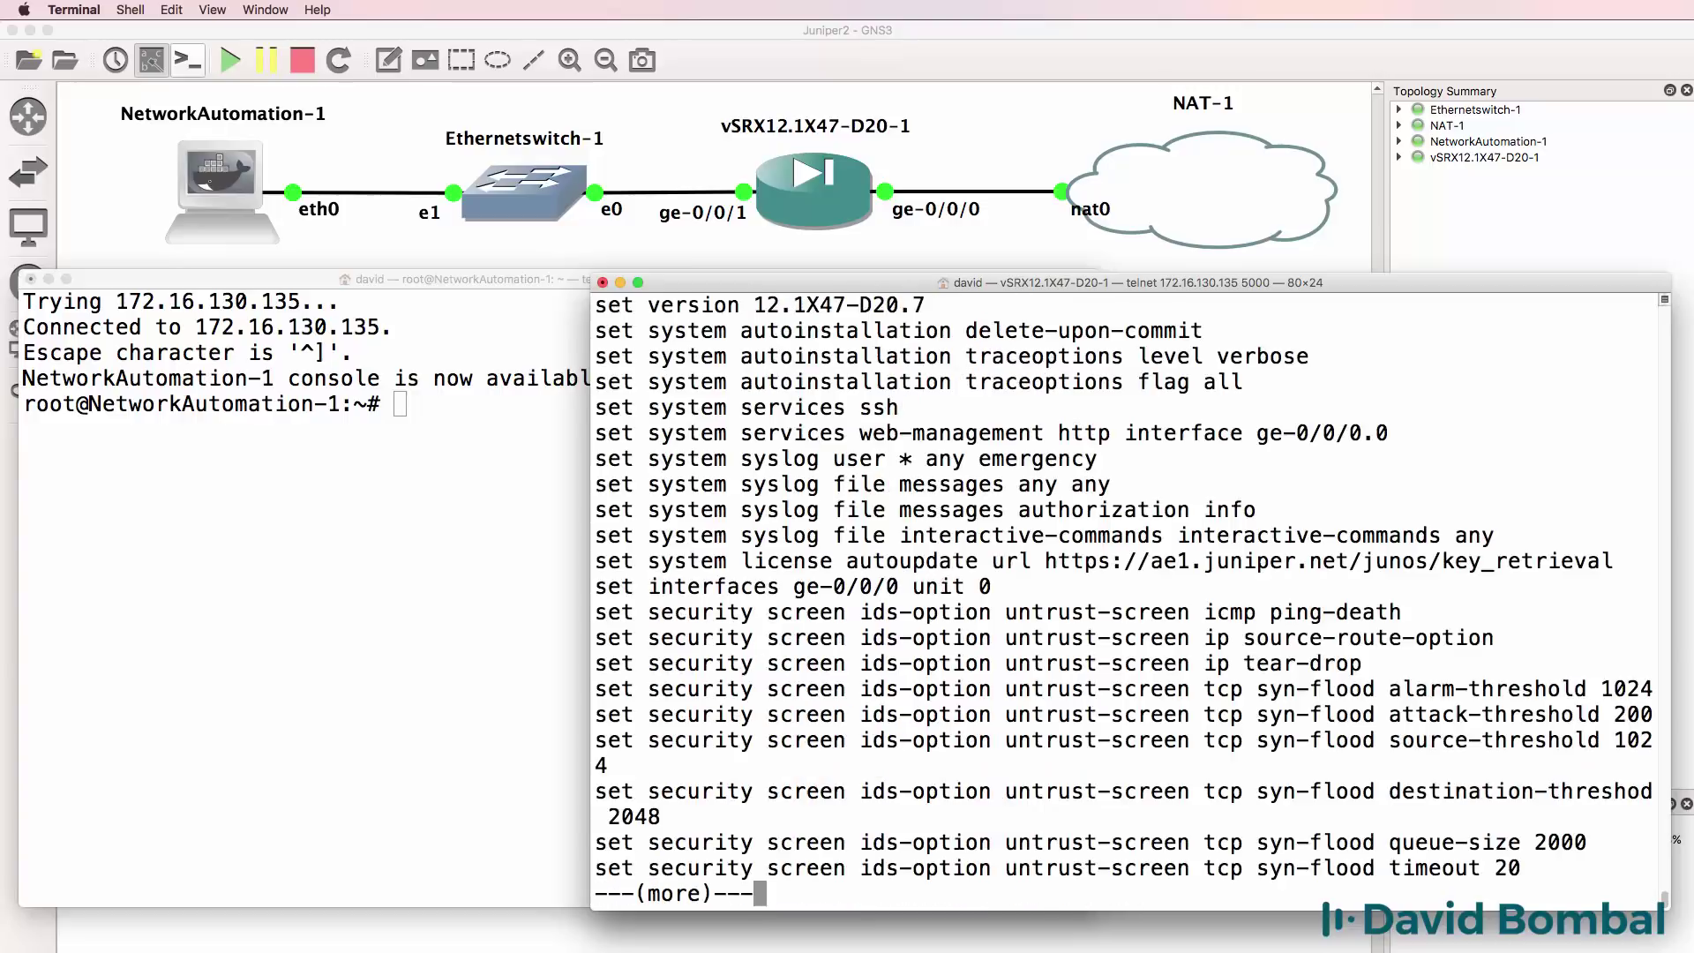
{"action": "key", "text": "space"}
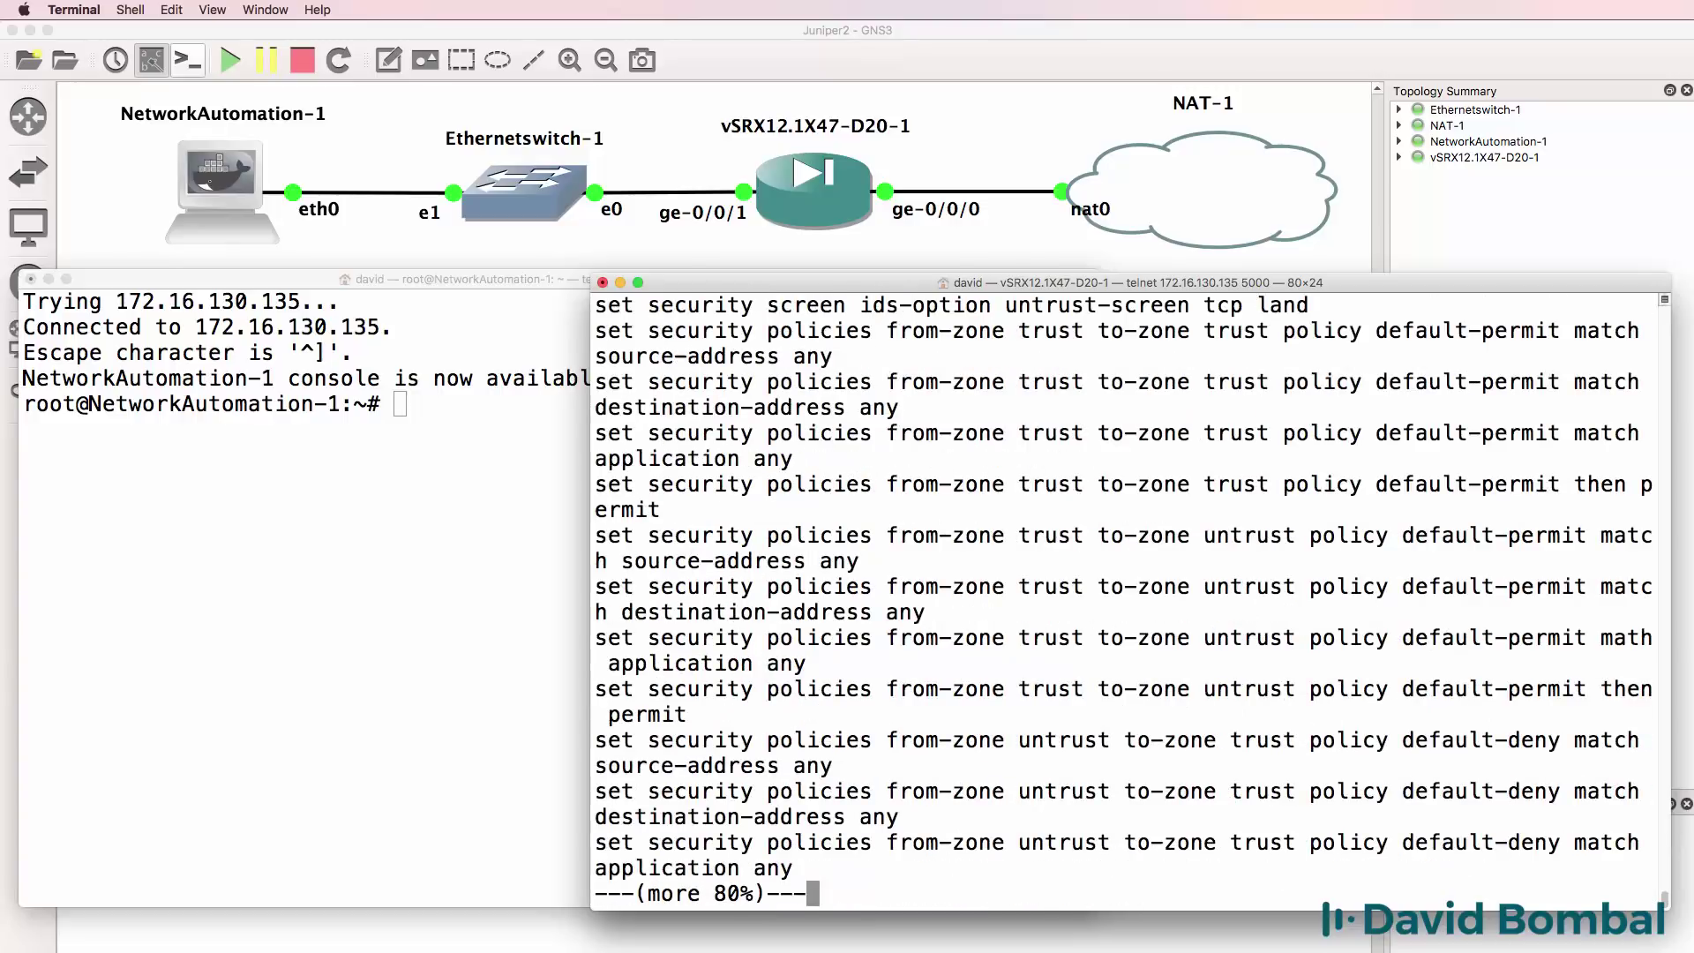
{"action": "key", "text": "space"}
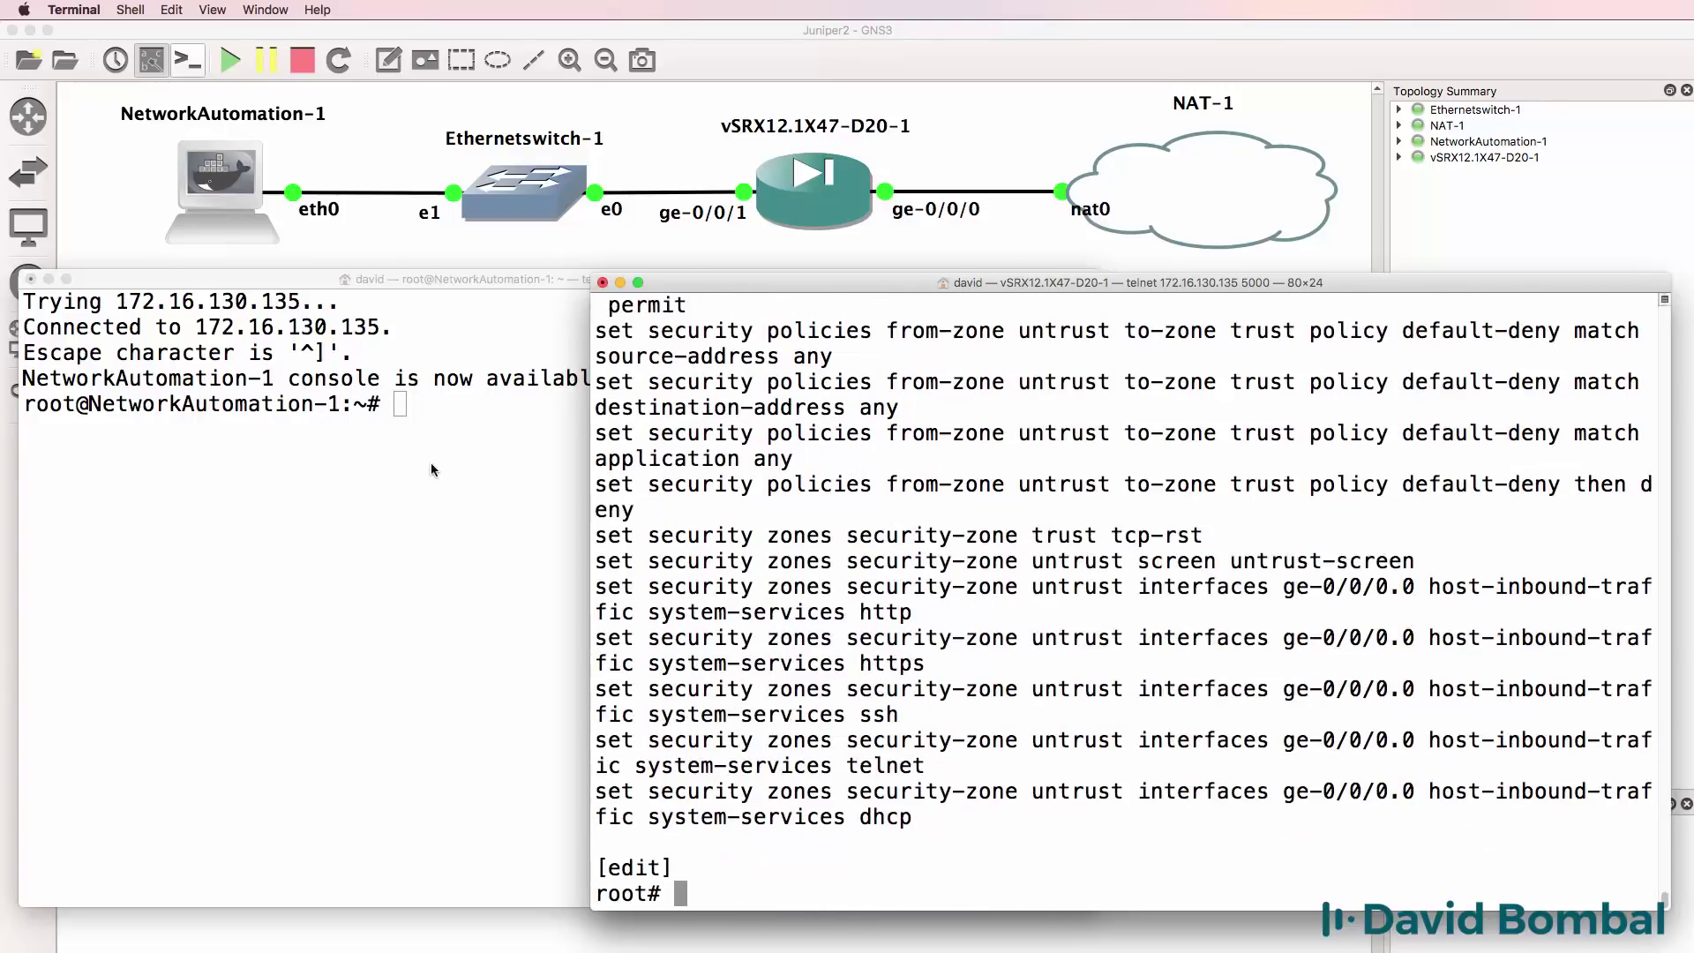
Widen the vSRX console and rerun the set-format listing, paging toward the end.
{"action": "left_click_drag", "start_coordinate": [587, 495], "coordinate": [396, 484]}
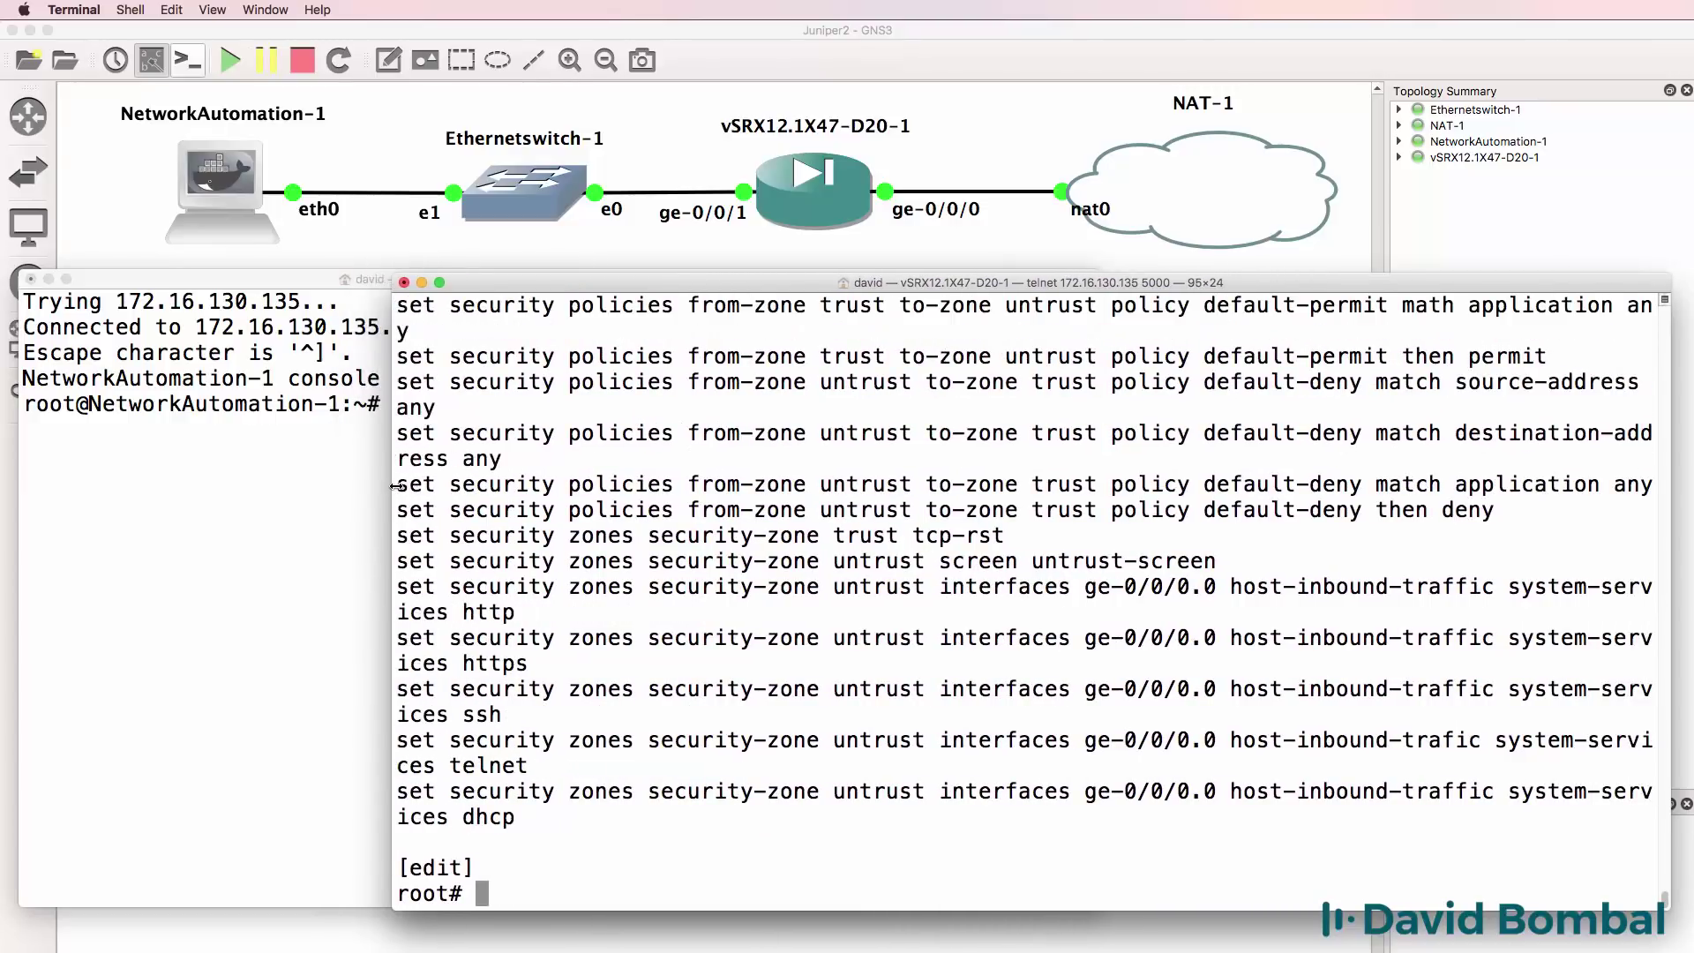
{"action": "key", "text": "Return"}
{"action": "key", "text": "Up"}
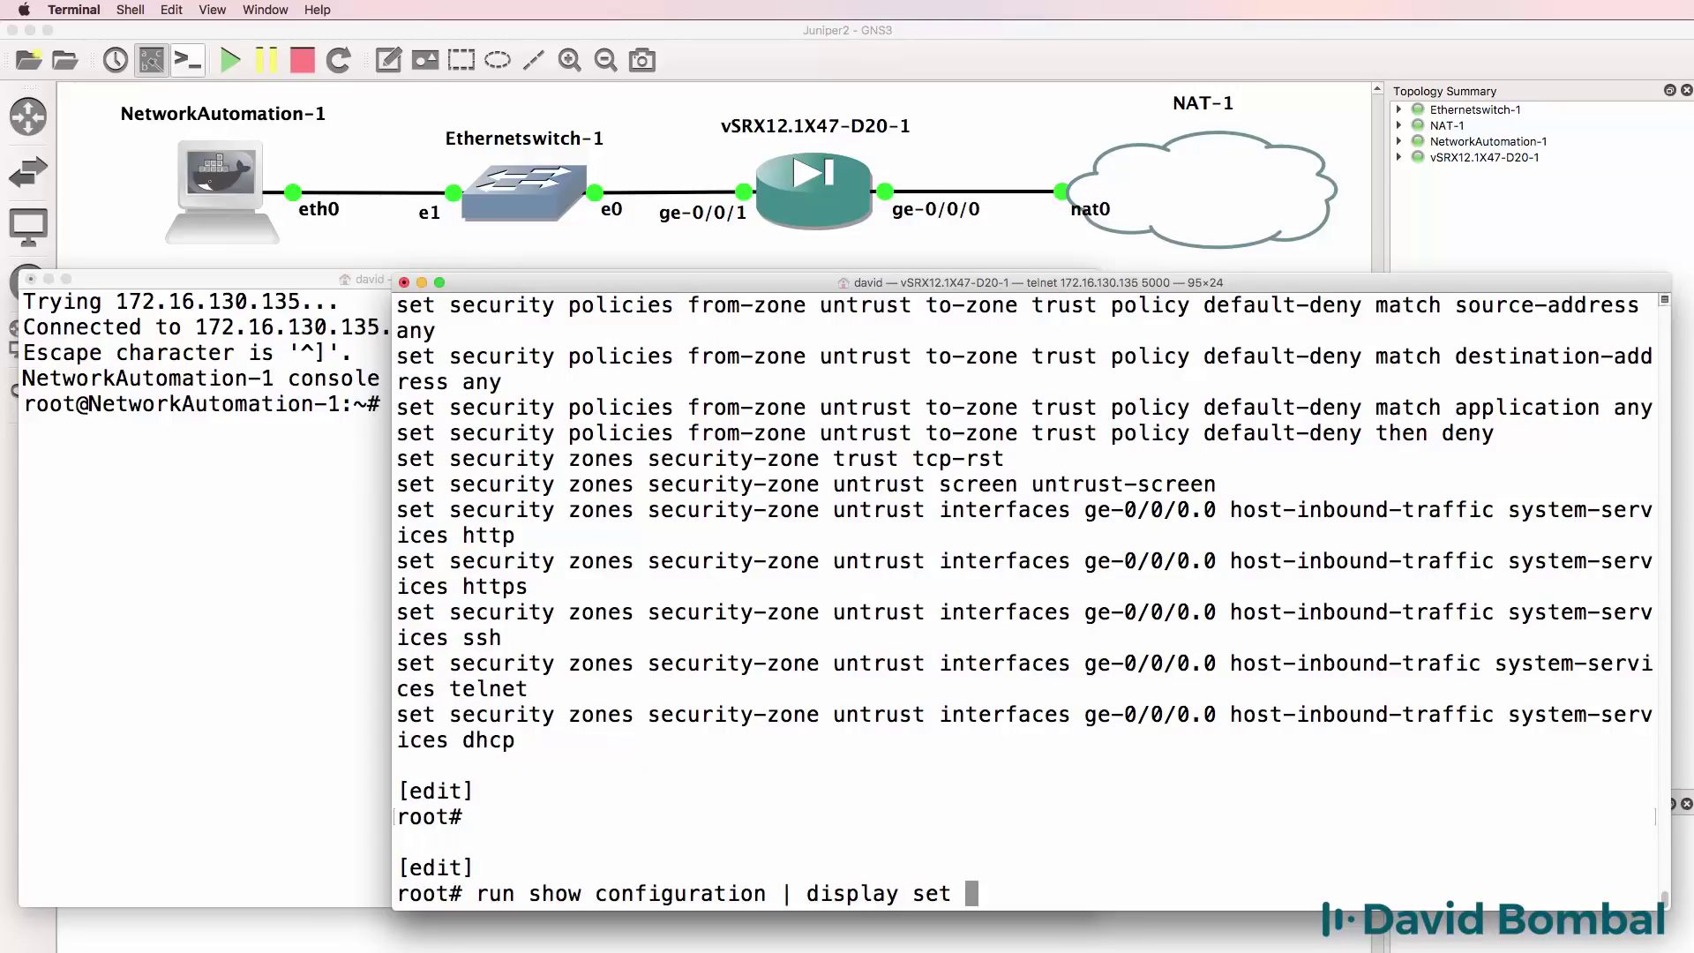
{"action": "key", "text": "Return"}
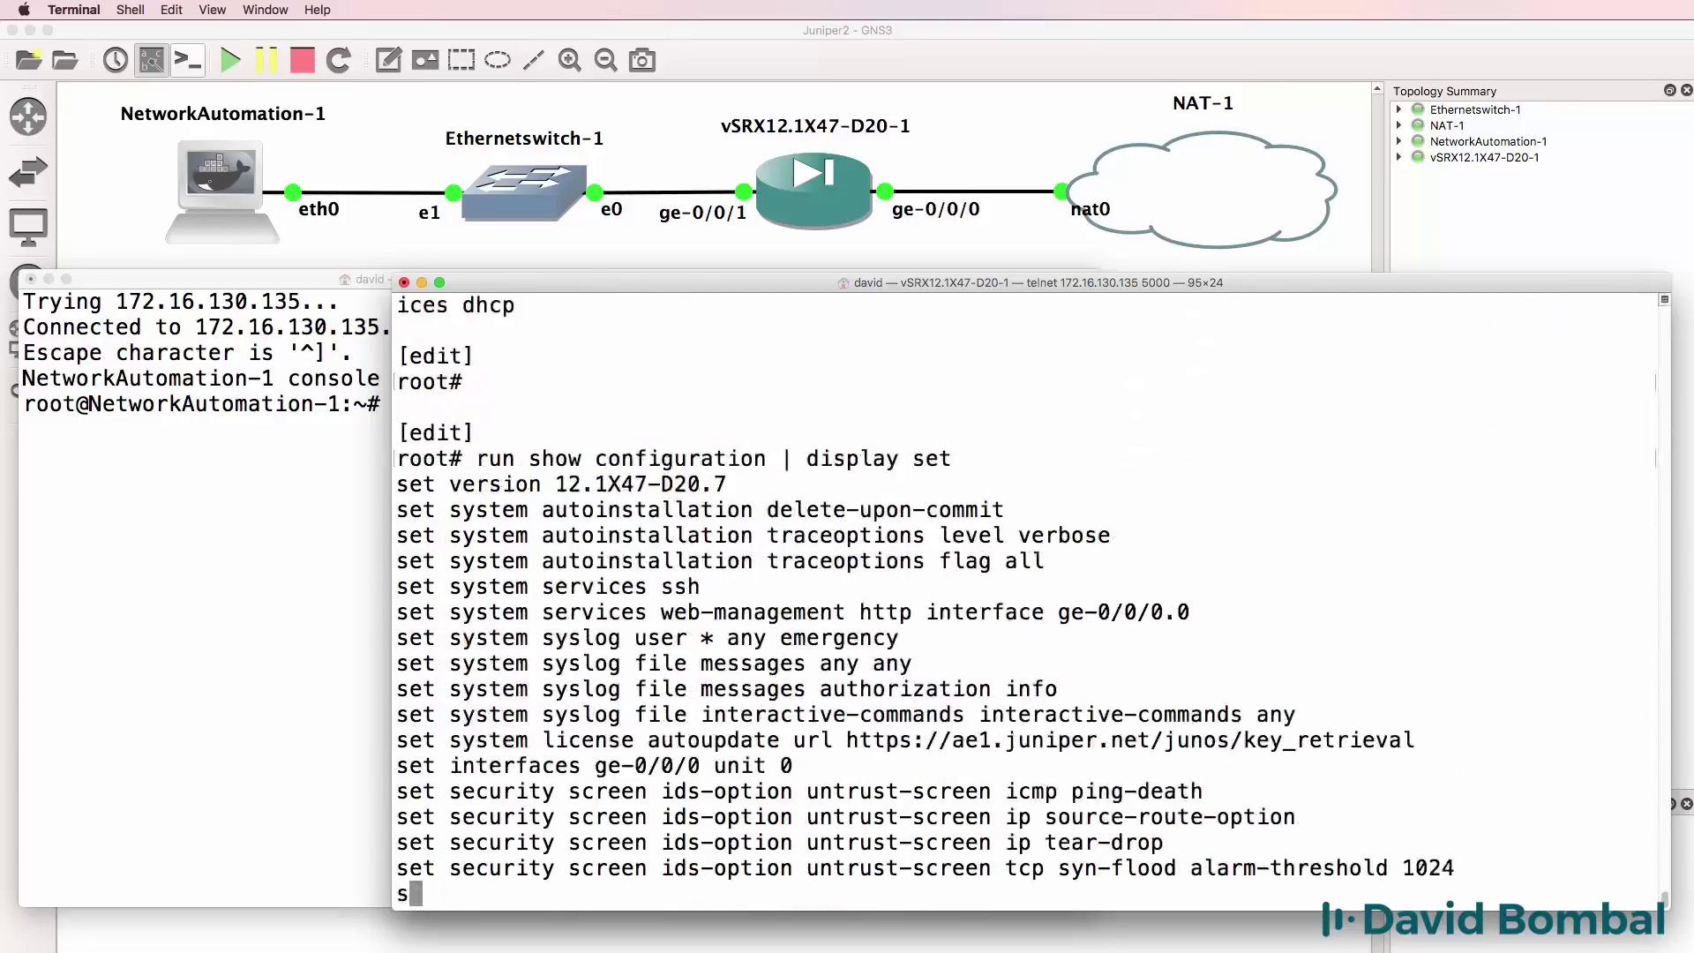
{"action": "key", "text": "space"}
{"action": "key", "text": "space"}
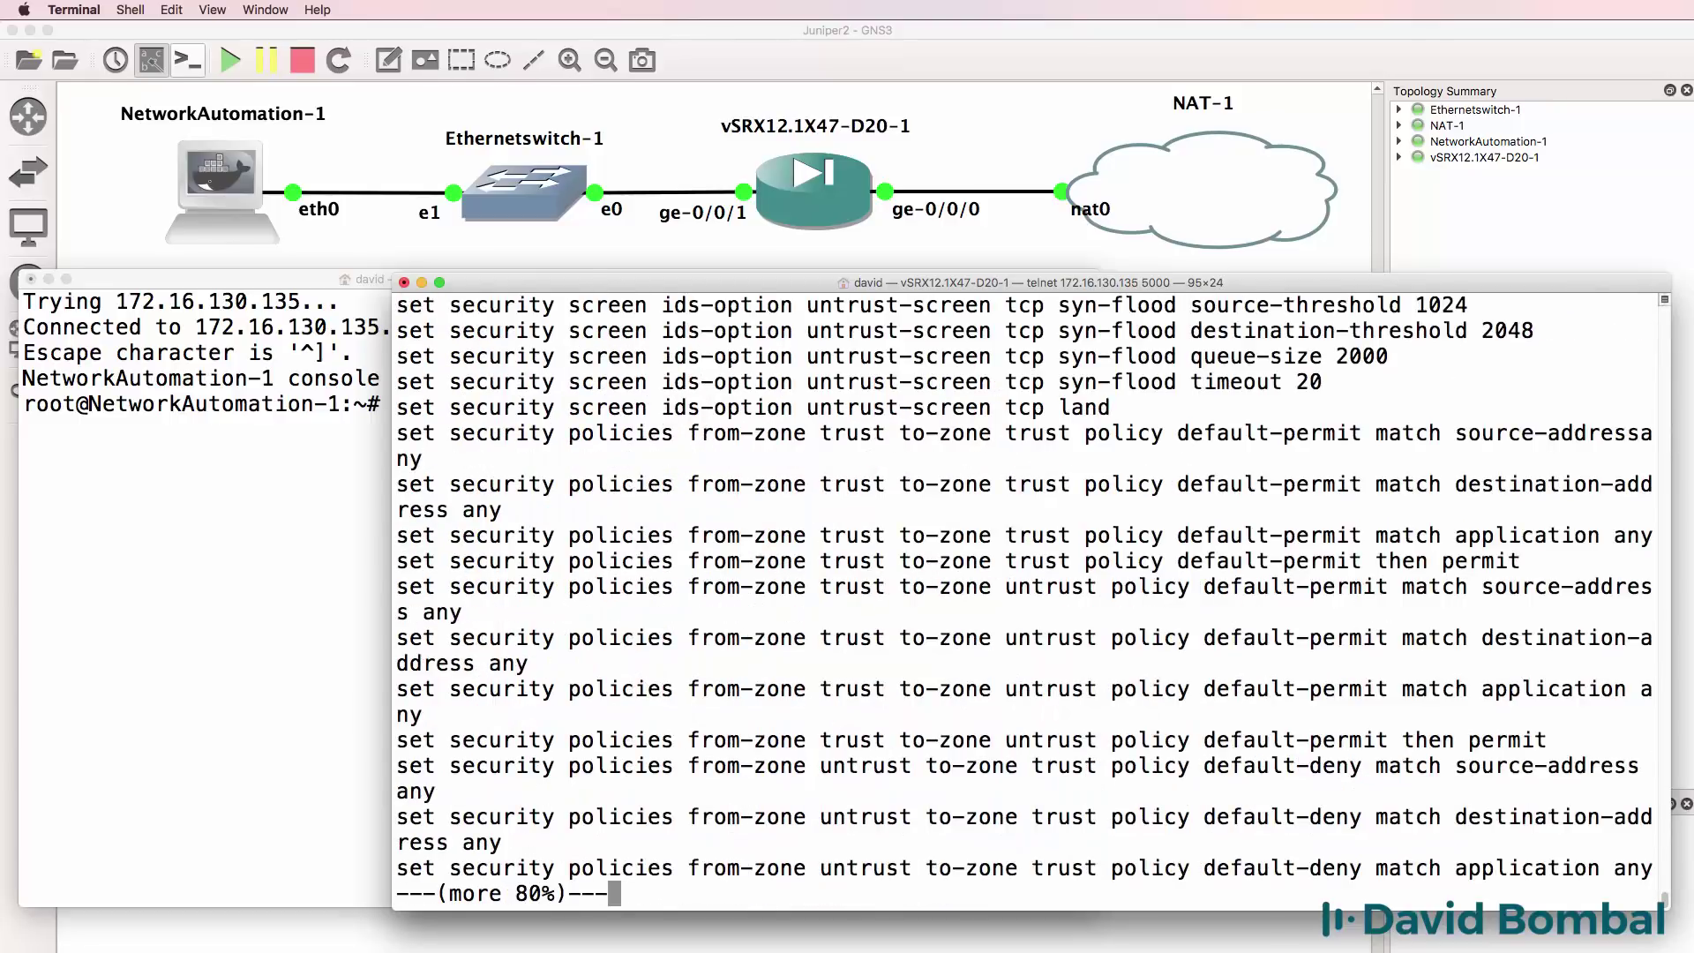
Leave configuration mode and display the current configuration from operational mode.
{"action": "type", "text": "exit"}
{"action": "key", "text": "Return"}
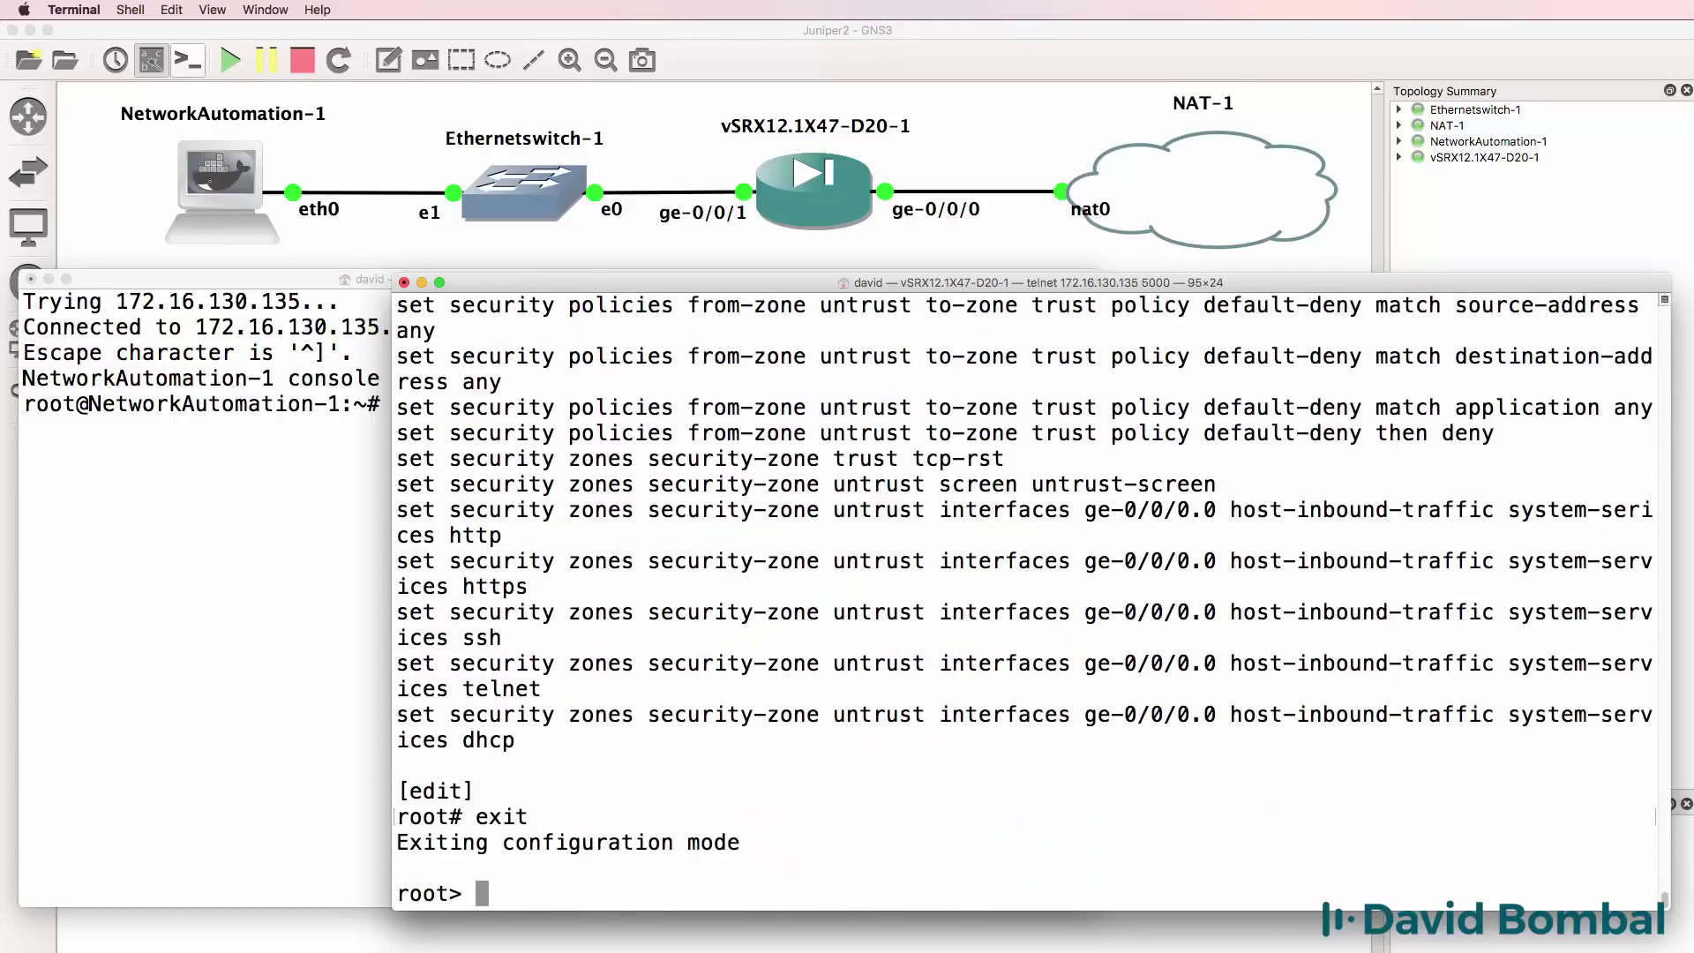
{"action": "type", "text": "show configuration"}
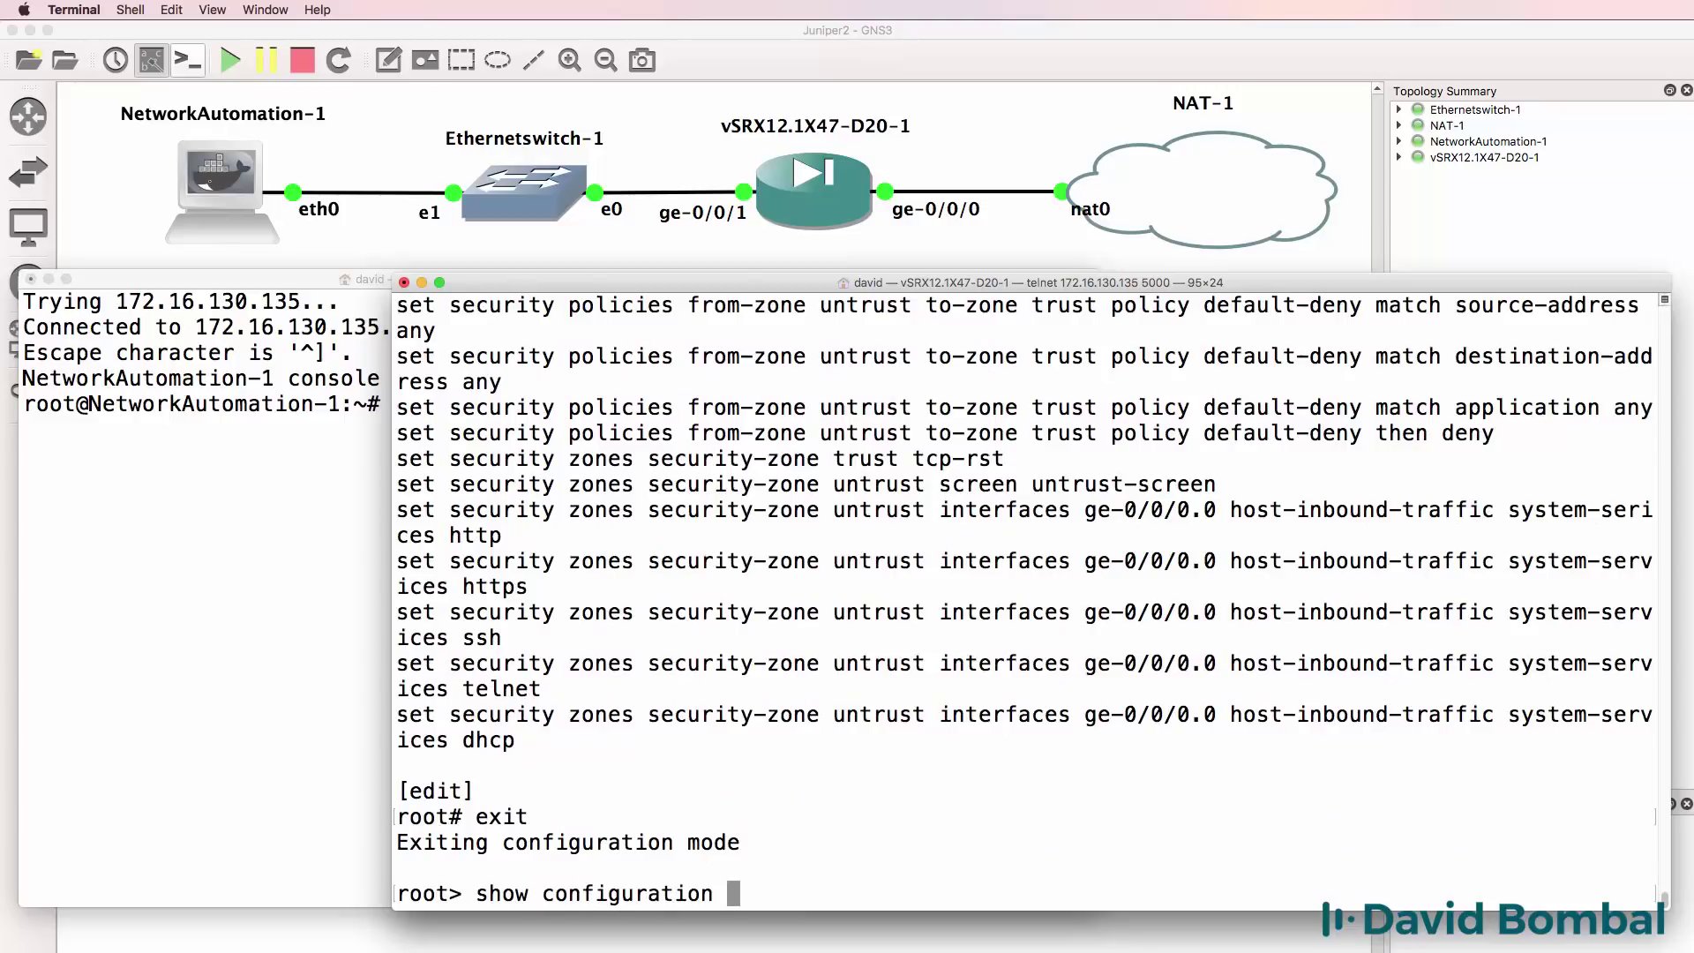
{"action": "key", "text": "Return"}
List interfaces in terse form and highlight ge-0/0/0.0 with inet address 192.168.122.25/24.
{"action": "type", "text": "qshow "}
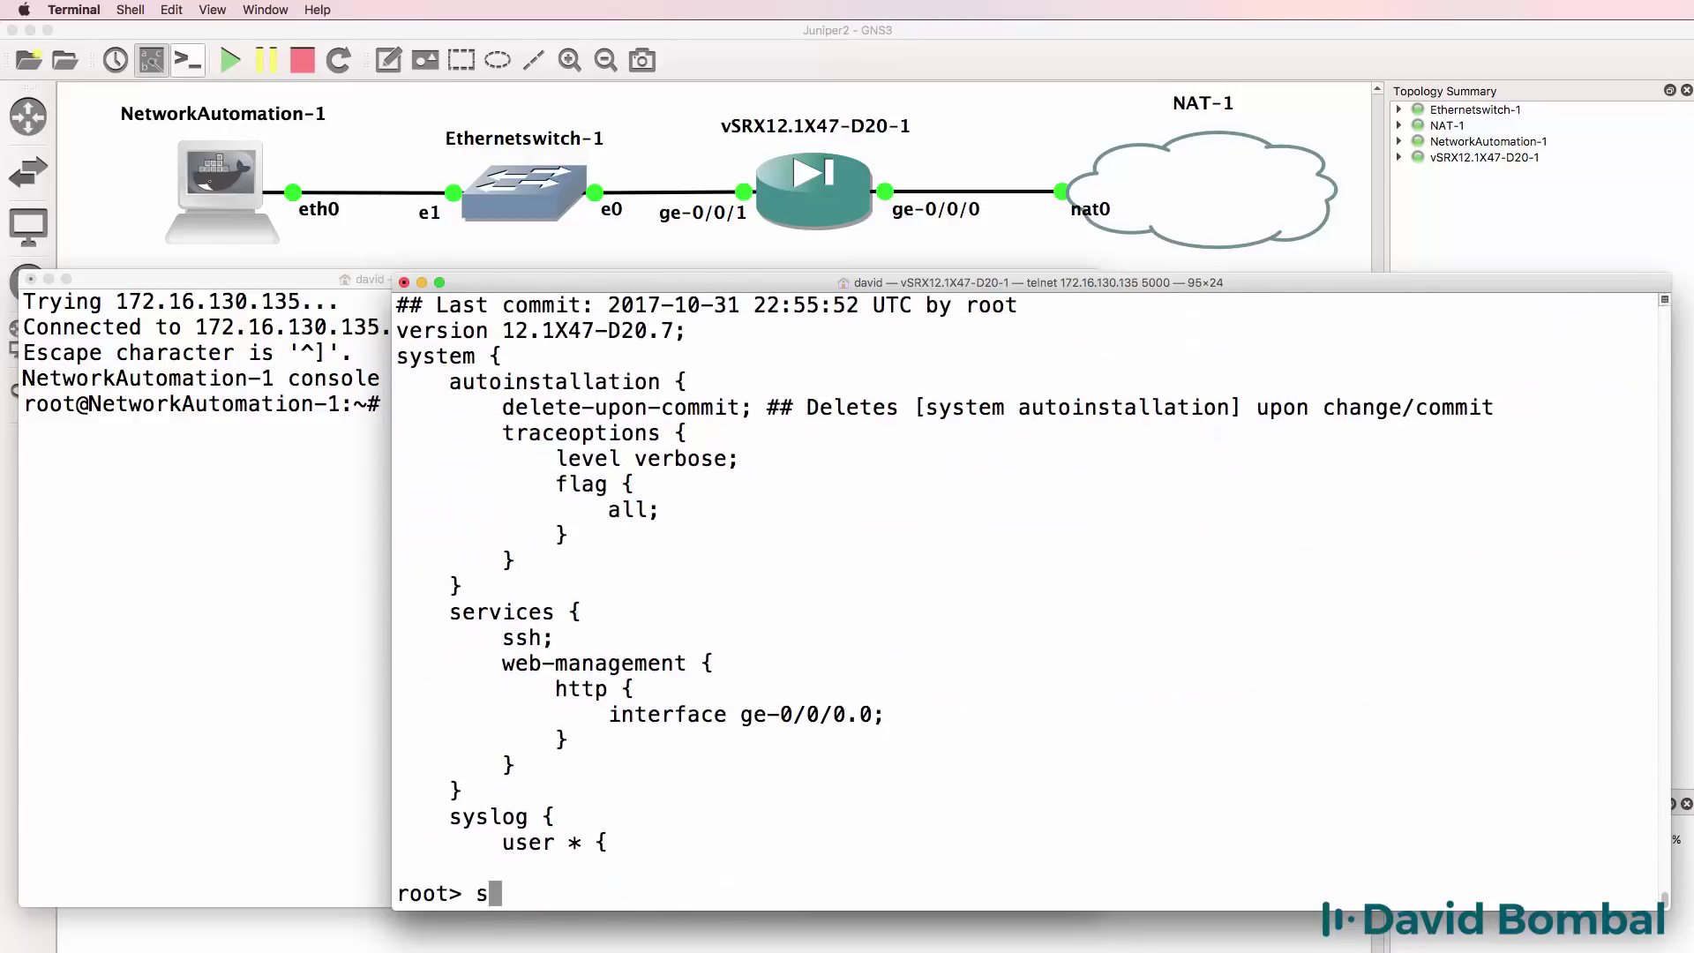
{"action": "type", "text": "interfaces ?"}
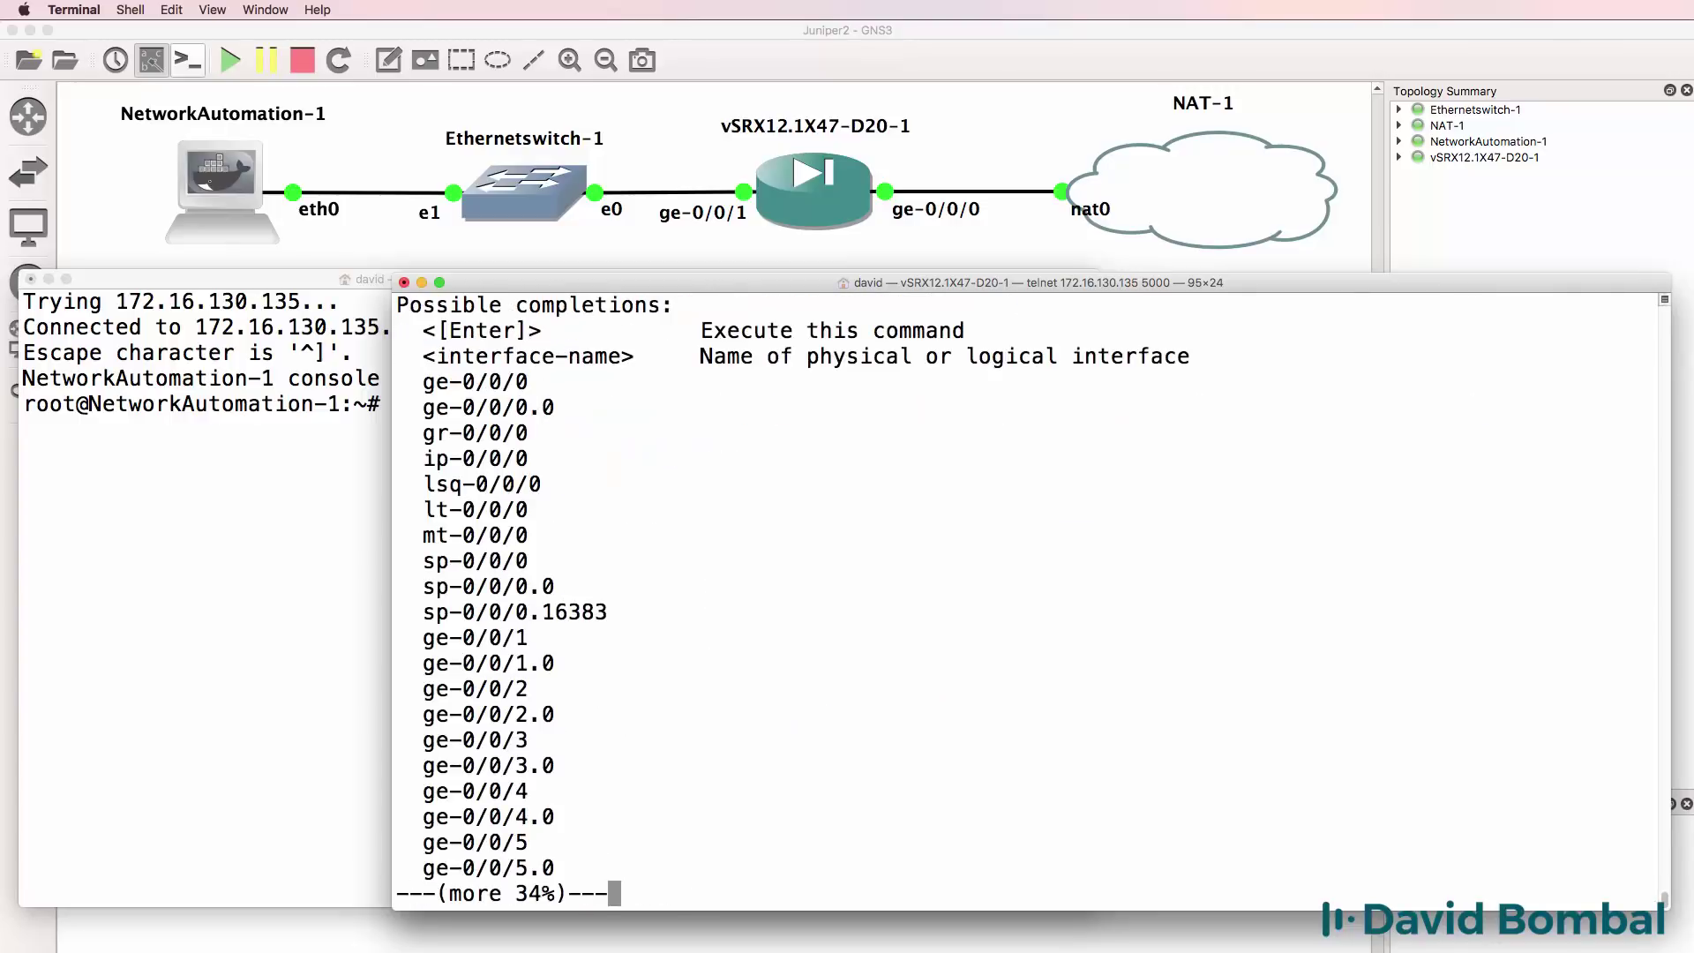
{"action": "key", "text": "space"}
{"action": "key", "text": "space"}
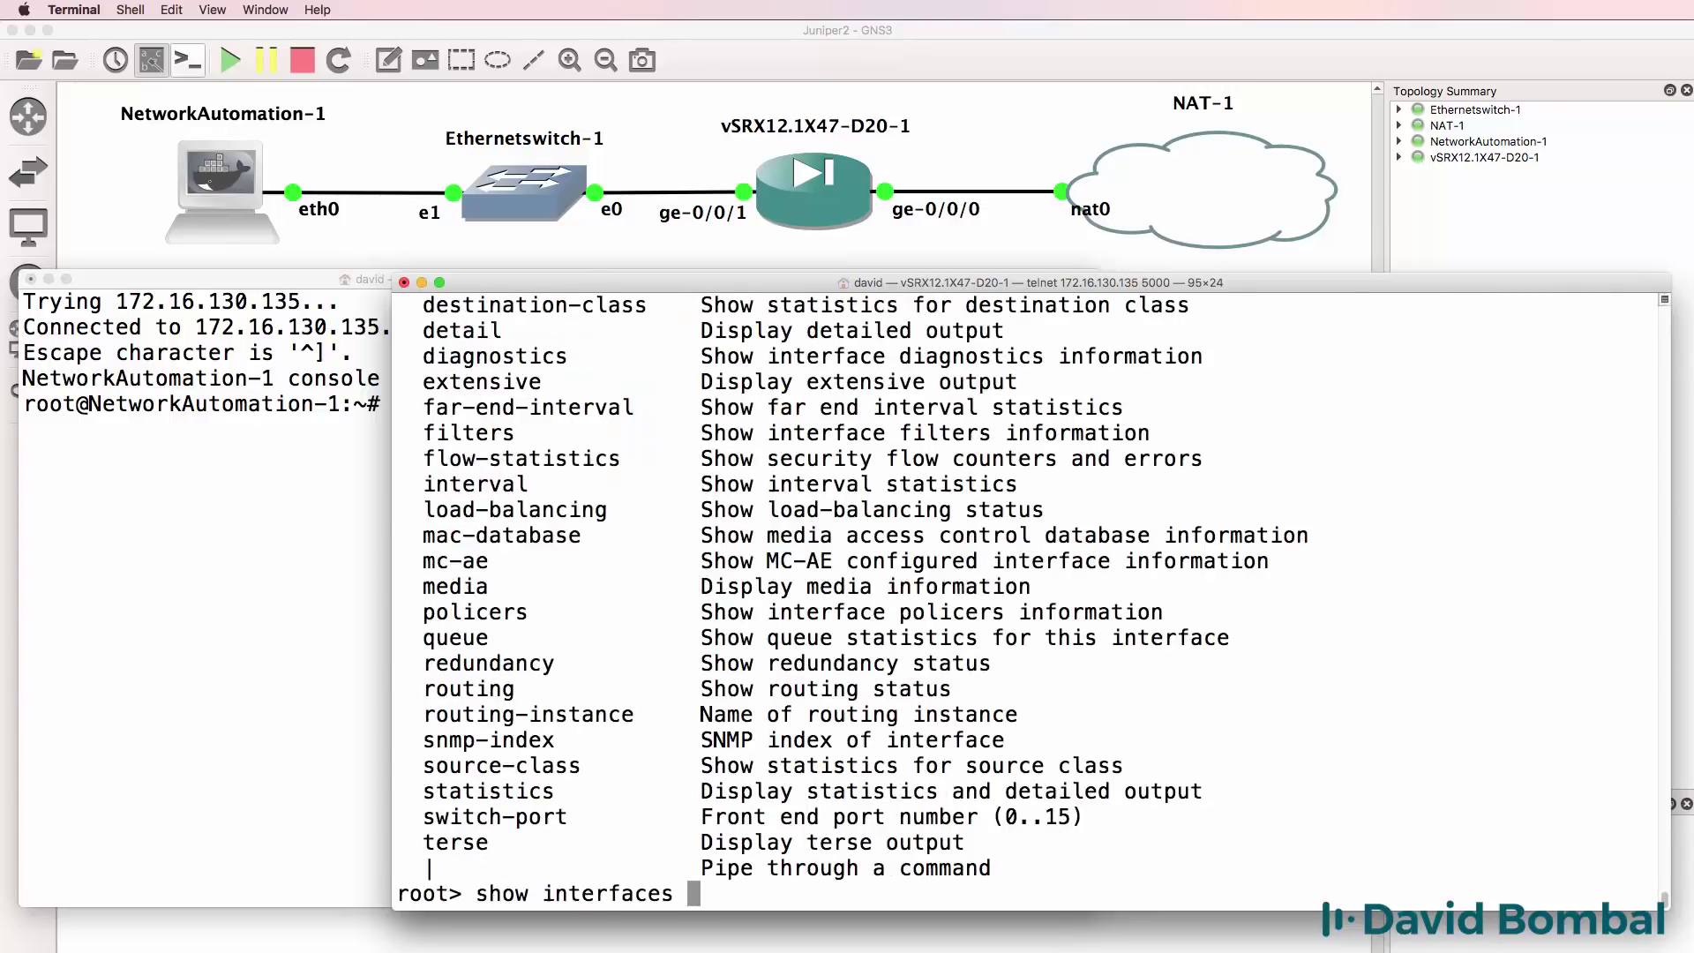
{"action": "type", "text": "terse"}
{"action": "key", "text": "Return"}
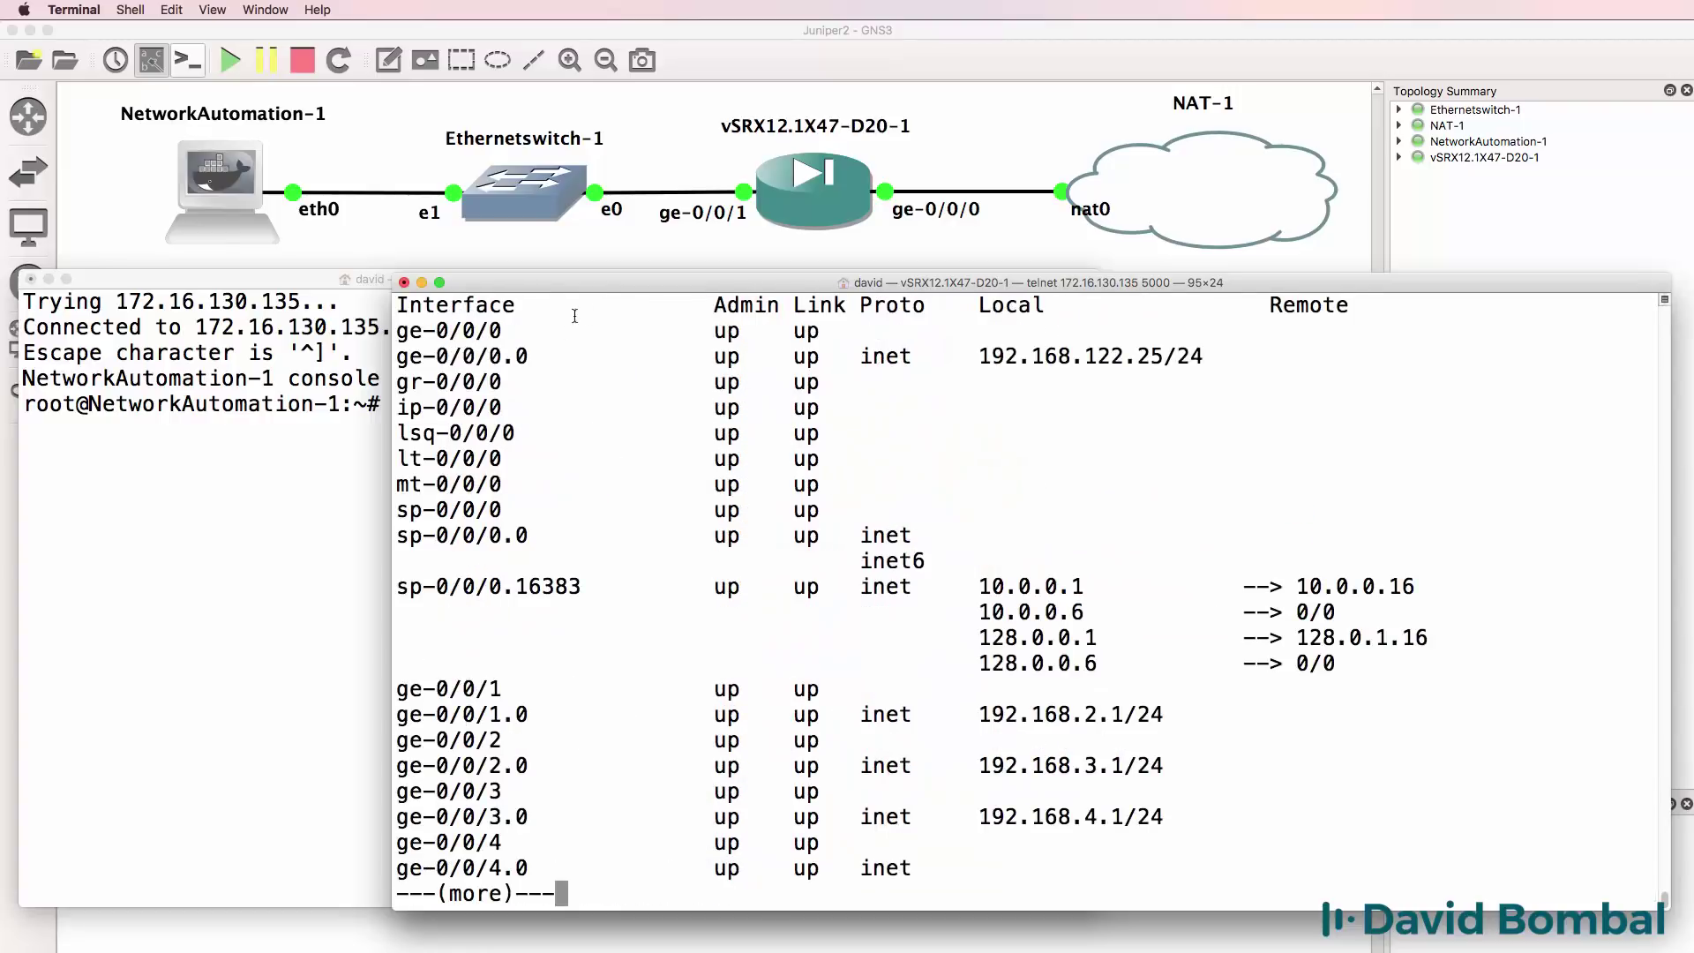
{"action": "left_click_drag", "start_coordinate": [545, 355], "coordinate": [376, 367]}
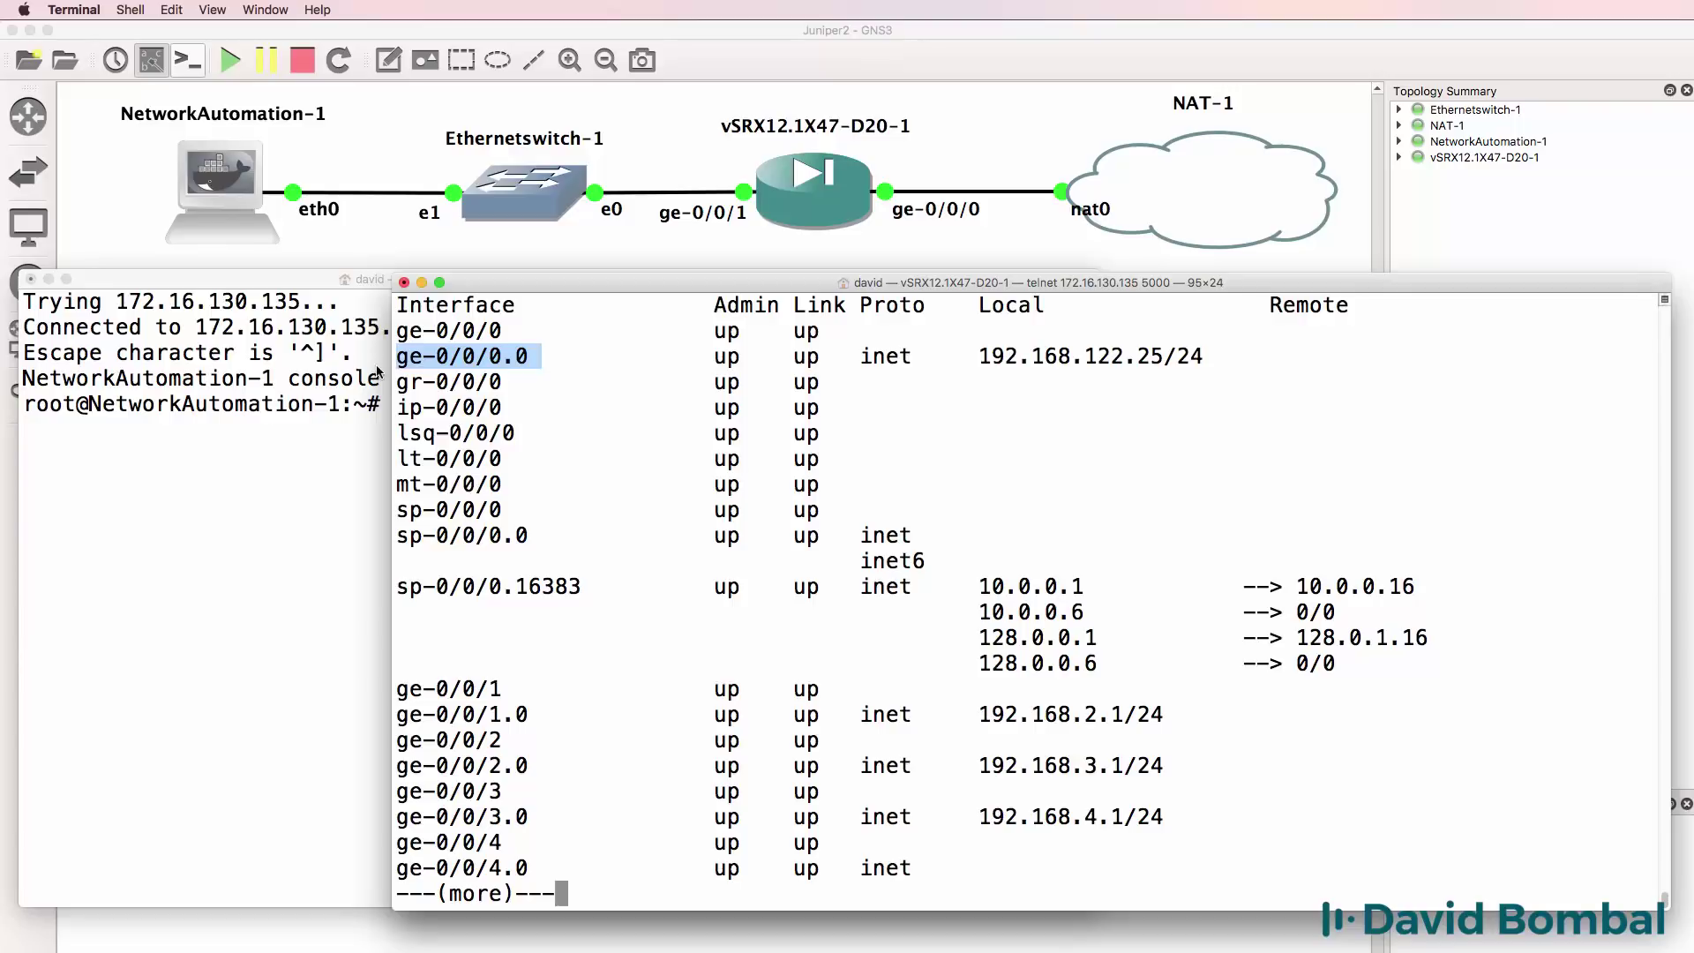
{"action": "left_click_drag", "start_coordinate": [925, 357], "coordinate": [852, 355]}
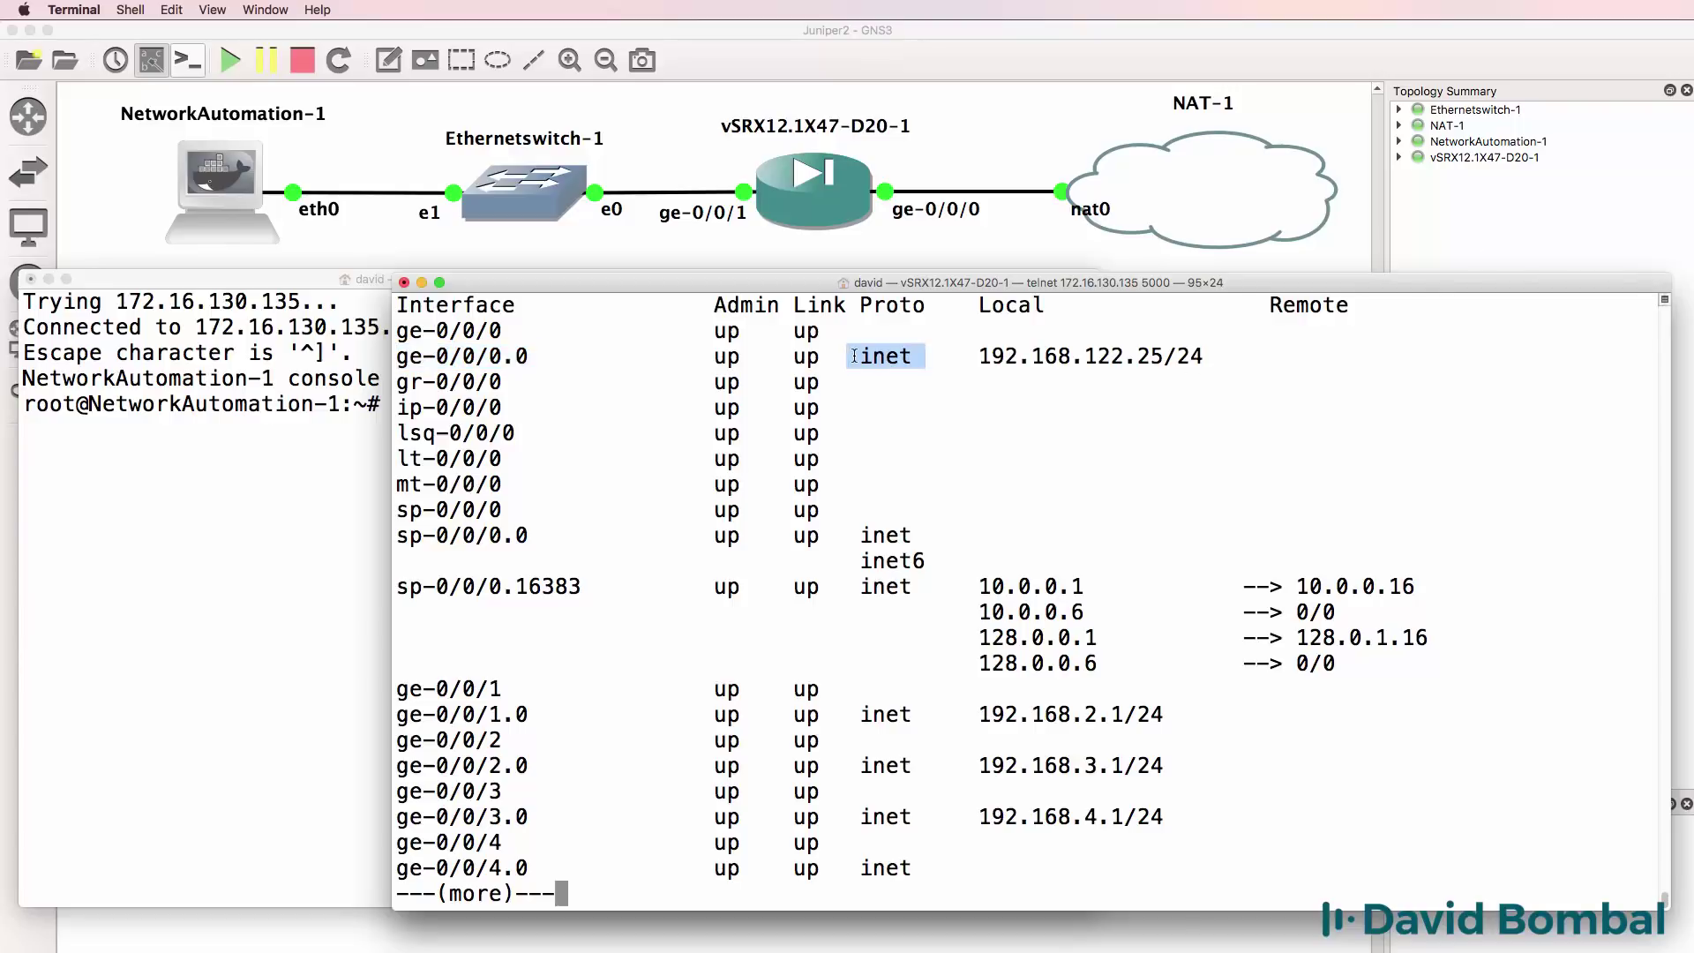
{"action": "left_click", "coordinate": [1025, 355]}
{"action": "left_click_drag", "start_coordinate": [1025, 354], "coordinate": [1256, 349]}
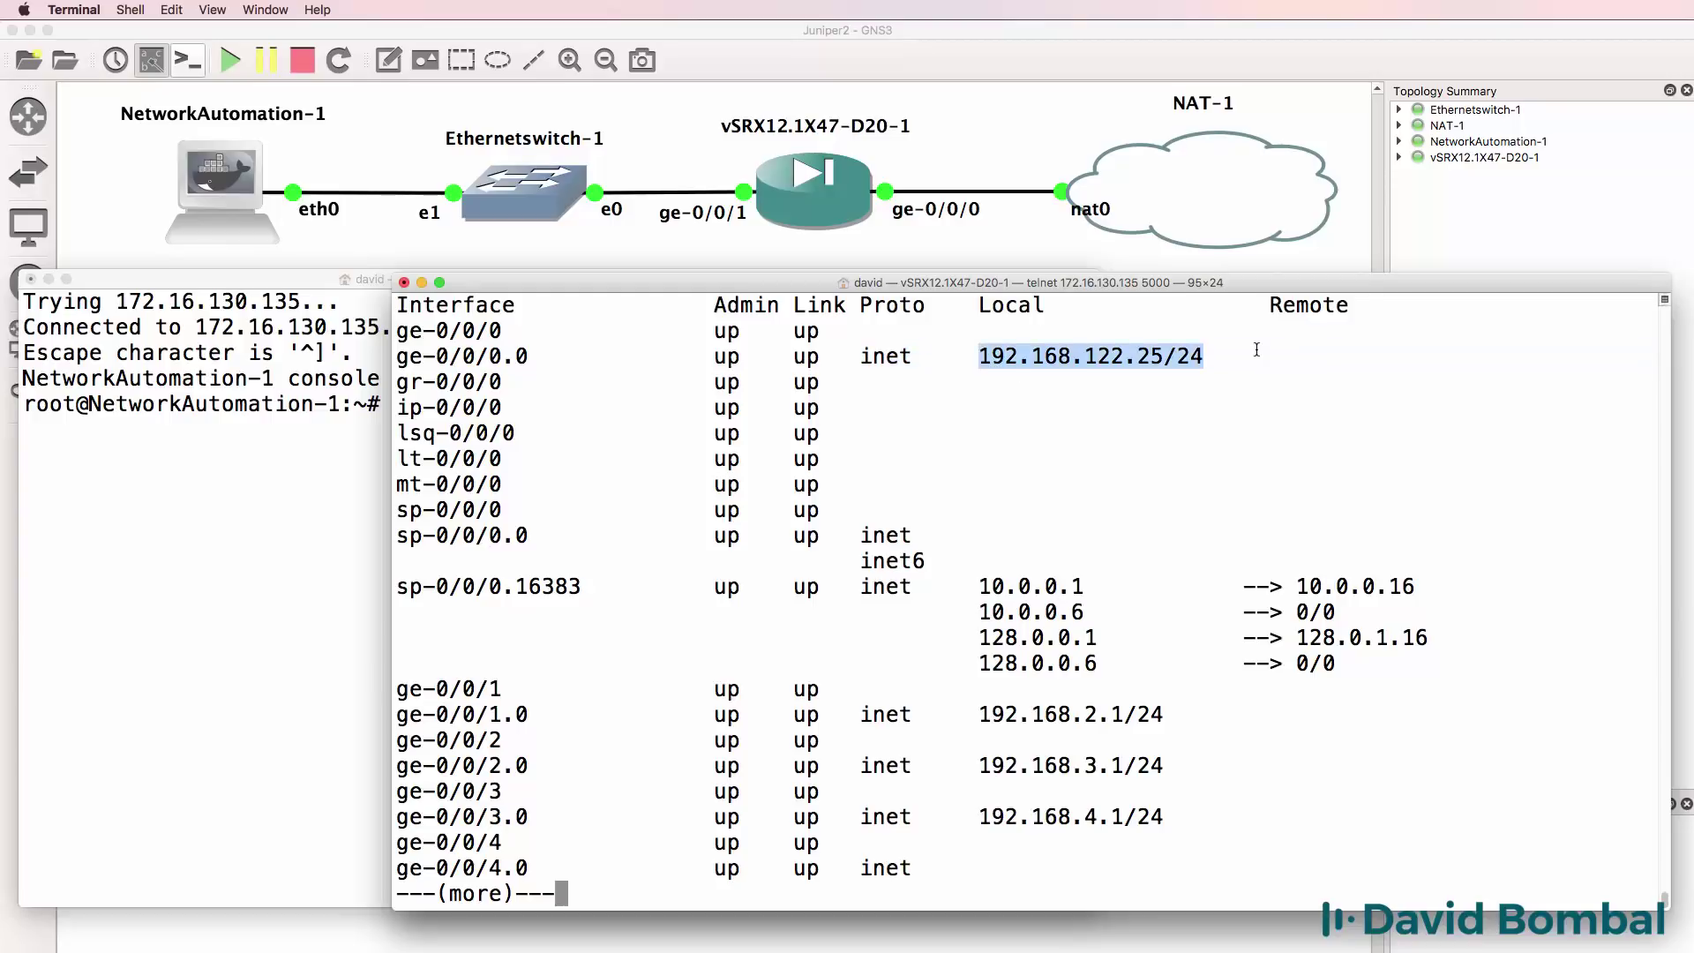
Ping the gateway 192.168.122.1 and stop it after 0% packet loss.
{"action": "type", "text": "qping 192.1"}
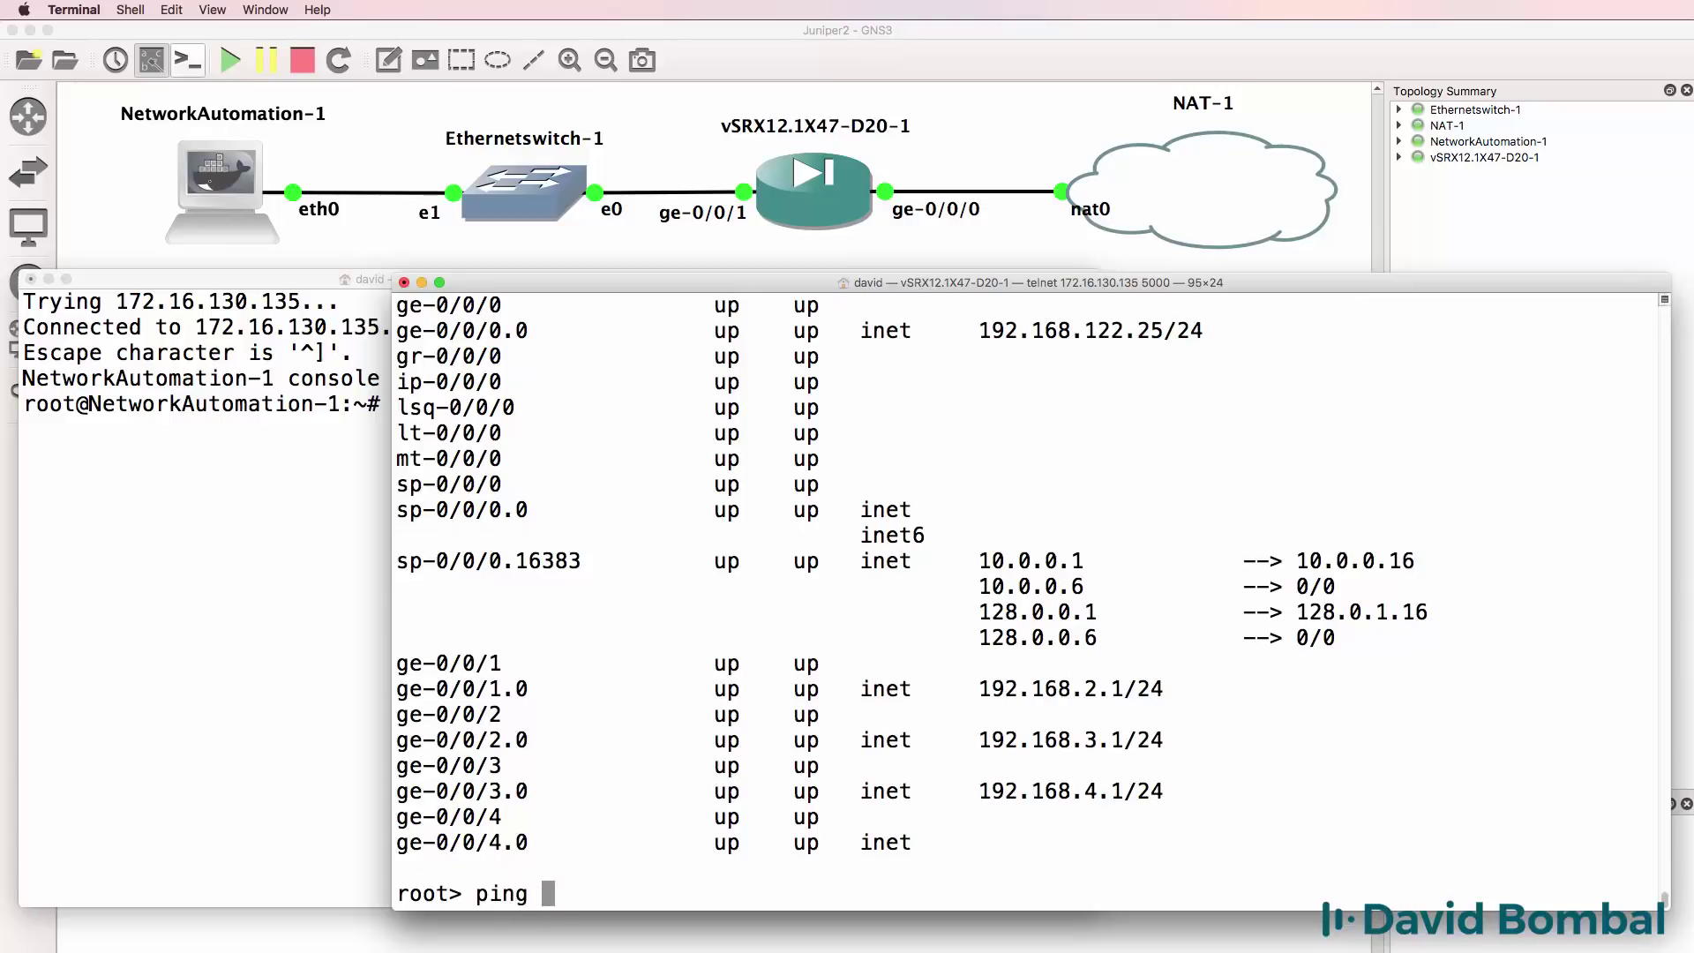
{"action": "type", "text": "68.122.1"}
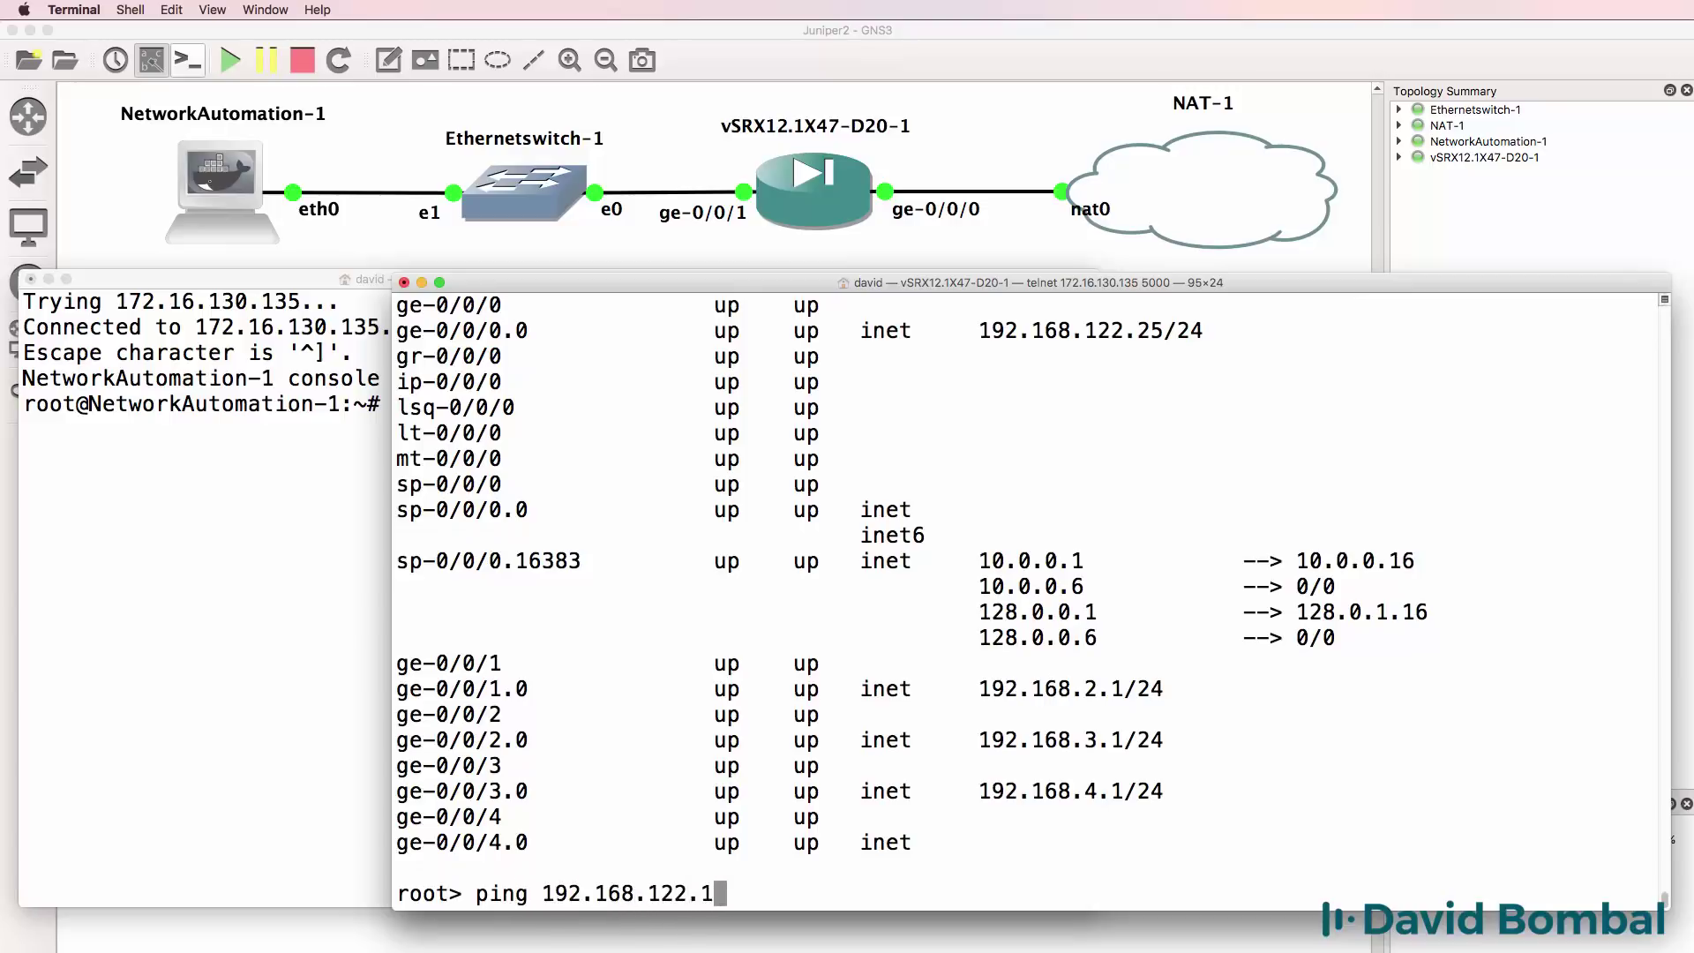
{"action": "key", "text": "Return"}
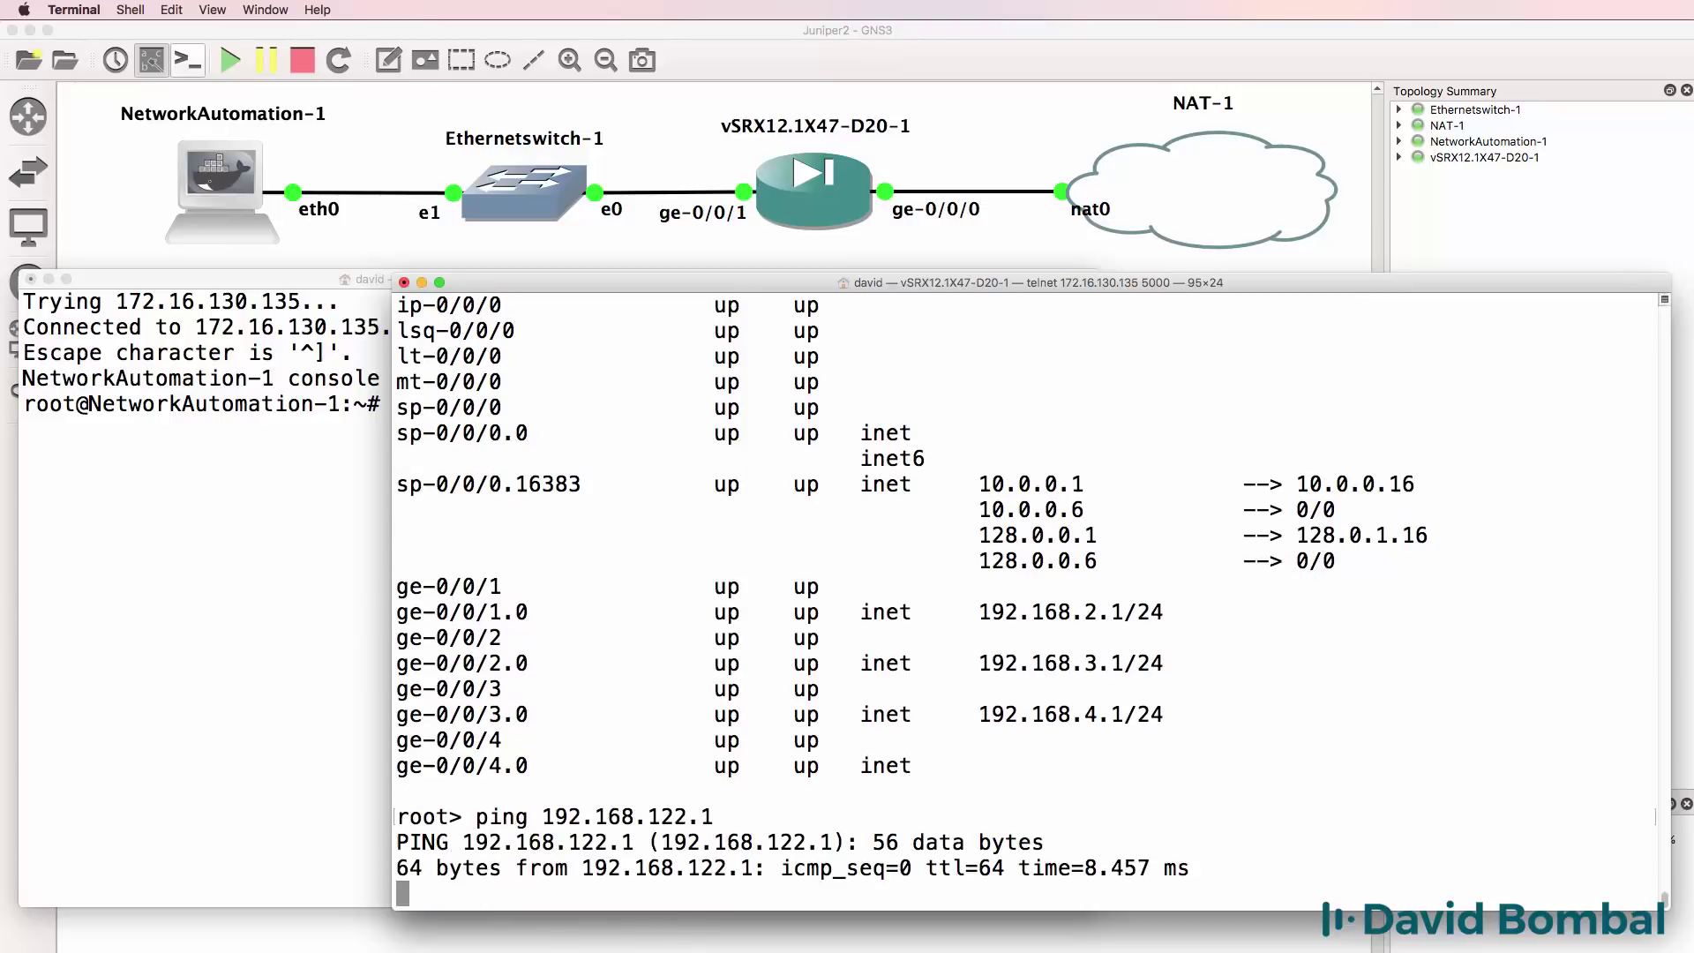
{"action": "key", "text": "ctrl+c"}
Try ping google.com and ping inet google.com, both failing with host name lookup errors.
{"action": "type", "text": "pi"}
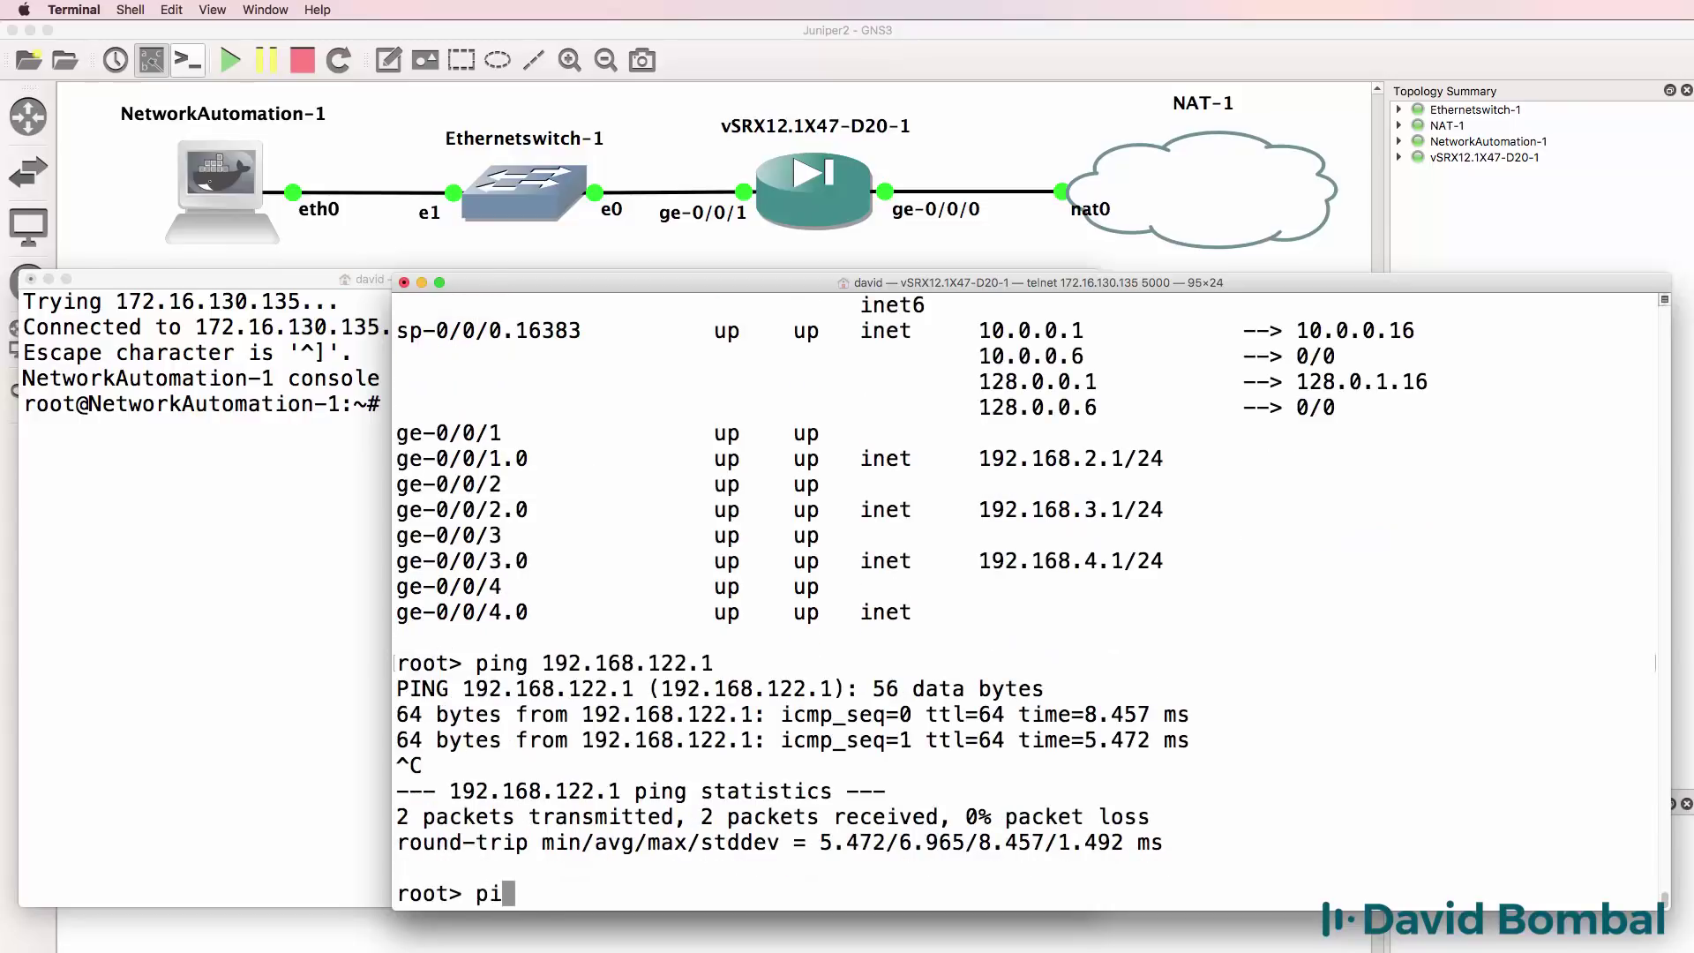
{"action": "type", "text": "ng google.com"}
{"action": "key", "text": "Return"}
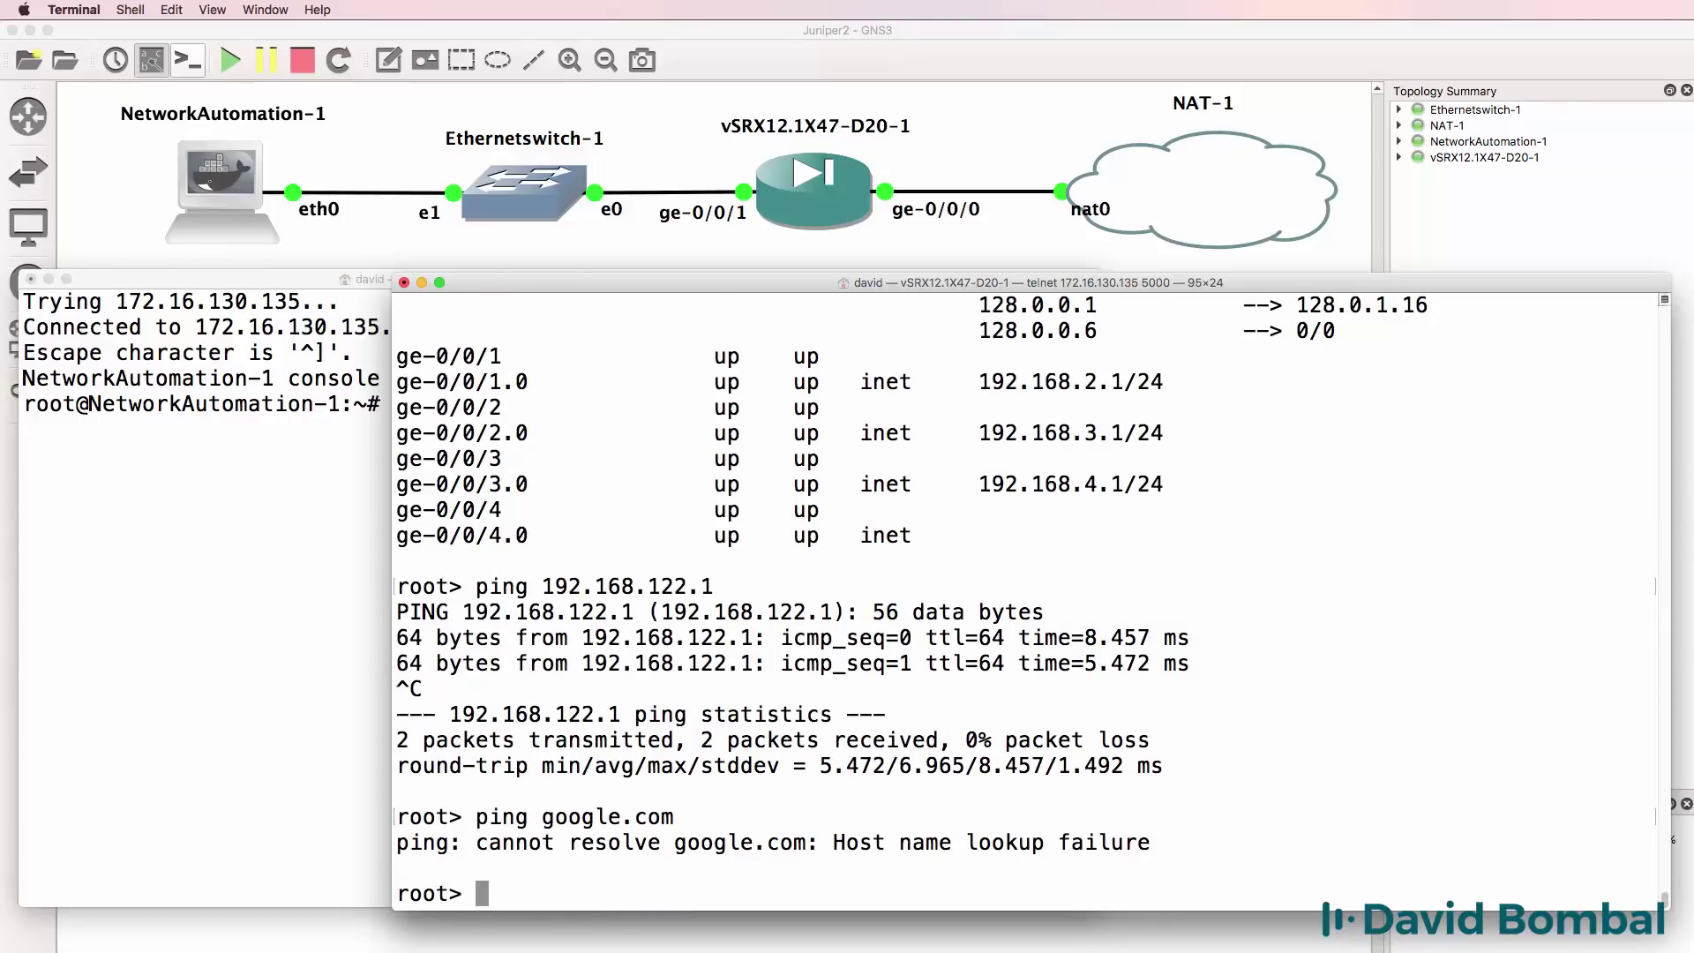
{"action": "type", "text": "ping inet "}
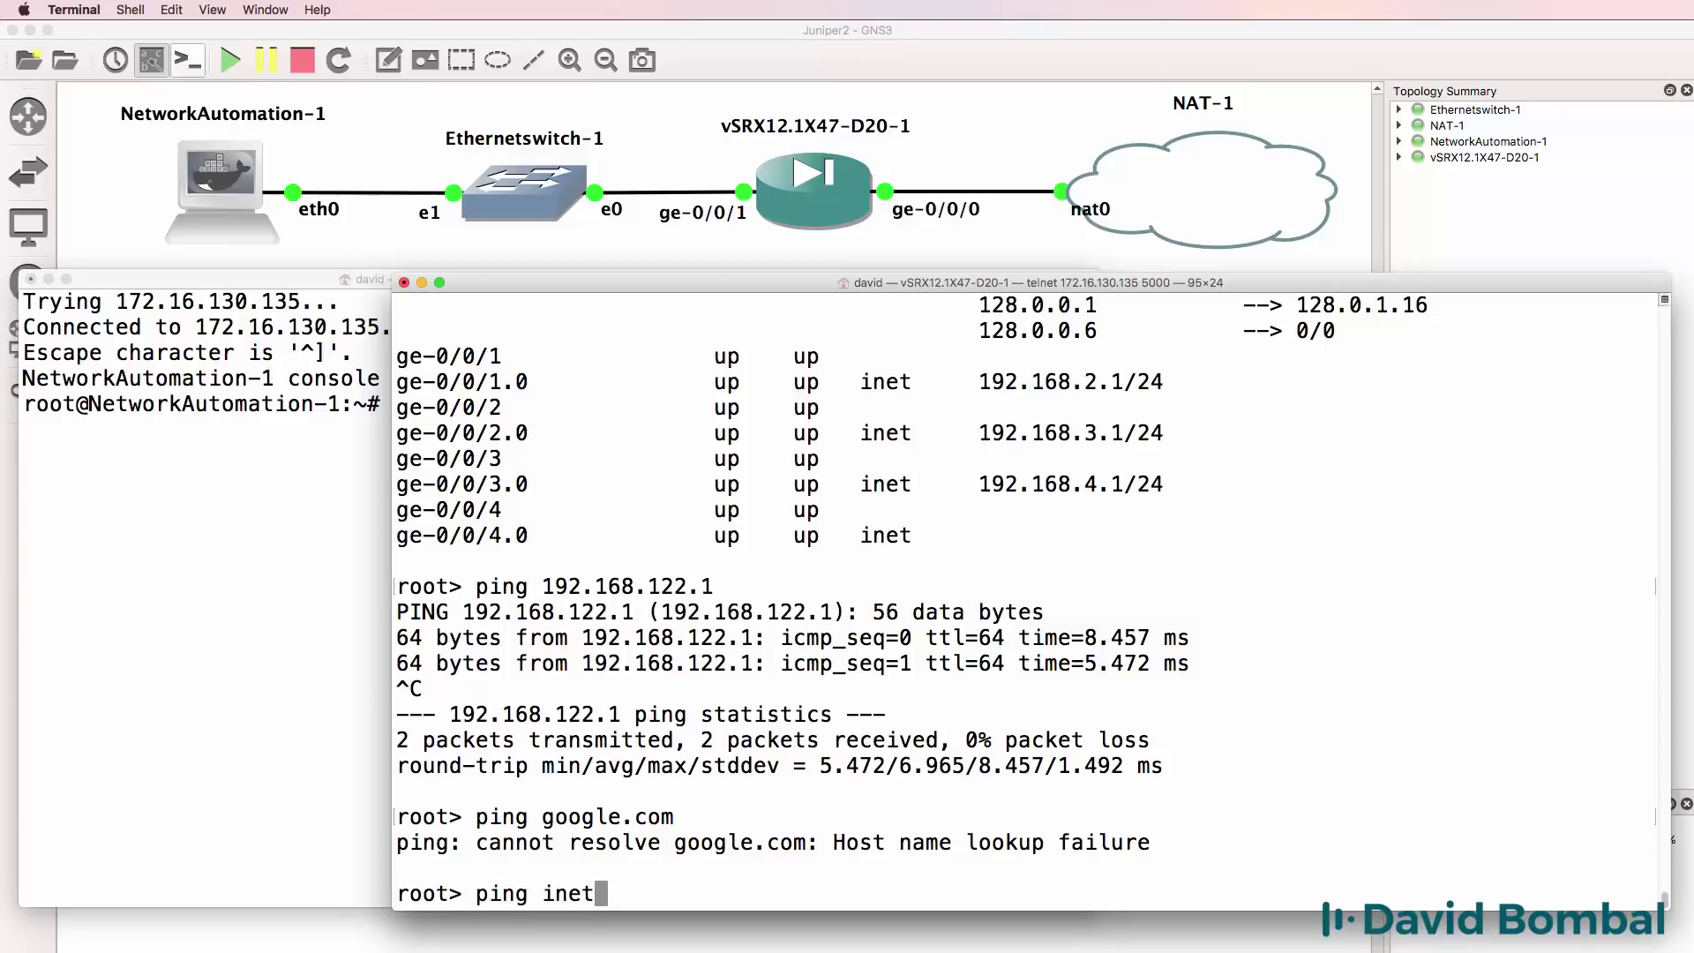
{"action": "type", "text": "google.com"}
{"action": "key", "text": "Return"}
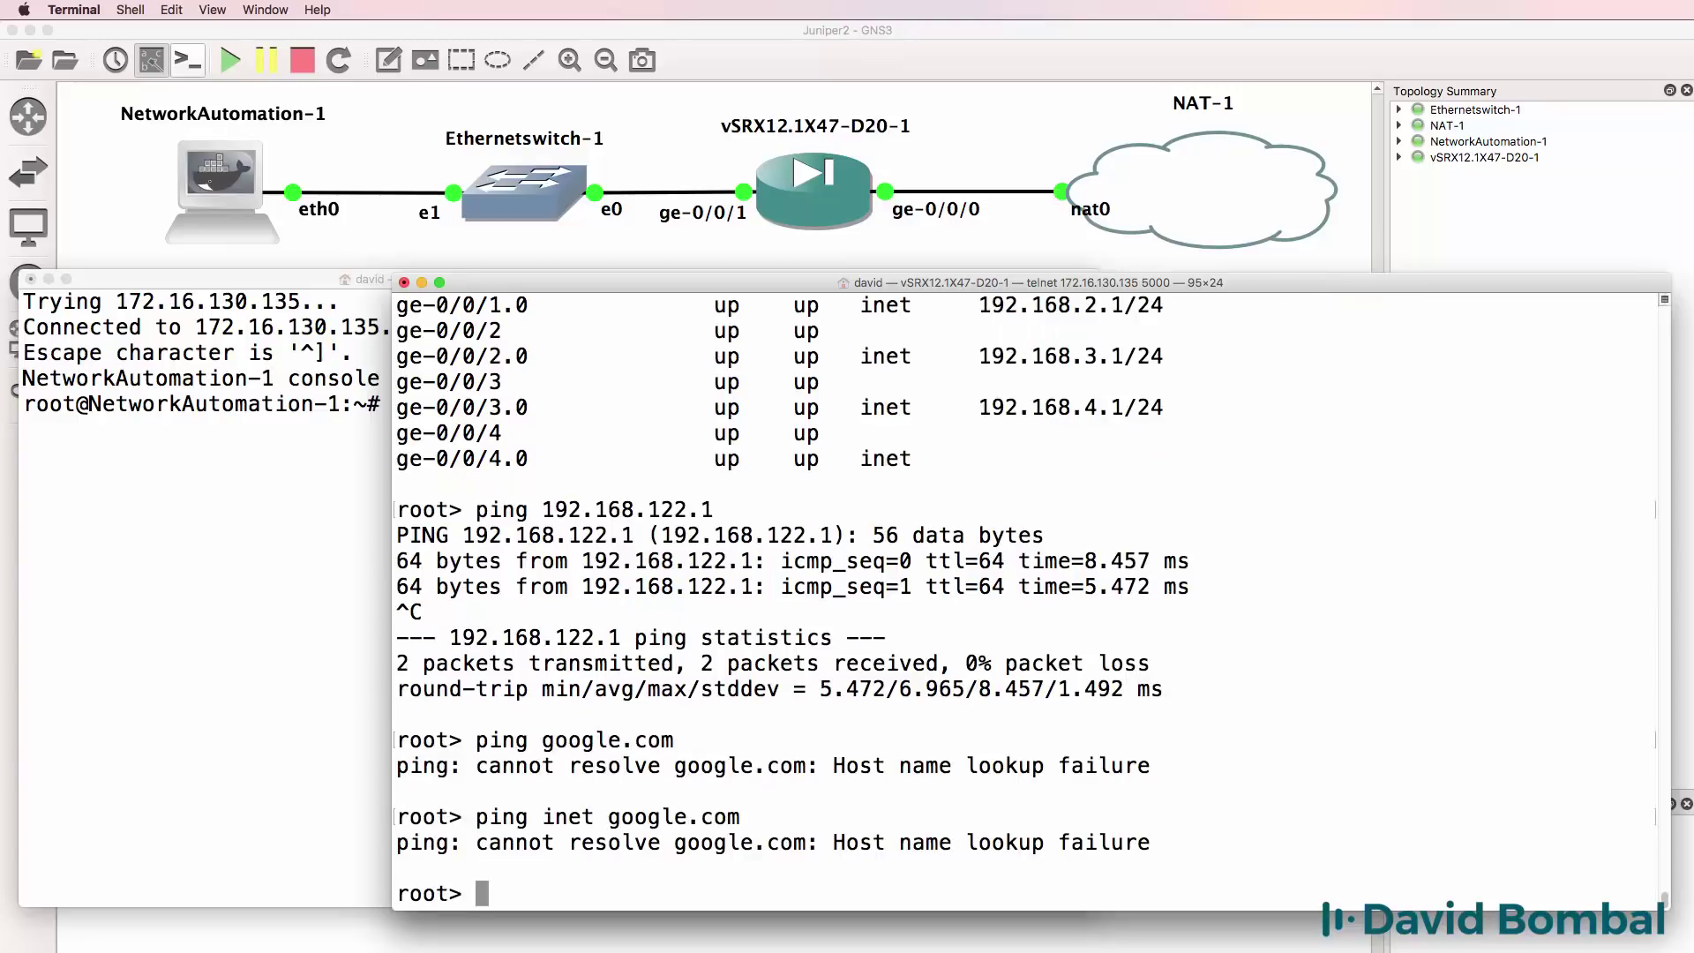
Enter configuration mode on the vSRX and set a plain-text root password.
{"action": "key", "text": "super+Tab"}
{"action": "left_click", "coordinate": [1188, 470]}
{"action": "type", "text": "configure"}
{"action": "key", "text": "Return"}
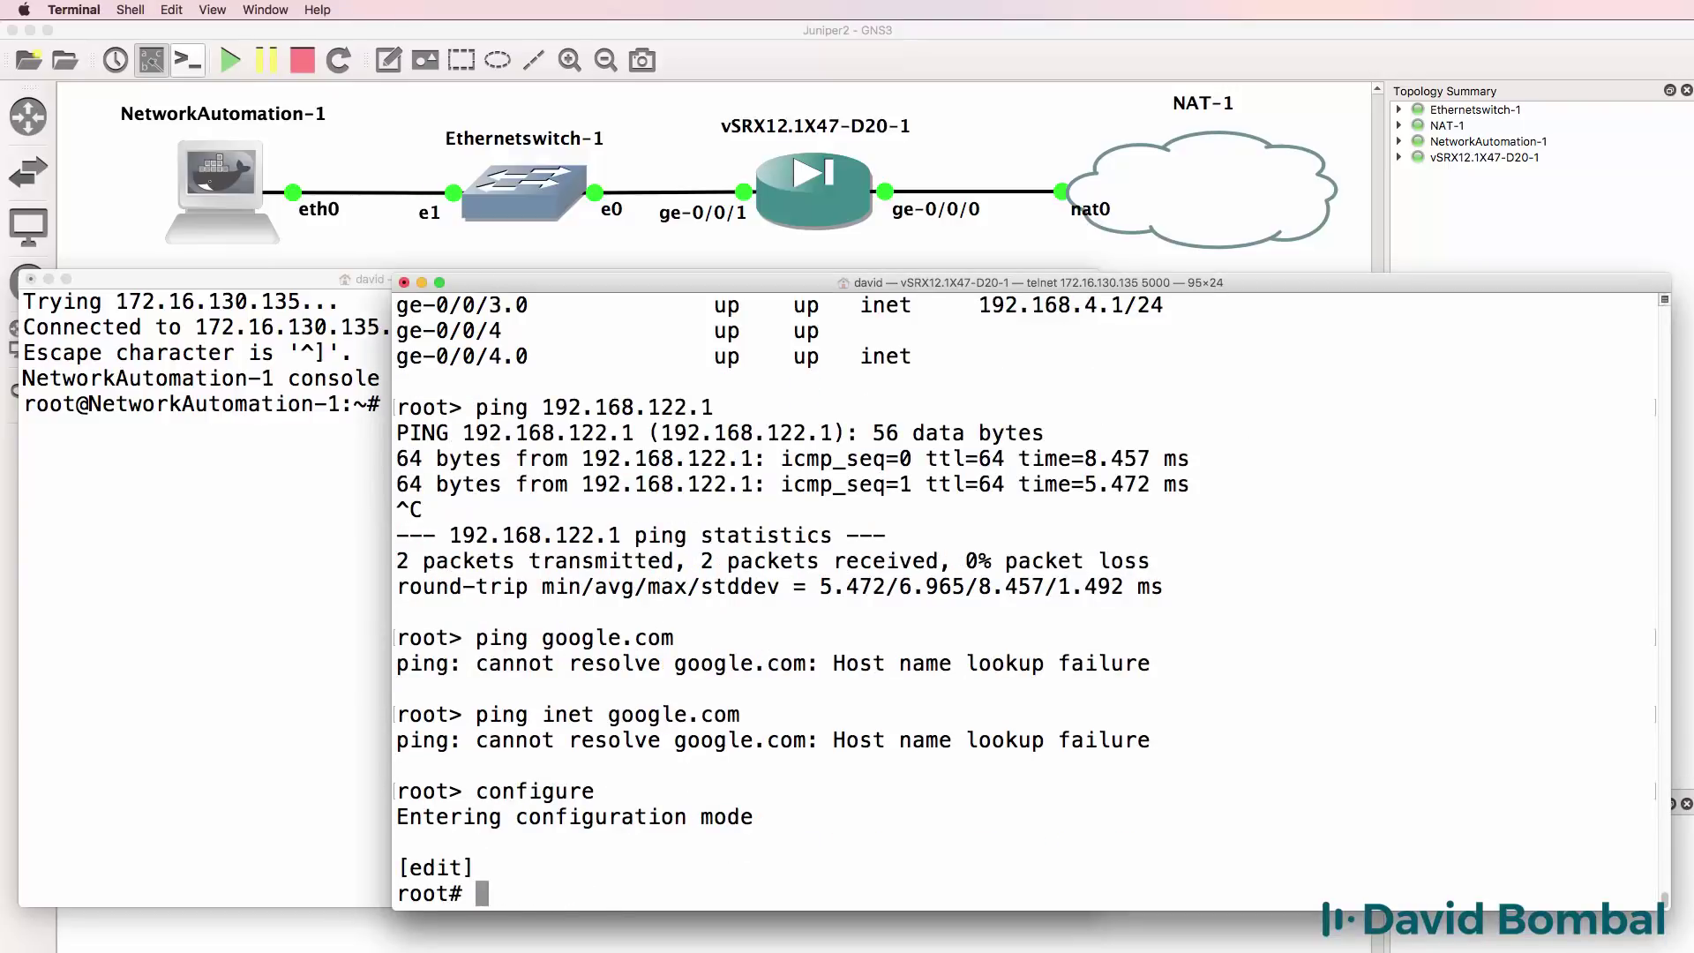
{"action": "type", "text": "set system root-authentication "}
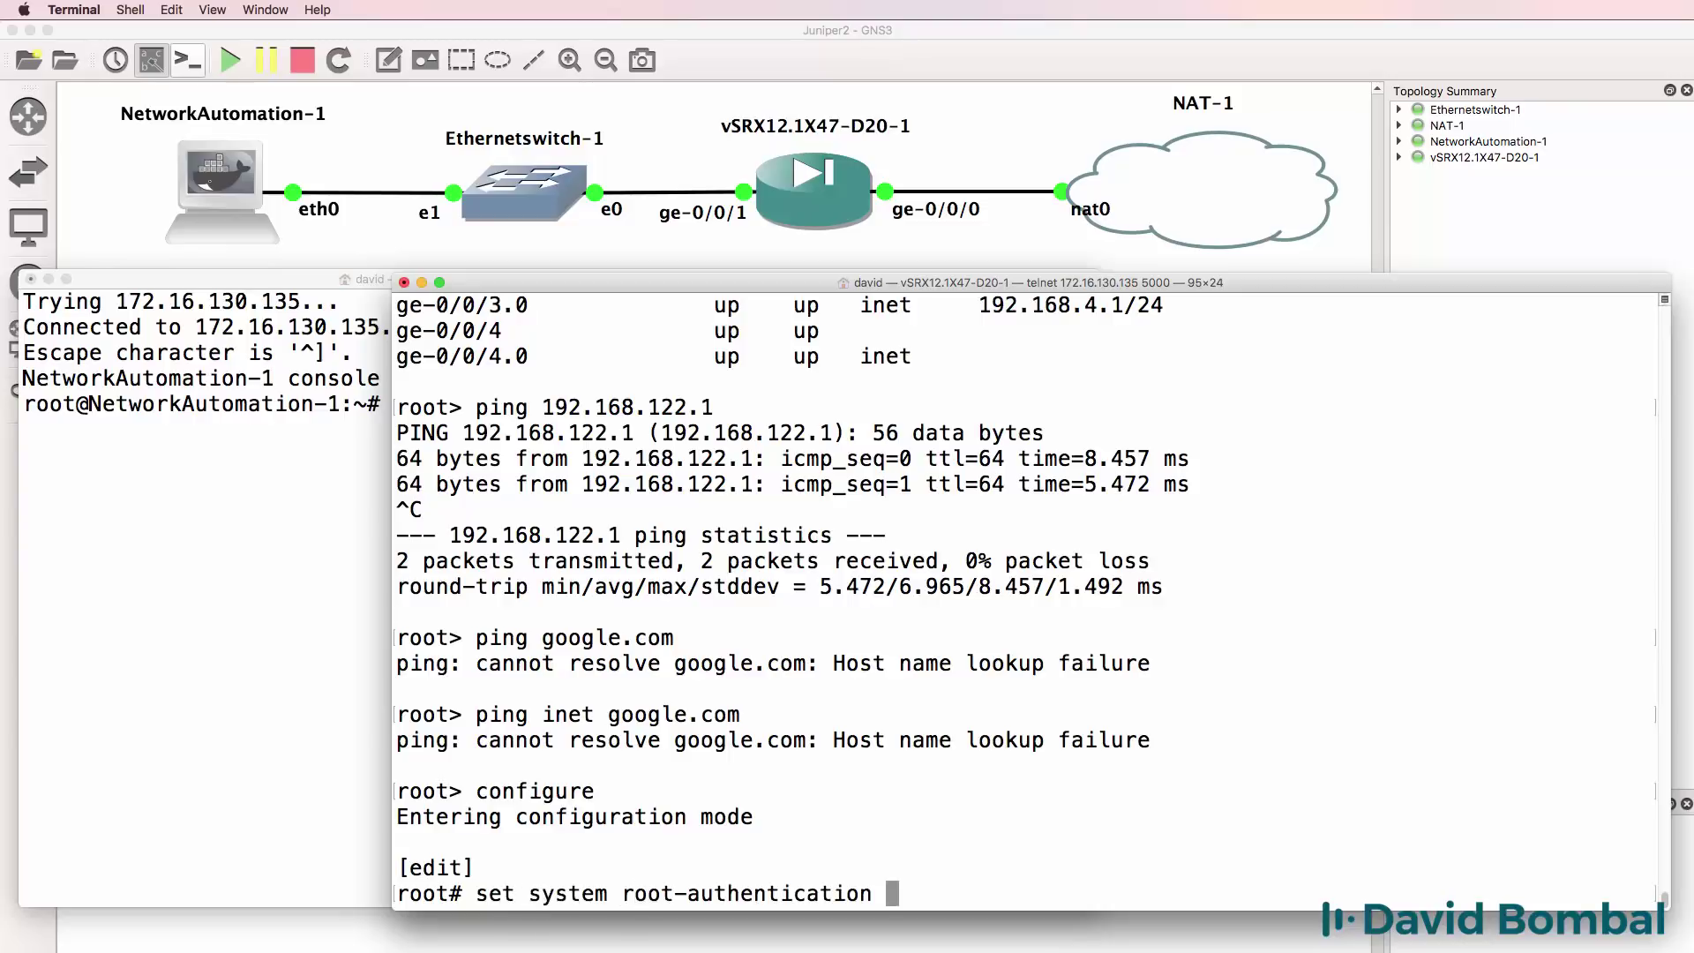
{"action": "type", "text": "plain-text-password"}
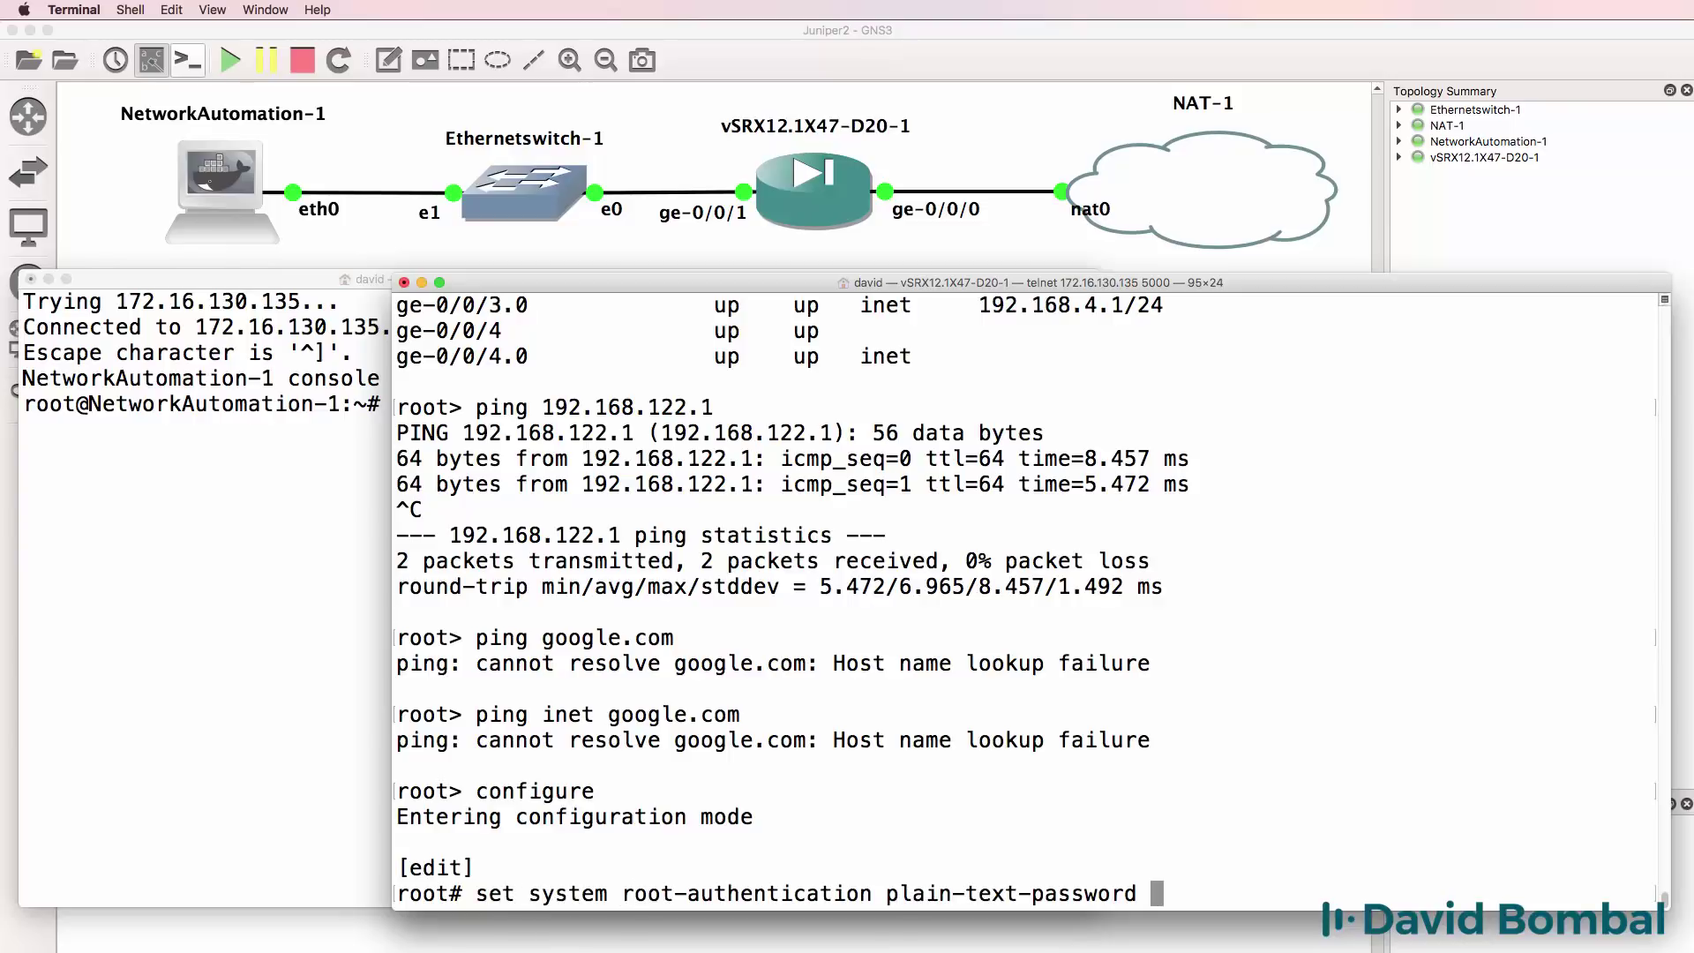
{"action": "key", "text": "Return"}
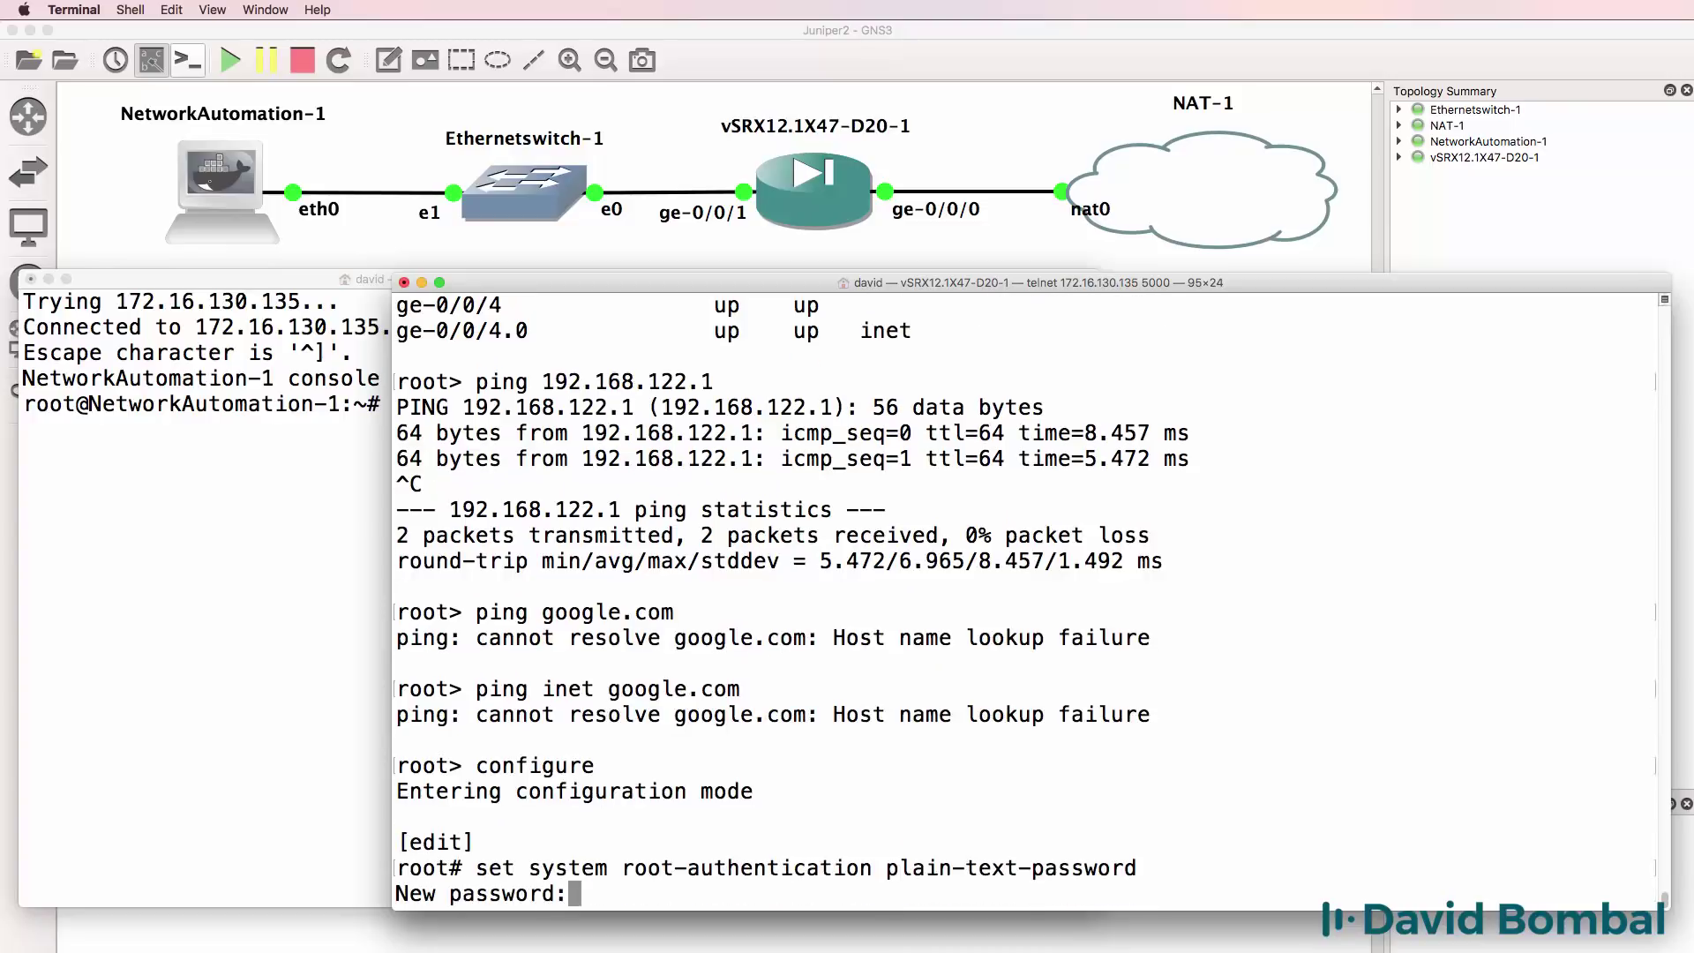
{"action": "key", "text": "Return"}
{"action": "key", "text": "Return"}
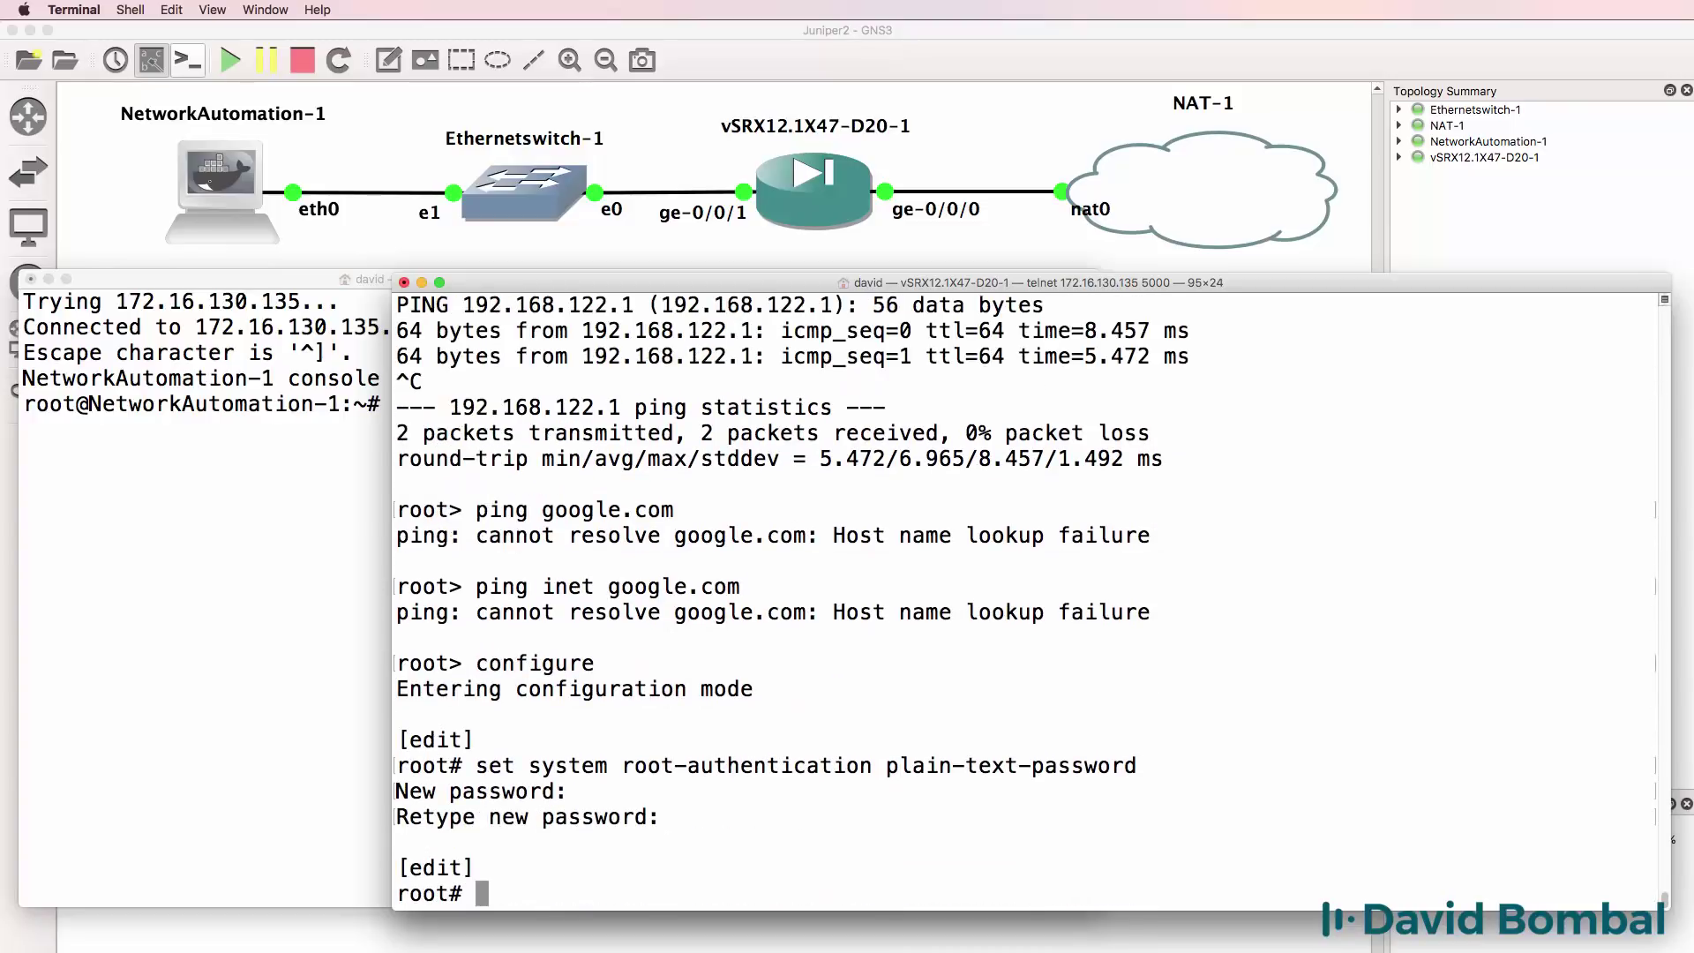
Set the system host-name to GNS3_VSRX1.
{"action": "type", "text": "set se"}
{"action": "key", "text": "BackSpace"}
{"action": "type", "text": "t"}
{"action": "key", "text": "BackSpace"}
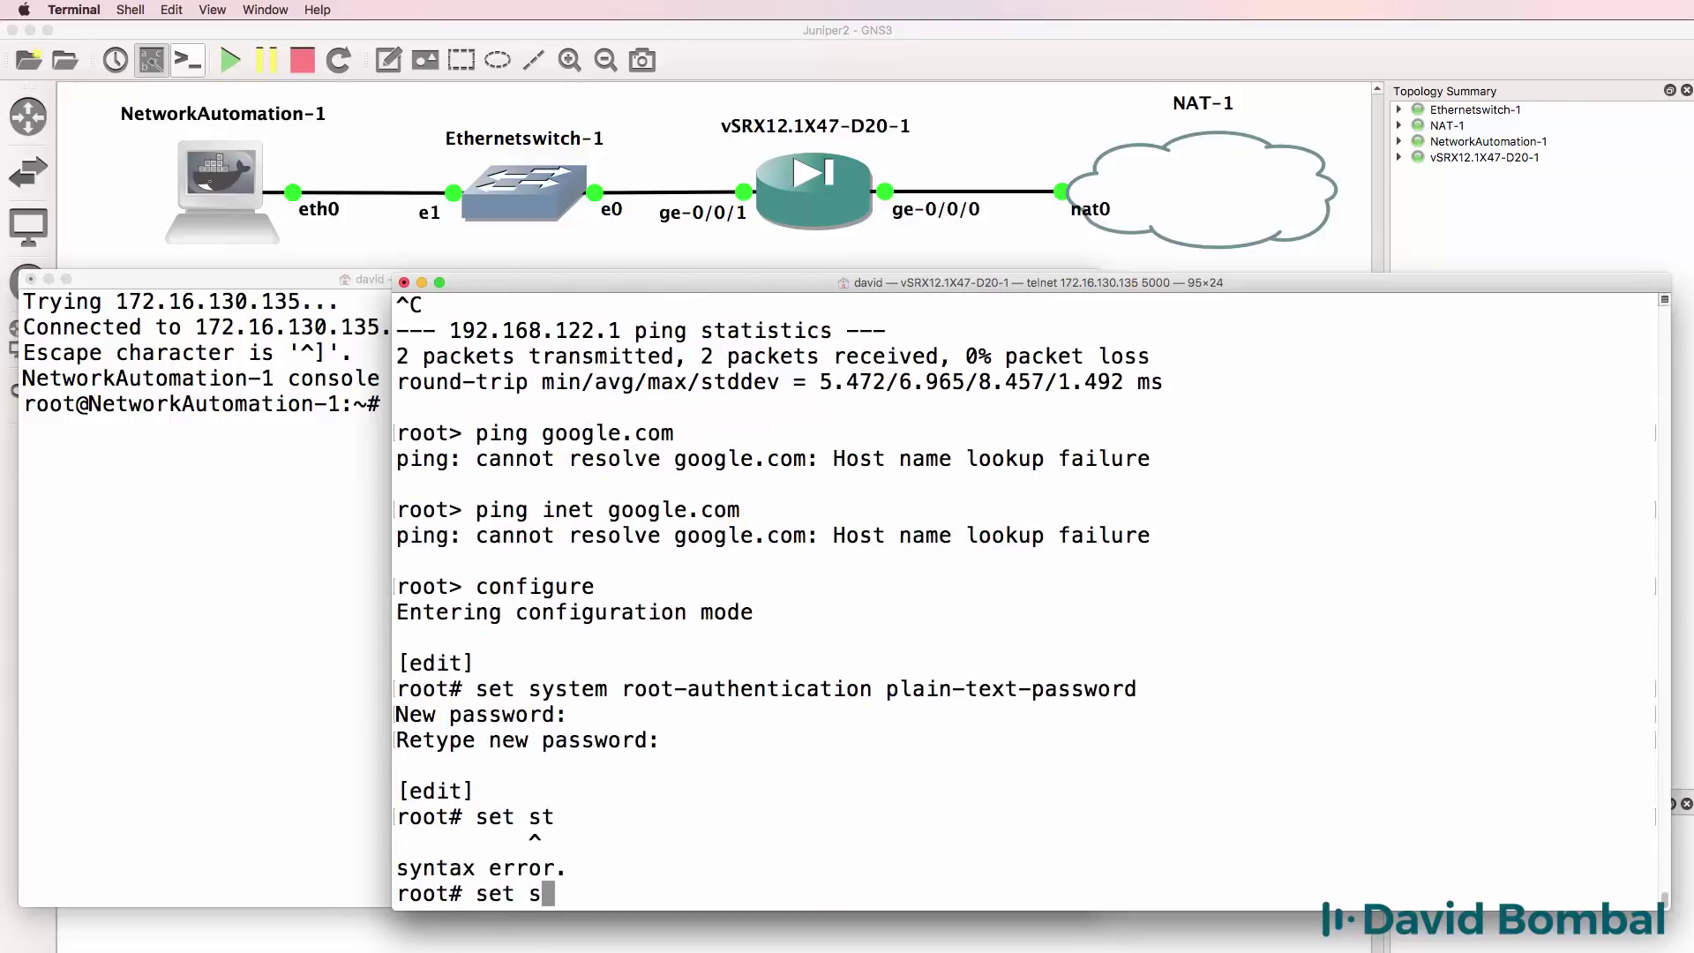
{"action": "type", "text": "ystem host-name "}
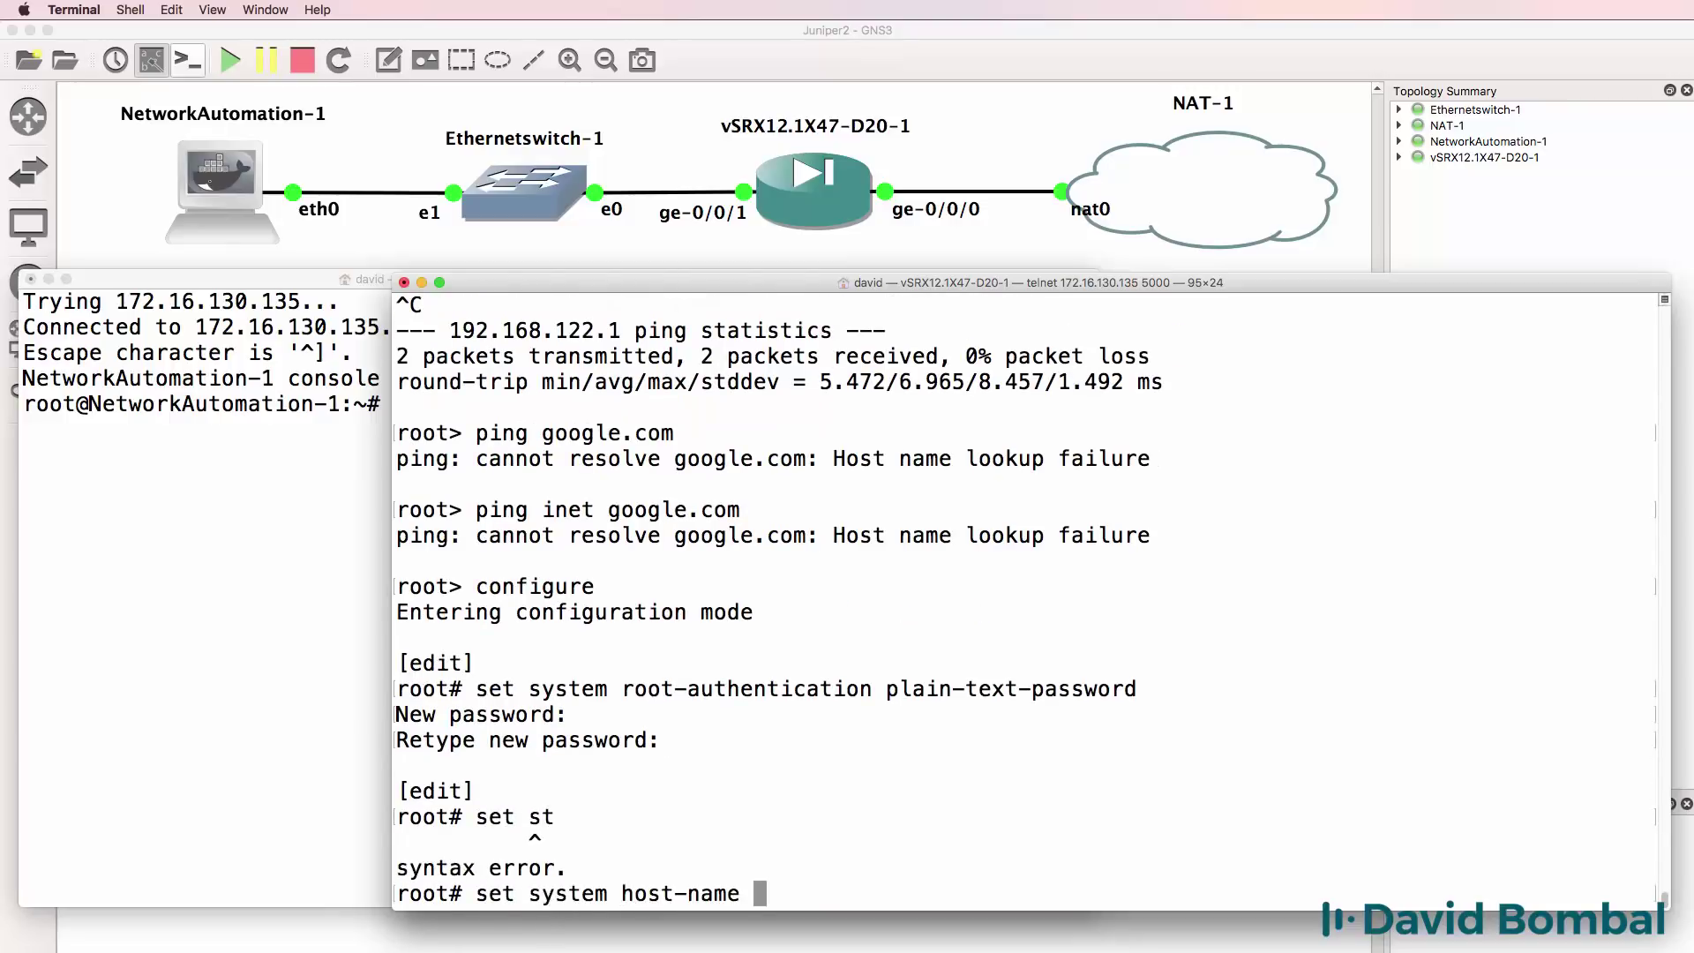
{"action": "type", "text": "GNS3_VSRX1"}
{"action": "key", "text": "Return"}
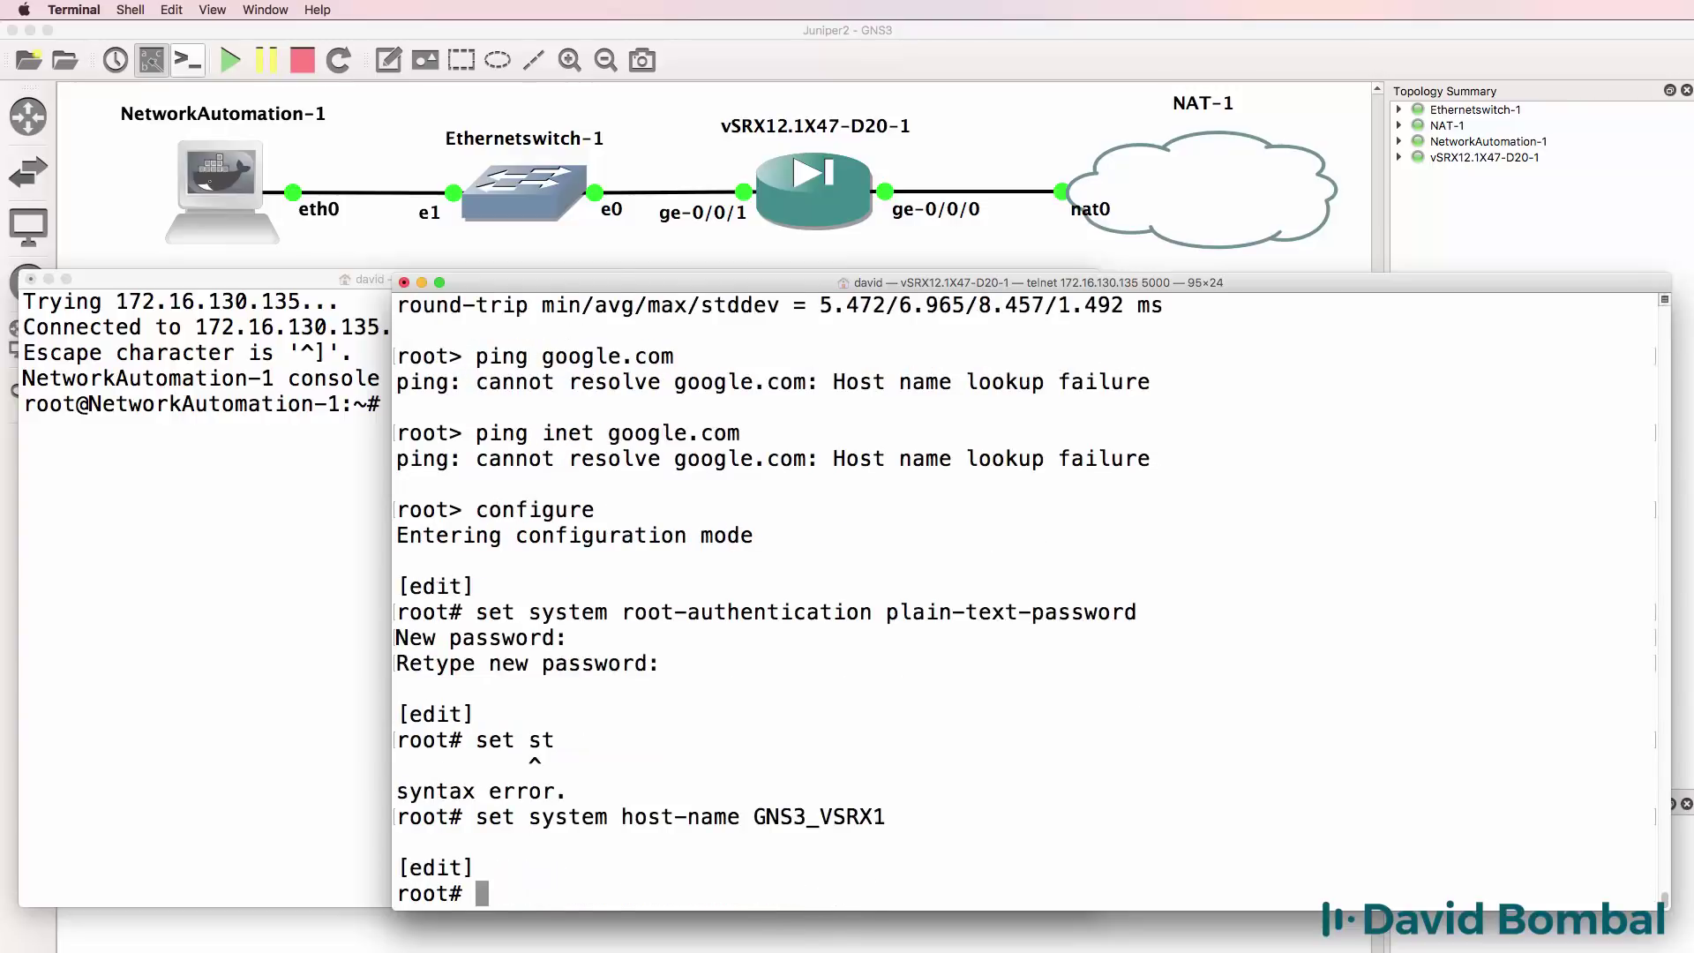
Add system name servers 8.8.8.8 and 8.8.4.4.
{"action": "type", "text": "set system "}
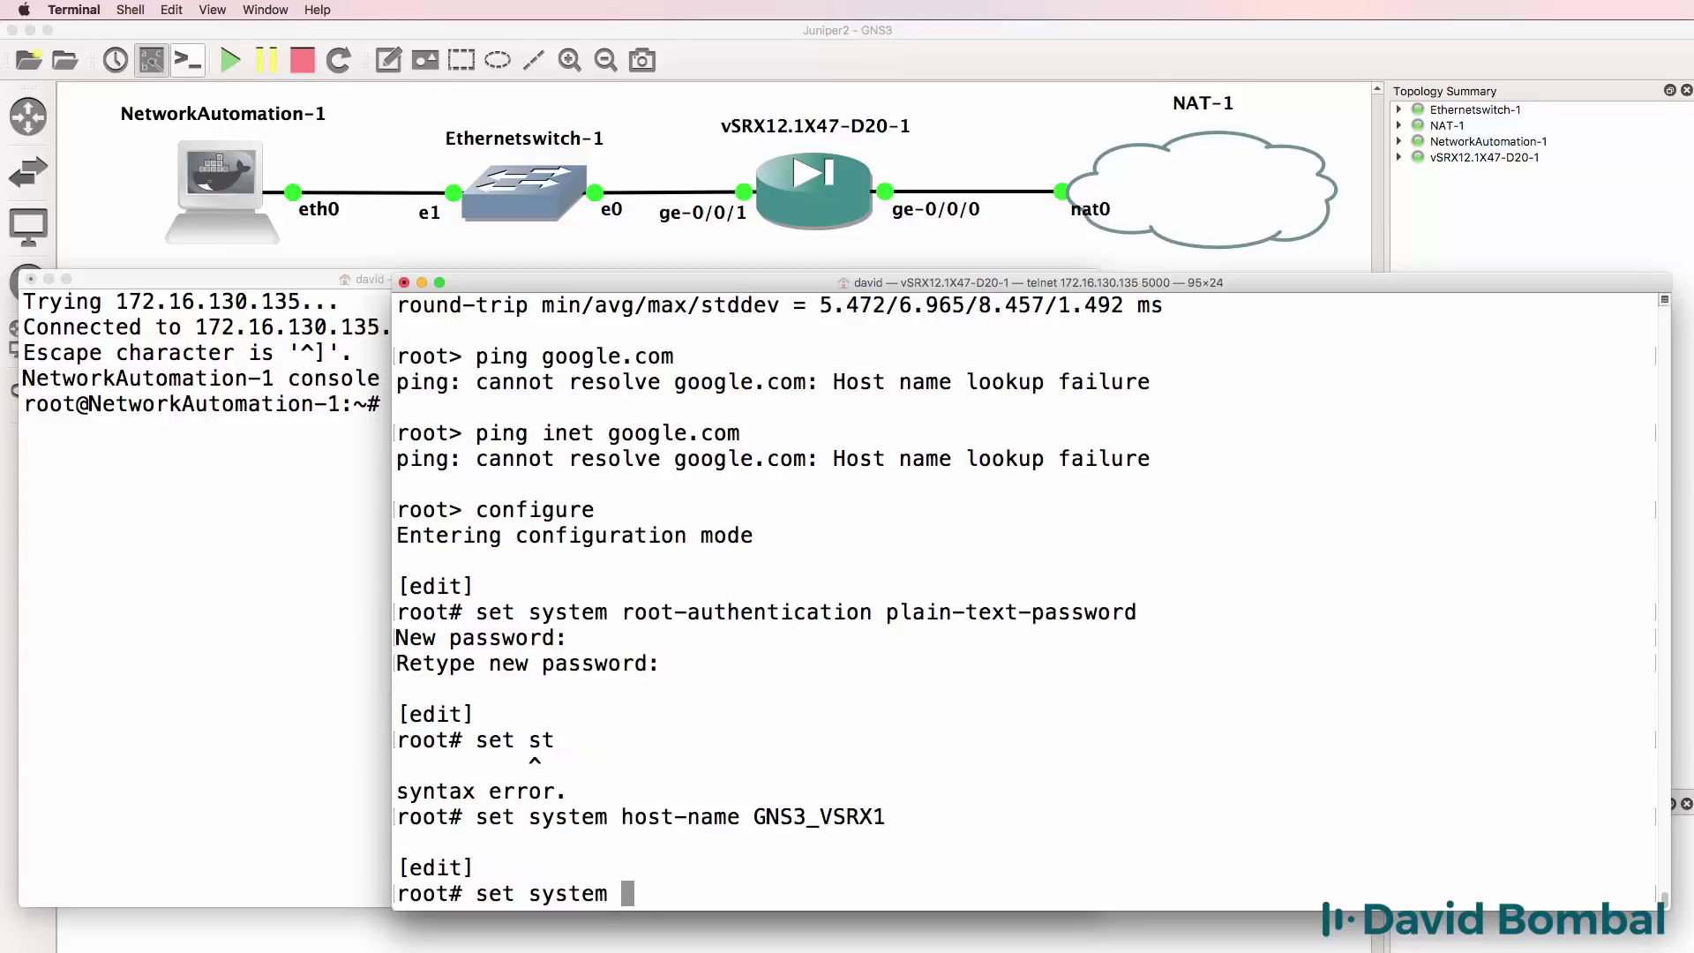
{"action": "type", "text": "n"}
{"action": "key", "text": "Tab"}
{"action": "type", "text": "a"}
{"action": "key", "text": "Tab"}
{"action": "type", "text": "8."}
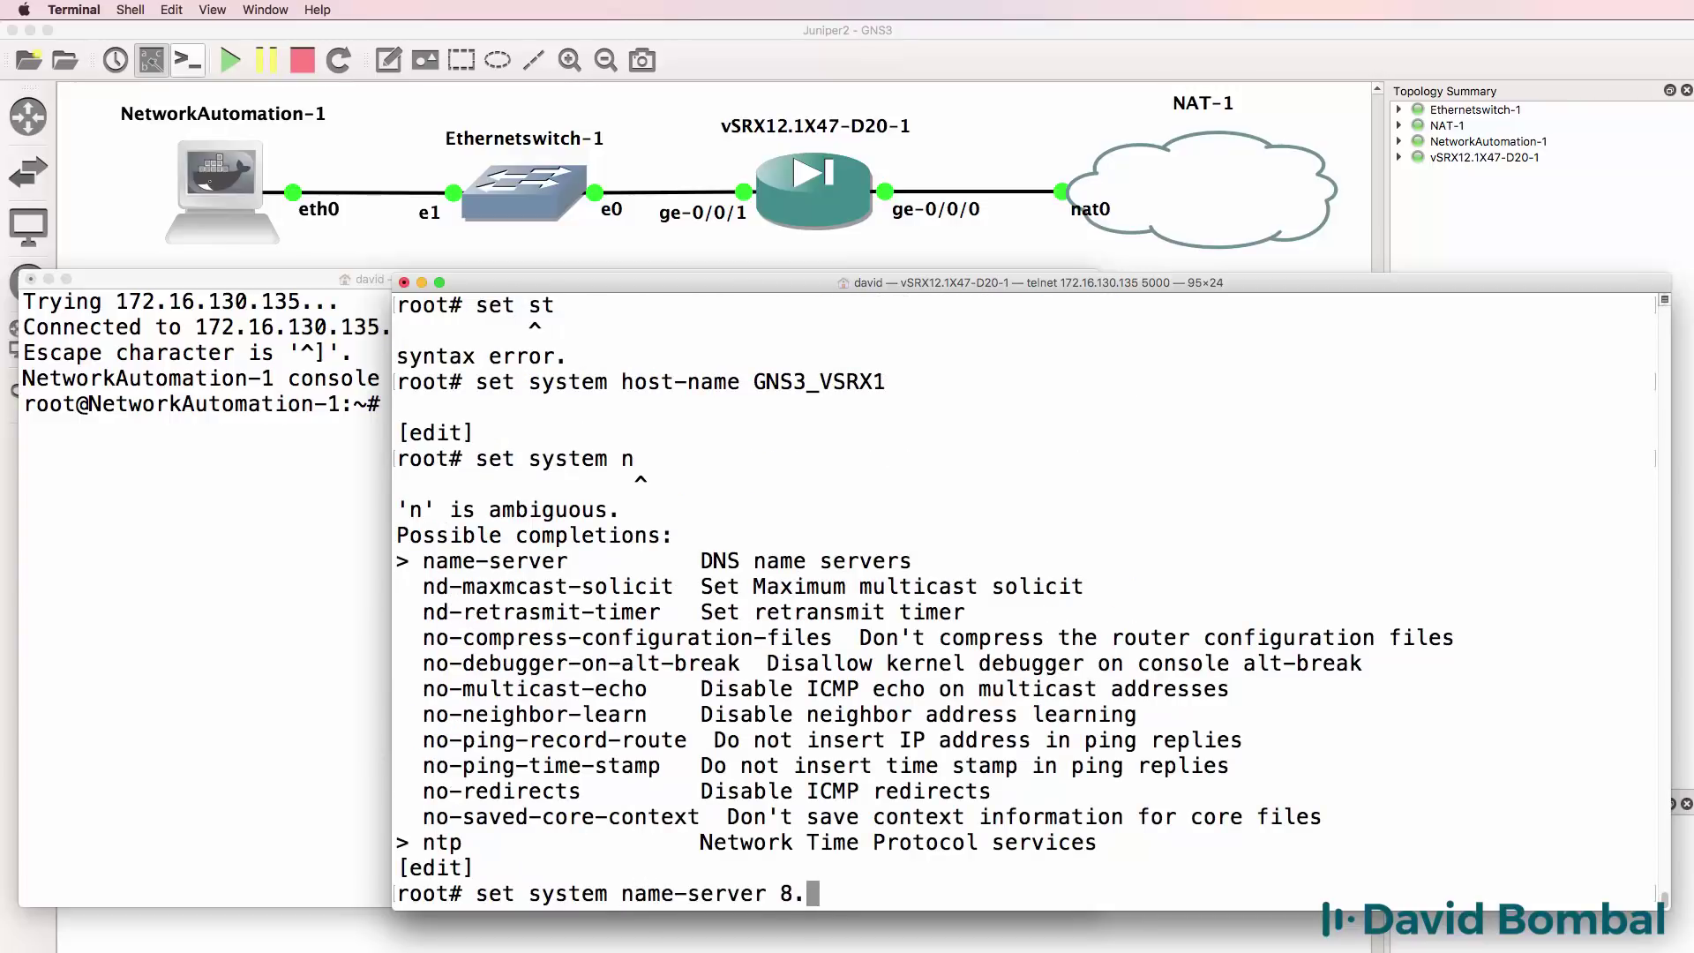
{"action": "type", "text": "8.8.8"}
{"action": "key", "text": "Return"}
{"action": "key", "text": "Up"}
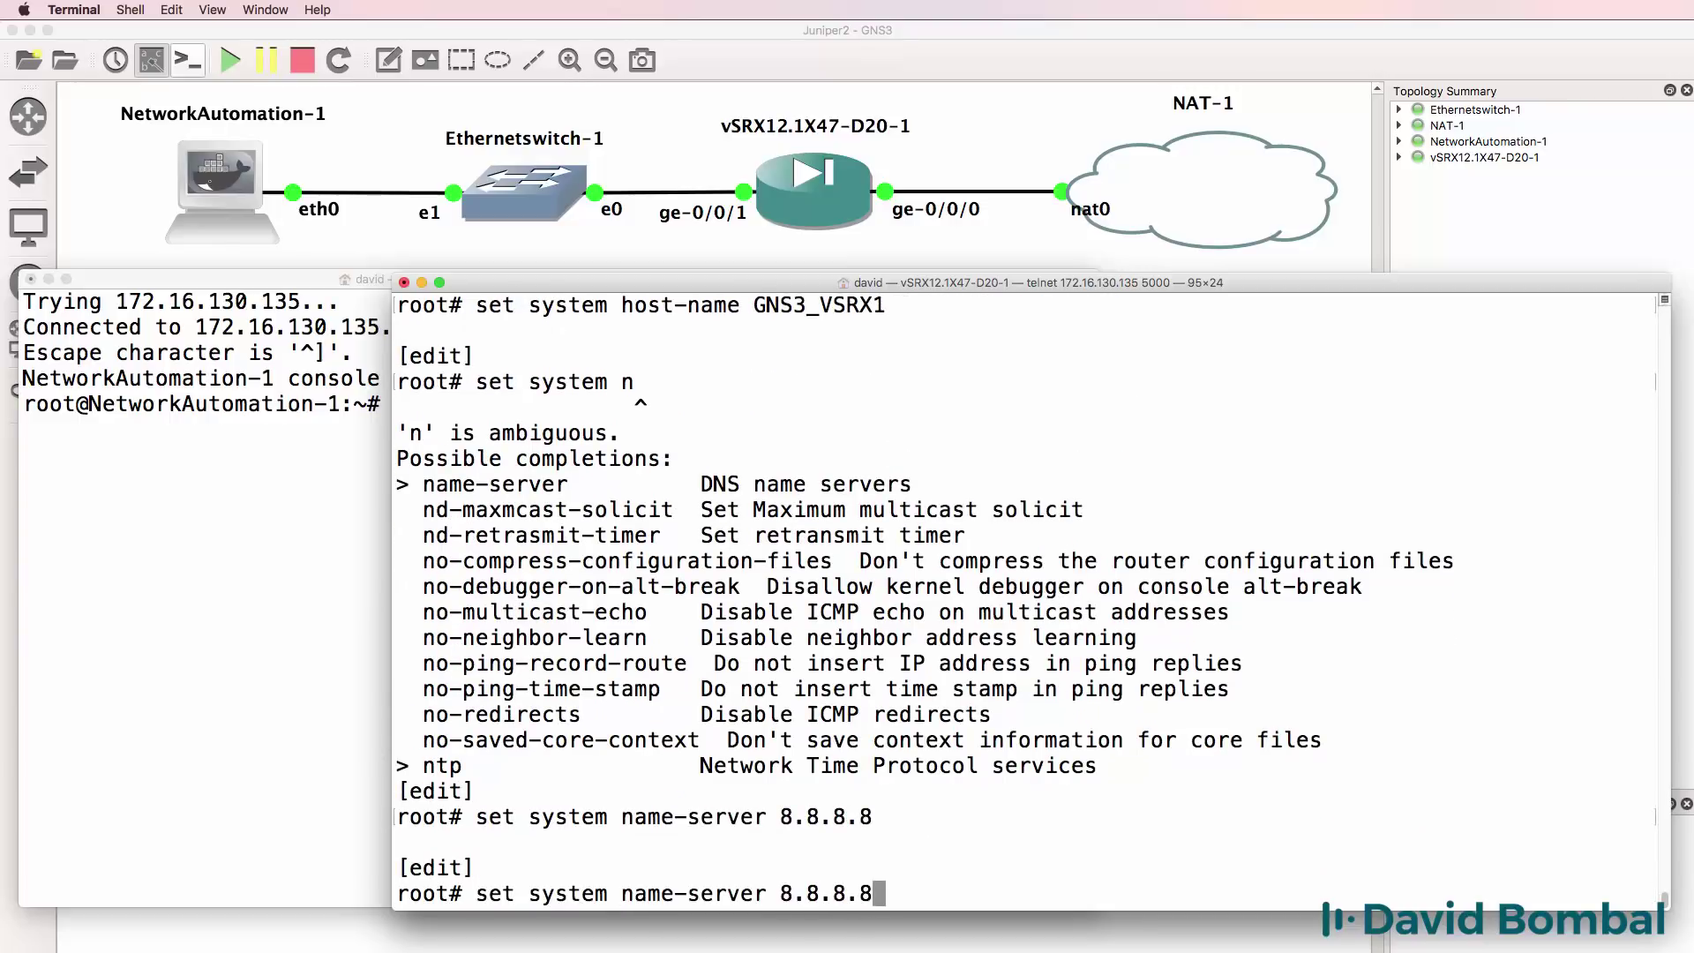
{"action": "key", "text": "BackSpace"}
{"action": "key", "text": "BackSpace"}
{"action": "key", "text": "BackSpace"}
{"action": "type", "text": "4.4"}
{"action": "key", "text": "Return"}
Set domain-name gns3.com, enable SSH service, and commit the configuration.
{"action": "type", "text": "set"}
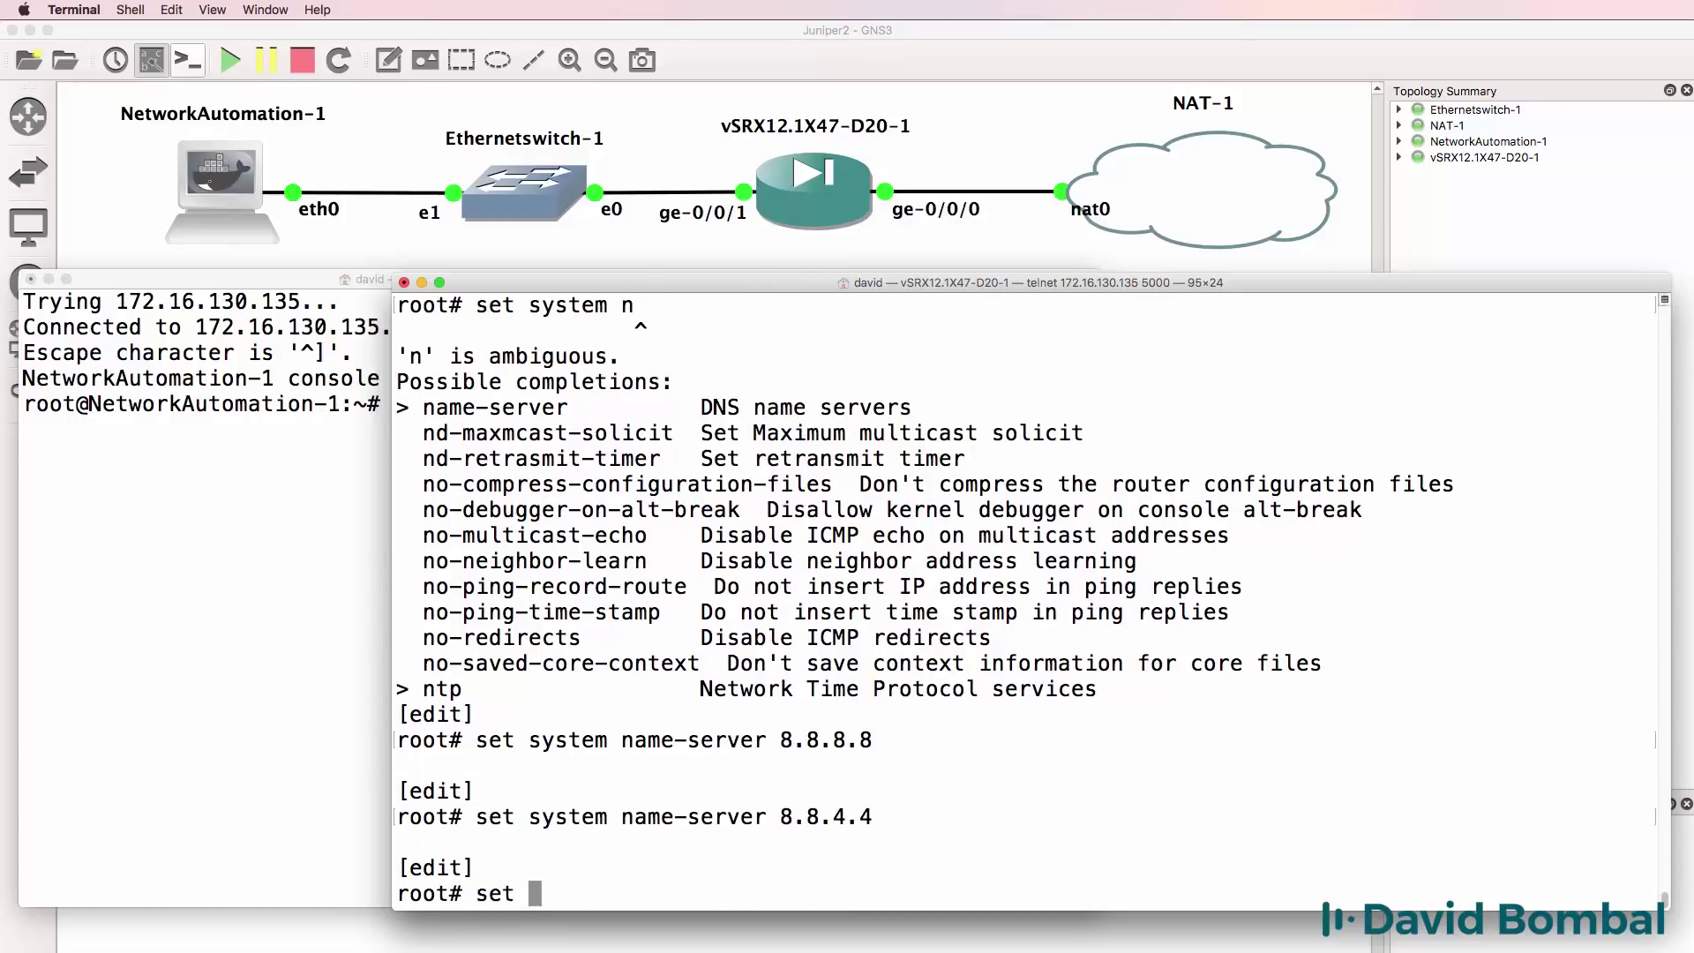
{"action": "key", "text": "BackSpace"}
{"action": "type", "text": "system dom"}
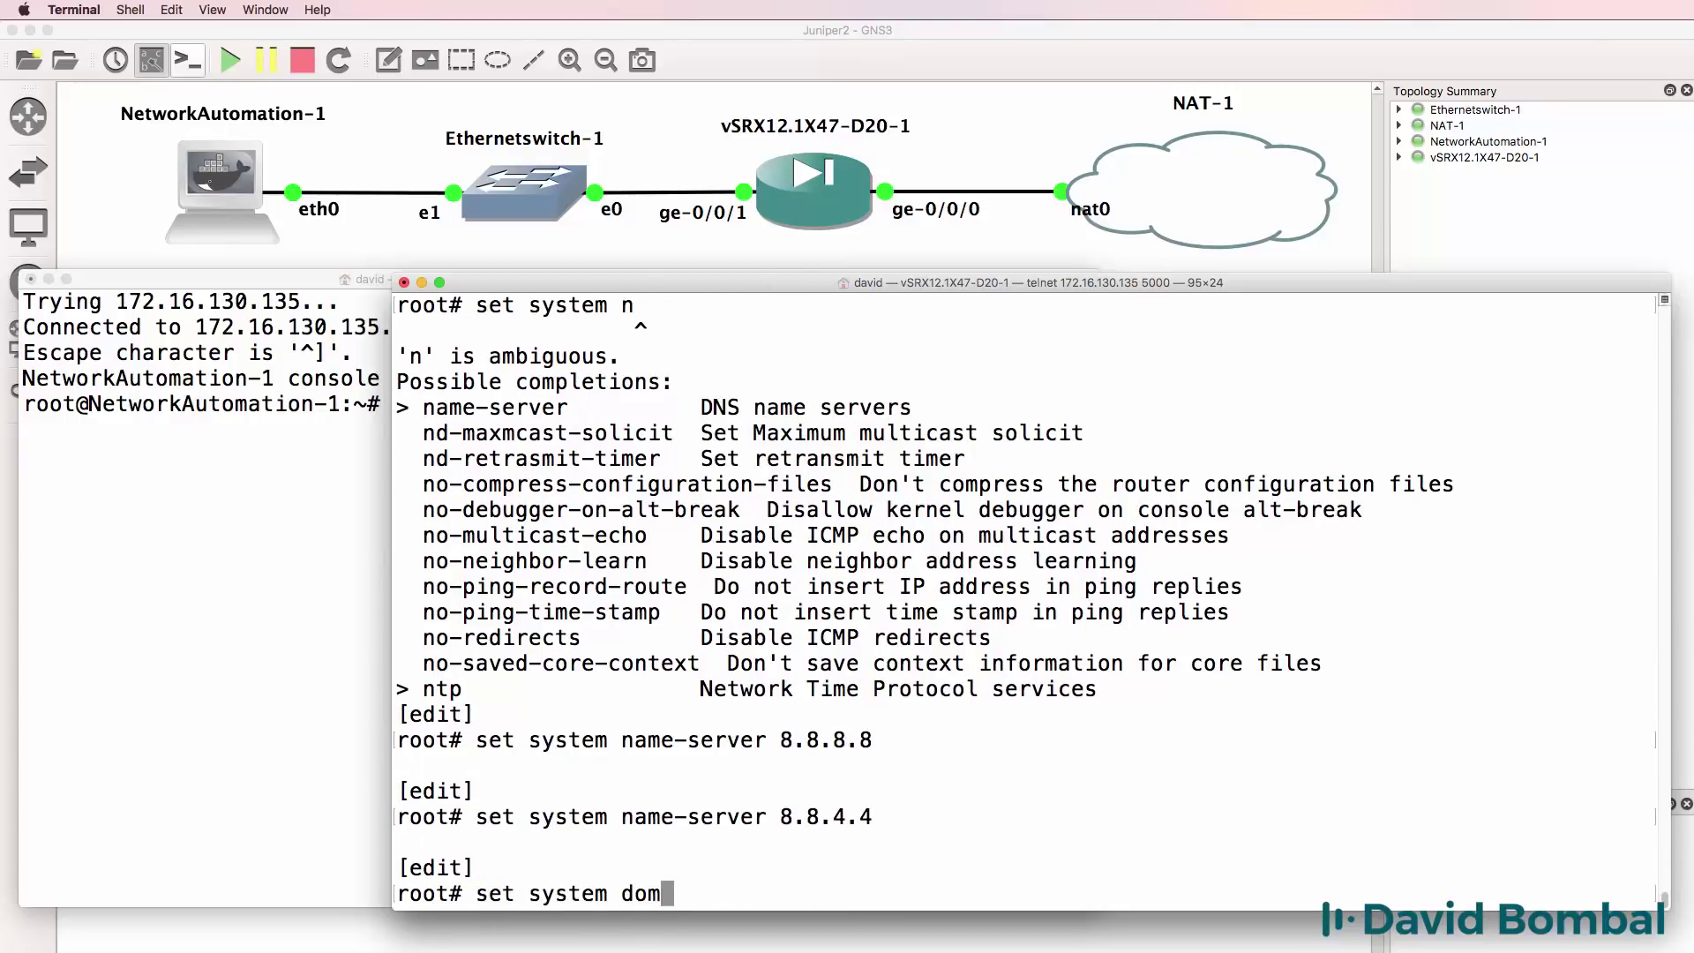
{"action": "type", "text": "ain-name gns3.com"}
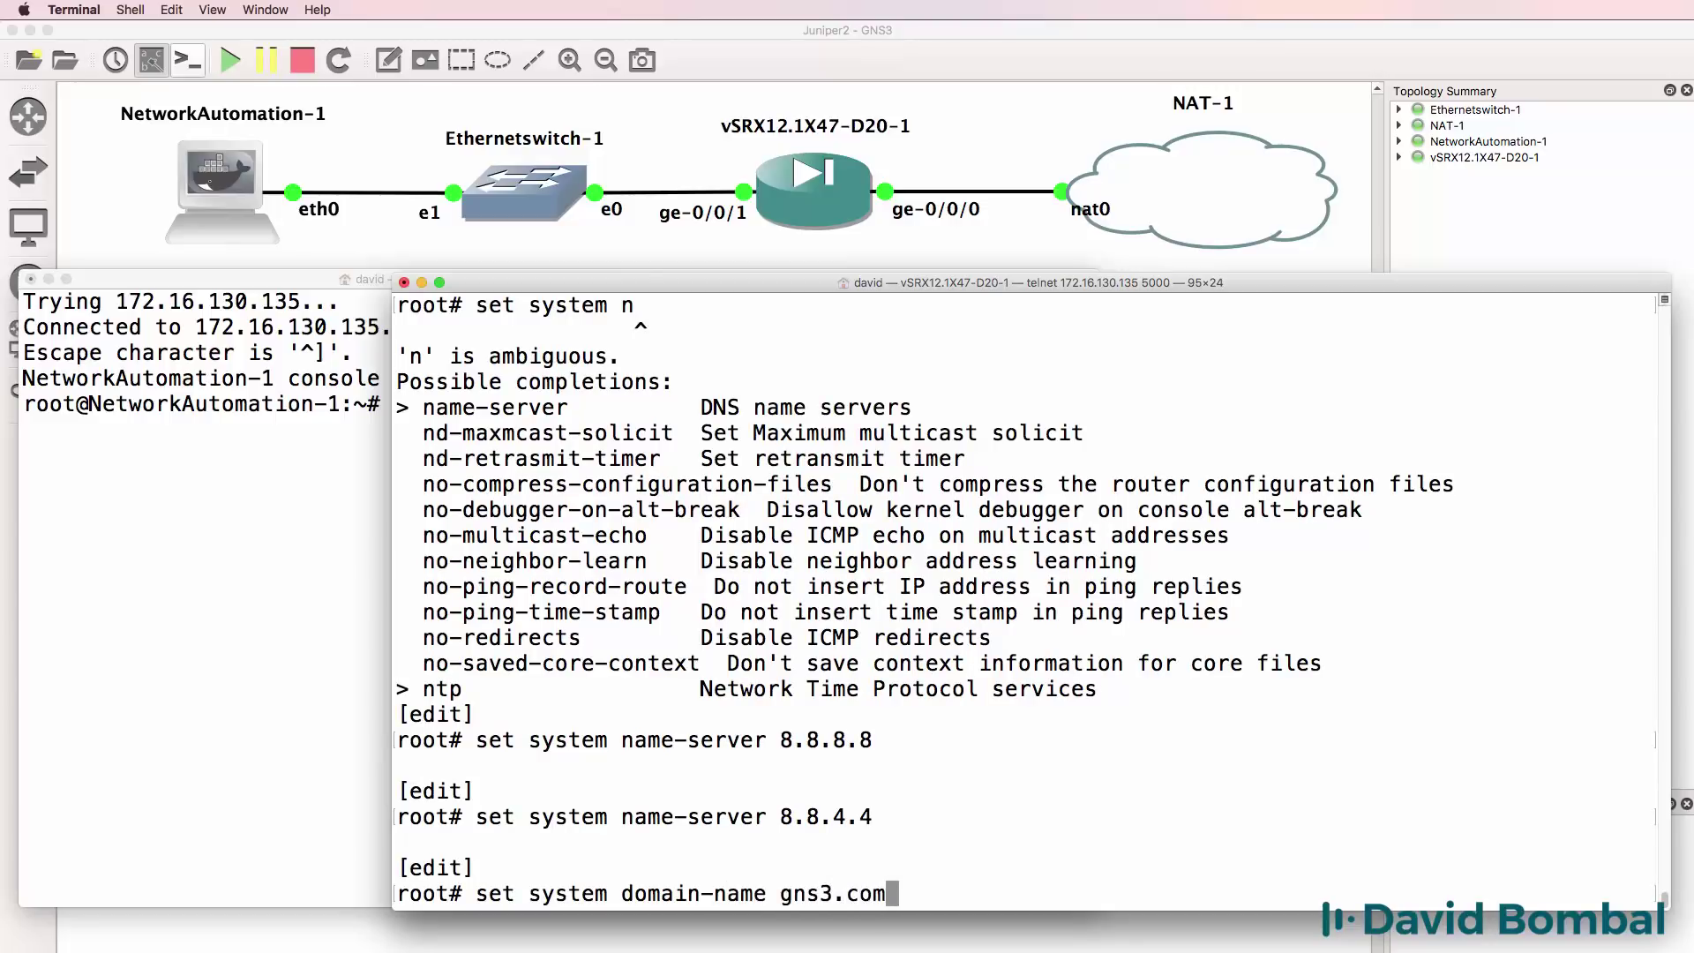
{"action": "key", "text": "Return"}
{"action": "type", "text": "set "}
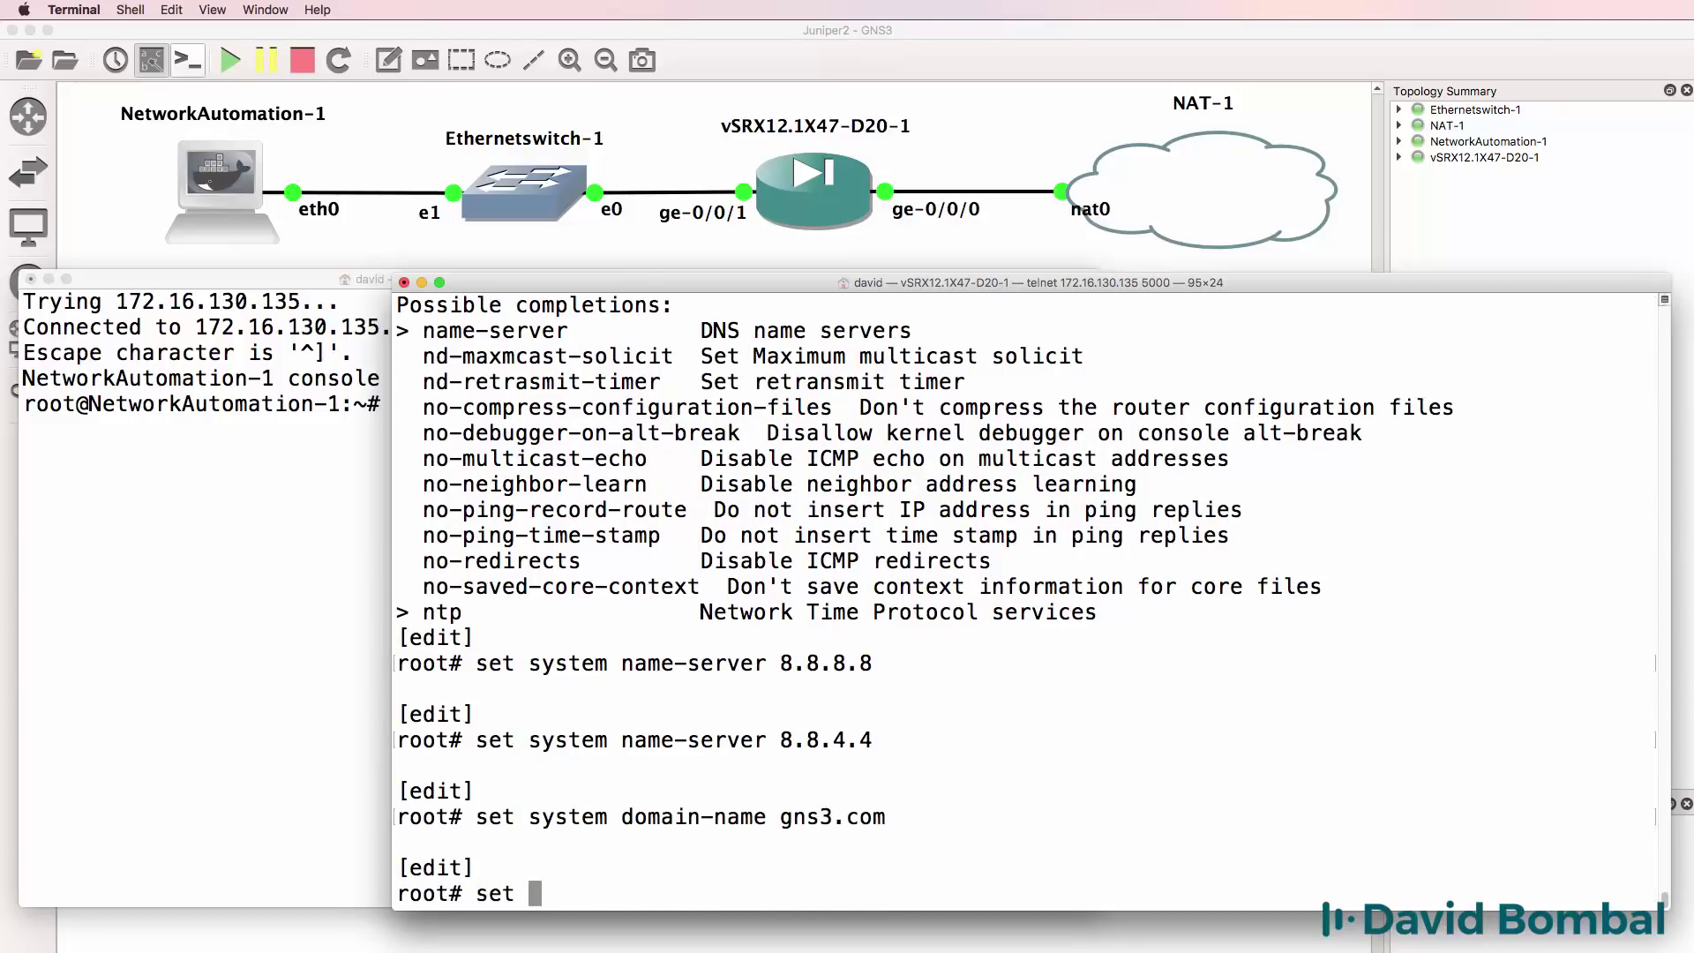
{"action": "type", "text": "system "}
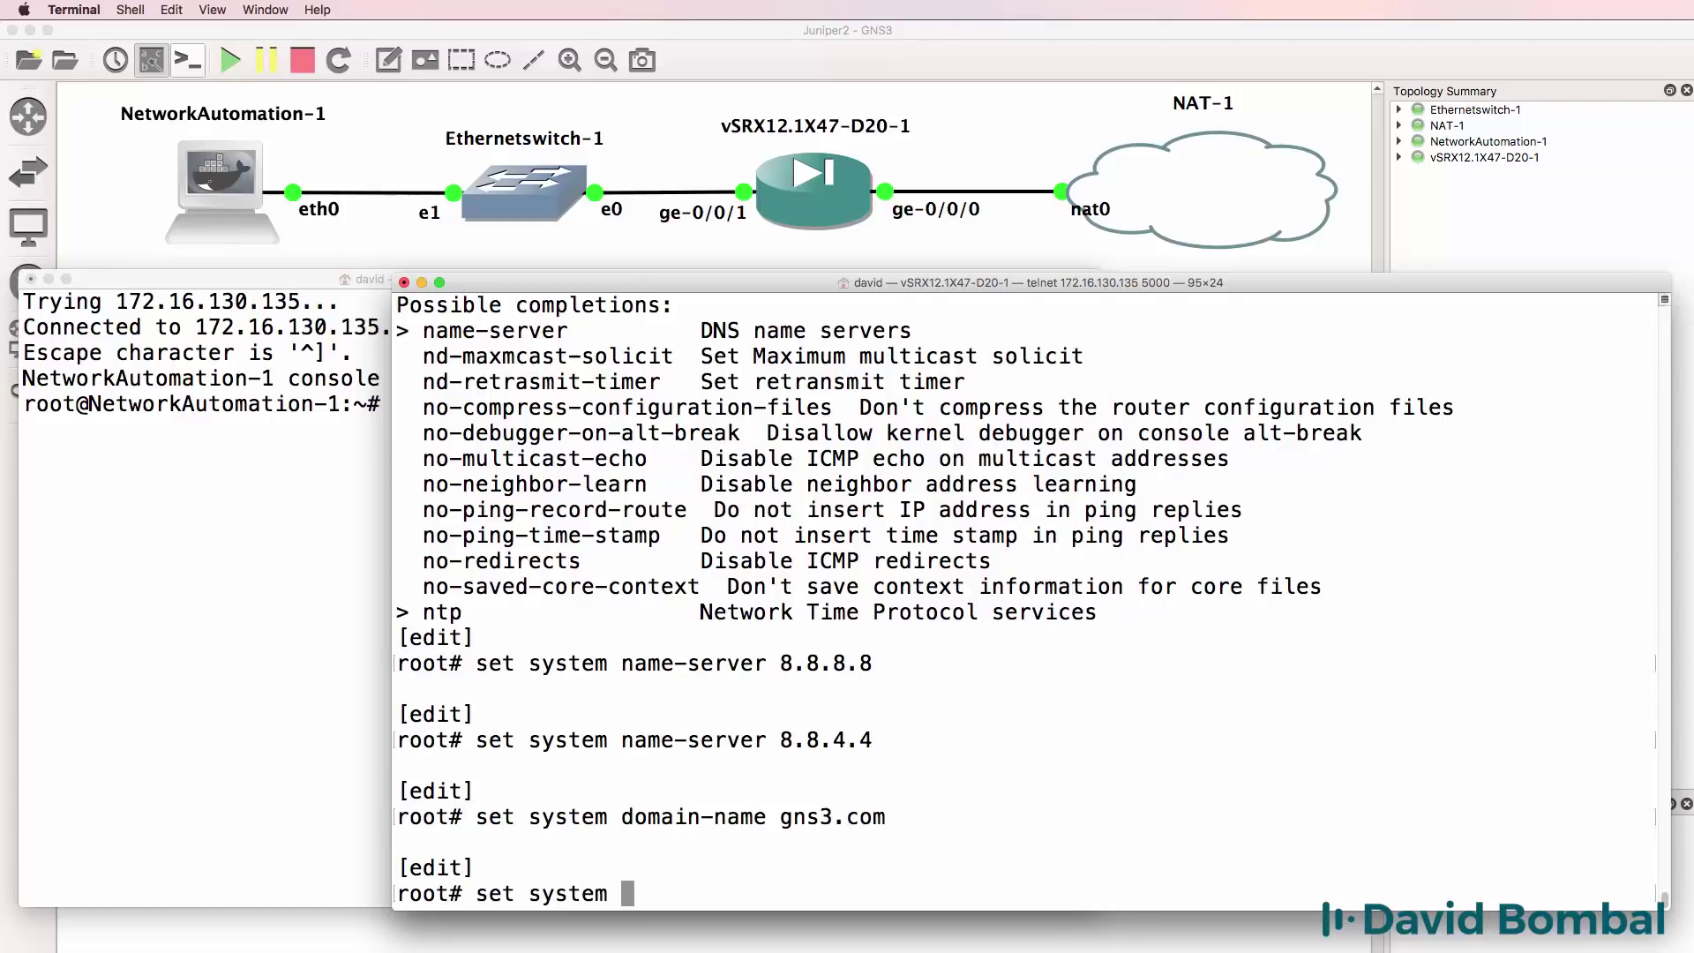
{"action": "type", "text": "services ssh"}
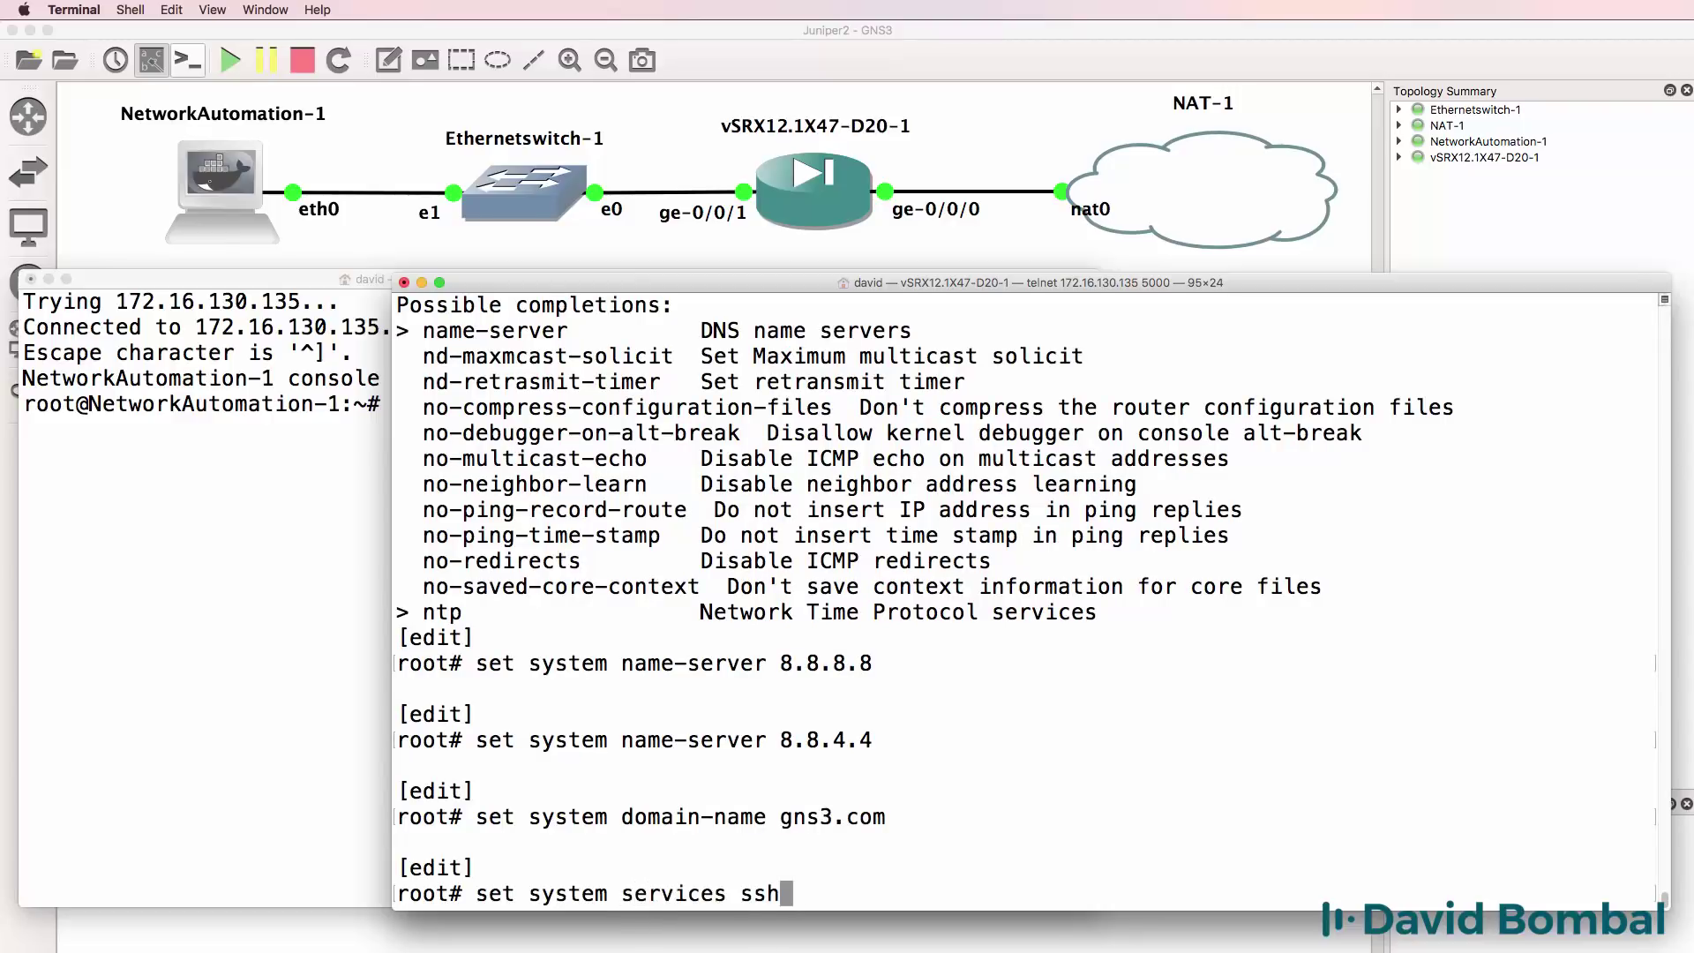
{"action": "key", "text": "Return"}
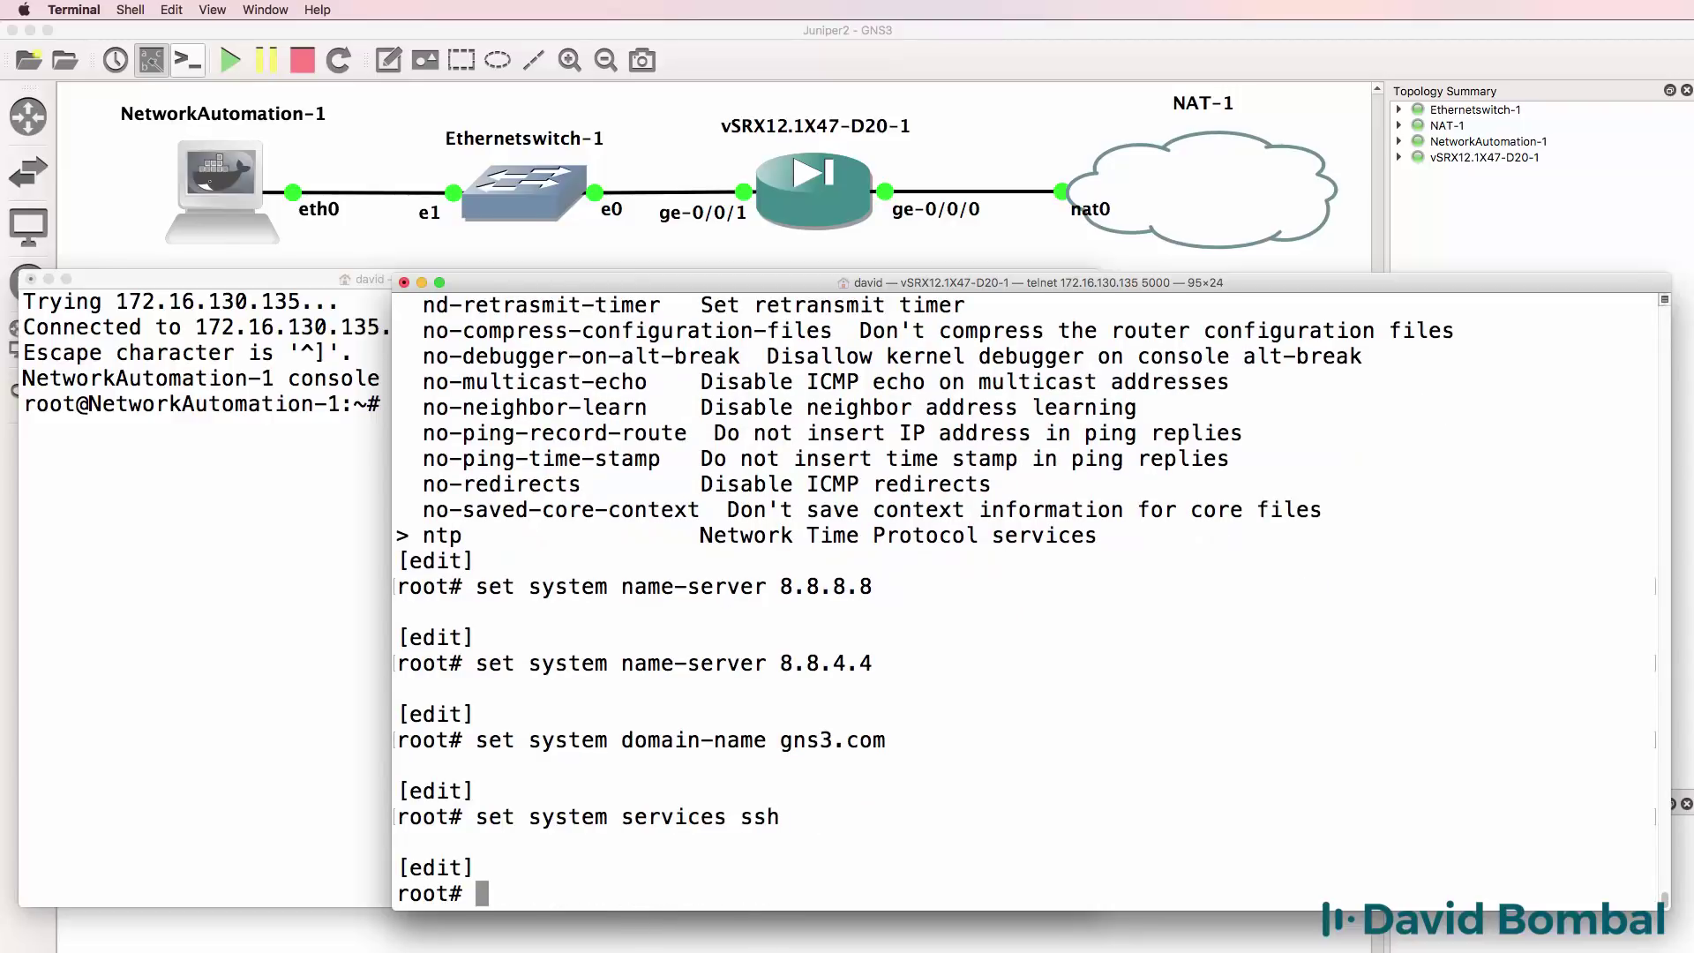
{"action": "type", "text": "commit"}
{"action": "key", "text": "Return"}
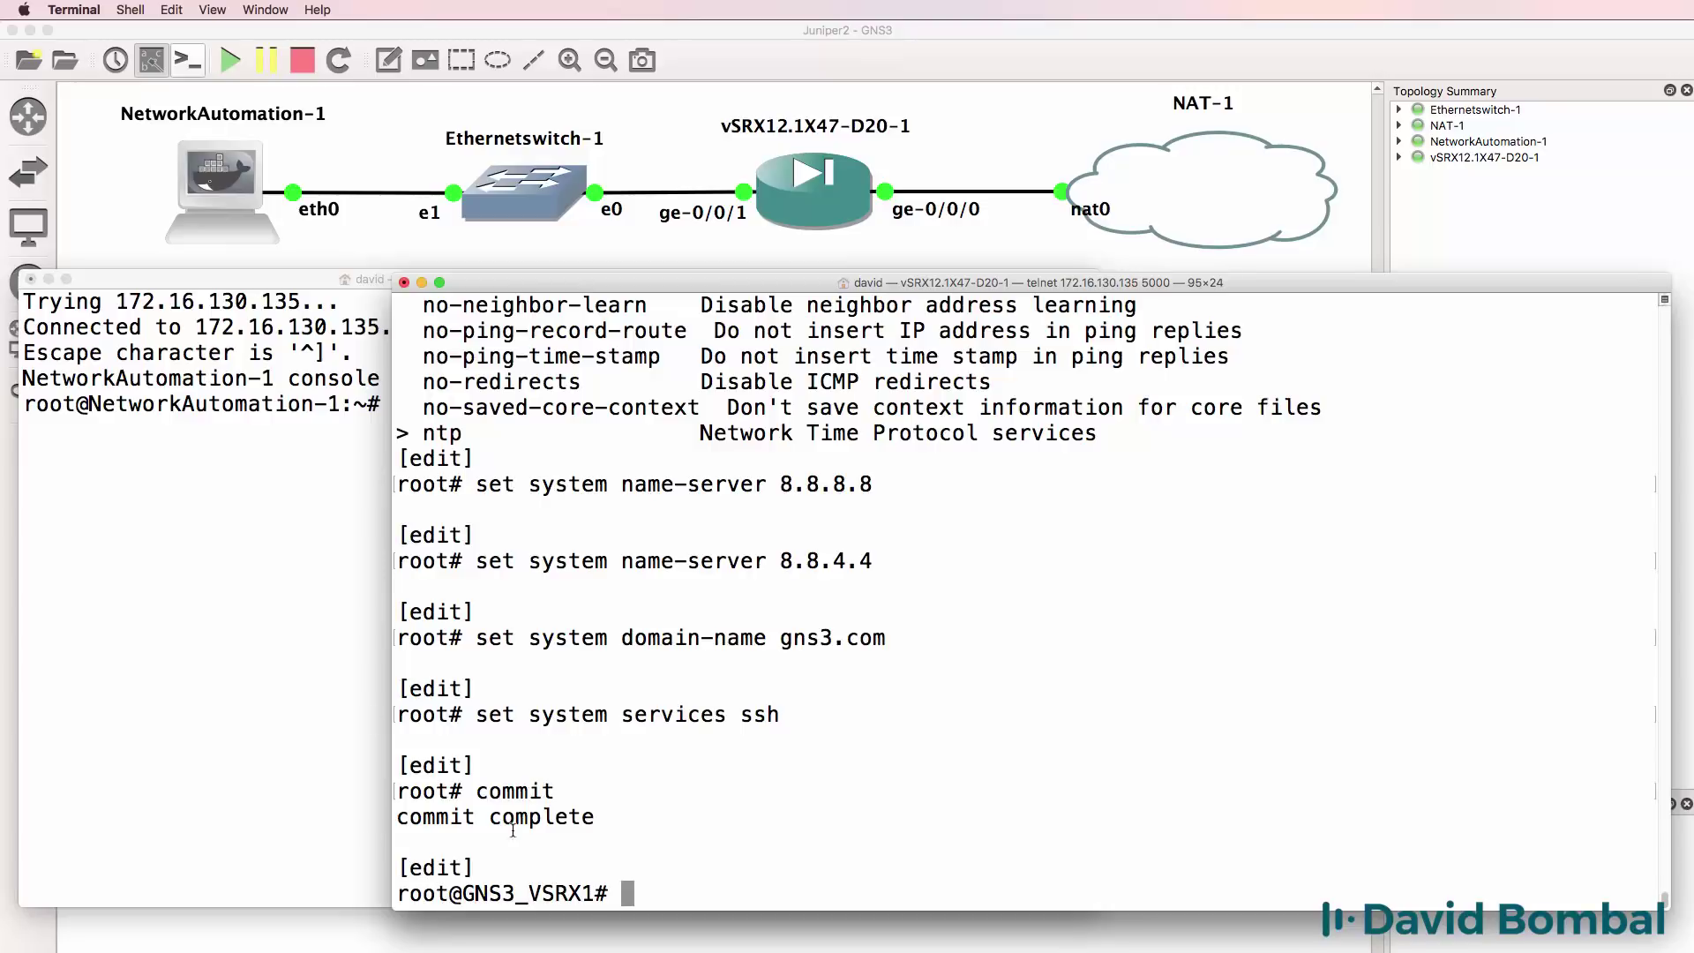
{"action": "left_click_drag", "start_coordinate": [569, 791], "coordinate": [394, 794]}
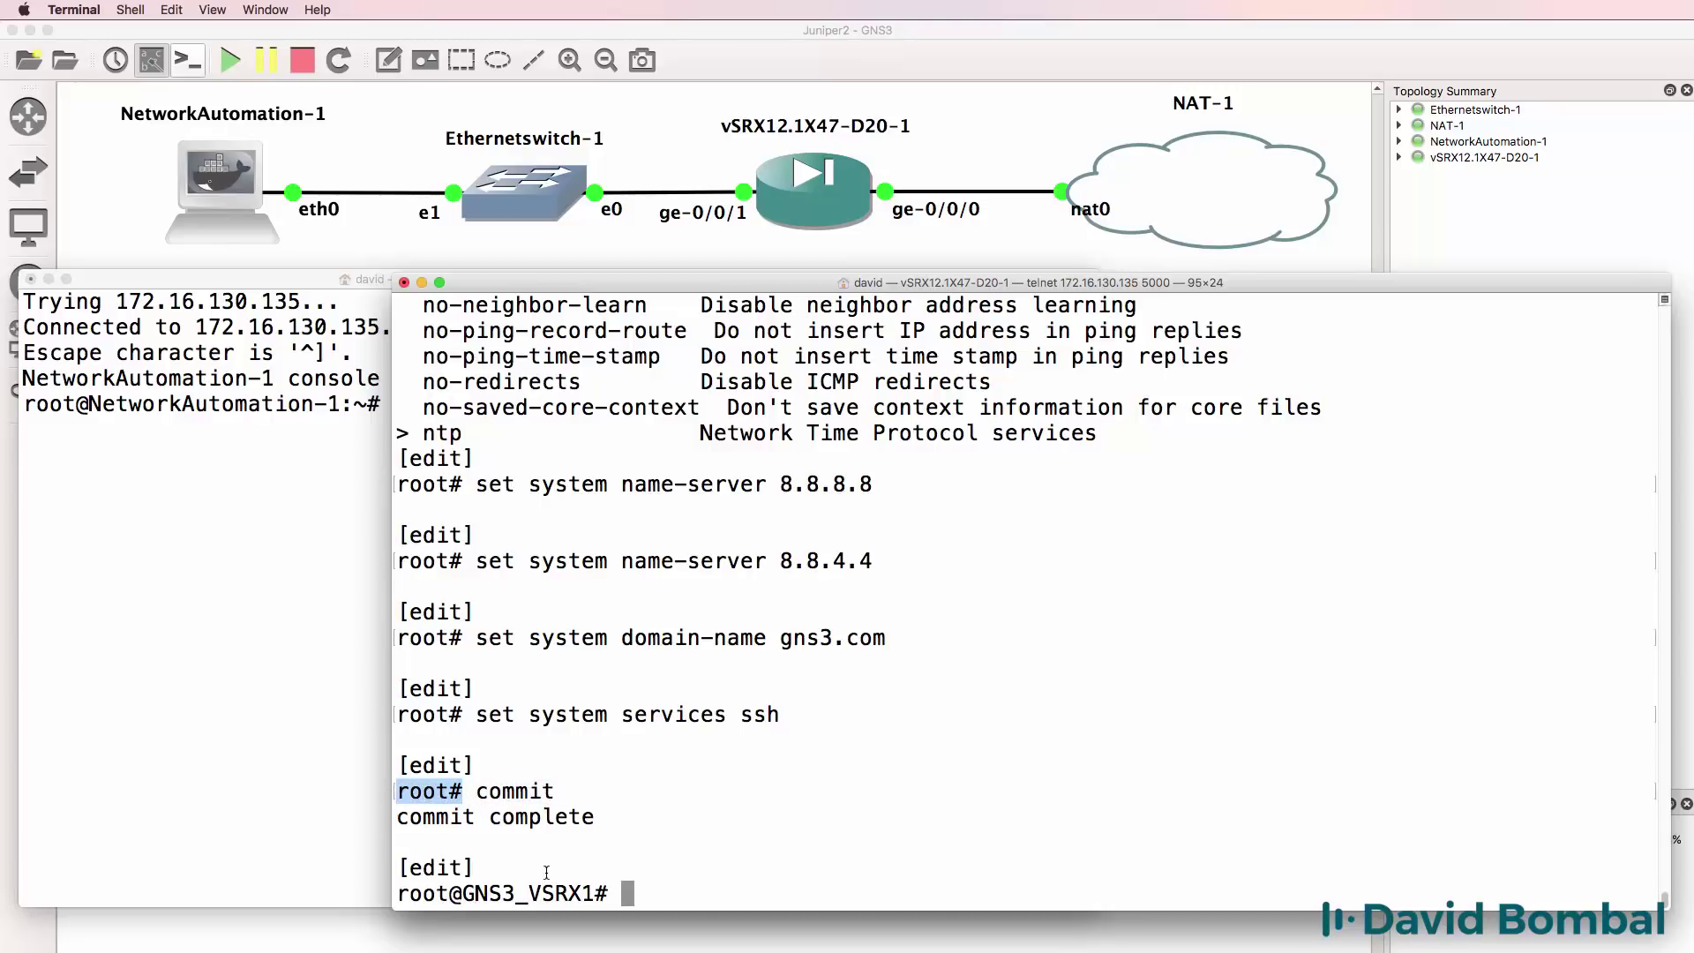
Note the GNS3_VSRX1 prompt, exit configuration mode, and ping inet google.com, which still fails lookup.
{"action": "left_click_drag", "start_coordinate": [600, 893], "coordinate": [399, 889]}
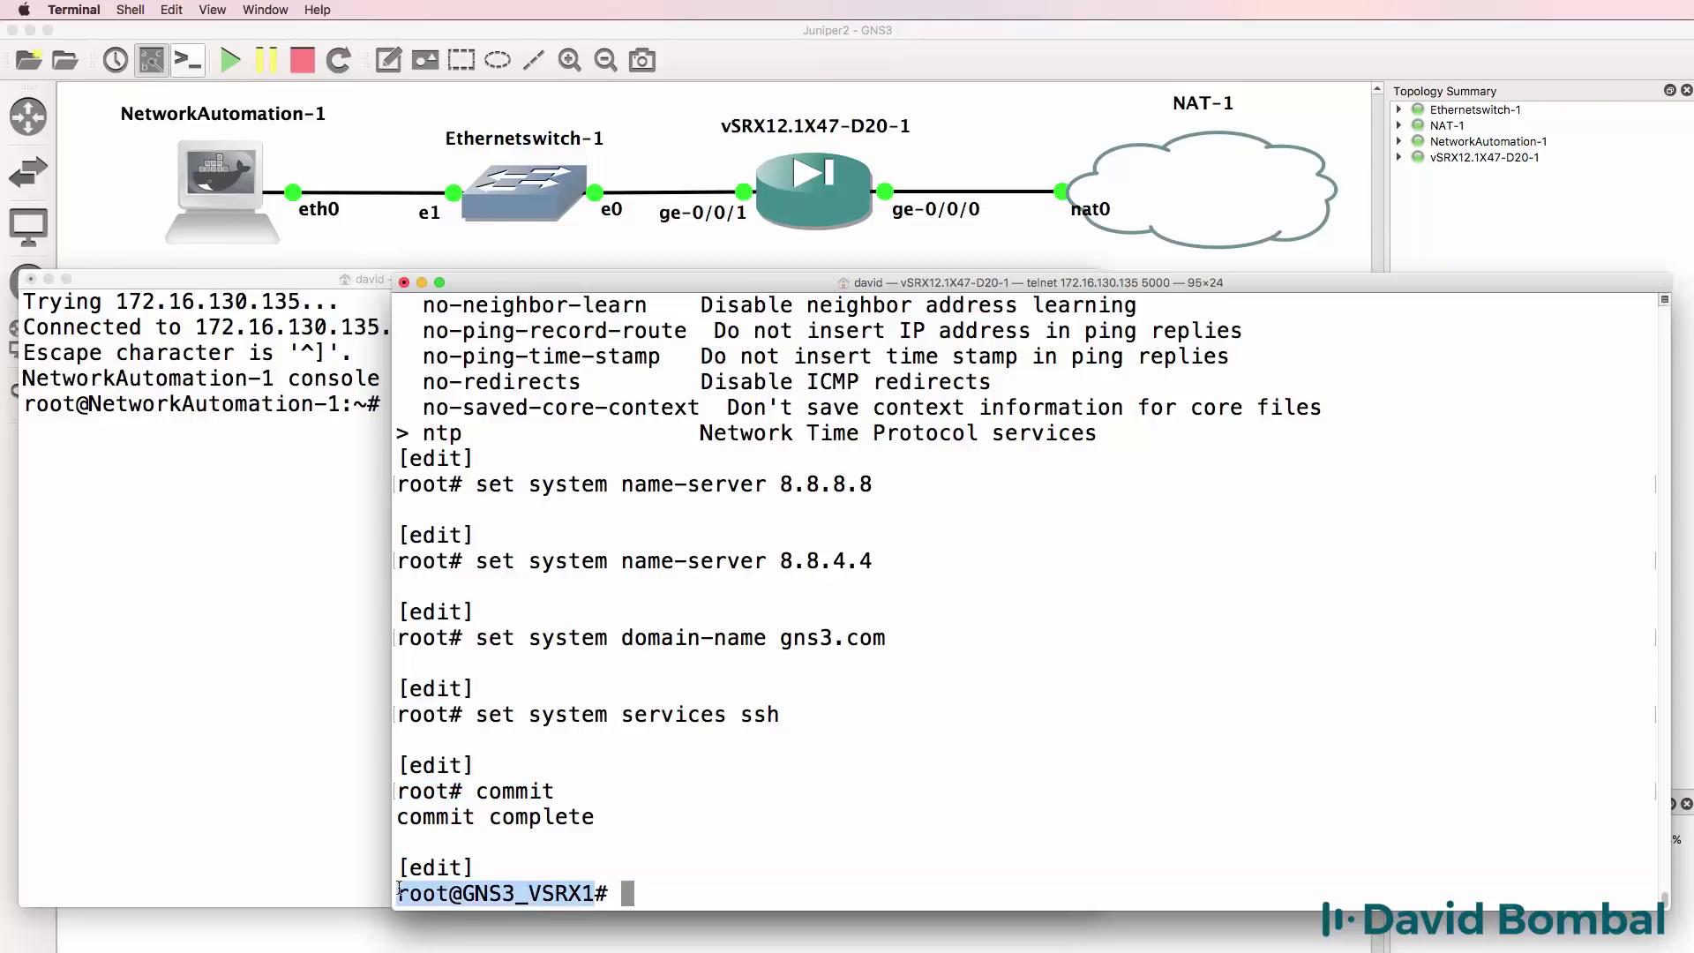
{"action": "left_click", "coordinate": [399, 889]}
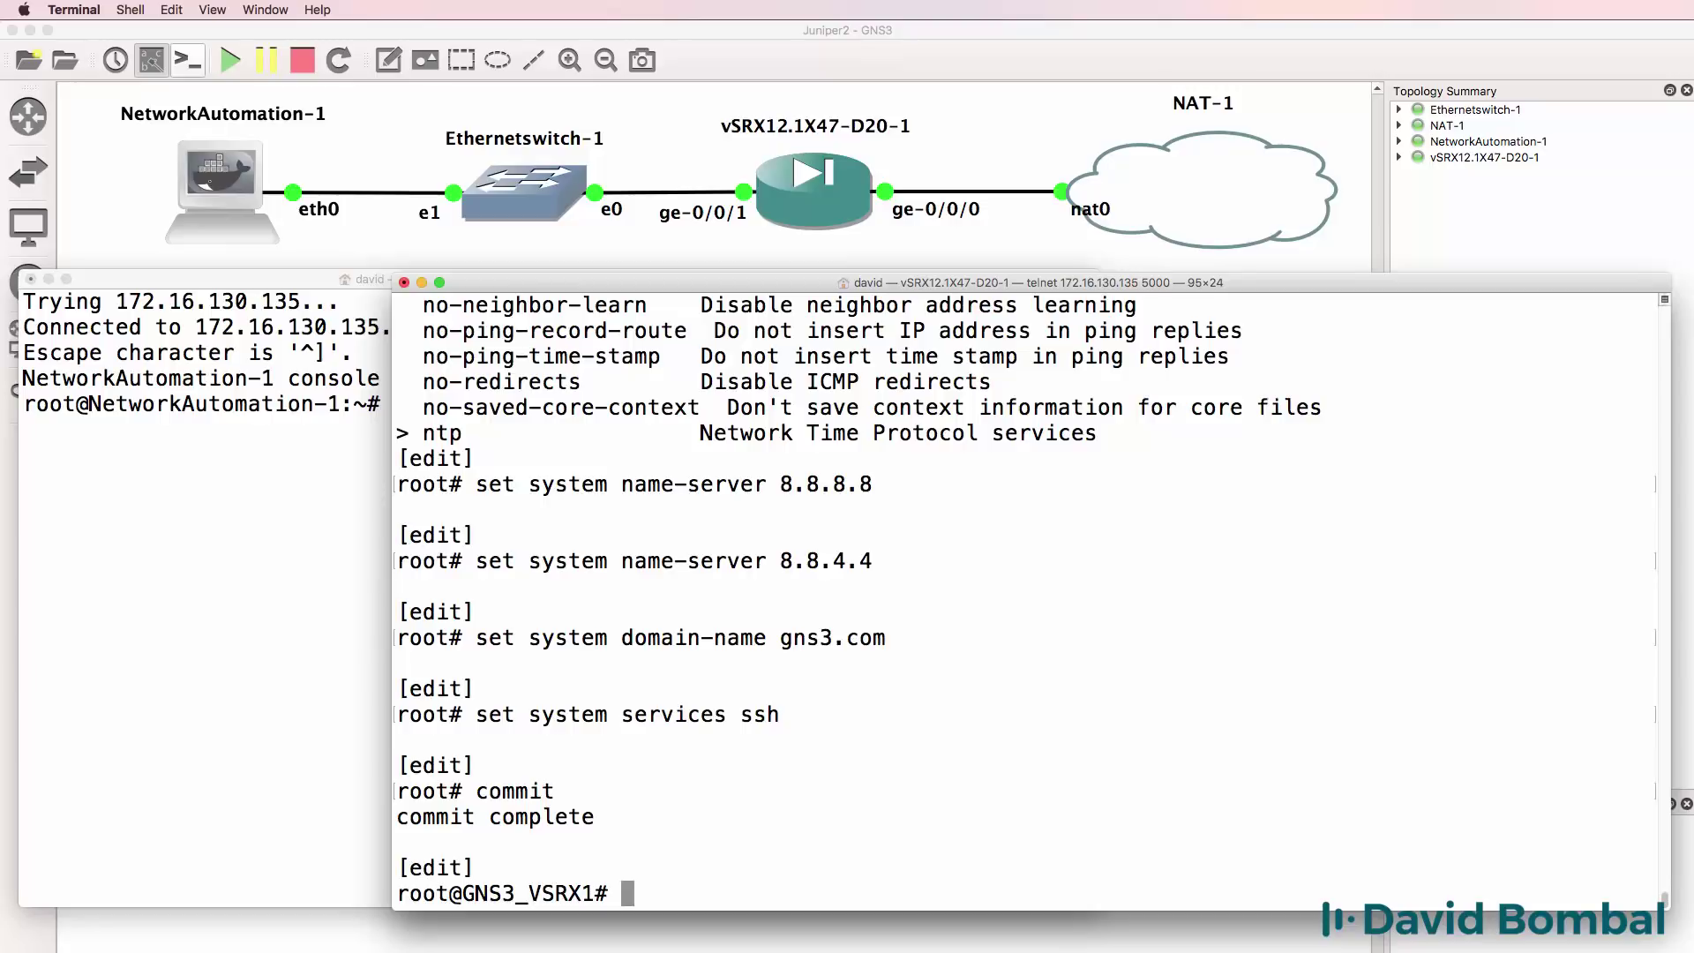
{"action": "type", "text": "exit"}
{"action": "key", "text": "Return"}
{"action": "type", "text": "p"}
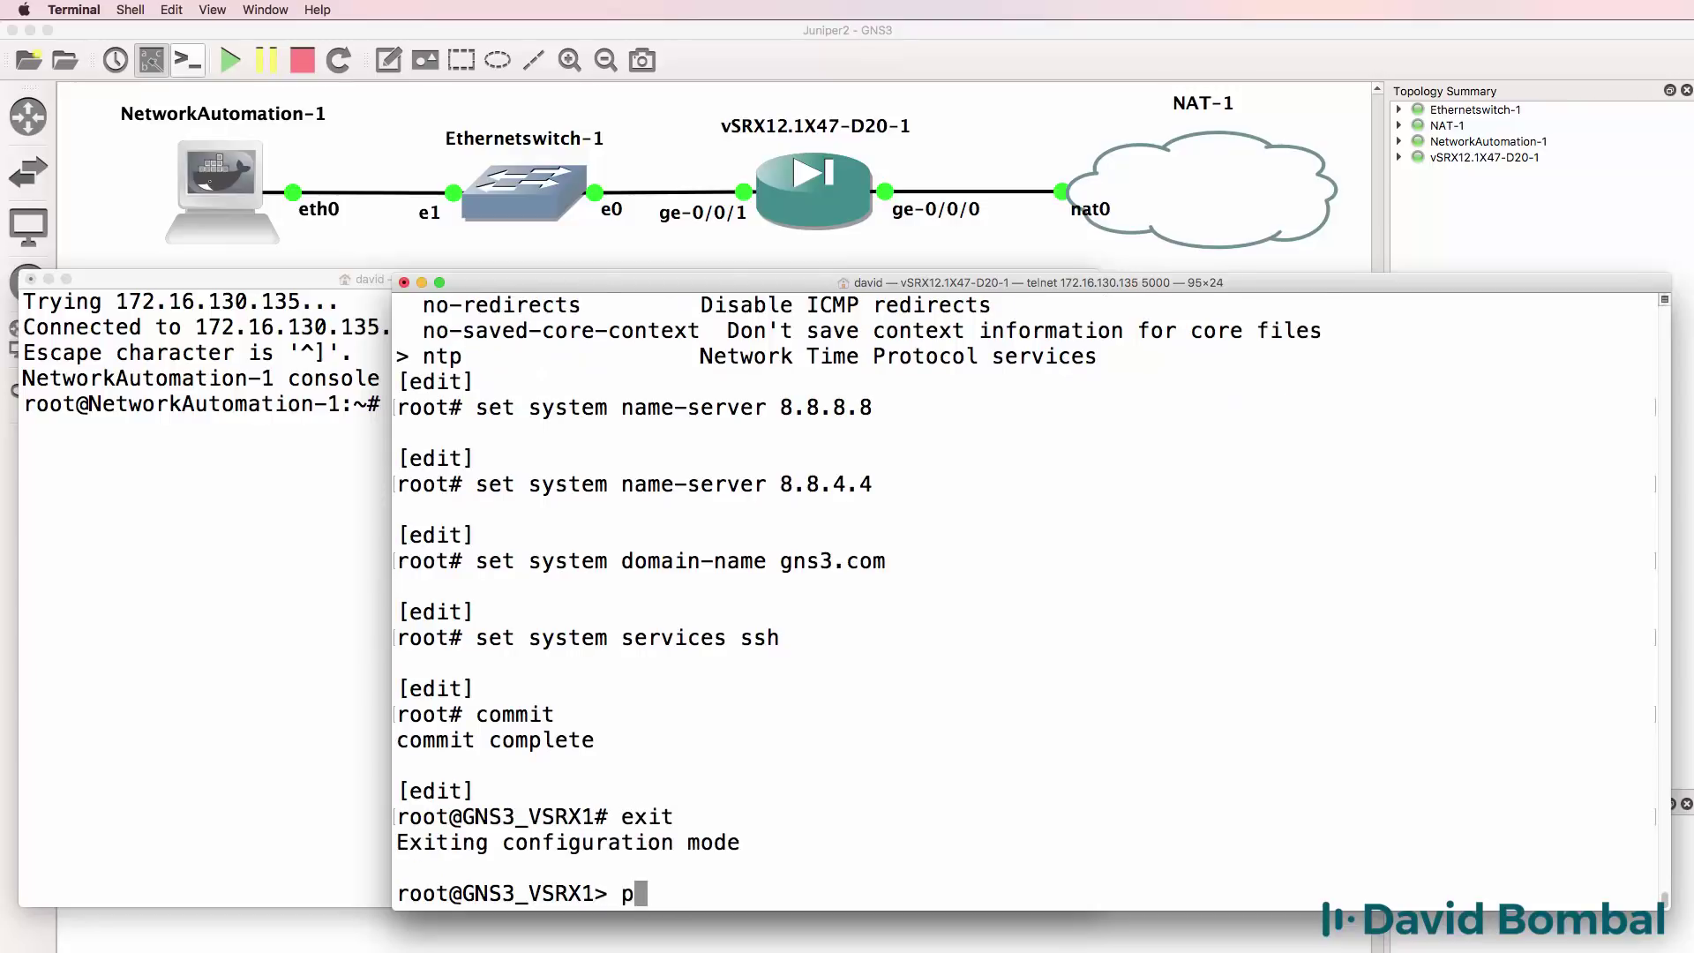
{"action": "type", "text": "ing inet "}
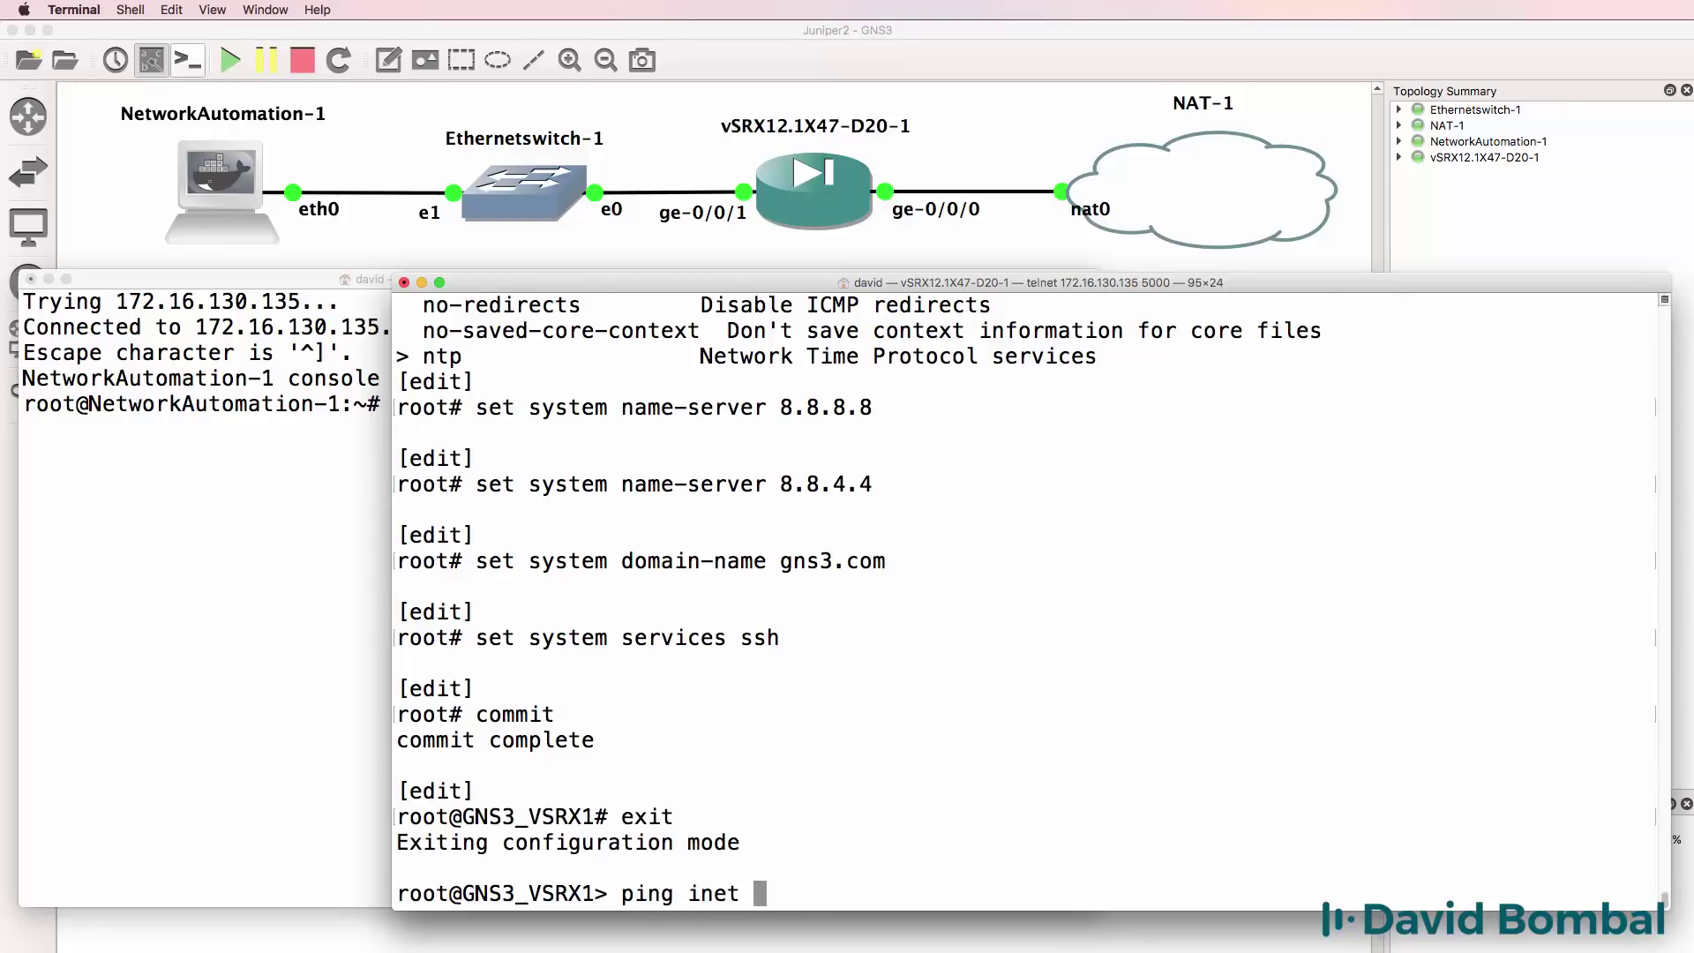
{"action": "type", "text": "google.com"}
{"action": "key", "text": "Return"}
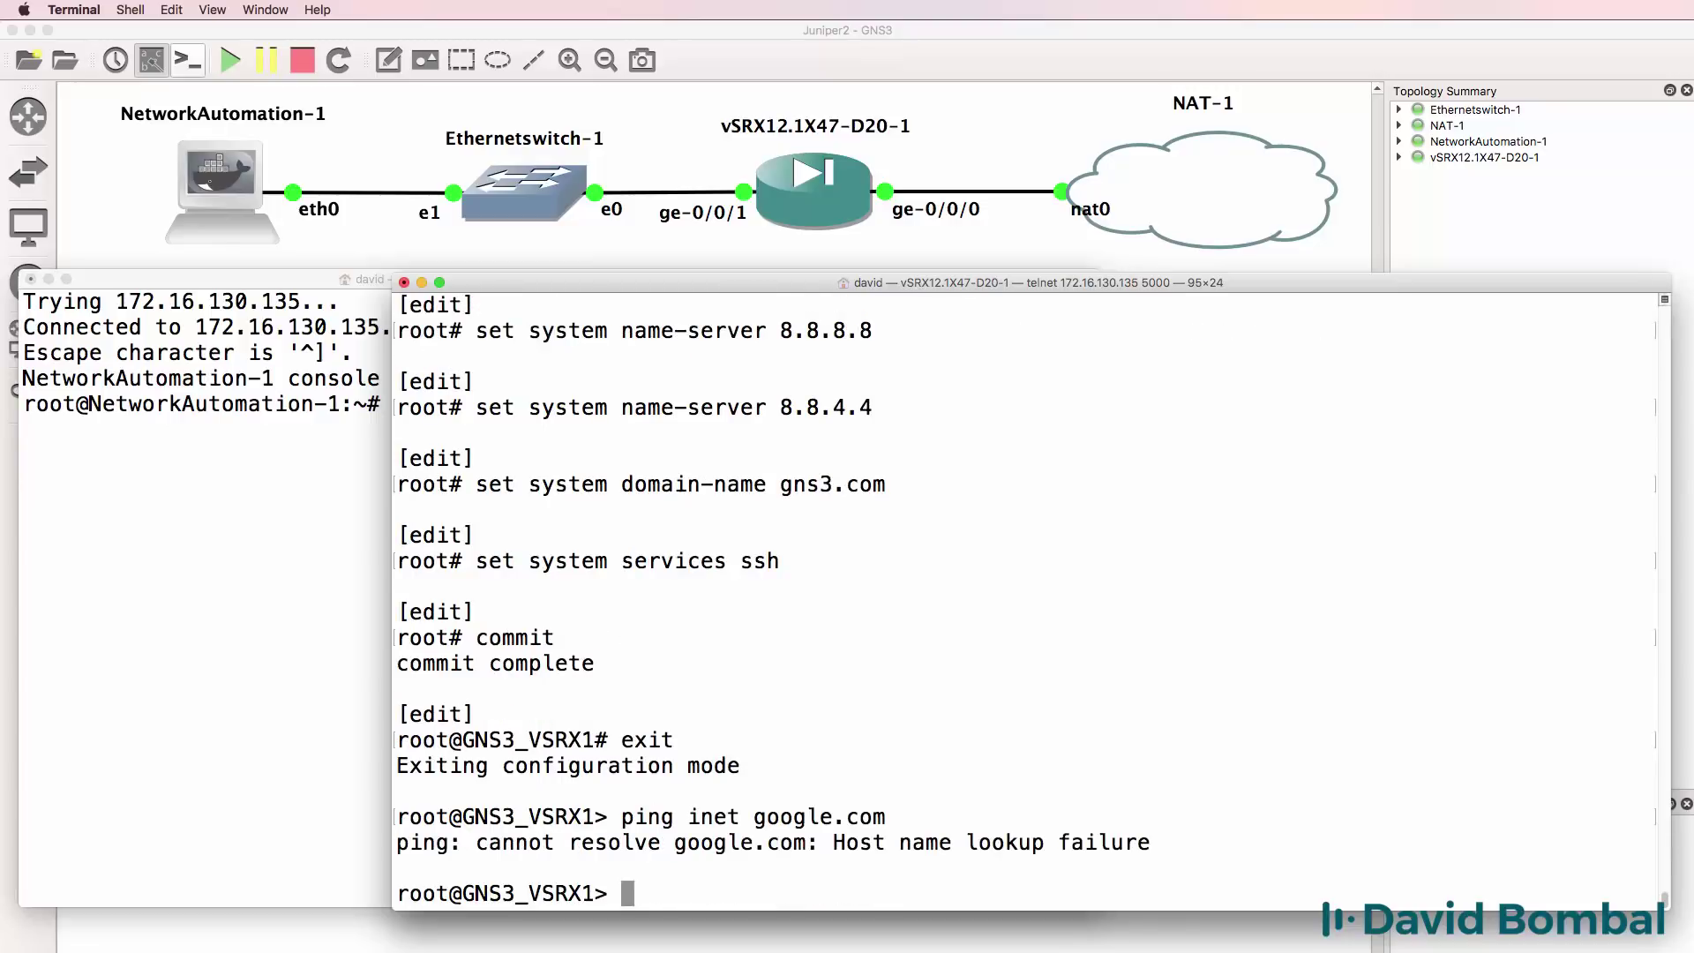
{"action": "type", "text": "configure"}
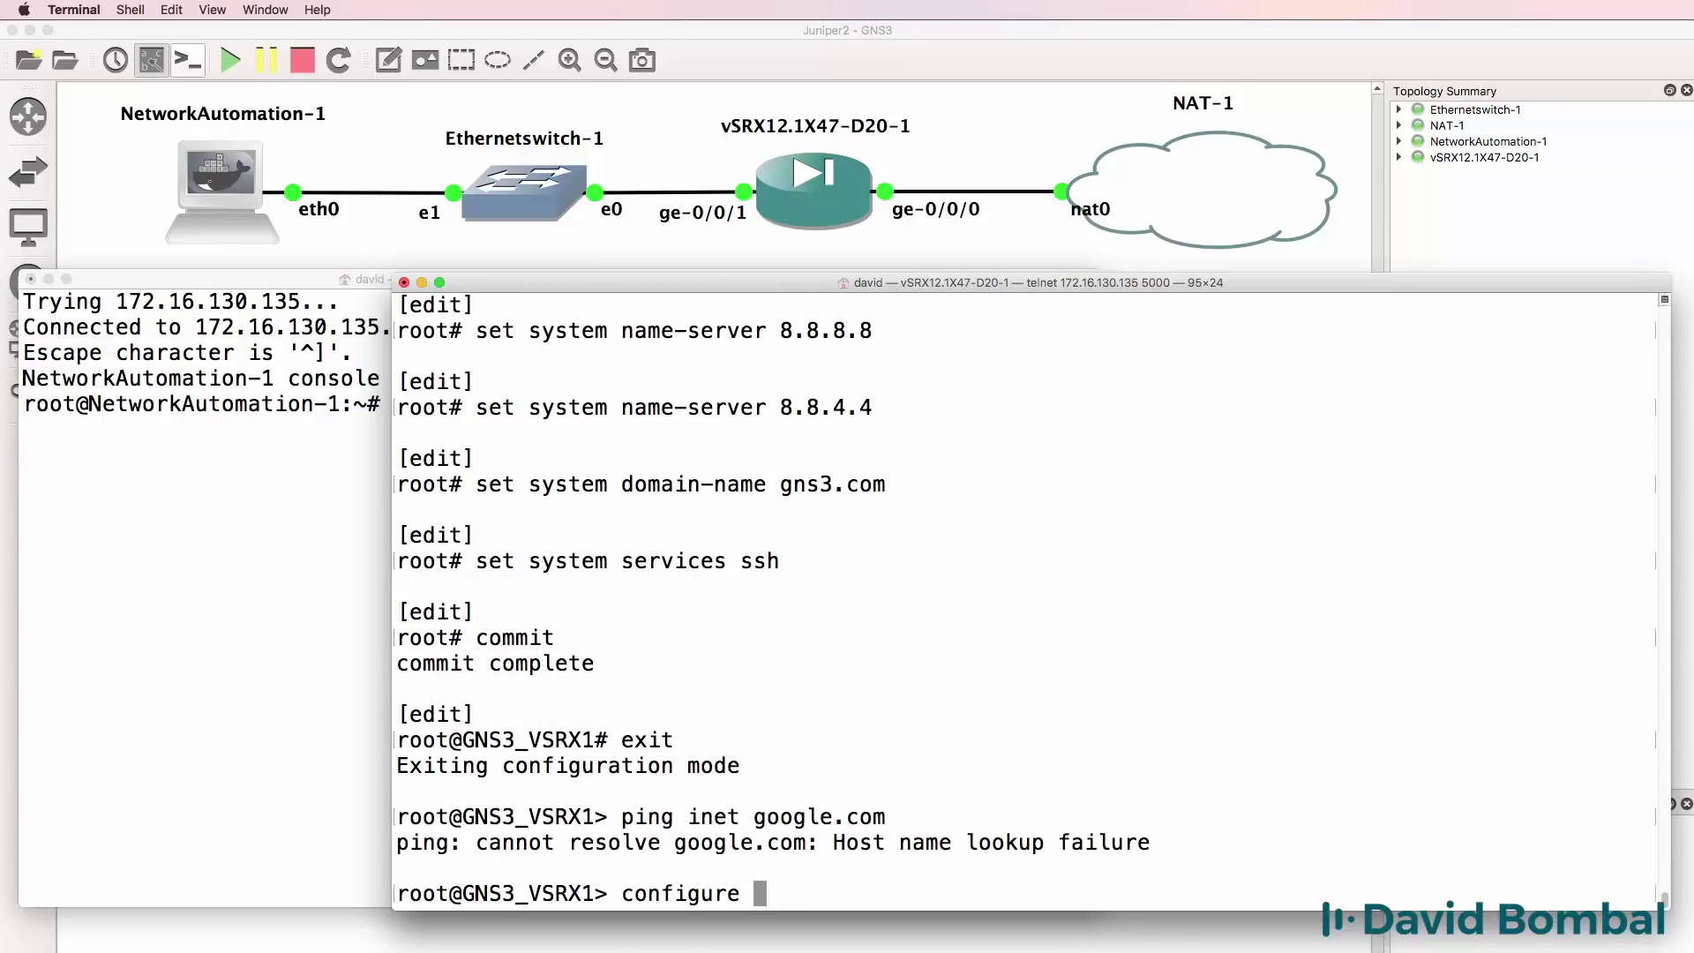
In configuration mode, give ge-0/0/1 unit 0 the address 10.1.1.254/24.
{"action": "key", "text": "Return"}
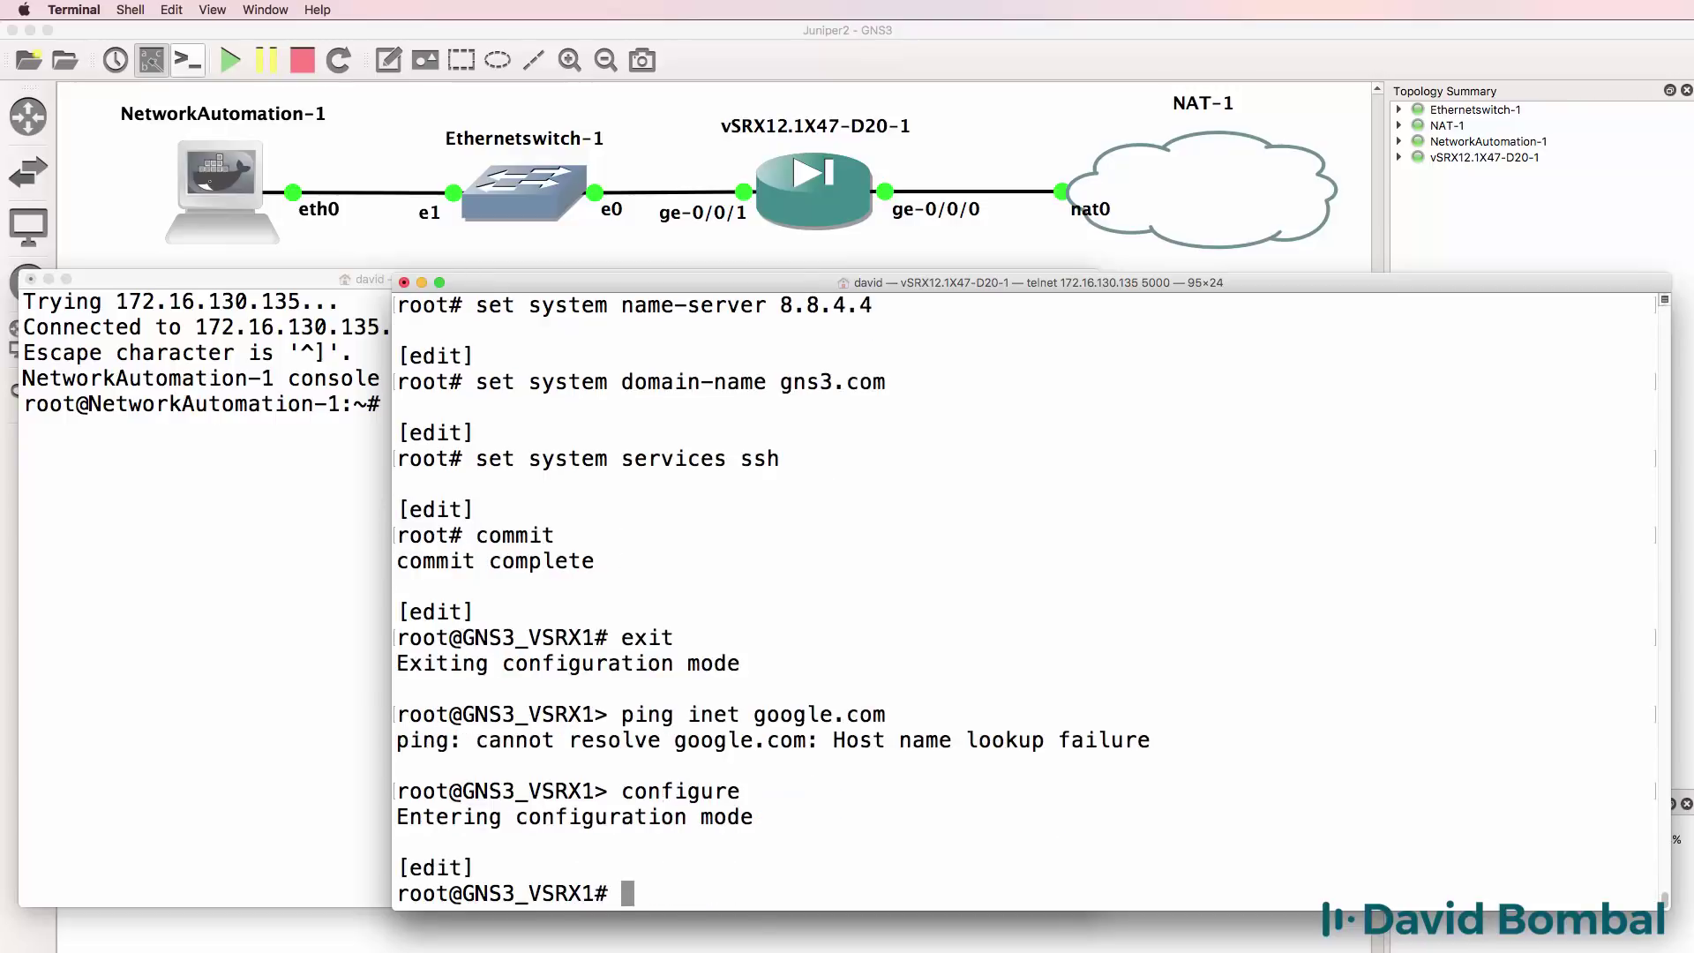
{"action": "type", "text": "set interfaces g"}
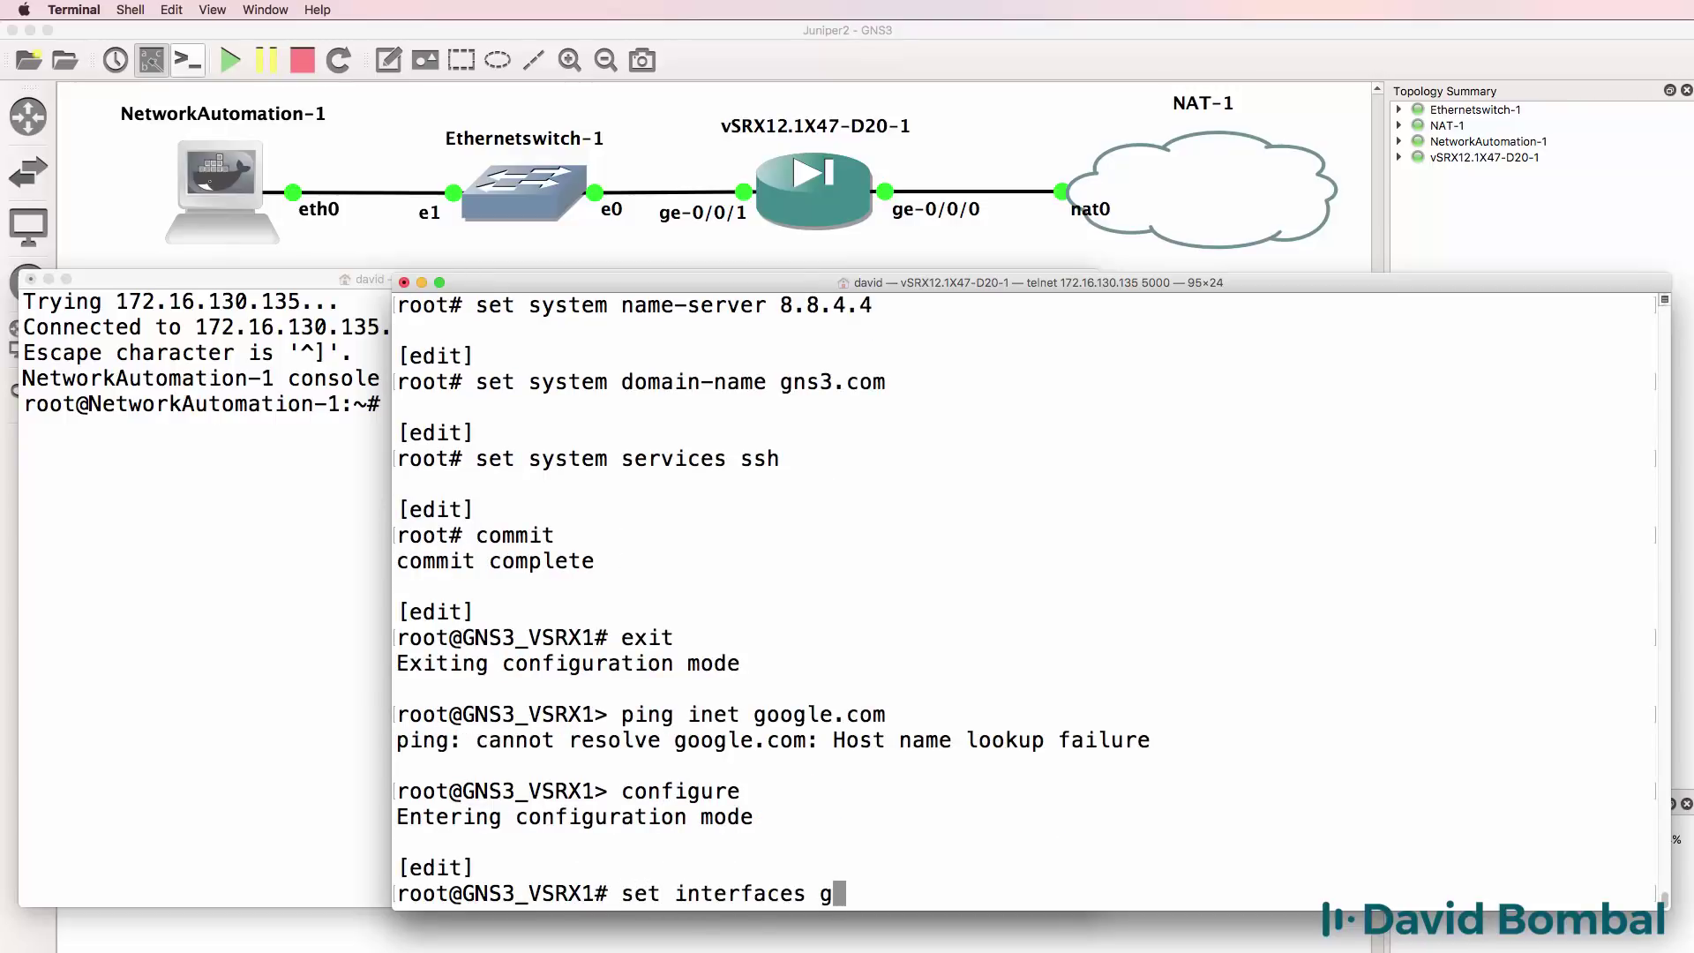
{"action": "type", "text": "e-0/0/0"}
{"action": "key", "text": "BackSpace"}
{"action": "type", "text": "1# ... unit "}
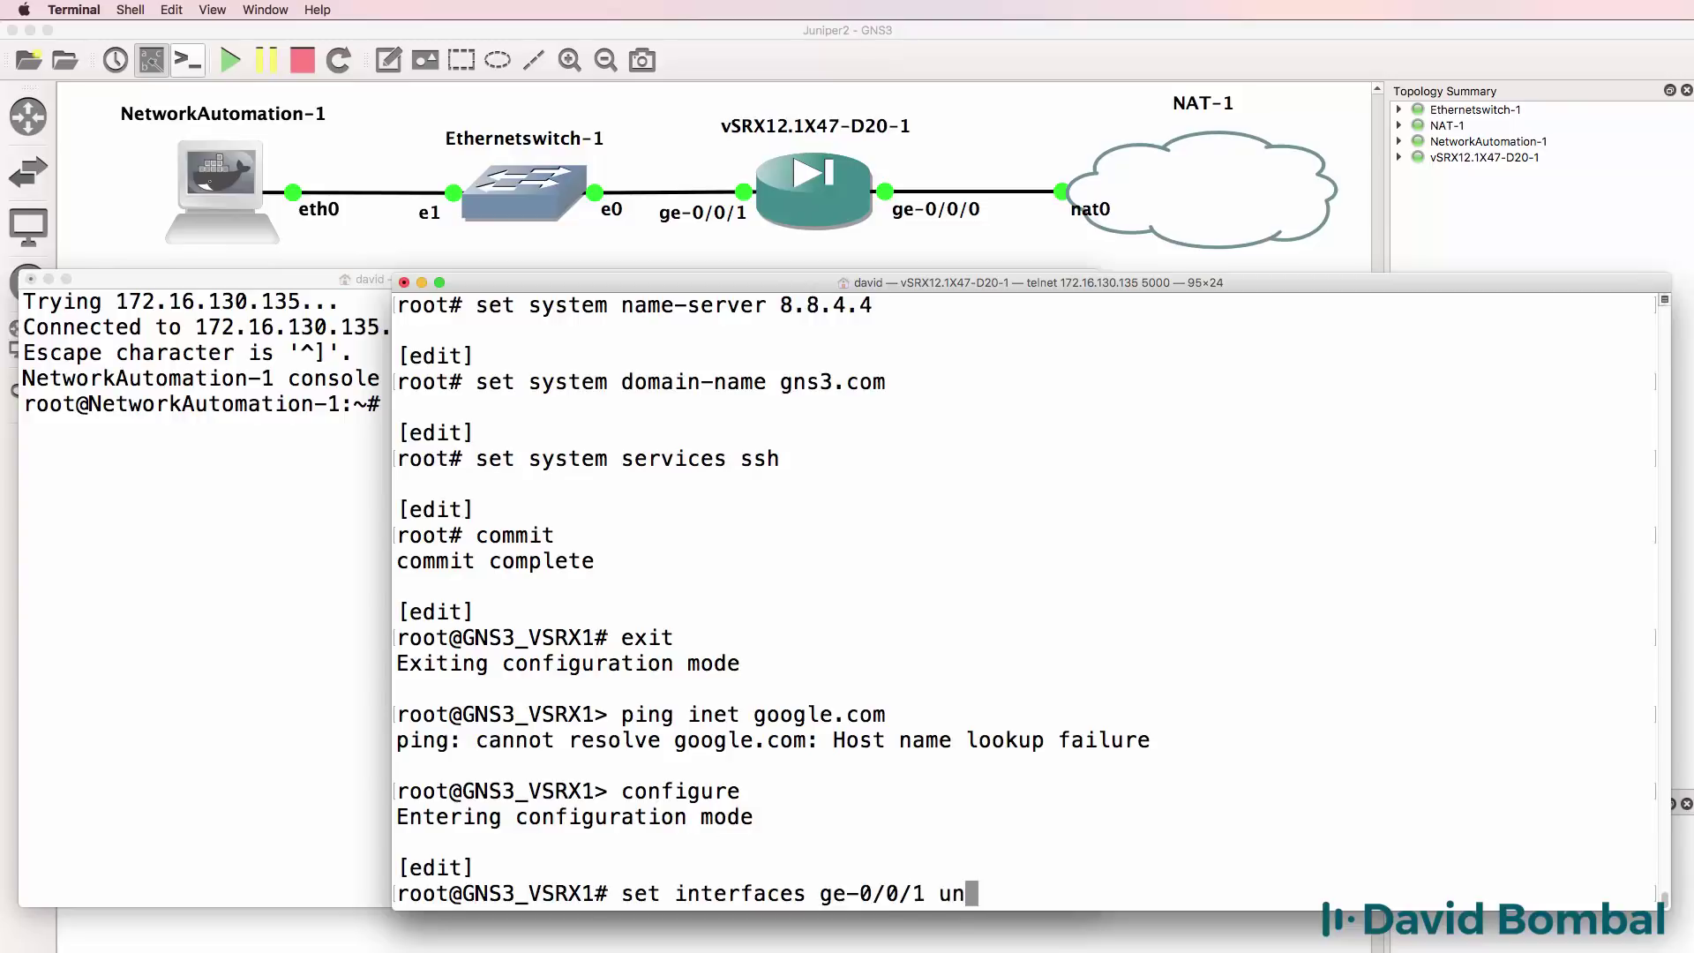
{"action": "type", "text": "0 family "}
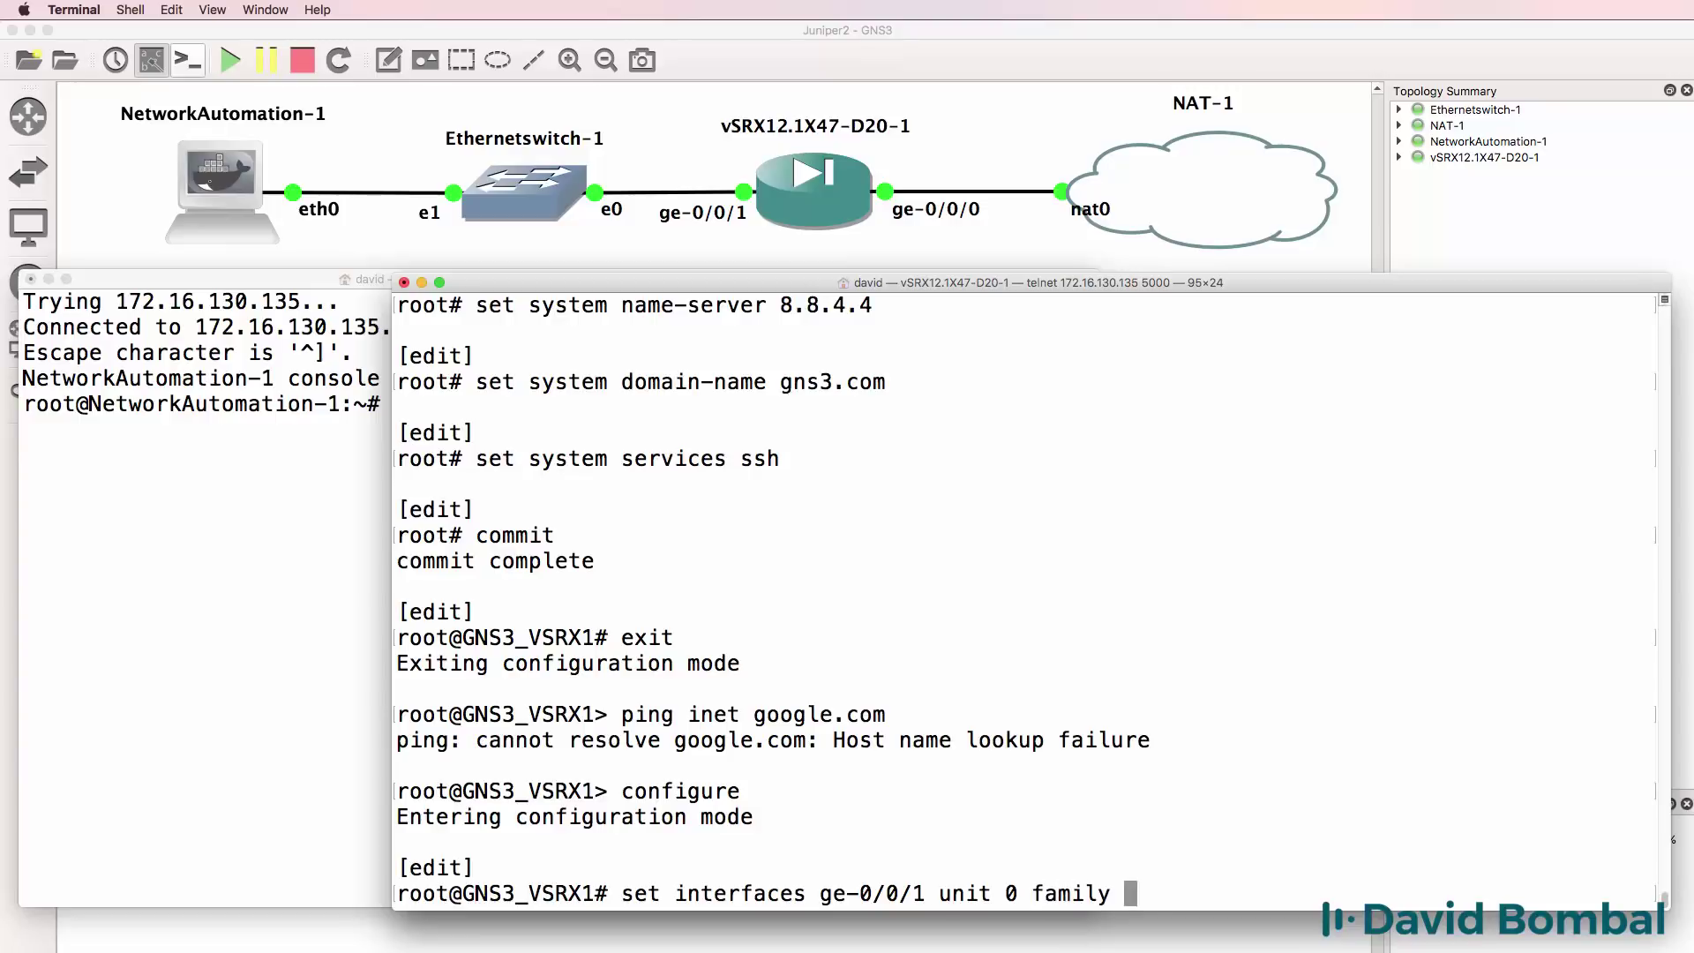
{"action": "type", "text": "inet address 10.1.1.25"}
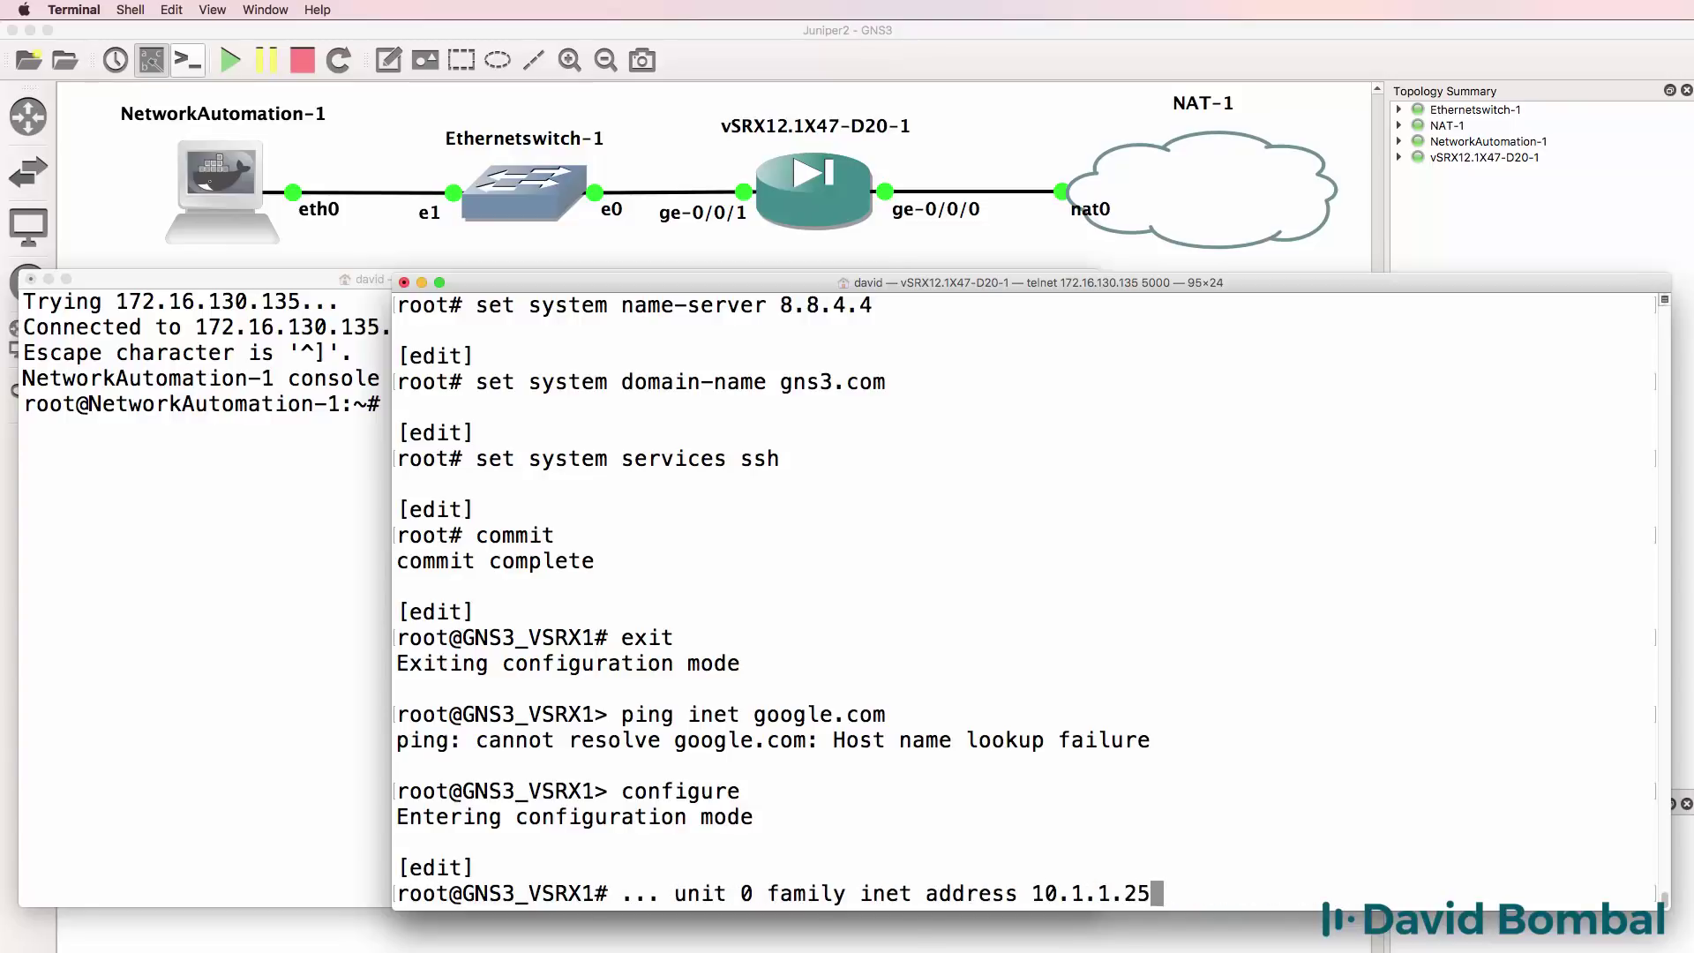
{"action": "type", "text": "4/24"}
{"action": "key", "text": "Return"}
Make ge-0/0/0 unit 0 a DHCP client and commit the interface changes.
{"action": "type", "text": "set "}
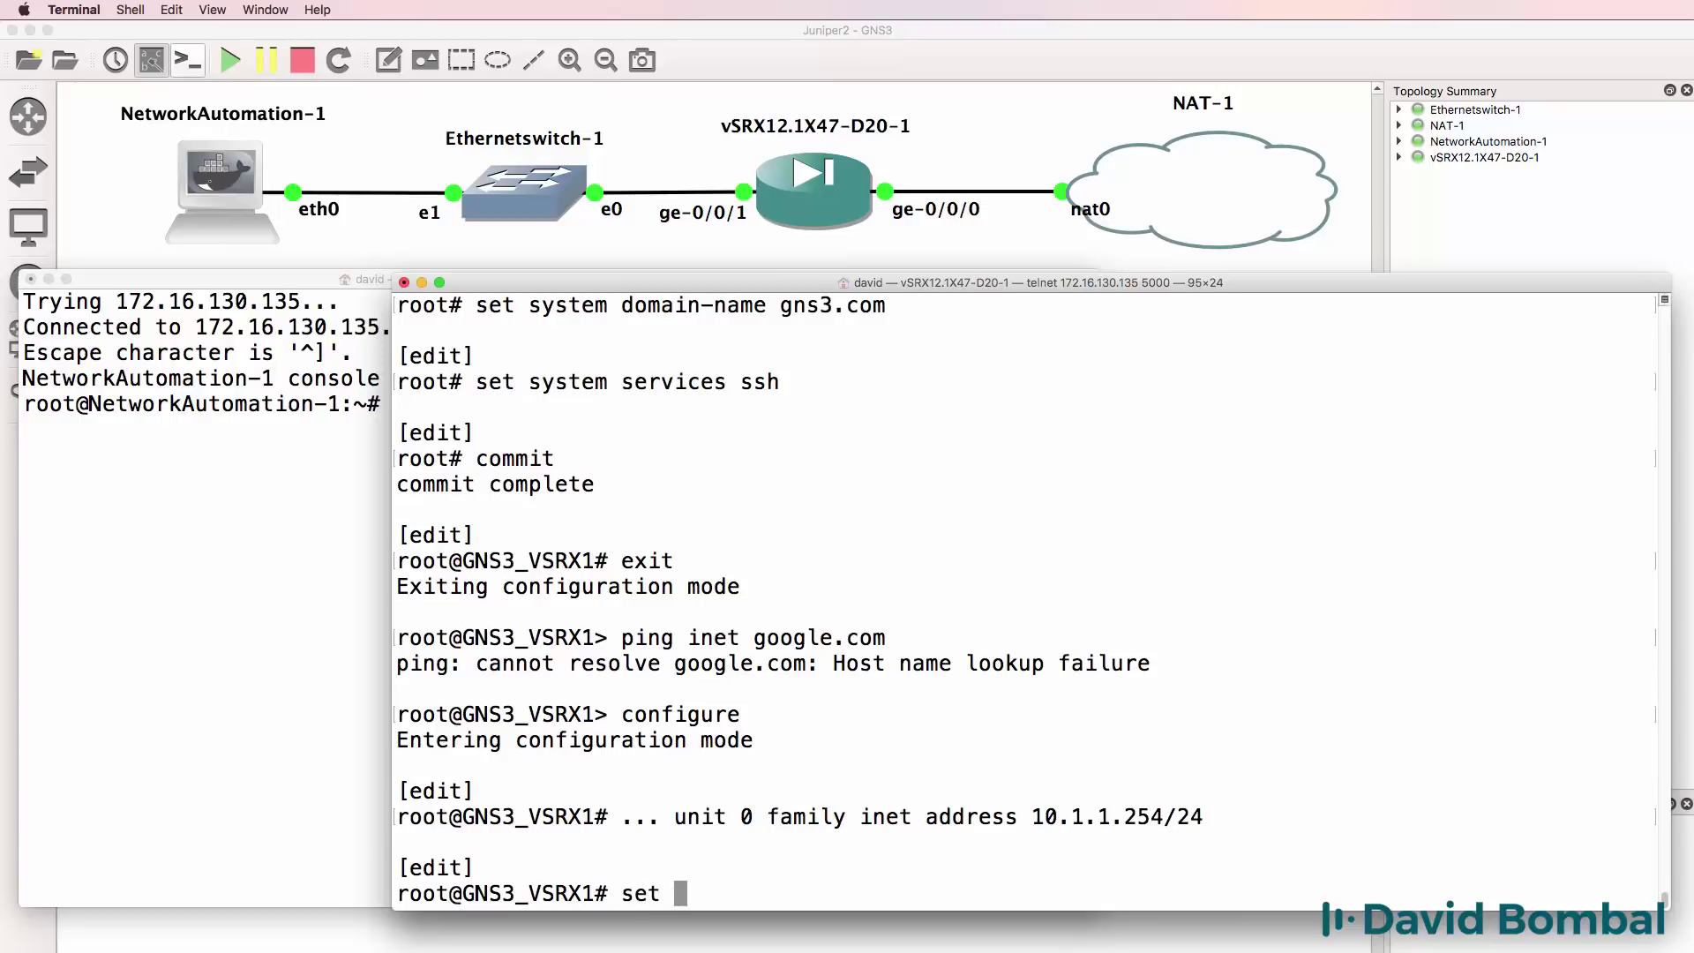
{"action": "type", "text": "interfaces g"}
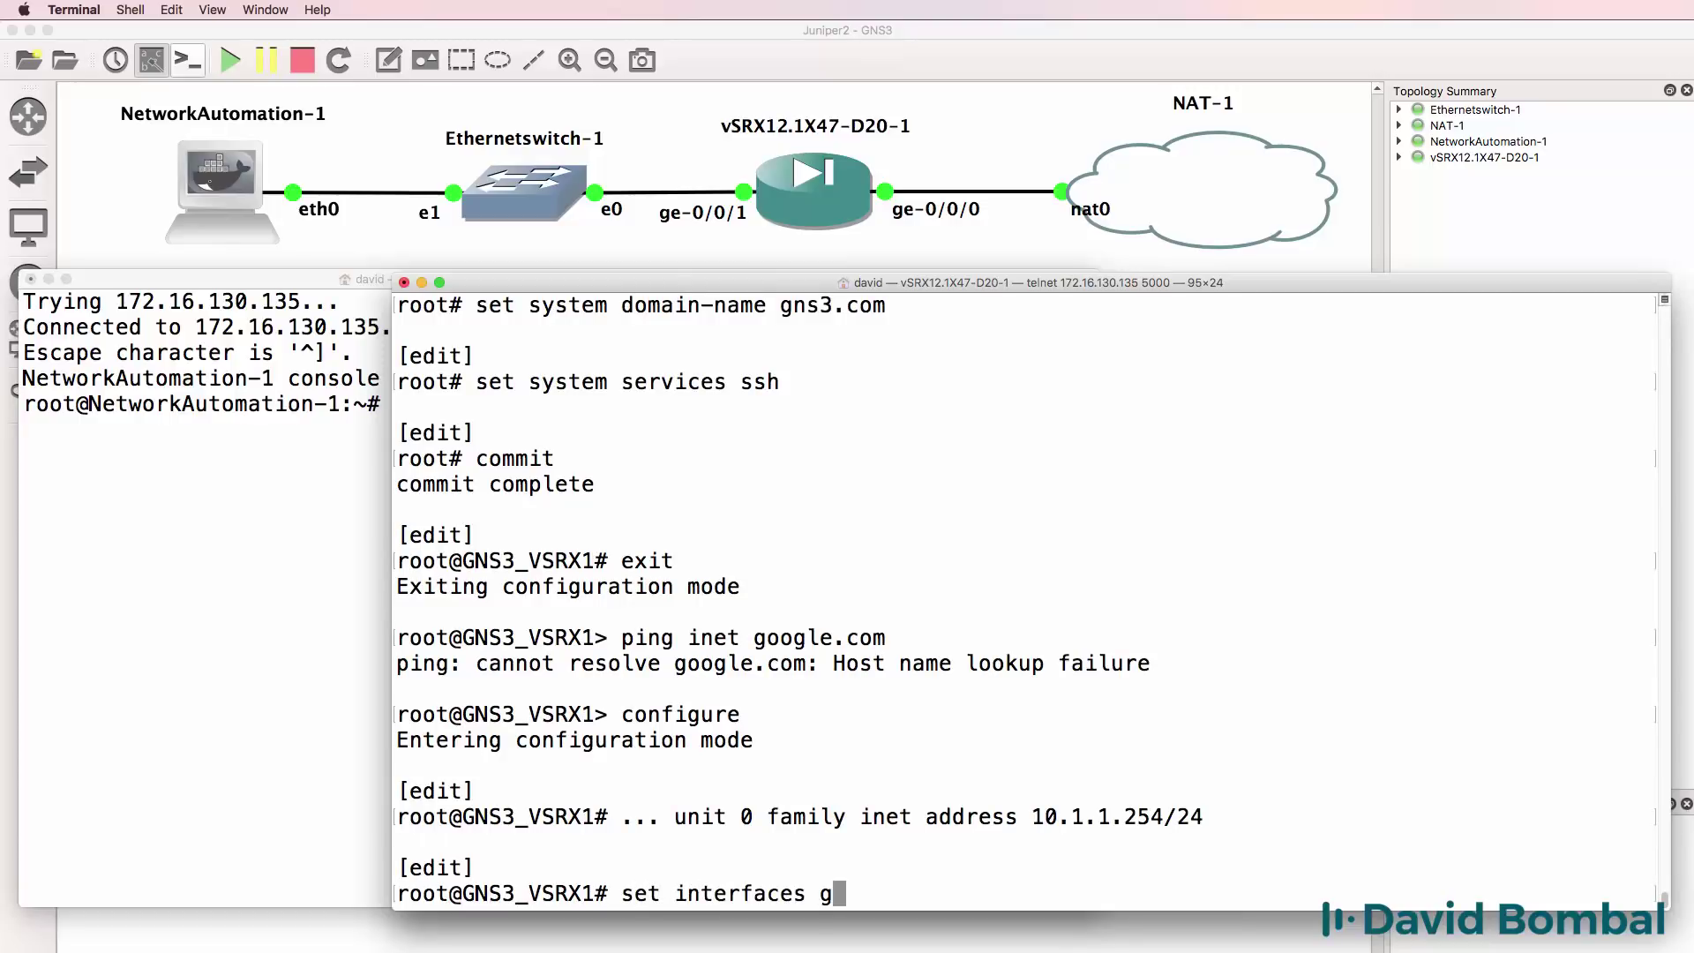
{"action": "type", "text": "e-0/0/0"}
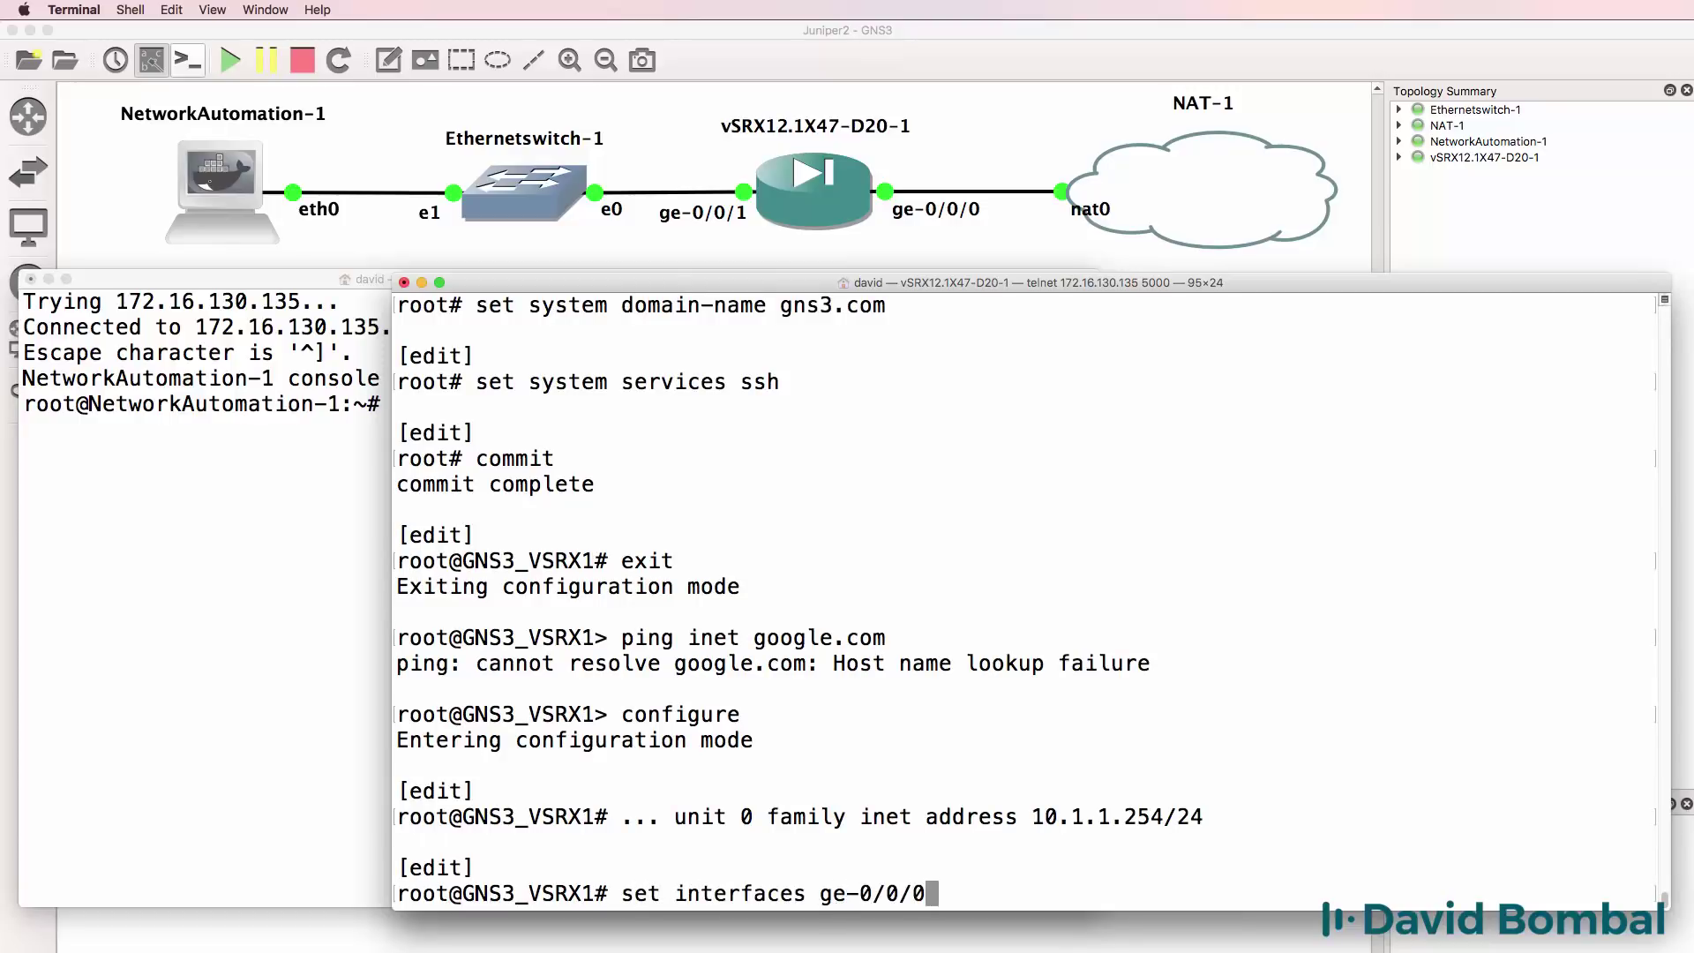
{"action": "type", "text": " unit 0 "}
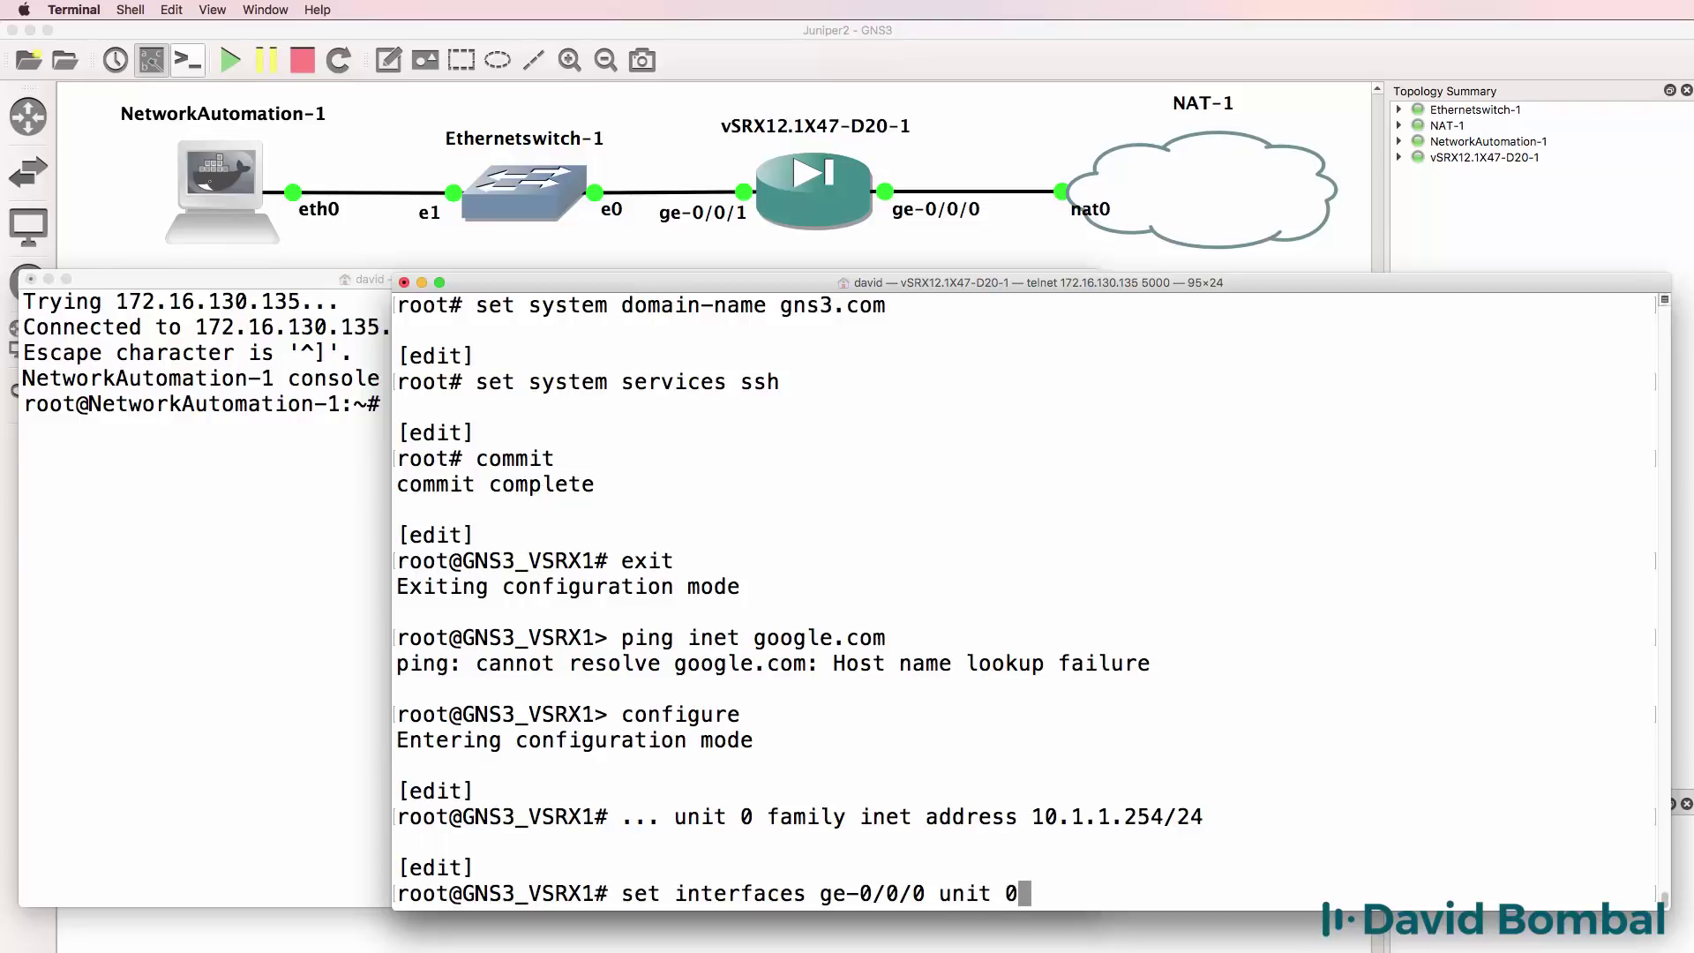
{"action": "type", "text": "family "}
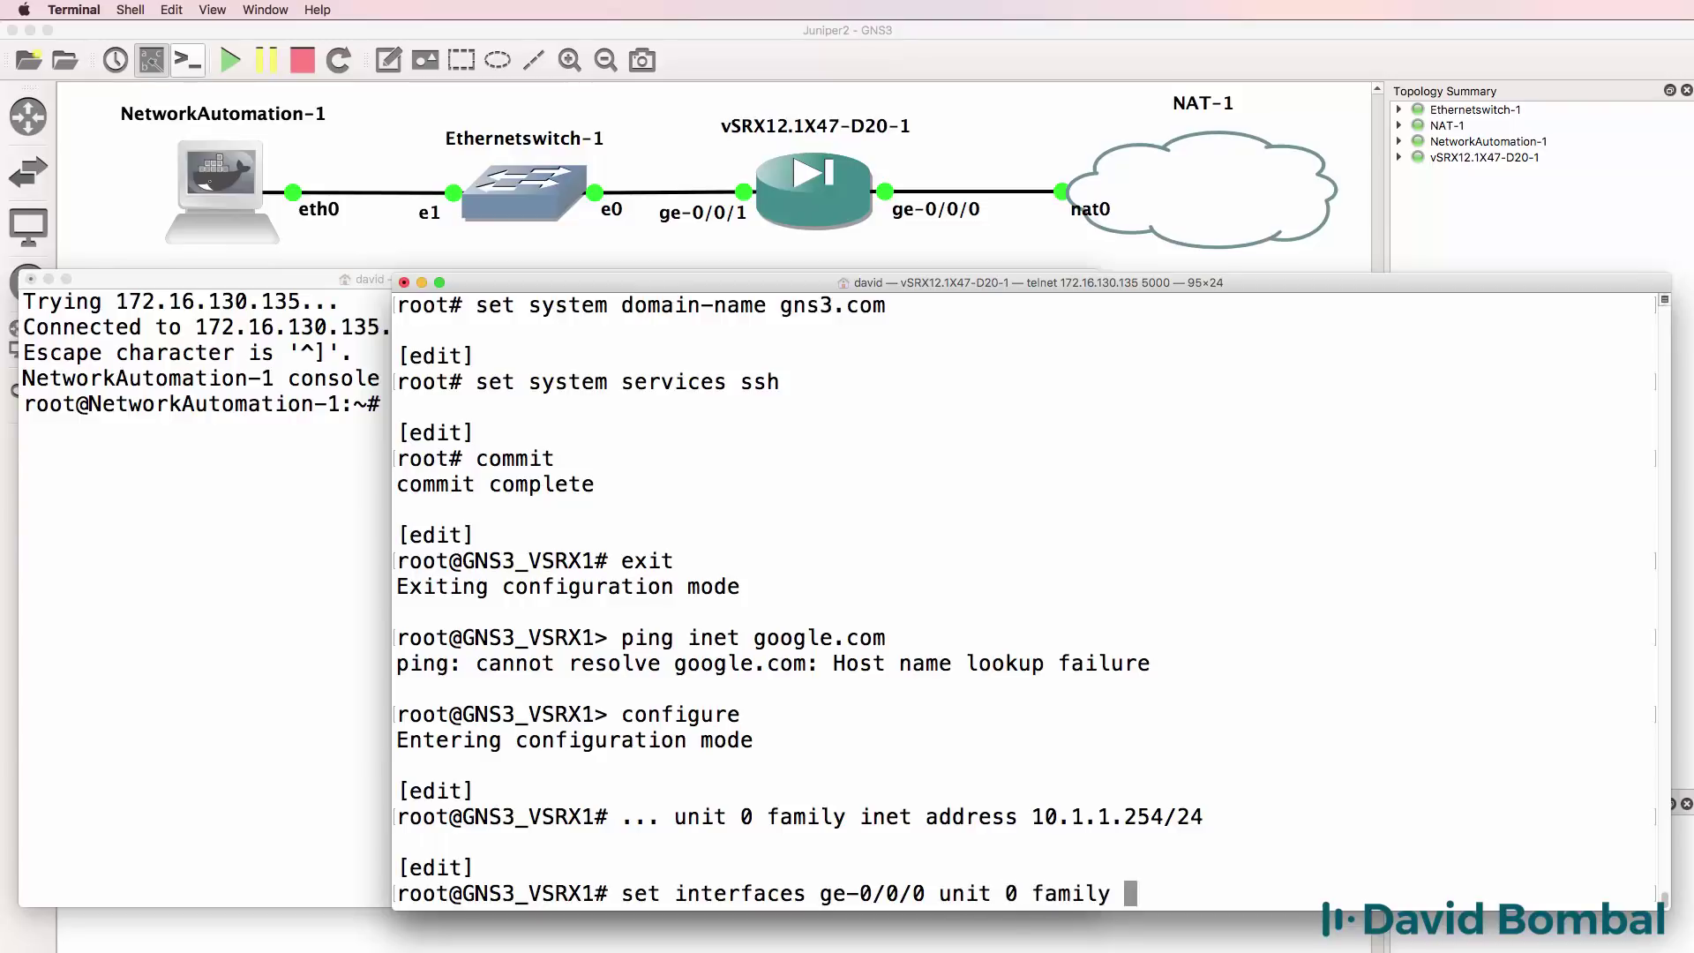
{"action": "type", "text": "inet dhc"}
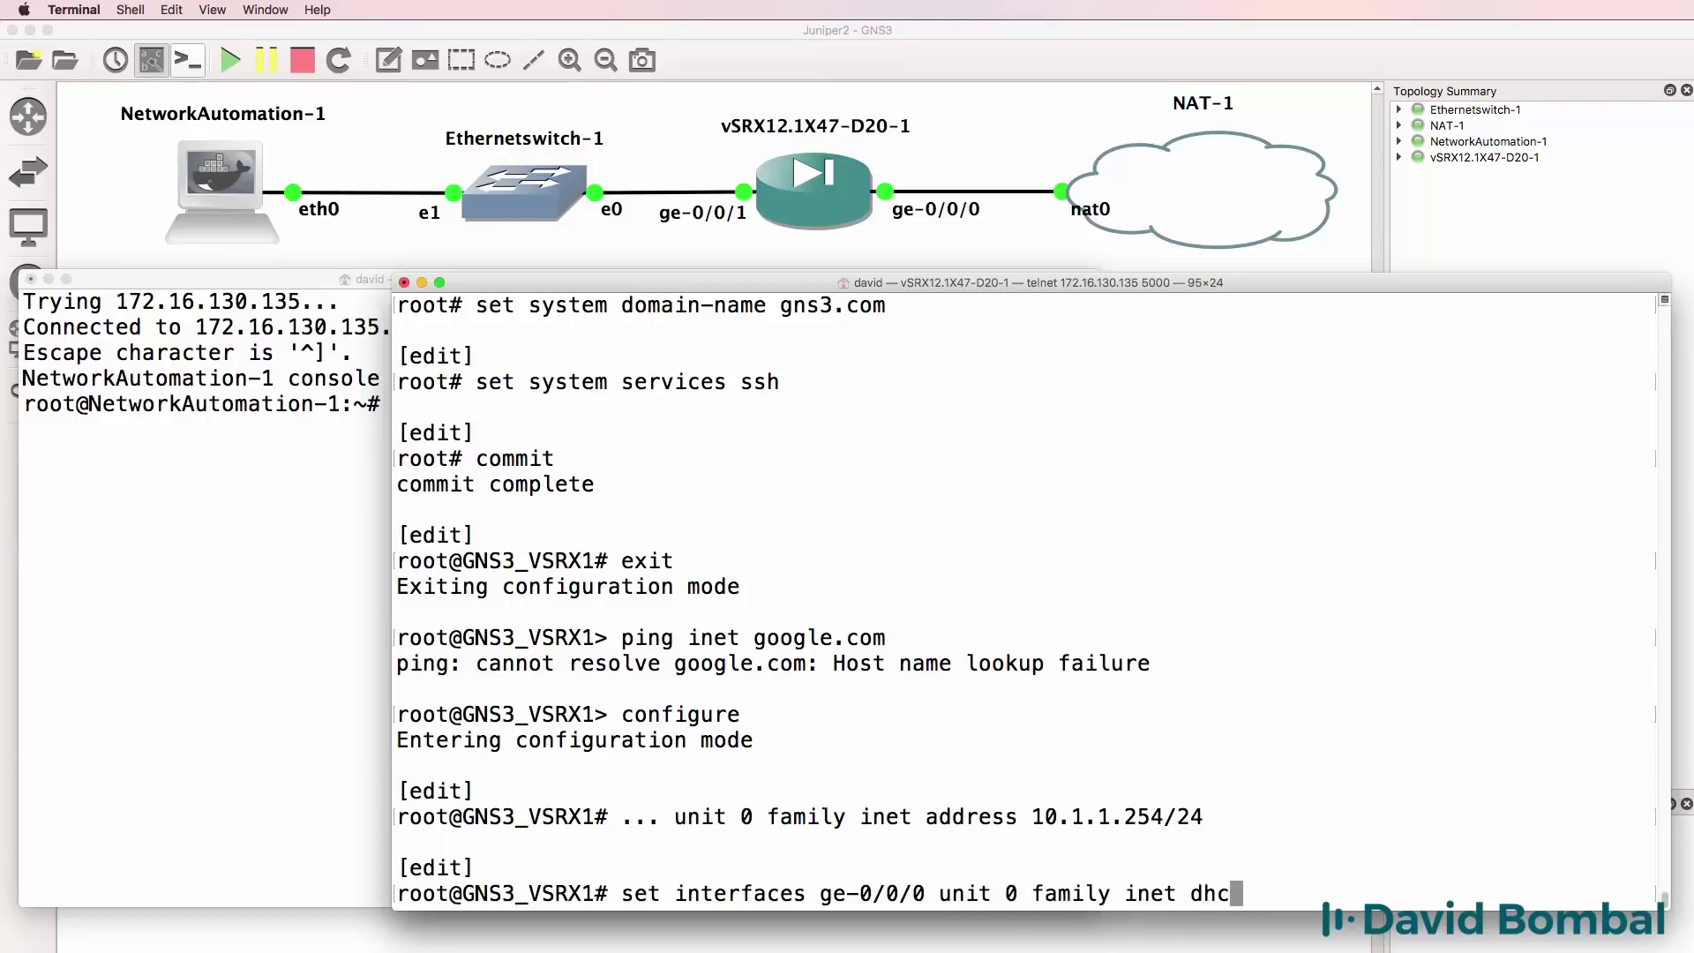
{"action": "type", "text": "p-client"}
{"action": "key", "text": "Return"}
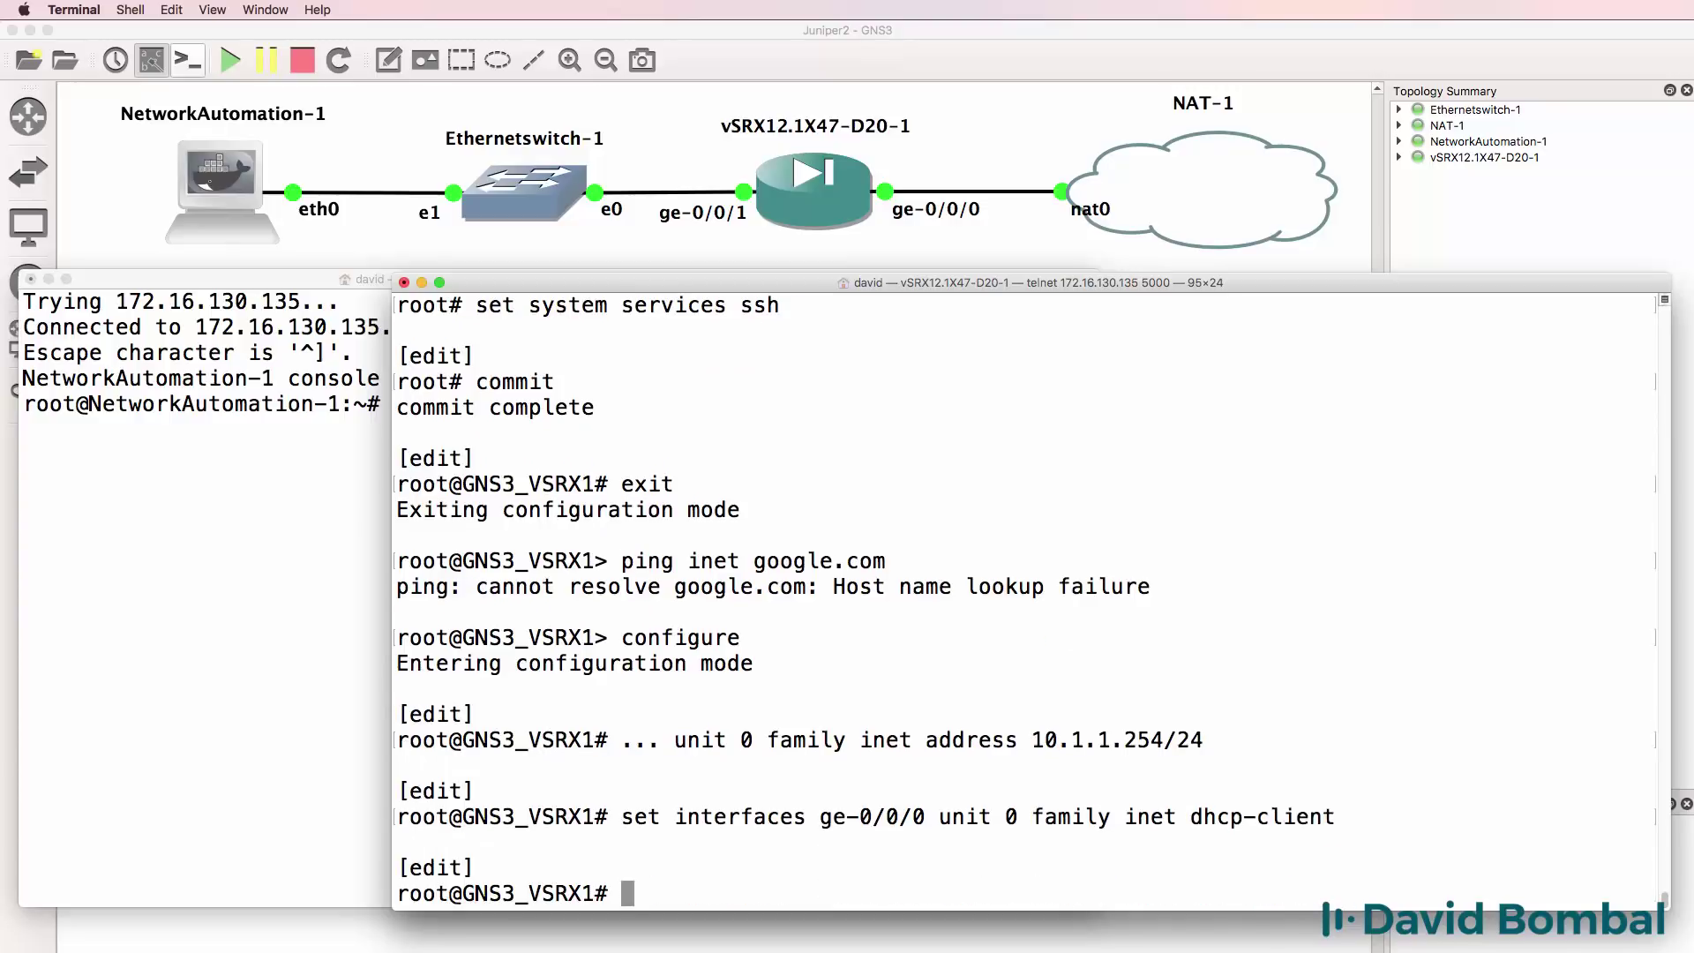
{"action": "type", "text": "commit"}
{"action": "key", "text": "Return"}
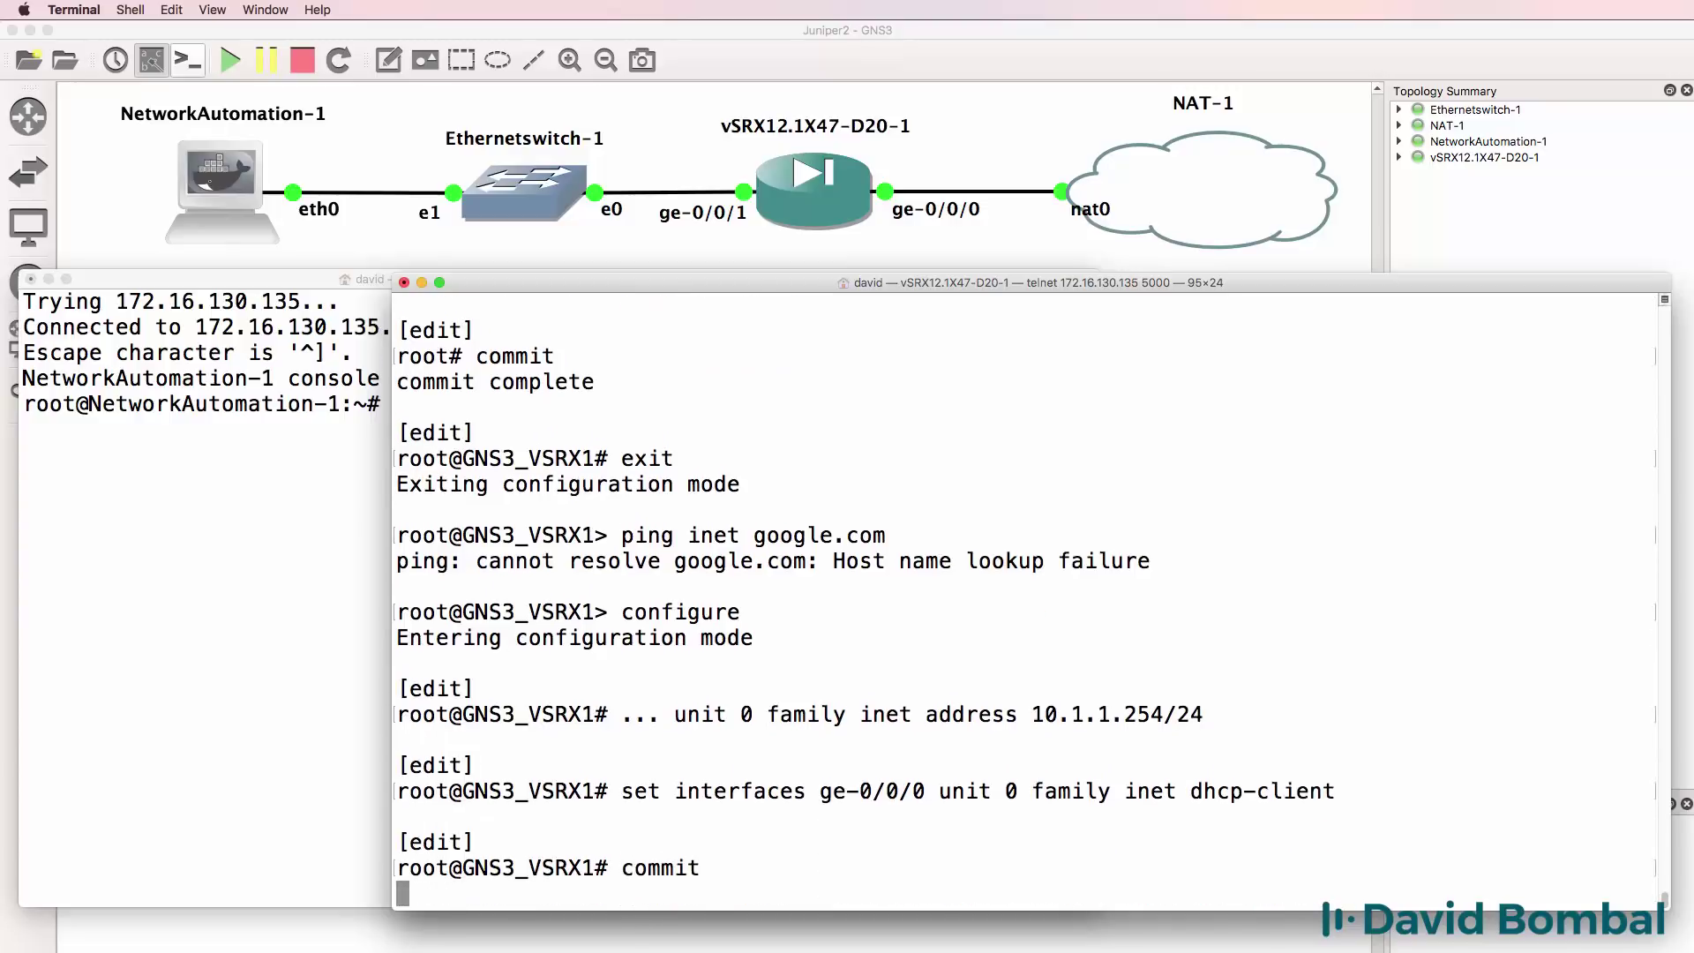
Rerun show interfaces terse until ge-0/0/0.0 shows its DHCP address 192.168.122.25/24.
{"action": "type", "text": "run "}
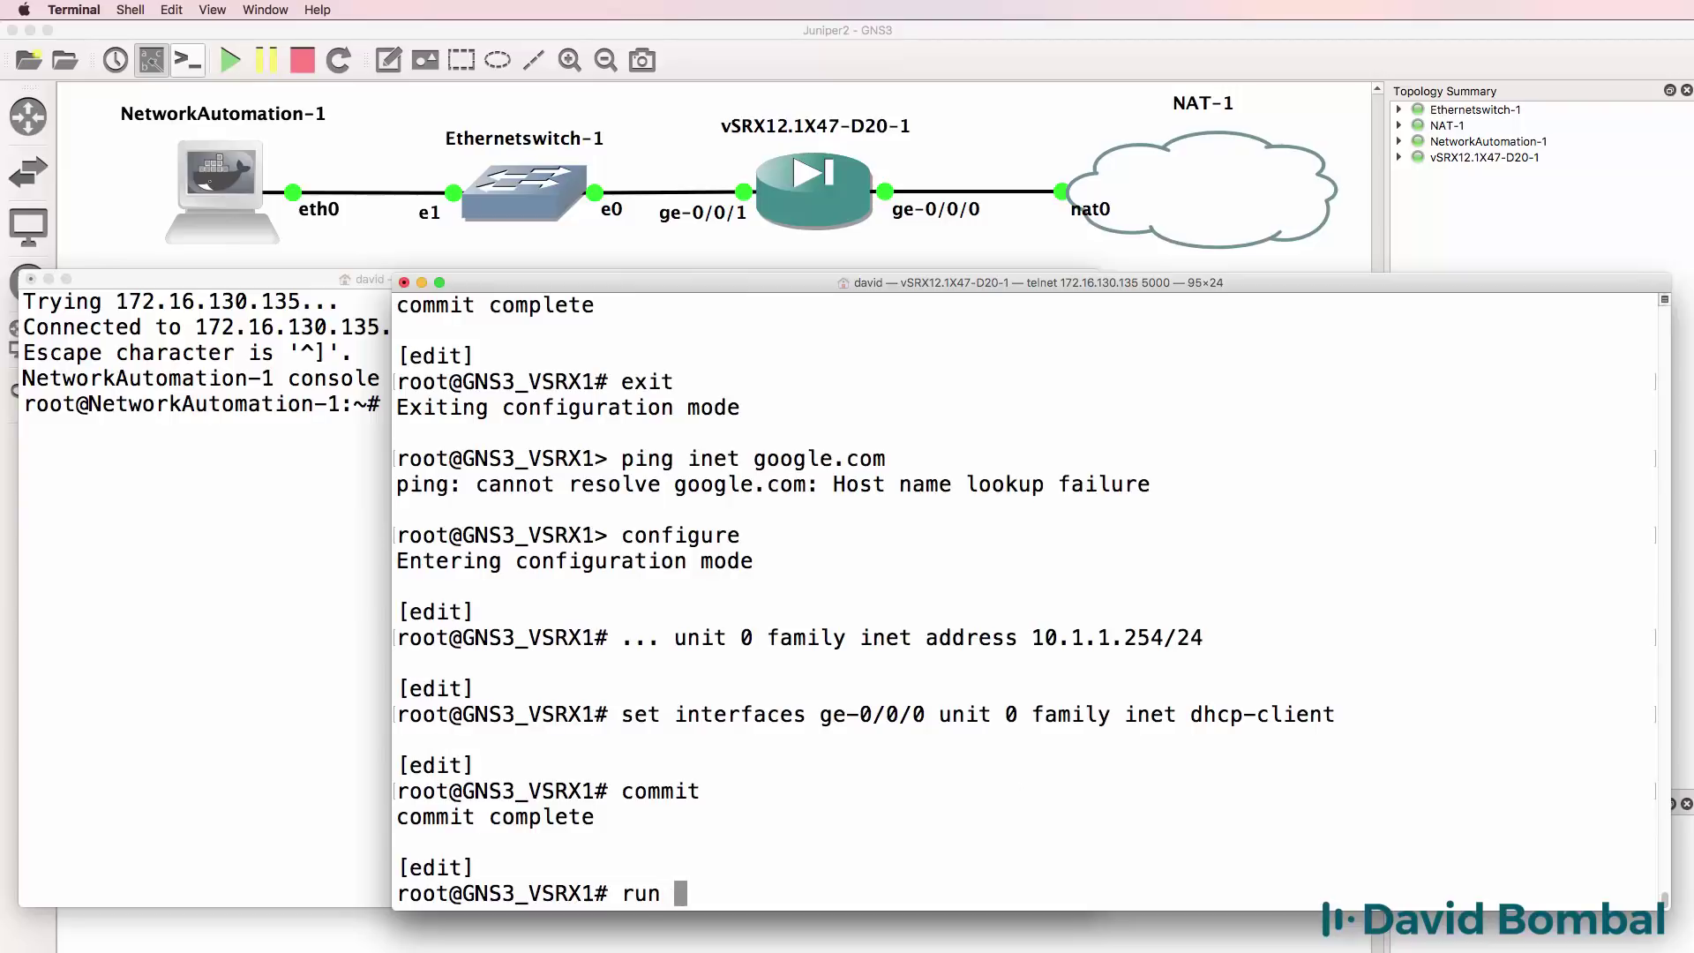
{"action": "type", "text": "show interfaces "}
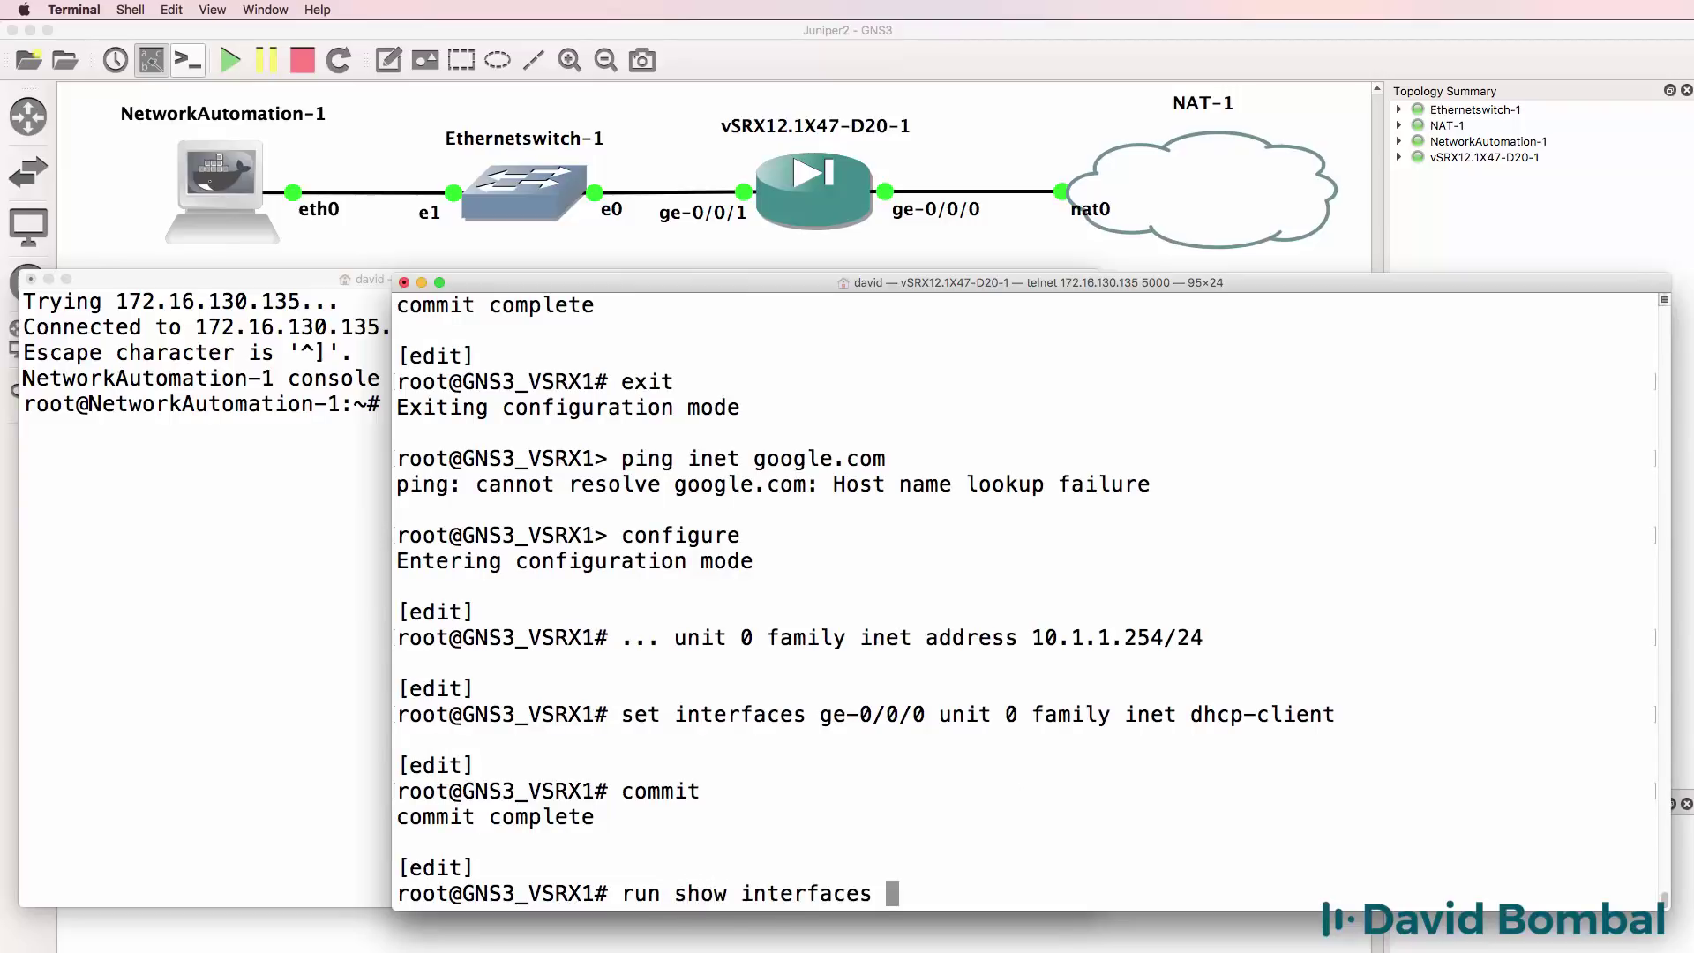
{"action": "type", "text": "terse"}
{"action": "key", "text": "Return"}
{"action": "left_click_drag", "start_coordinate": [969, 354], "coordinate": [399, 356]}
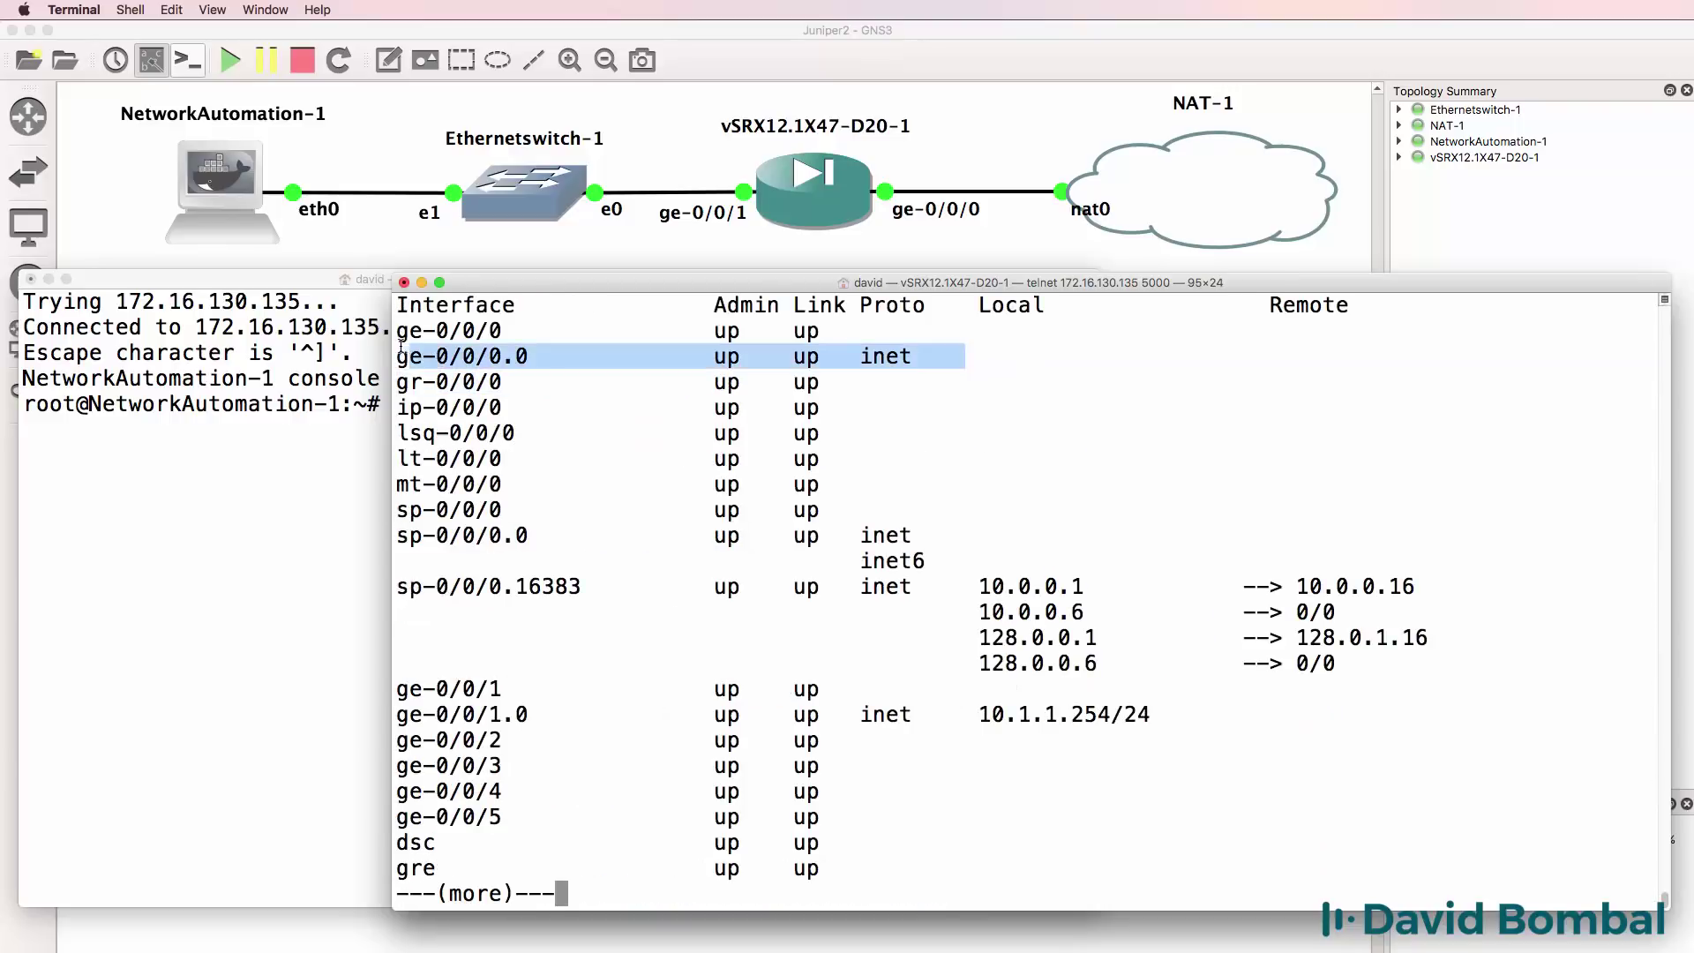
{"action": "key", "text": "space"}
{"action": "key", "text": "Up"}
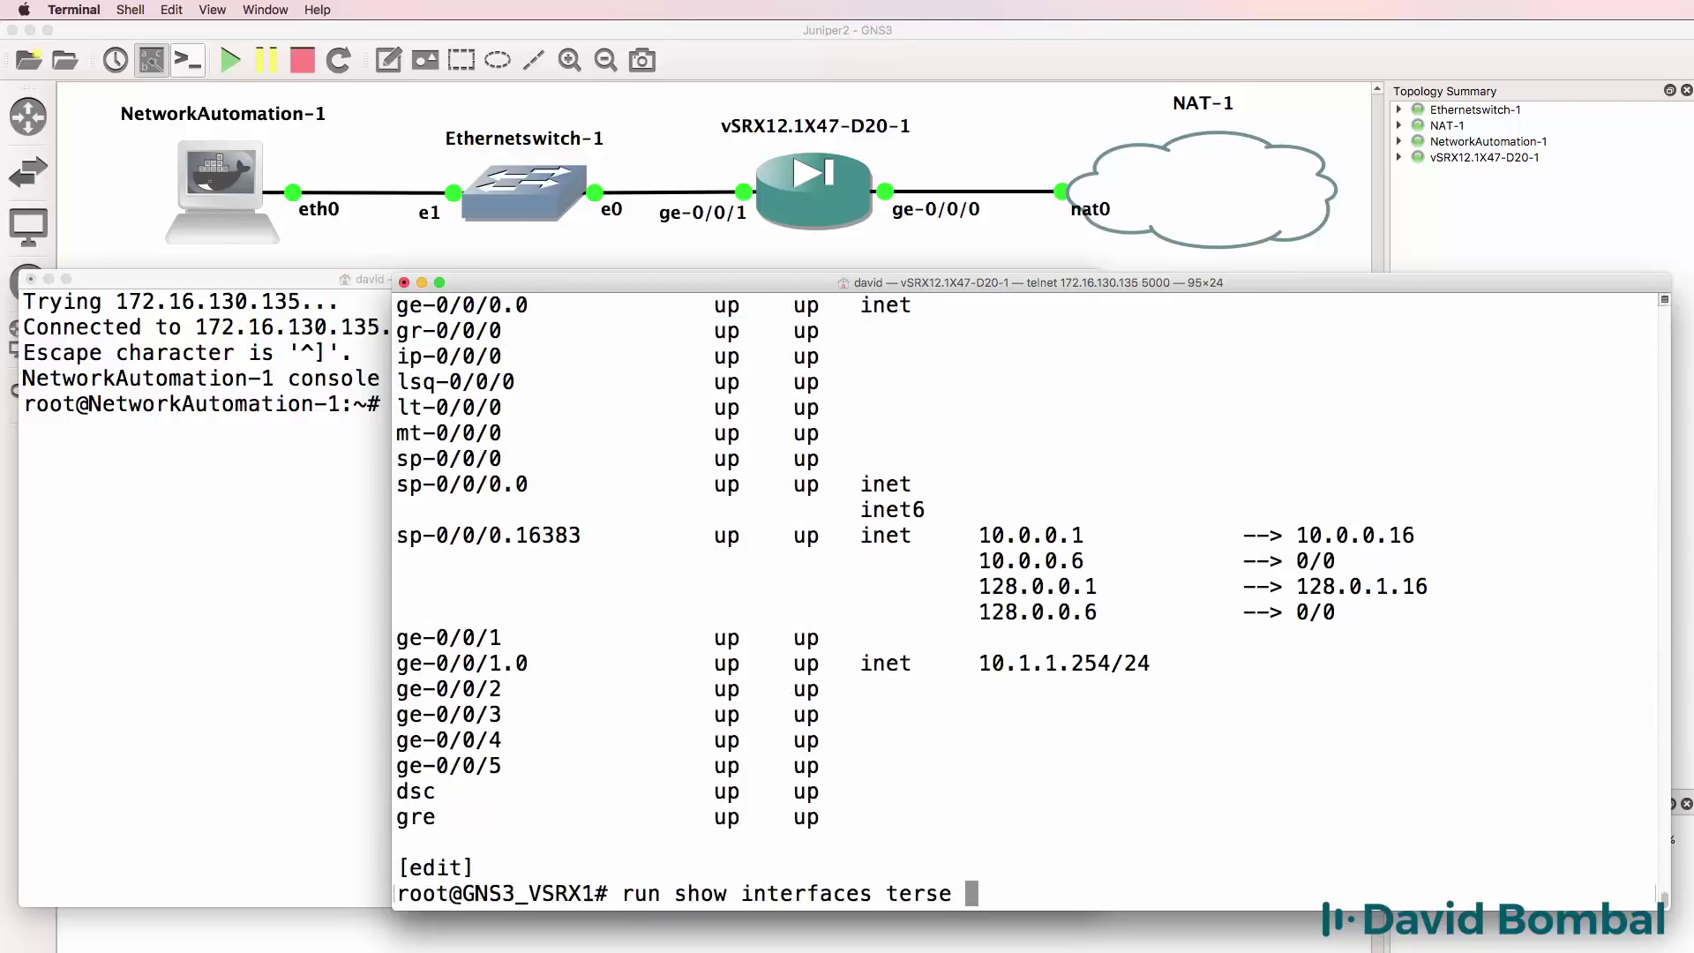
{"action": "key", "text": "Return"}
{"action": "left_click_drag", "start_coordinate": [1279, 365], "coordinate": [412, 361]}
Exit configuration mode and successfully ping 192.168.122.1 and google.com.
{"action": "type", "text": "q"}
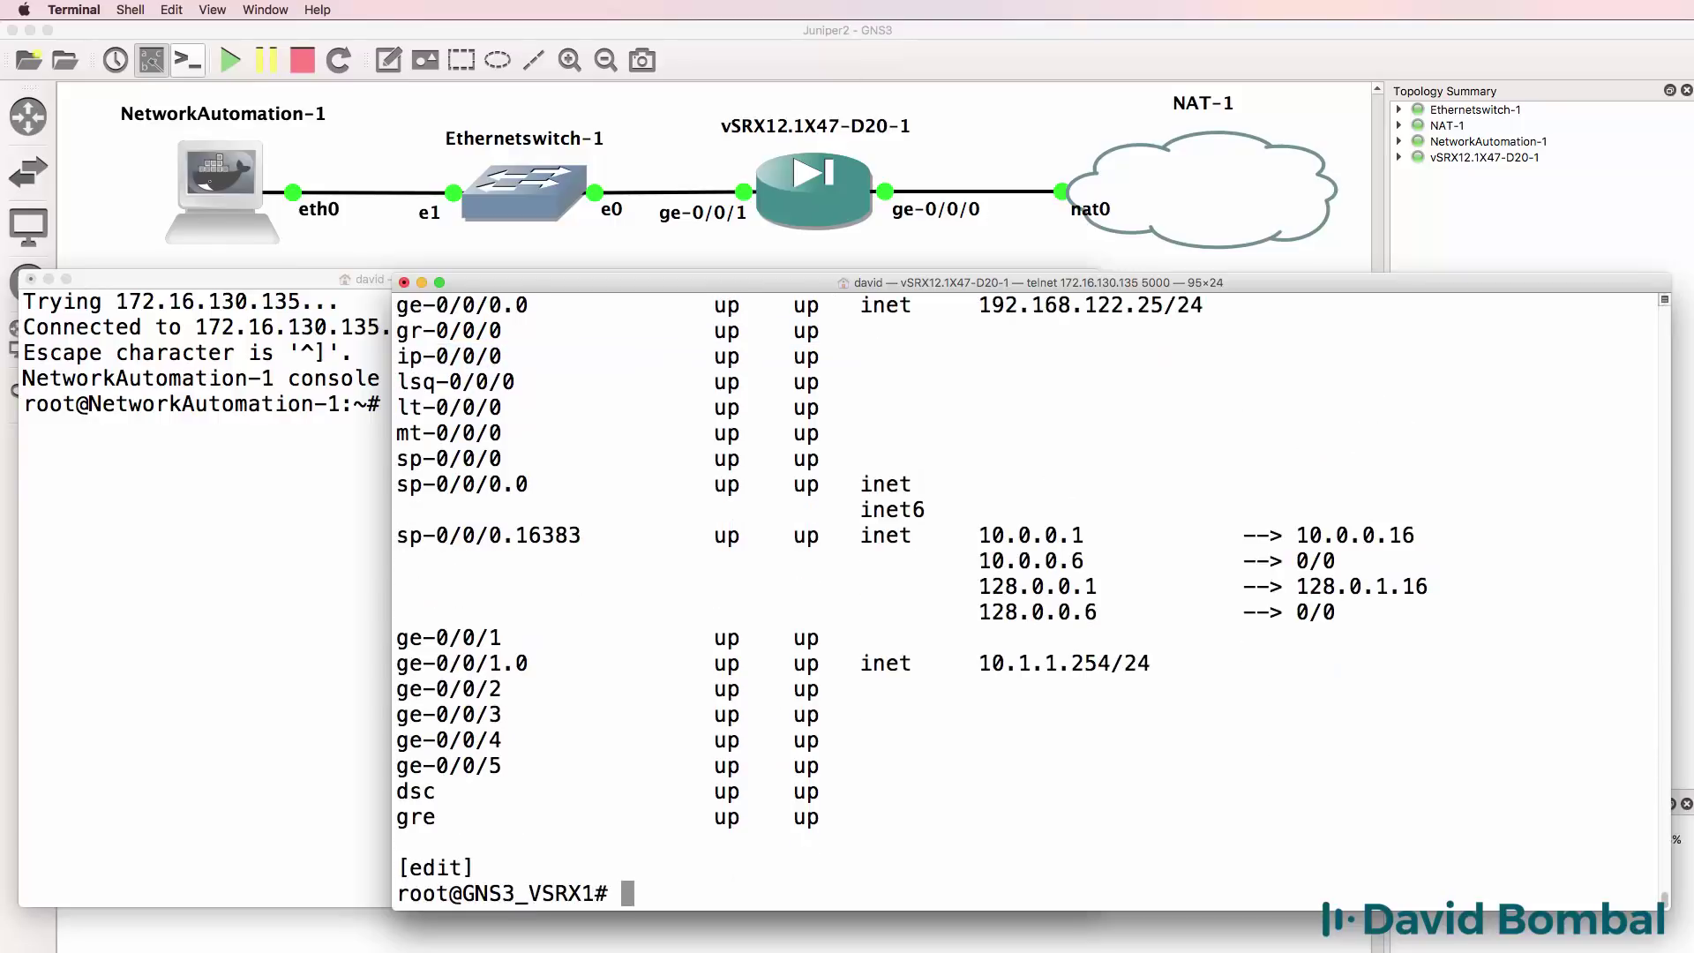
{"action": "type", "text": "exit"}
{"action": "key", "text": "Return"}
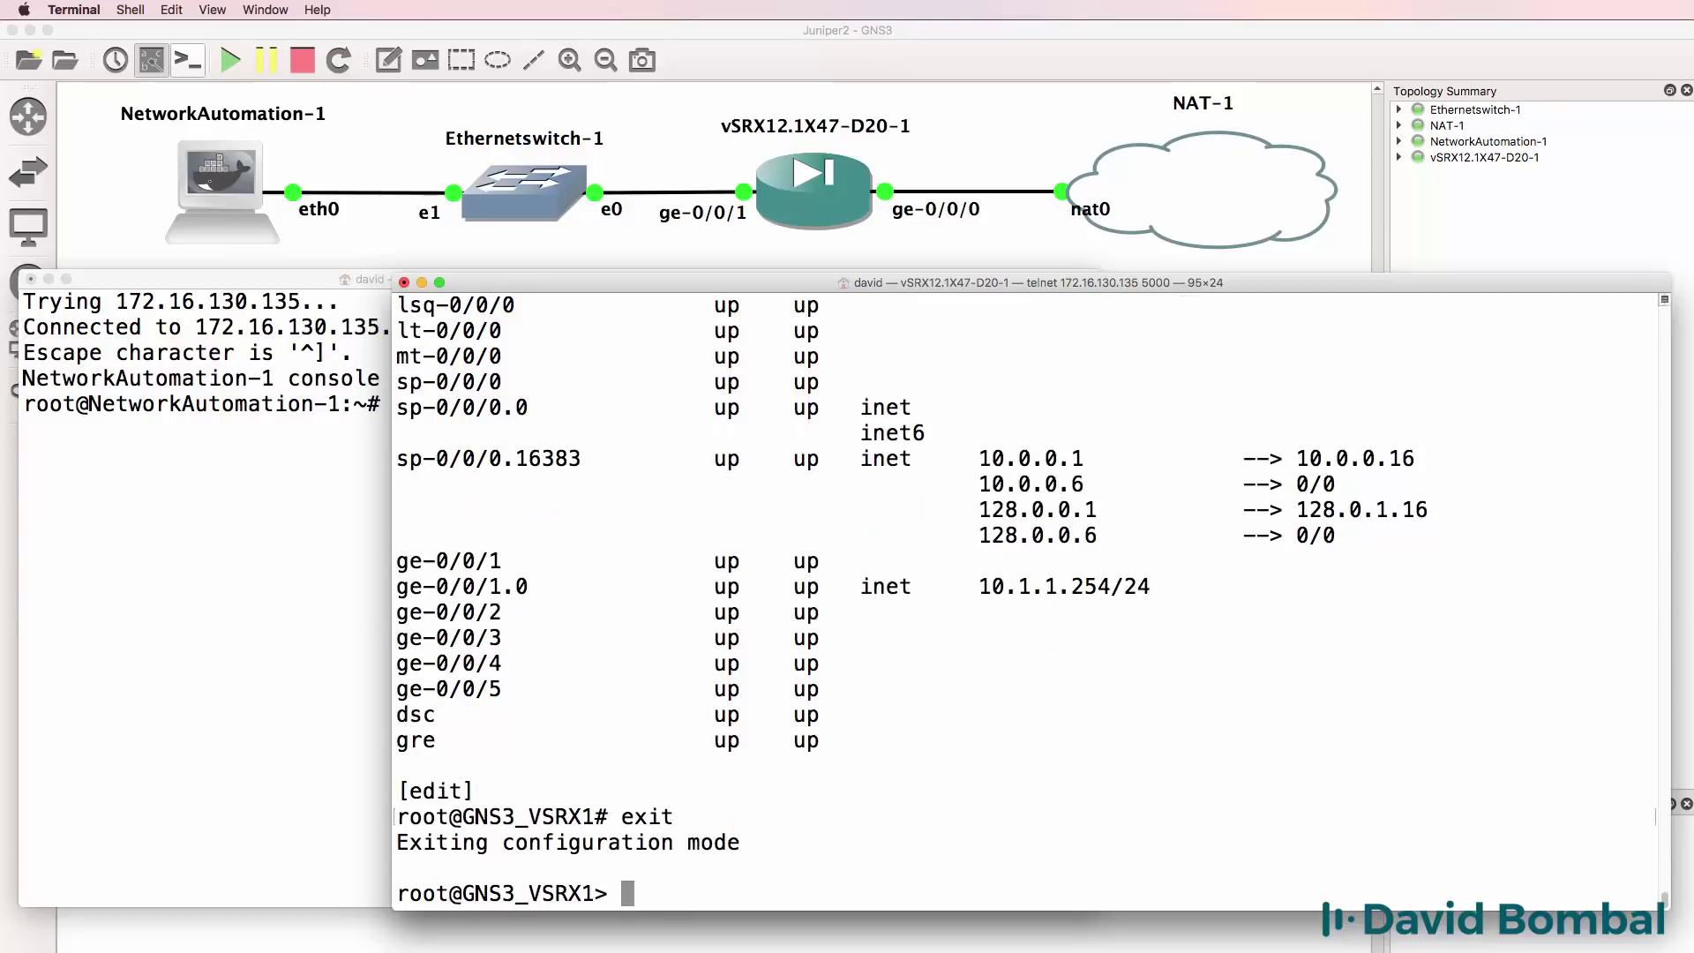
{"action": "type", "text": "ping 192.168.122.1"}
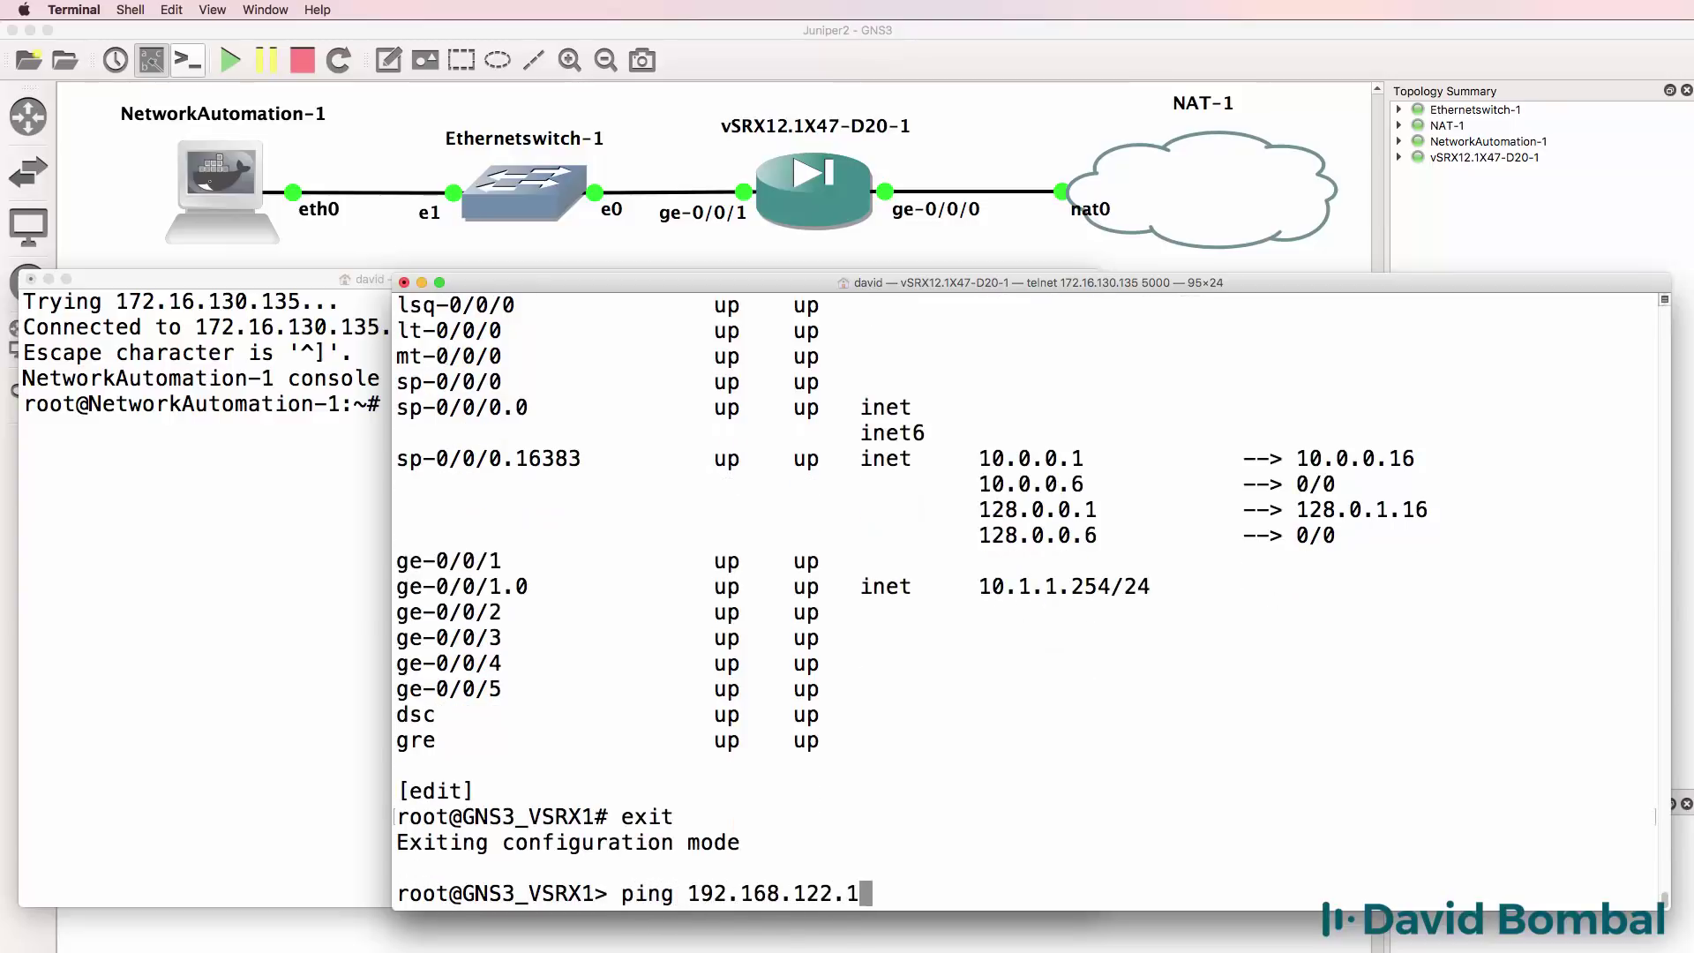
{"action": "key", "text": "Return"}
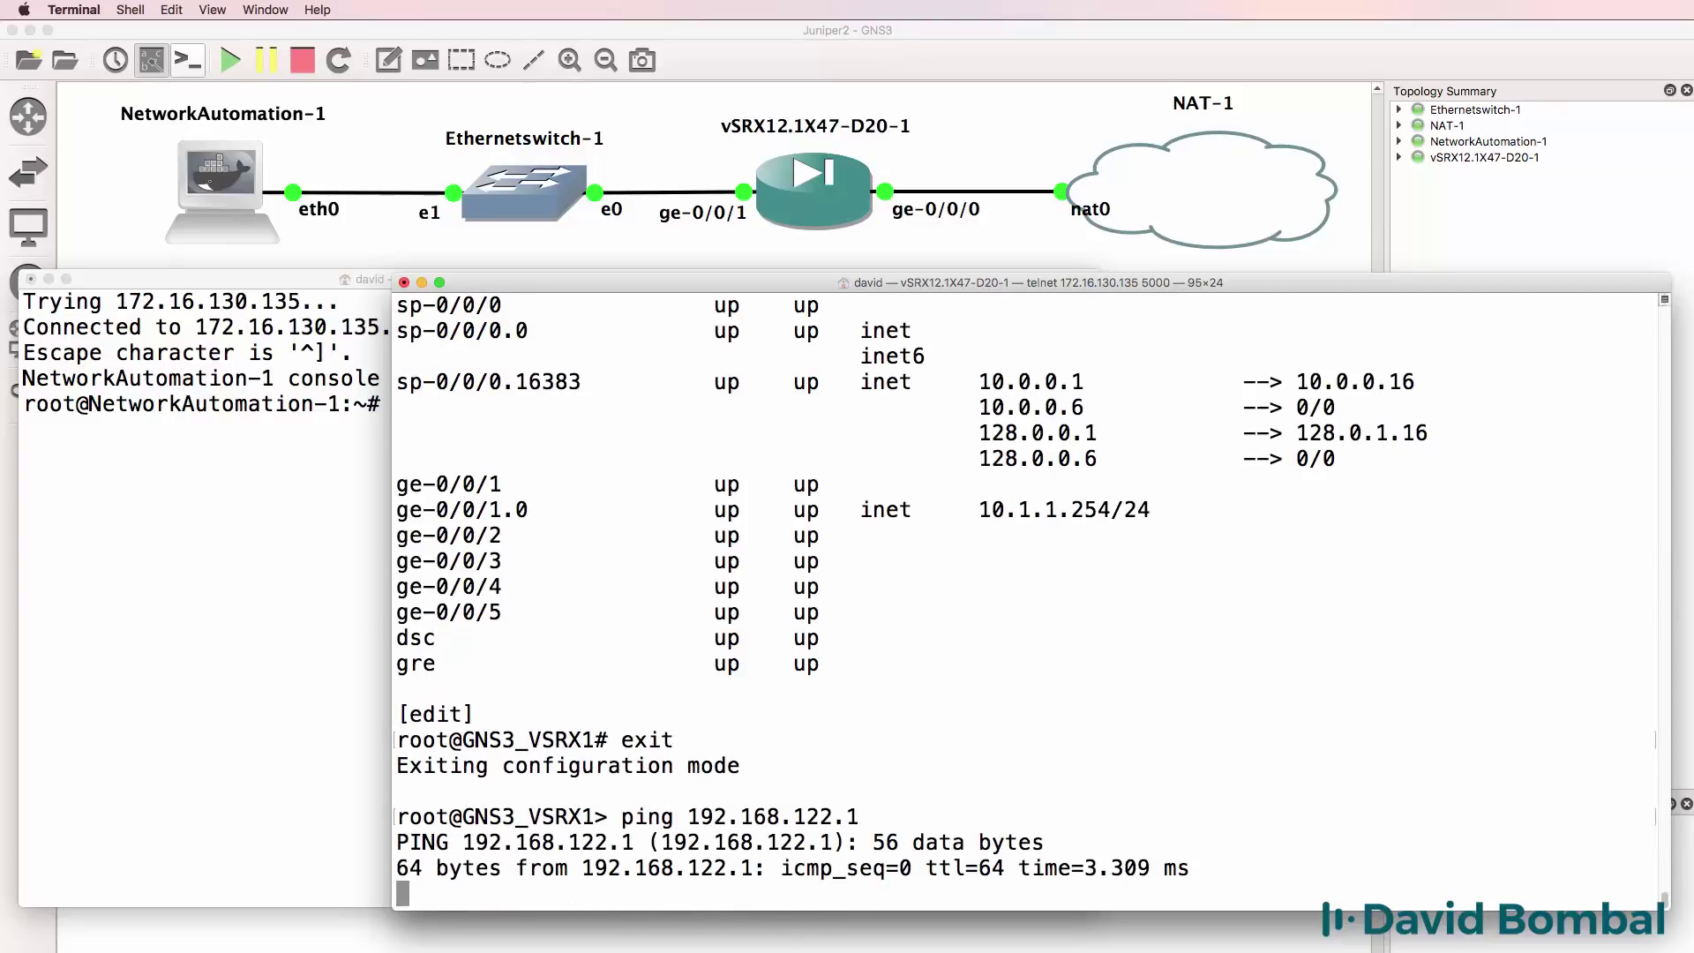
{"action": "key", "text": "ctrl+c"}
{"action": "type", "text": "ping ine"}
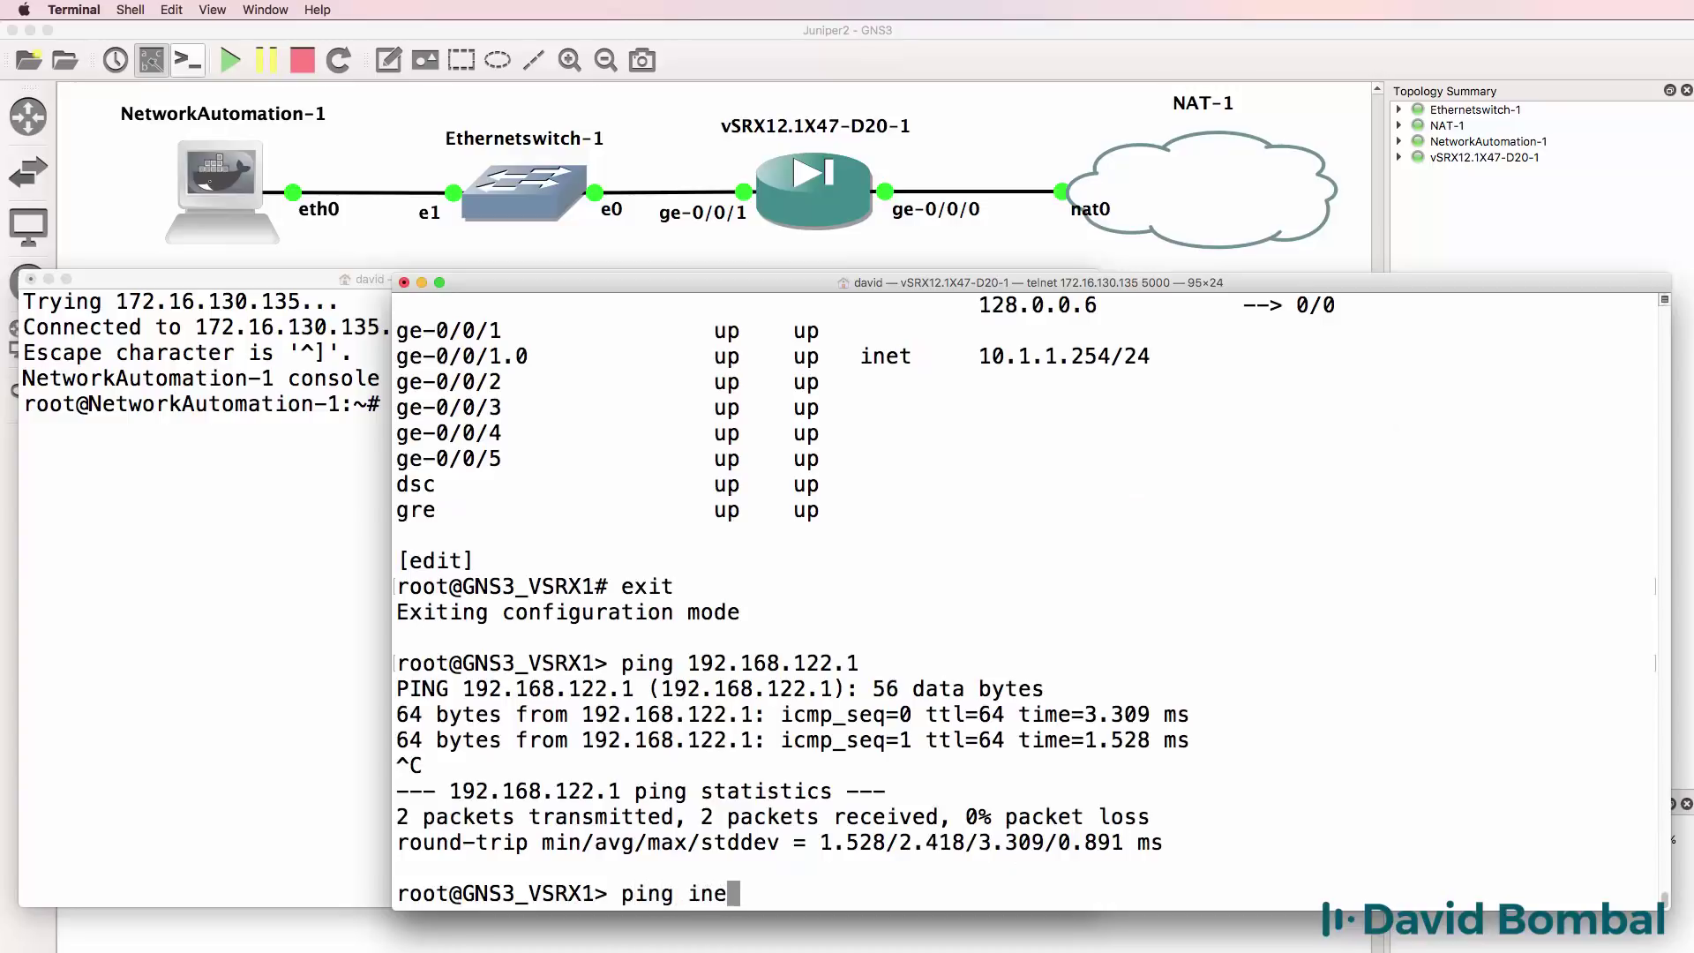
{"action": "type", "text": "t google.com"}
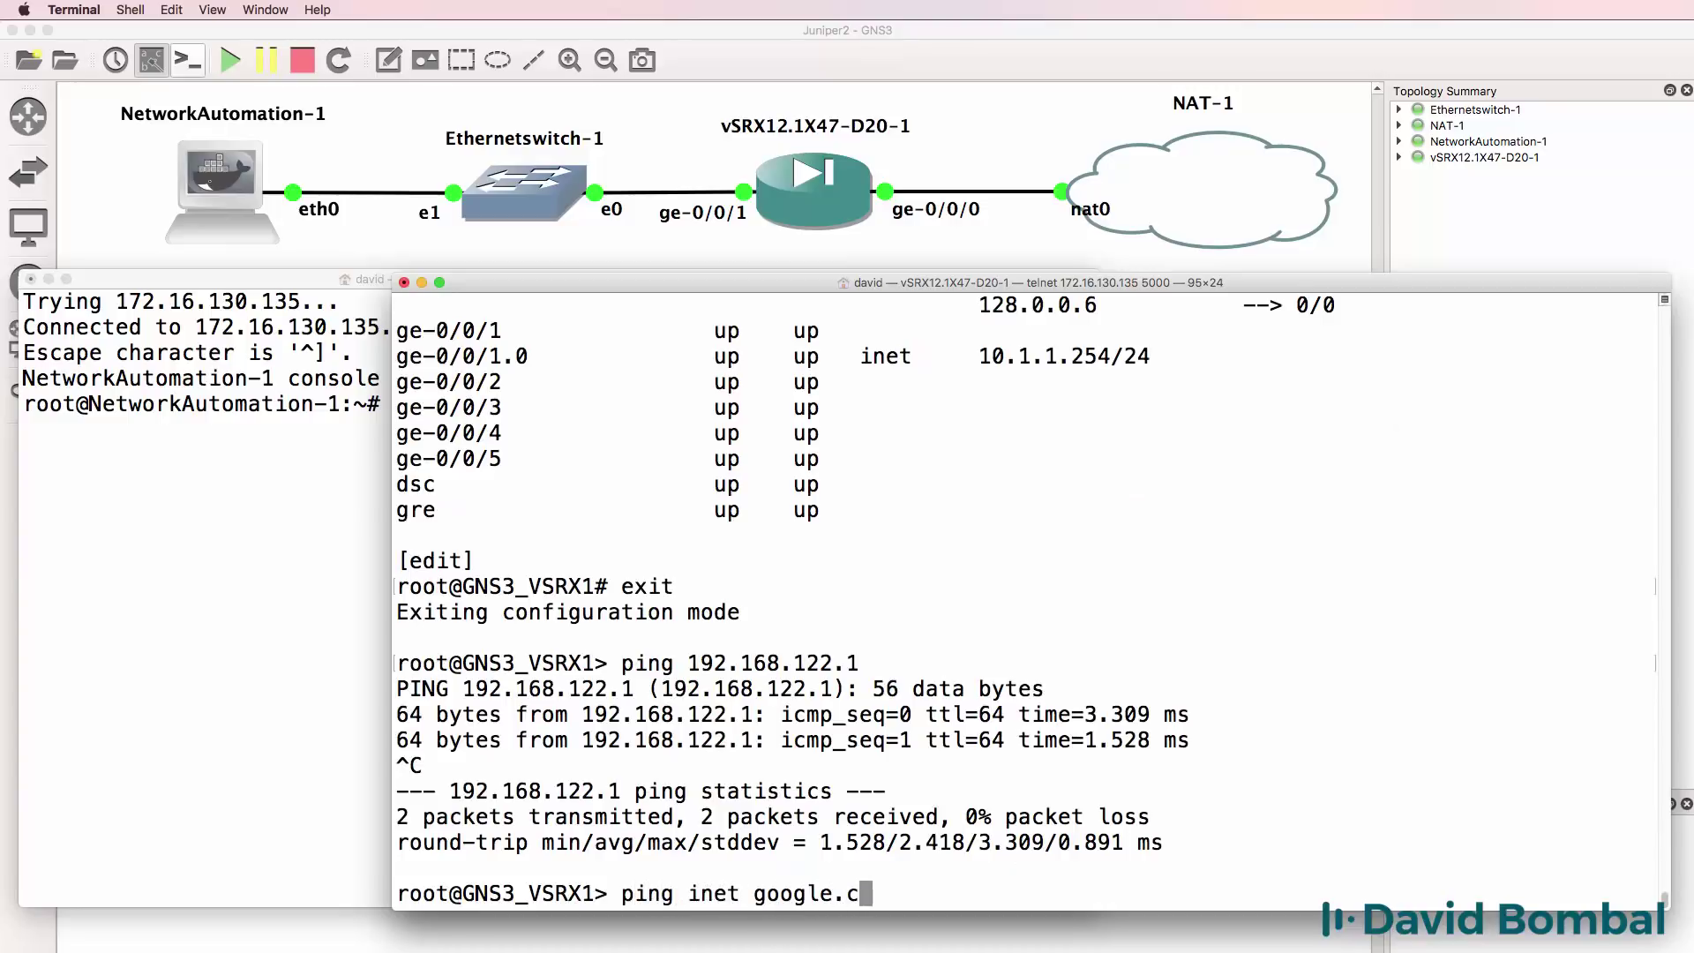
{"action": "key", "text": "Return"}
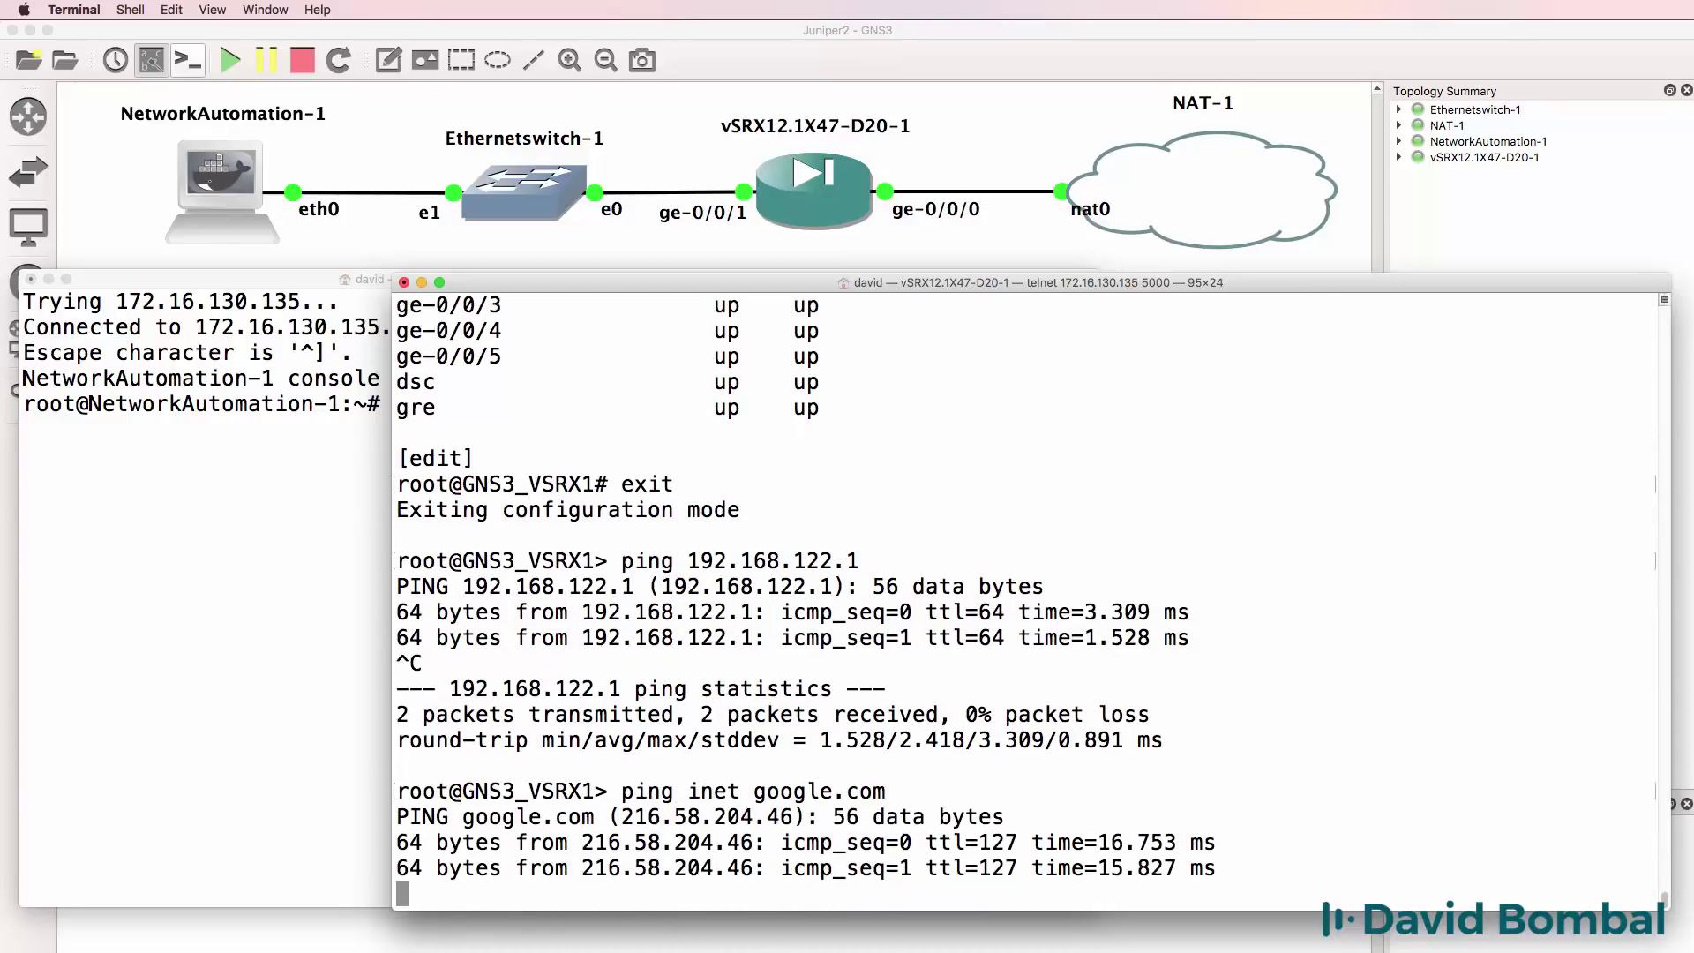
{"action": "key", "text": "ctrl+c"}
Ping inet cisco.com, juniper.net, configureterminal.com and gns3.com; only juniper.net gets no replies.
{"action": "type", "text": "ping inet "}
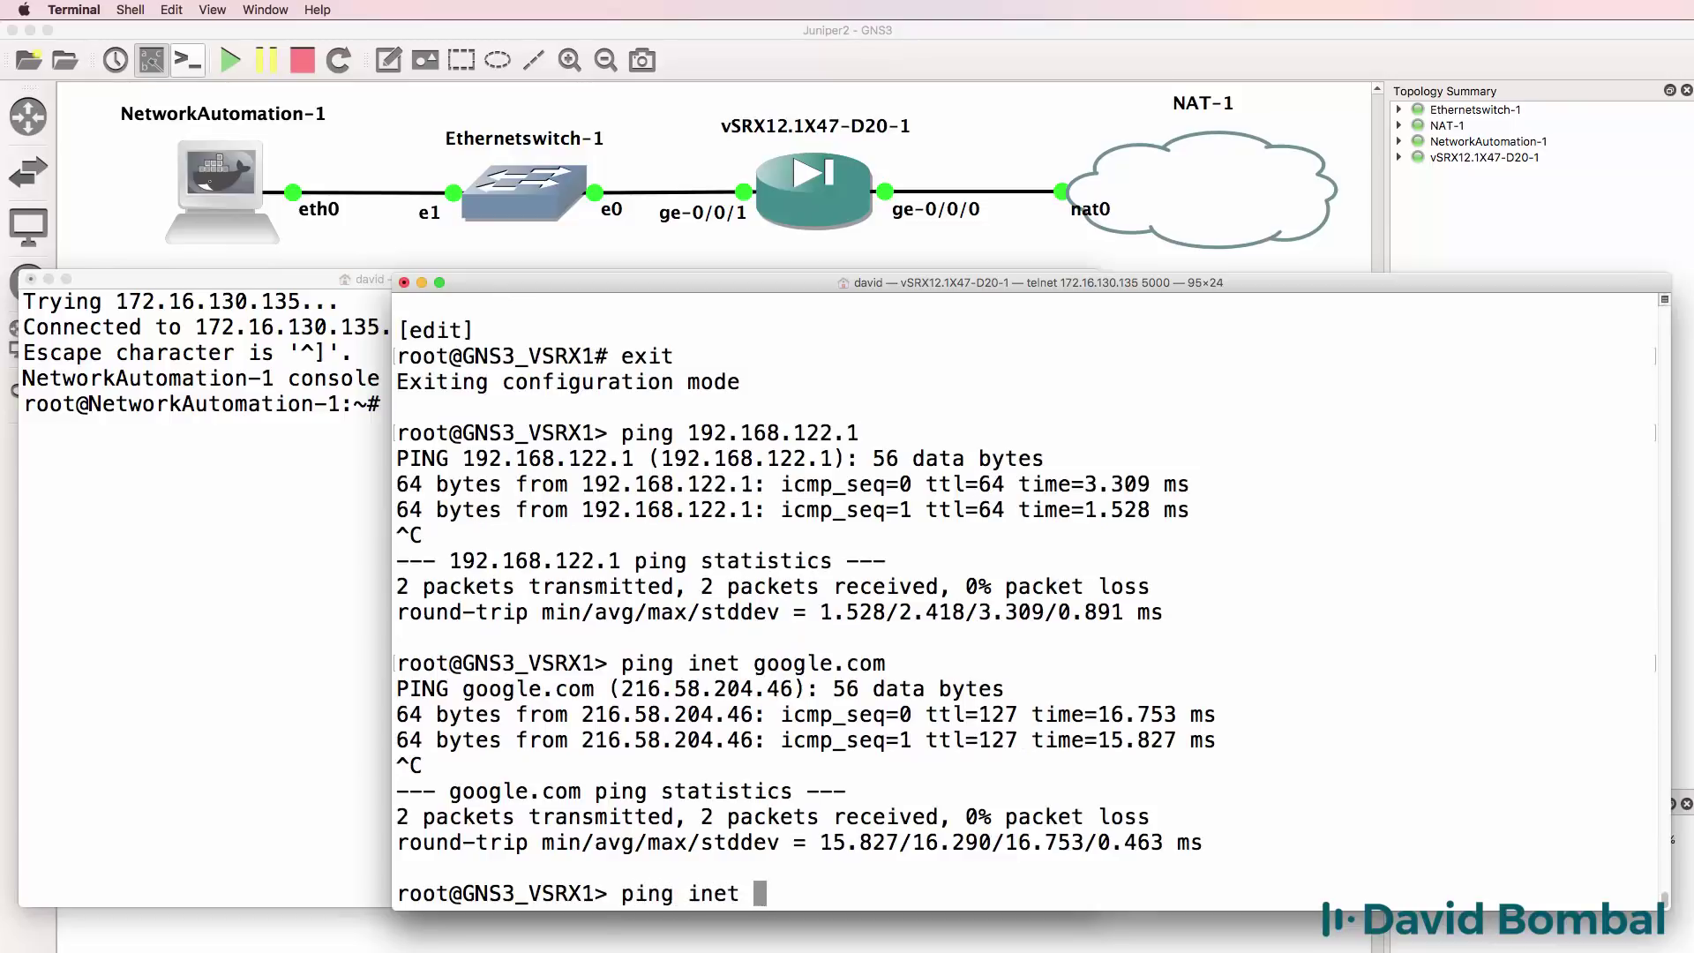
{"action": "type", "text": "cisco.com"}
{"action": "key", "text": "Return"}
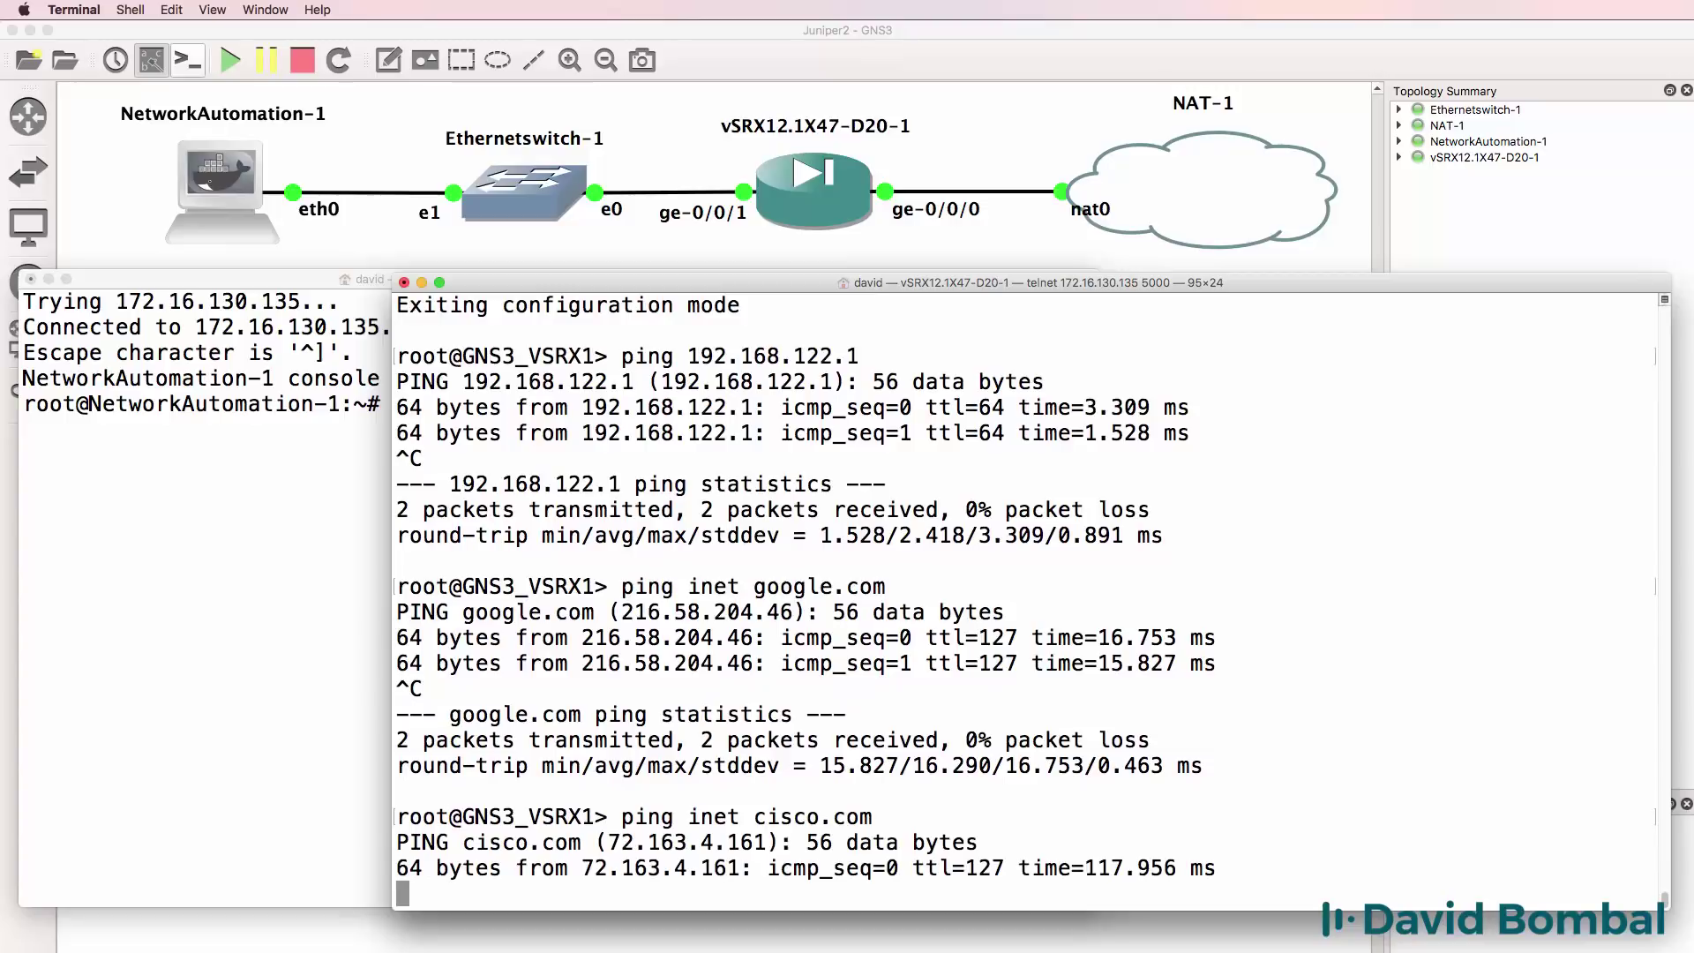
{"action": "key", "text": "ctrl+c"}
{"action": "type", "text": "ping ine"}
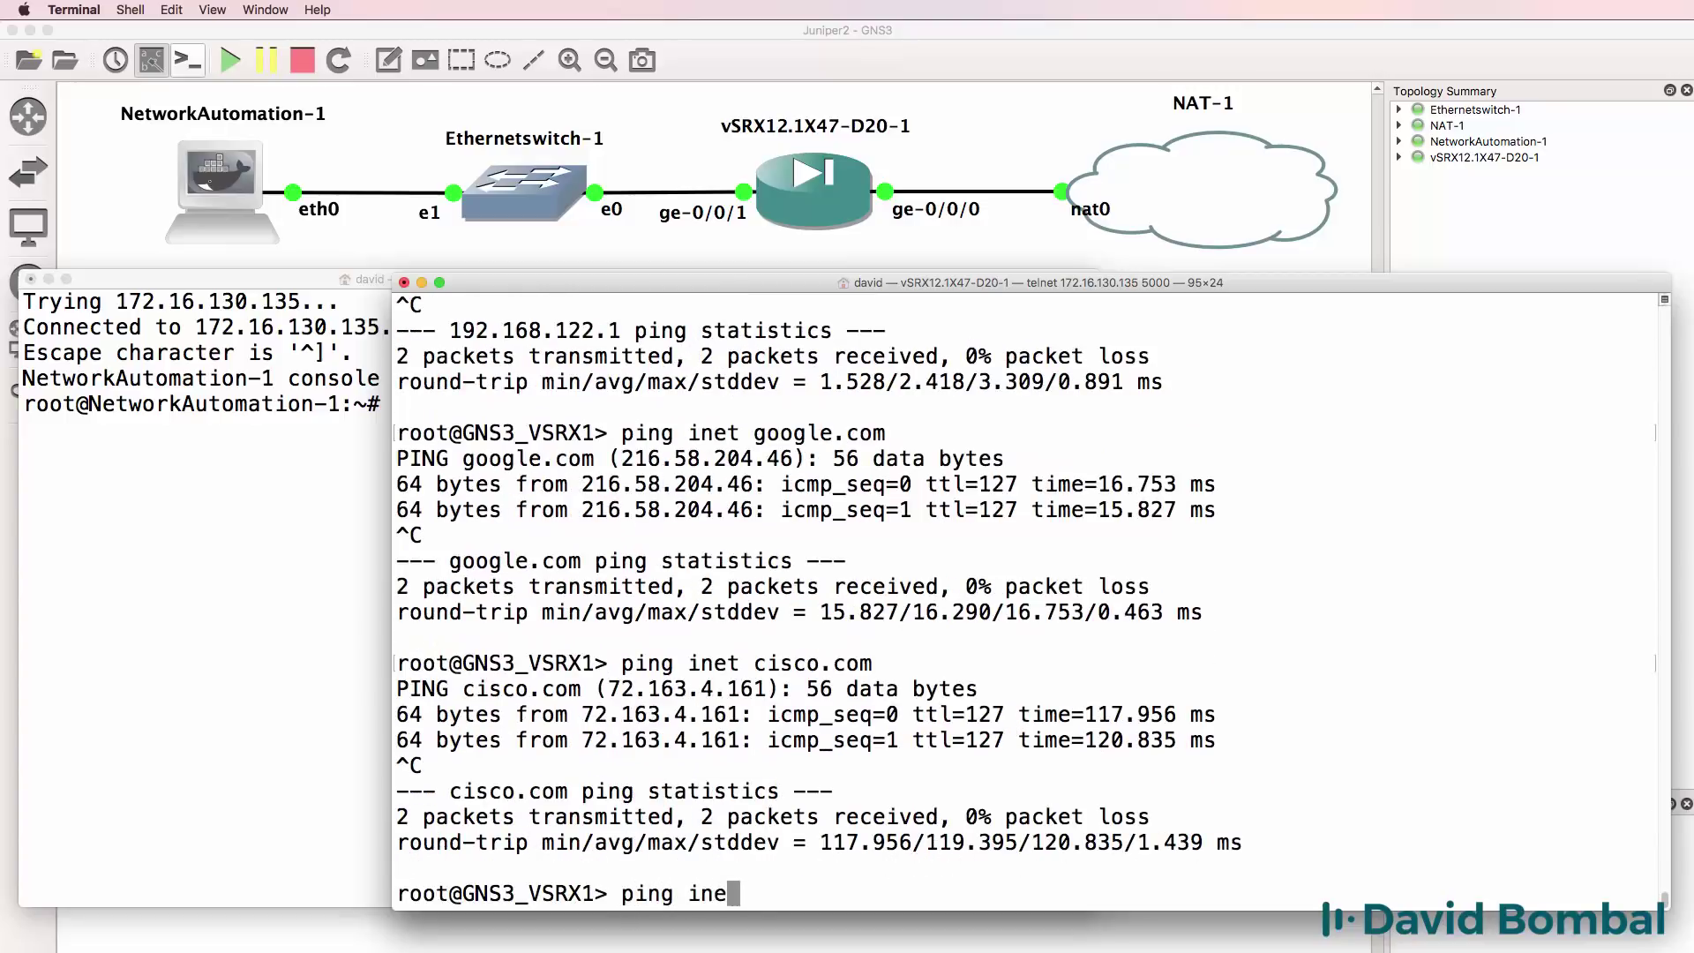
{"action": "type", "text": "t juniper."}
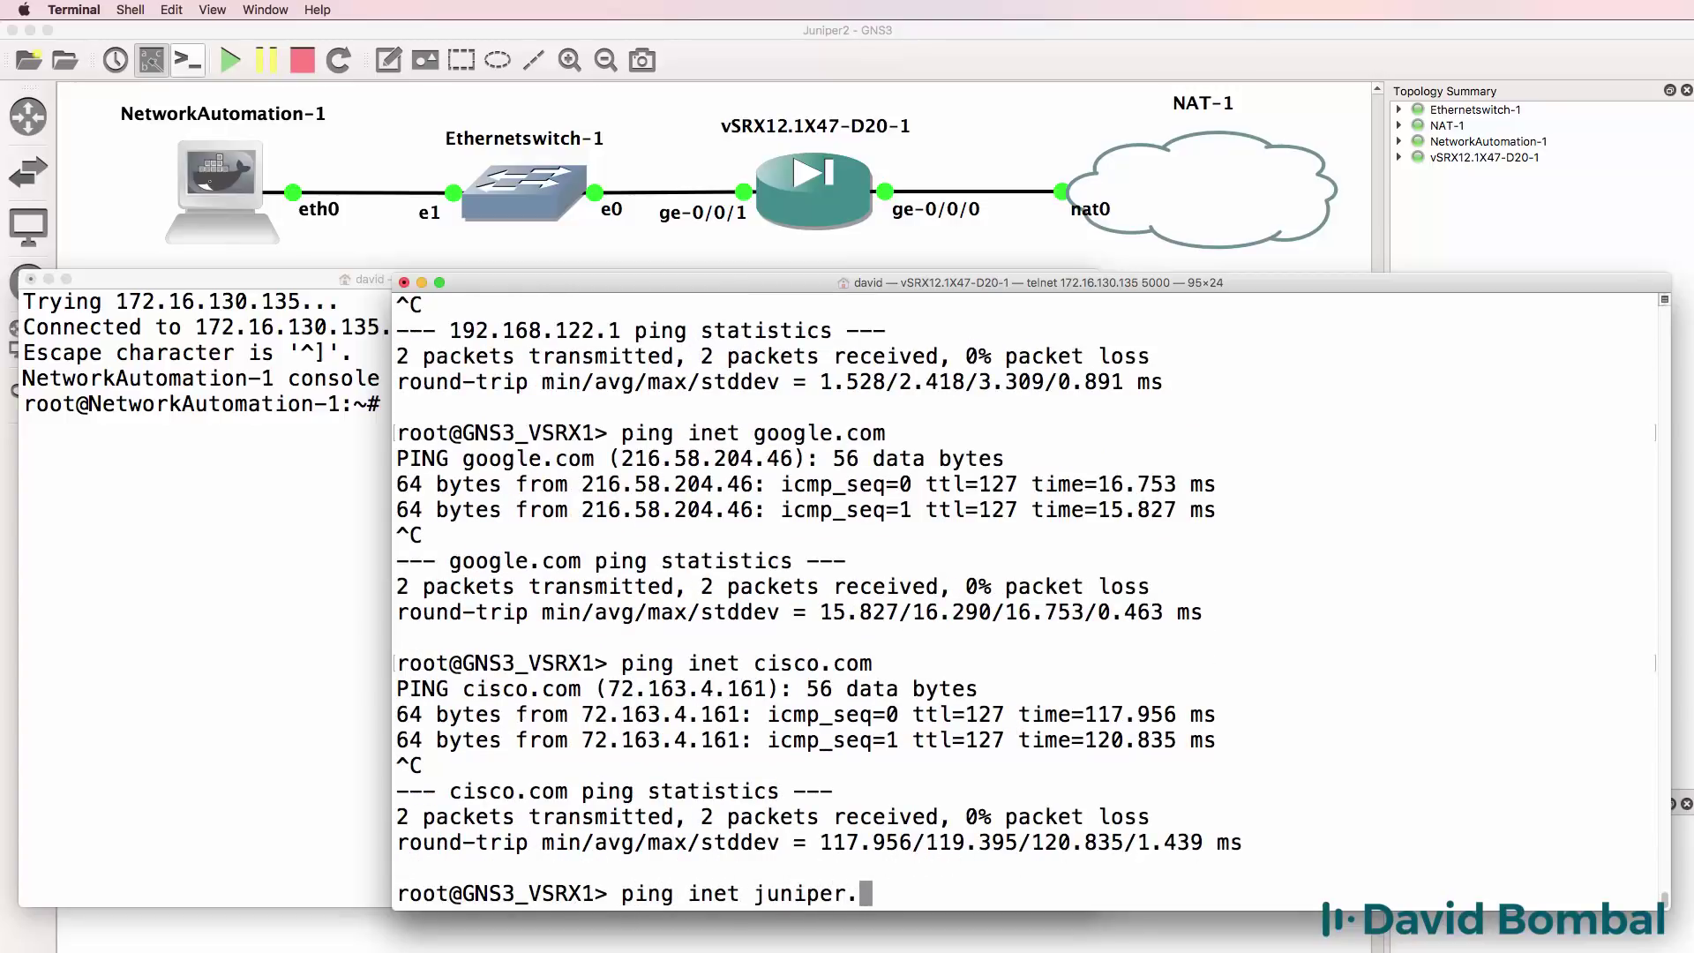
{"action": "type", "text": "net"}
{"action": "key", "text": "Return"}
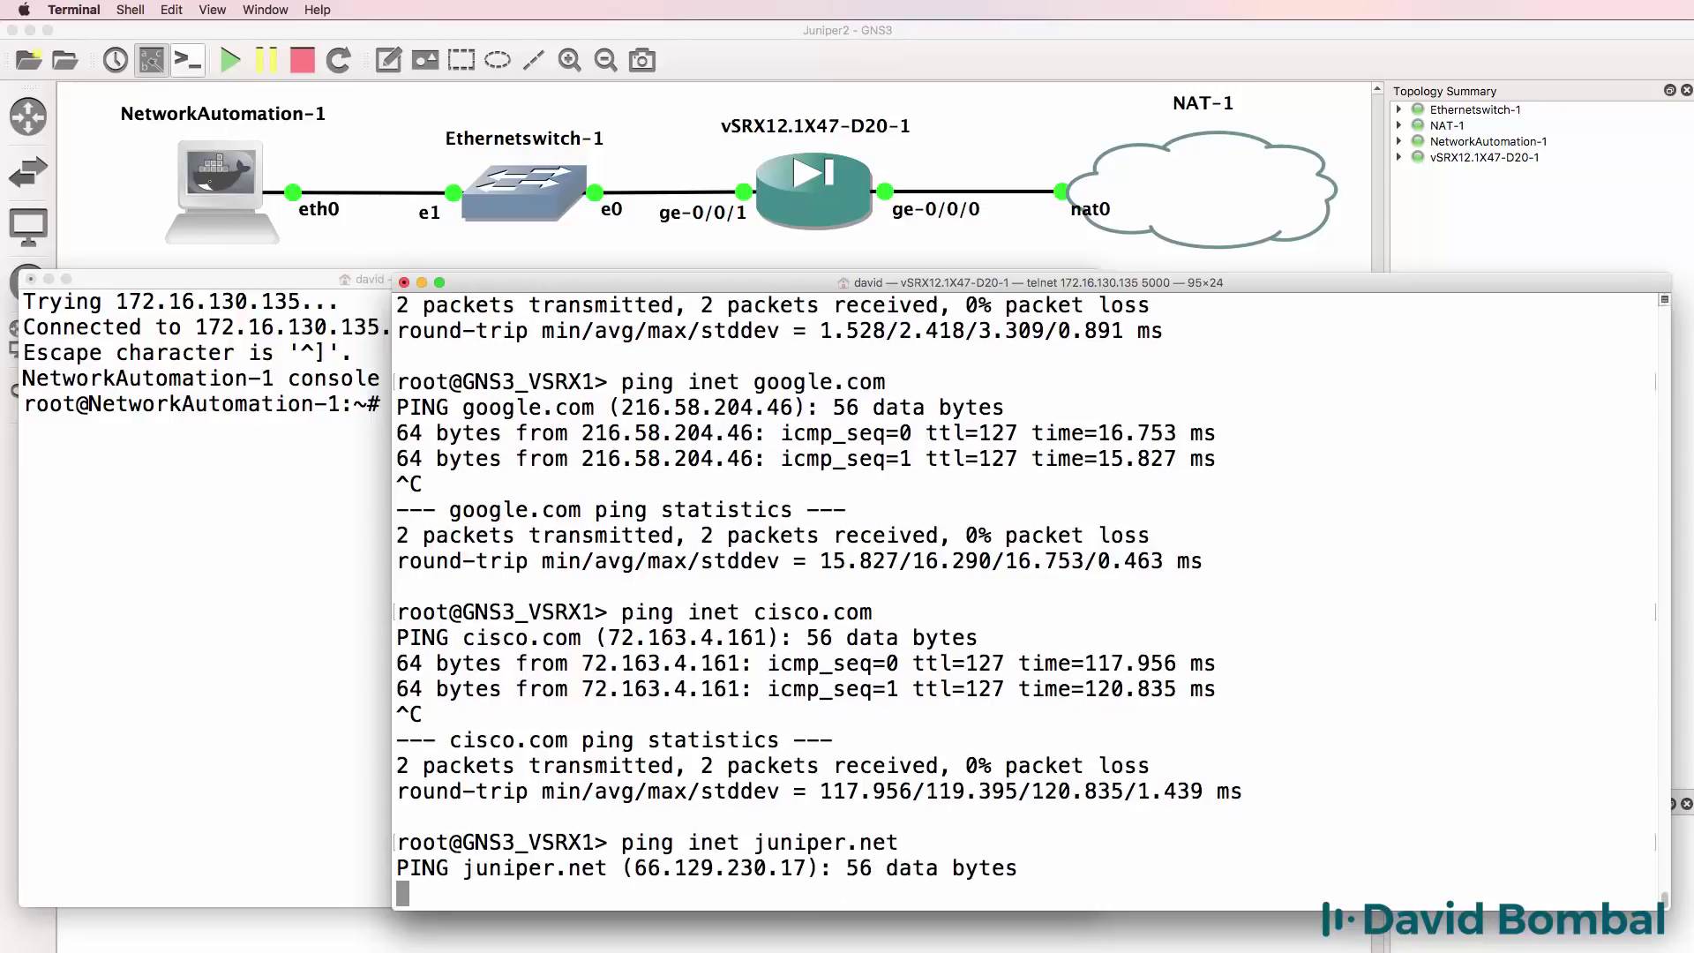
{"action": "key", "text": "ctrl+shift+6"}
{"action": "key", "text": "ctrl+c"}
{"action": "type", "text": "ping "}
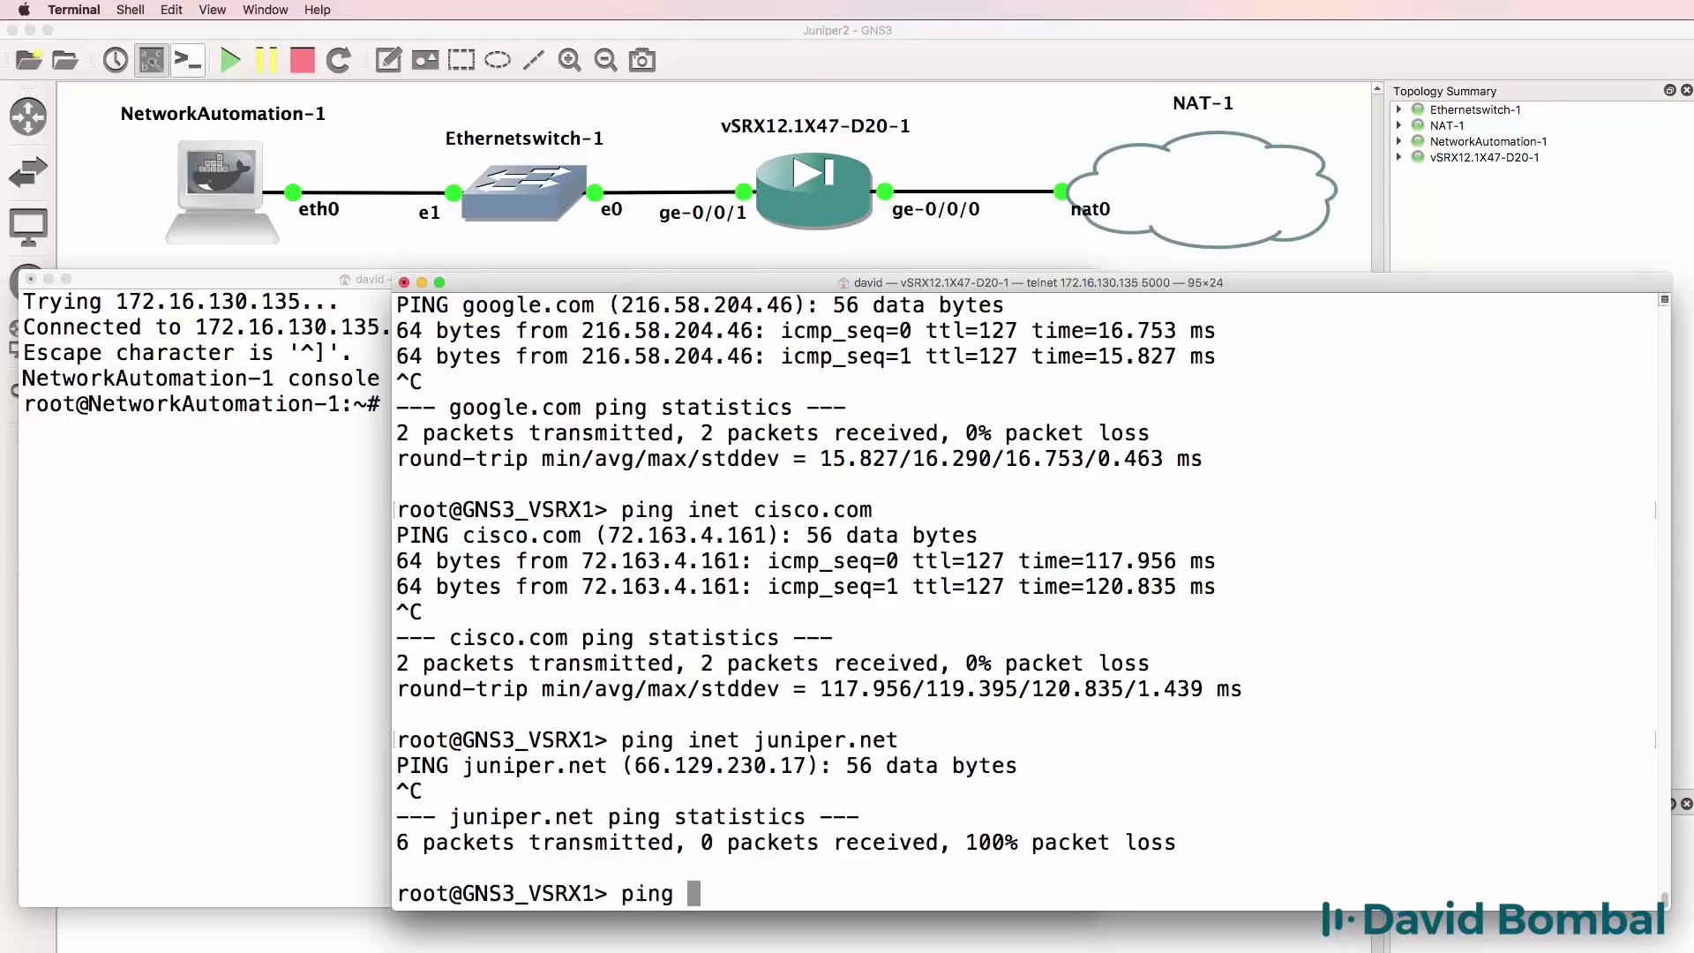
{"action": "type", "text": "inet configuret"}
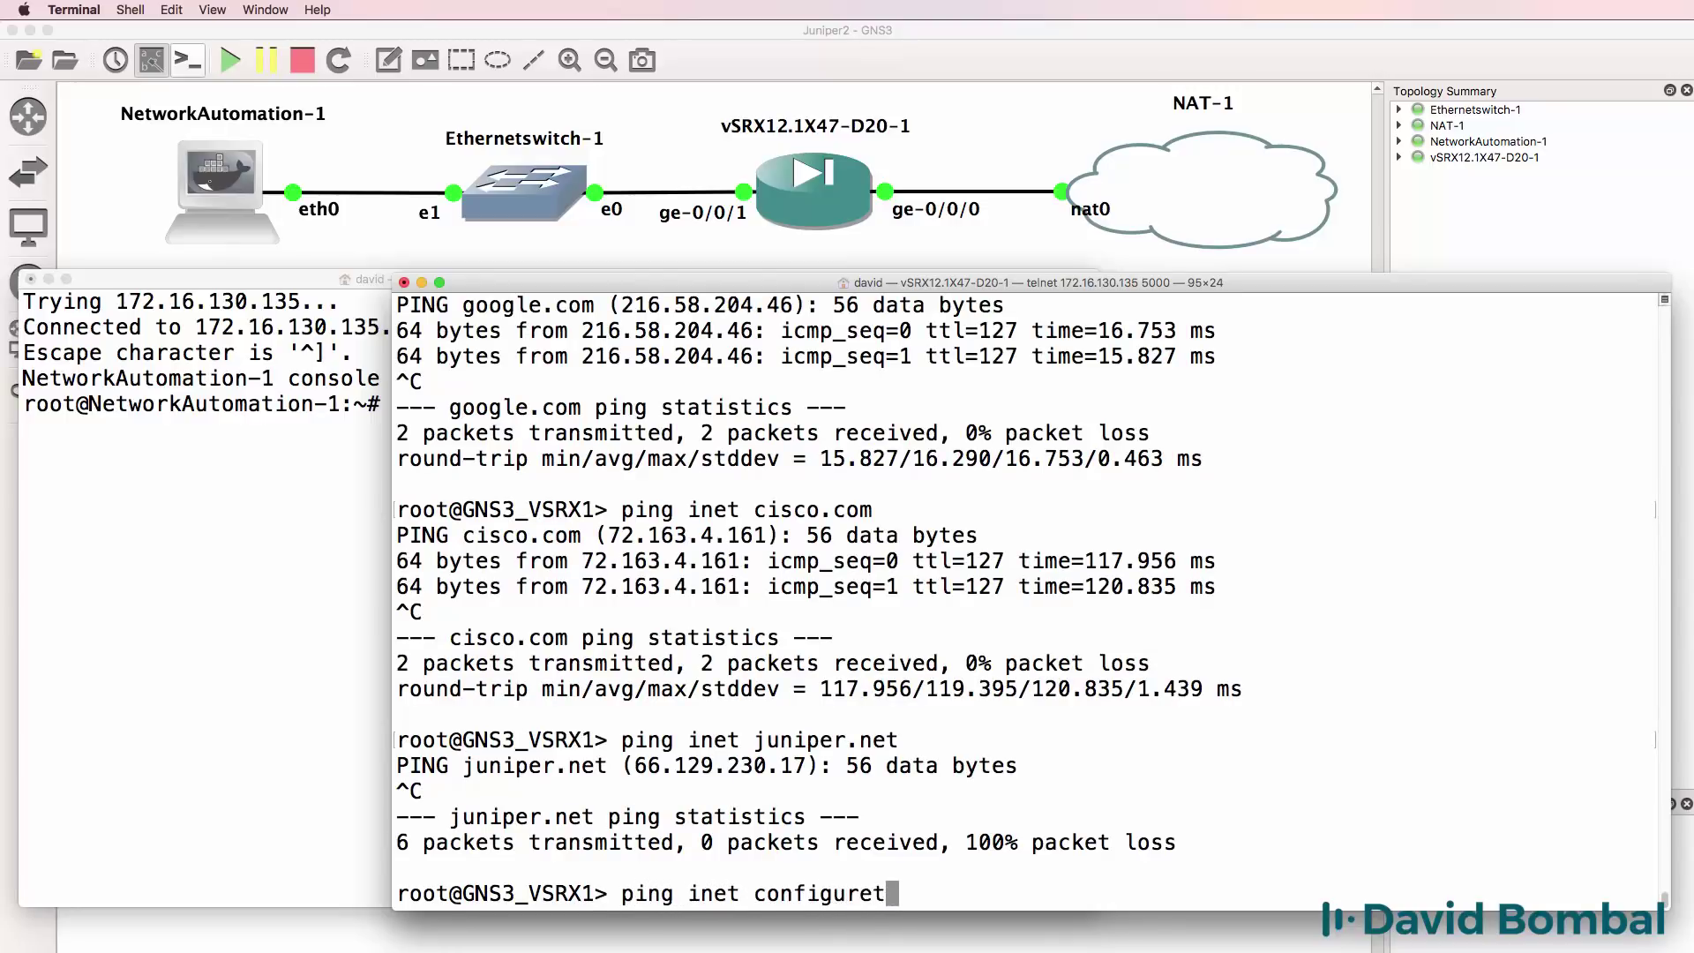
{"action": "type", "text": "erminal.com"}
{"action": "key", "text": "Return"}
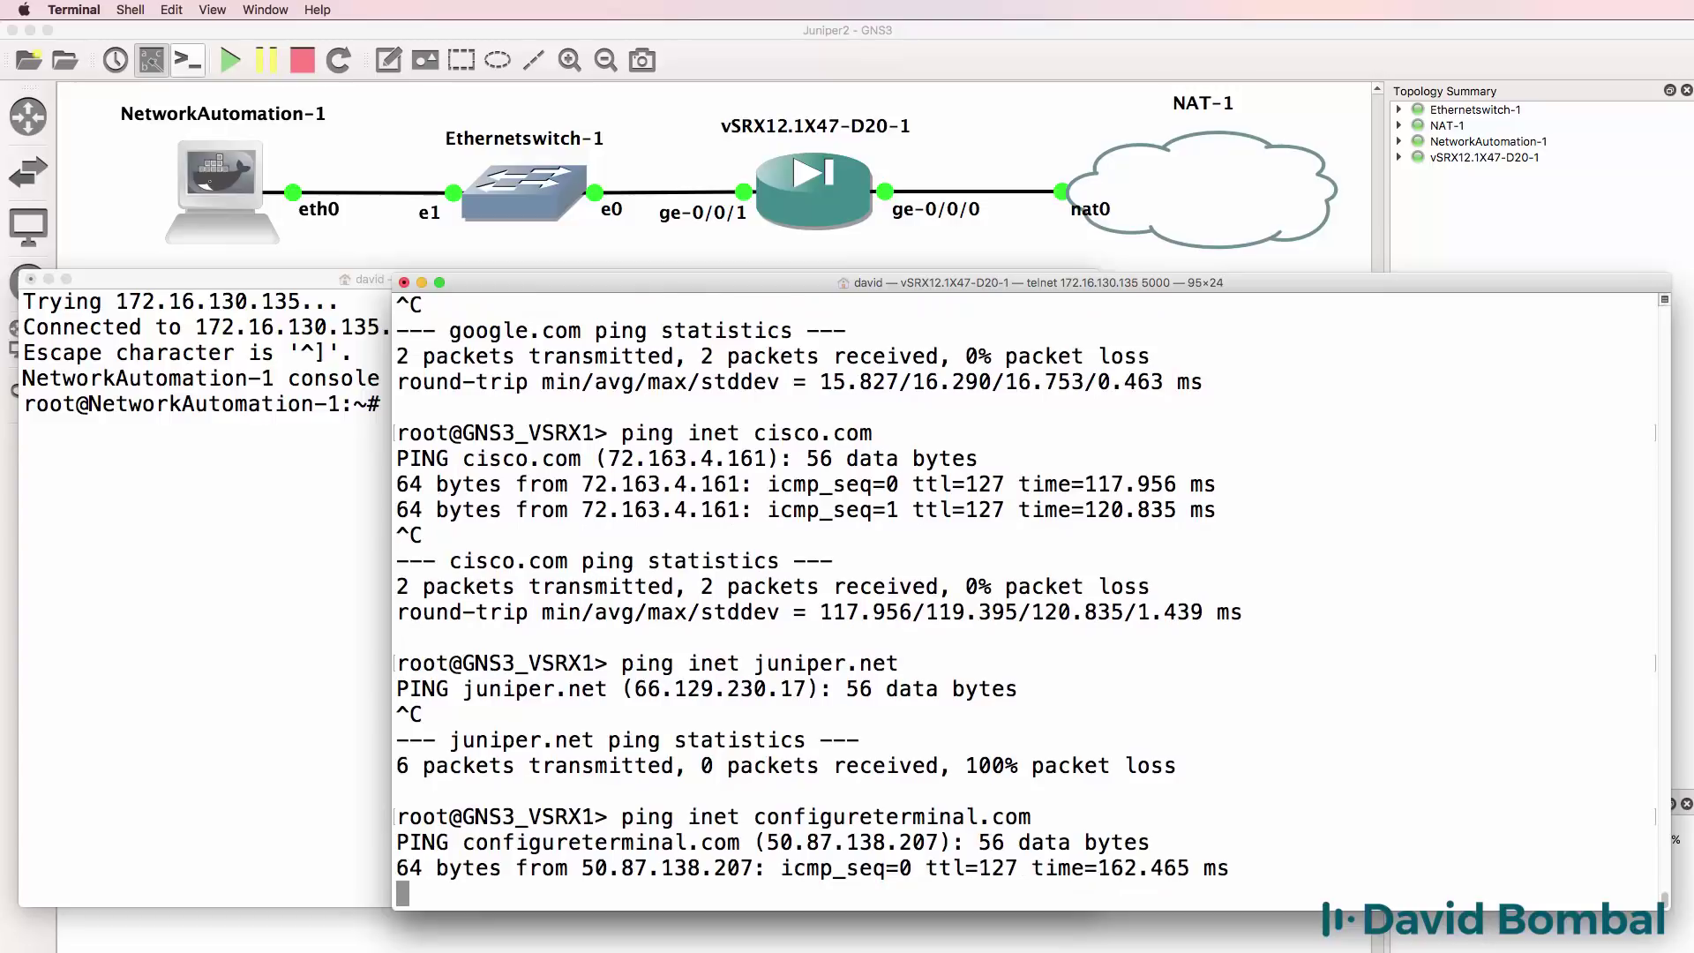
{"action": "key", "text": "ctrl+c"}
{"action": "type", "text": "ping "}
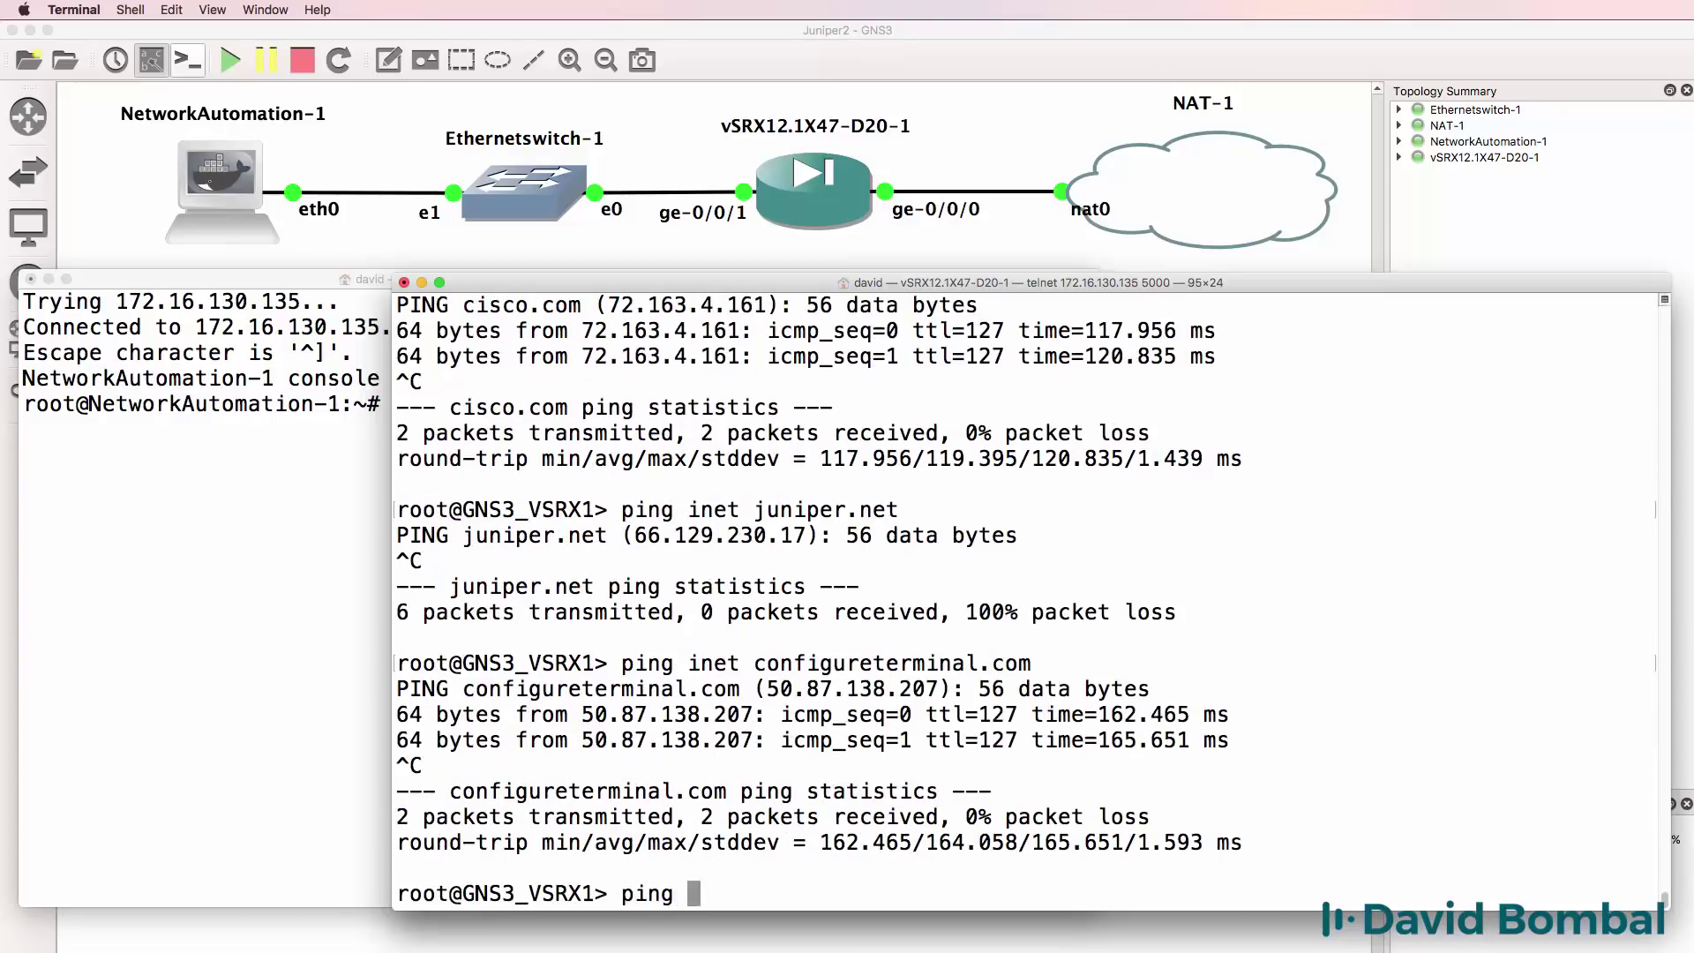
{"action": "type", "text": "inet gns3.com"}
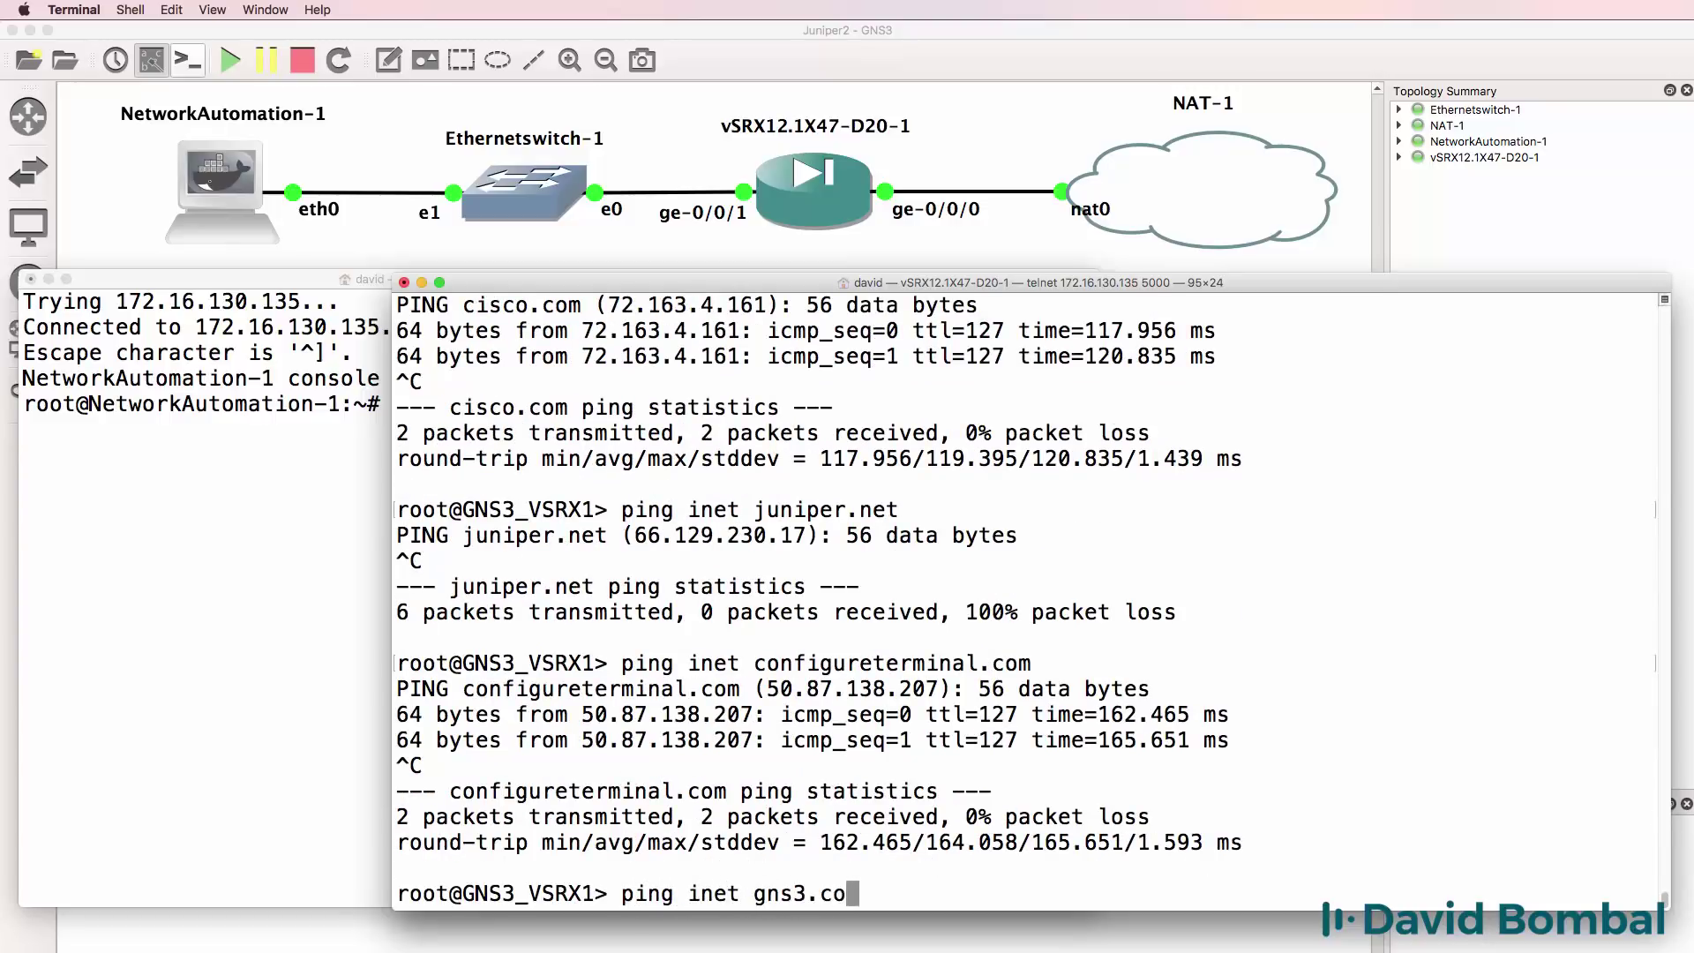
{"action": "key", "text": "Return"}
Relist interfaces confirming ge-0/0/1.0 at 10.1.1.254/24, then ping the container at 10.1.1.1.
{"action": "key", "text": "ctrl+c"}
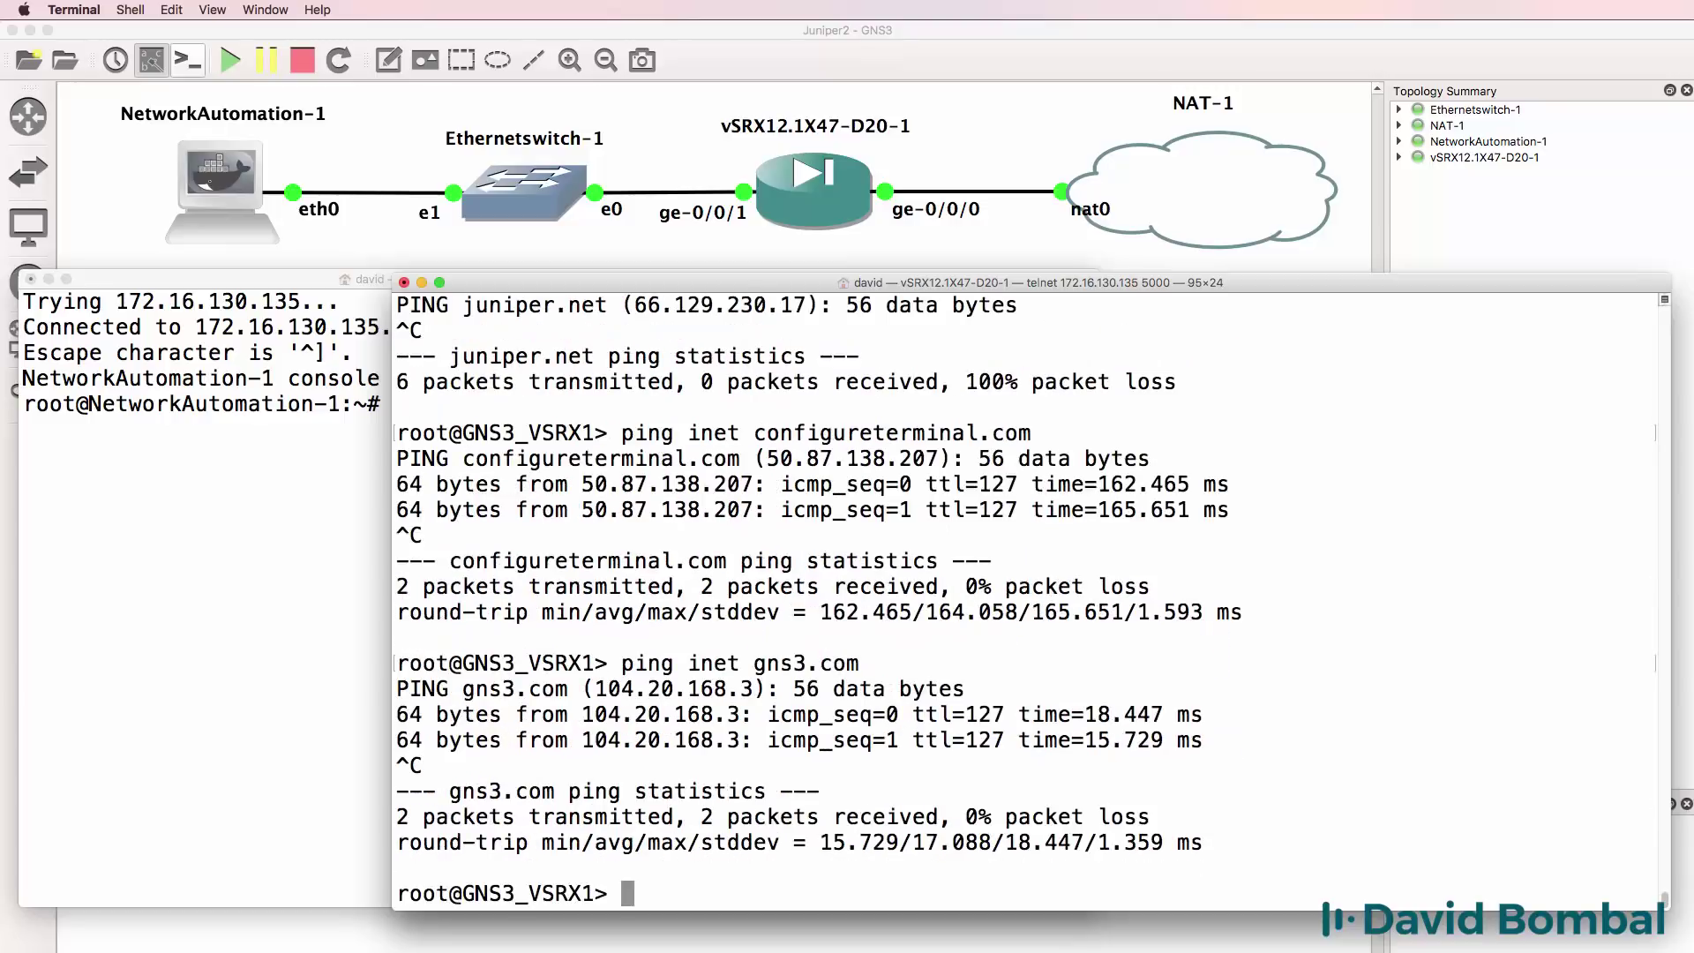
{"action": "key", "text": "Up"}
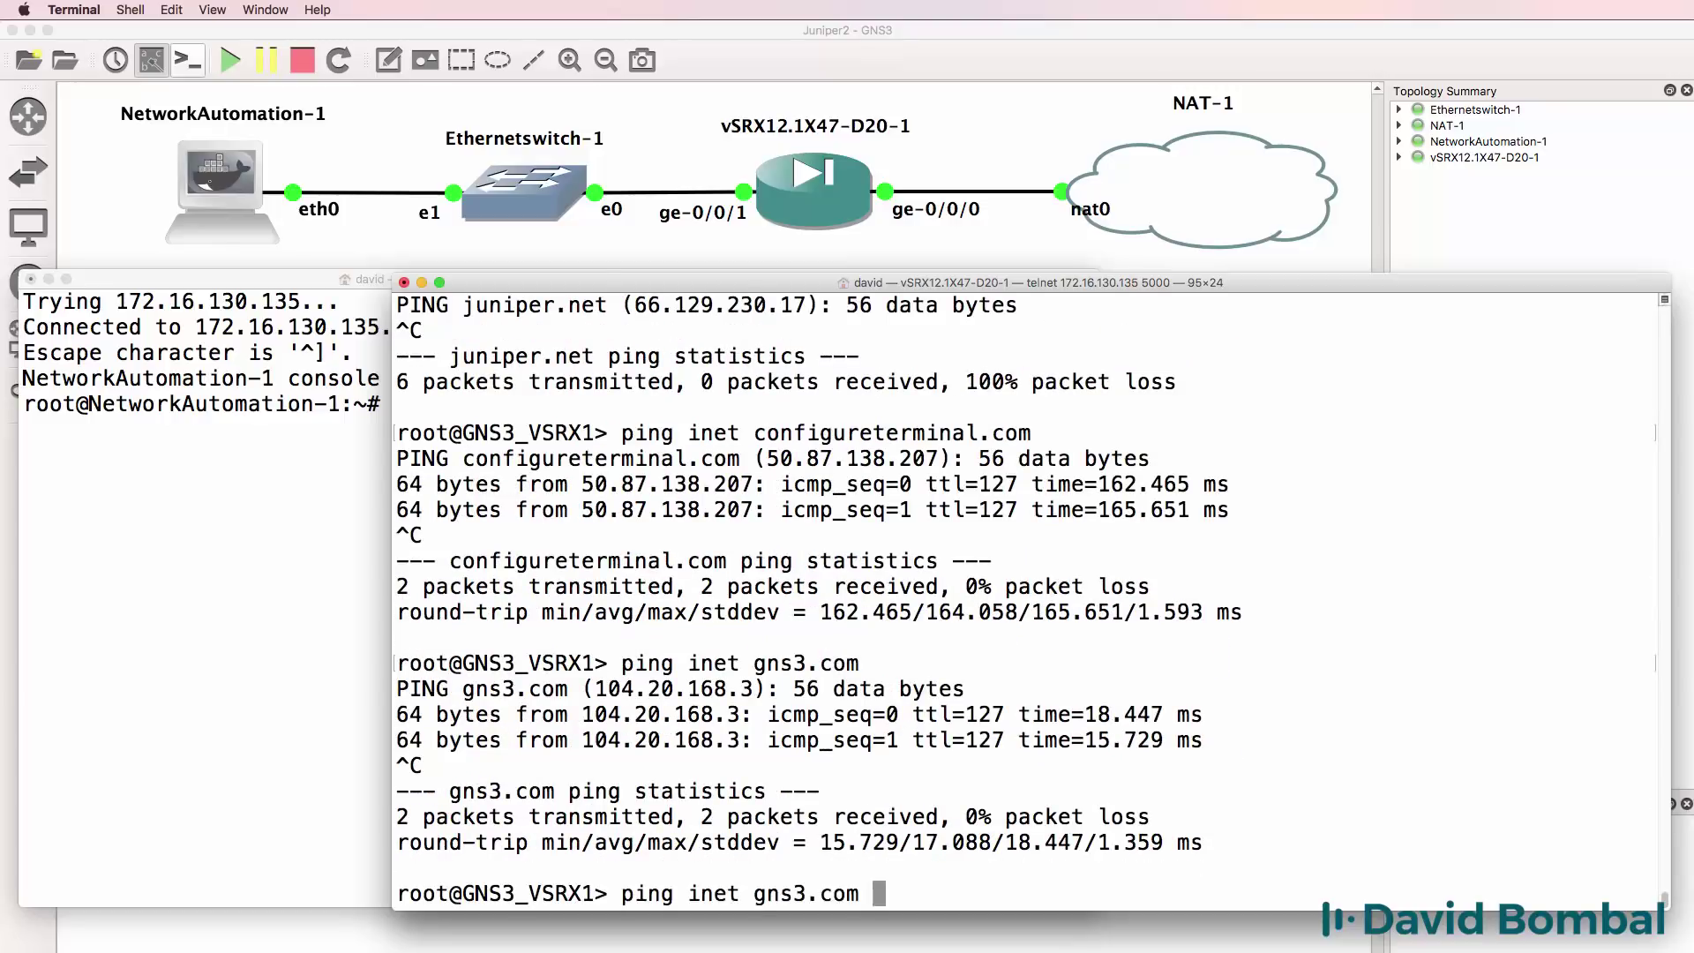
{"action": "key", "text": "Down"}
{"action": "type", "text": "show interfaces "}
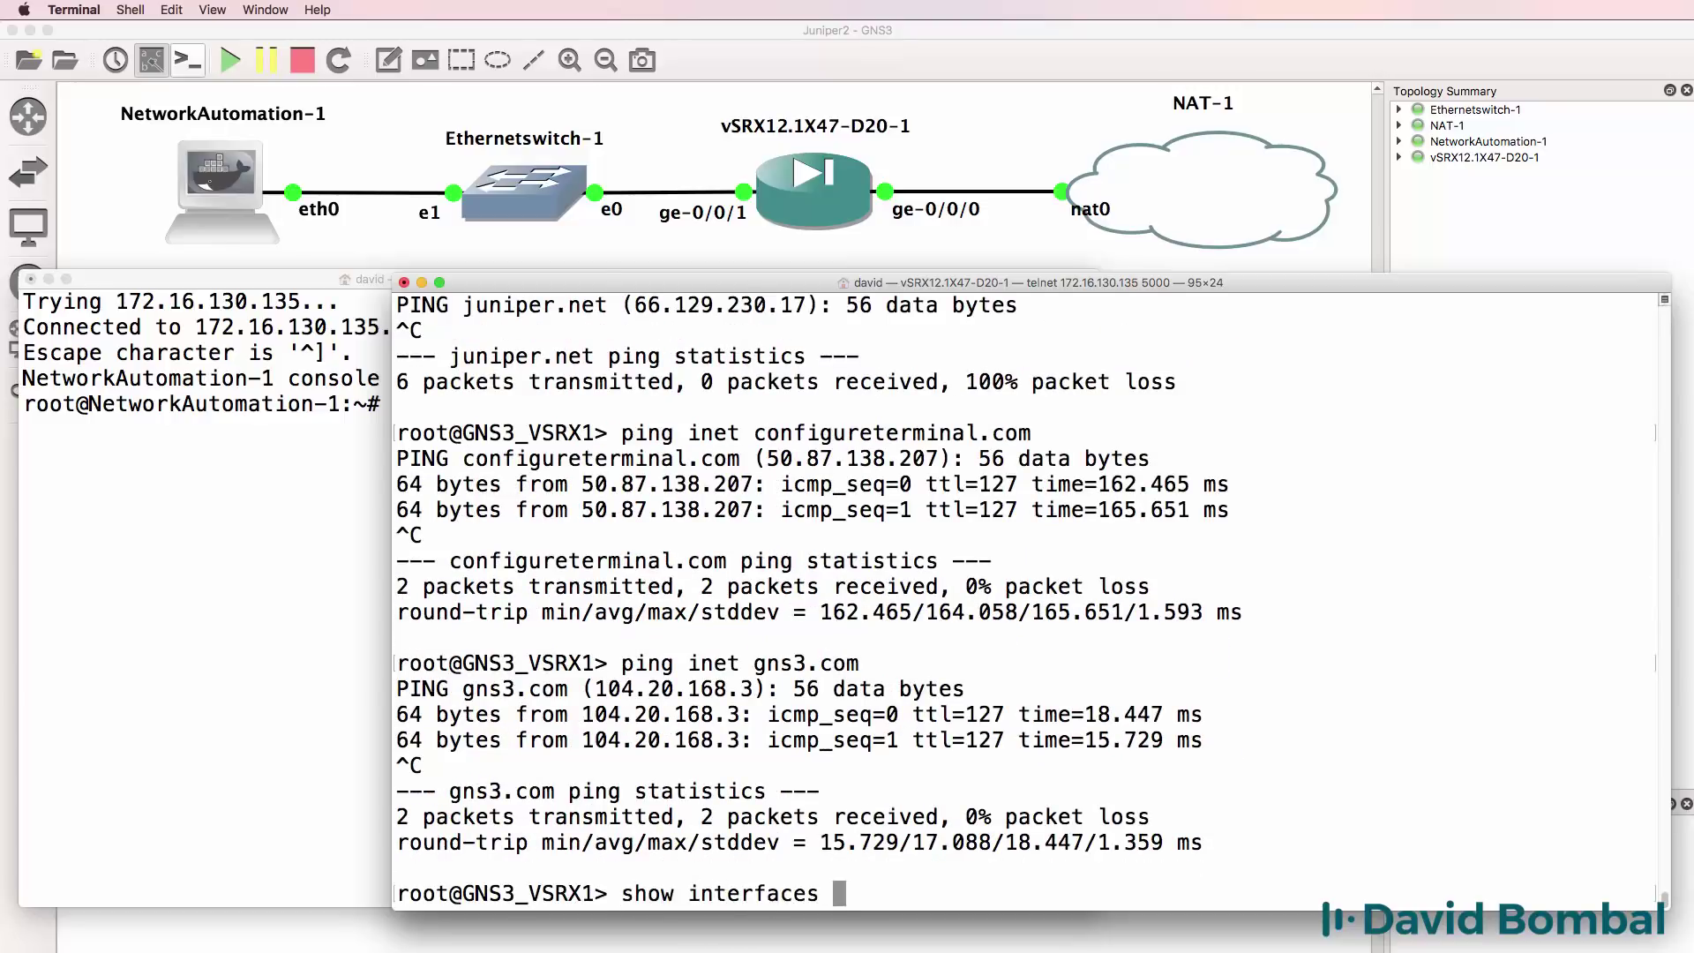
{"action": "type", "text": "terse"}
{"action": "key", "text": "Return"}
{"action": "left_click_drag", "start_coordinate": [1204, 357], "coordinate": [262, 352]}
{"action": "left_click_drag", "start_coordinate": [1160, 718], "coordinate": [313, 719]}
{"action": "type", "text": "qping 10.1.1.1"}
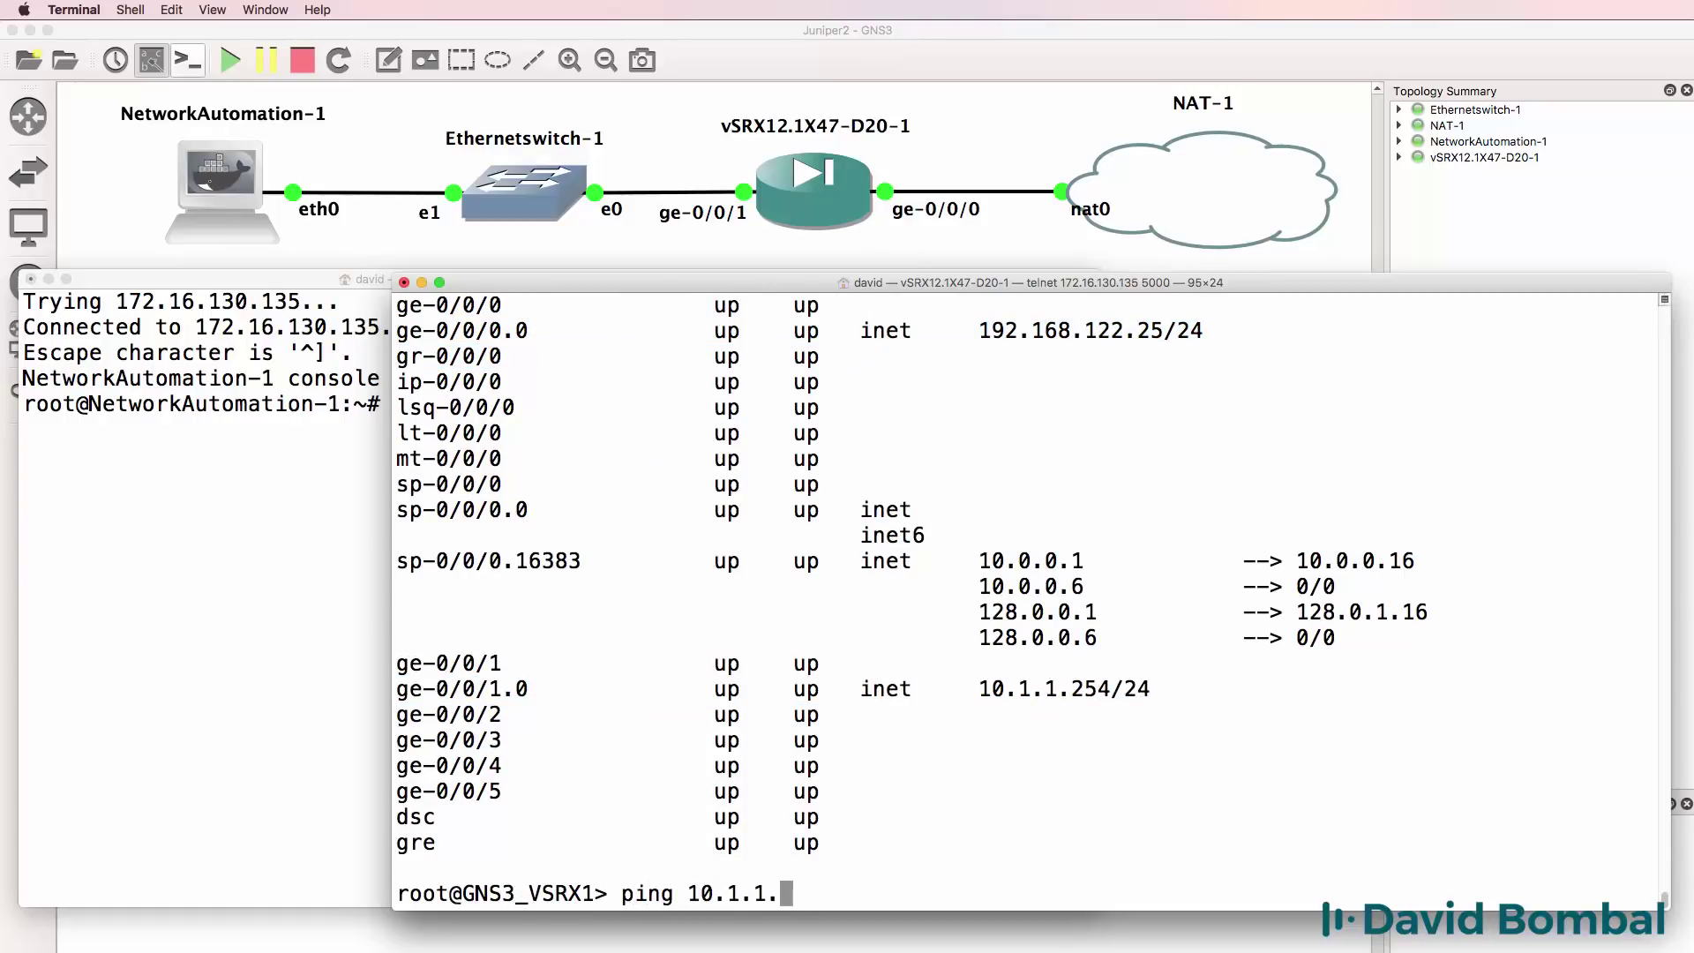
{"action": "key", "text": "Return"}
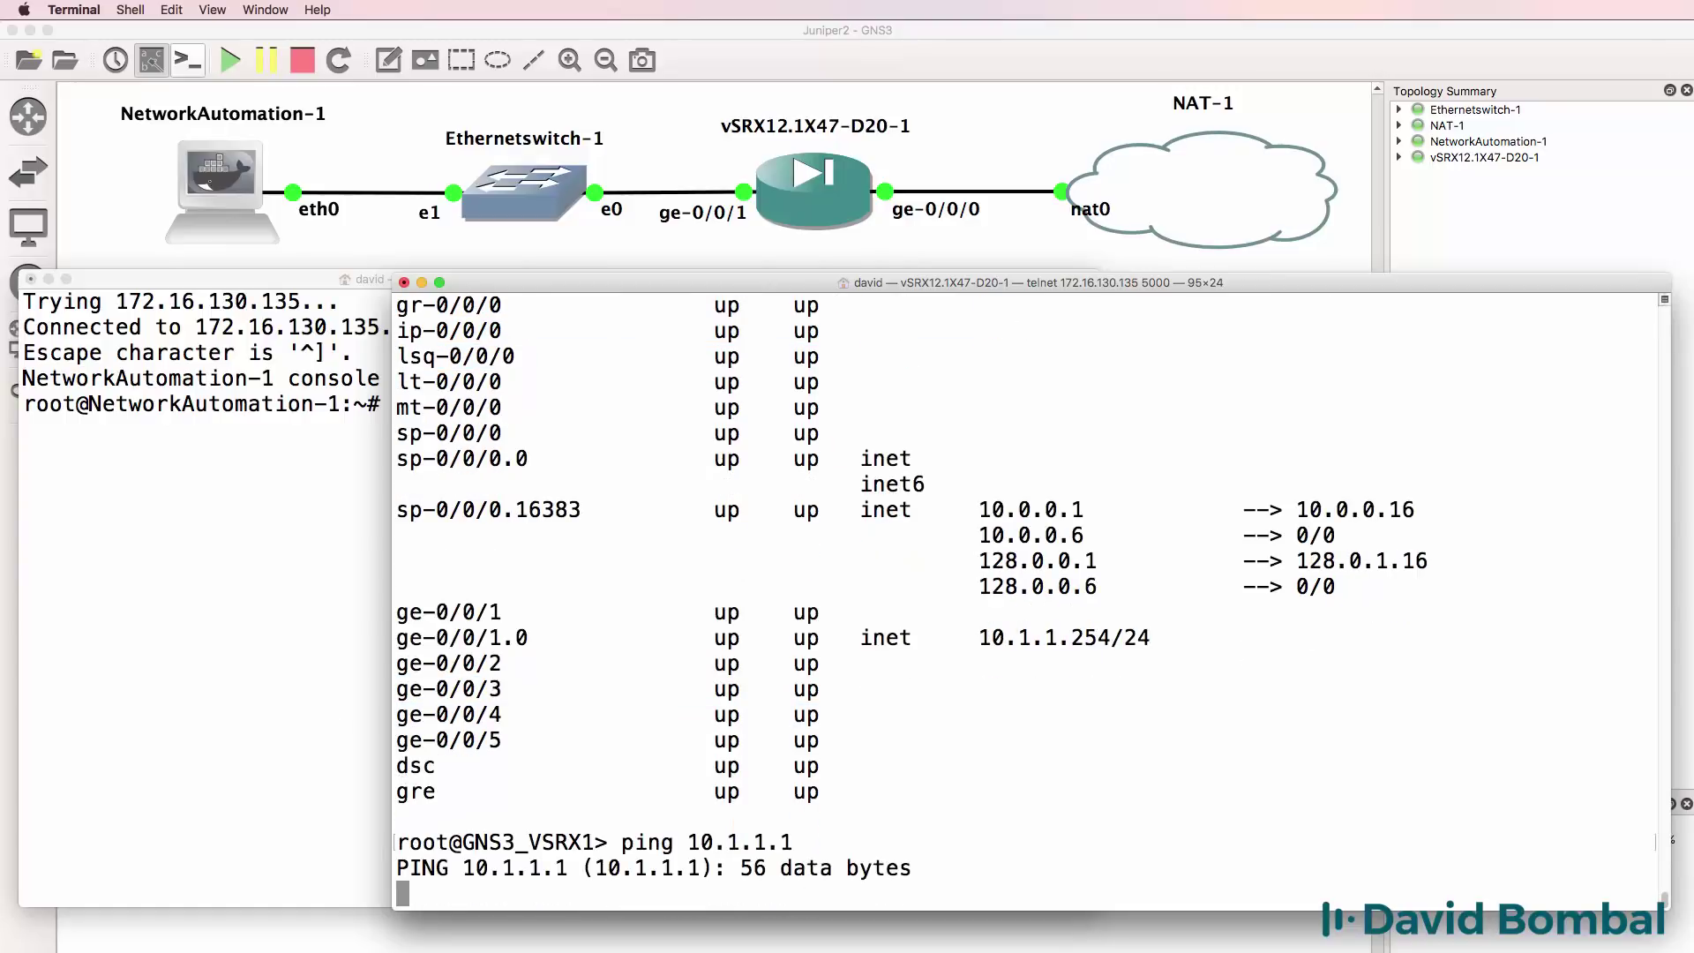
From the NetworkAutomation-1 container, ping 10.1.1.1 and then the vSRX at 10.1.1.254.
{"action": "left_click", "coordinate": [178, 556]}
{"action": "type", "text": "ping 10"}
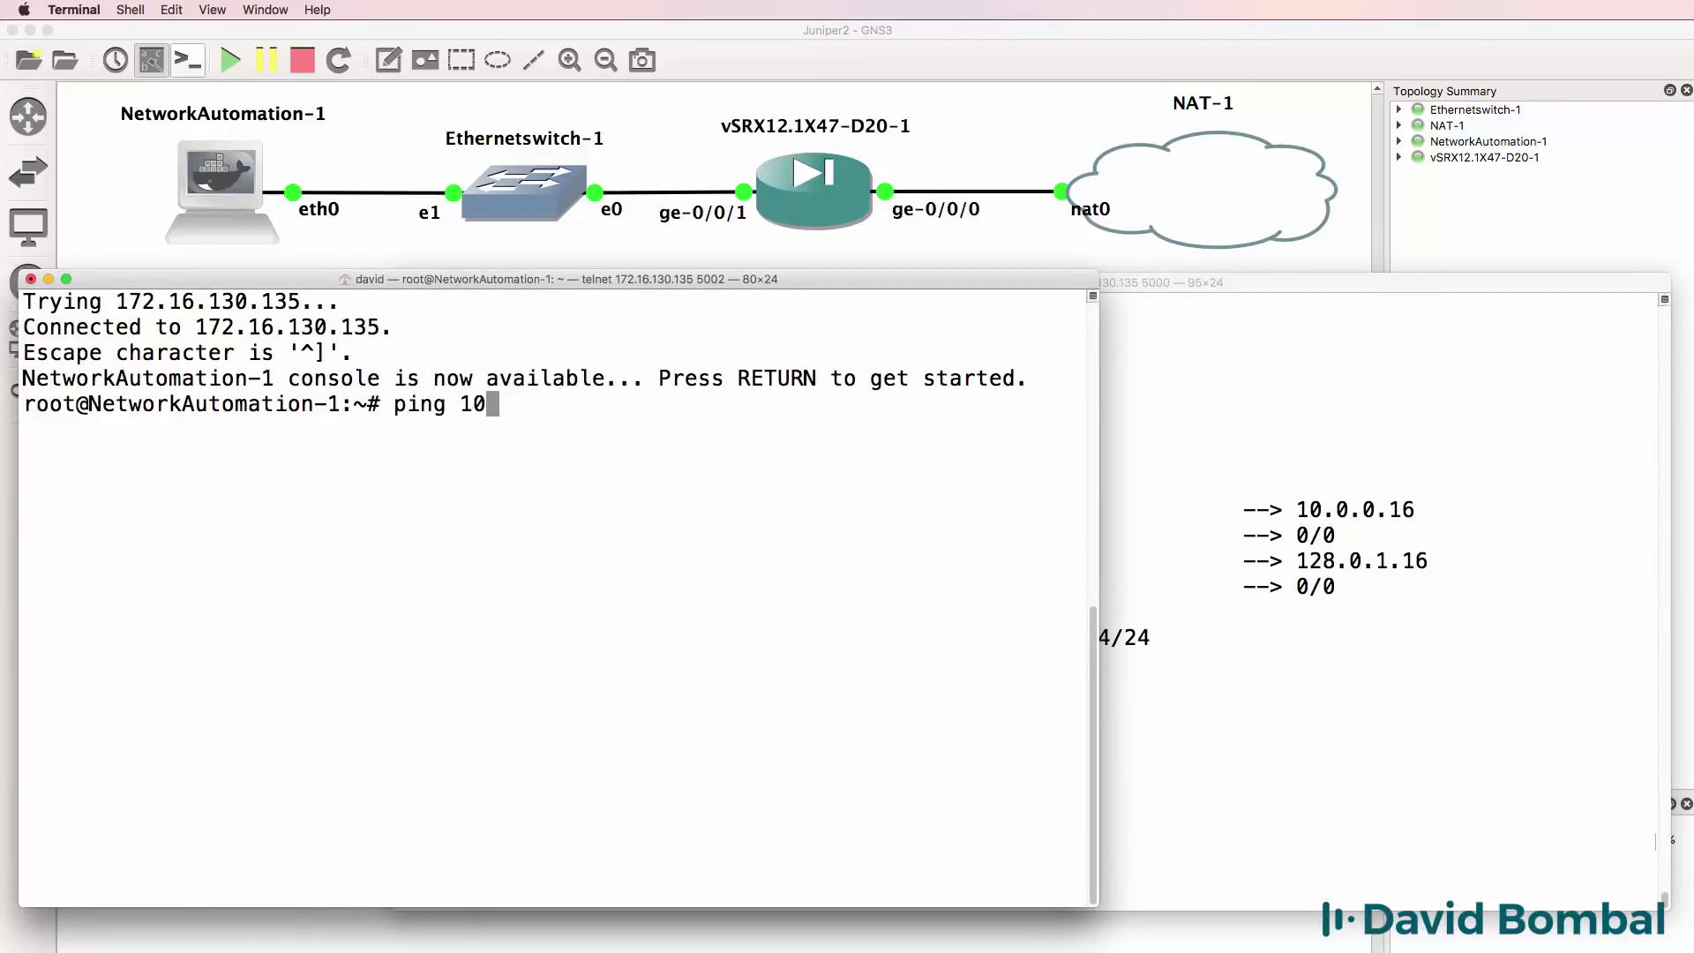
{"action": "type", "text": ".1.1.1"}
{"action": "key", "text": "Return"}
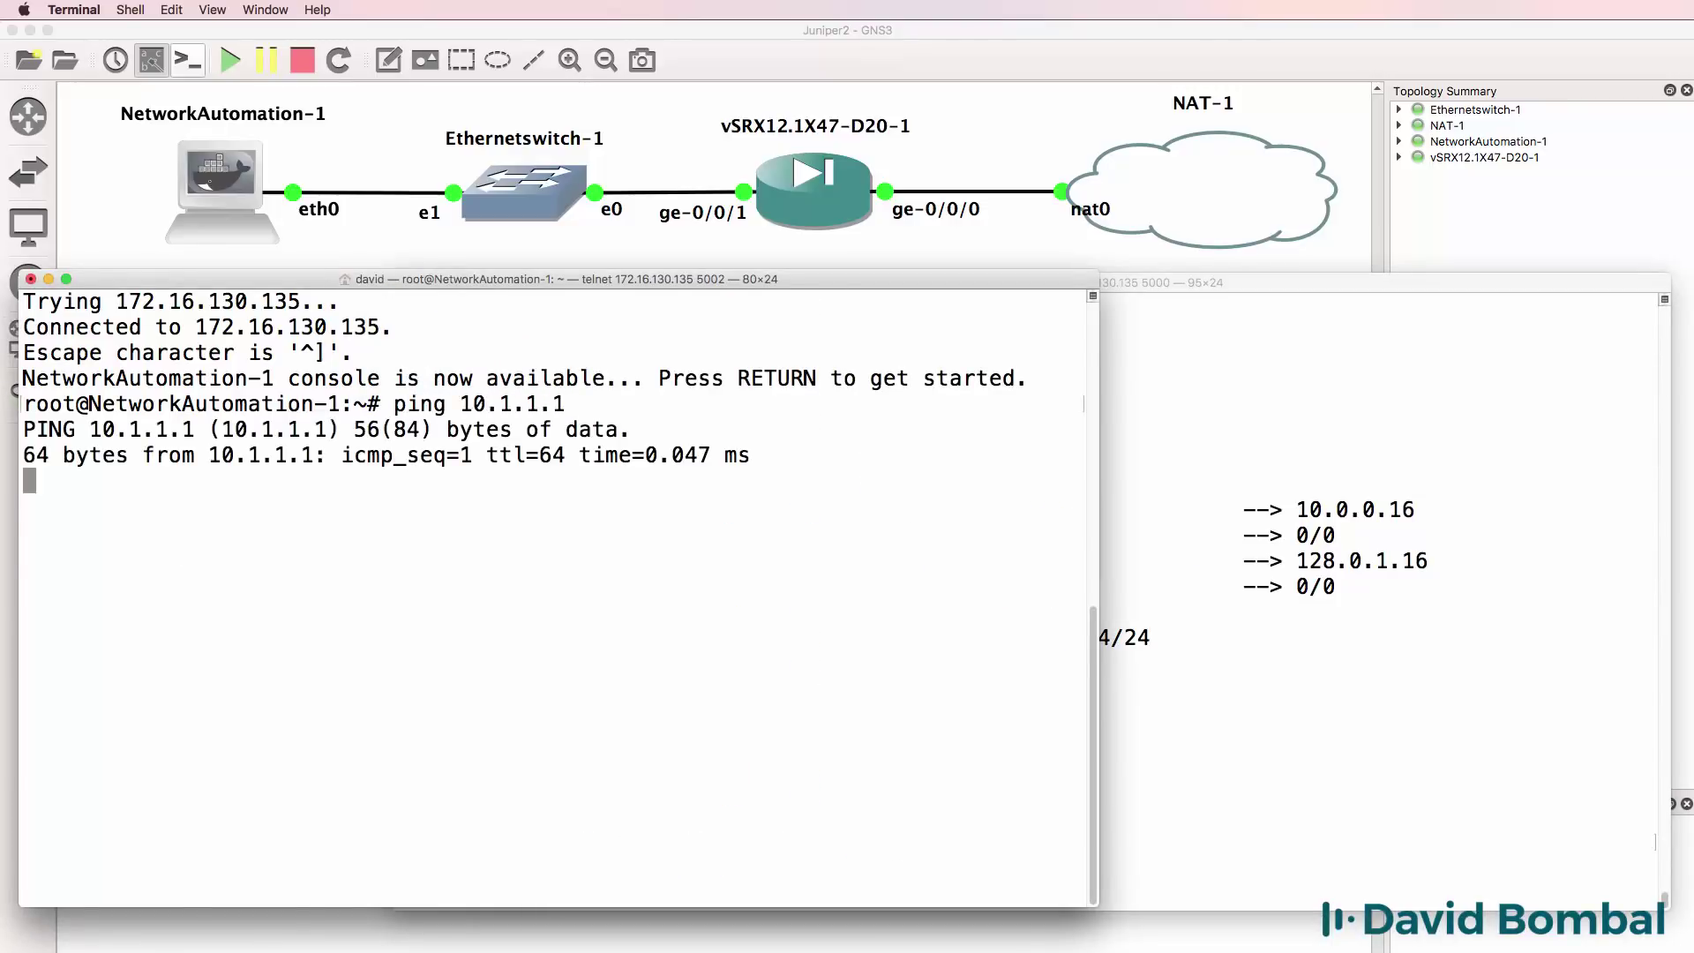
{"action": "key", "text": "ctrl+c"}
{"action": "key", "text": "Up"}
{"action": "key", "text": "BackSpace"}
{"action": "type", "text": "25"}
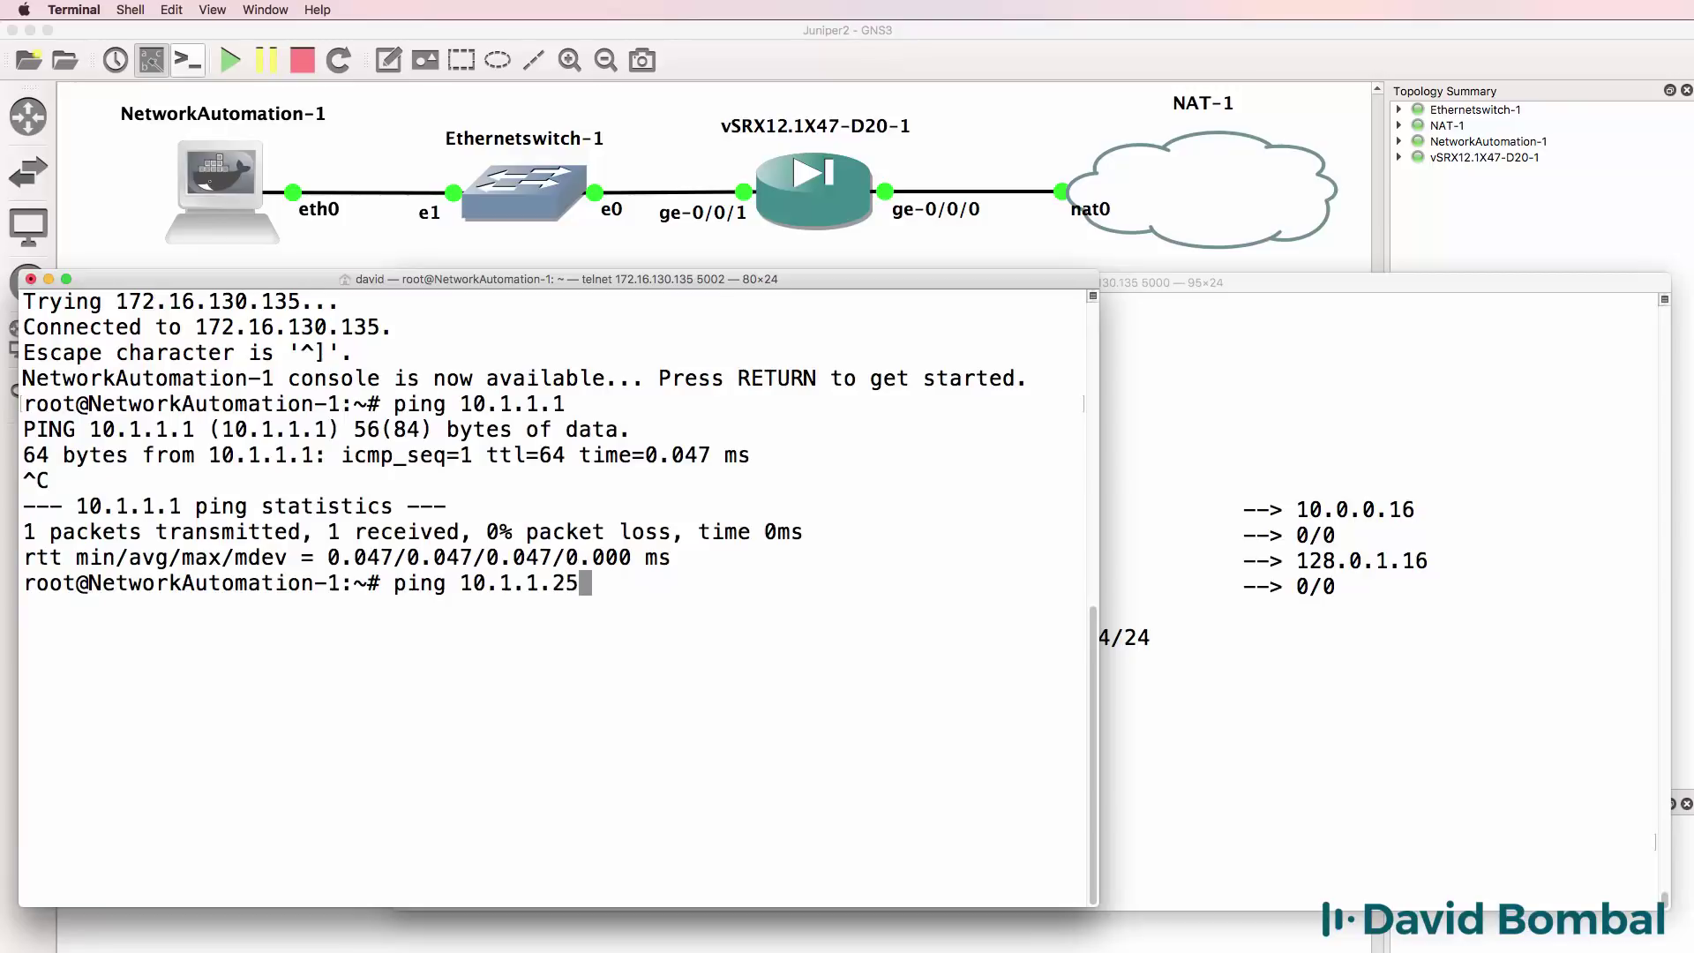
{"action": "type", "text": "4"}
{"action": "key", "text": "Return"}
{"action": "key", "text": "ctrl+c"}
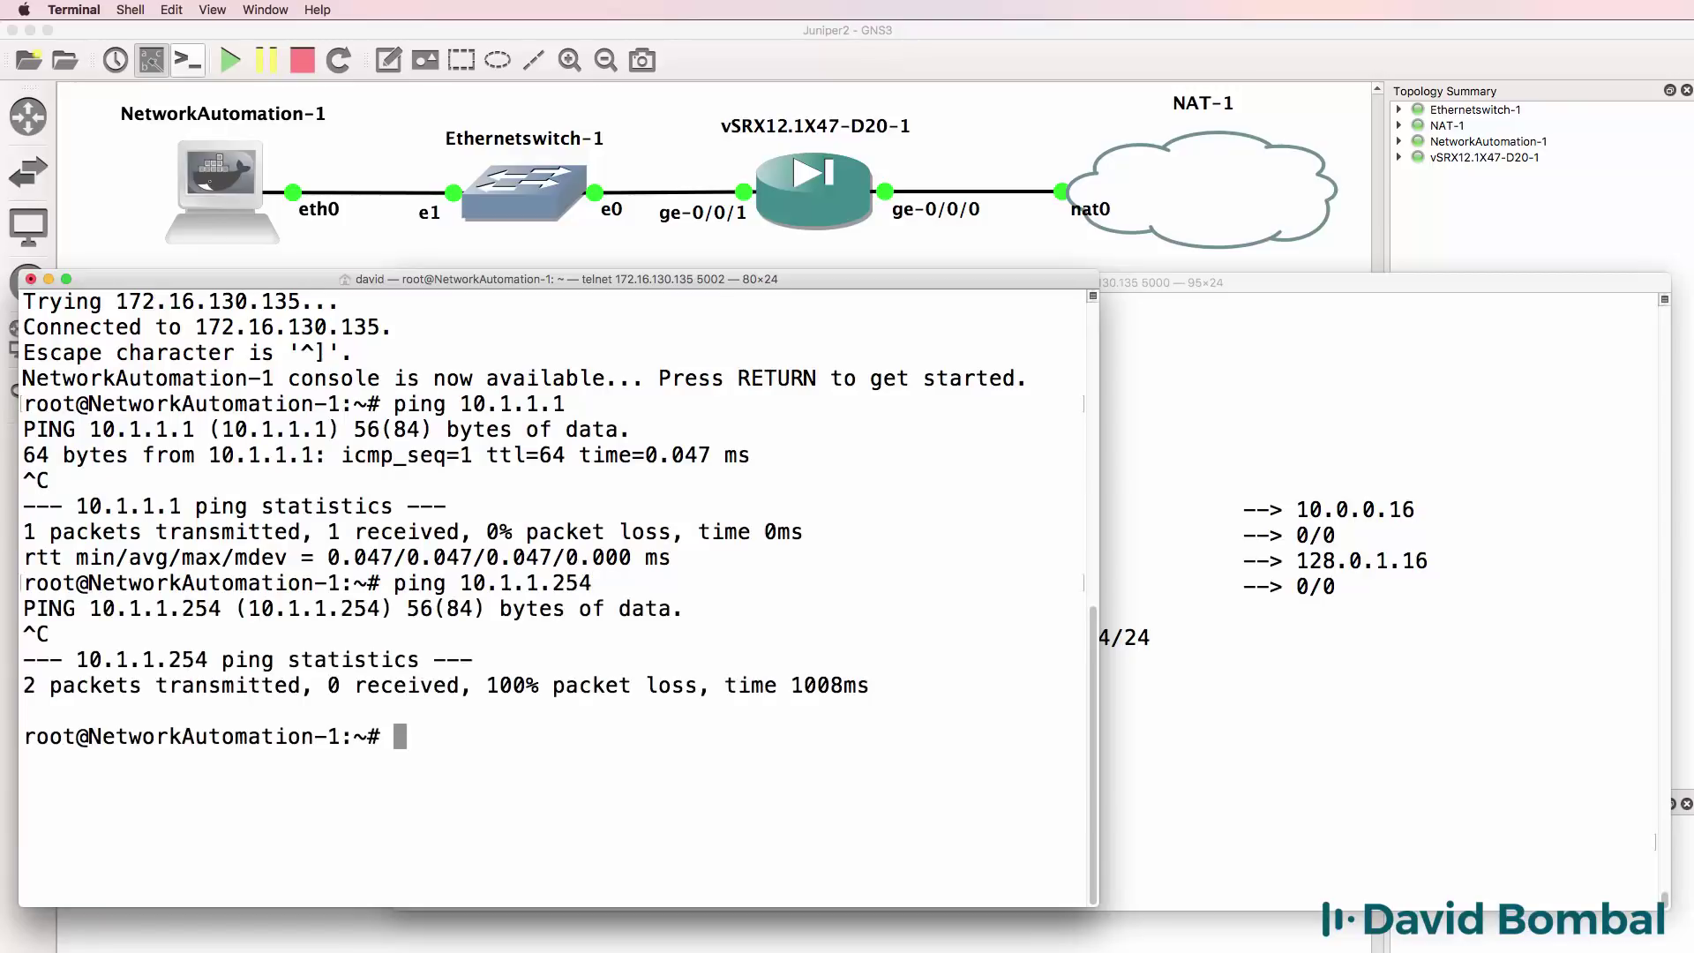
On the vSRX, stop the failing 10.1.1.1 ping and ping 10.1.1.254.
{"action": "left_click", "coordinate": [1303, 602]}
{"action": "key", "text": "ctrl+c"}
{"action": "key", "text": "Up"}
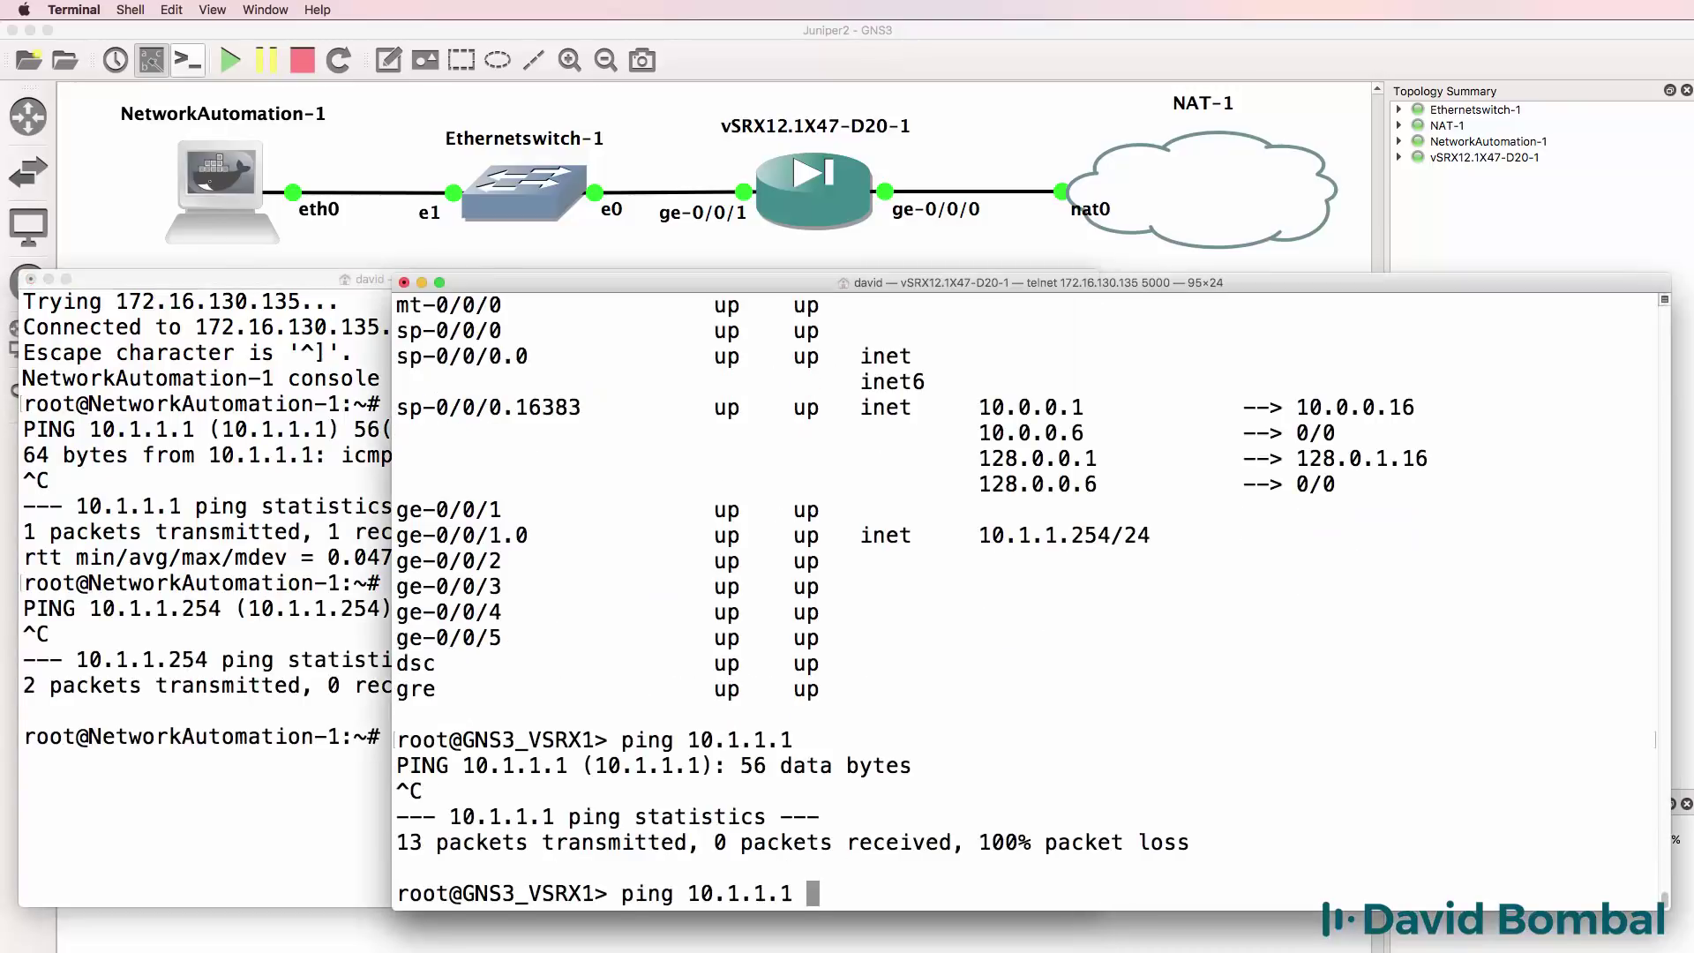
{"action": "key", "text": "BackSpace"}
{"action": "type", "text": "254"}
{"action": "key", "text": "Return"}
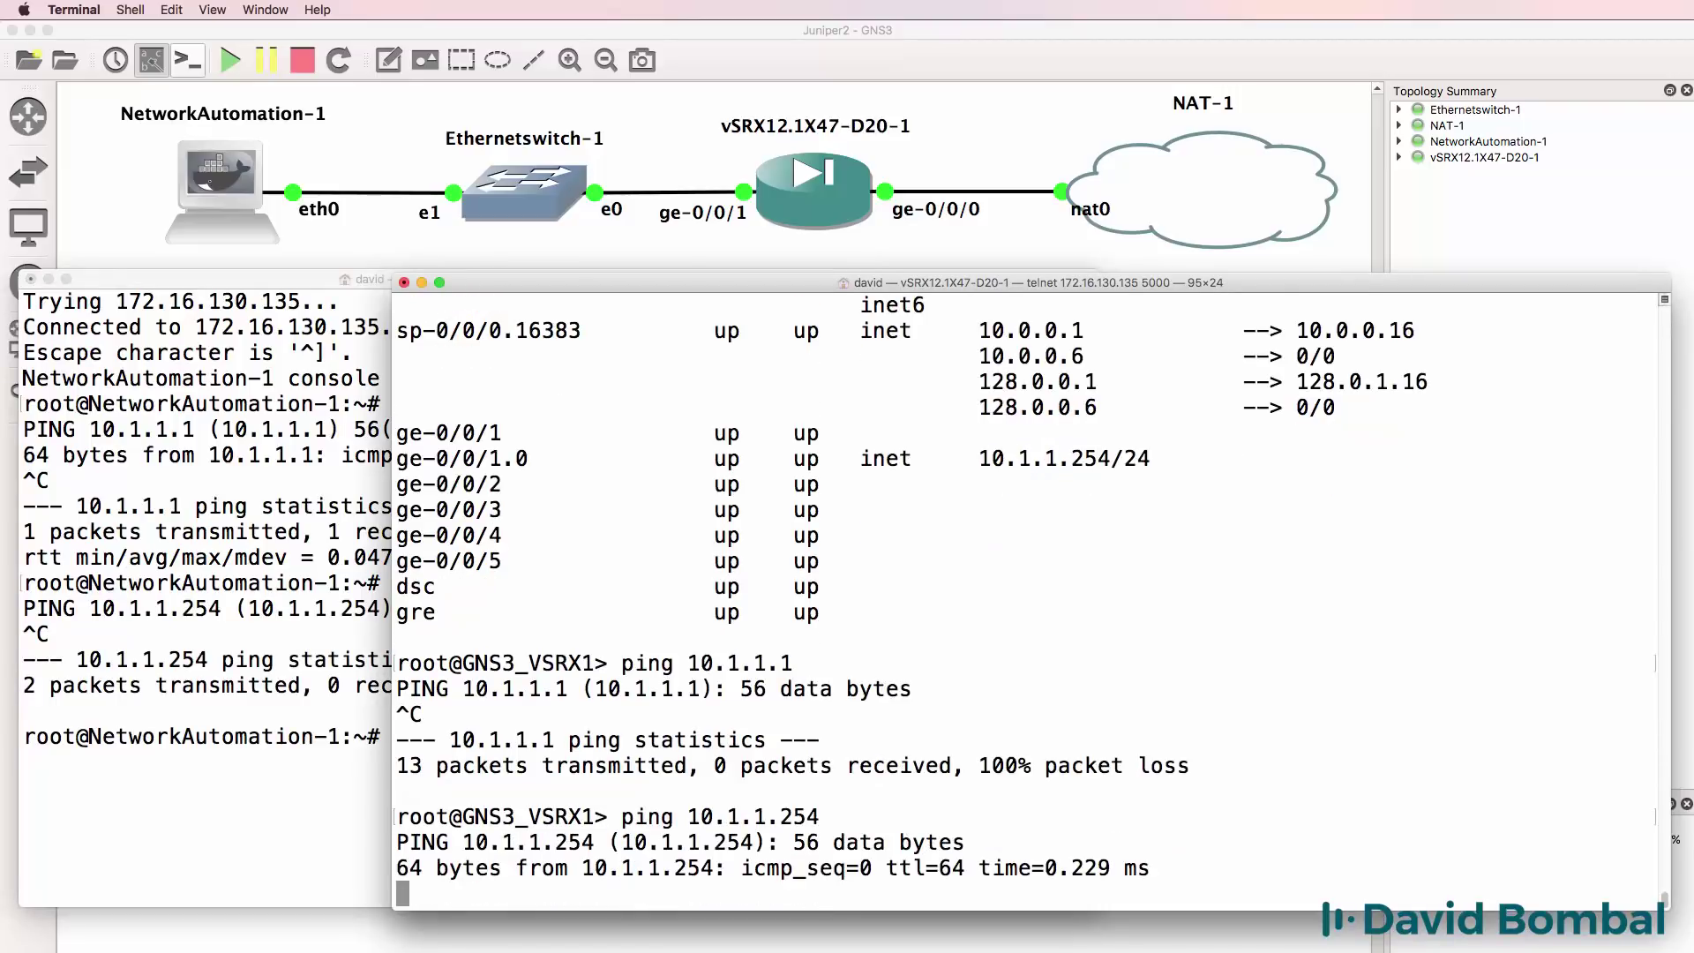
{"action": "key", "text": "ctrl+c"}
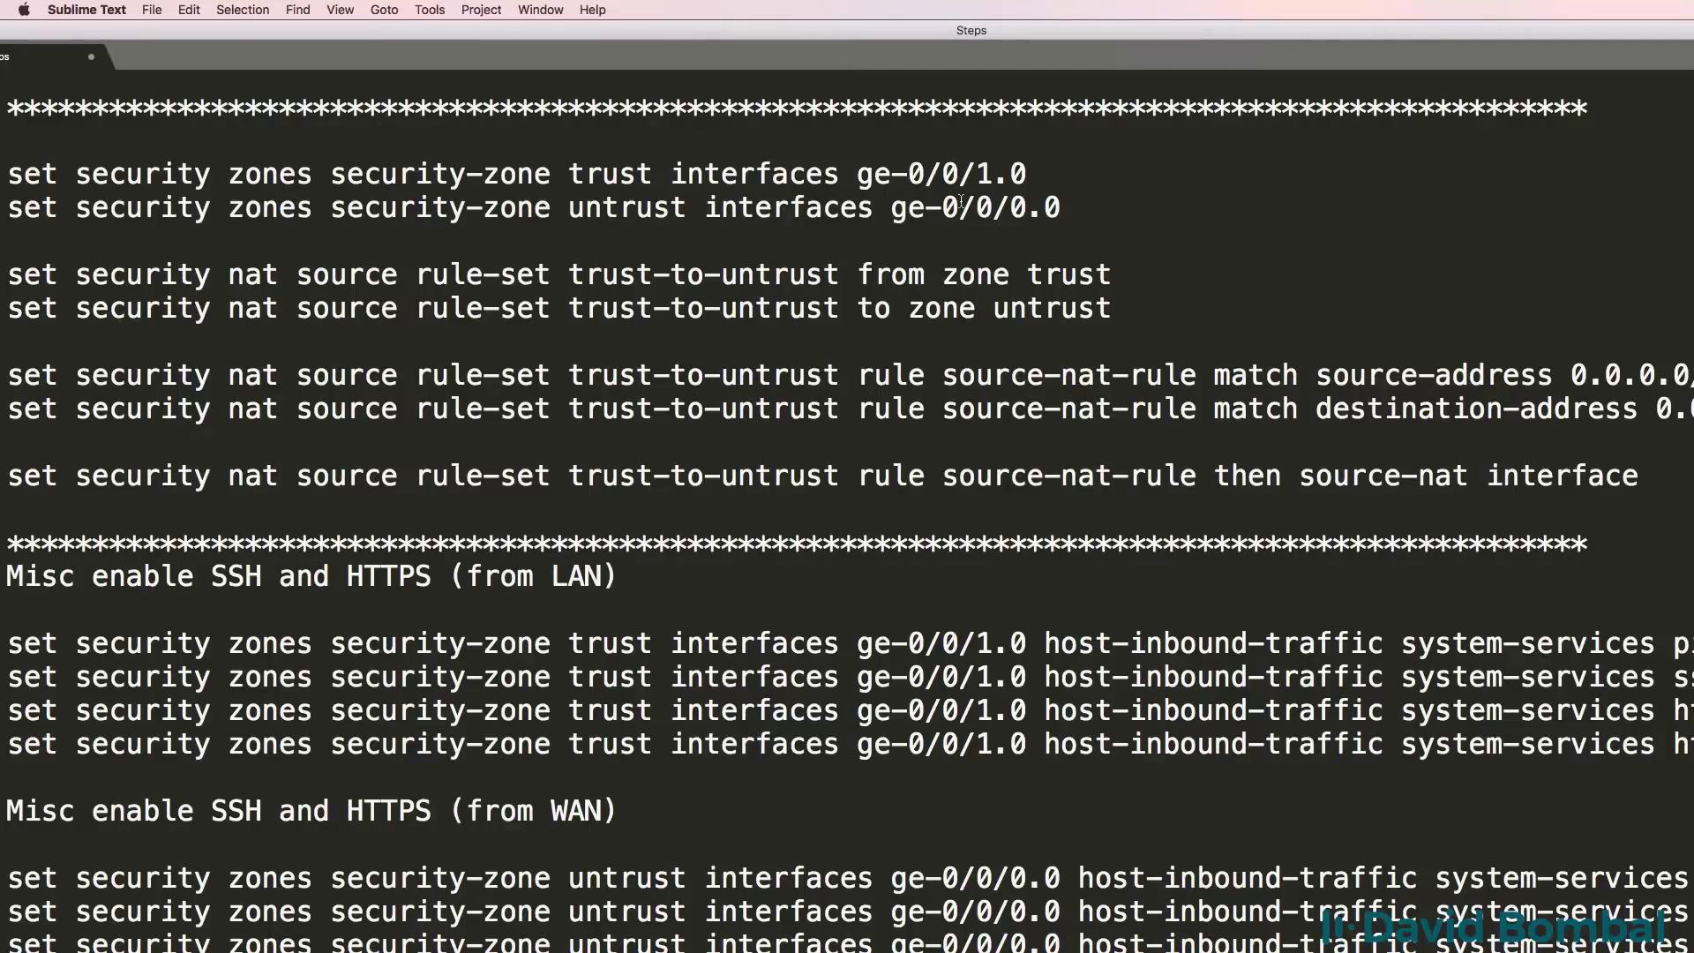
Copy the first set security zones trust-zone interface line from the Sublime Text notes.
{"action": "left_click_drag", "start_coordinate": [1062, 167], "coordinate": [4, 174]}
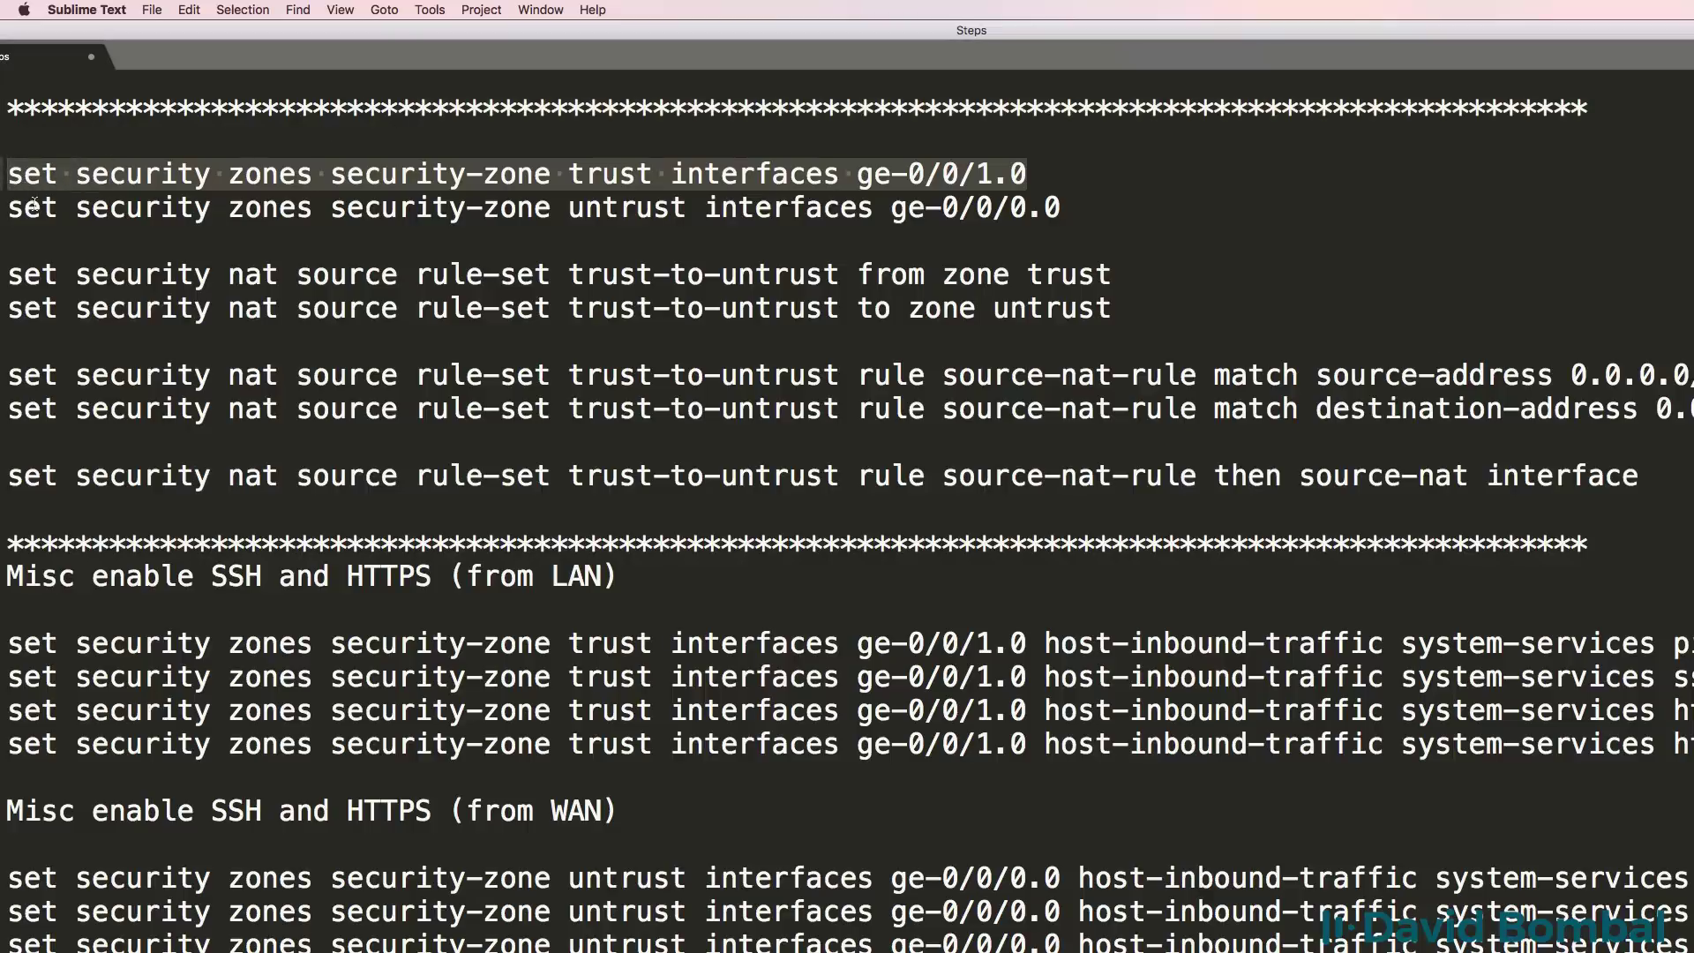
{"action": "left_click_drag", "start_coordinate": [7, 241], "coordinate": [9, 511]}
{"action": "left_click", "coordinate": [687, 208]}
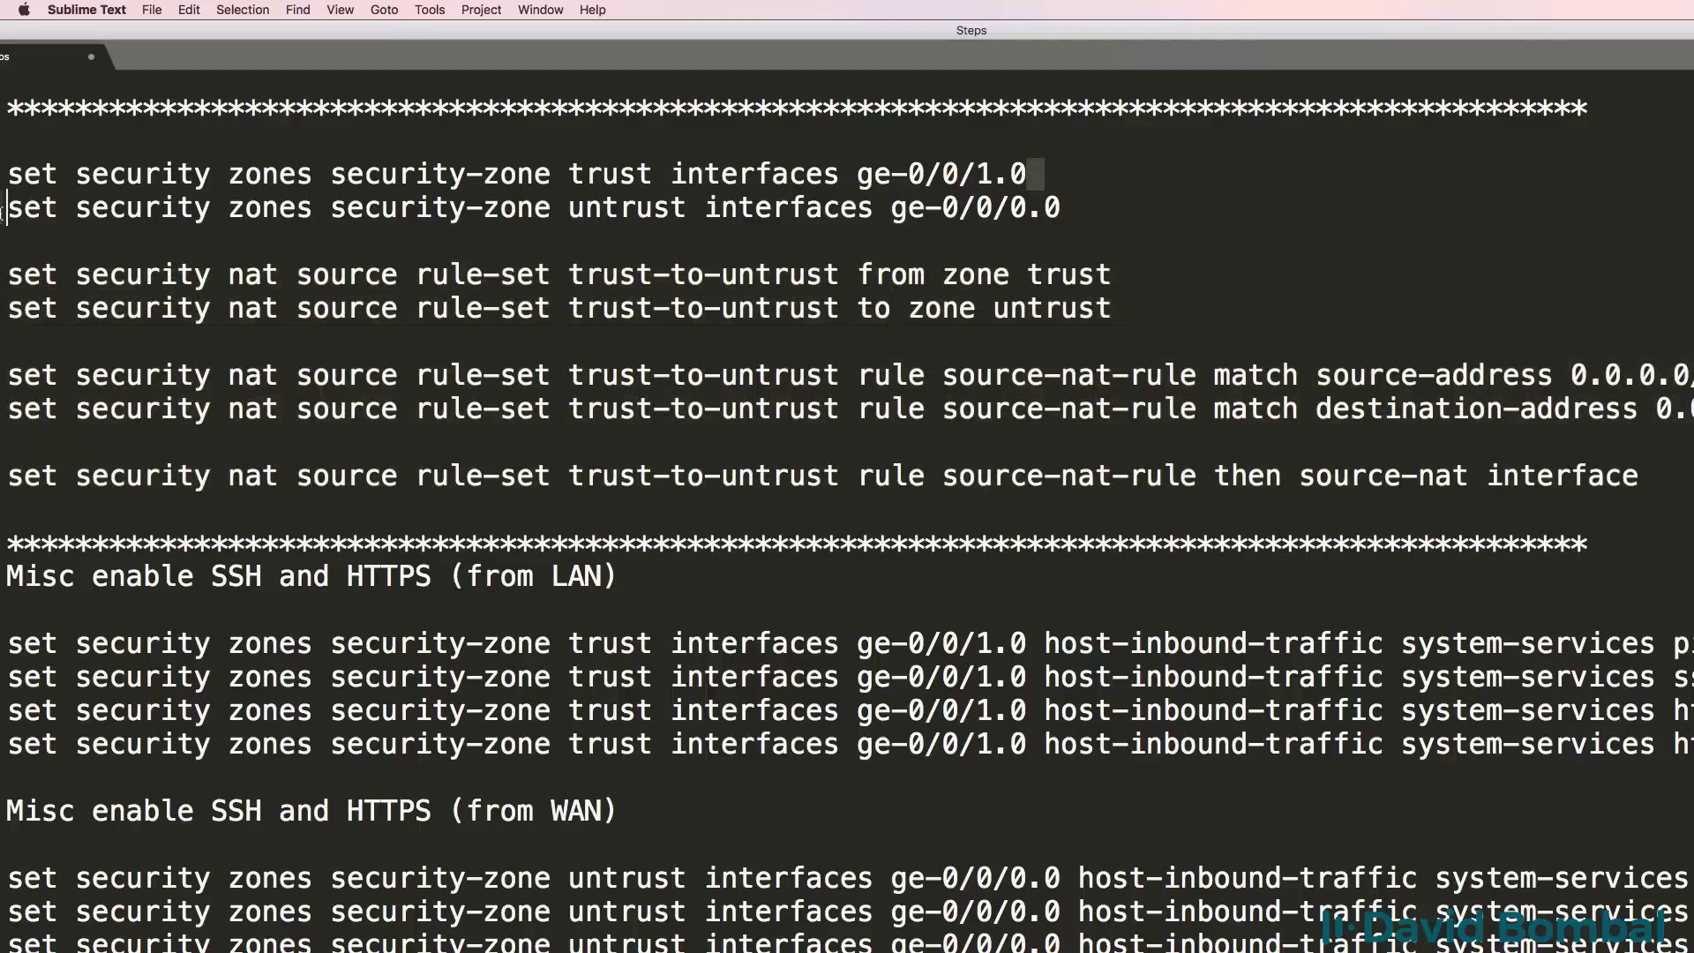
{"action": "left_click_drag", "start_coordinate": [1028, 174], "coordinate": [3, 181]}
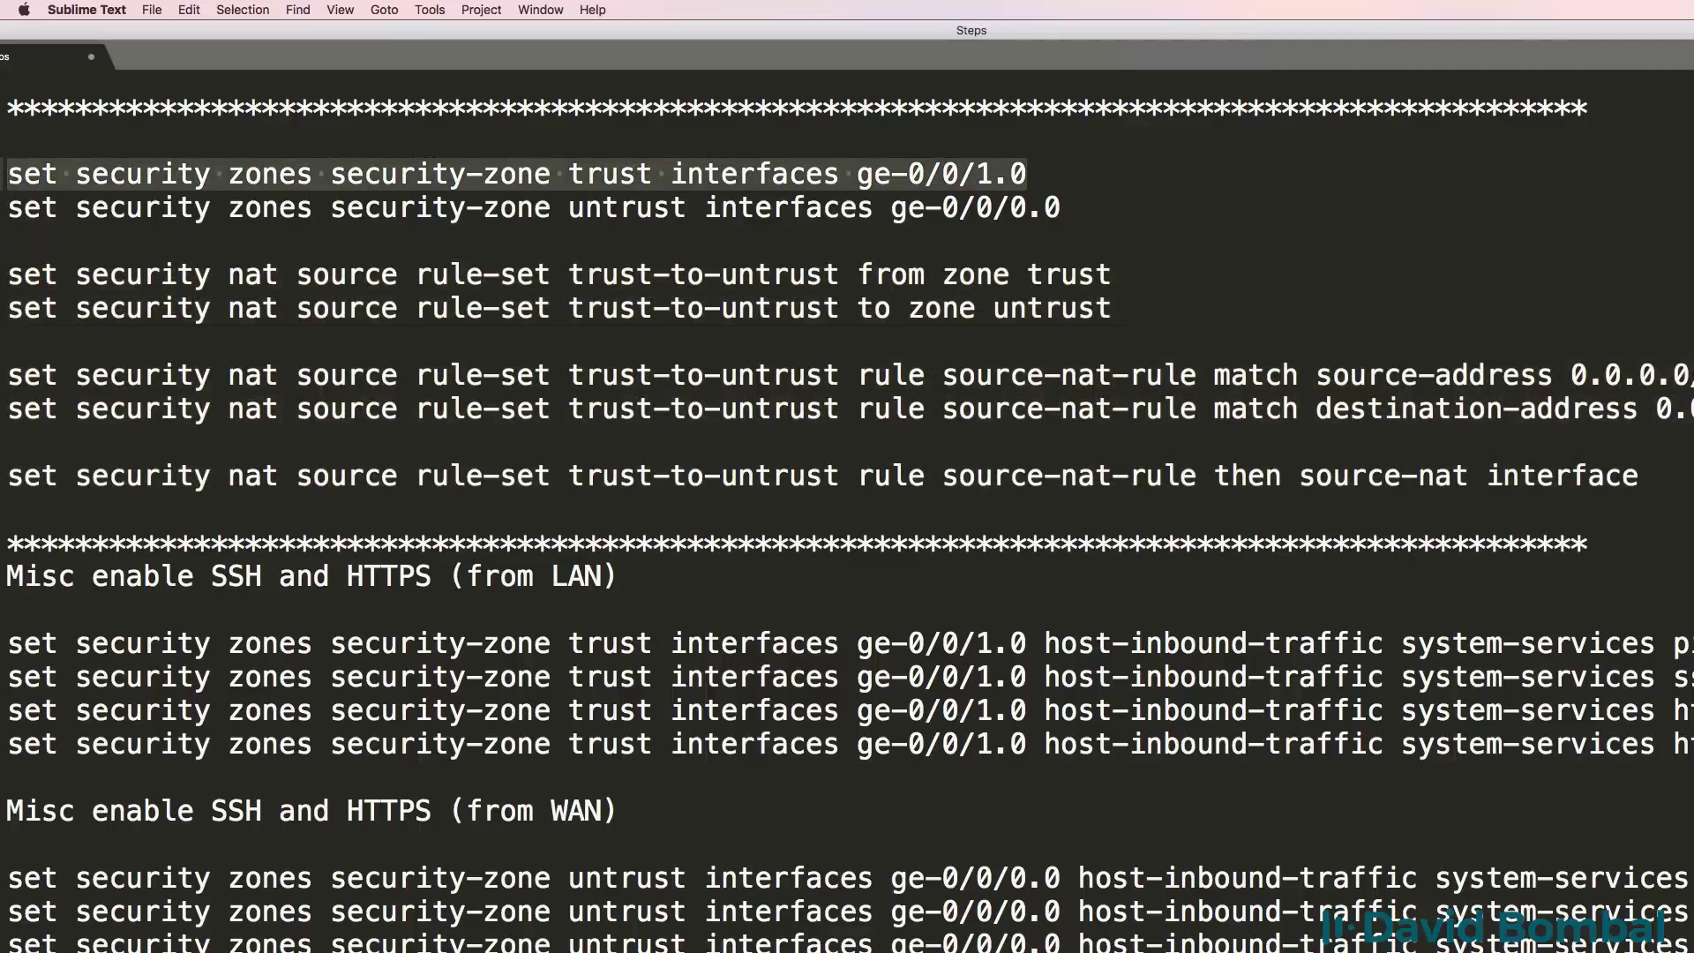
{"action": "key", "text": "super+Tab"}
Enter configuration mode and apply the trust and untrust zone interface commands.
{"action": "type", "text": "configure"}
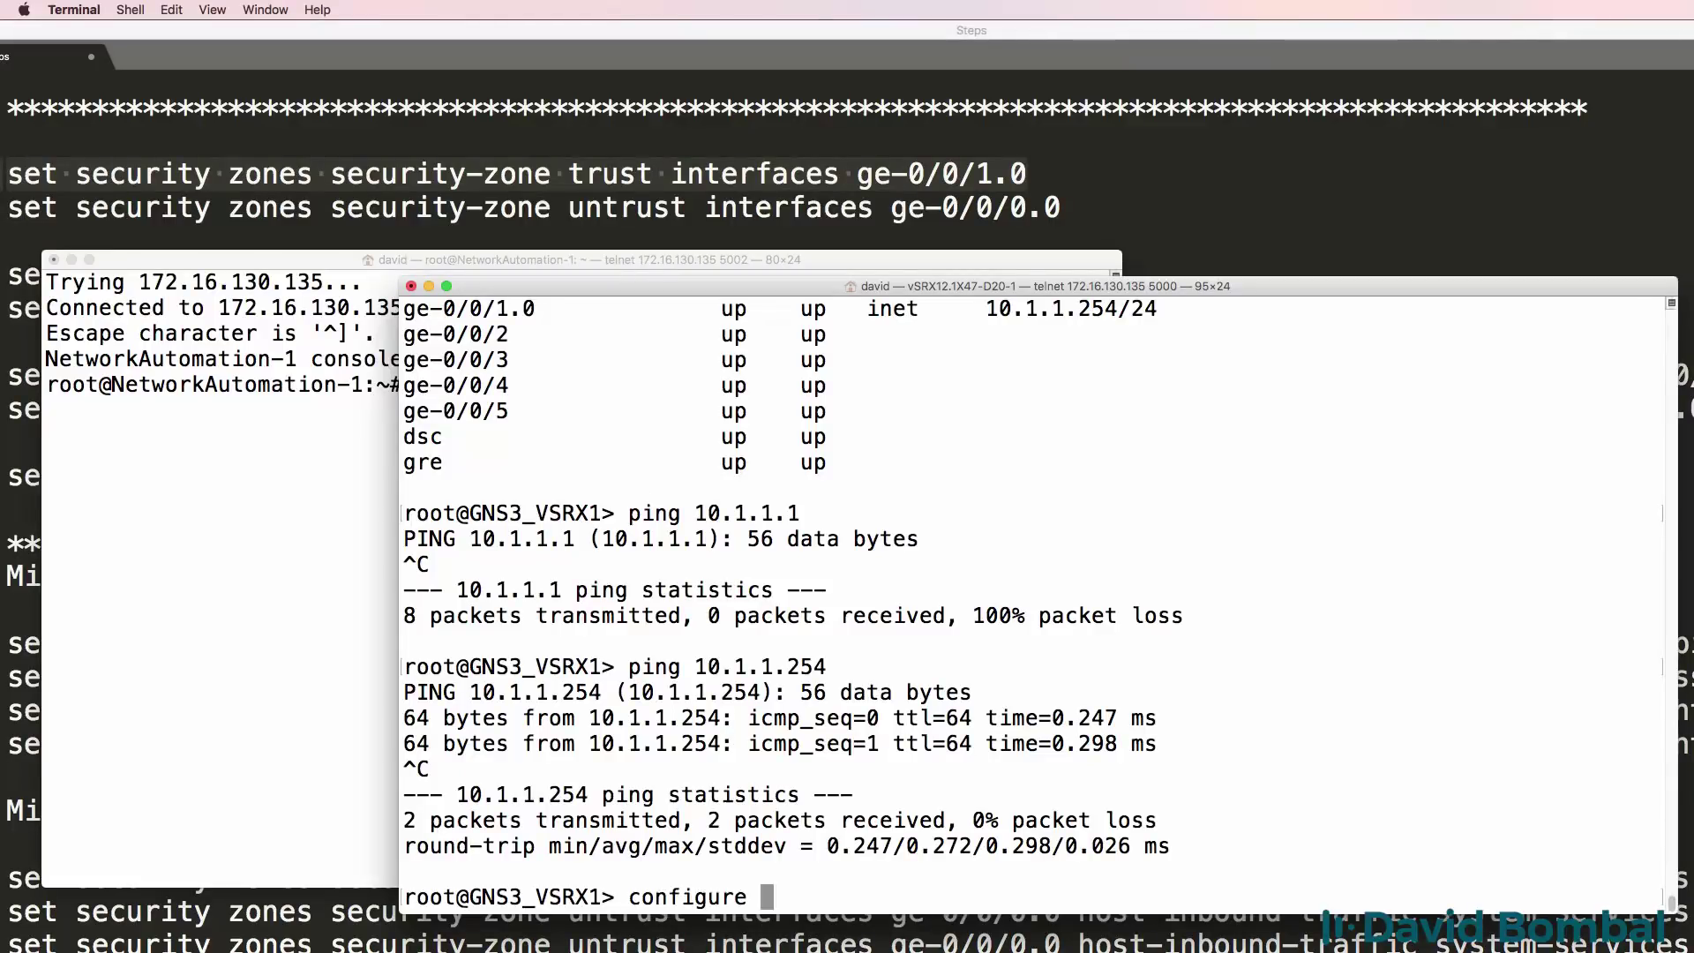
{"action": "key", "text": "Return"}
{"action": "key", "text": "super+v"}
{"action": "key", "text": "Return"}
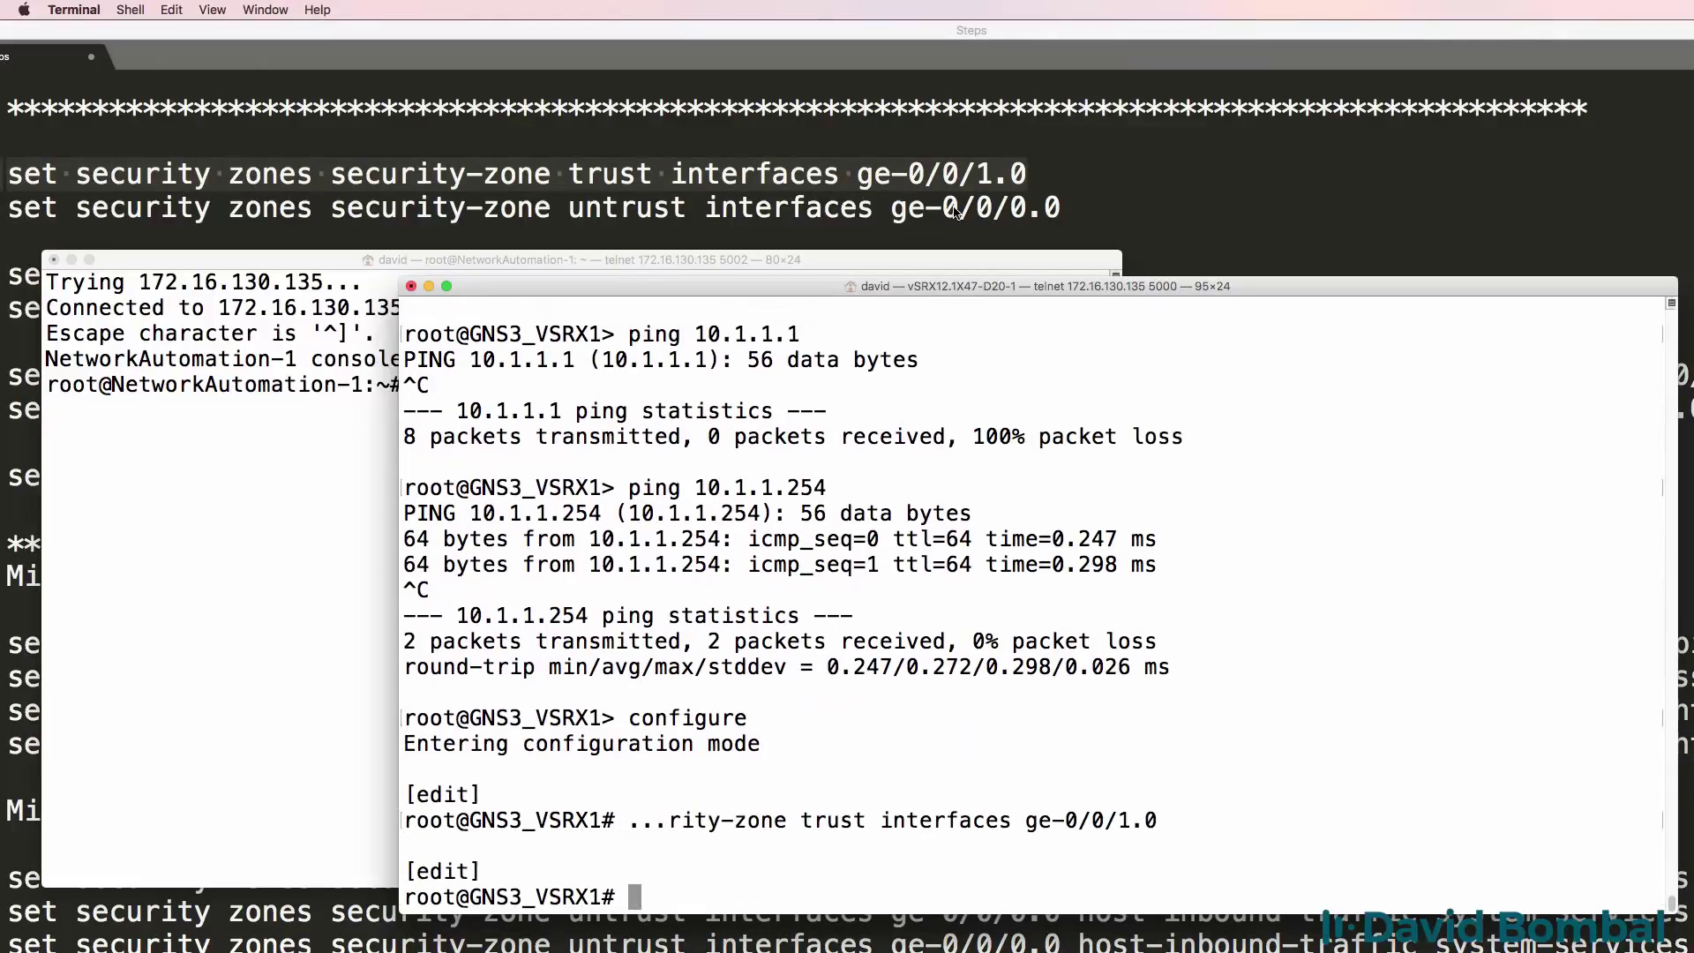
{"action": "left_click", "coordinate": [1061, 204]}
{"action": "left_click_drag", "start_coordinate": [1061, 205], "coordinate": [3, 216]}
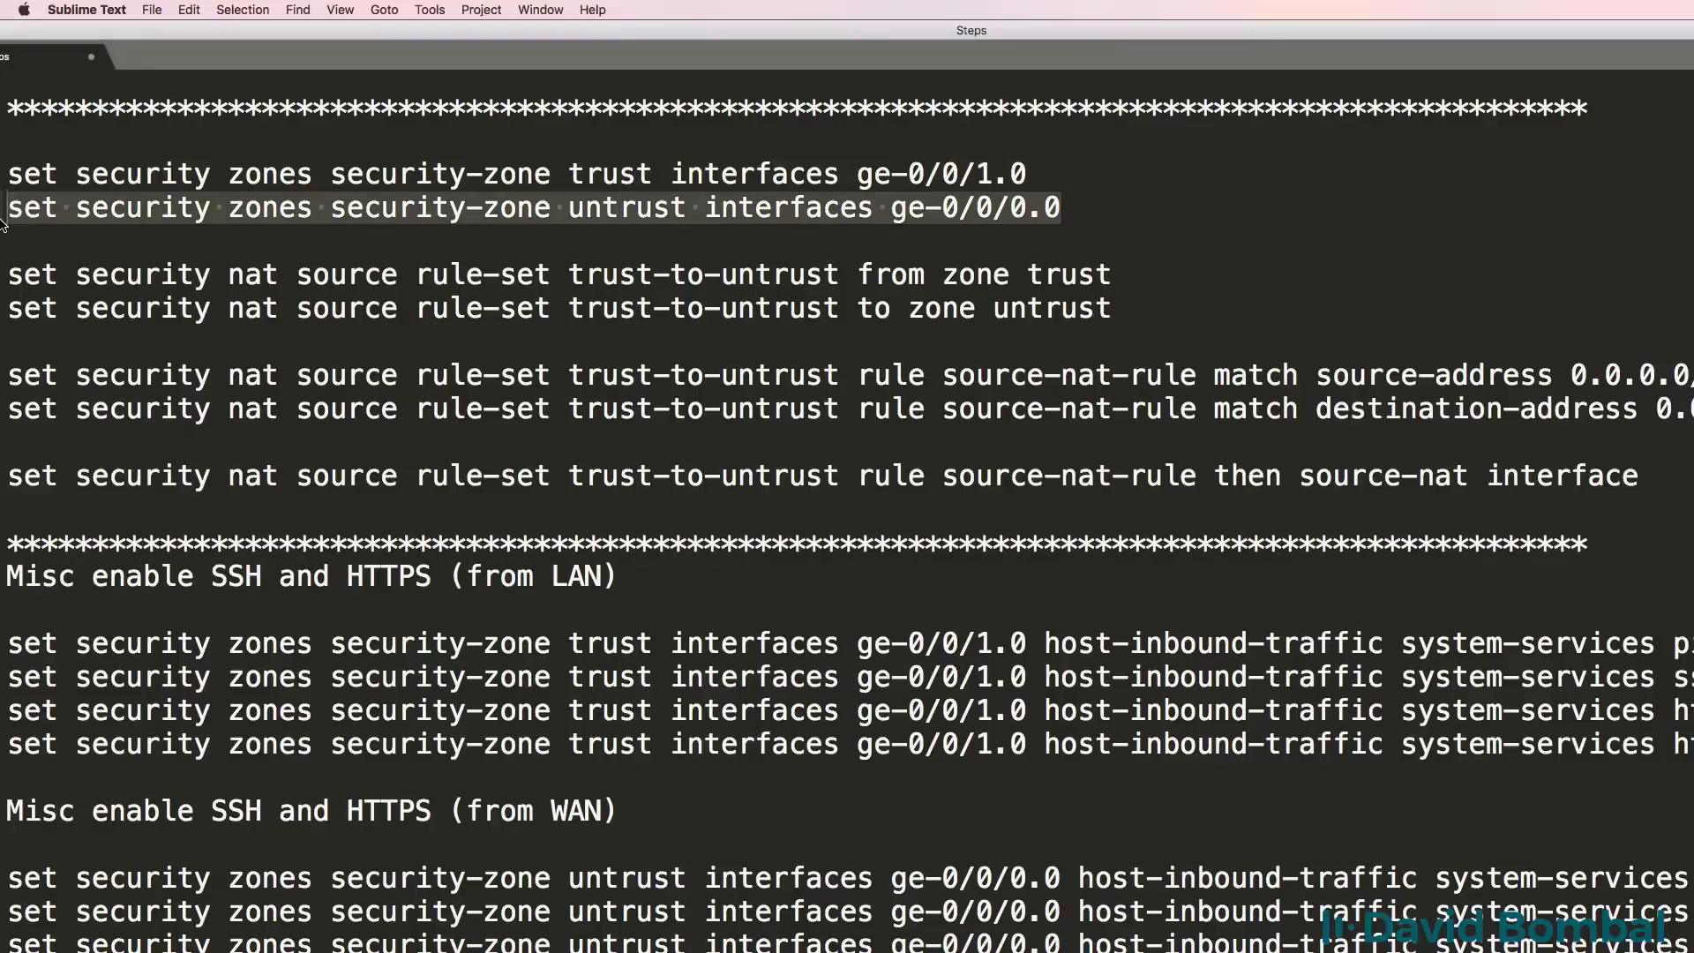
{"action": "key", "text": "super+c"}
{"action": "key", "text": "super+Tab"}
{"action": "key", "text": "super+v"}
{"action": "key", "text": "Return"}
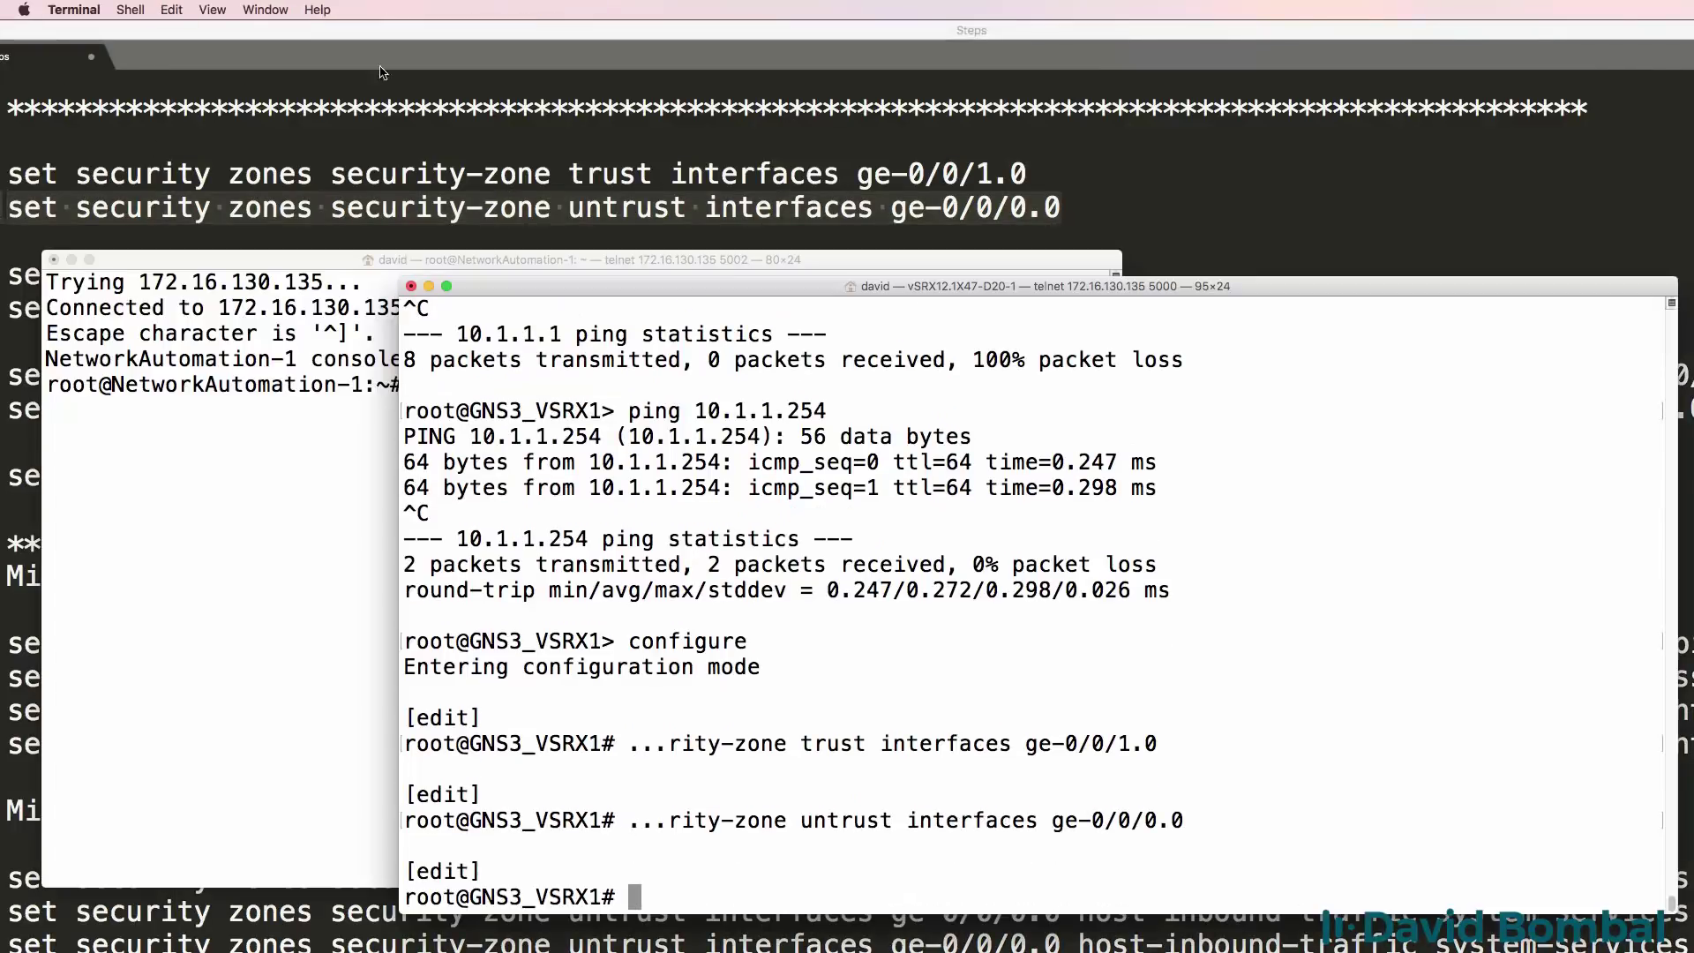
Create the trust-to-untrust source NAT rule set from zone trust to zone untrust.
{"action": "key", "text": "super+Tab"}
{"action": "left_click", "coordinate": [1112, 274]}
{"action": "left_click_drag", "start_coordinate": [1112, 274], "coordinate": [4, 274]}
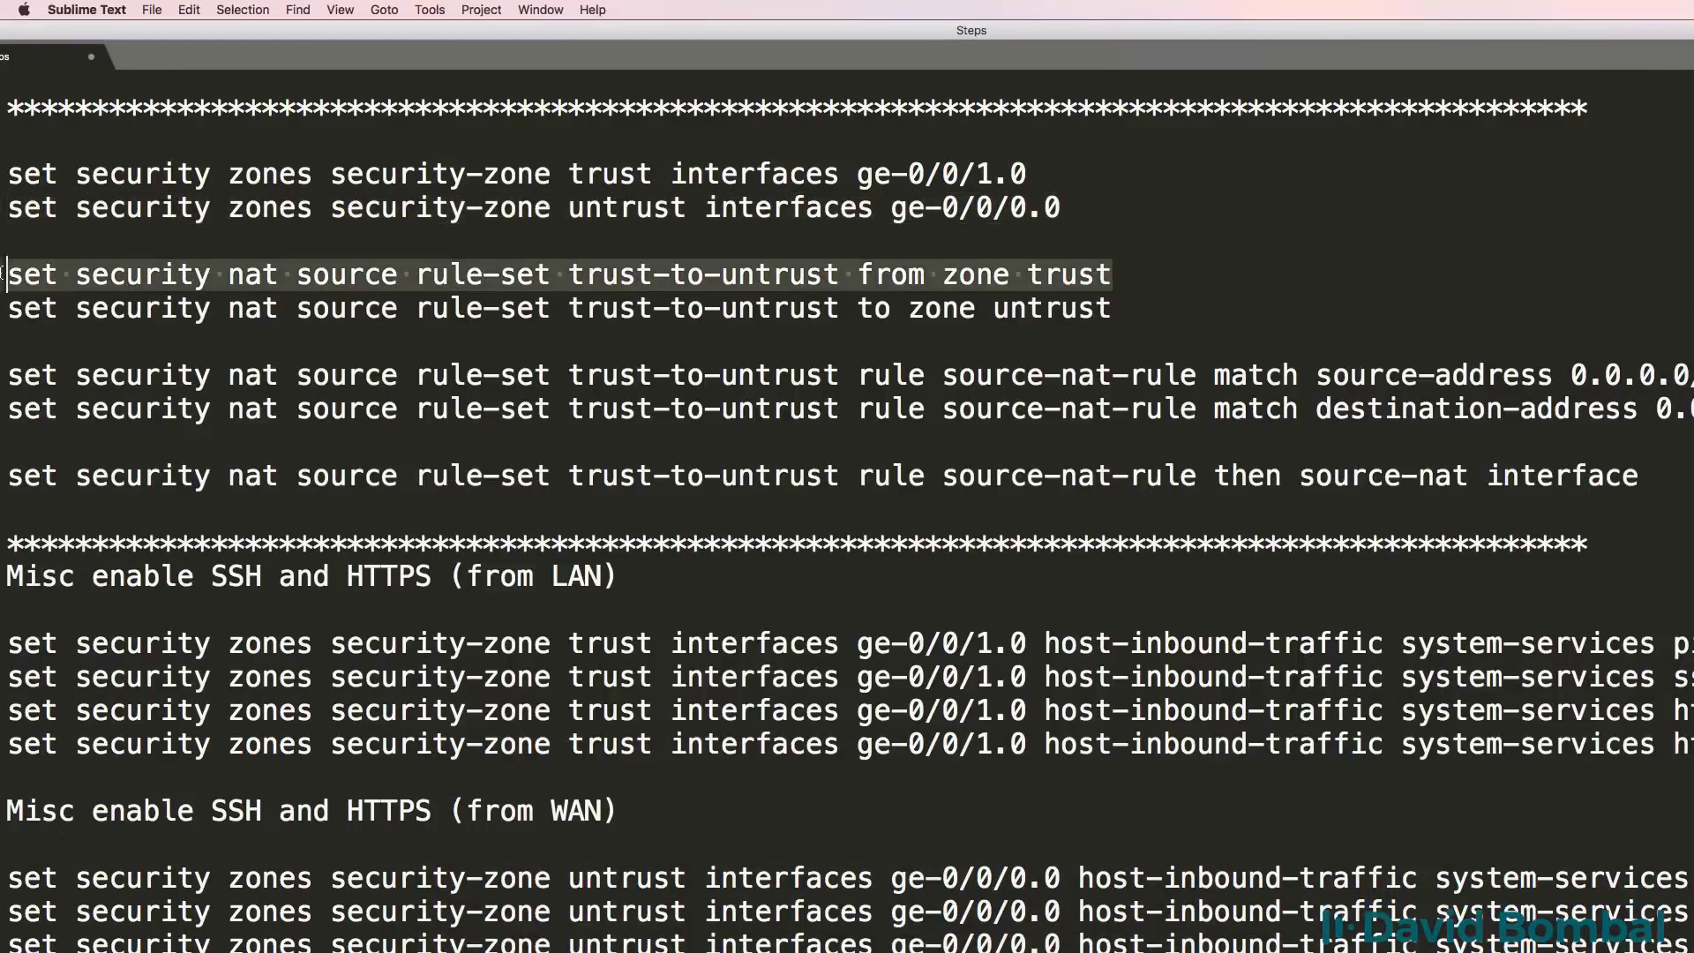
{"action": "key", "text": "super+c"}
{"action": "key", "text": "super+Tab"}
{"action": "key", "text": "super+v"}
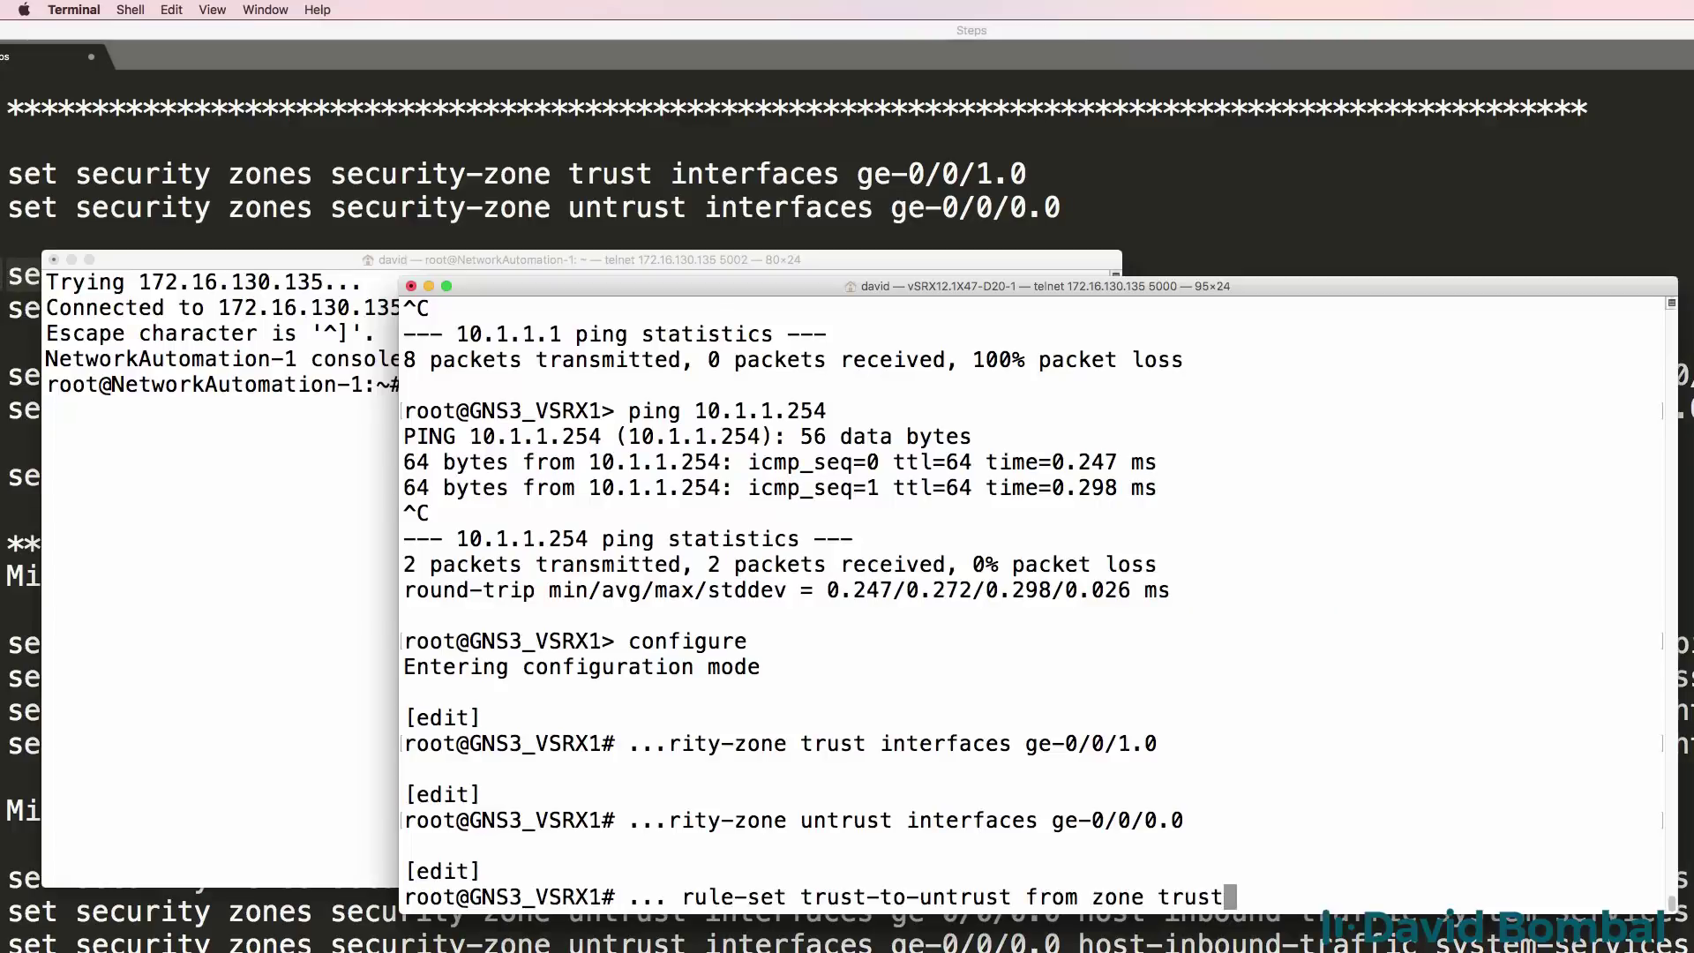
{"action": "key", "text": "Return"}
{"action": "left_click", "coordinate": [71, 259]}
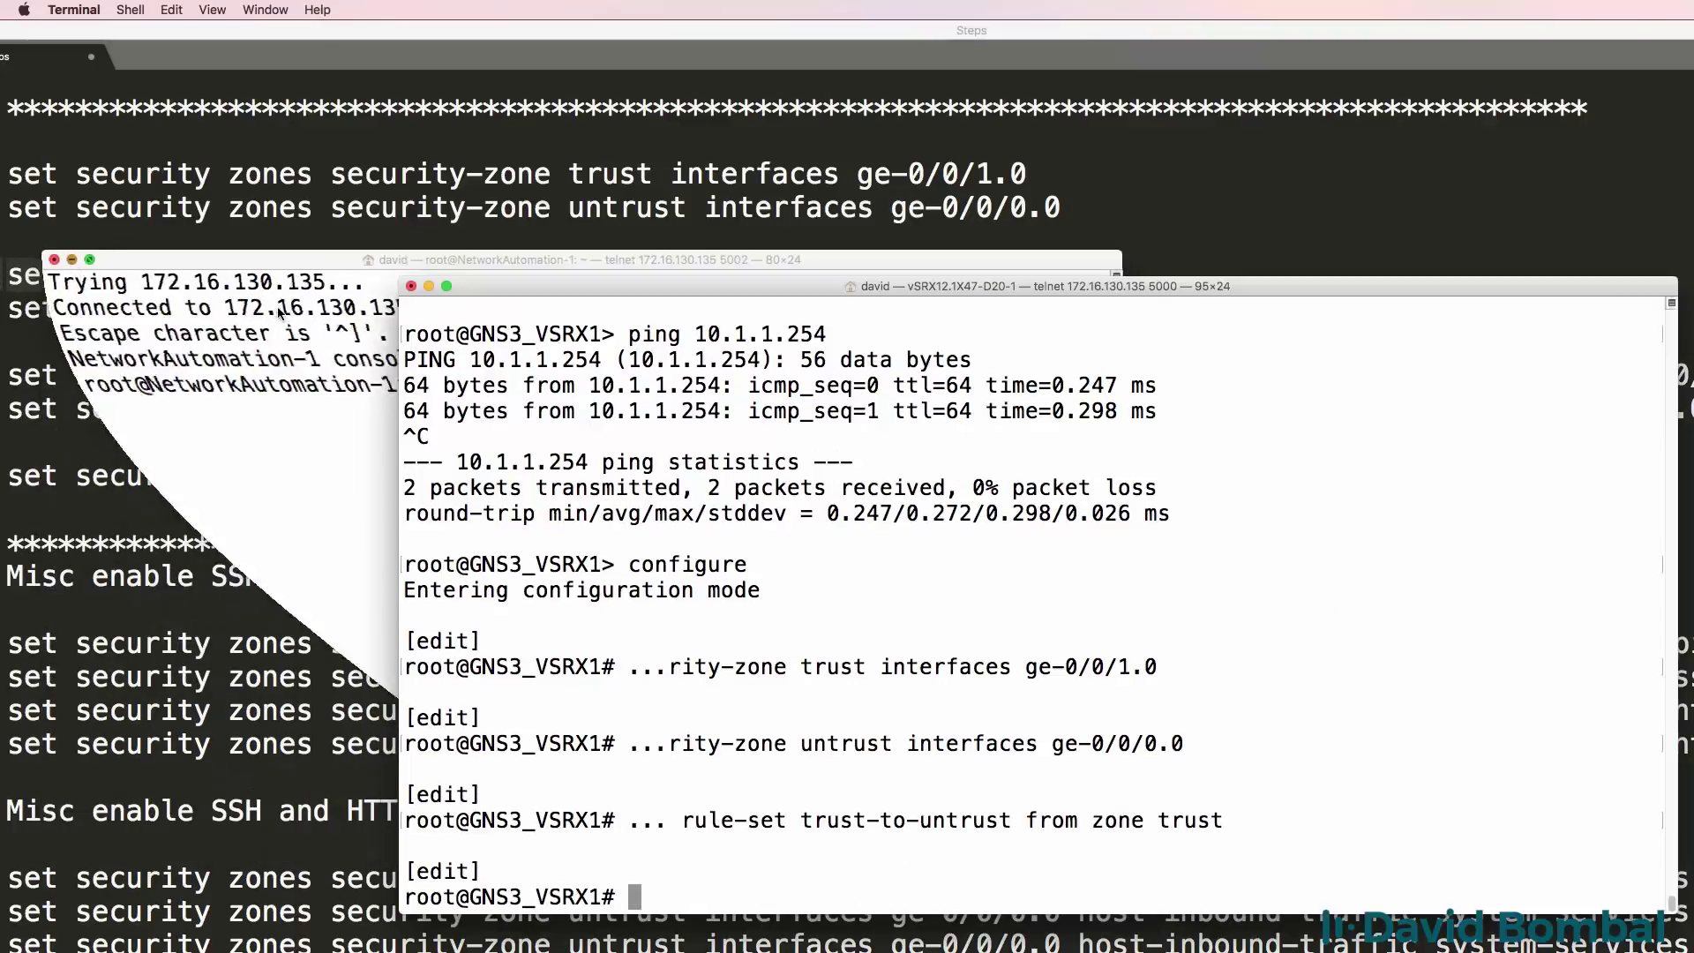
{"action": "key", "text": "super+Tab"}
{"action": "left_click_drag", "start_coordinate": [1112, 307], "coordinate": [4, 304]}
{"action": "key", "text": "super+c"}
{"action": "key", "text": "super+Tab"}
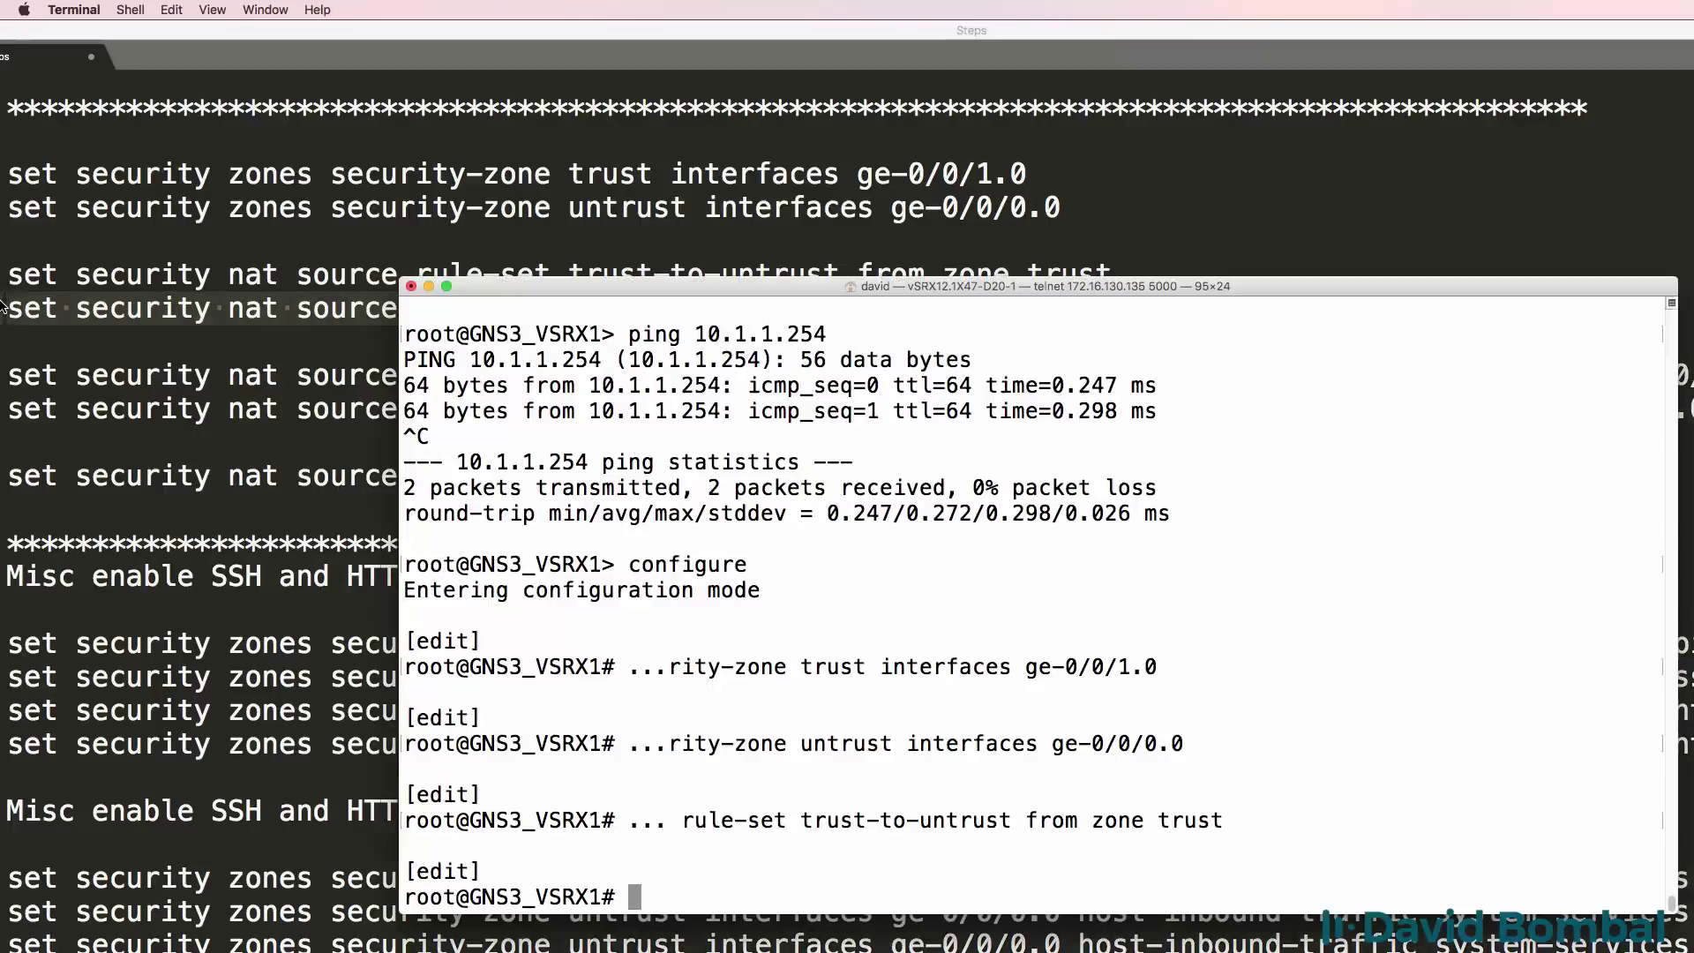
{"action": "key", "text": "super+v"}
{"action": "key", "text": "Return"}
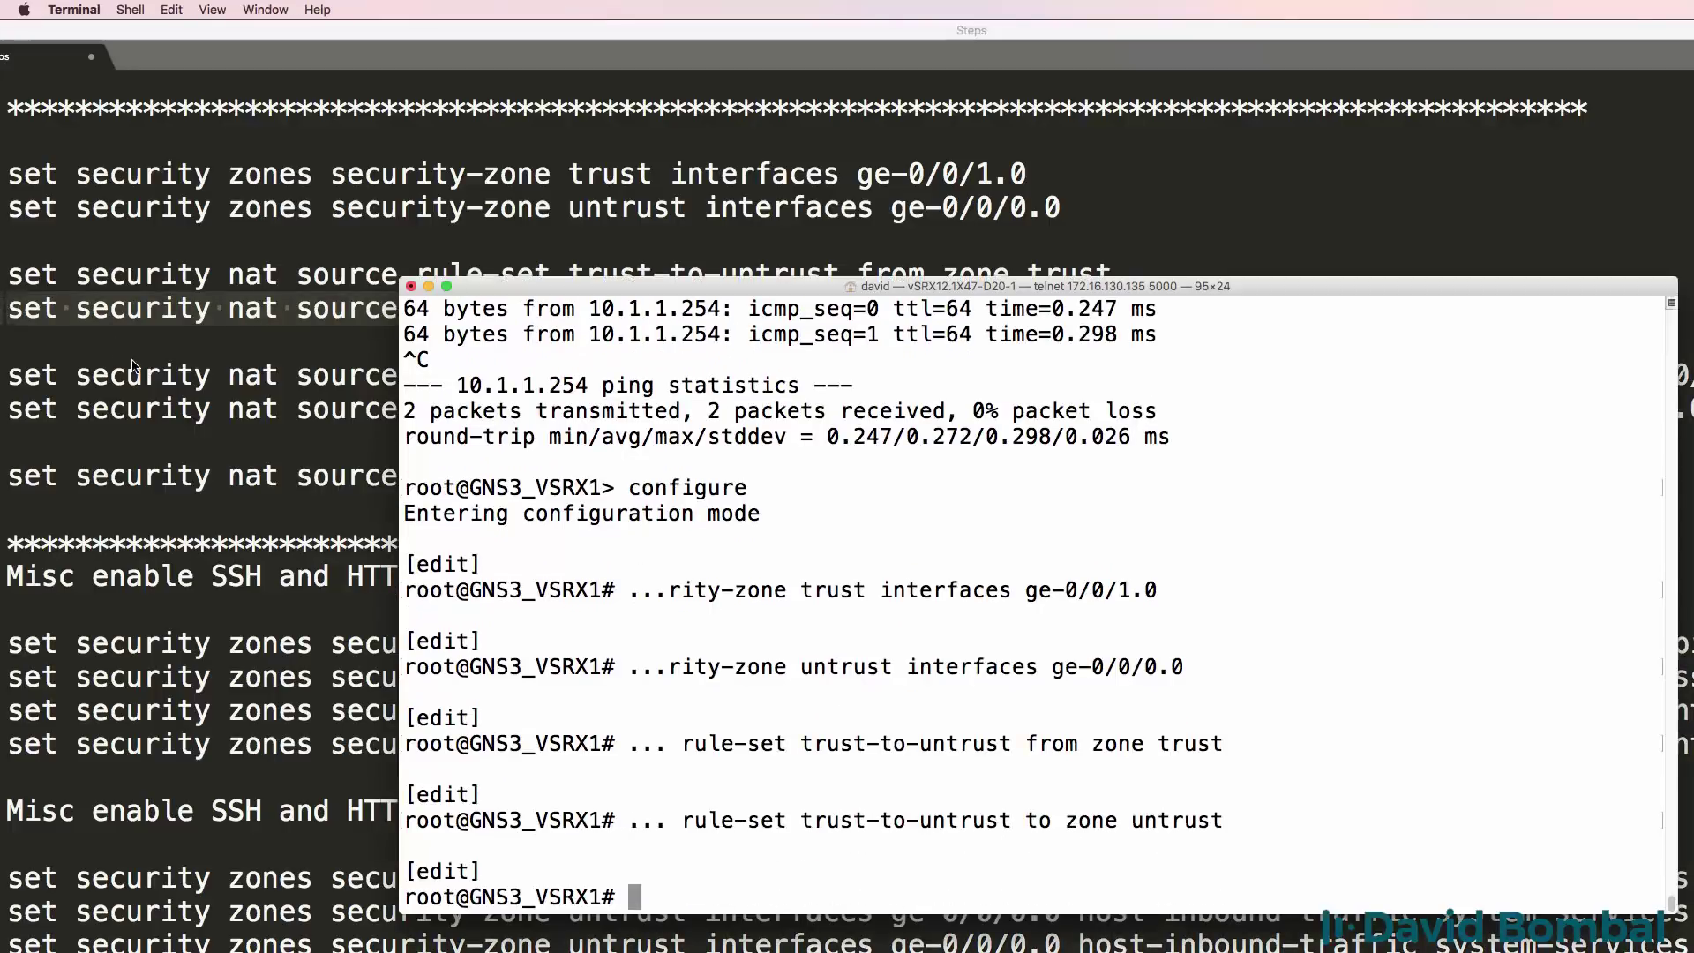
Make the NAT rule match source address 0.0.0.0/0 and destination address 0.0.0.0/0.
{"action": "key", "text": "super+Tab"}
{"action": "left_click_drag", "start_coordinate": [7, 375], "coordinate": [1690, 375]}
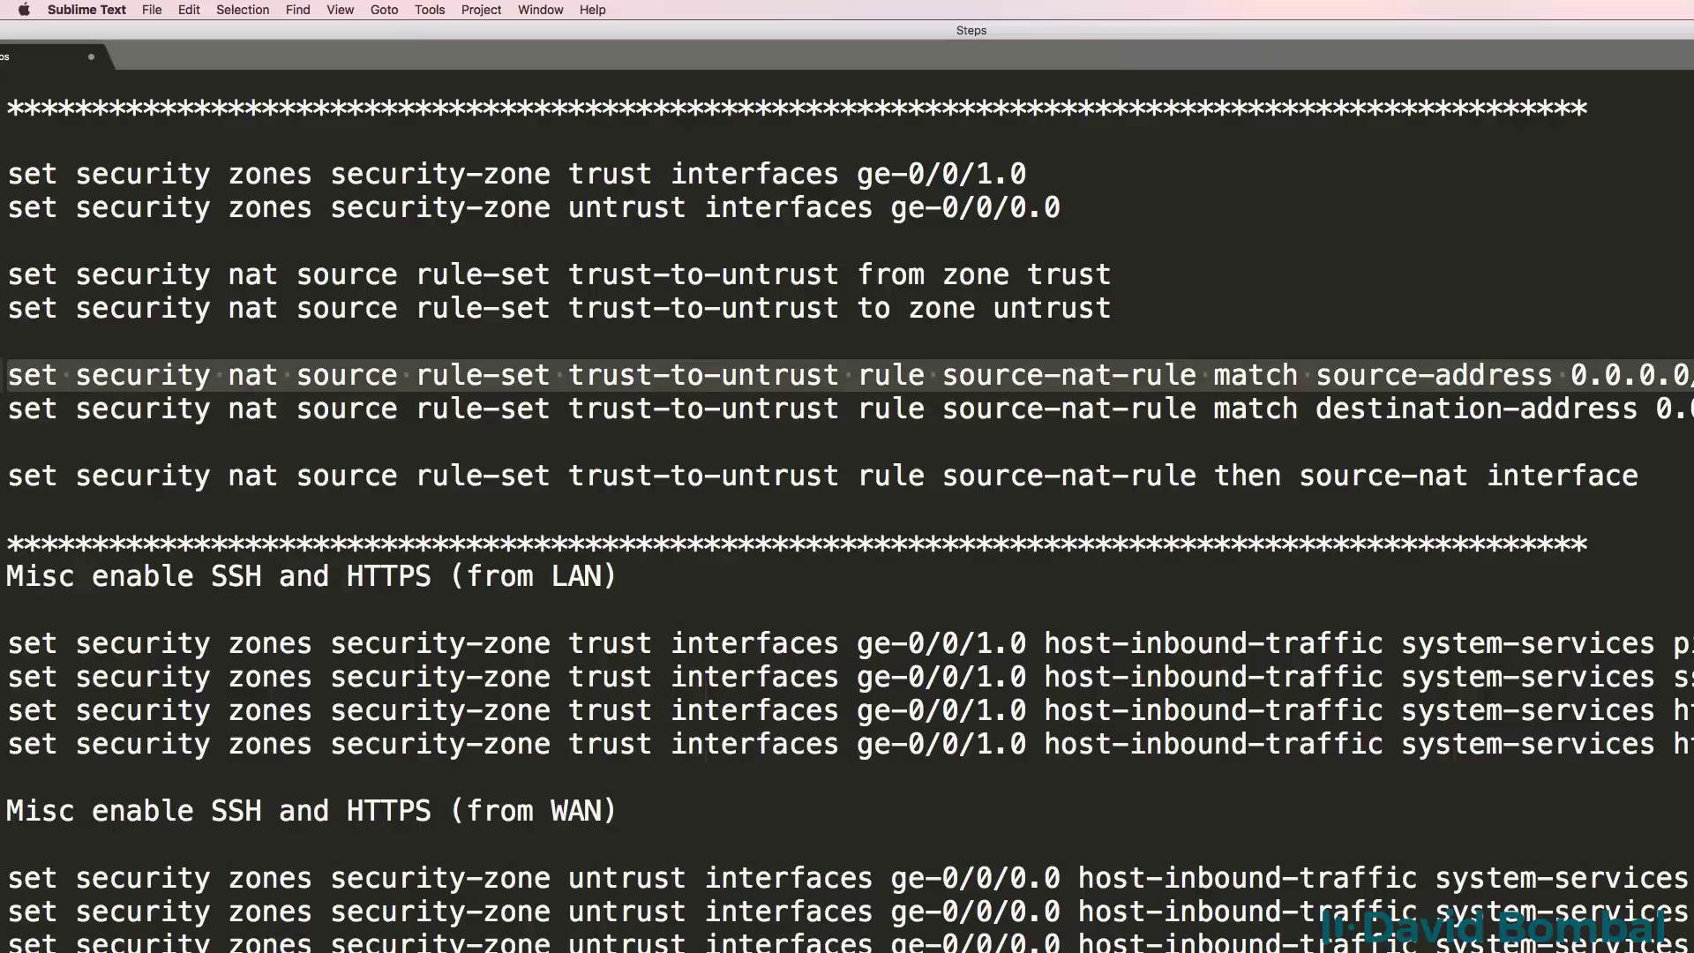
{"action": "key", "text": "super+c"}
{"action": "key", "text": "super+Tab"}
{"action": "key", "text": "super+v"}
{"action": "key", "text": "Return"}
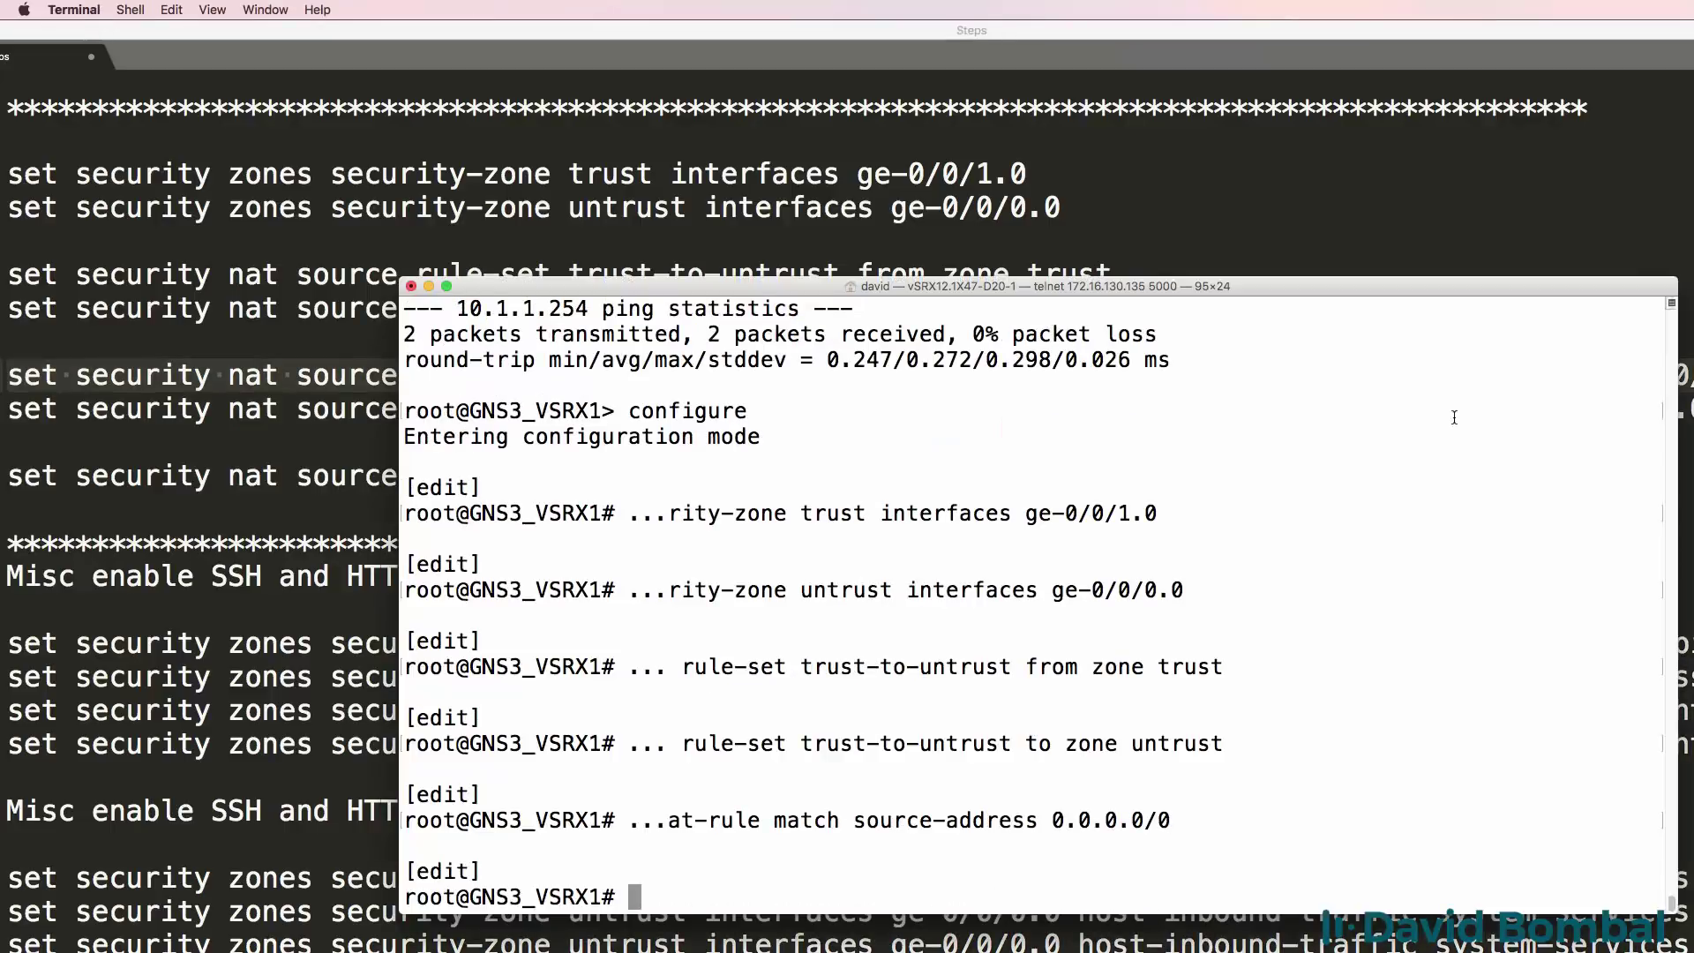
{"action": "key", "text": "super+Tab"}
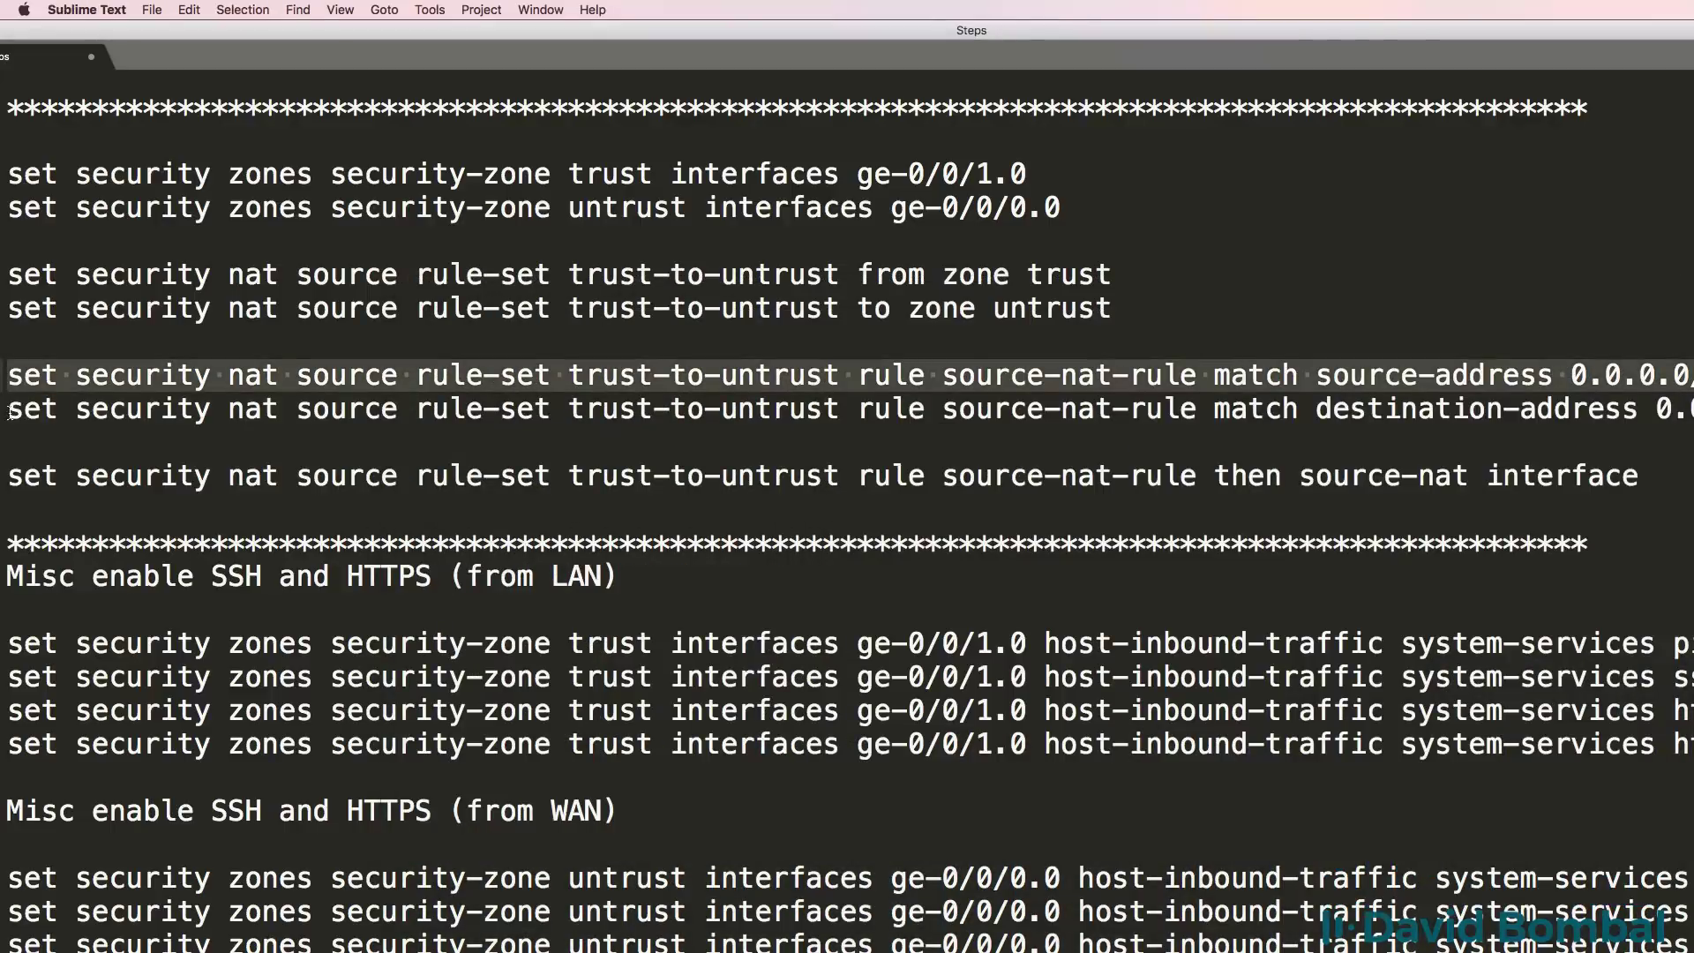
{"action": "left_click_drag", "start_coordinate": [7, 408], "coordinate": [1689, 409]}
{"action": "key", "text": "super+c"}
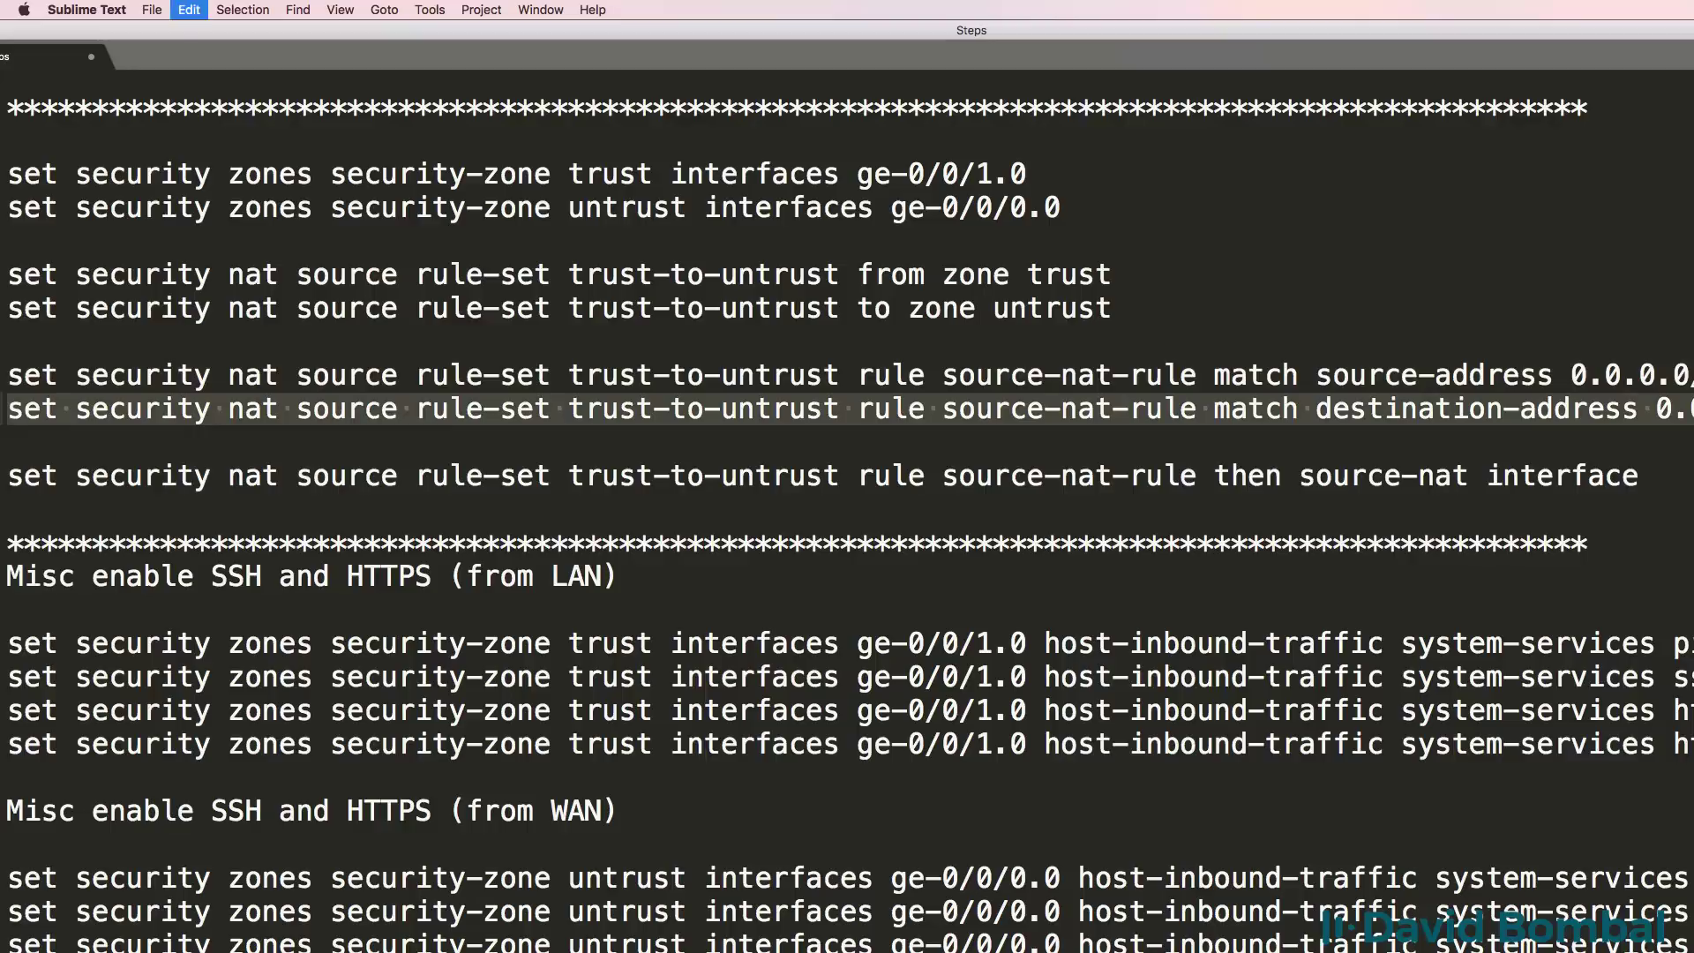
{"action": "key", "text": "super+Tab"}
{"action": "key", "text": "super+v"}
{"action": "key", "text": "Return"}
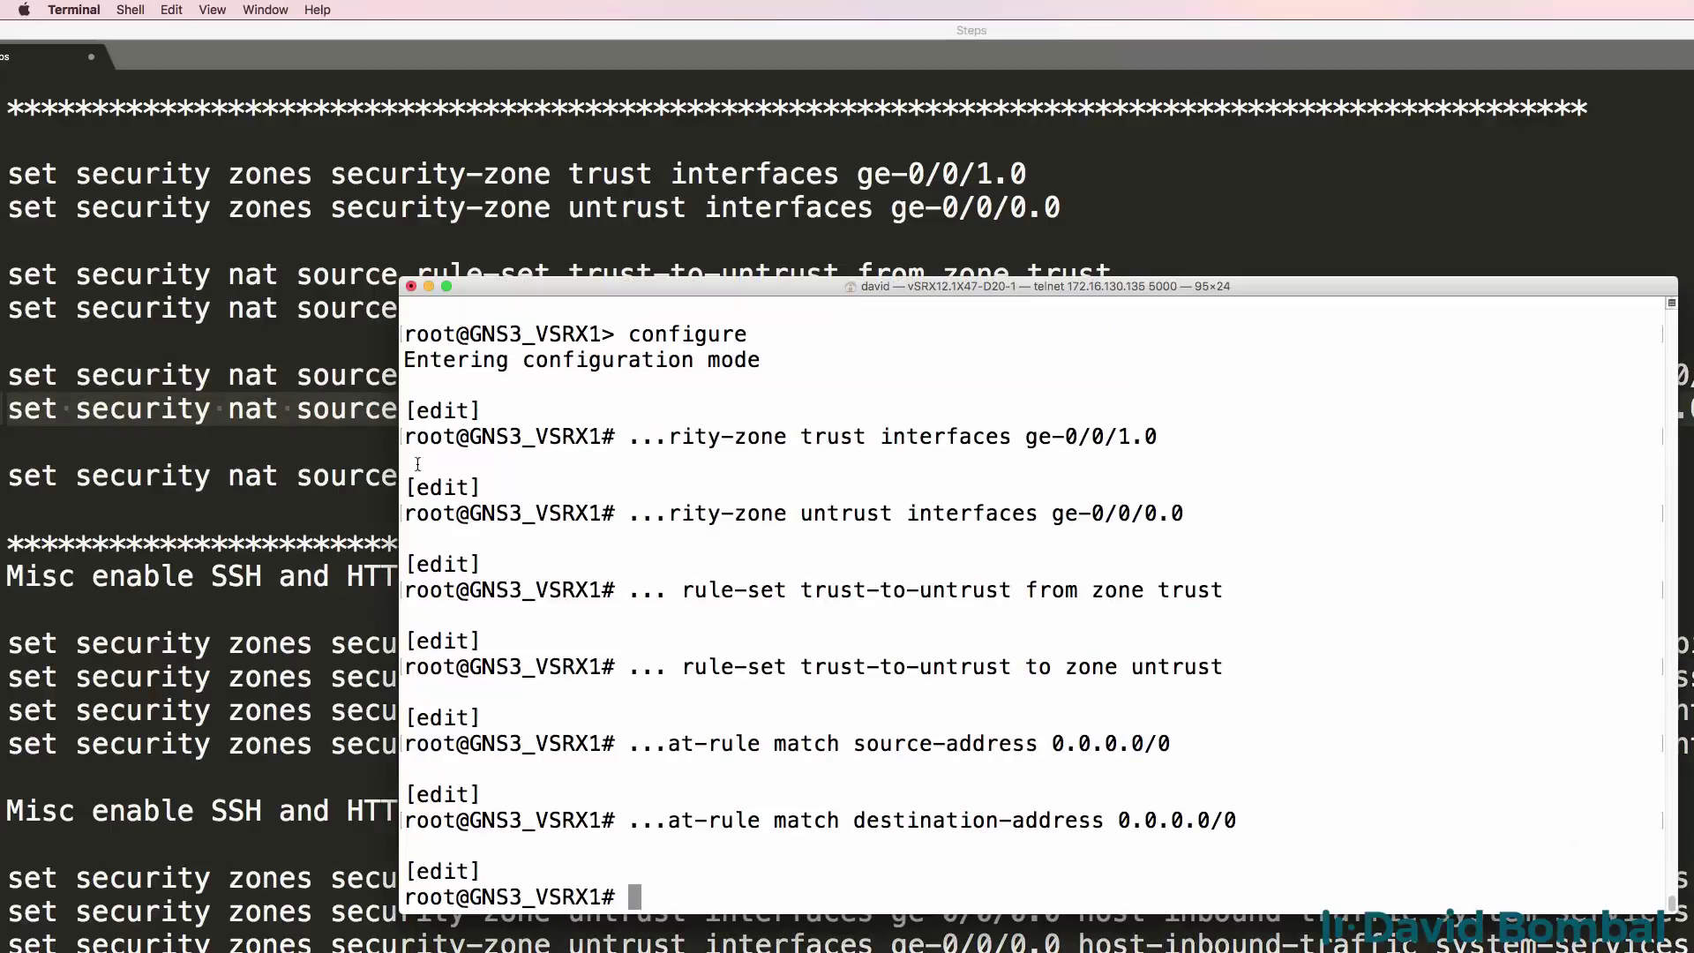
Set the rule to source-nat interface, then commit the configuration.
{"action": "key", "text": "super+Tab"}
{"action": "left_click_drag", "start_coordinate": [10, 476], "coordinate": [1456, 522]}
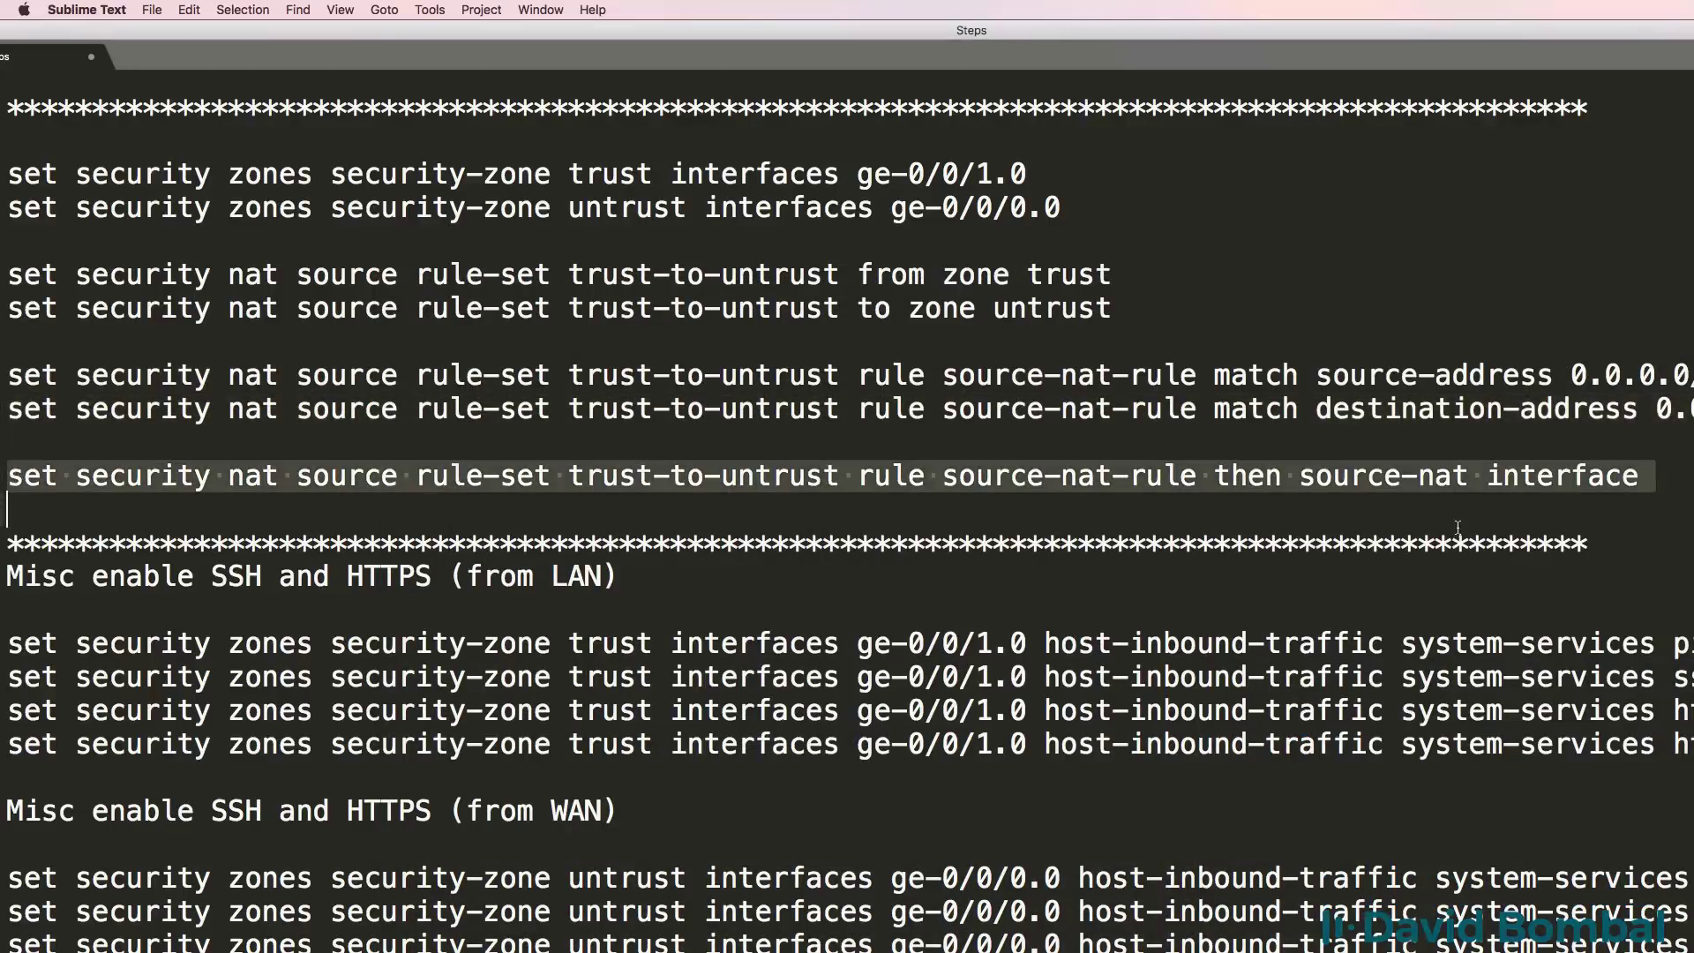
{"action": "key", "text": "super+c"}
{"action": "key", "text": "super+Tab"}
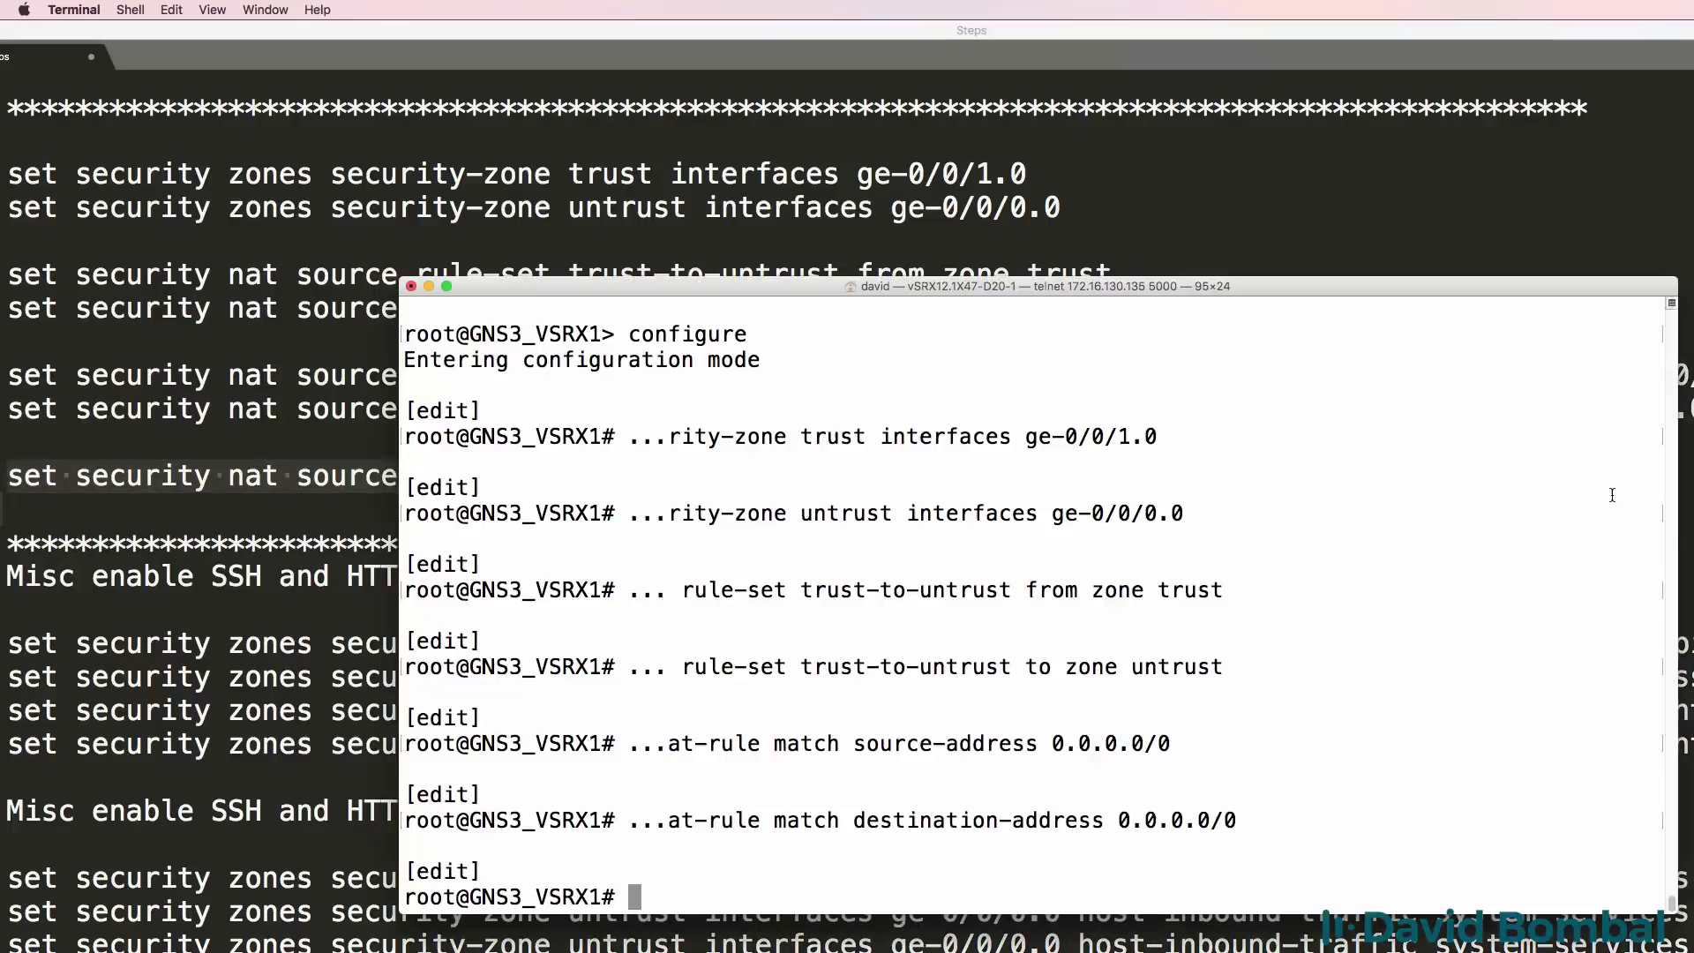
{"action": "key", "text": "super+v"}
{"action": "key", "text": "Return"}
{"action": "type", "text": "comm"}
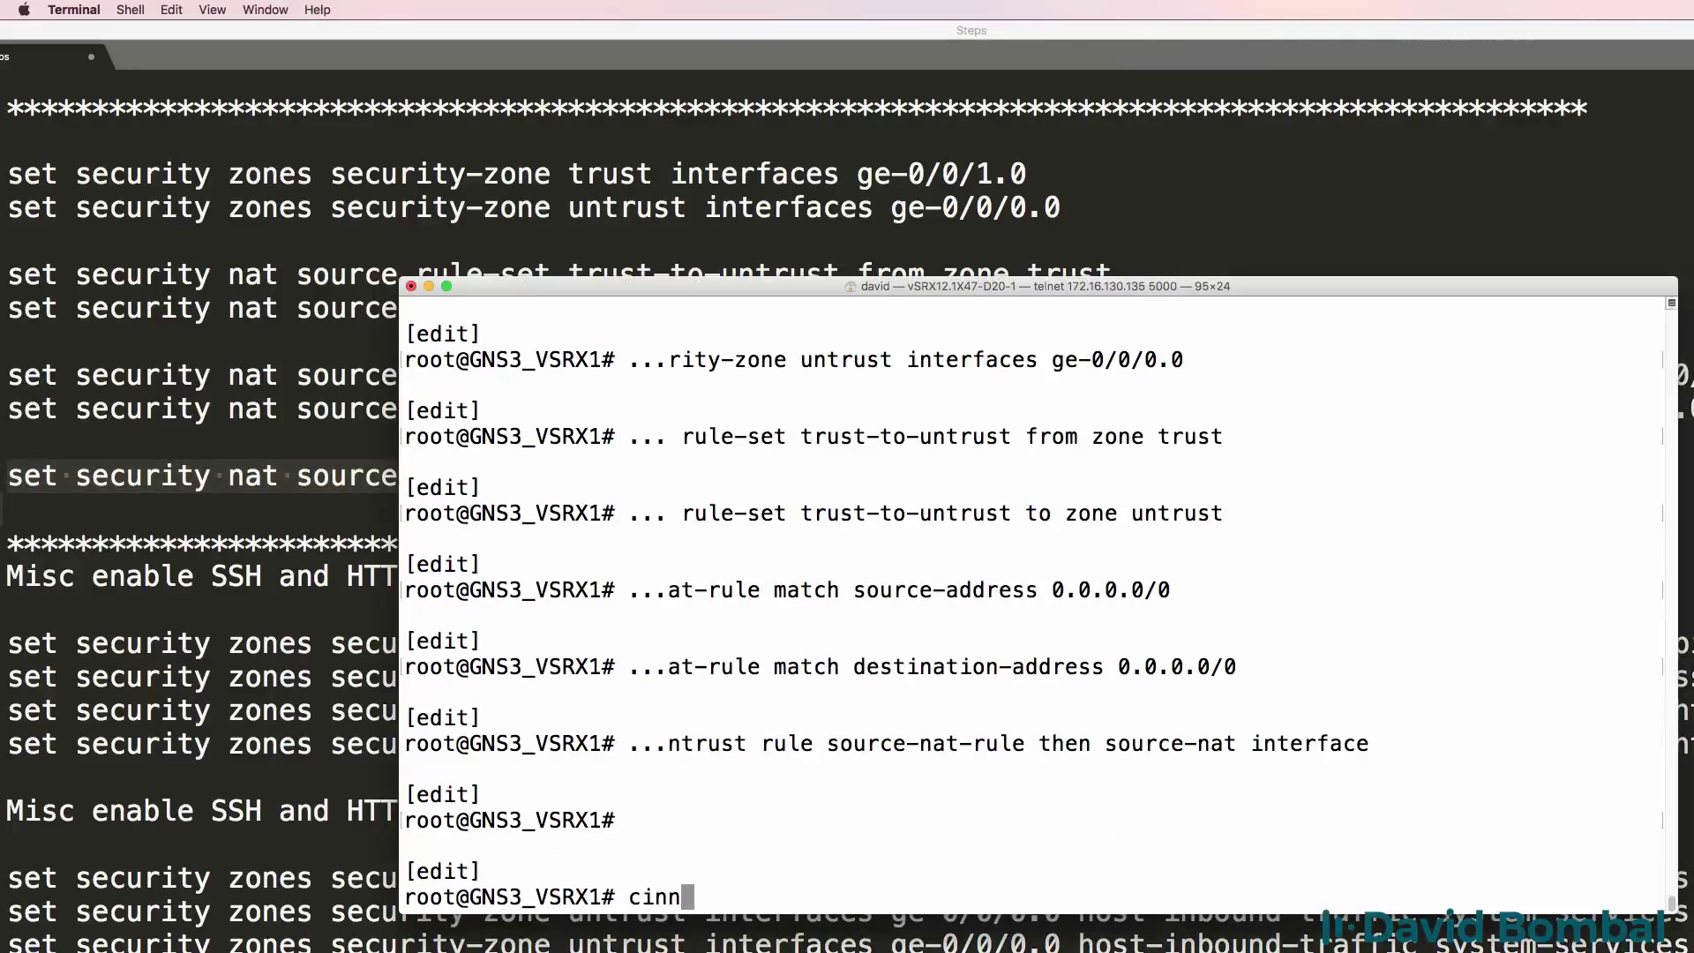
{"action": "key", "text": "BackSpace"}
{"action": "key", "text": "BackSpace"}
{"action": "key", "text": "BackSpace"}
{"action": "type", "text": "ommit"}
{"action": "key", "text": "Return"}
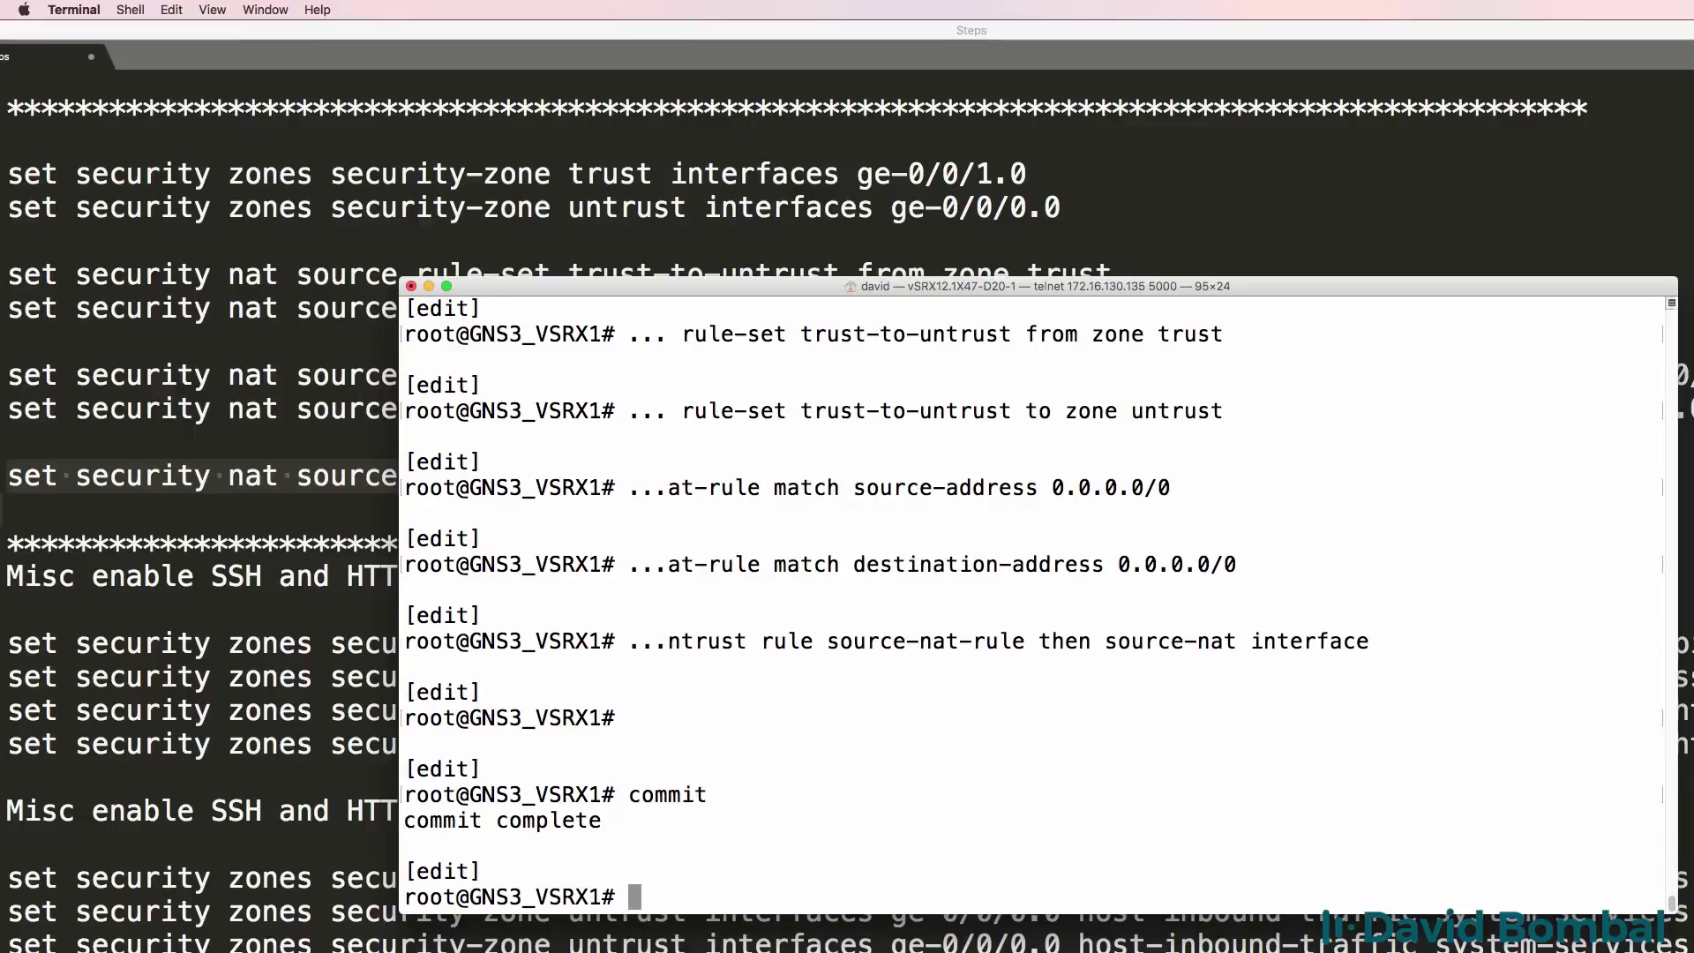
Allow inbound ping on trust interface ge-0/0/1.0 with the host-inbound services command.
{"action": "key", "text": "super+Tab"}
{"action": "scroll", "coordinate": [691, 464], "scroll_direction": "down", "scroll_amount": 3}
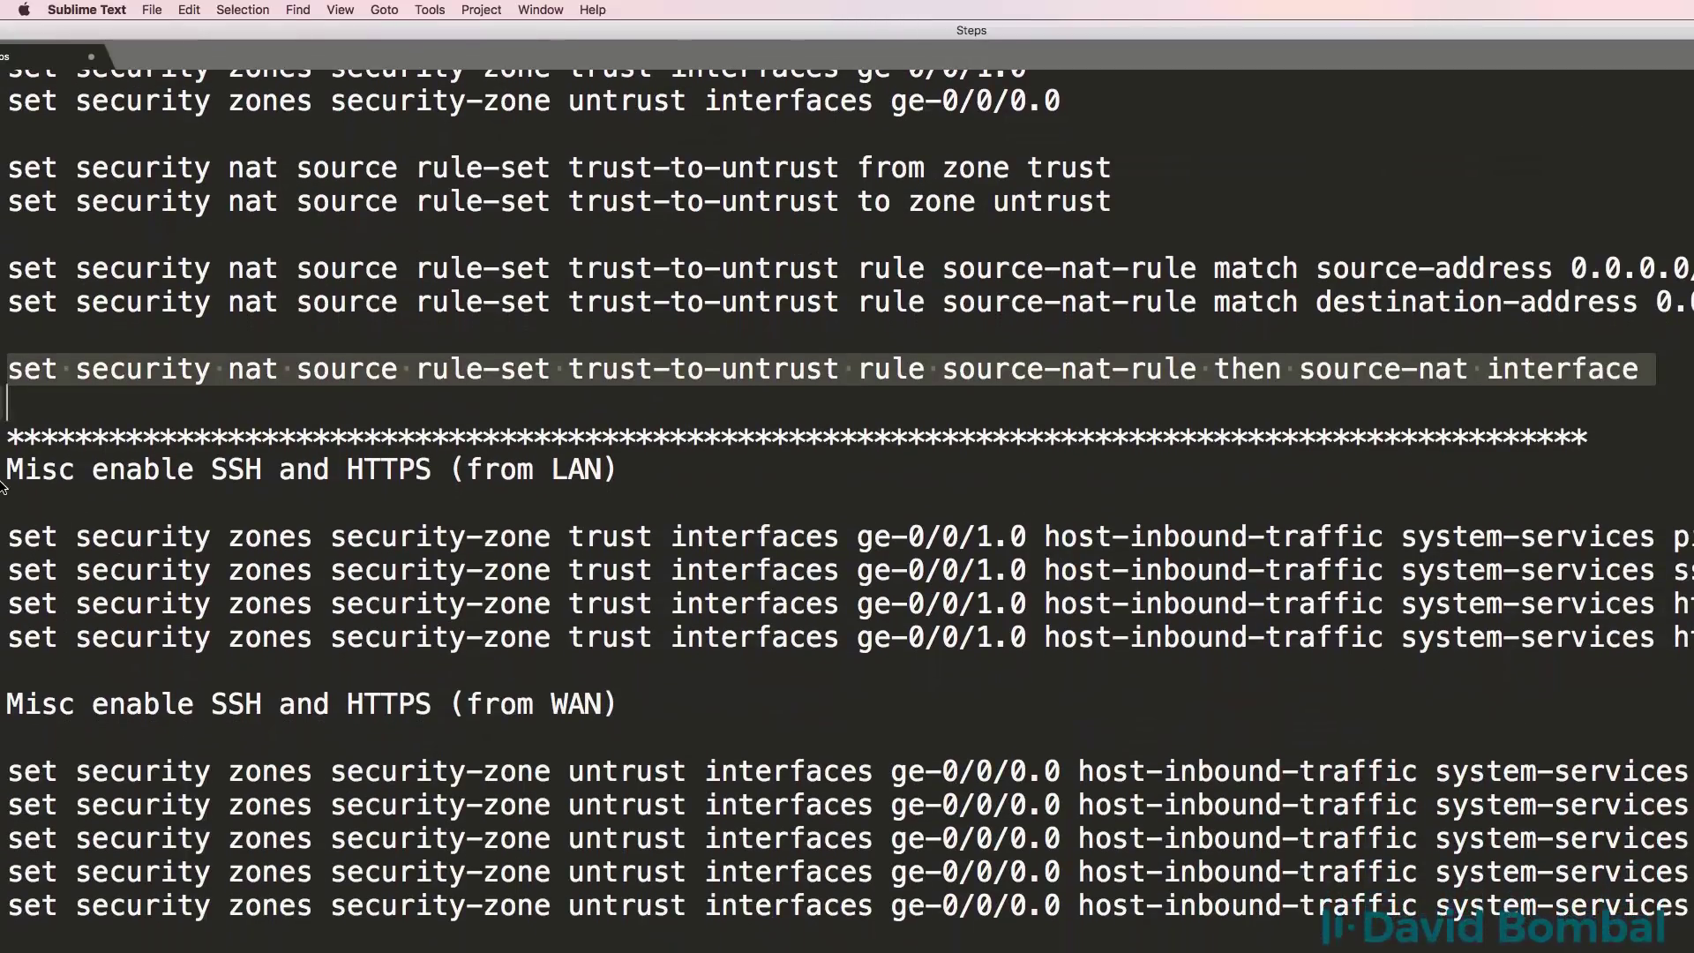
{"action": "left_click_drag", "start_coordinate": [692, 463], "coordinate": [3, 468]}
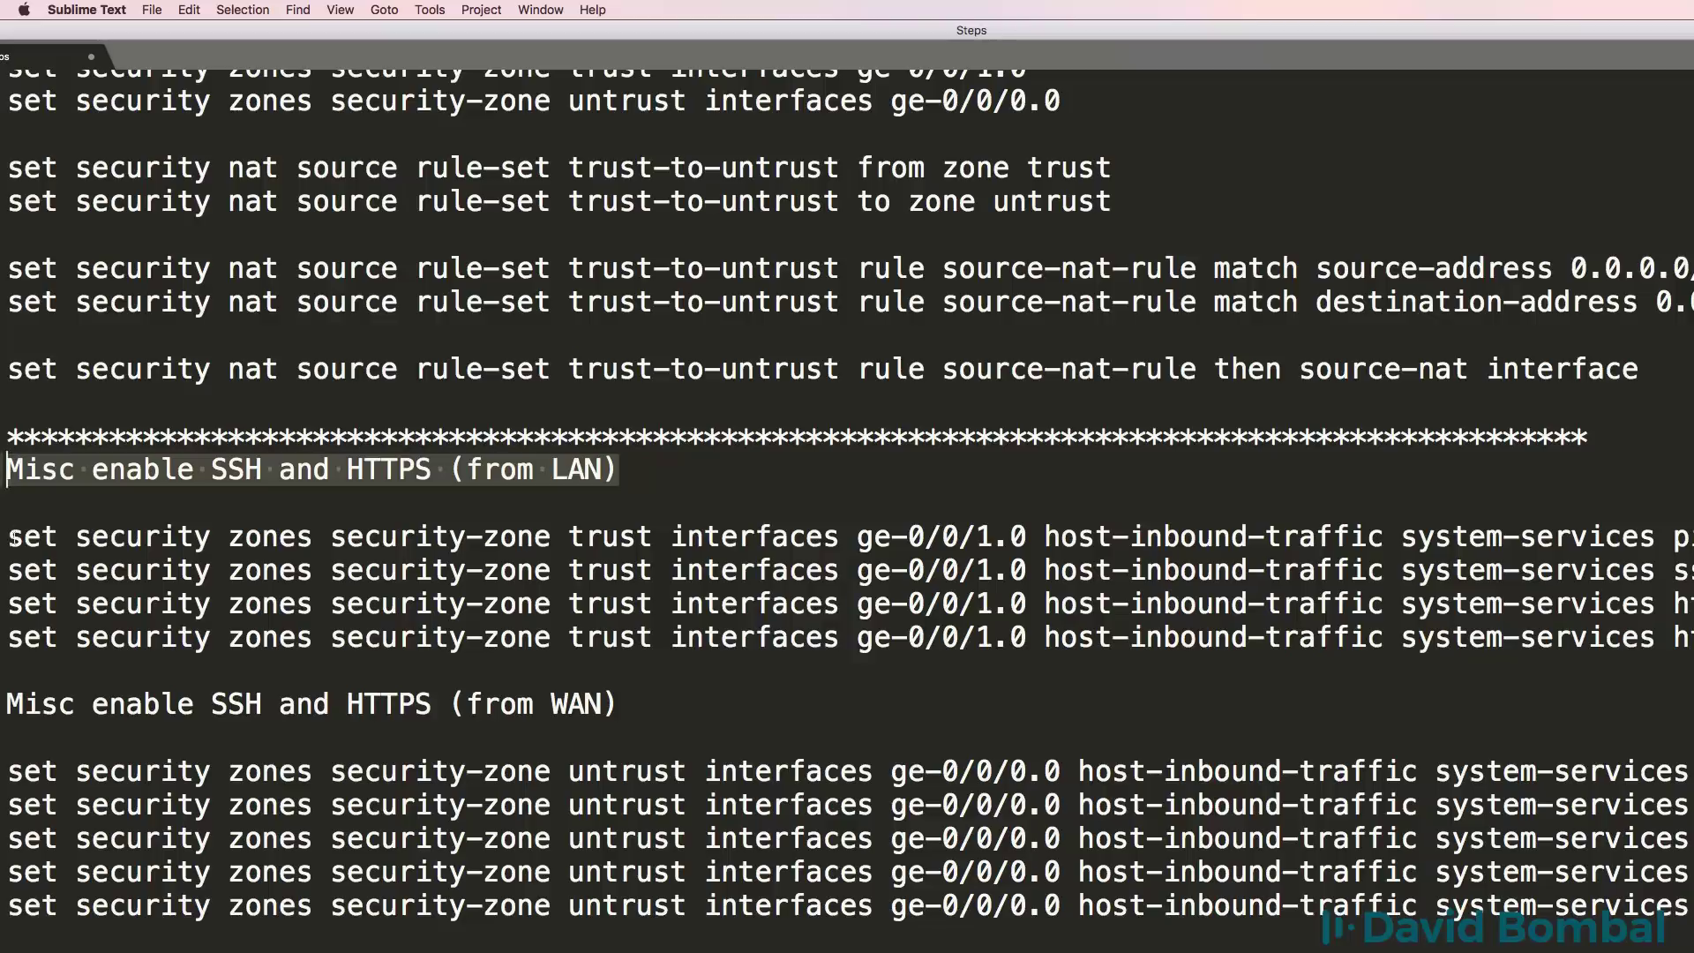
{"action": "left_click_drag", "start_coordinate": [9, 537], "coordinate": [1690, 536]}
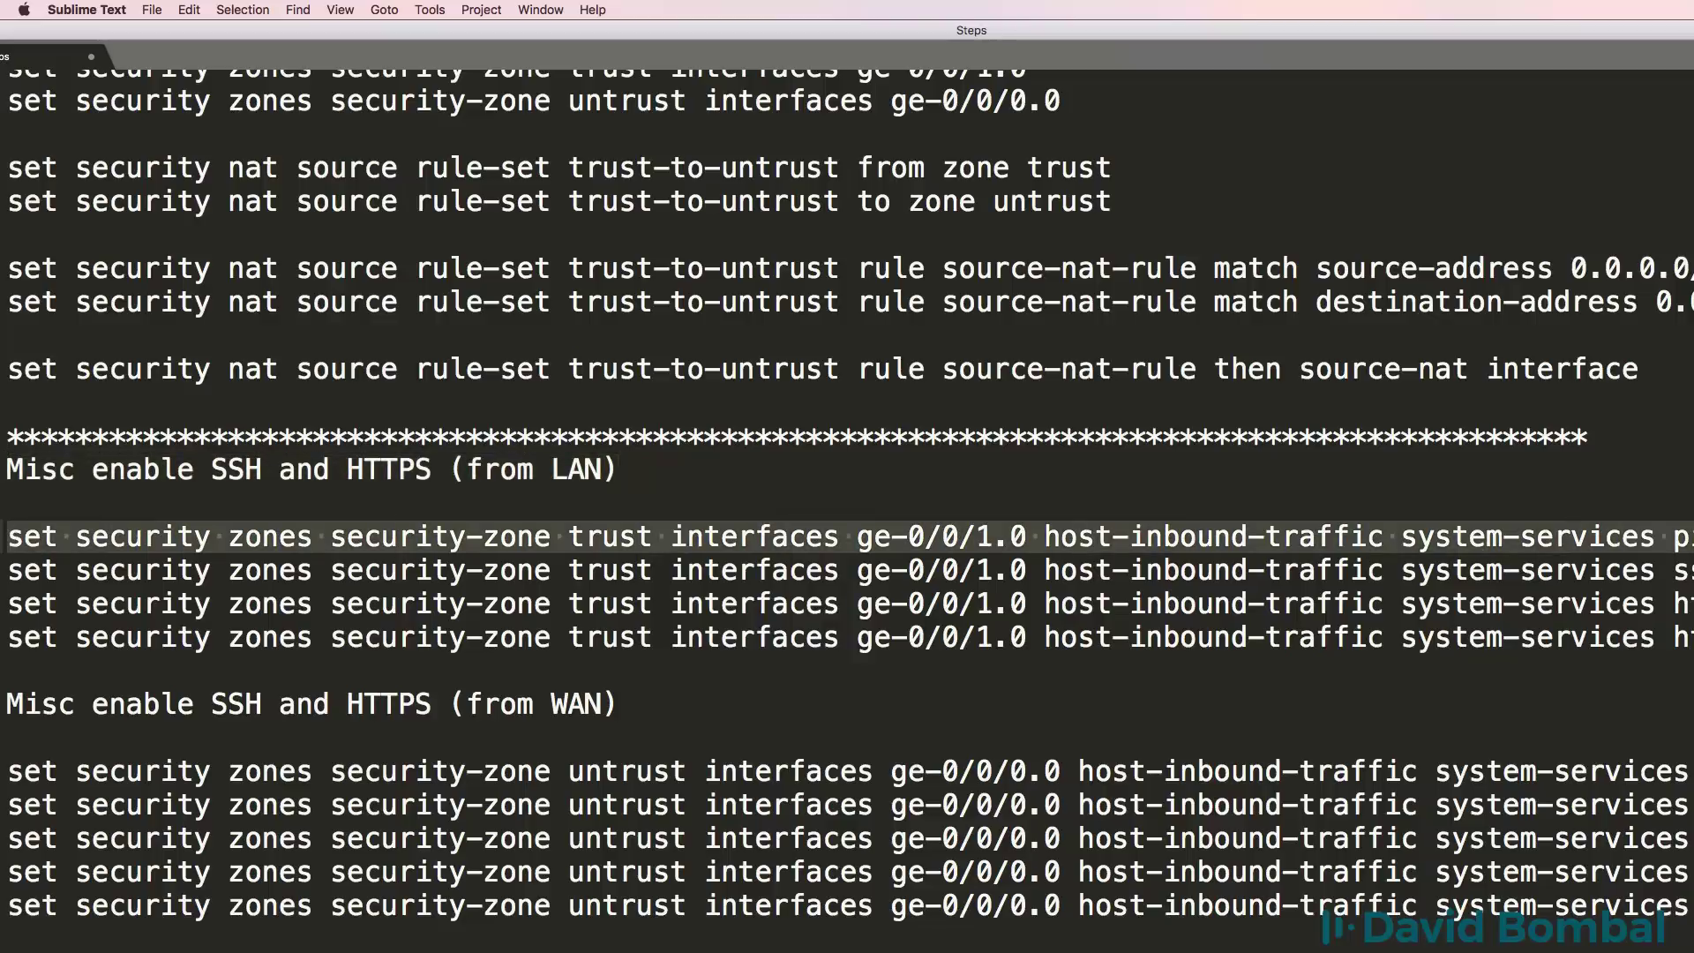
{"action": "key", "text": "super+c"}
{"action": "key", "text": "super+Tab"}
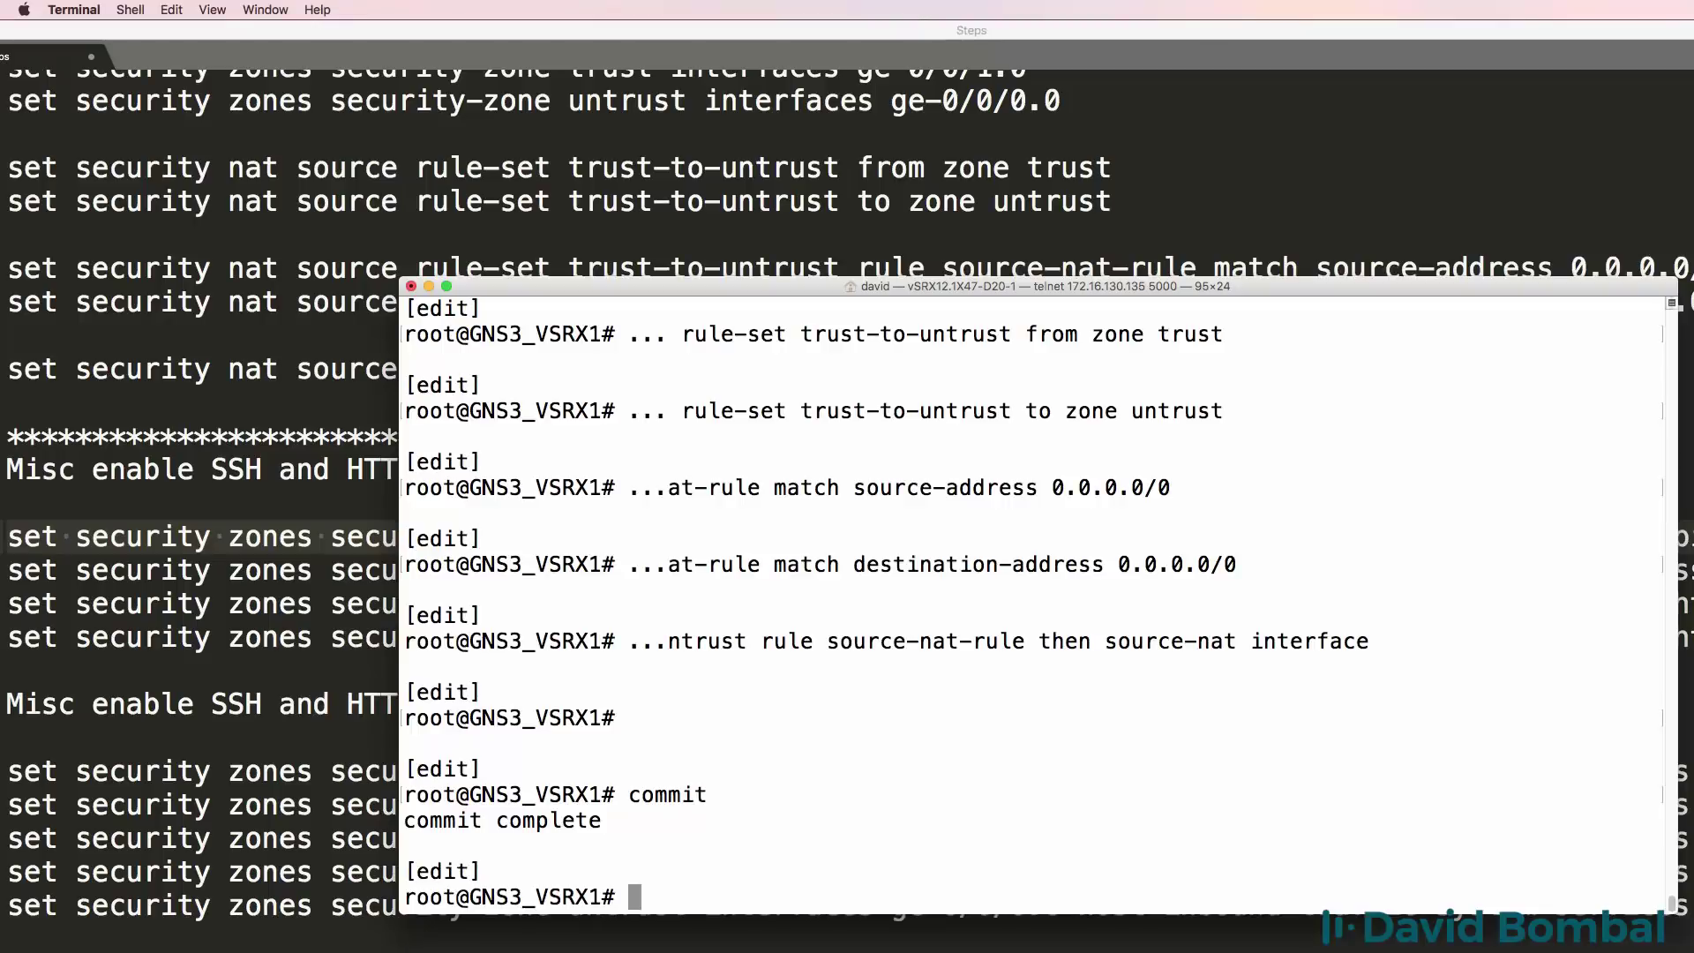
{"action": "key", "text": "super+v"}
{"action": "key", "text": "Return"}
Add ssh, http and https inbound services on ge-0/0/1.0 by editing the recalled command.
{"action": "key", "text": "Up"}
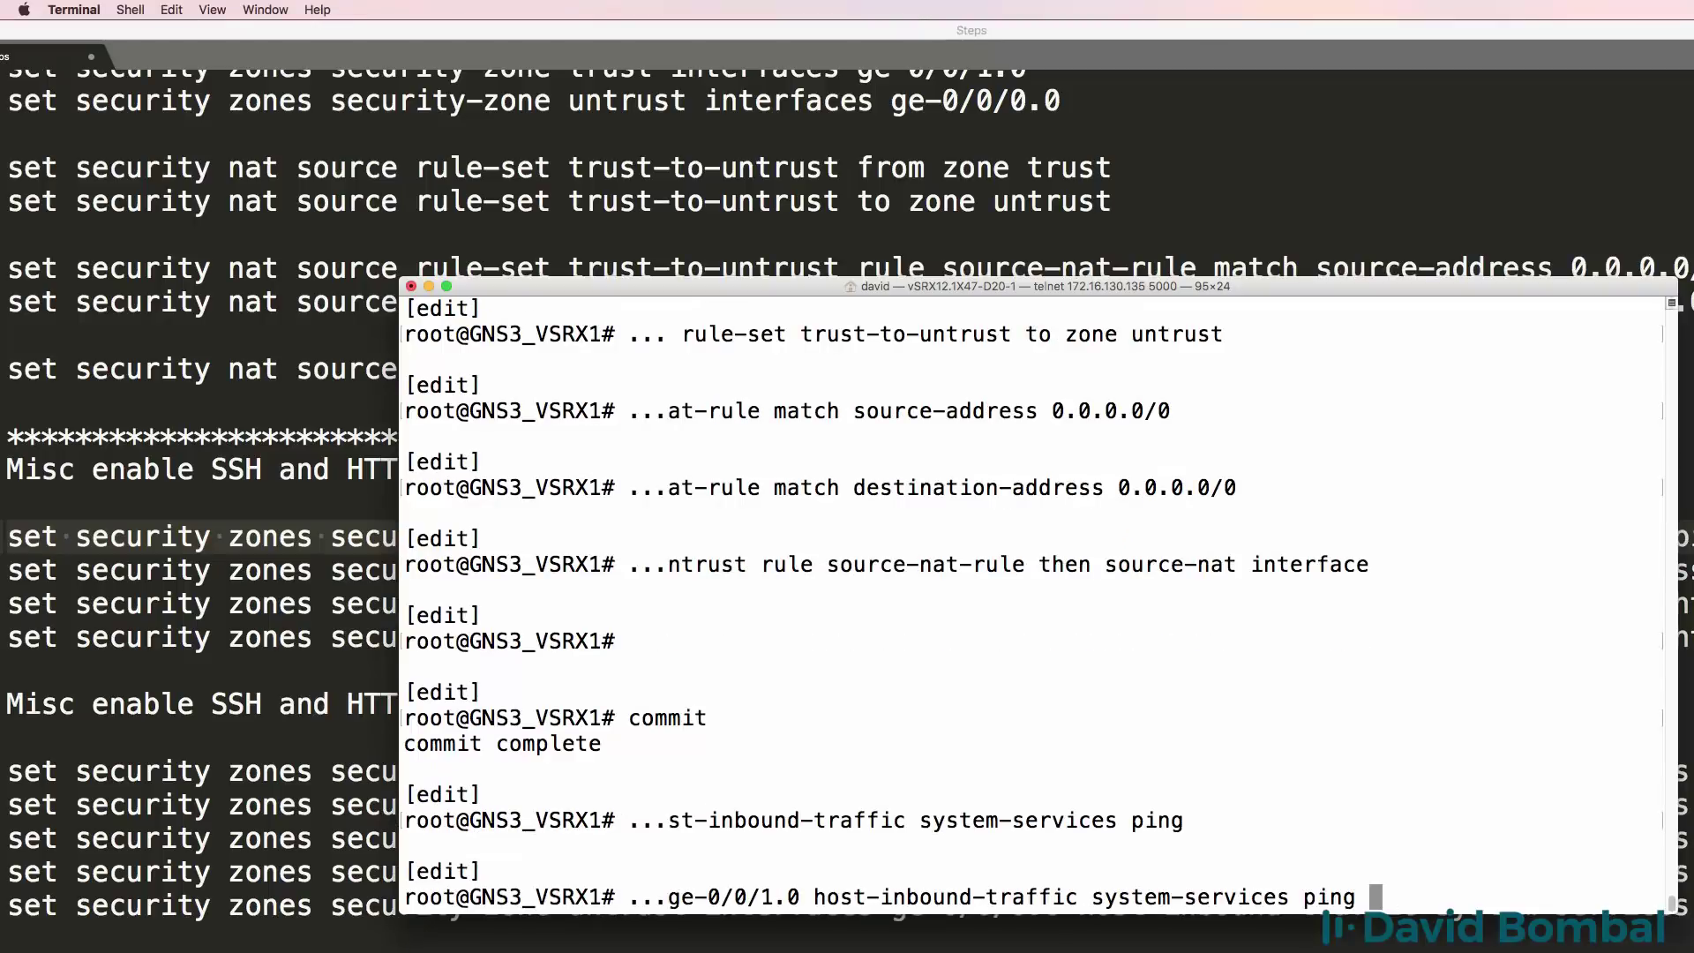
{"action": "key", "text": "BackSpace"}
{"action": "key", "text": "BackSpace"}
{"action": "key", "text": "BackSpace"}
{"action": "key", "text": "BackSpace"}
{"action": "type", "text": "ssh"}
{"action": "key", "text": "Return"}
{"action": "key", "text": "Up"}
{"action": "key", "text": "BackSpace"}
{"action": "key", "text": "BackSpace"}
{"action": "key", "text": "BackSpace"}
{"action": "key", "text": "BackSpace"}
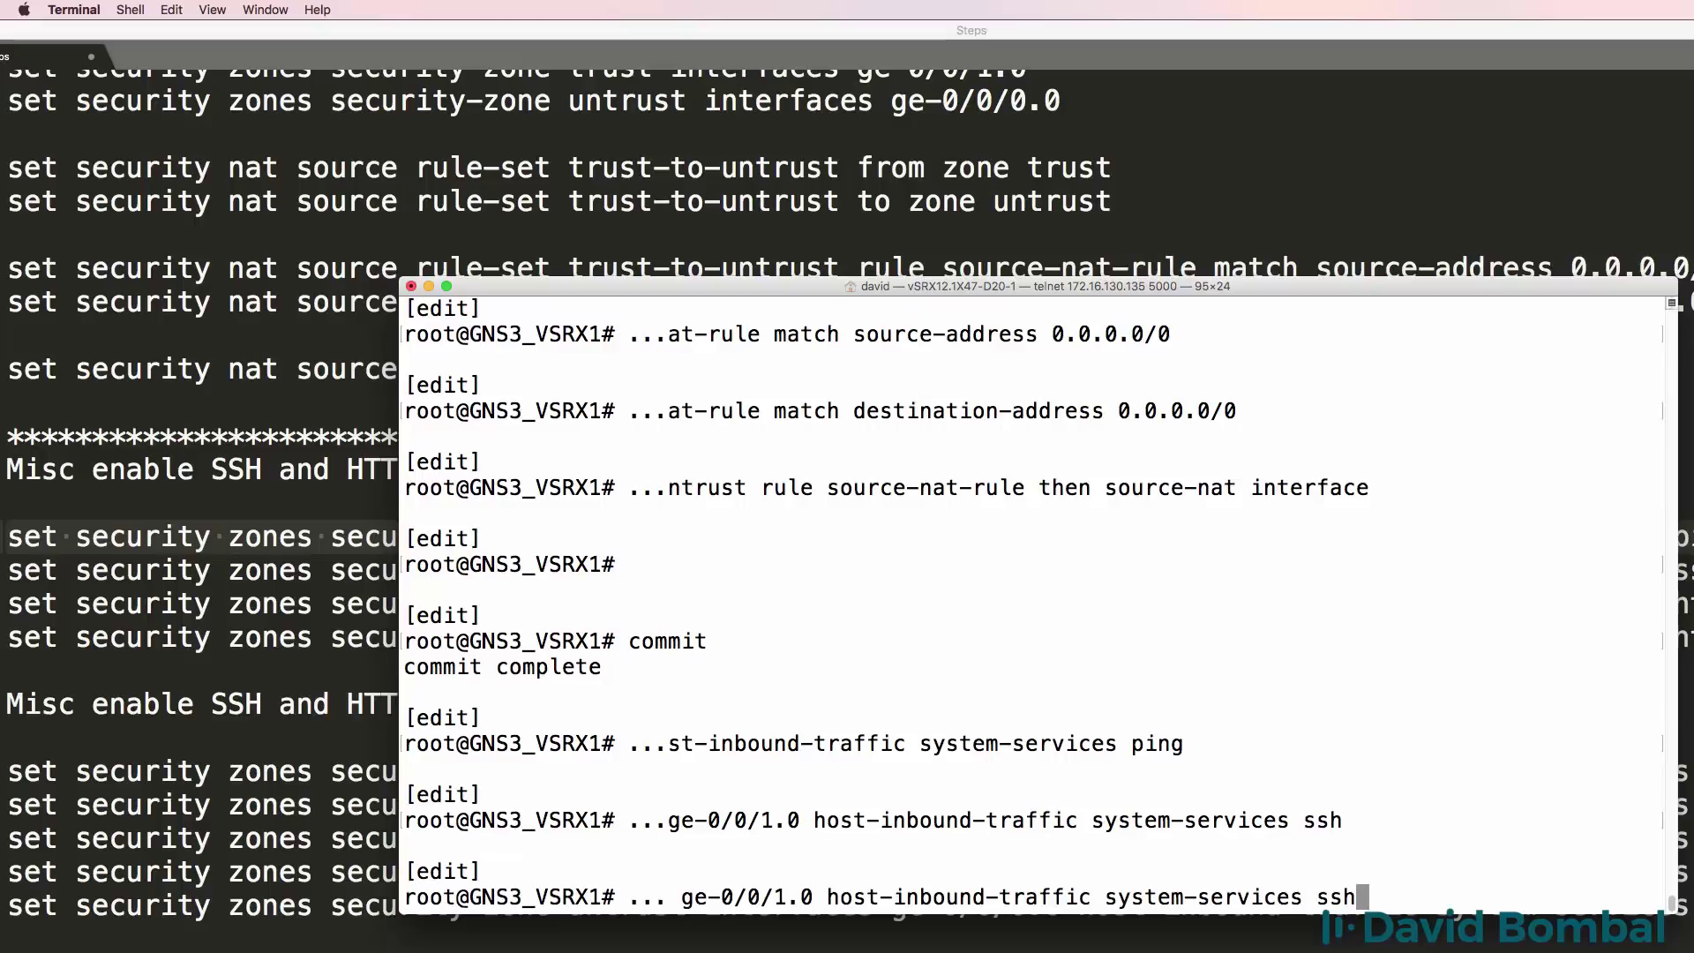
{"action": "type", "text": "http"}
{"action": "key", "text": "Return"}
{"action": "key", "text": "Up"}
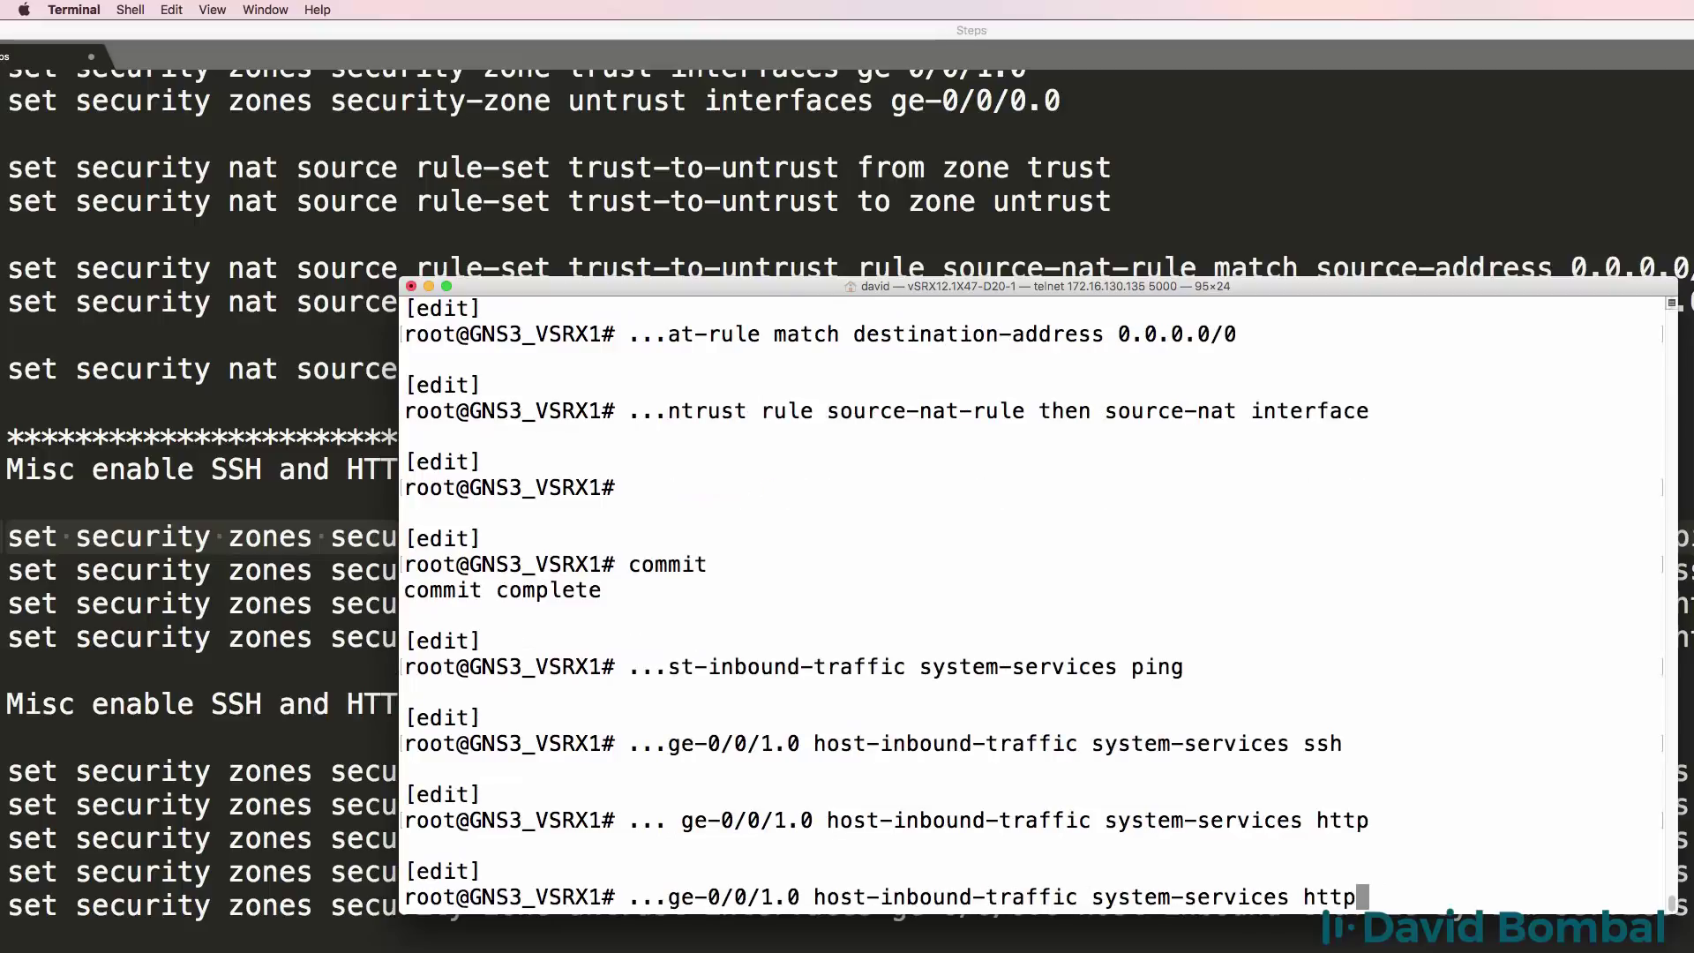
{"action": "key", "text": "BackSpace"}
{"action": "type", "text": "ps"}
{"action": "key", "text": "Return"}
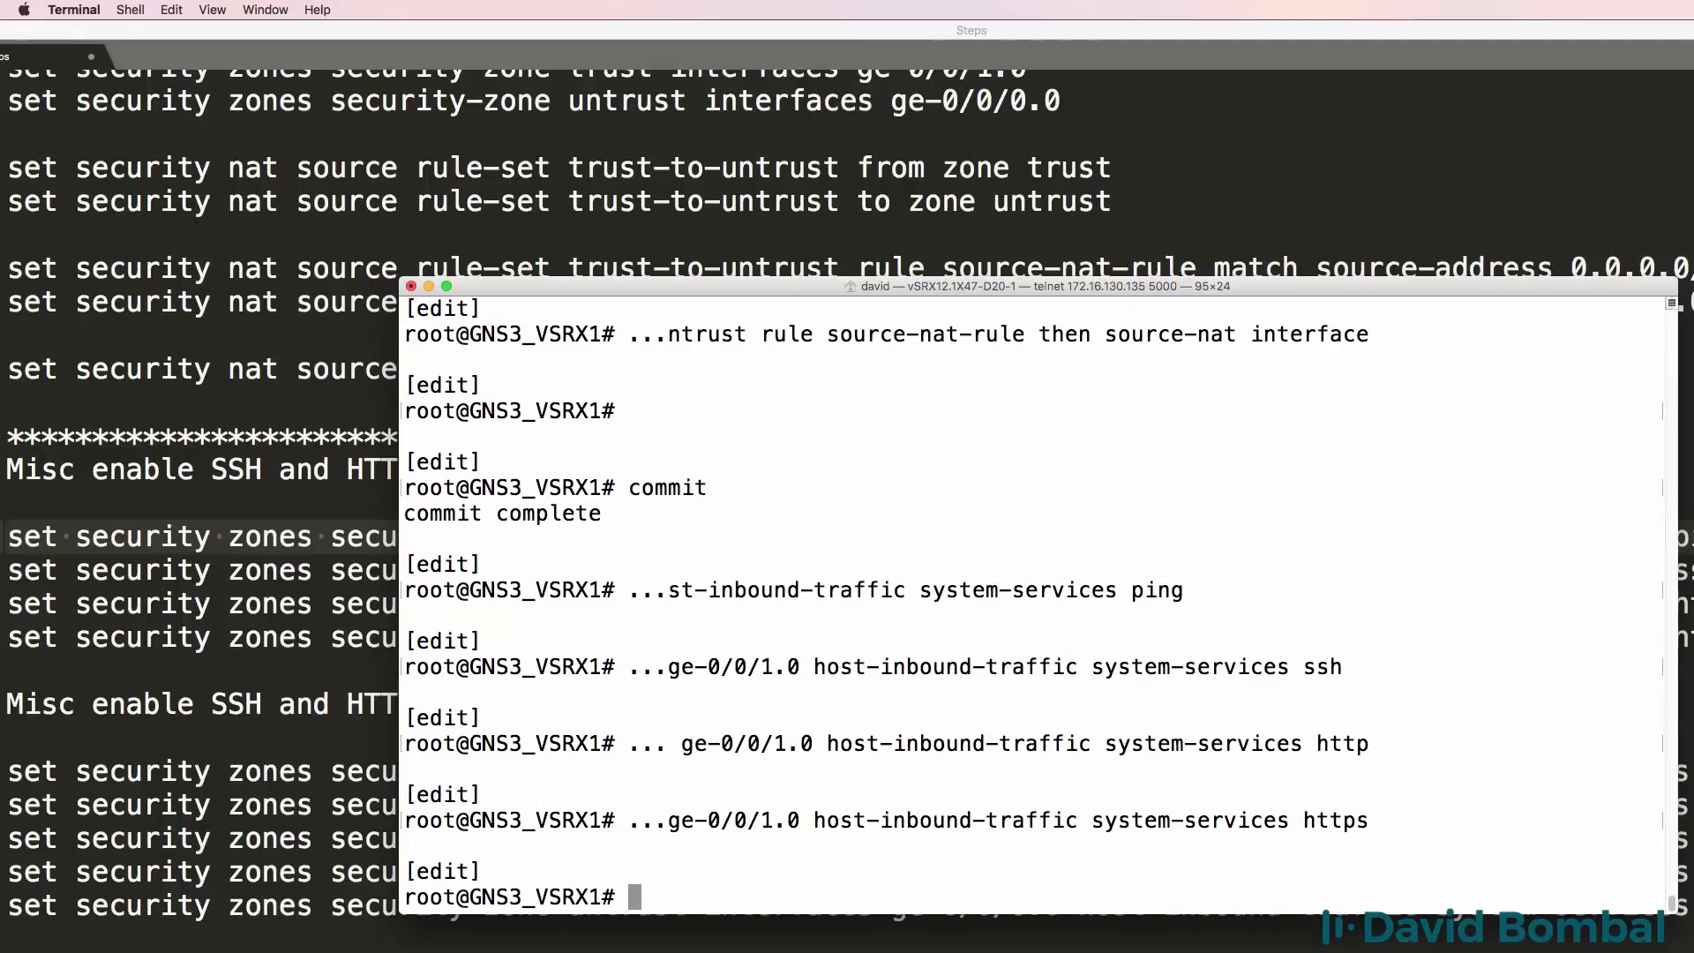
Apply host-inbound http, https and ssh services on untrust interface ge-0/0/0.0.
{"action": "left_click_drag", "start_coordinate": [972, 300], "coordinate": [965, 254]}
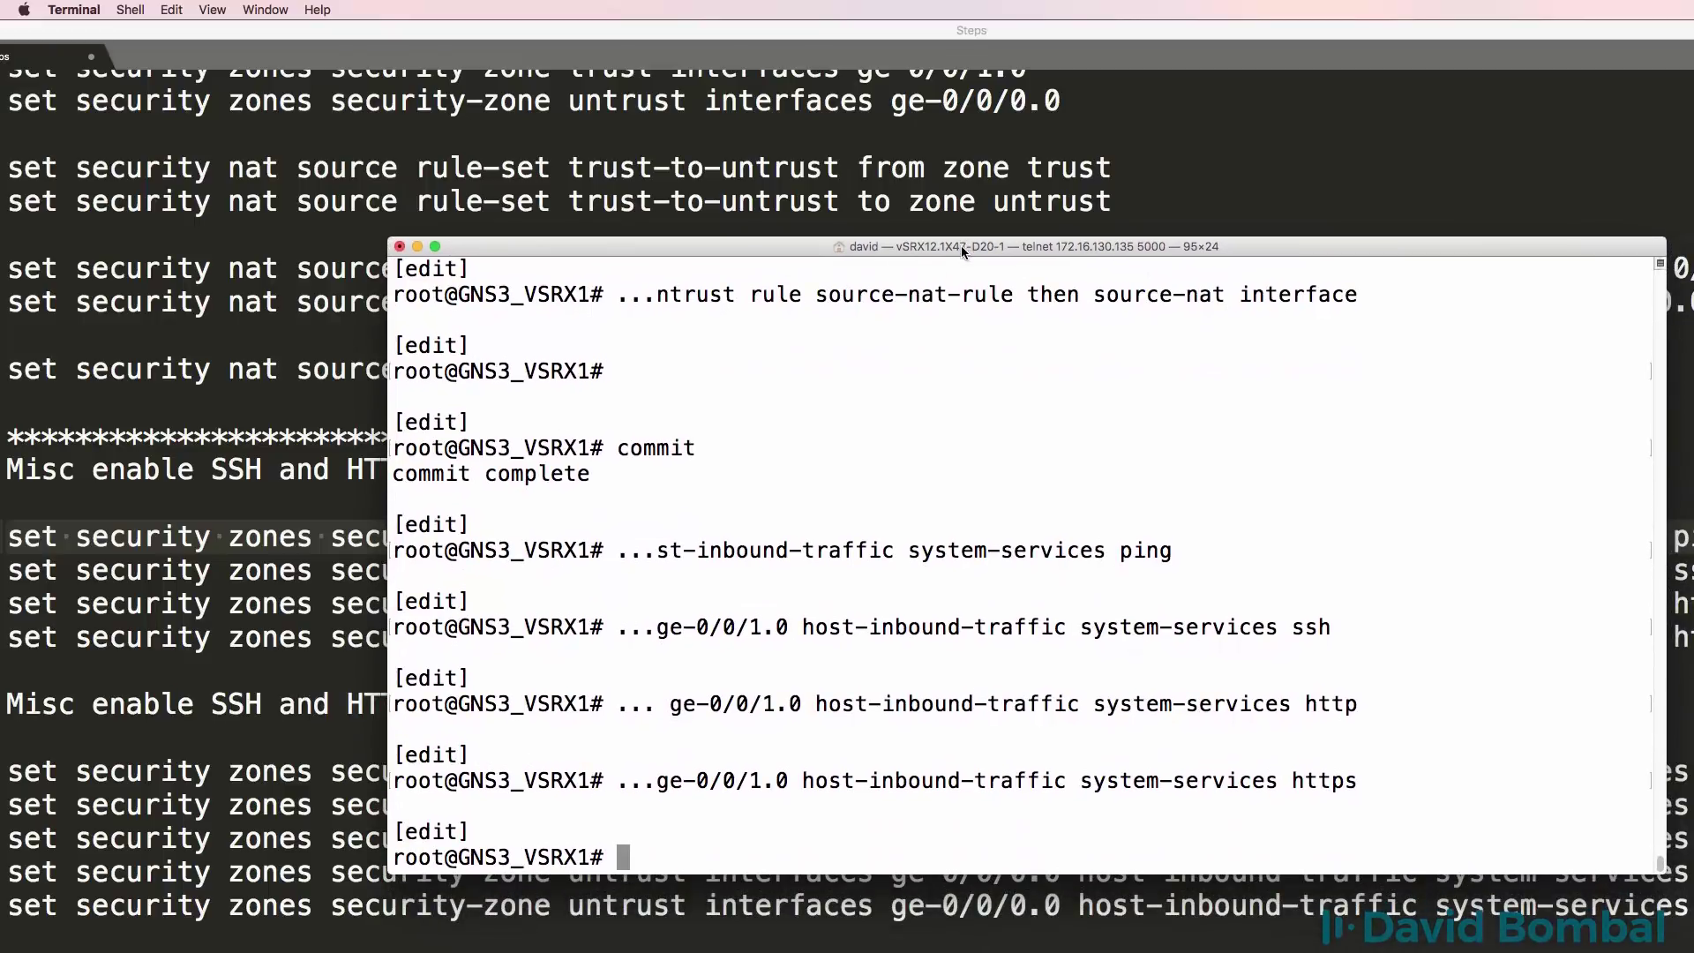
{"action": "left_click", "coordinate": [188, 678]}
{"action": "scroll", "coordinate": [266, 673], "scroll_direction": "down", "scroll_amount": 5}
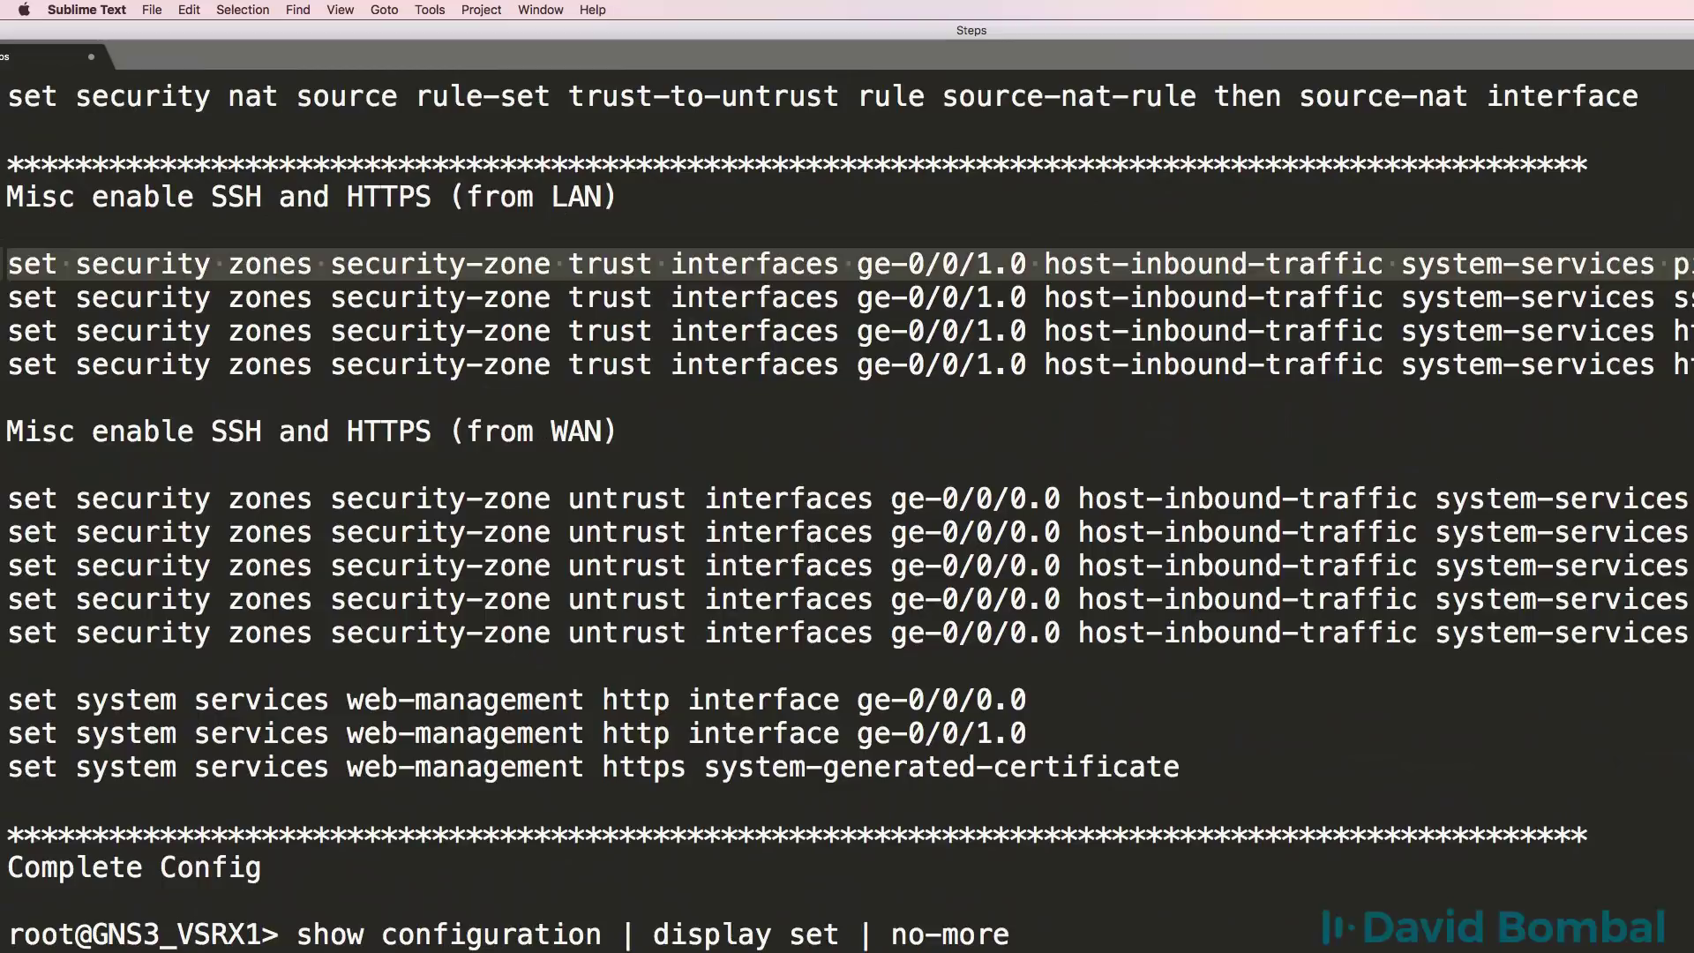
{"action": "mouse_move", "coordinate": [7, 532]}
{"action": "left_mouse_down"}
{"action": "mouse_move", "coordinate": [399, 532]}
{"action": "mouse_move", "coordinate": [5, 501]}
{"action": "left_mouse_up"}
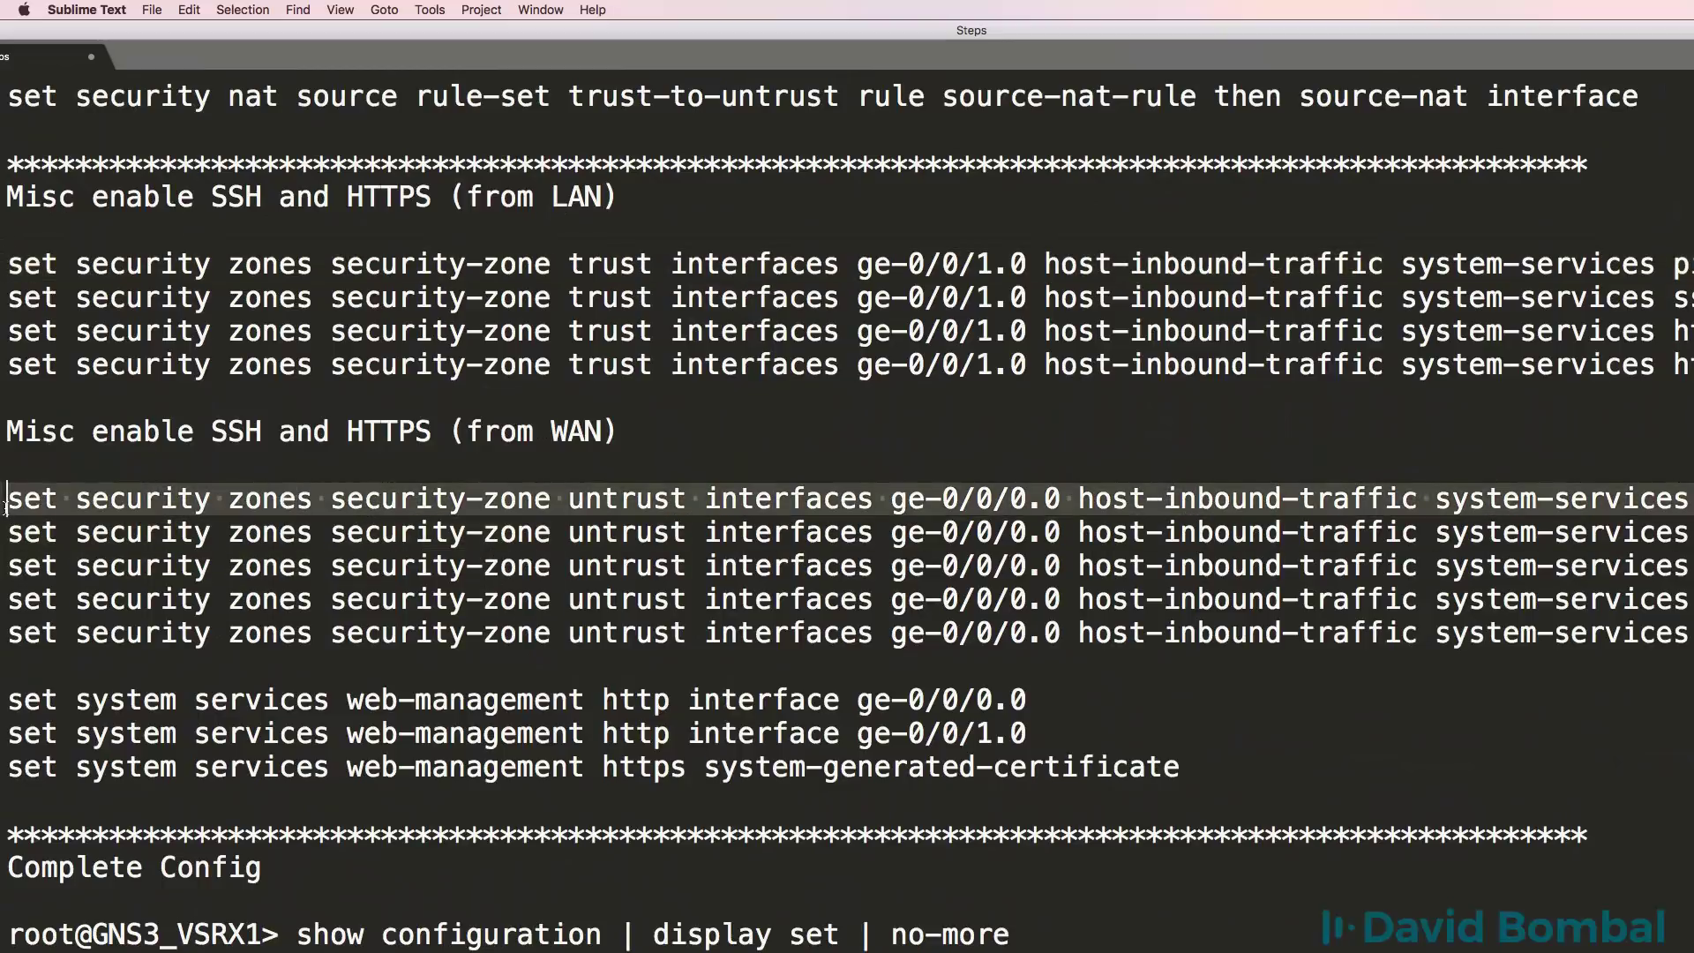
{"action": "key", "text": "super+c"}
{"action": "key", "text": "super+Tab"}
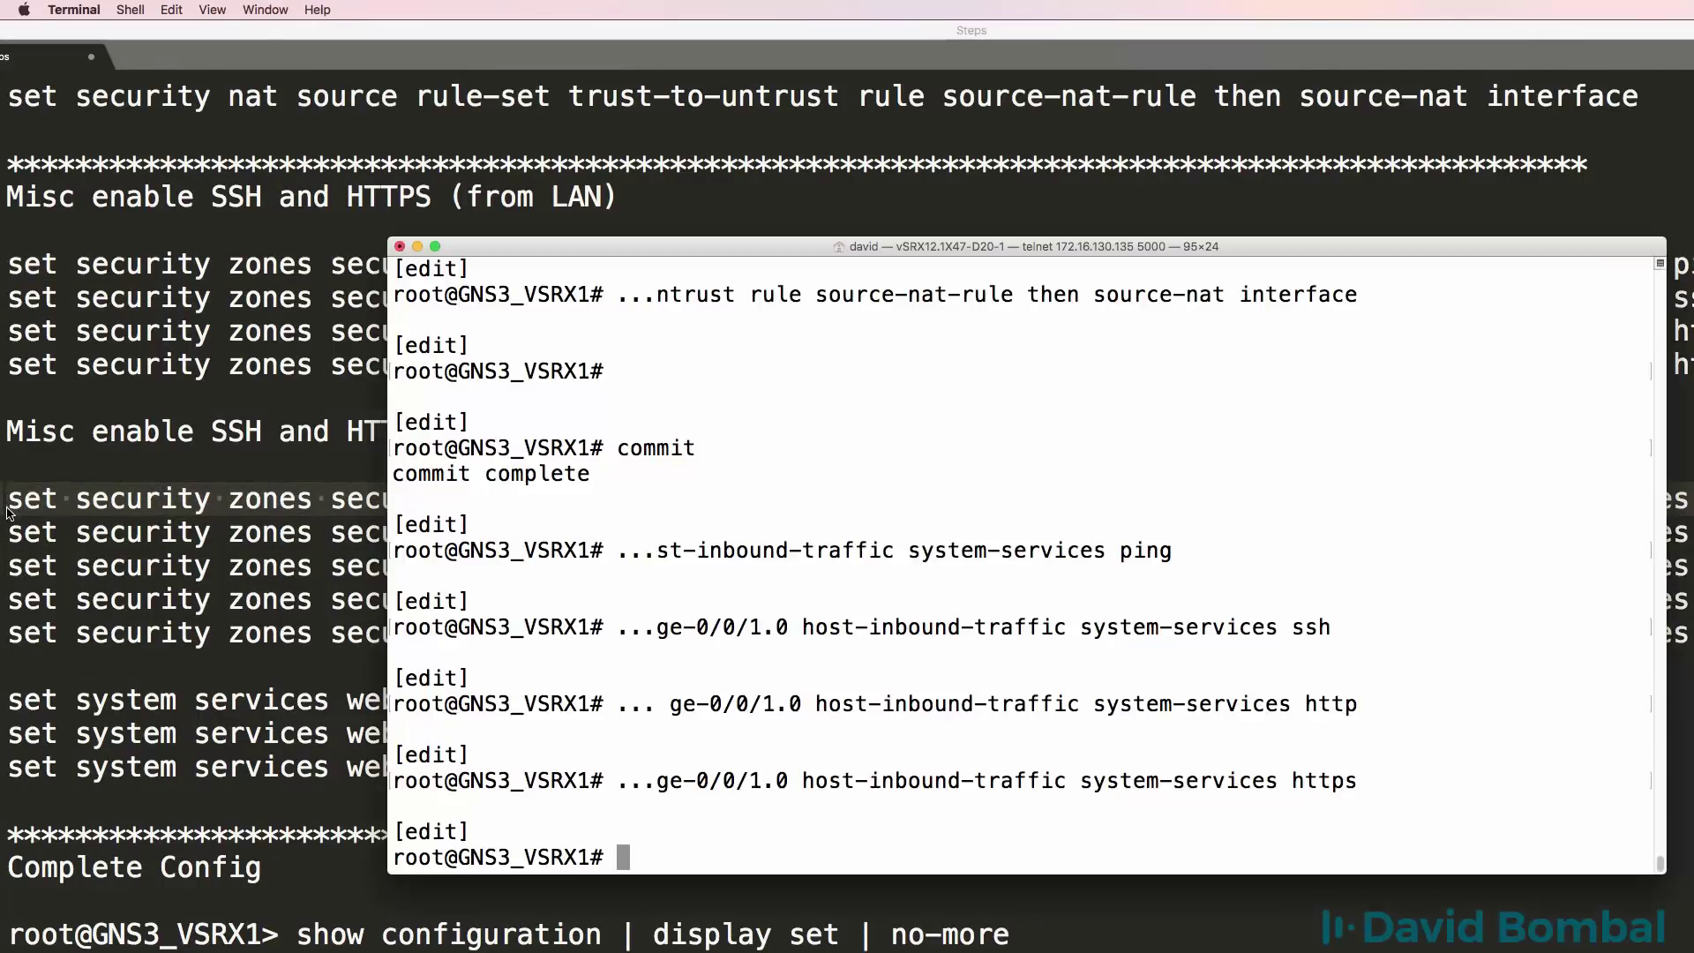
{"action": "key", "text": "super+v"}
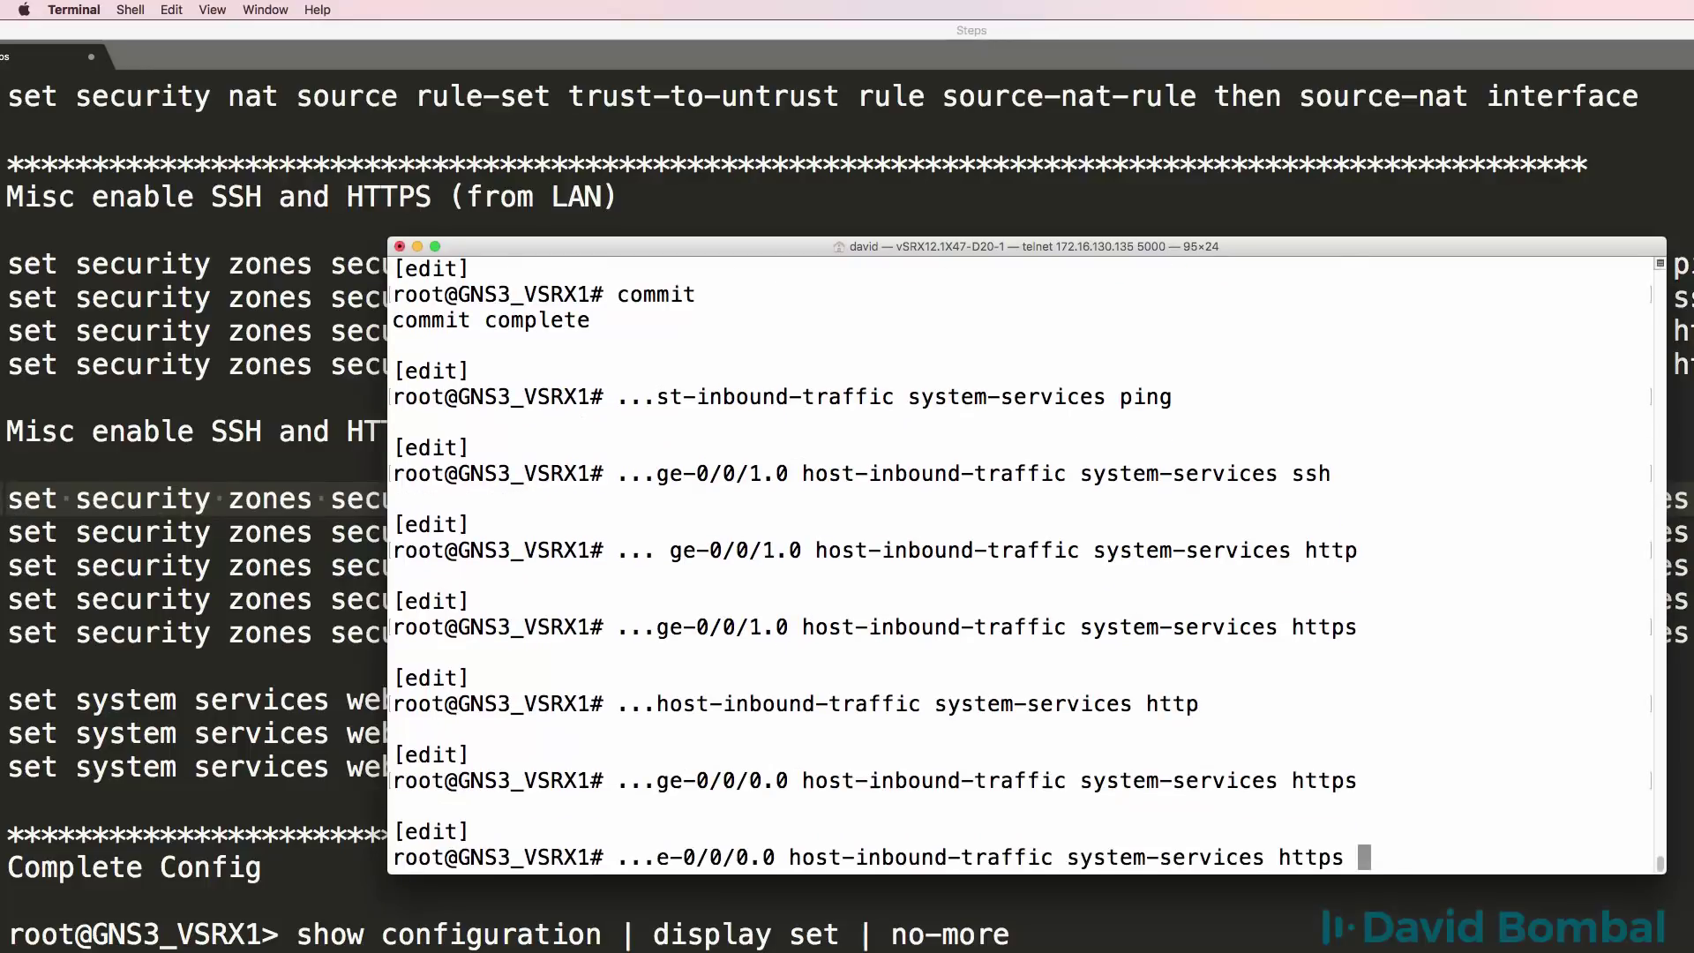
{"action": "key", "text": "BackSpace"}
{"action": "key", "text": "BackSpace"}
{"action": "key", "text": "BackSpace"}
{"action": "key", "text": "Return"}
Add telnet and dhcp inbound services on ge-0/0/0.0 and commit.
{"action": "key", "text": "Up"}
{"action": "key", "text": "BackSpace"}
{"action": "key", "text": "BackSpace"}
{"action": "key", "text": "BackSpace"}
{"action": "type", "text": "telnet"}
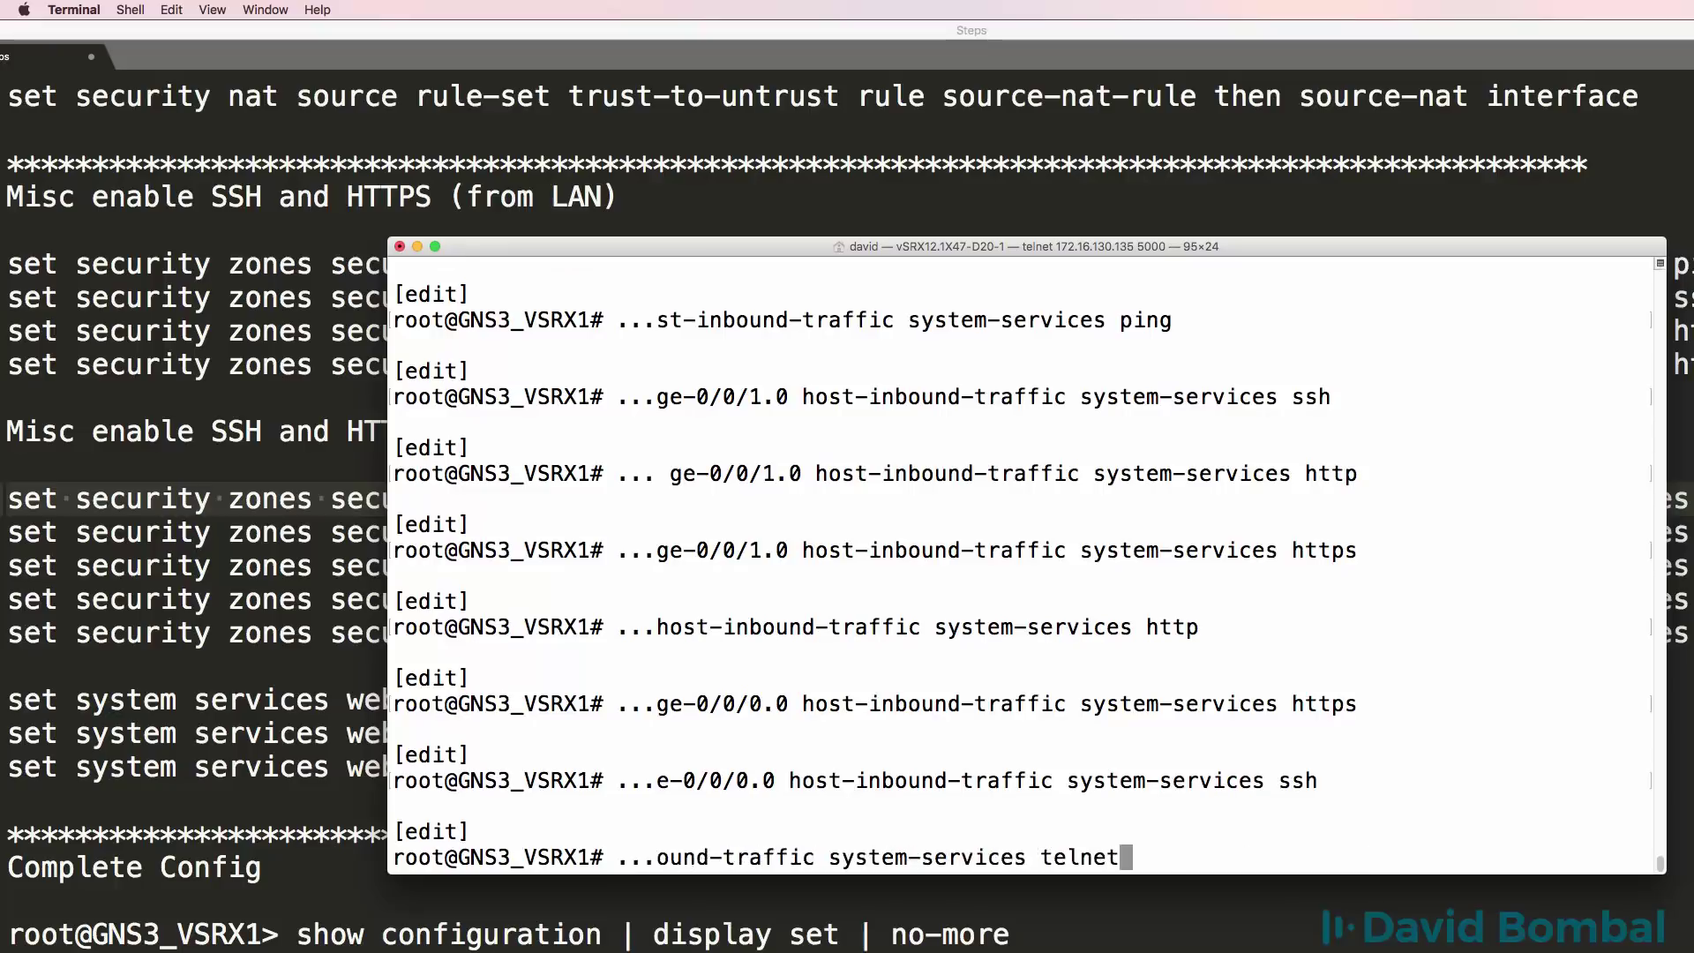
{"action": "key", "text": "Return"}
{"action": "key", "text": "Up"}
{"action": "key", "text": "BackSpace"}
{"action": "key", "text": "BackSpace"}
{"action": "key", "text": "BackSpace"}
{"action": "key", "text": "BackSpace"}
{"action": "key", "text": "BackSpace"}
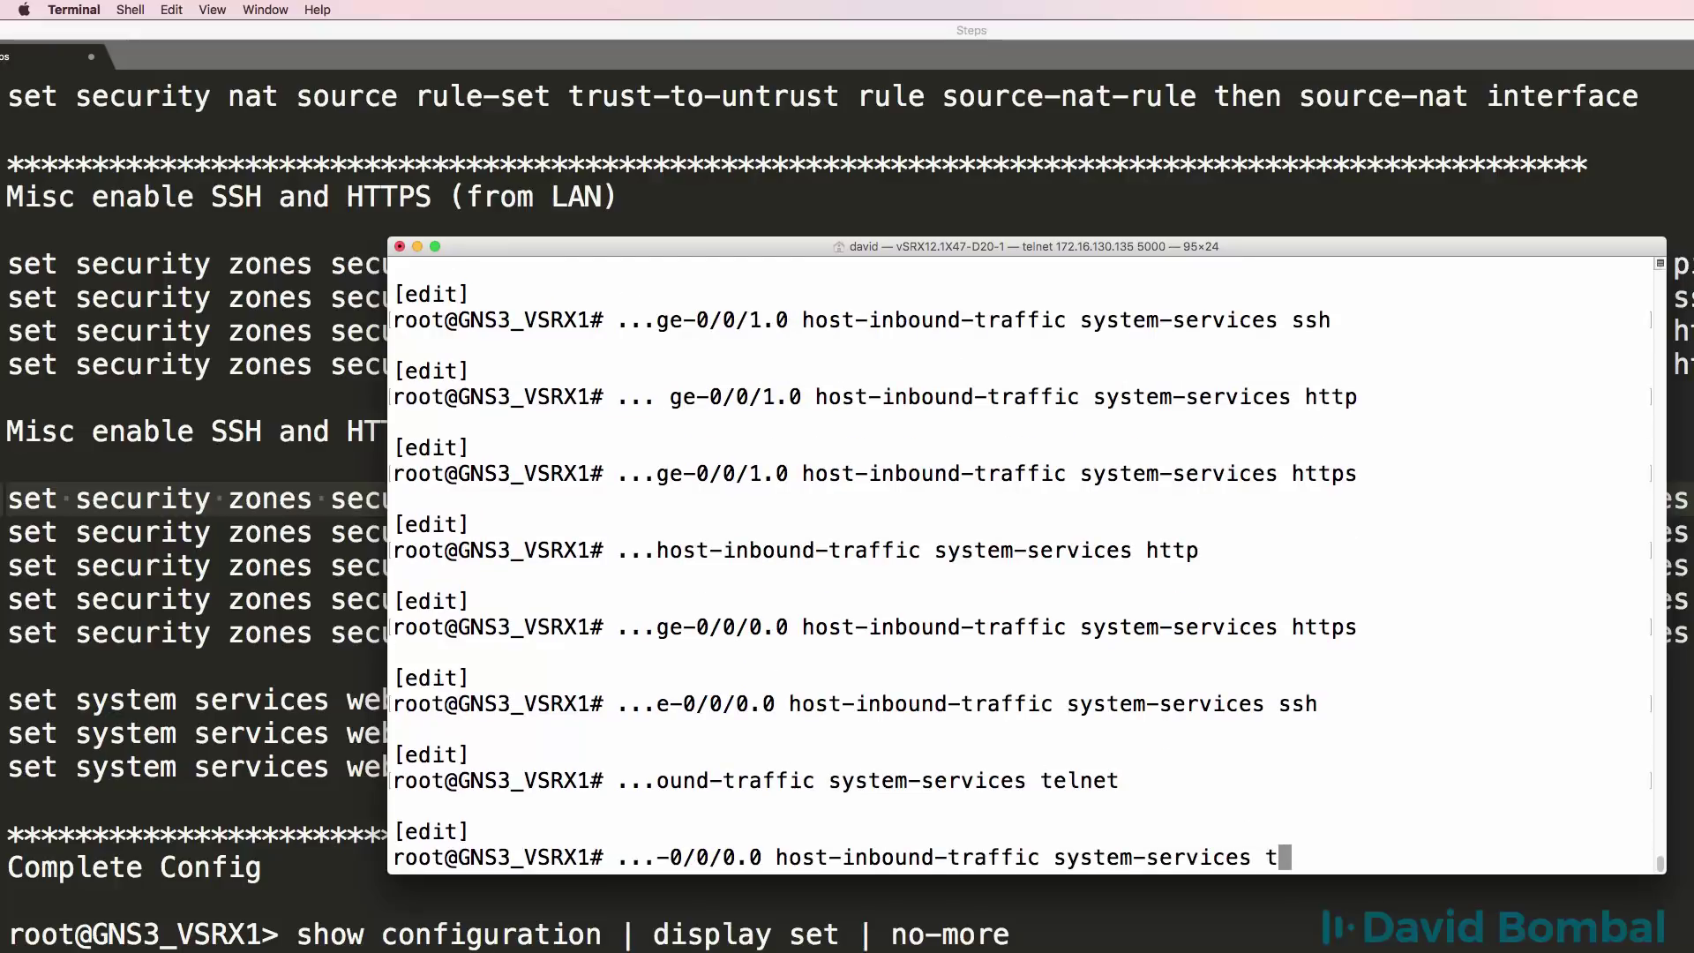
{"action": "type", "text": "dhcp"}
{"action": "key", "text": "Return"}
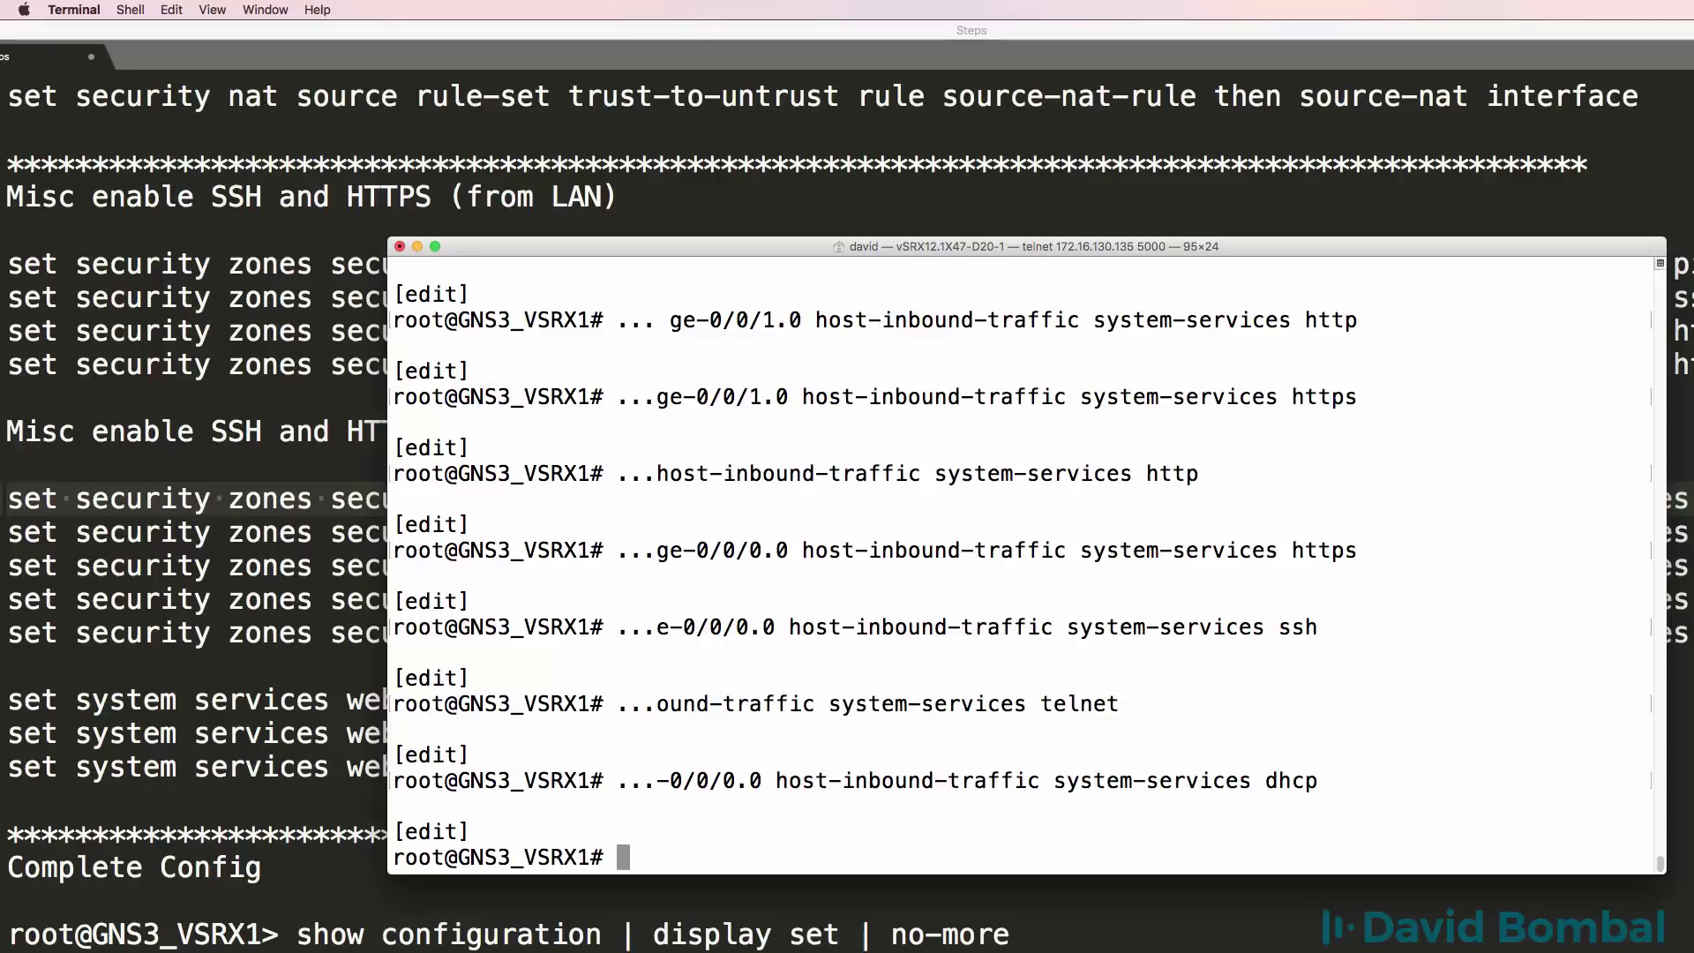
{"action": "type", "text": "commit"}
{"action": "key", "text": "Return"}
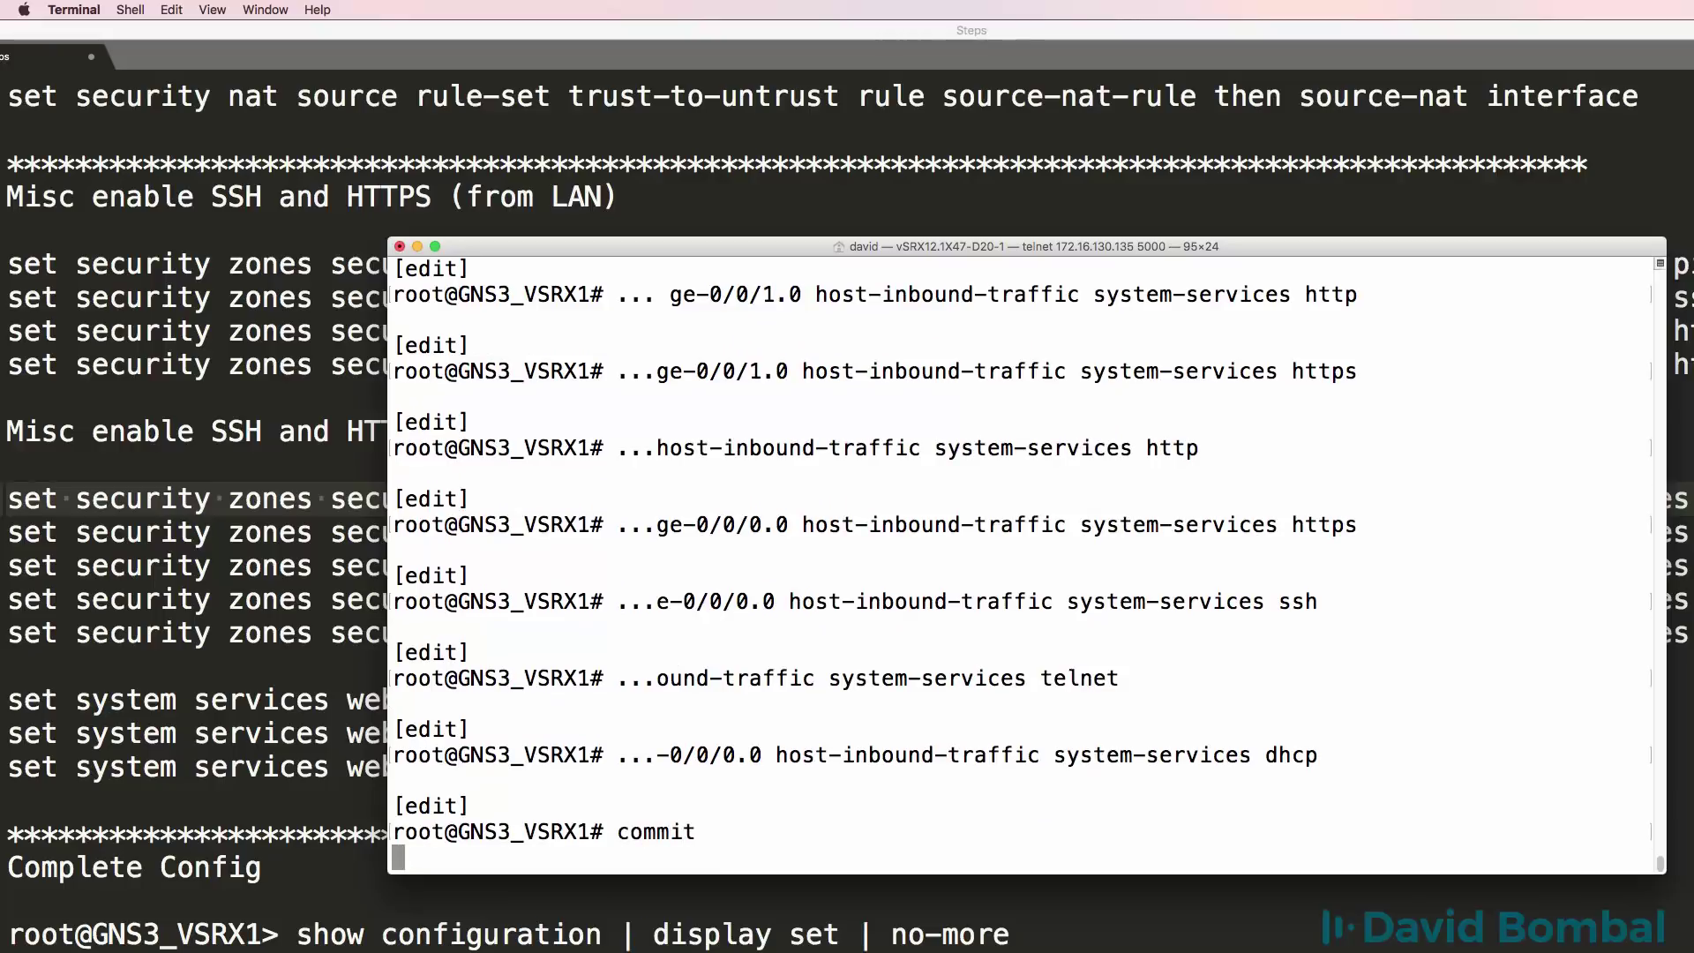
Enable HTTP web management on interface ge-0/0/0.0.
{"action": "key", "text": "super+Tab"}
{"action": "scroll", "coordinate": [1105, 542], "scroll_direction": "down", "scroll_amount": 3}
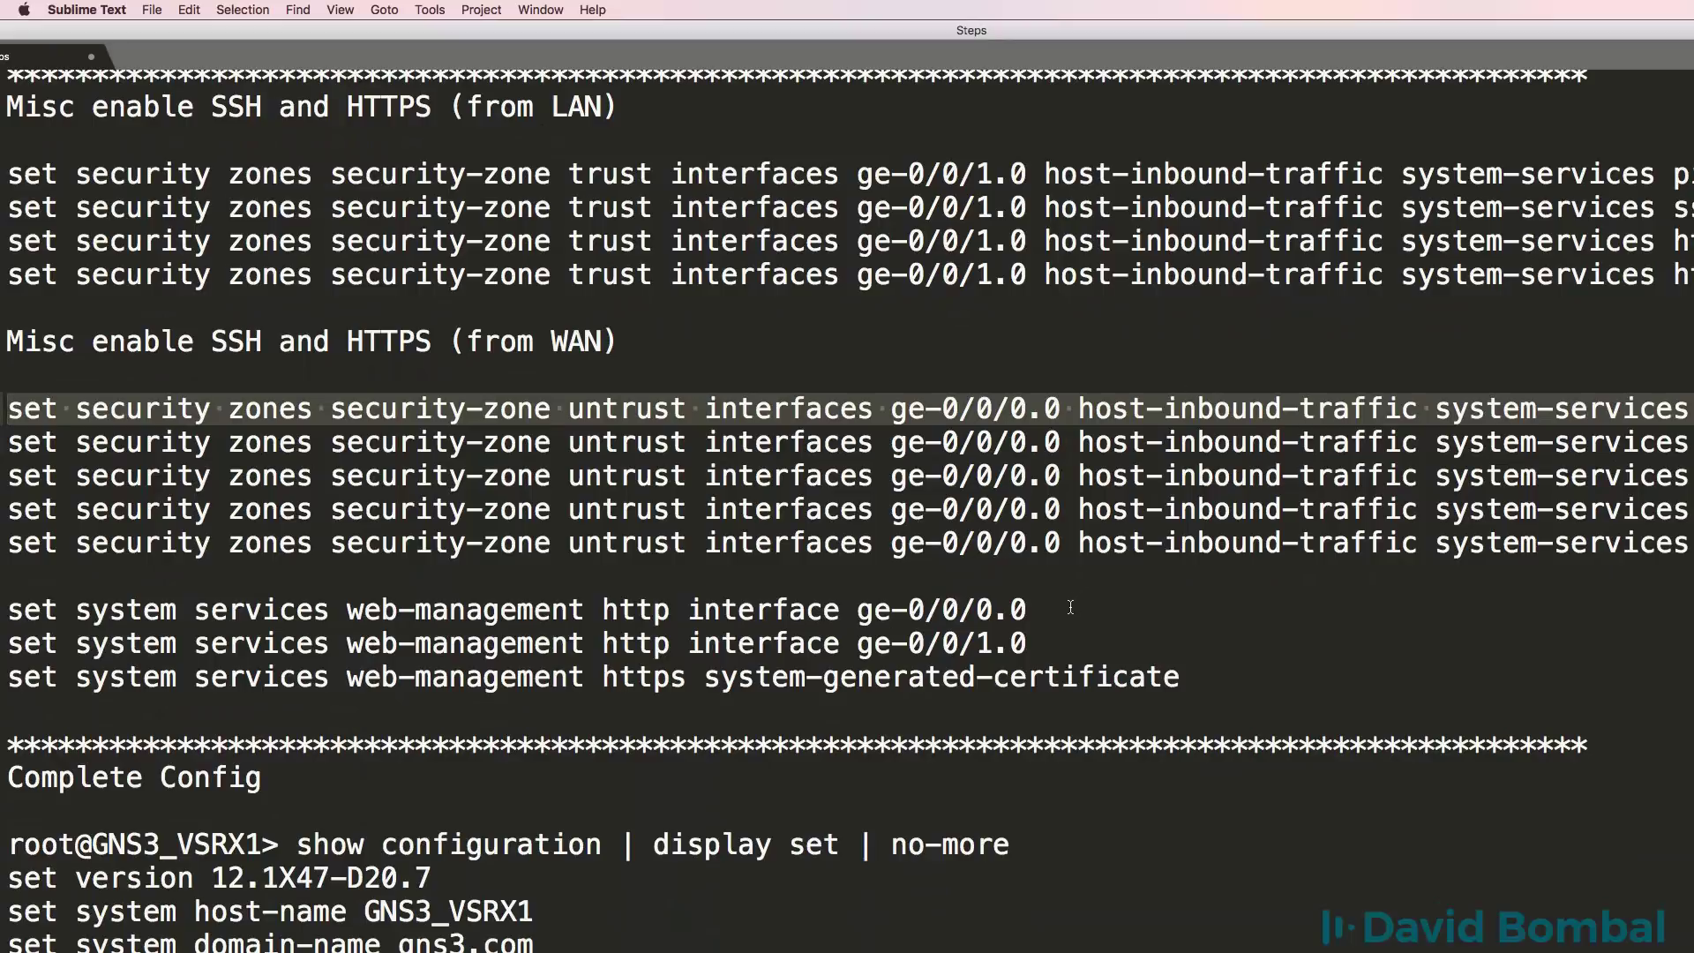
{"action": "left_click_drag", "start_coordinate": [1070, 607], "coordinate": [2, 603]}
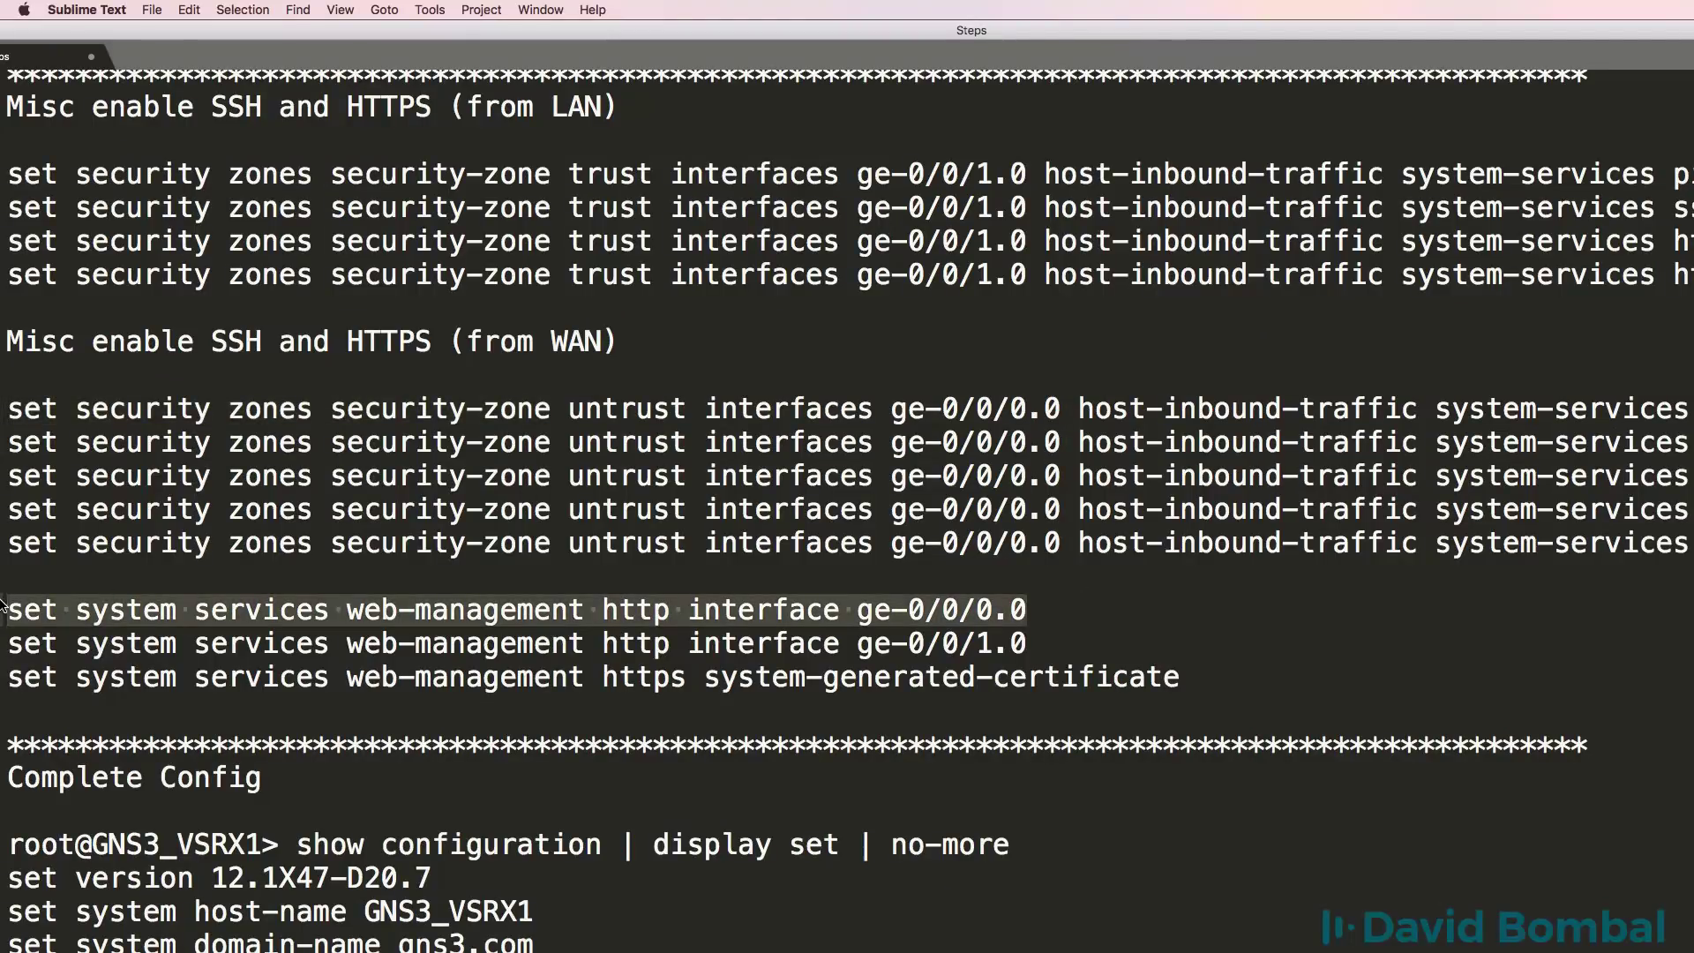
{"action": "key", "text": "super+c"}
{"action": "key", "text": "super+Tab"}
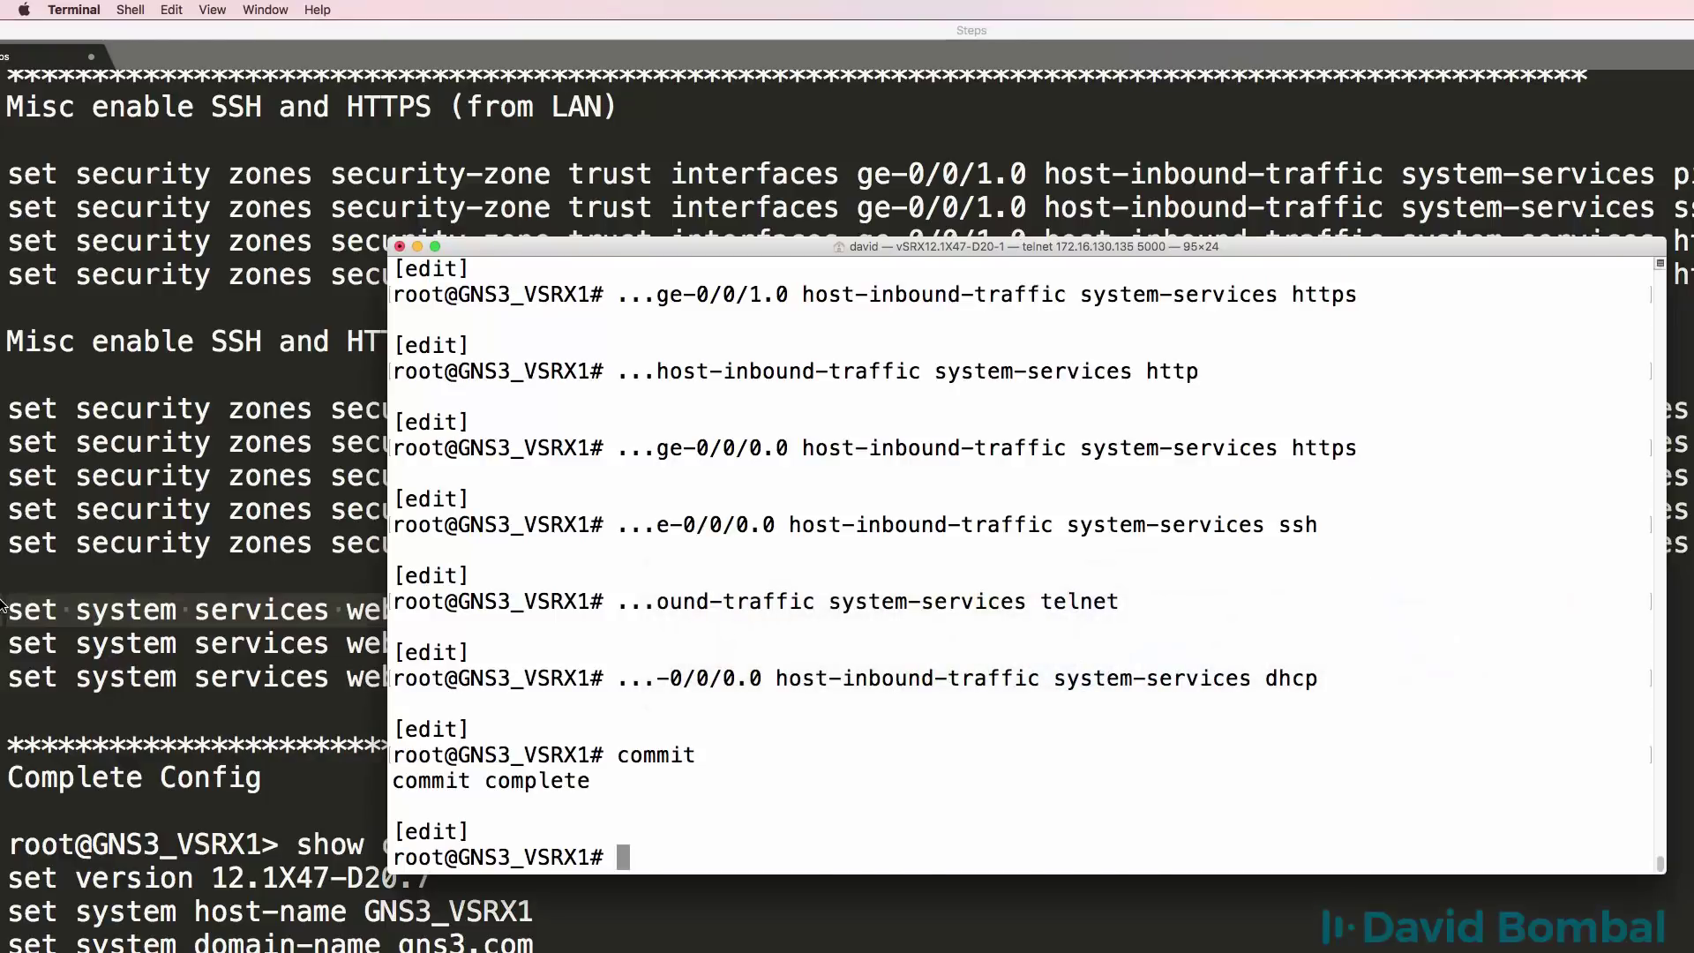
{"action": "key", "text": "super+v"}
{"action": "key", "text": "Return"}
Enable HTTP web management on ge-0/0/1.0 as well.
{"action": "key", "text": "super+Tab"}
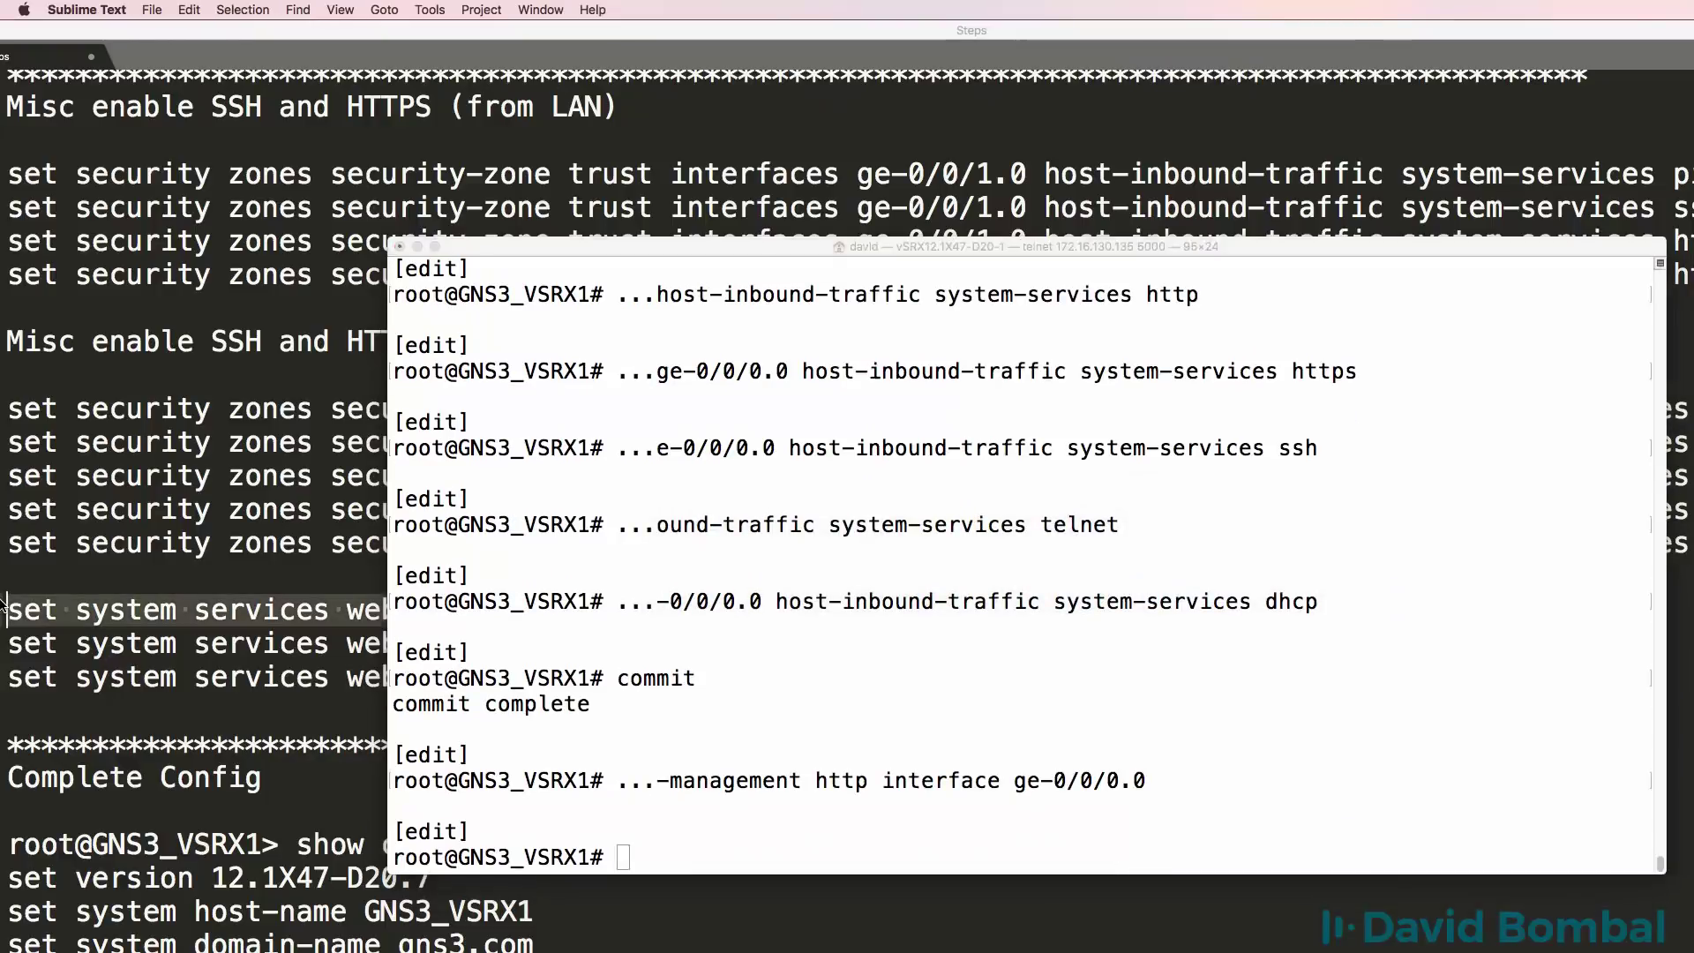
{"action": "key", "text": "super+Tab"}
{"action": "key", "text": "super+v"}
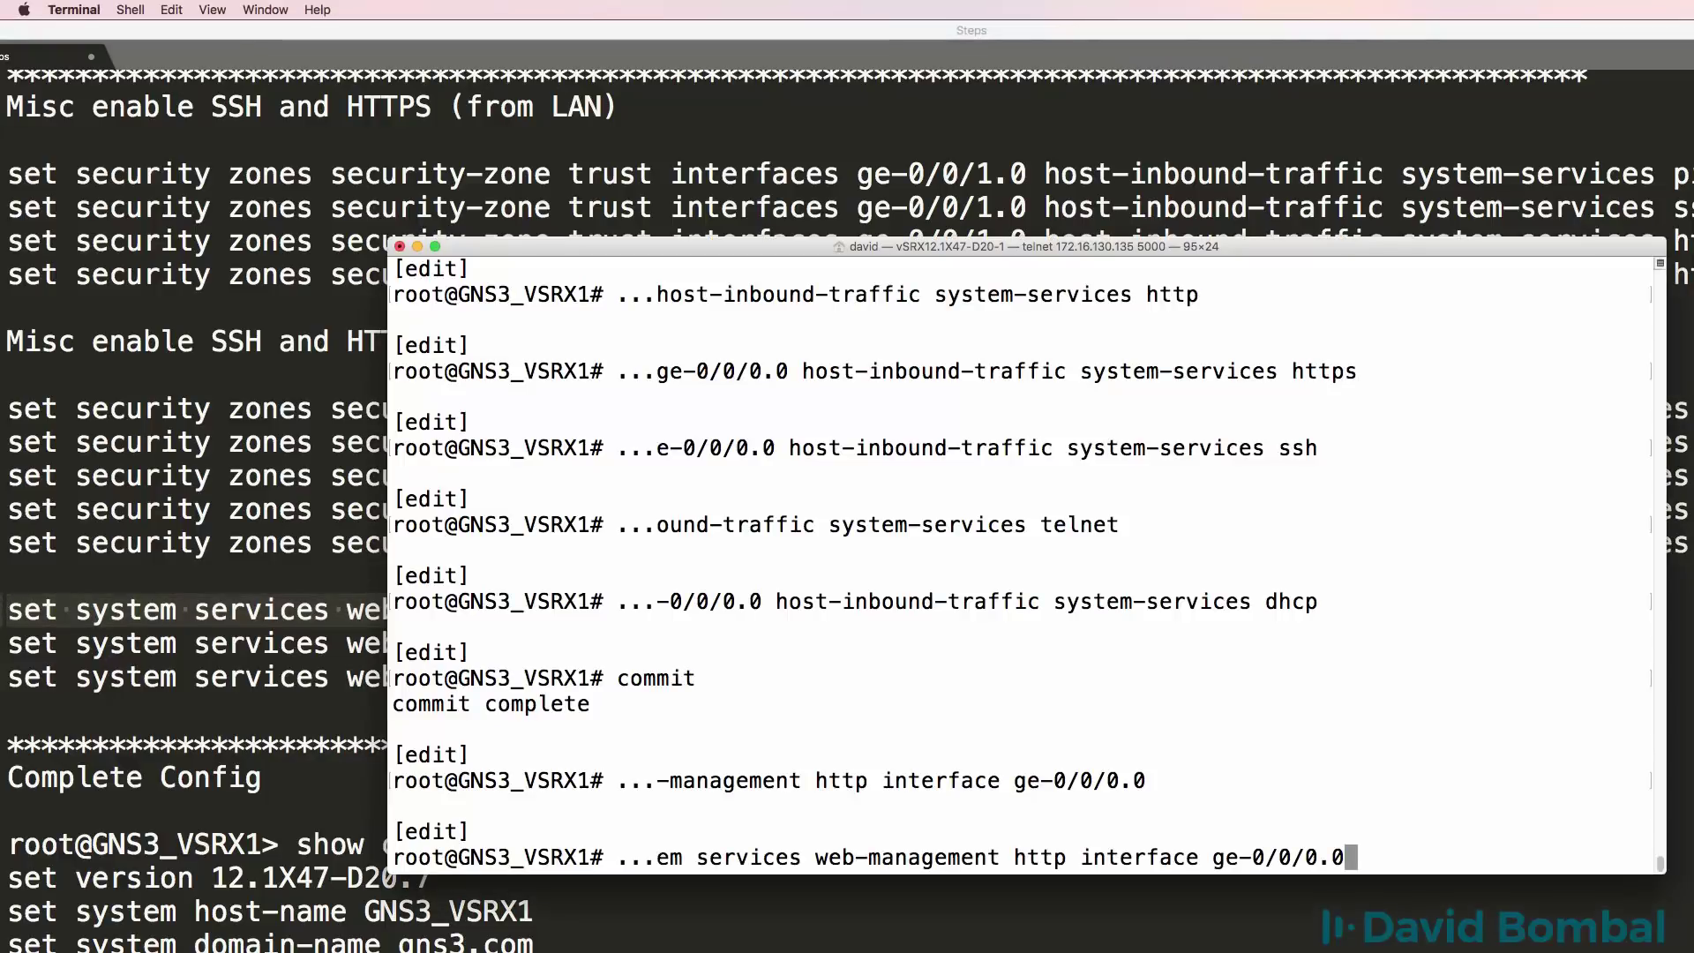
{"action": "key", "text": "BackSpace"}
{"action": "type", "text": "1"}
{"action": "key", "text": "Return"}
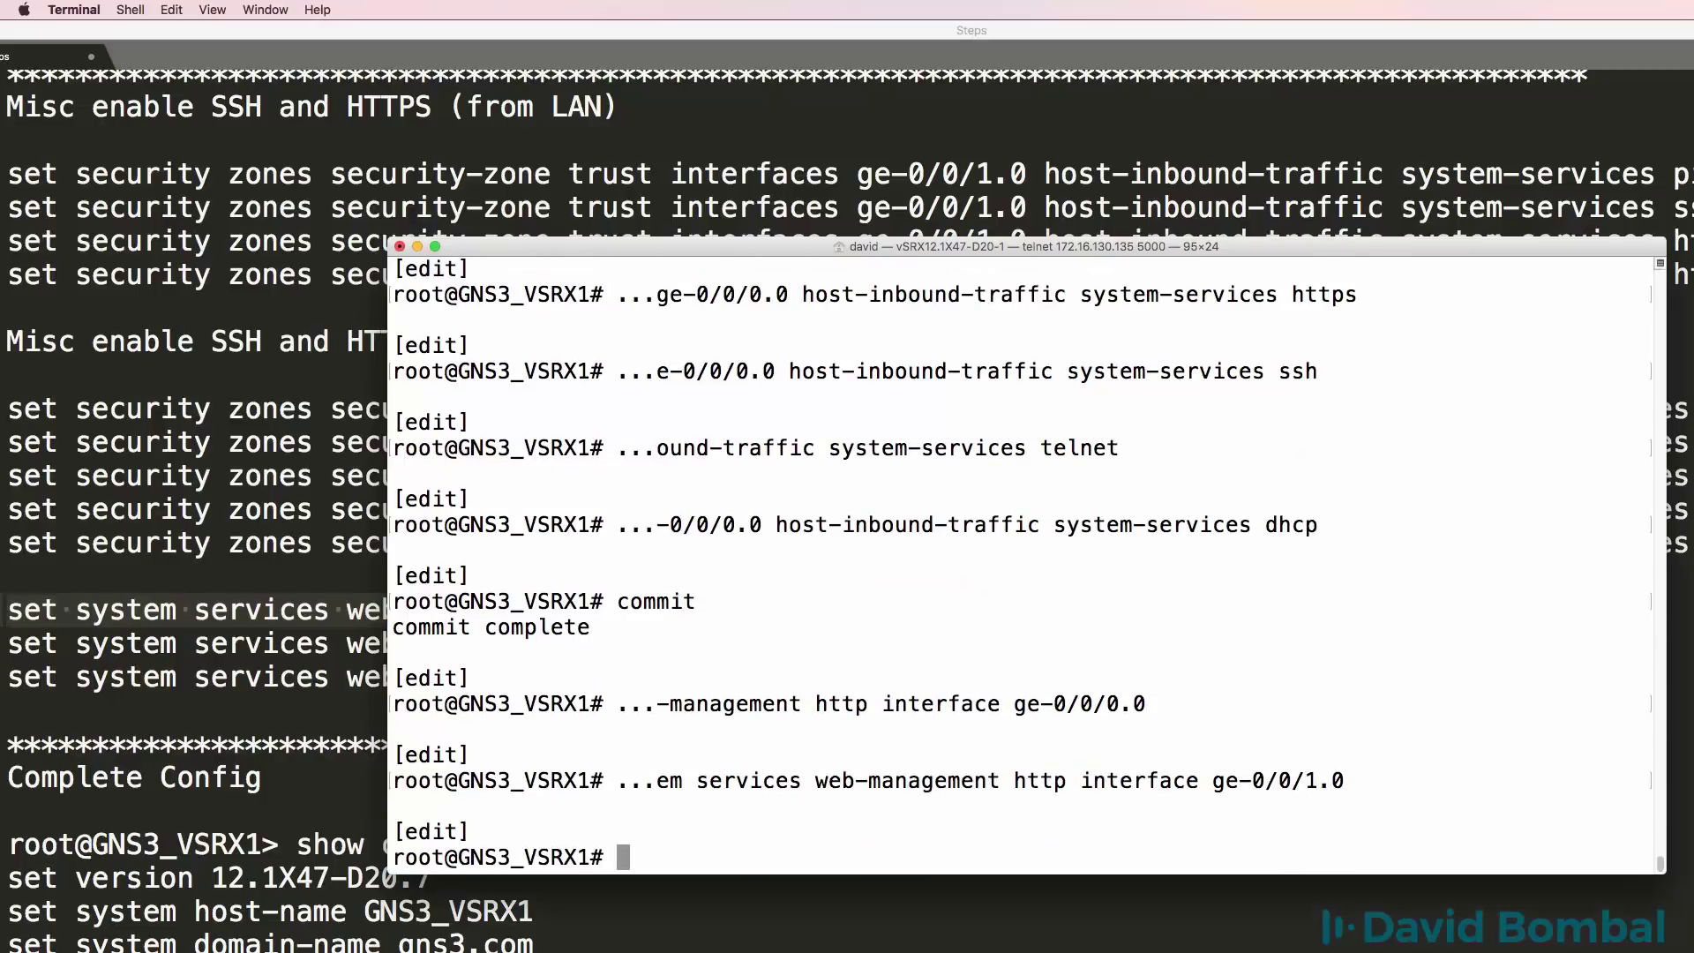
Enable HTTPS web management with a system-generated certificate.
{"action": "key", "text": "super+Tab"}
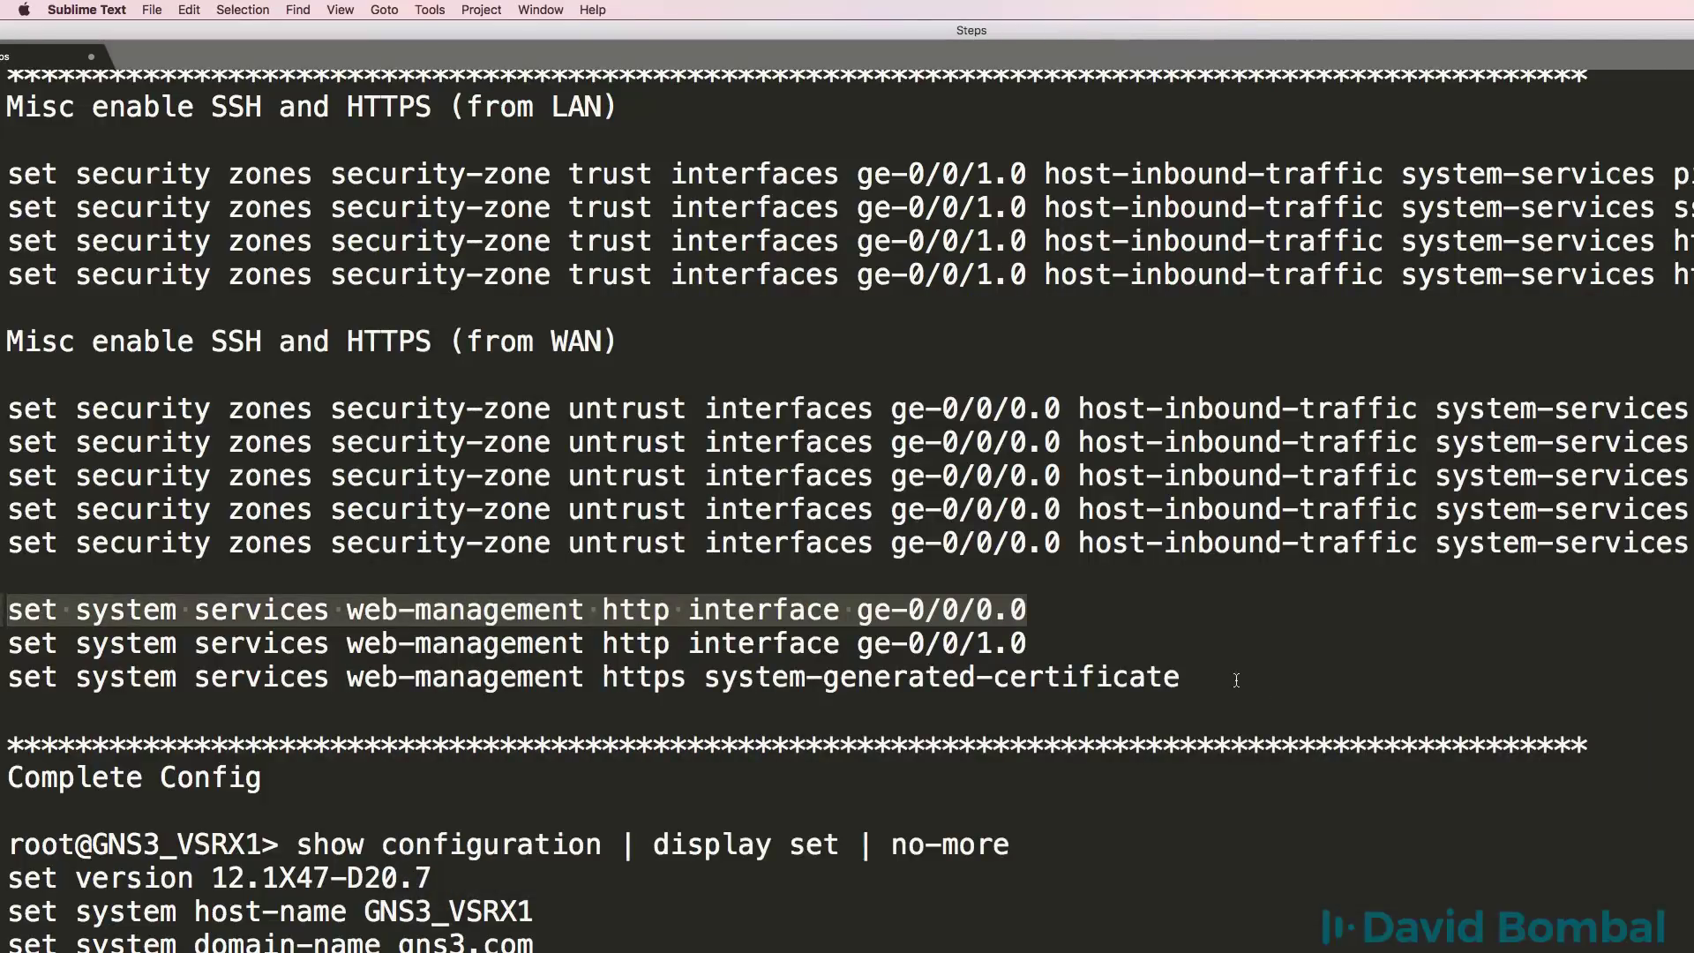
{"action": "left_click_drag", "start_coordinate": [1236, 680], "coordinate": [2, 686]}
{"action": "key", "text": "super+c"}
{"action": "key", "text": "super+Tab"}
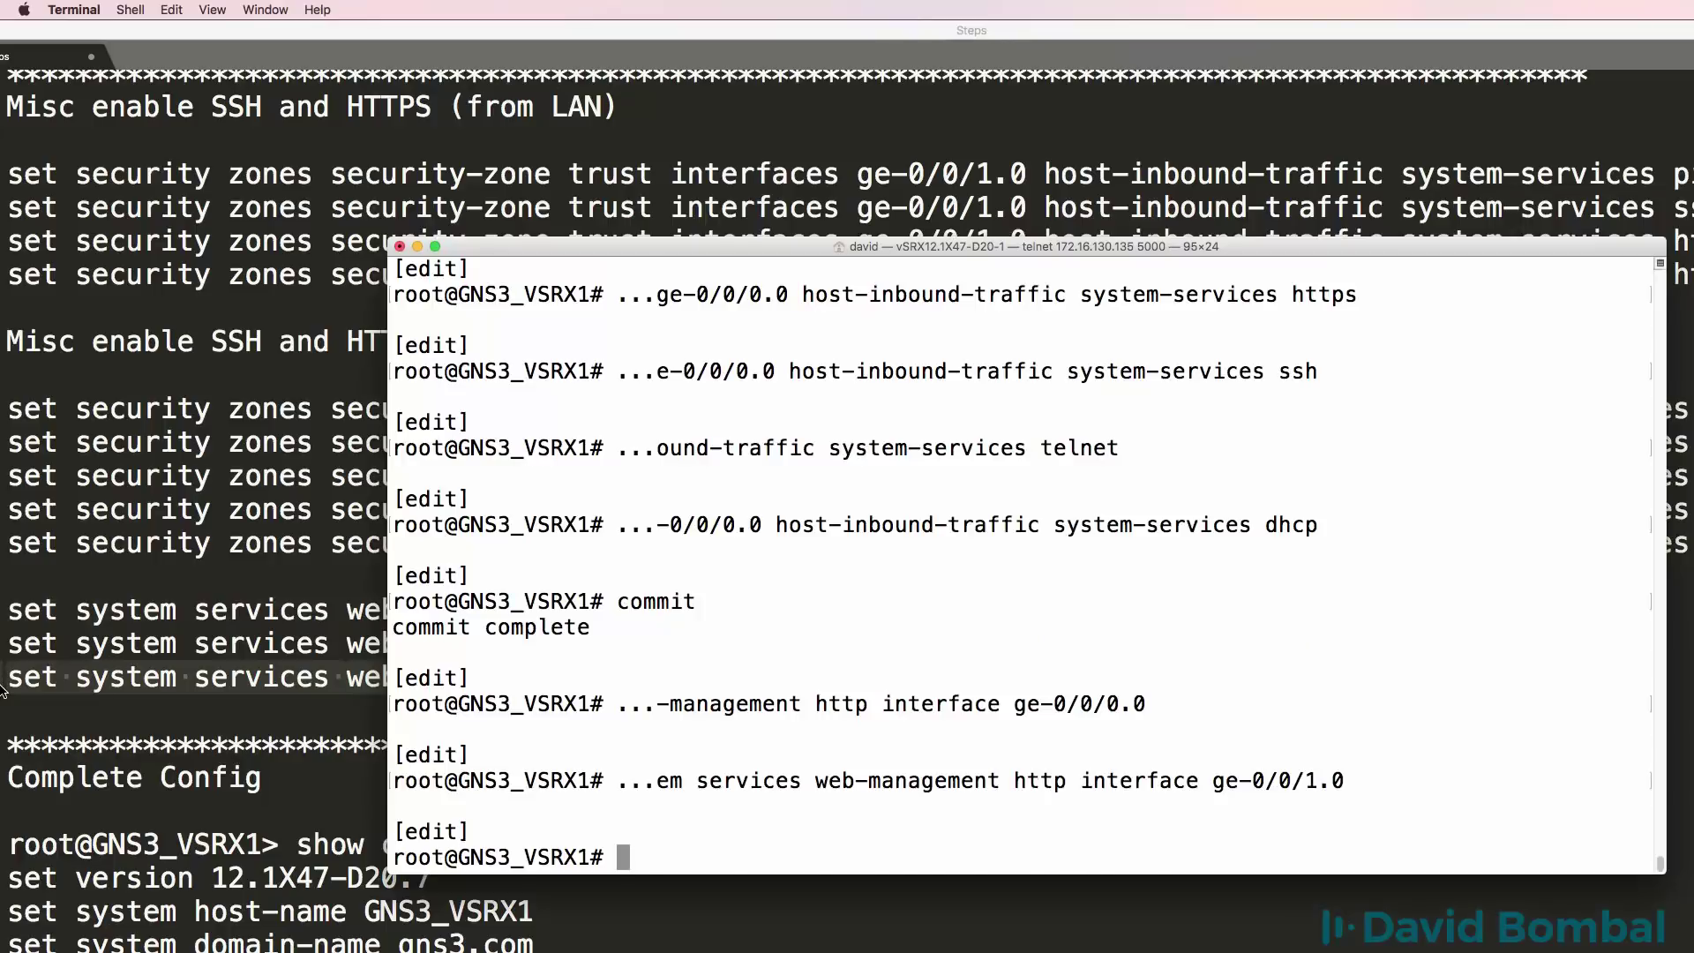
{"action": "key", "text": "super+v"}
{"action": "key", "text": "Return"}
Review the remaining notes and commit the web-management changes.
{"action": "key", "text": "super+Tab"}
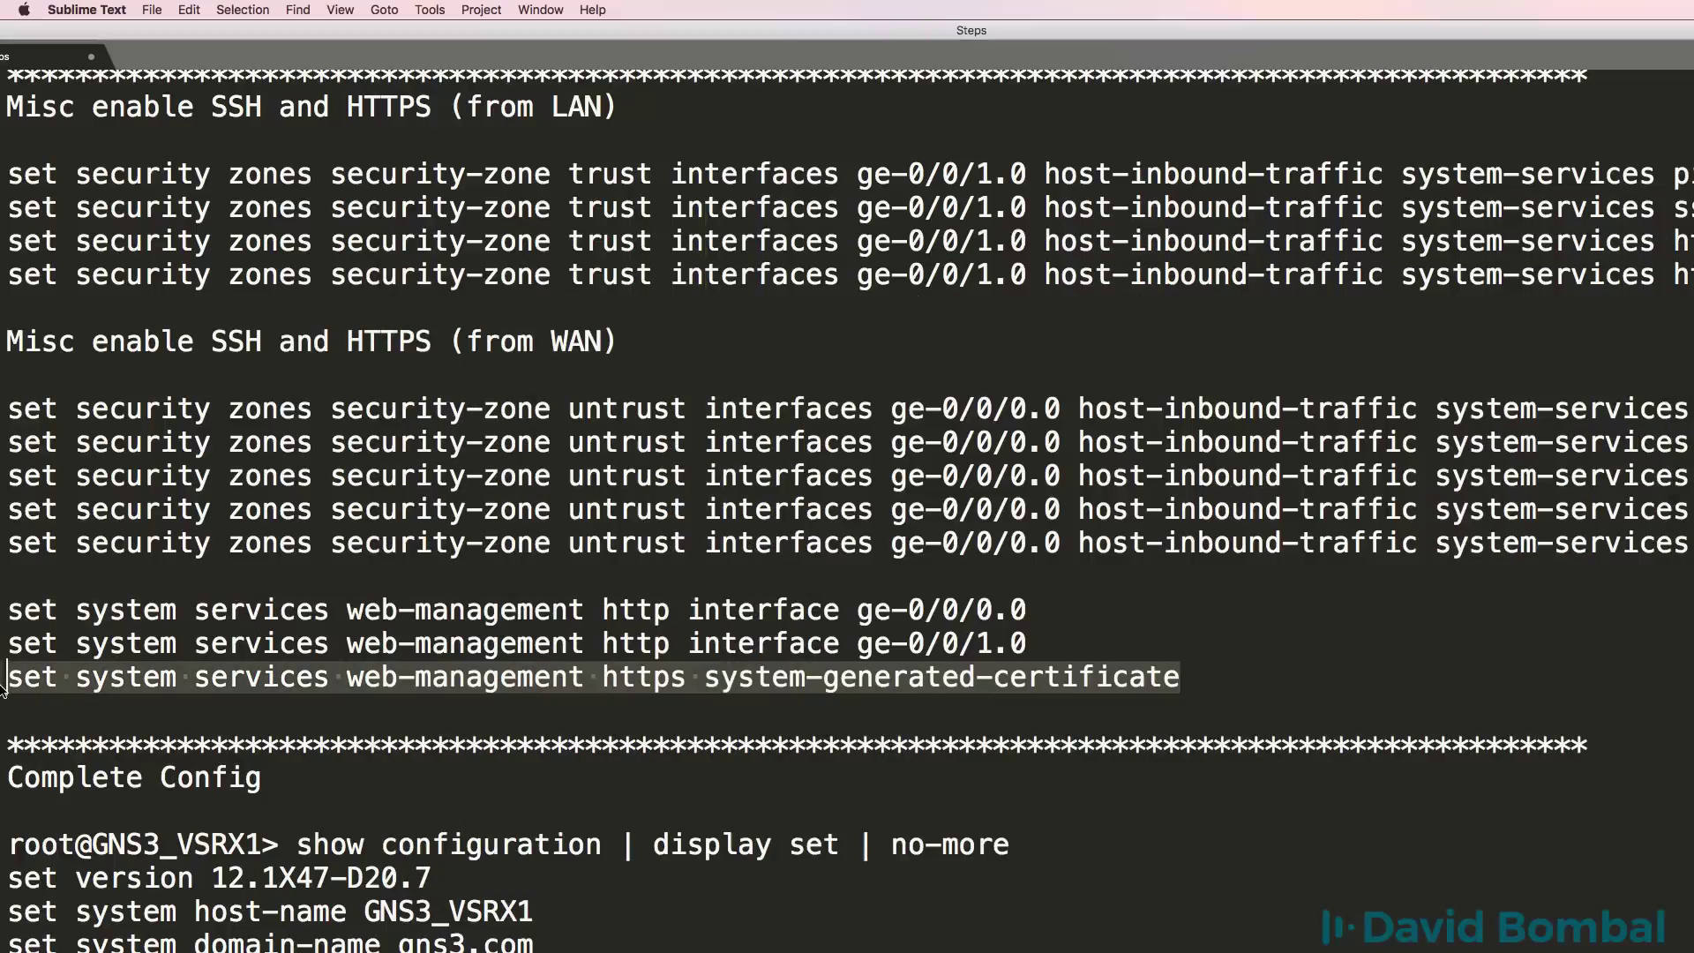
{"action": "scroll", "coordinate": [155, 707], "scroll_direction": "down", "scroll_amount": 15}
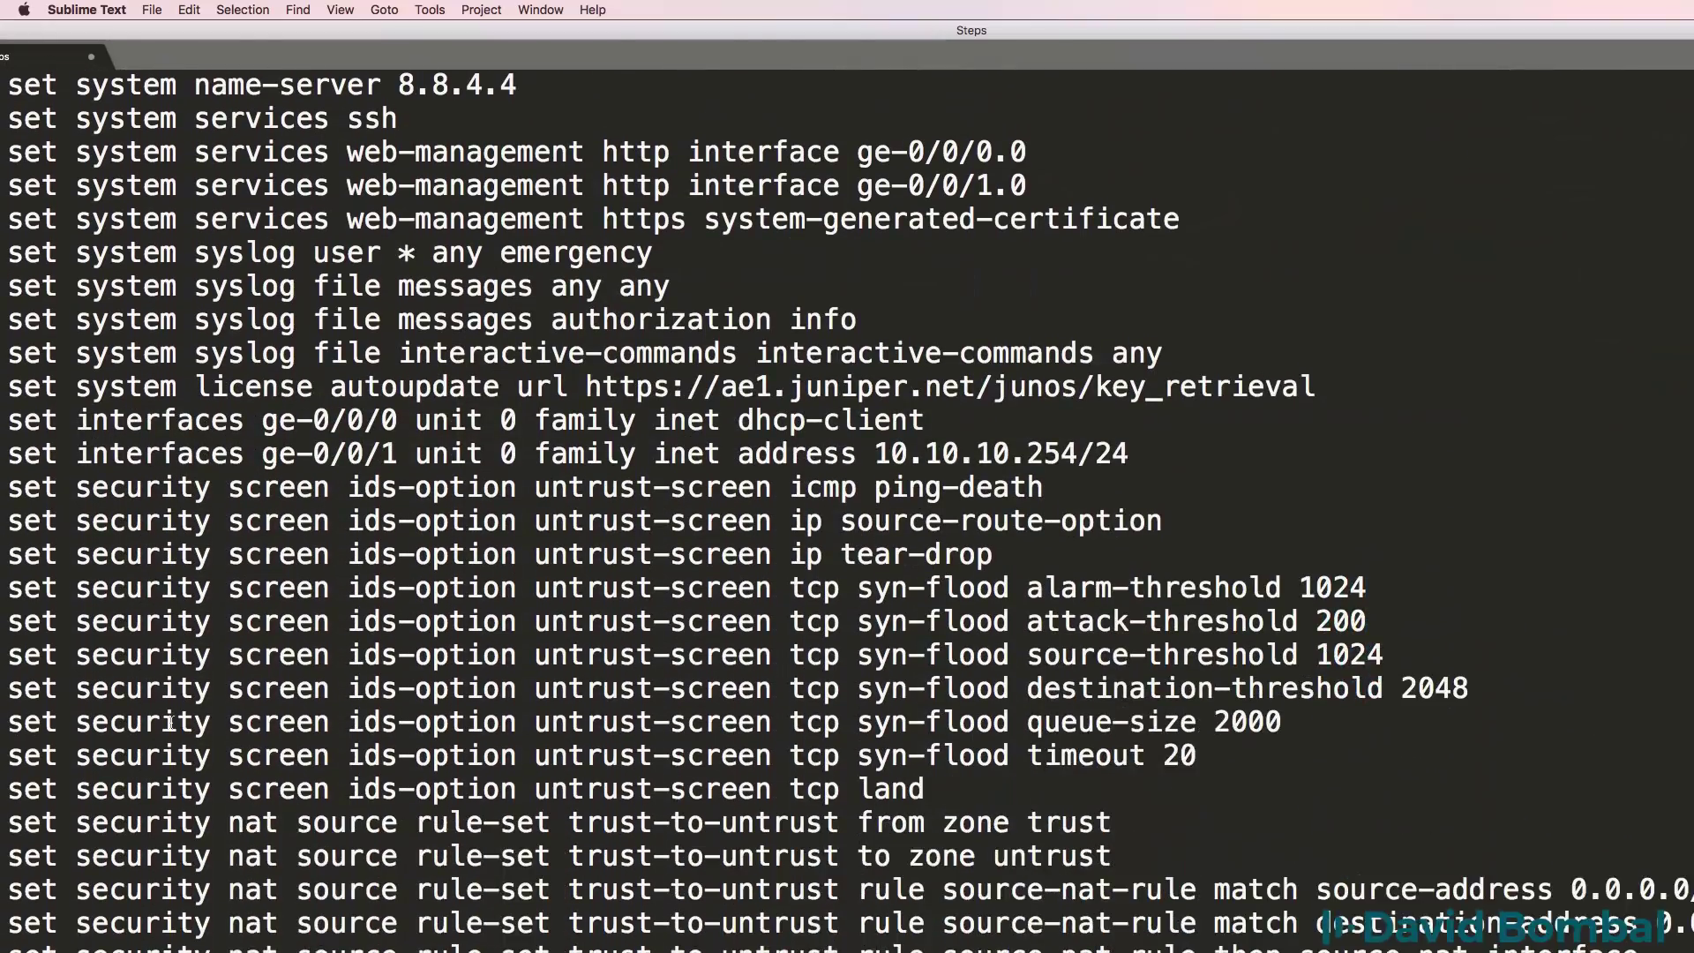
{"action": "scroll", "coordinate": [170, 723], "scroll_direction": "down", "scroll_amount": 4}
{"action": "scroll", "coordinate": [171, 724], "scroll_direction": "up", "scroll_amount": 18}
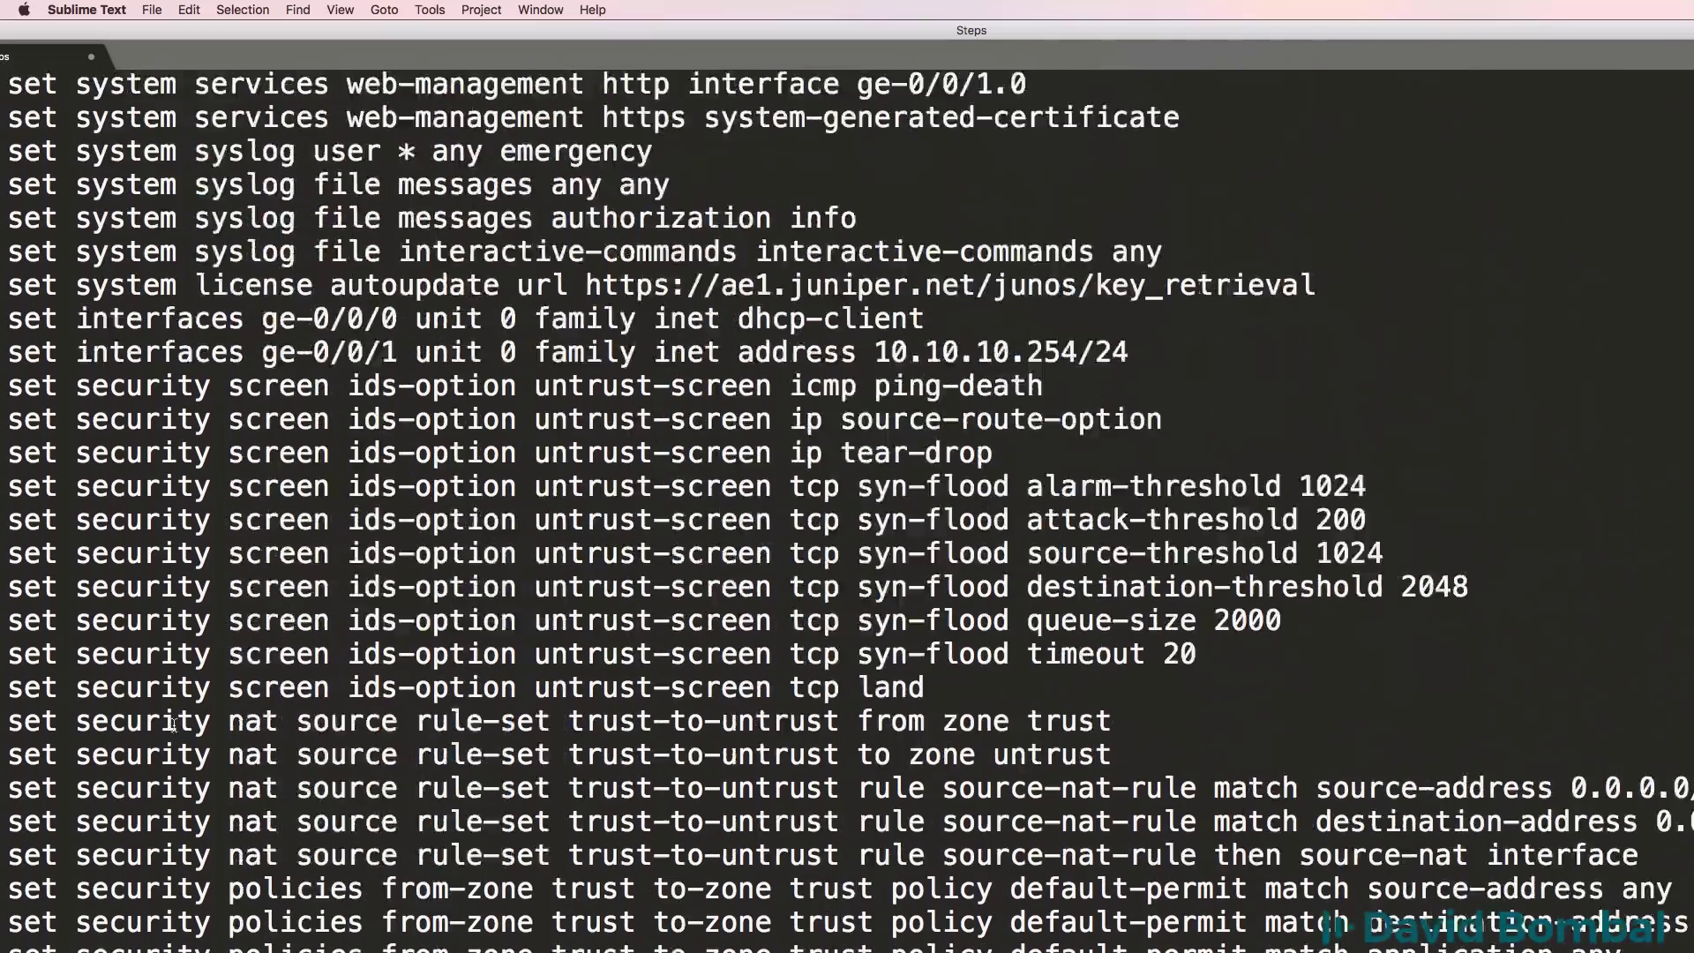
{"action": "scroll", "coordinate": [173, 724], "scroll_direction": "up", "scroll_amount": 11}
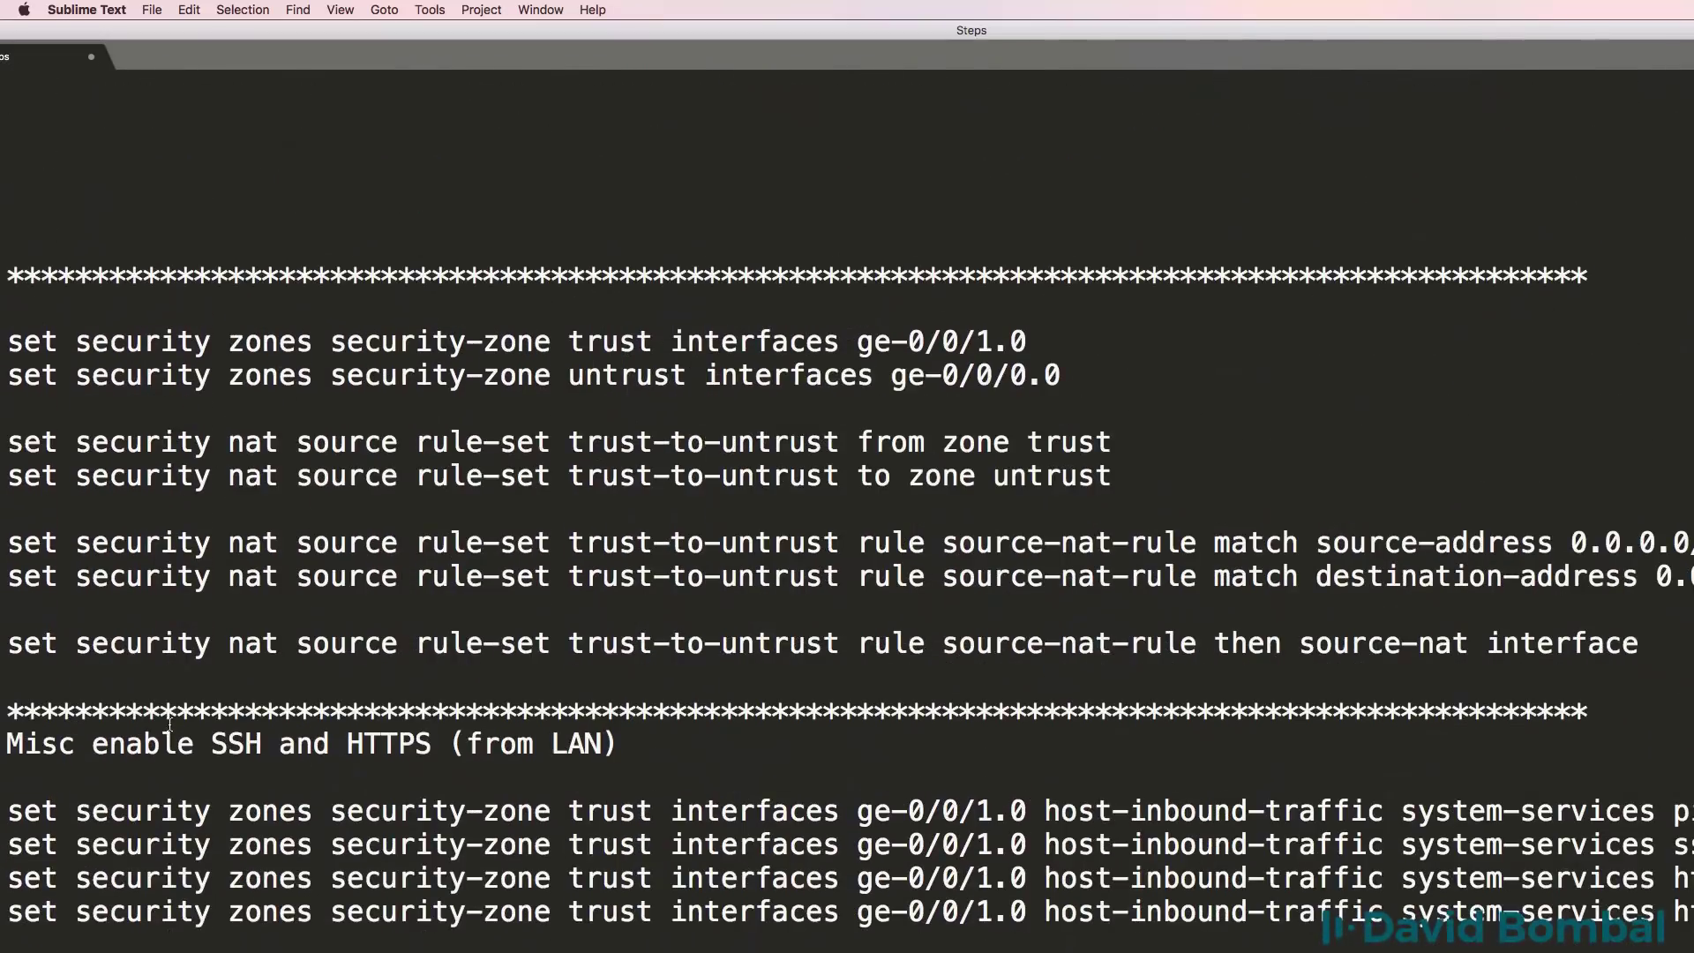
{"action": "scroll", "coordinate": [169, 724], "scroll_direction": "down", "scroll_amount": 1}
{"action": "key", "text": "super+Tab"}
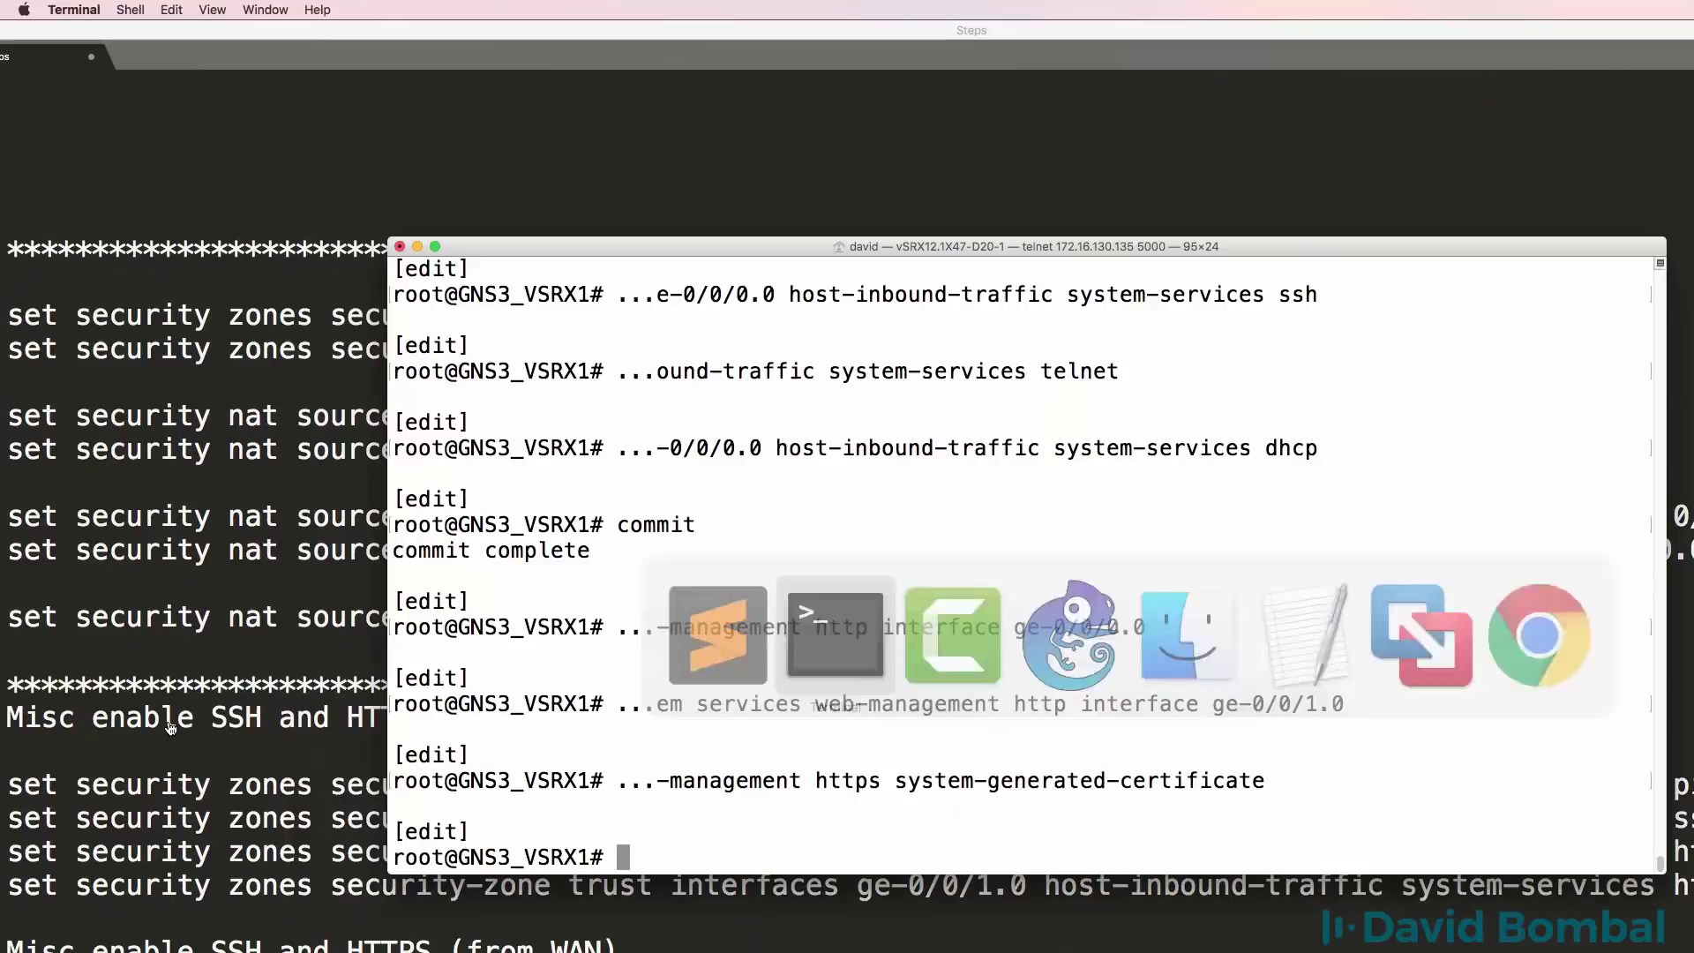
{"action": "type", "text": "commit"}
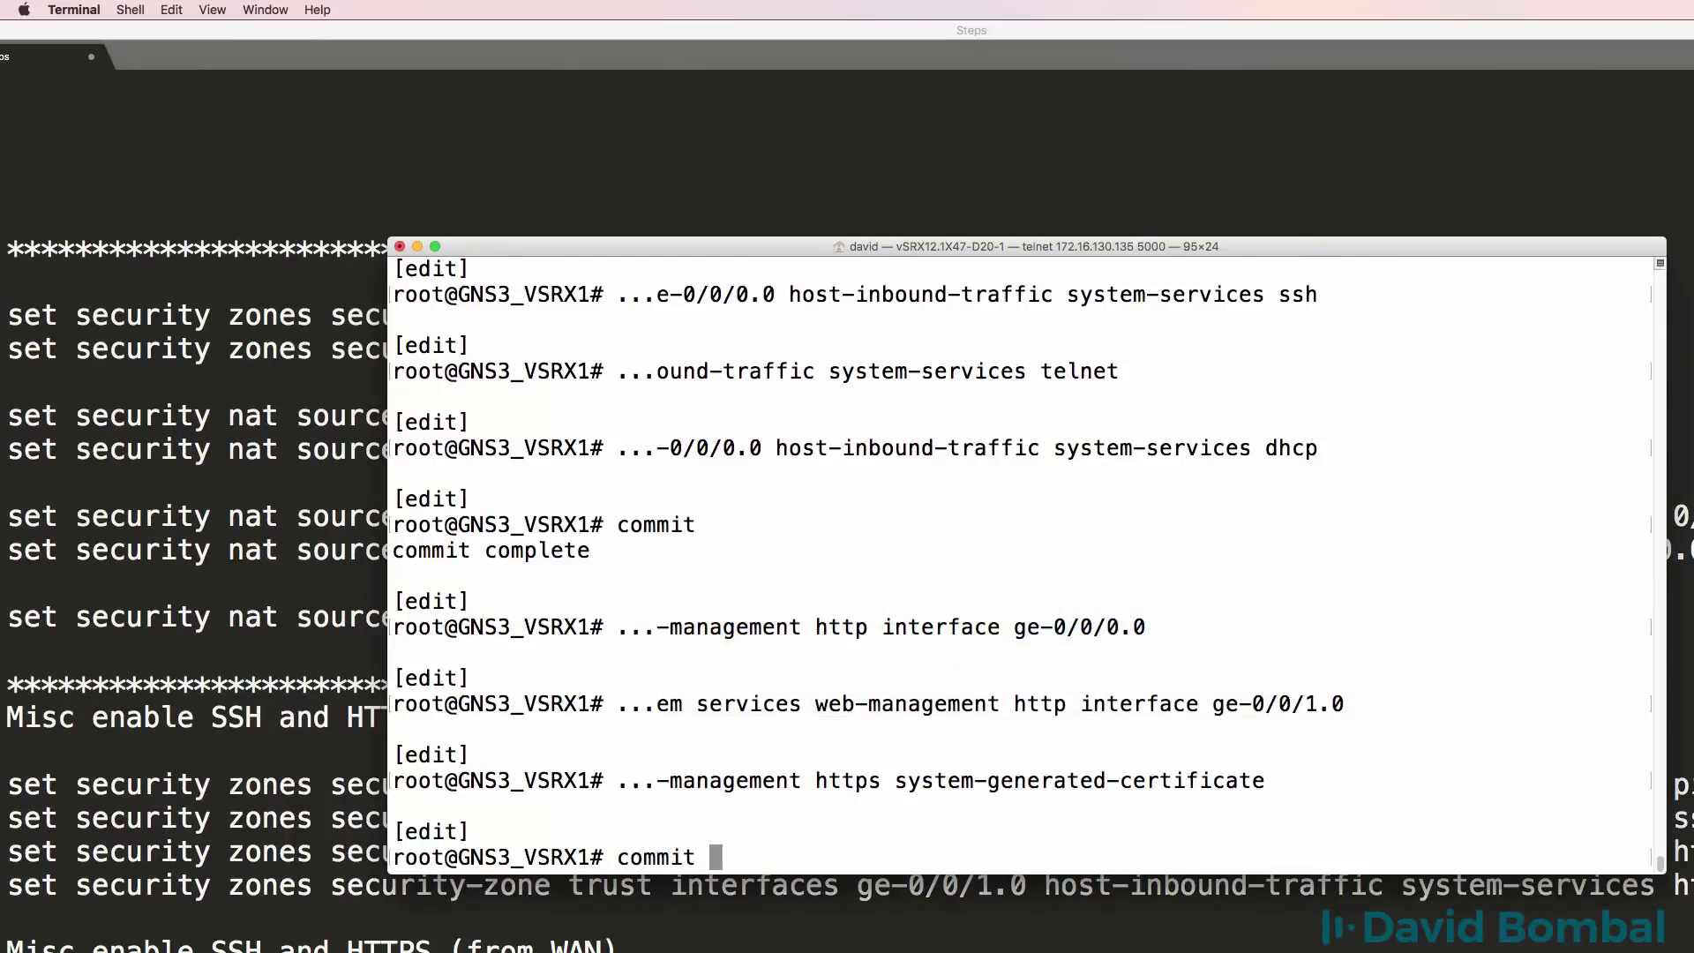
{"action": "key", "text": "Return"}
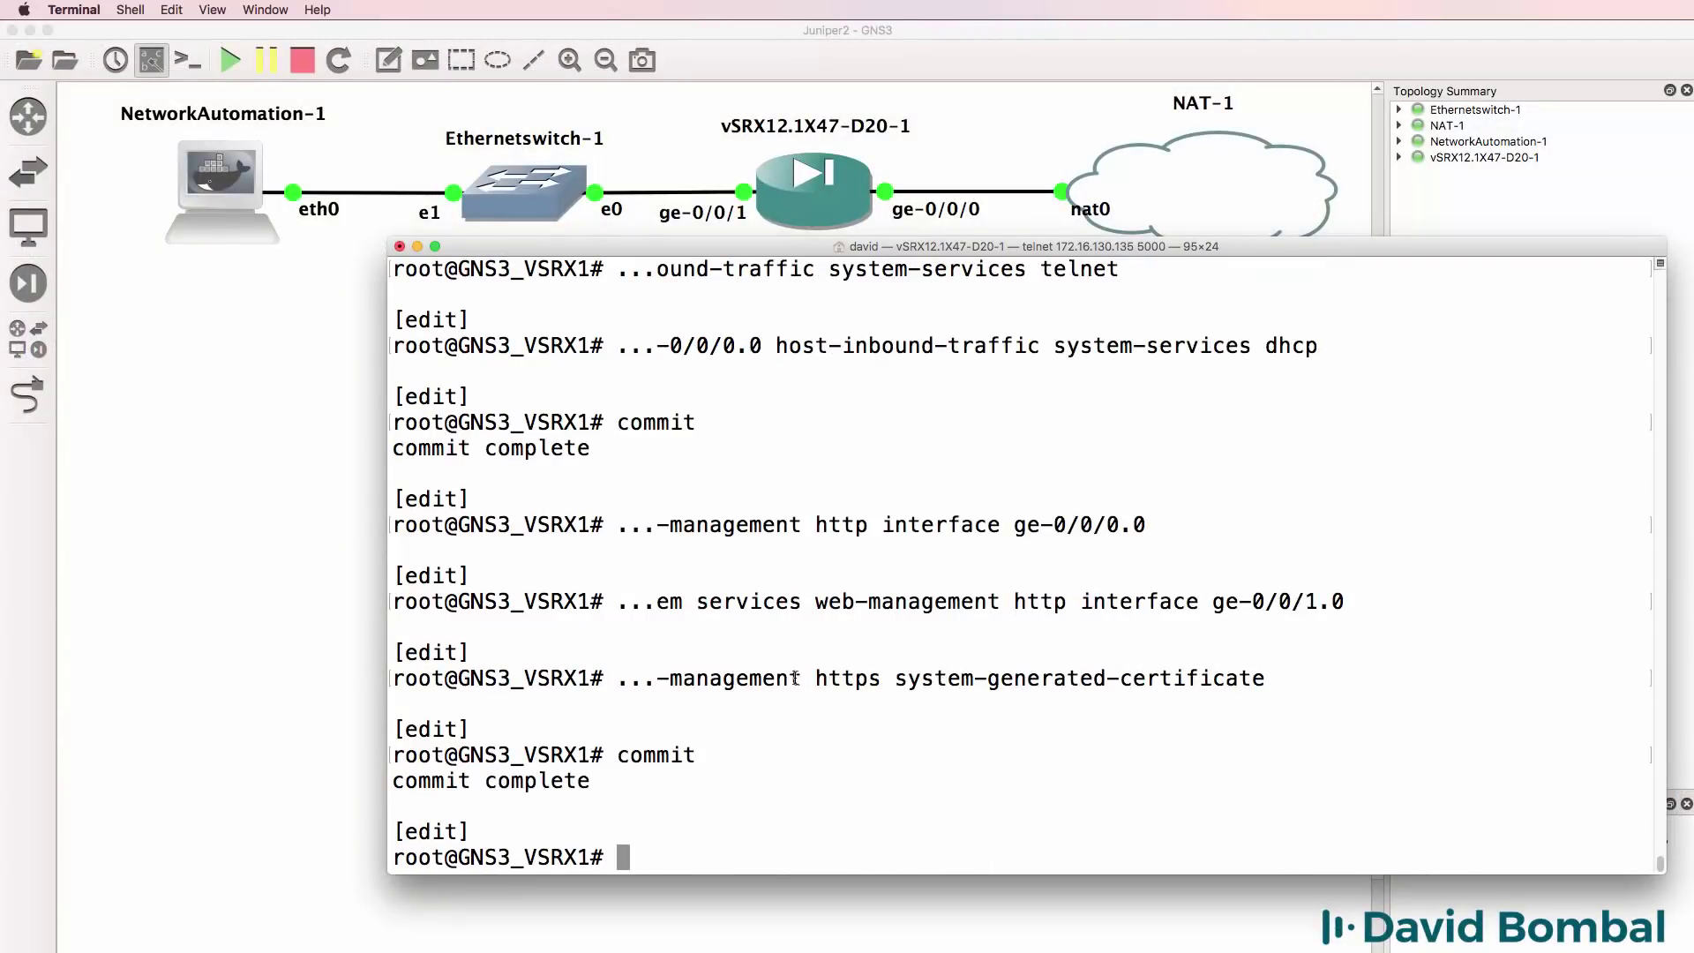
Exit configuration mode and ping inet google.com from the vSRX, stopping after a reply.
{"action": "type", "text": "exit"}
{"action": "key", "text": "Return"}
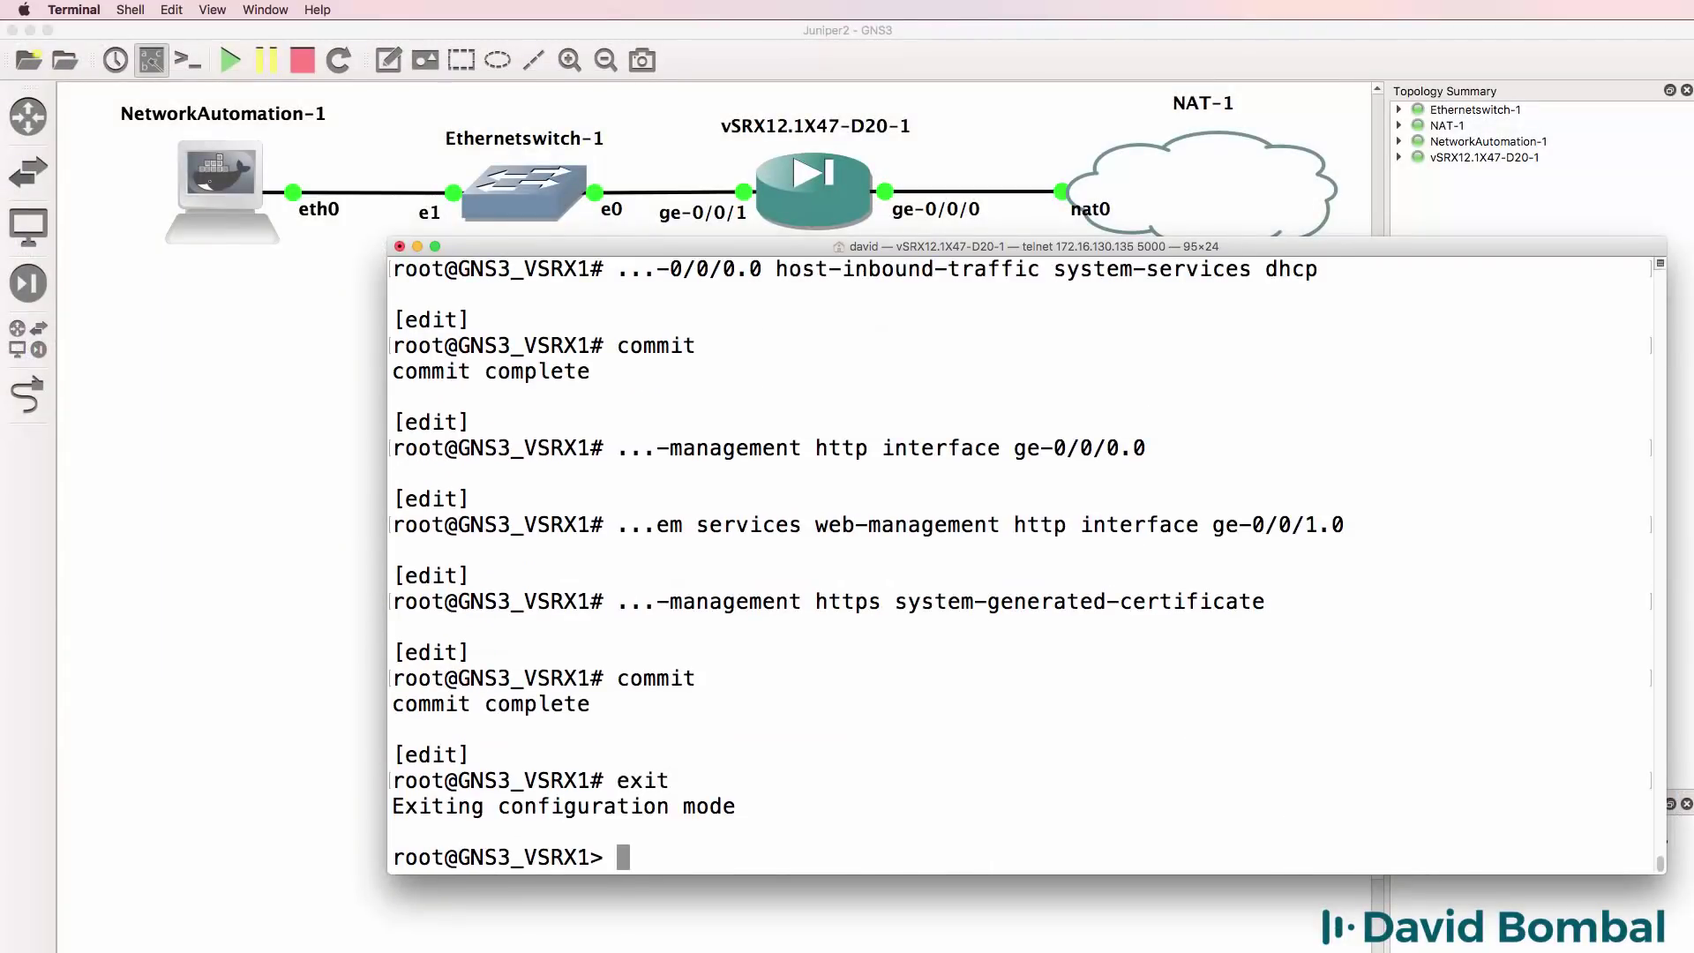
{"action": "type", "text": "ping inent"}
{"action": "key", "text": "BackSpace"}
{"action": "key", "text": "BackSpace"}
{"action": "key", "text": "BackSpace"}
{"action": "type", "text": "et"}
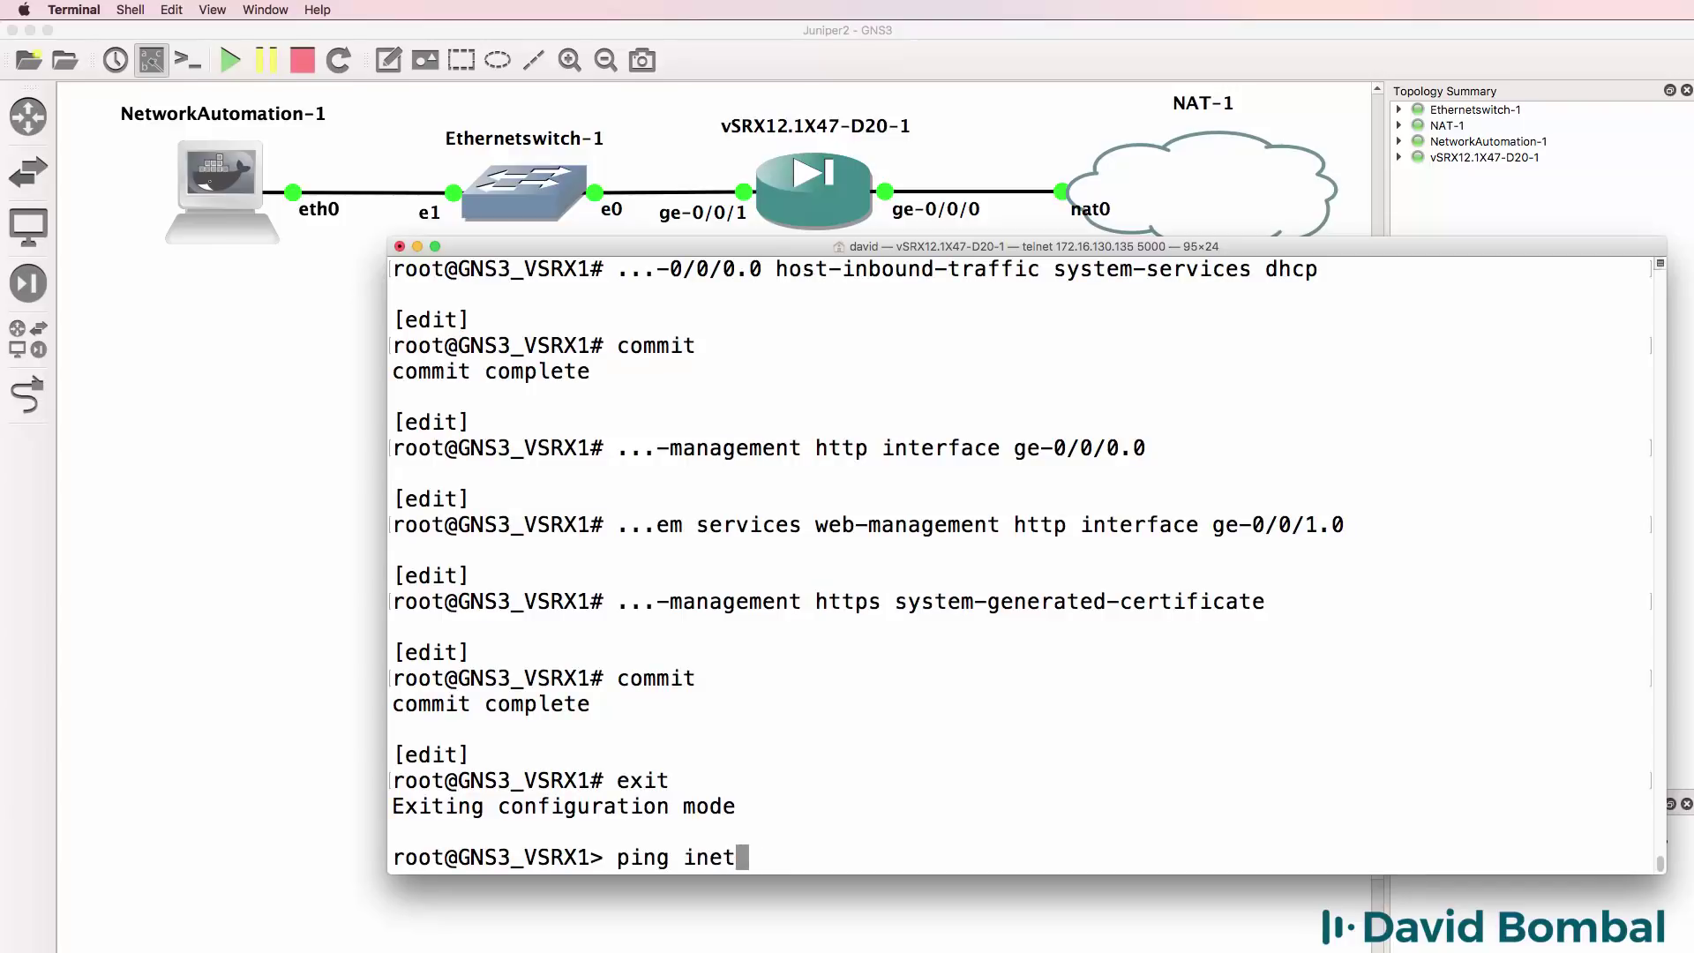
{"action": "type", "text": " google.com"}
{"action": "key", "text": "Return"}
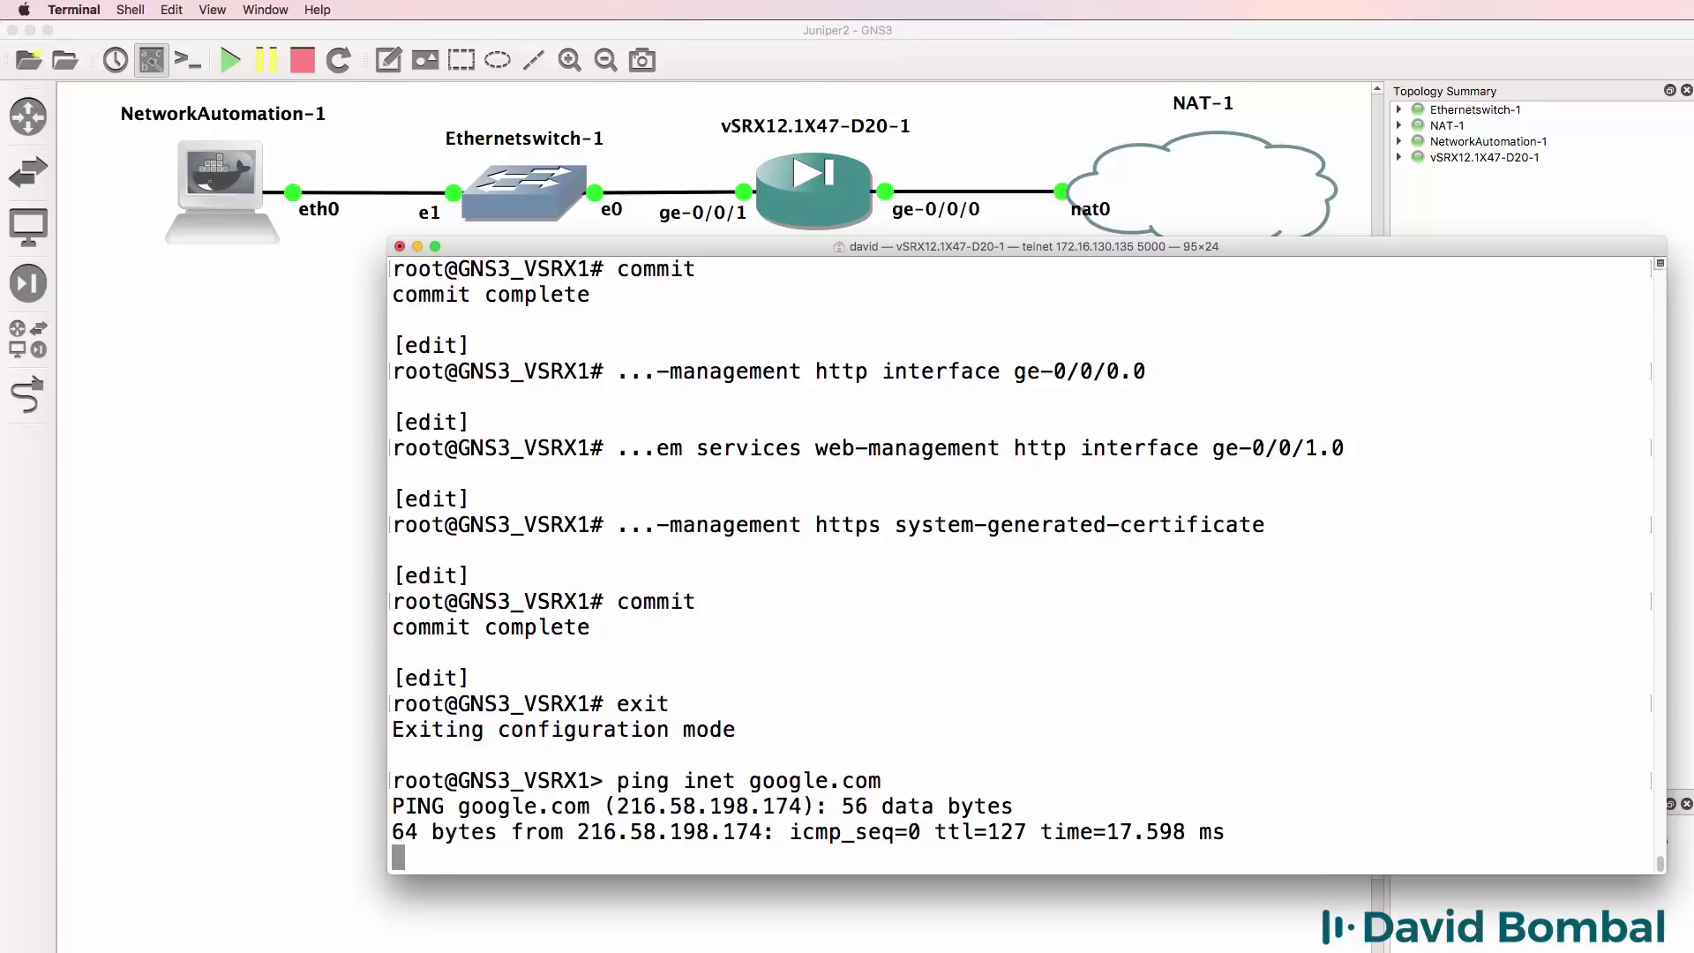
{"action": "key", "text": "ctrl+c"}
From the NetworkAutomation-1 console, ping google.com and gns3.com successfully.
{"action": "double_click", "coordinate": [218, 181]}
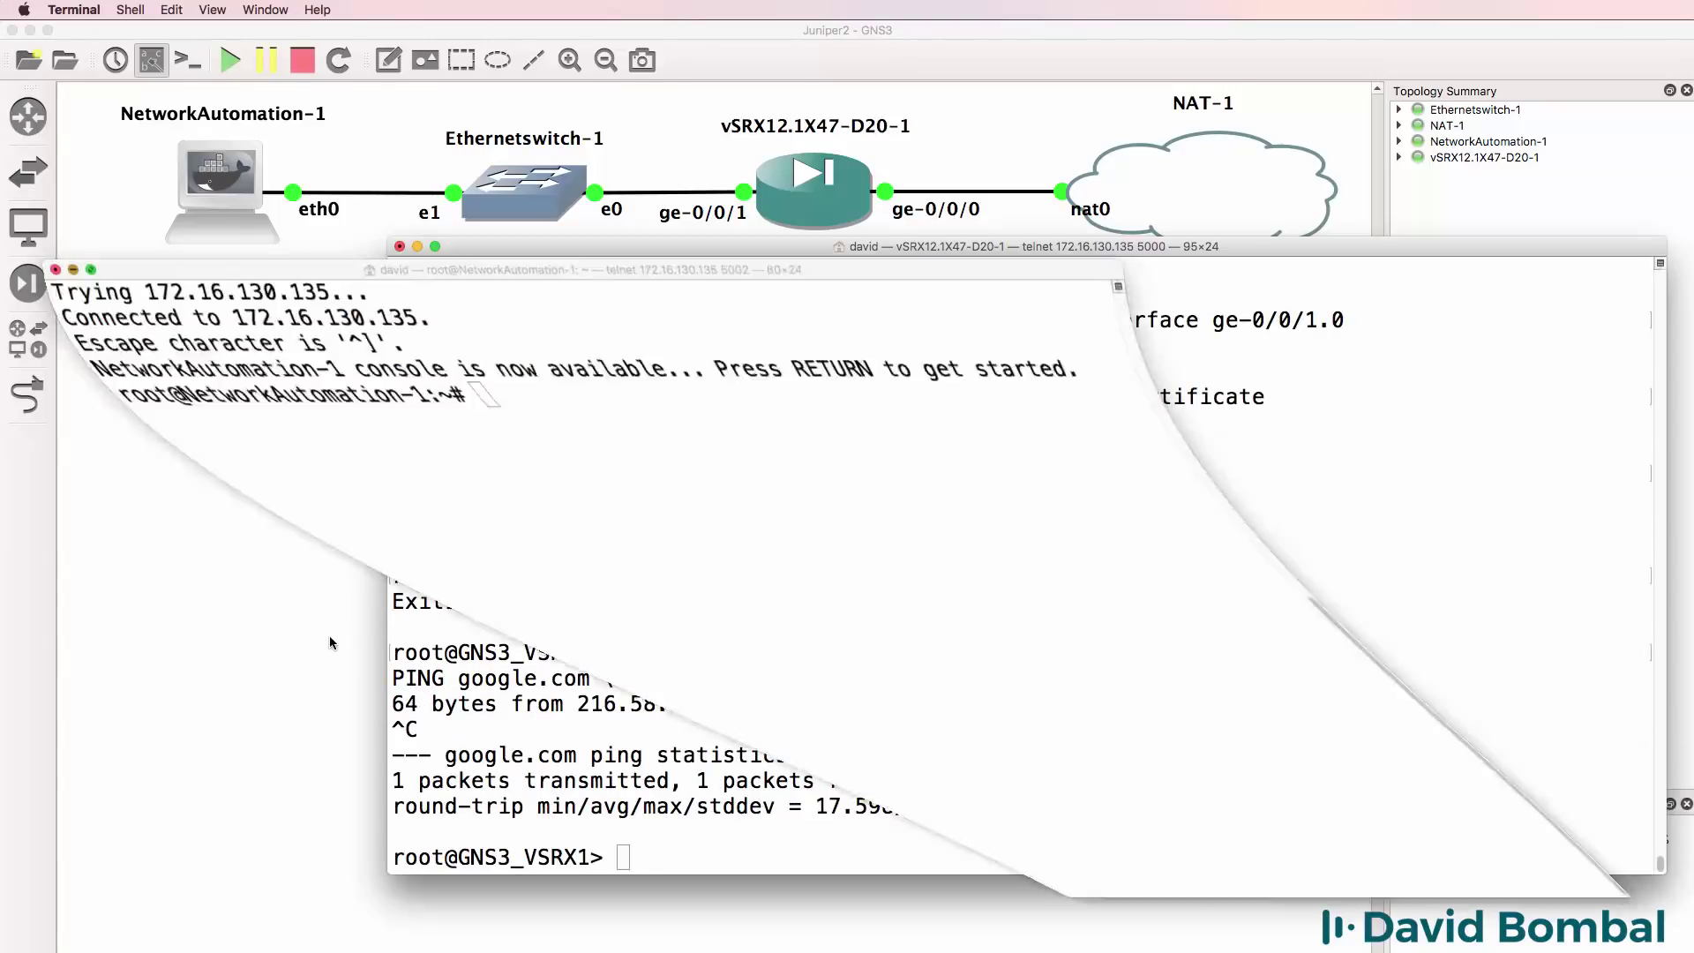
{"action": "type", "text": "p"}
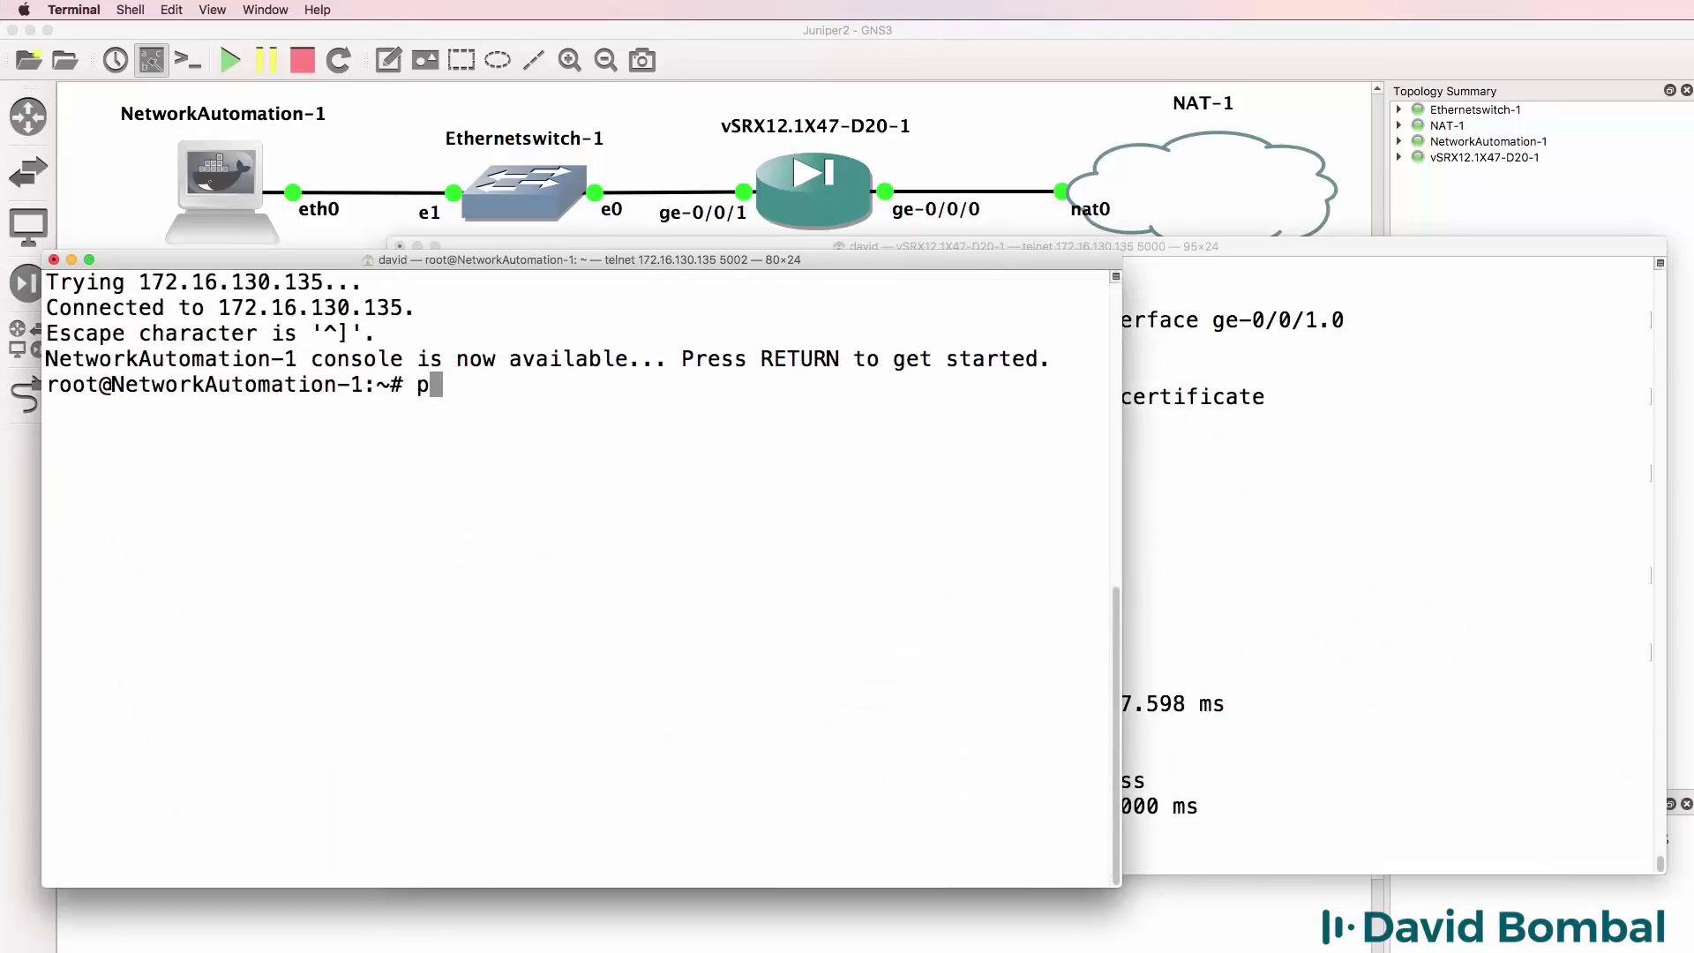
{"action": "type", "text": "ing google.com"}
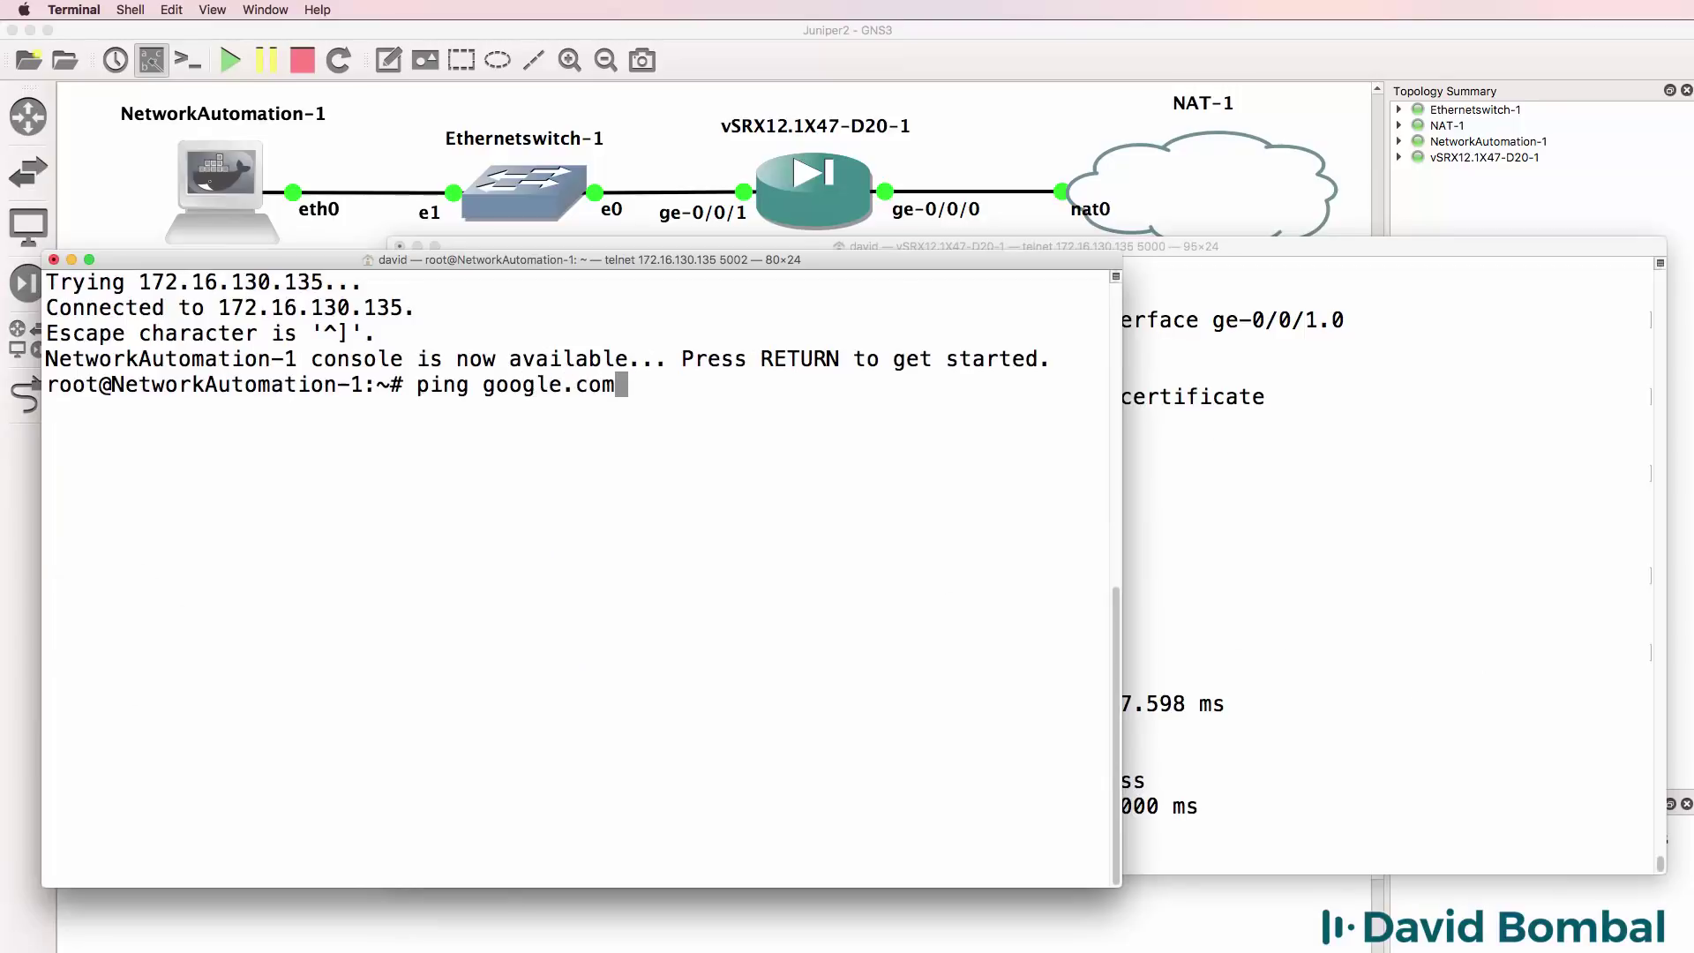
{"action": "key", "text": "Return"}
{"action": "key", "text": "ctrl+c"}
{"action": "type", "text": "pin"}
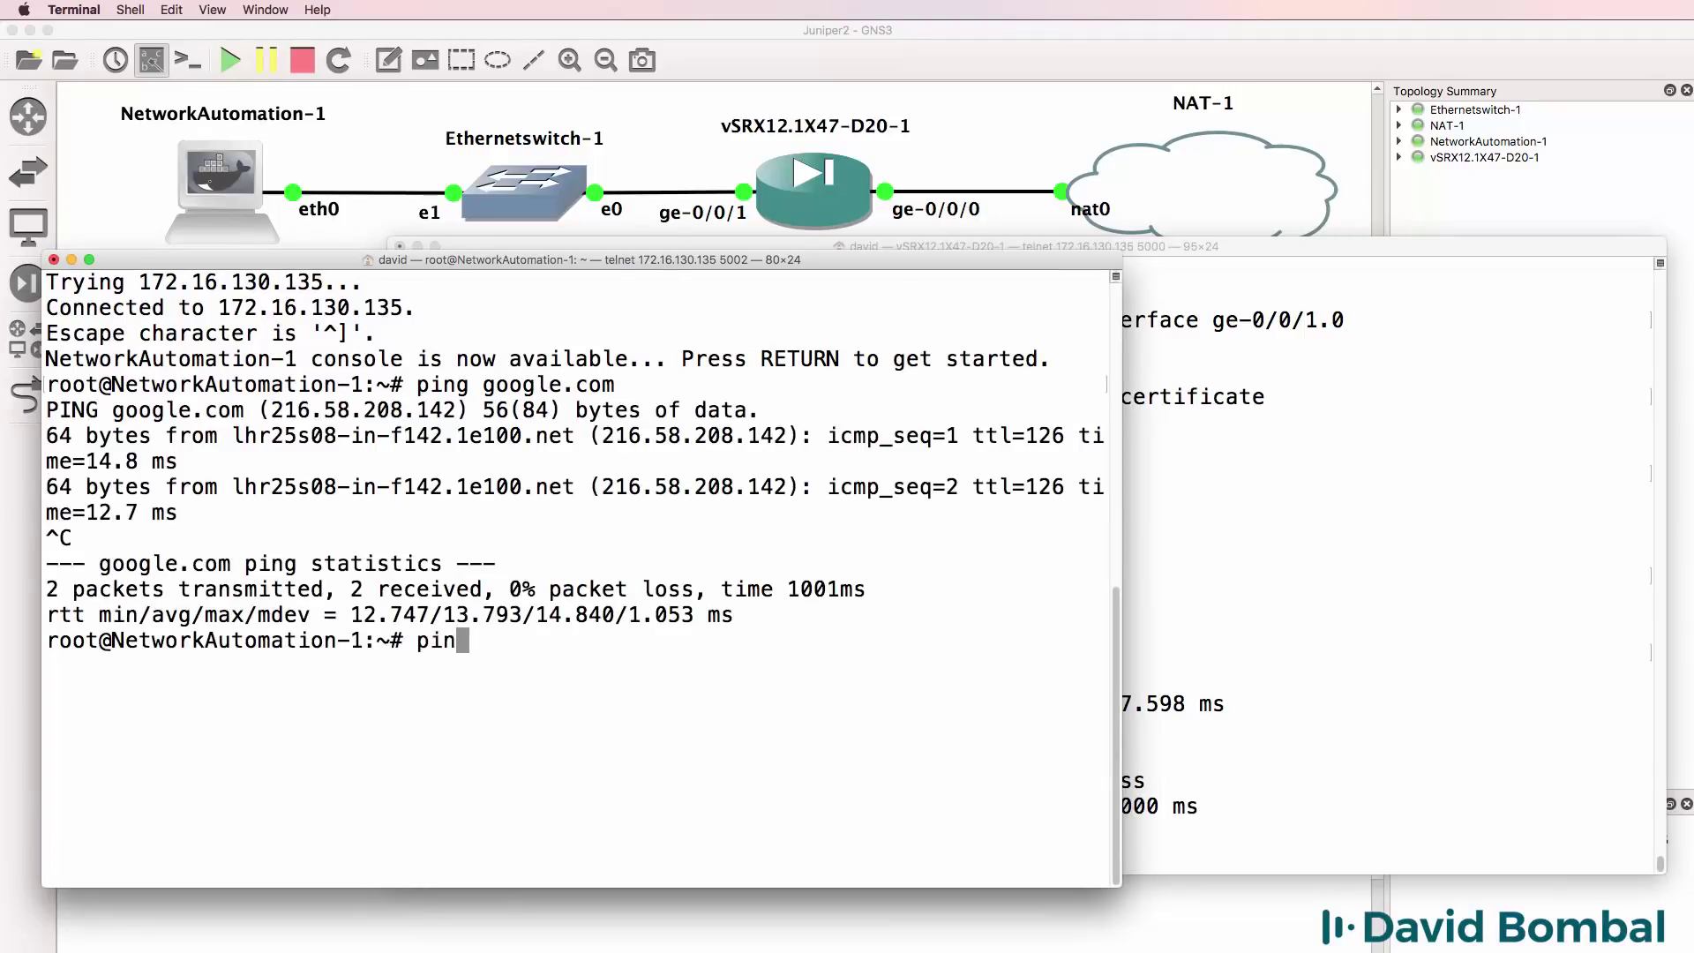
{"action": "type", "text": "g gns3.com"}
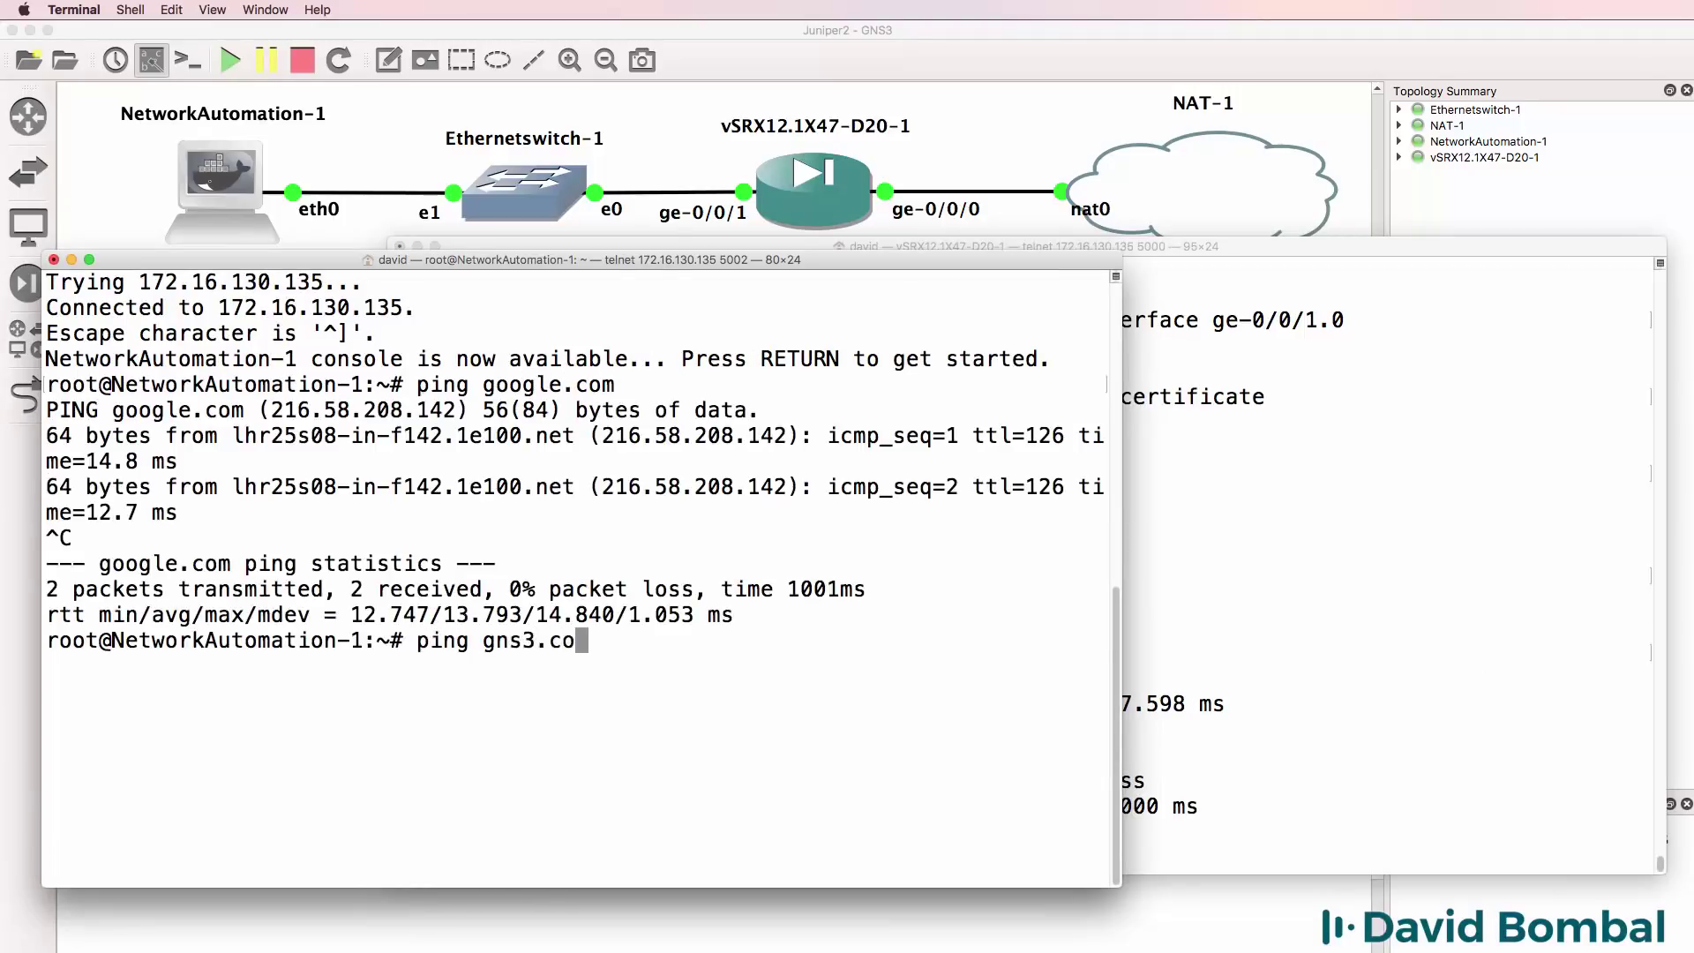
{"action": "key", "text": "Return"}
{"action": "key", "text": "ctrl+c"}
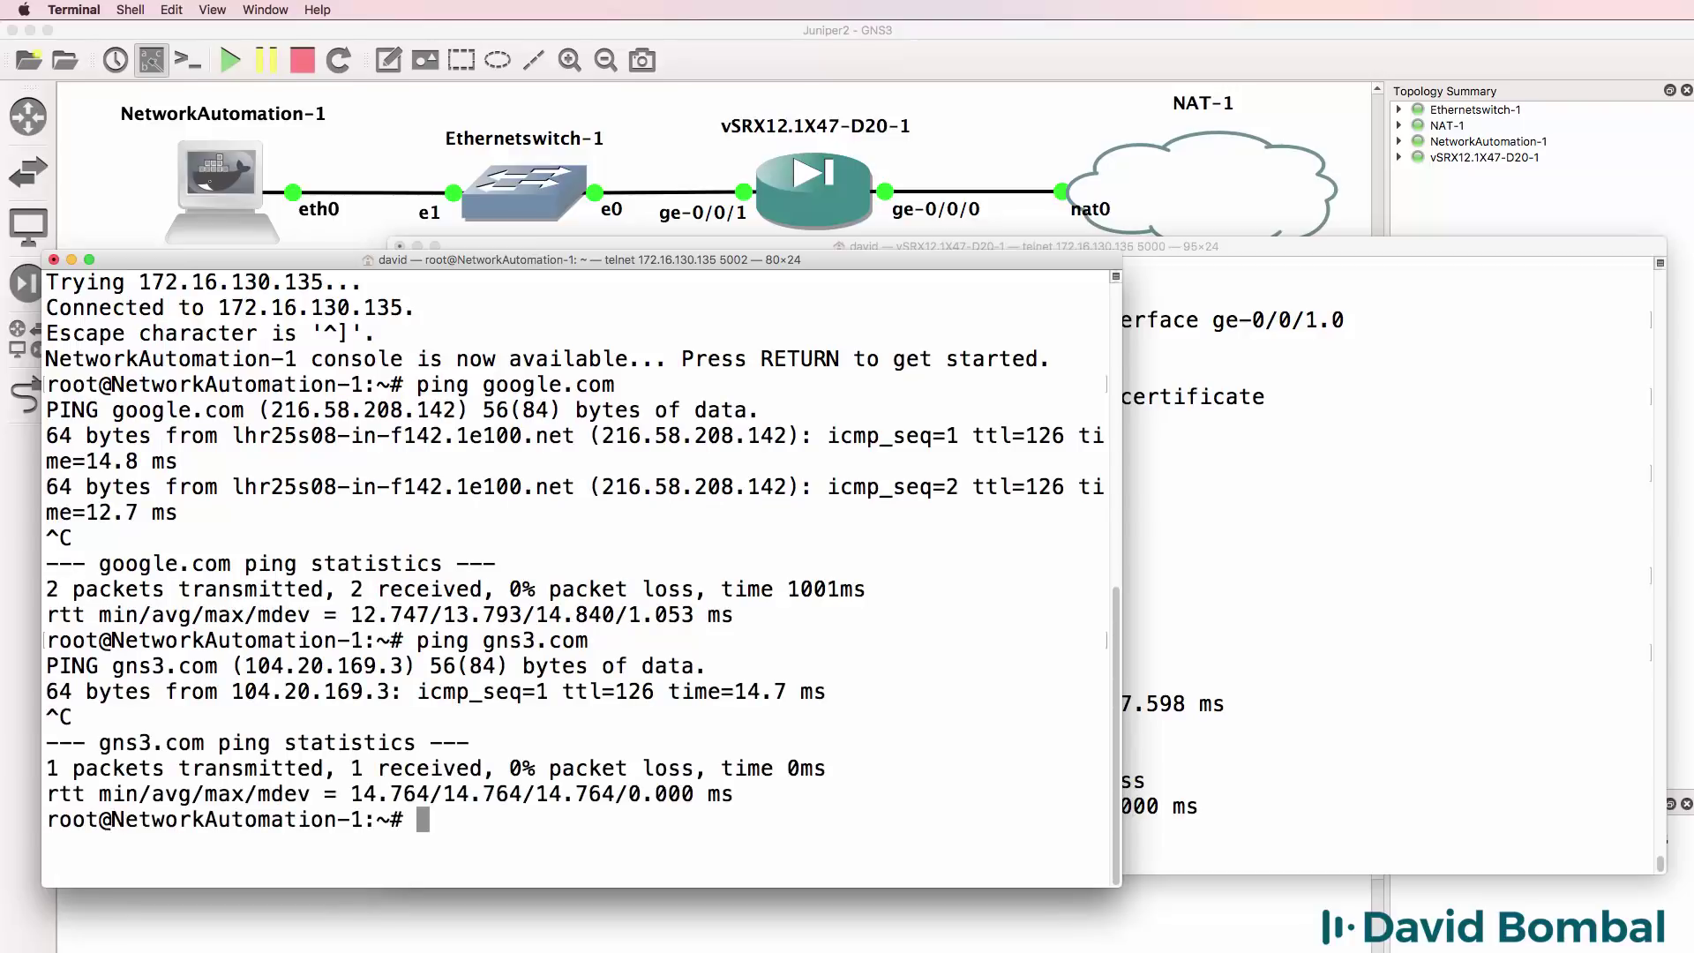
{"action": "left_click_drag", "start_coordinate": [698, 256], "coordinate": [738, 282]}
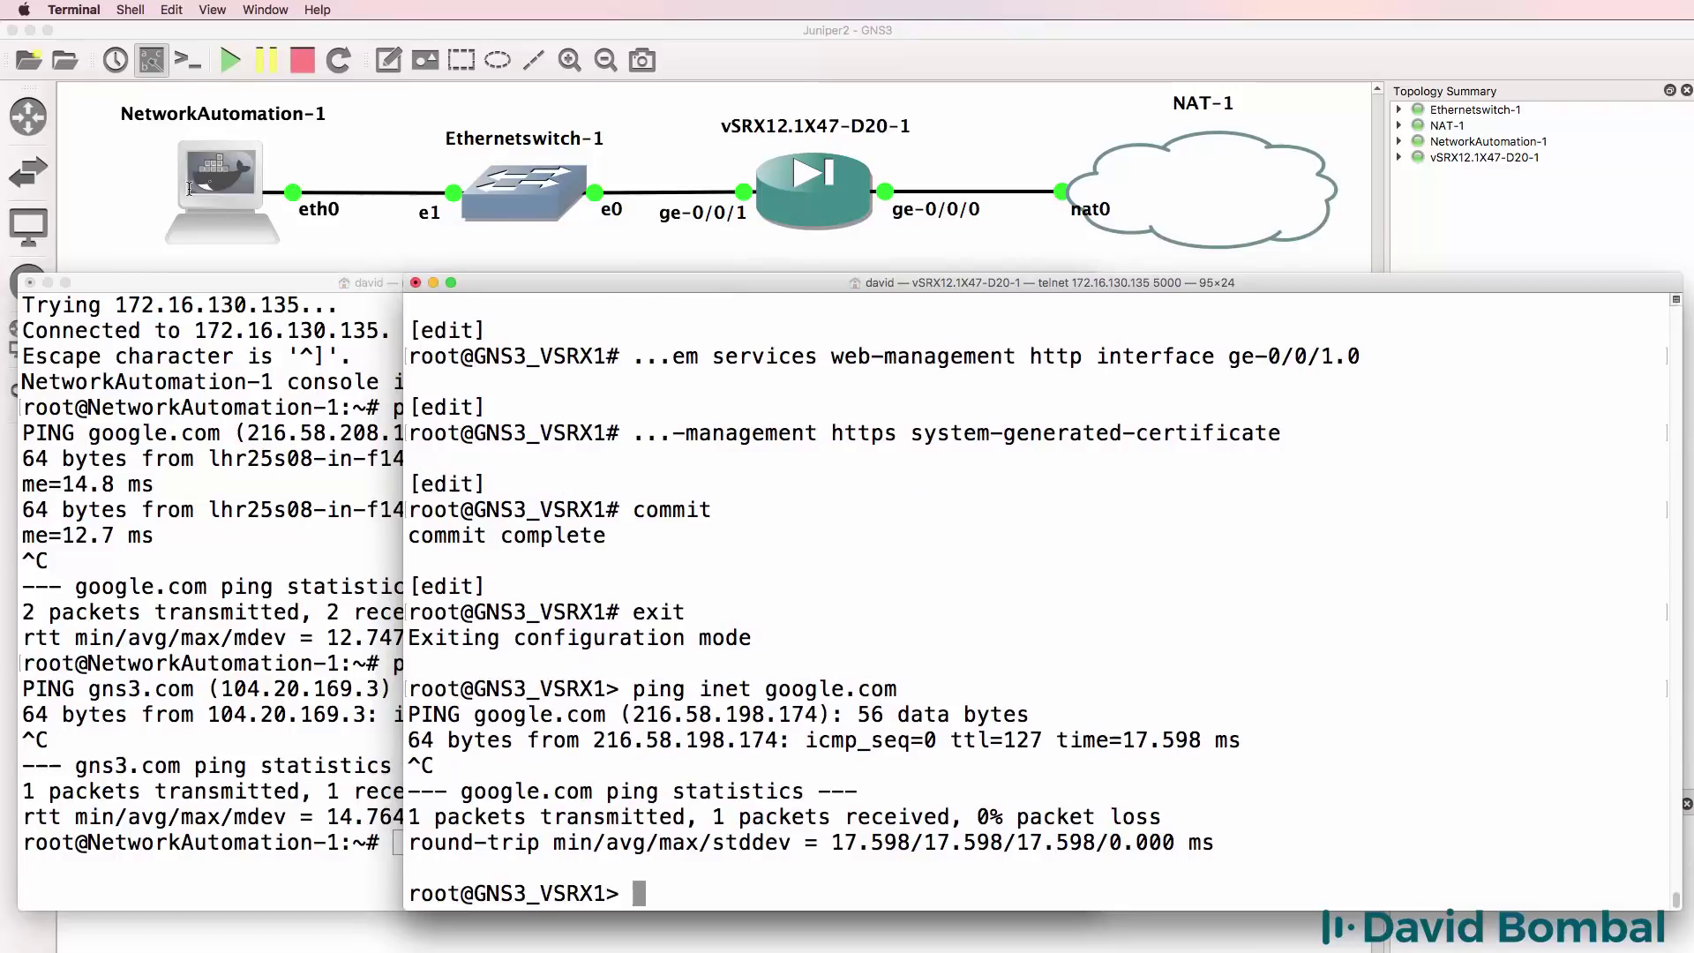
Move the nat0 label left beside the NAT-1 link end.
{"action": "left_click", "coordinate": [1104, 210]}
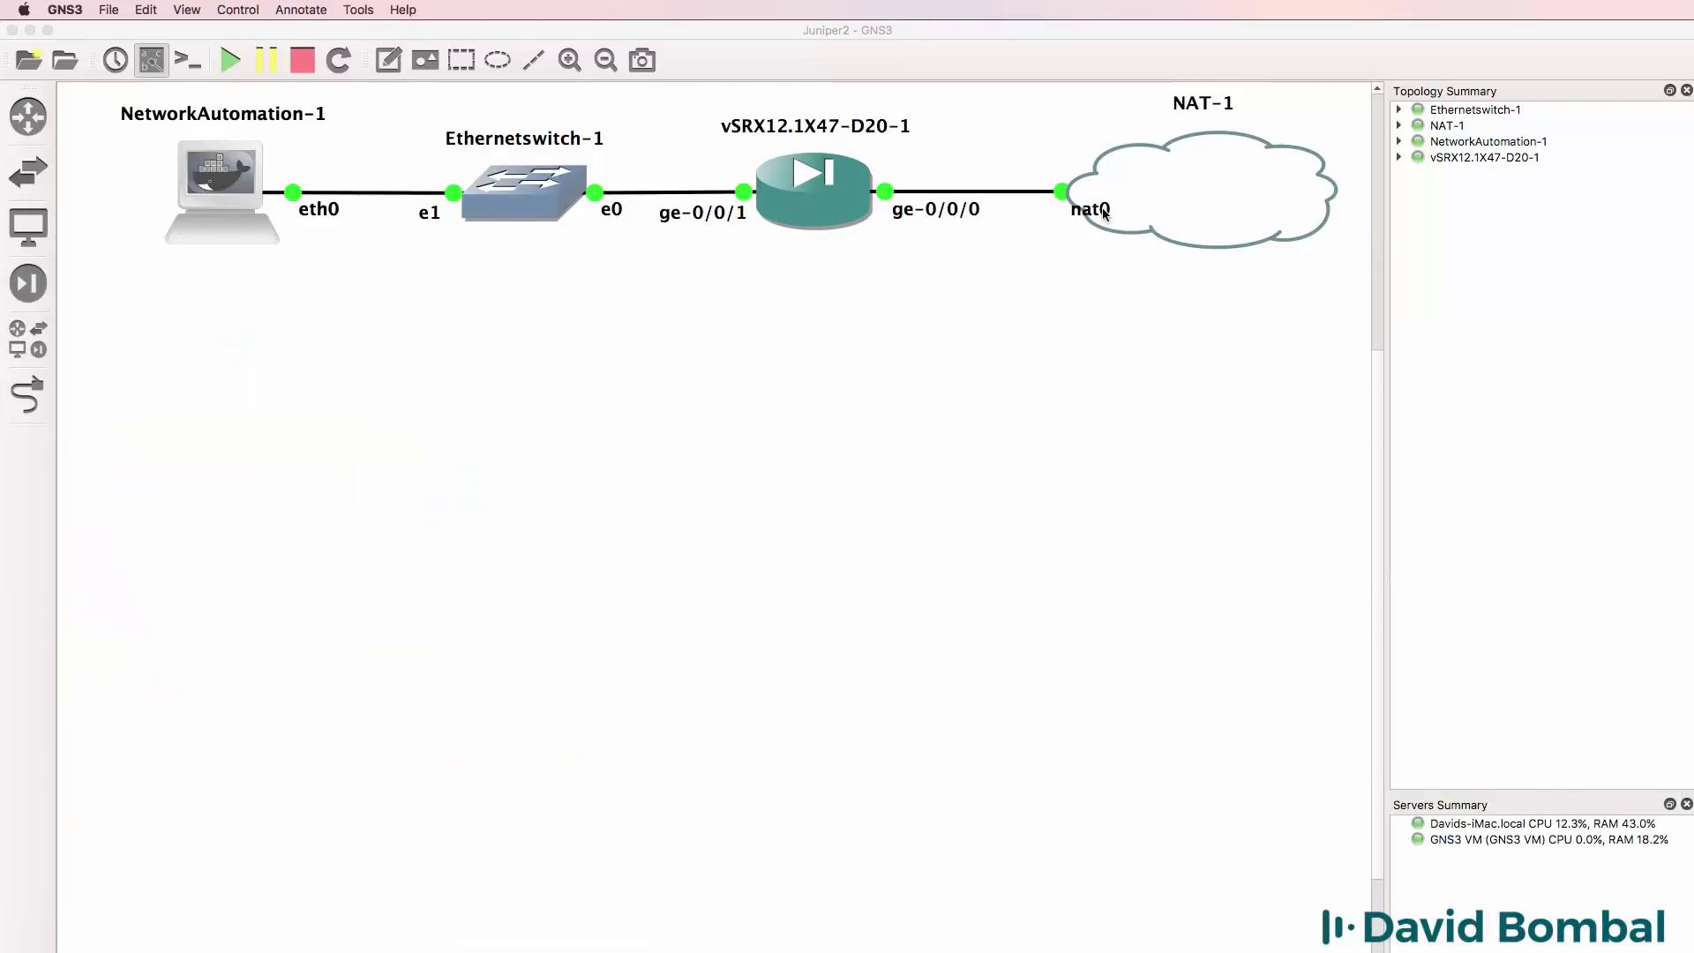
{"action": "left_click_drag", "start_coordinate": [1093, 212], "coordinate": [1048, 212]}
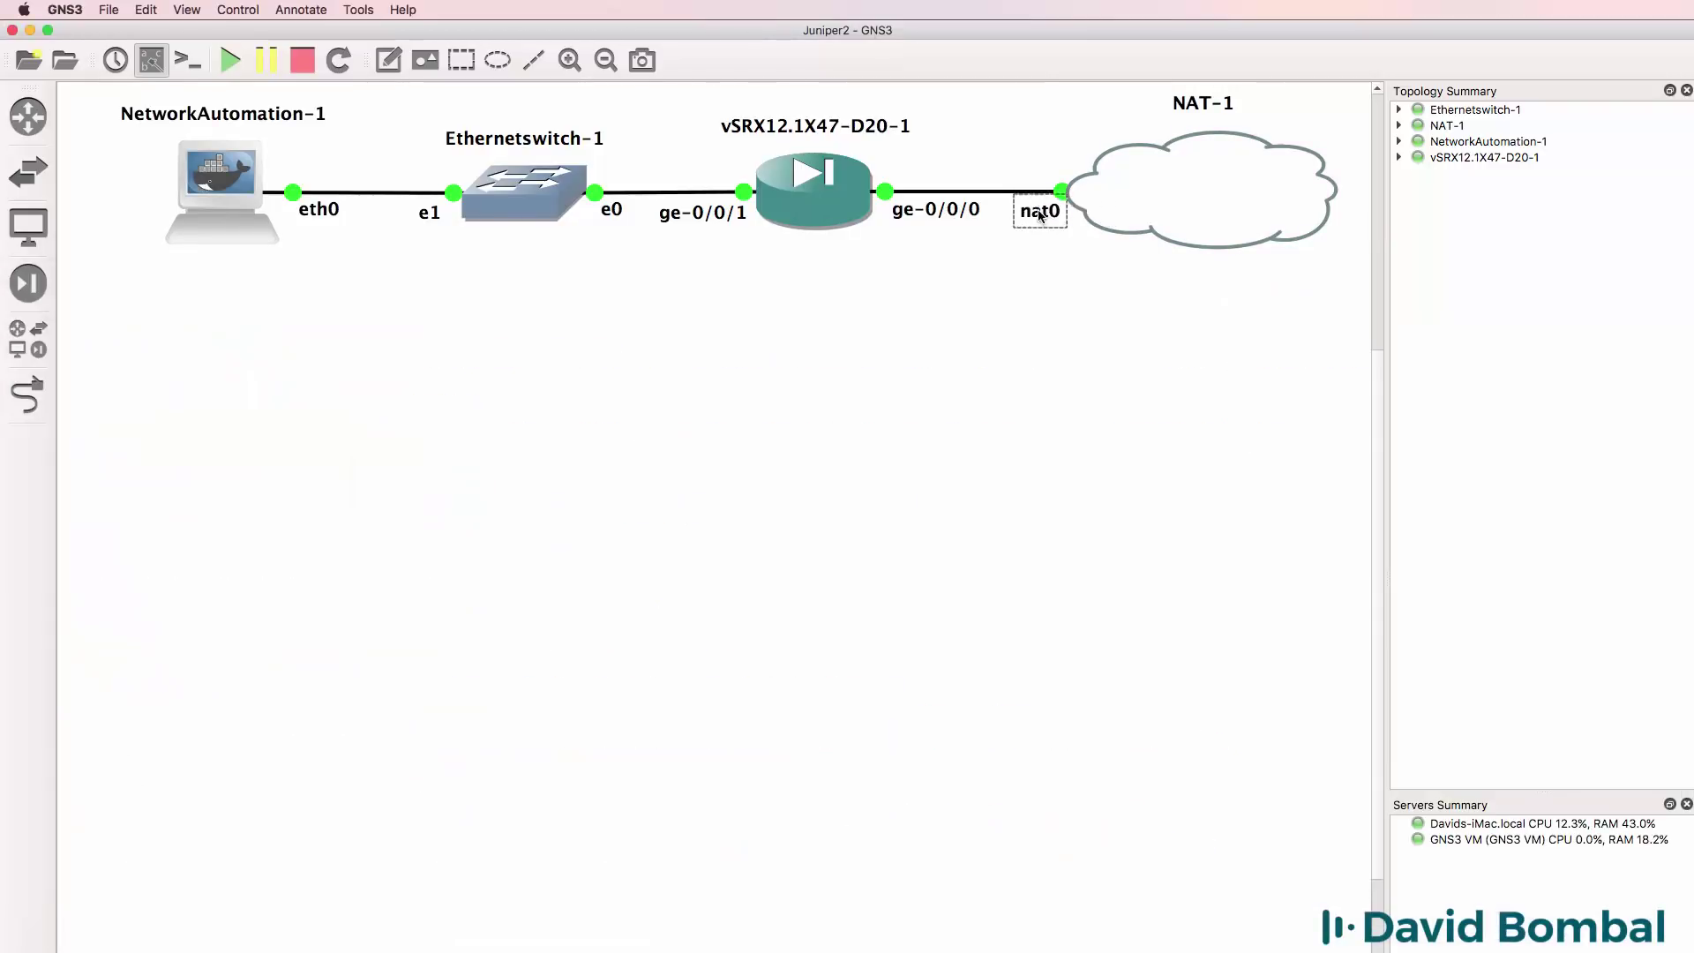
{"action": "left_click", "coordinate": [1051, 257]}
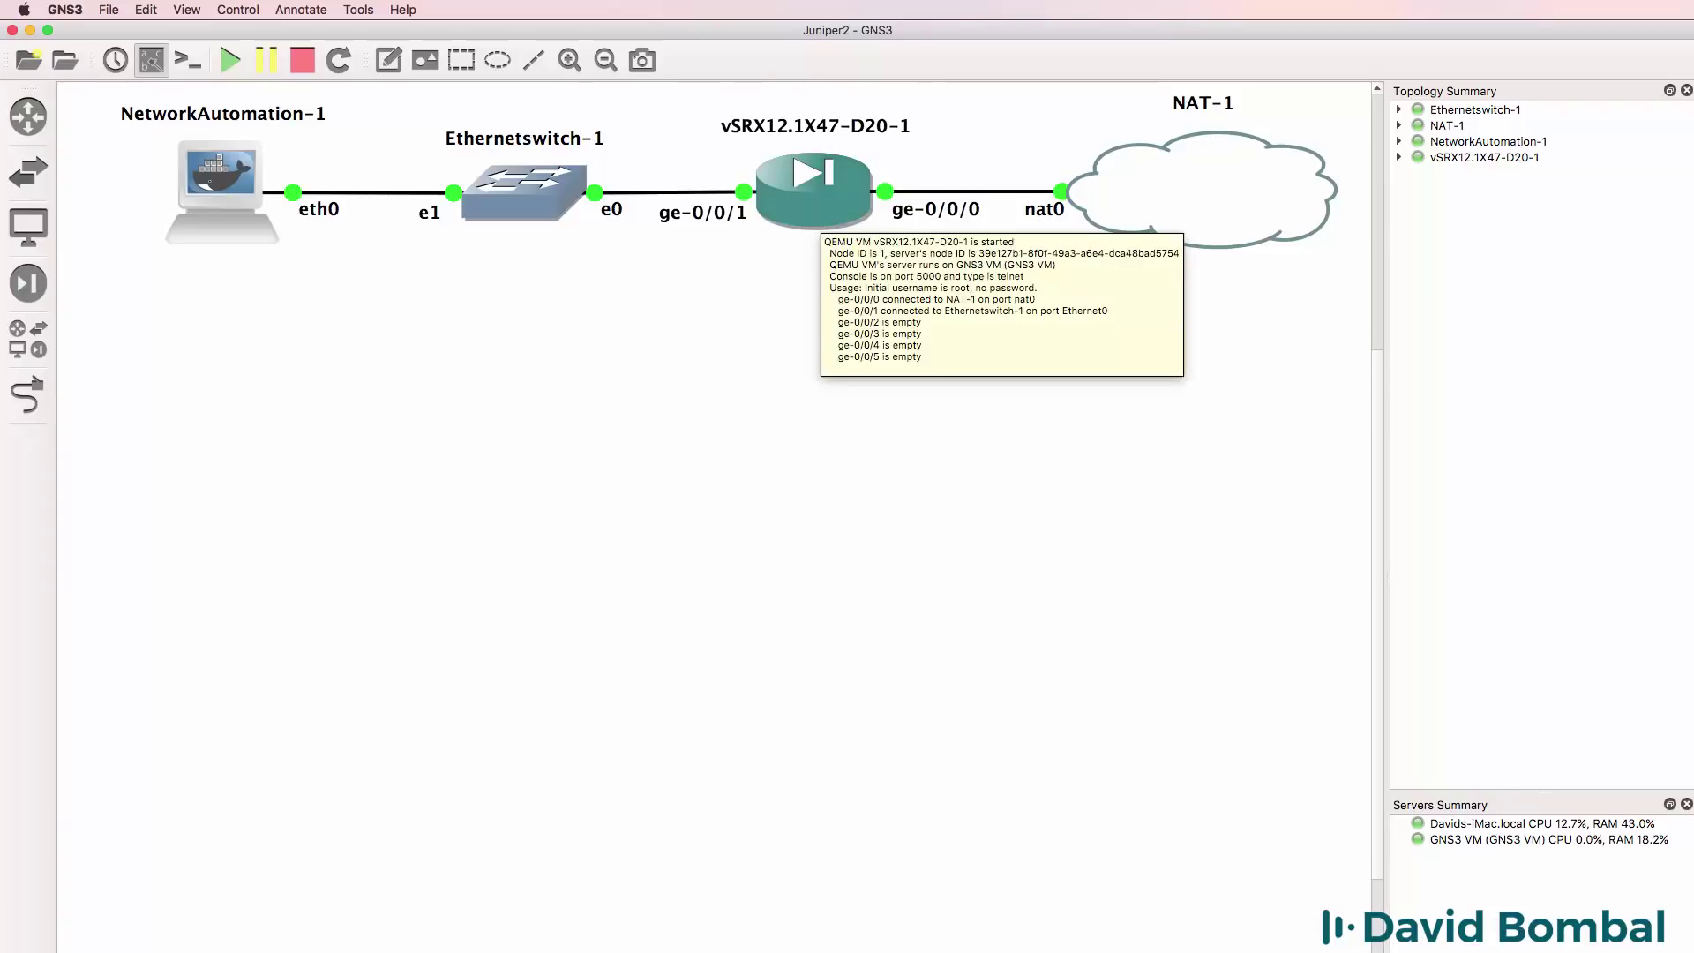